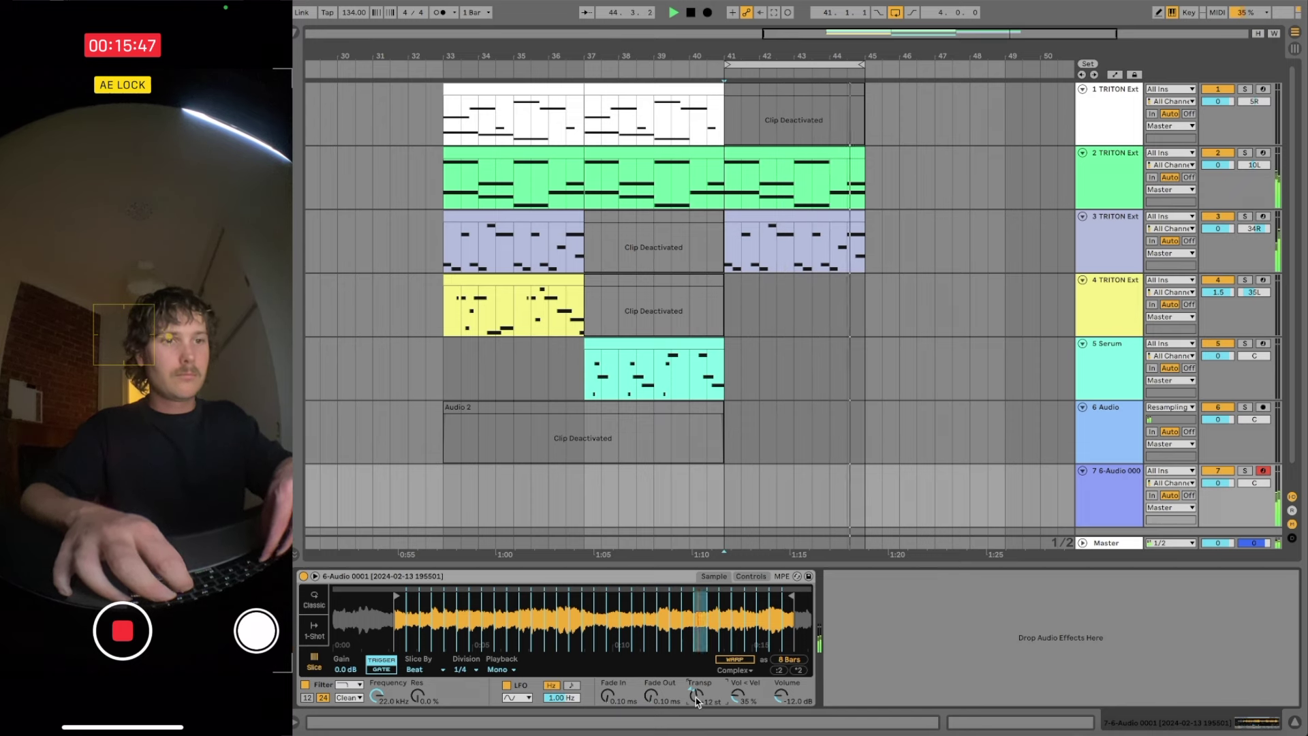
# - Capture the played MIDI on track 7, split the clip at bar 43 and delete its first half
pyautogui.click(774, 12)
pyautogui.click(793, 469)
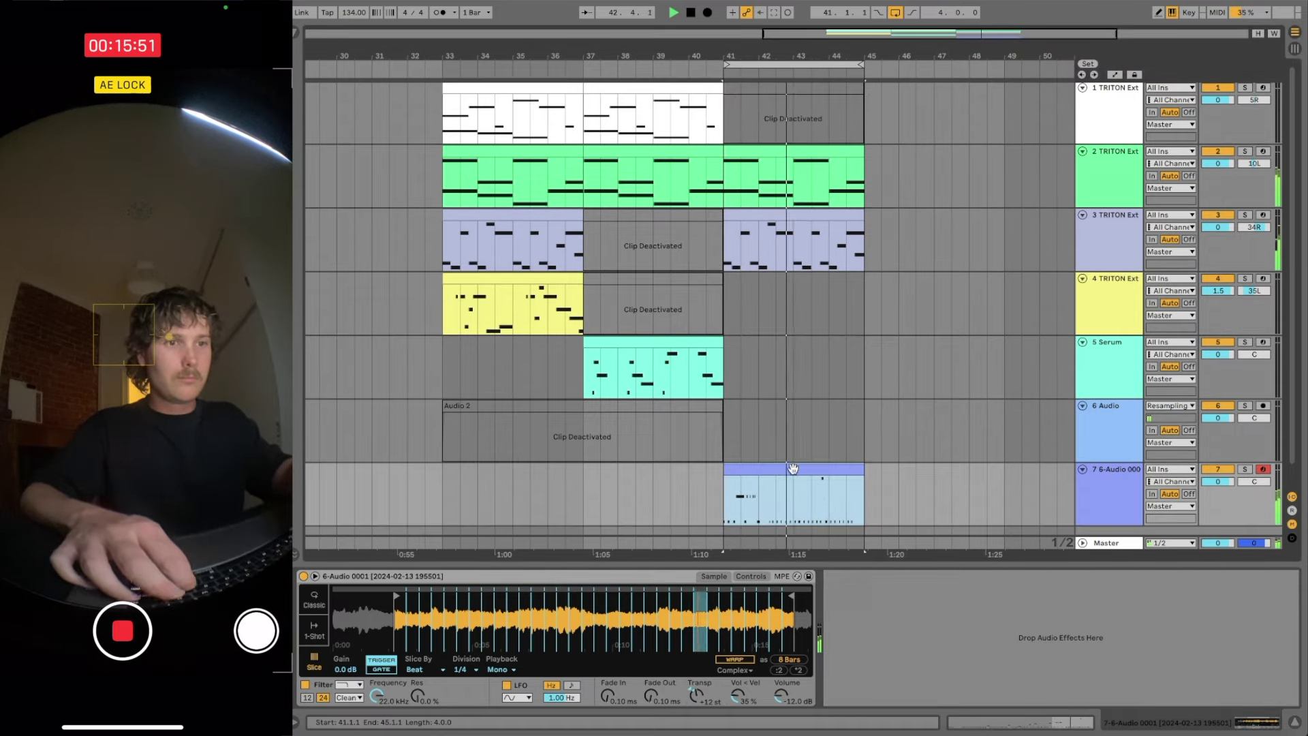
pyautogui.click(794, 521)
pyautogui.press('super+e')
pyautogui.click(784, 469)
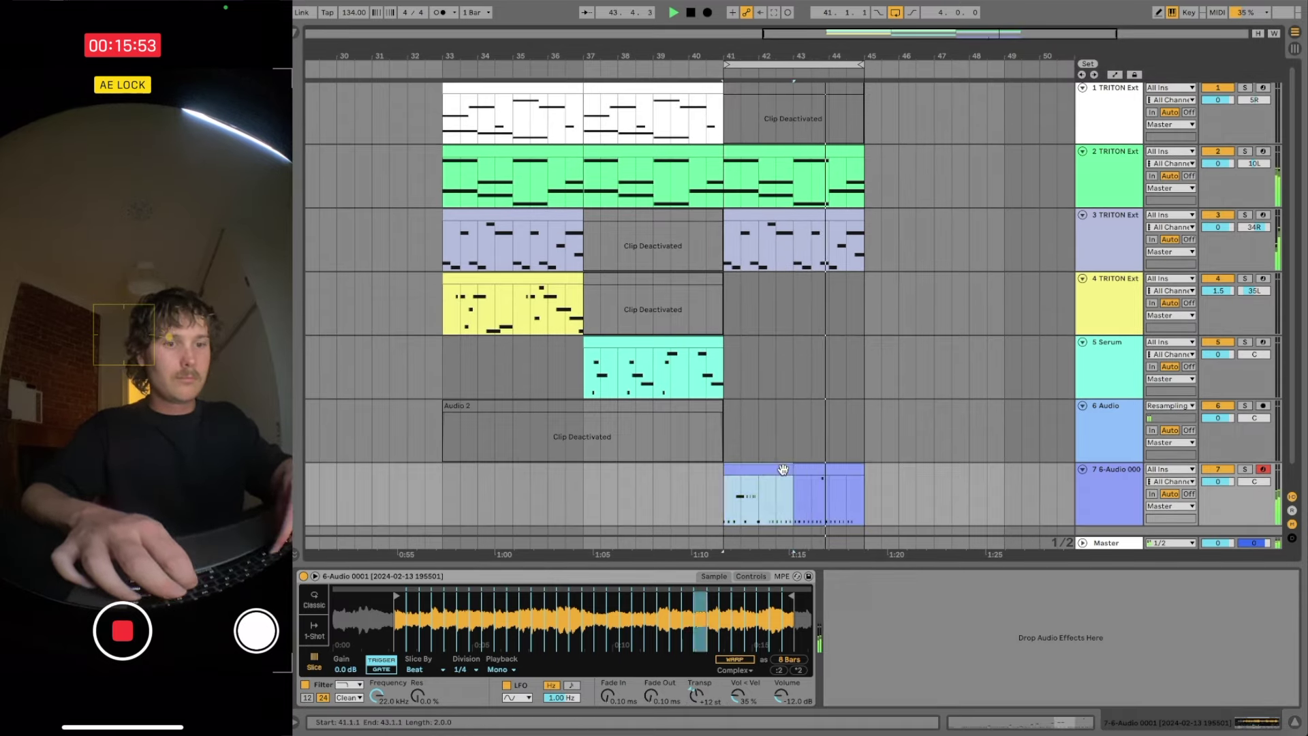
pyautogui.press('Delete')
# - Copy the remaining two-bar clip on track 7 to bar 41
pyautogui.click(815, 468)
pyautogui.press('super+c')
pyautogui.click(725, 495)
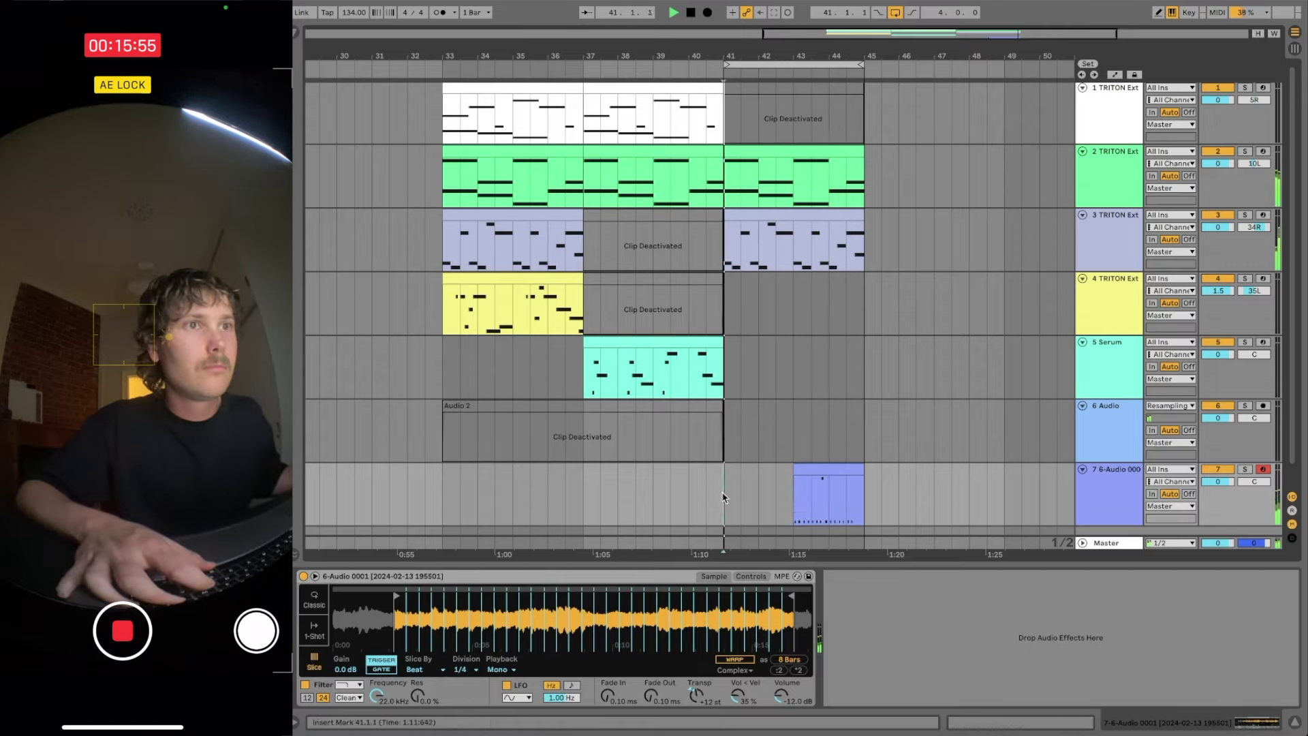
pyautogui.press('super+v')
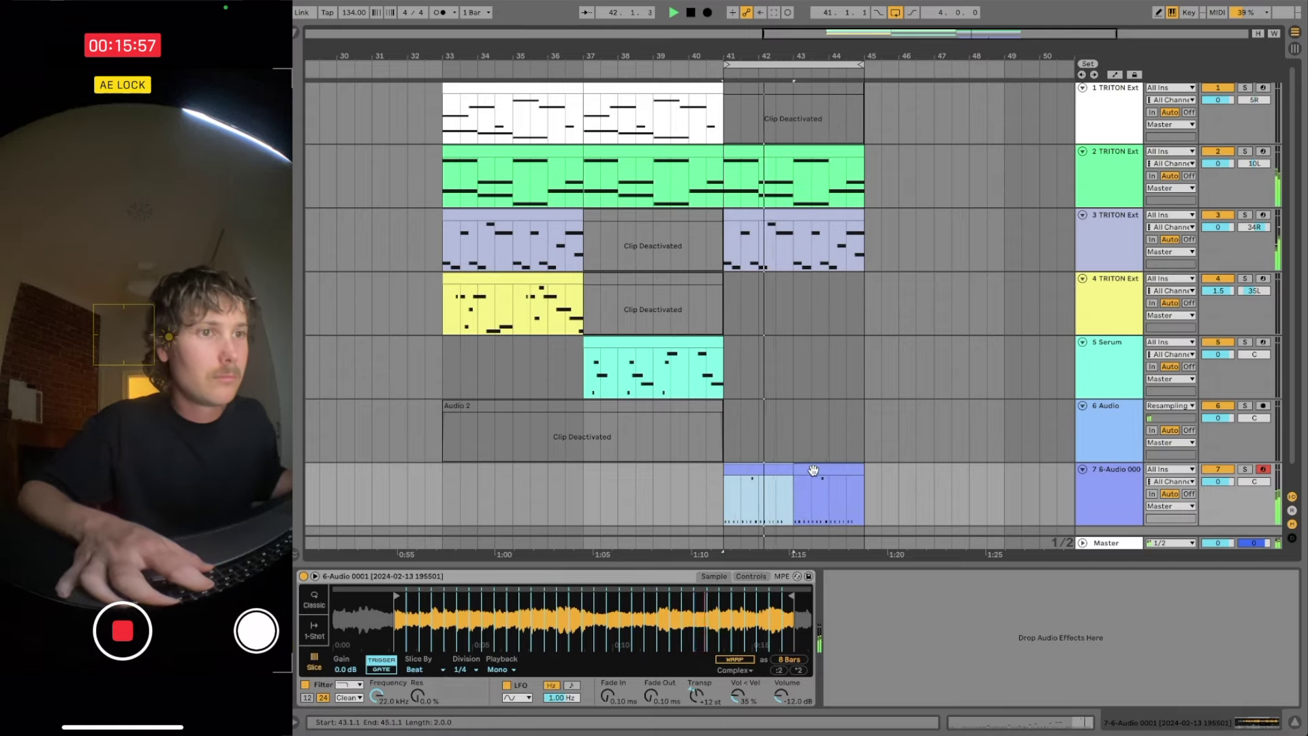
# - Delete the single C4 note from the clip at bar 41
pyautogui.doubleClick(775, 469)
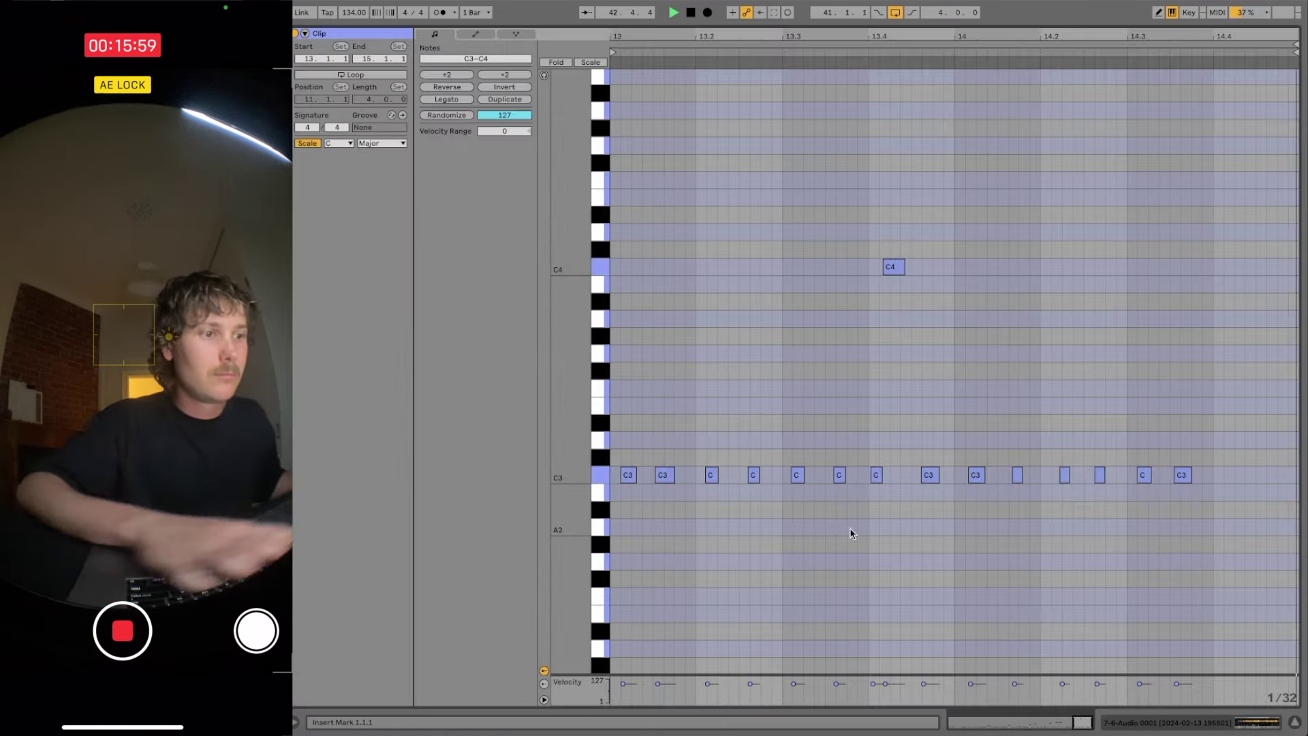
pyautogui.click(893, 267)
pyautogui.press('Delete')
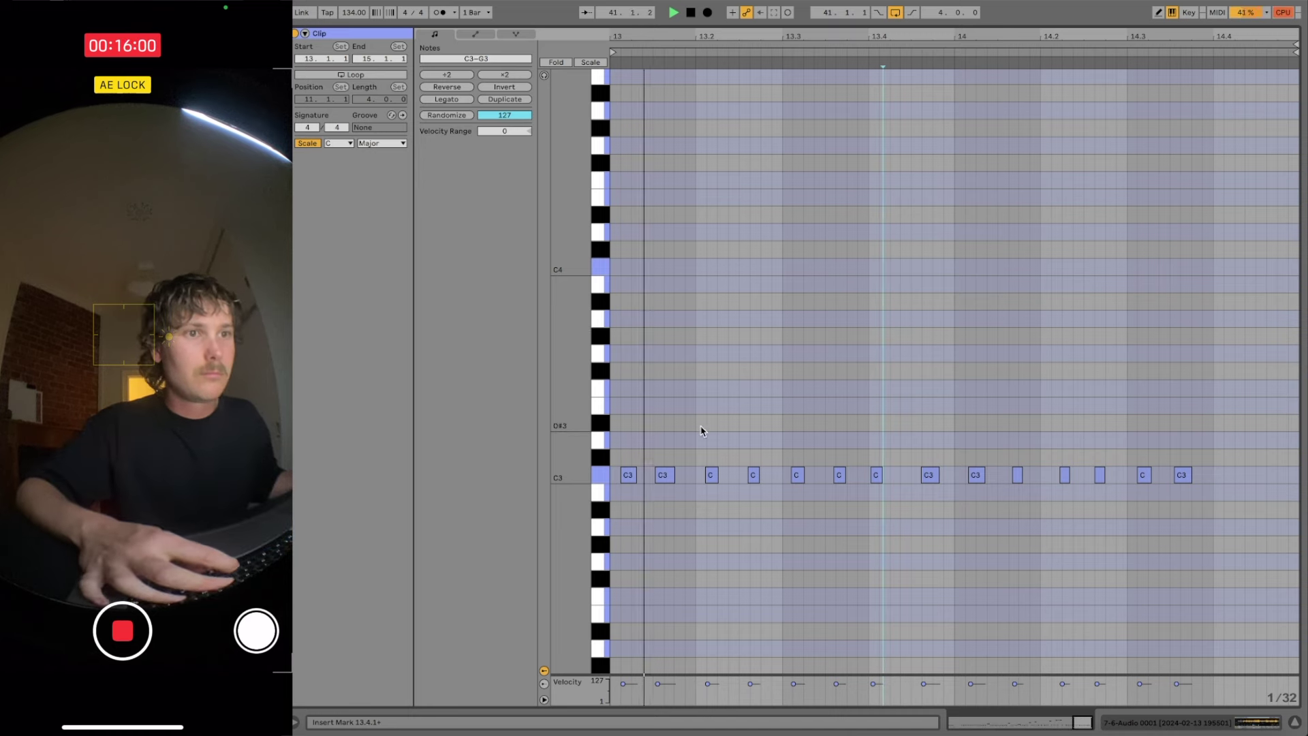
# - Redraw the C3 notes on a 1/16 grid as sixteenth notes on every eighth from 13.1.1 to 14.4.3
pyautogui.press('super+2')
pyautogui.press('b')
pyautogui.click(627, 476)
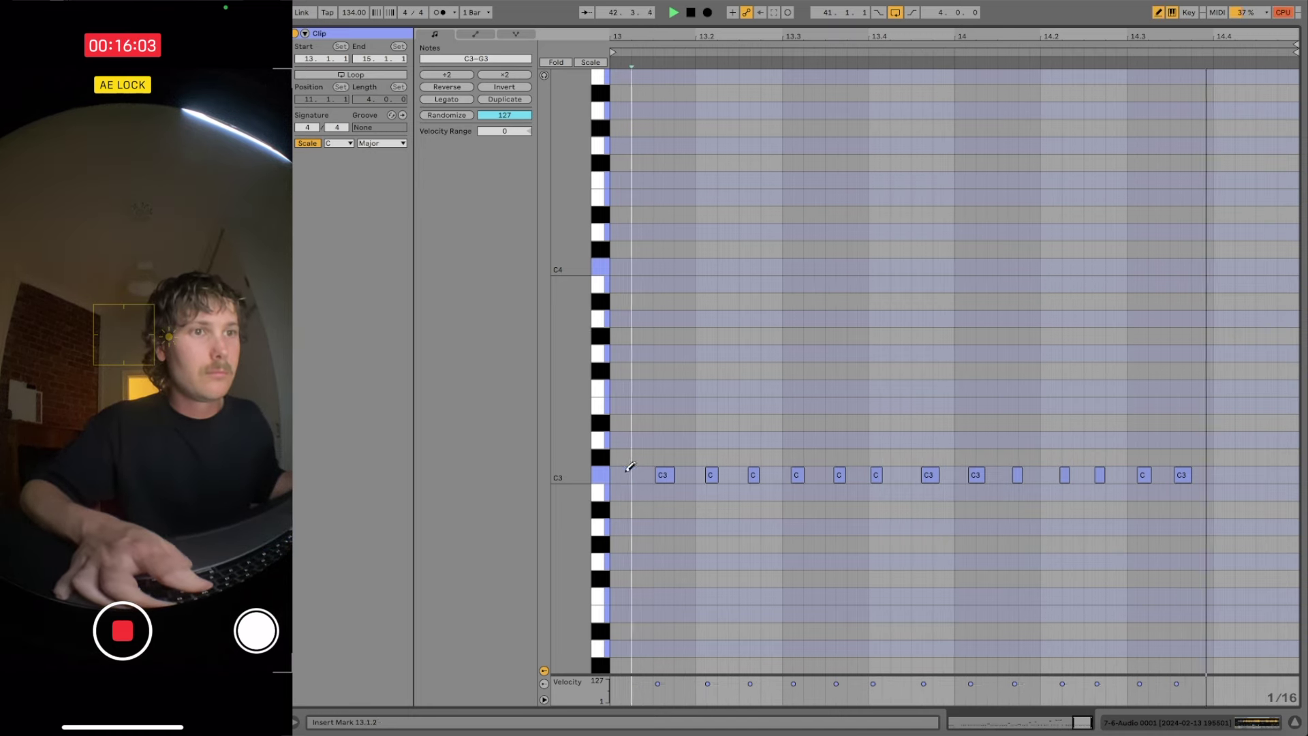
pyautogui.click(626, 475)
pyautogui.click(668, 475)
pyautogui.click(667, 475)
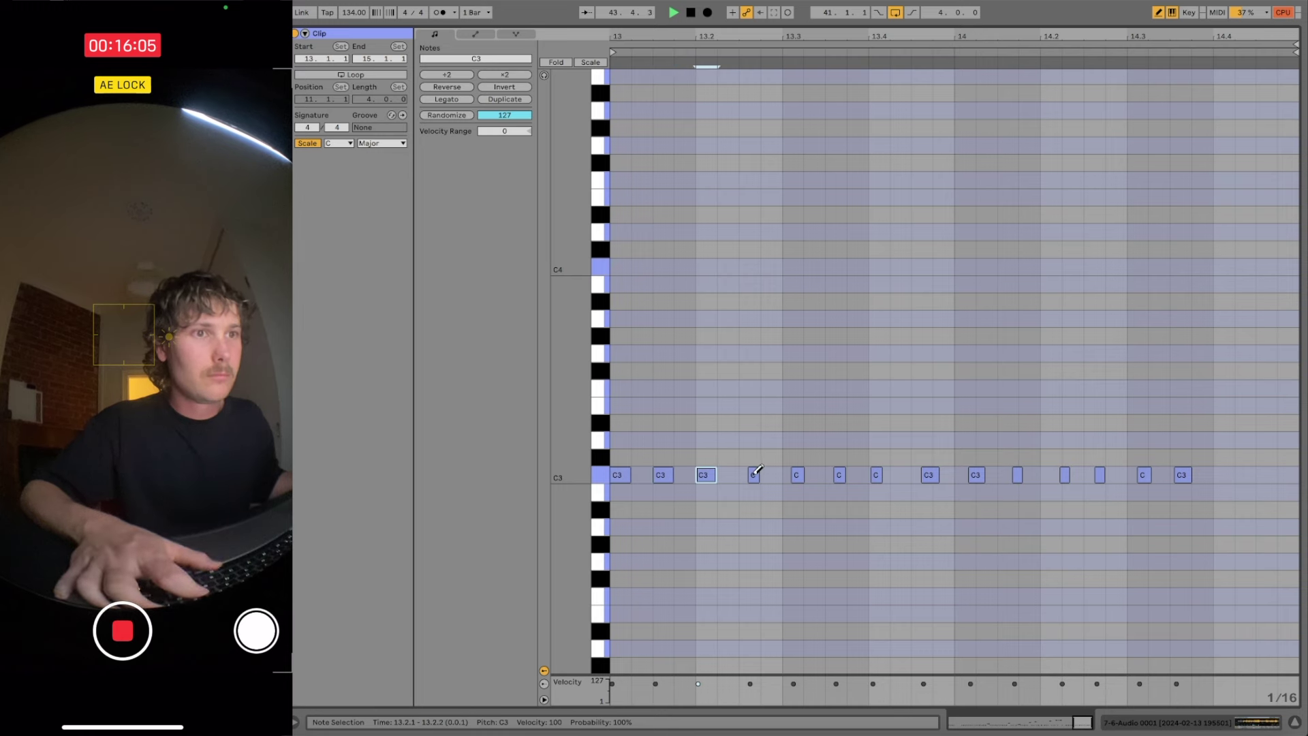
pyautogui.click(797, 472)
pyautogui.click(797, 472)
pyautogui.click(839, 473)
pyautogui.click(840, 472)
pyautogui.click(881, 472)
pyautogui.click(881, 472)
pyautogui.click(929, 472)
pyautogui.click(928, 472)
pyautogui.click(973, 472)
pyautogui.click(972, 472)
pyautogui.click(1003, 475)
pyautogui.click(1053, 475)
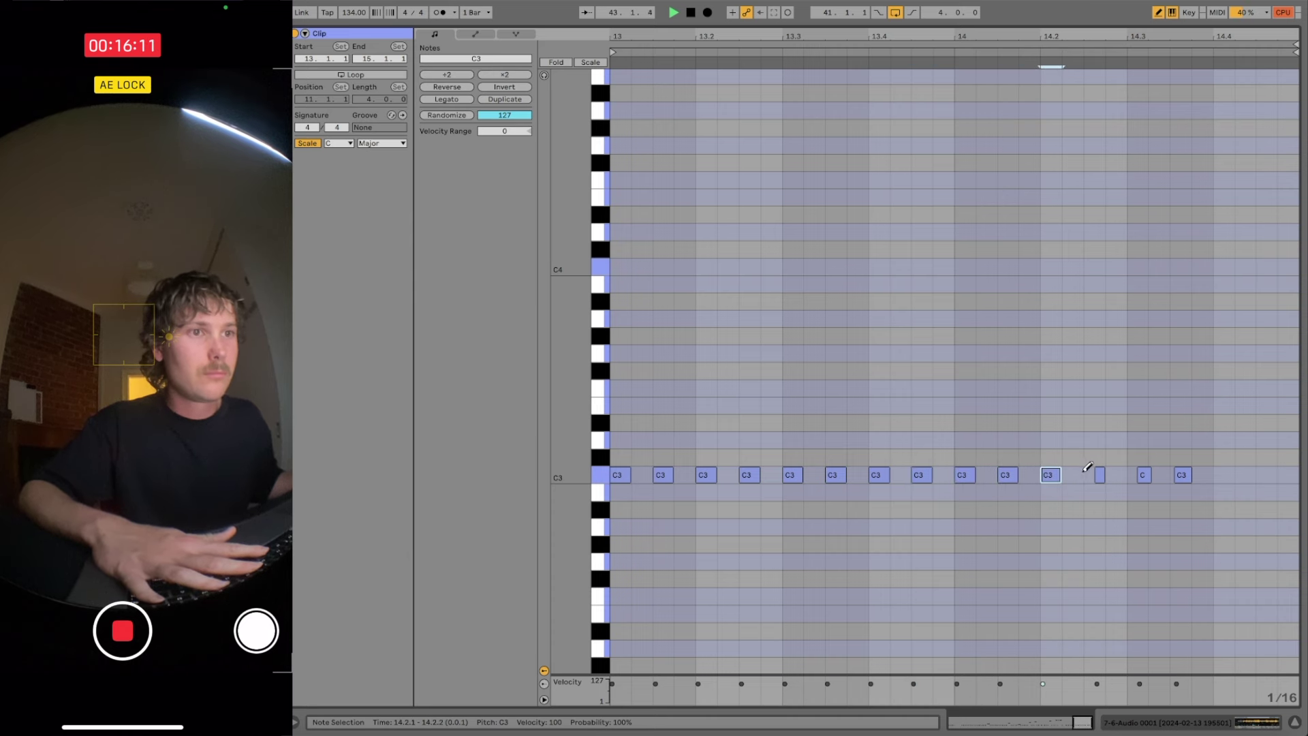
pyautogui.click(1182, 475)
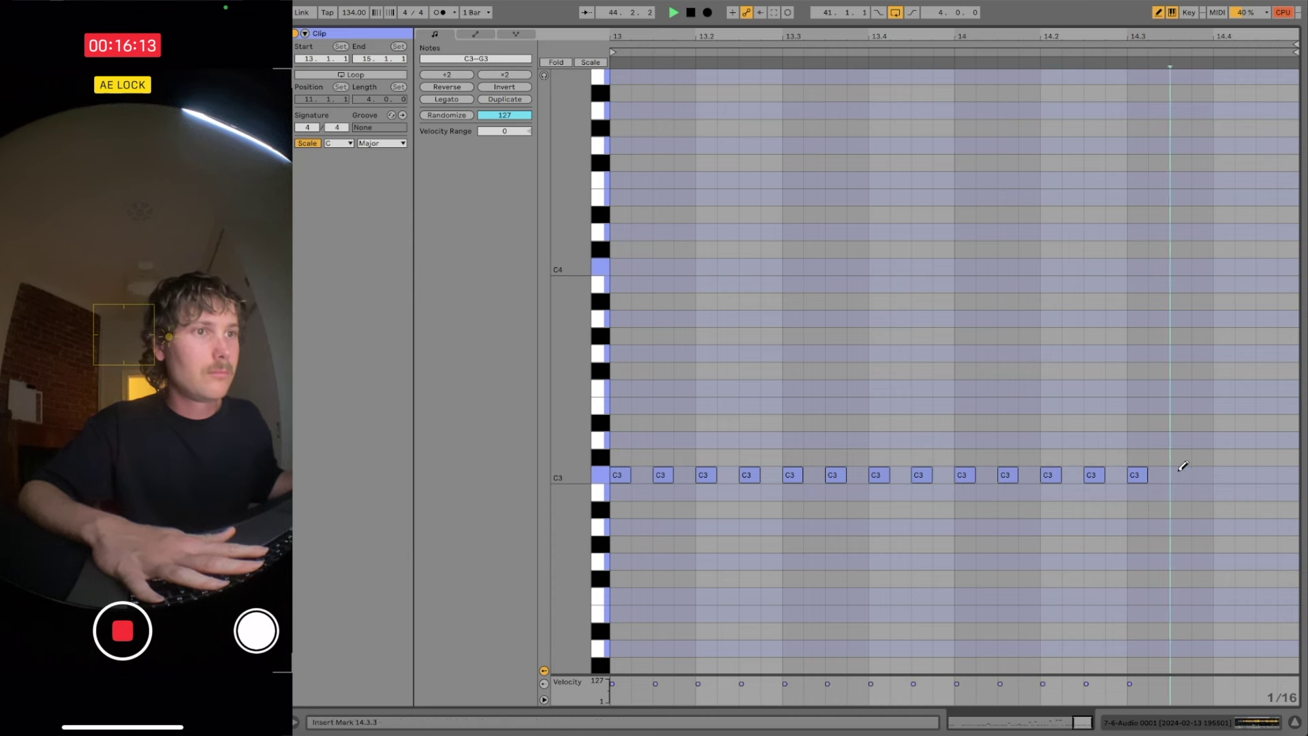
pyautogui.click(1181, 475)
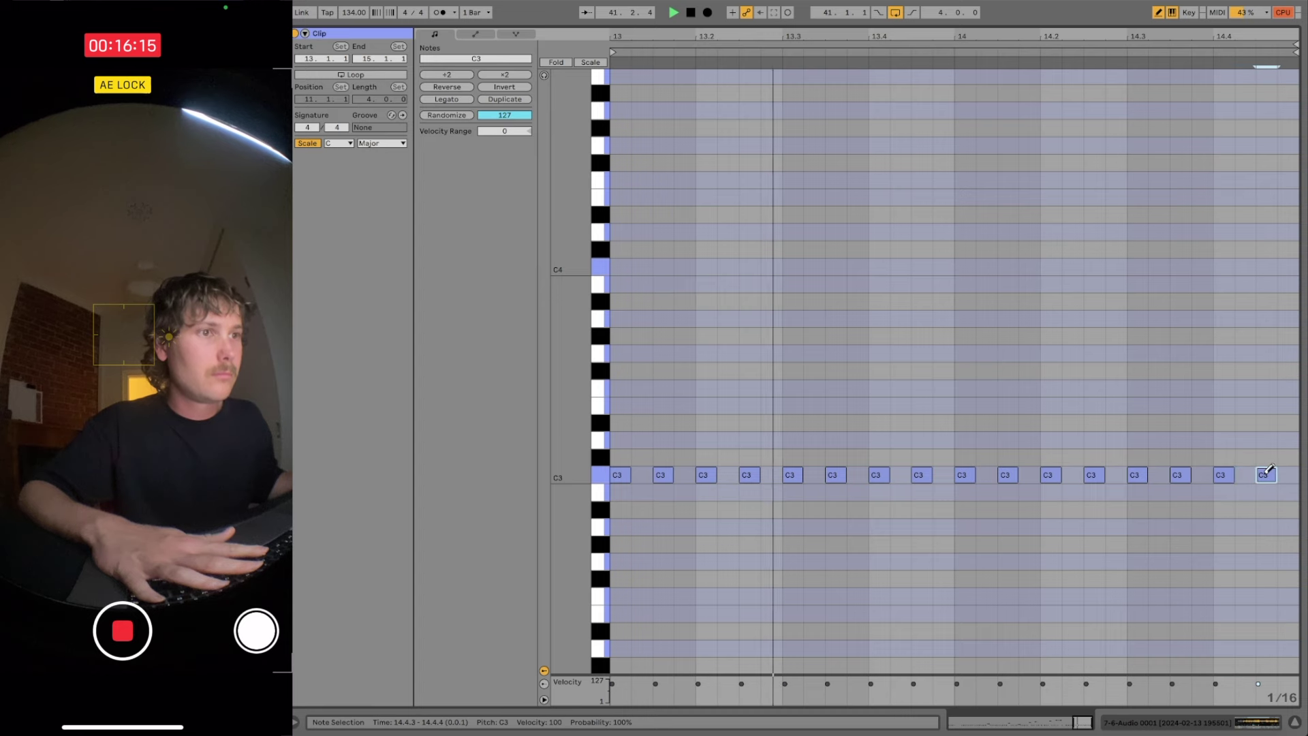
# - Erase the C3 note at 14.4.3 and redraw the one at 14.4.1
pyautogui.click(1244, 475)
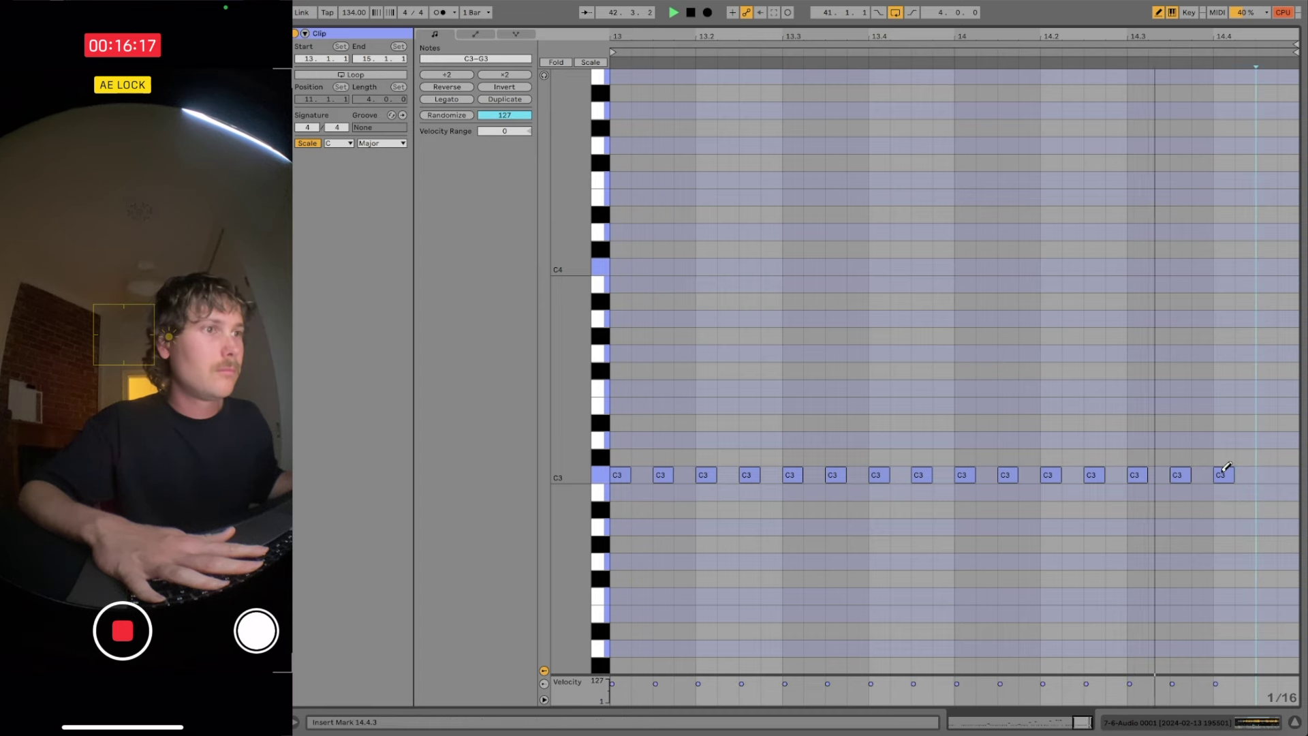
pyautogui.click(1225, 473)
pyautogui.click(1226, 474)
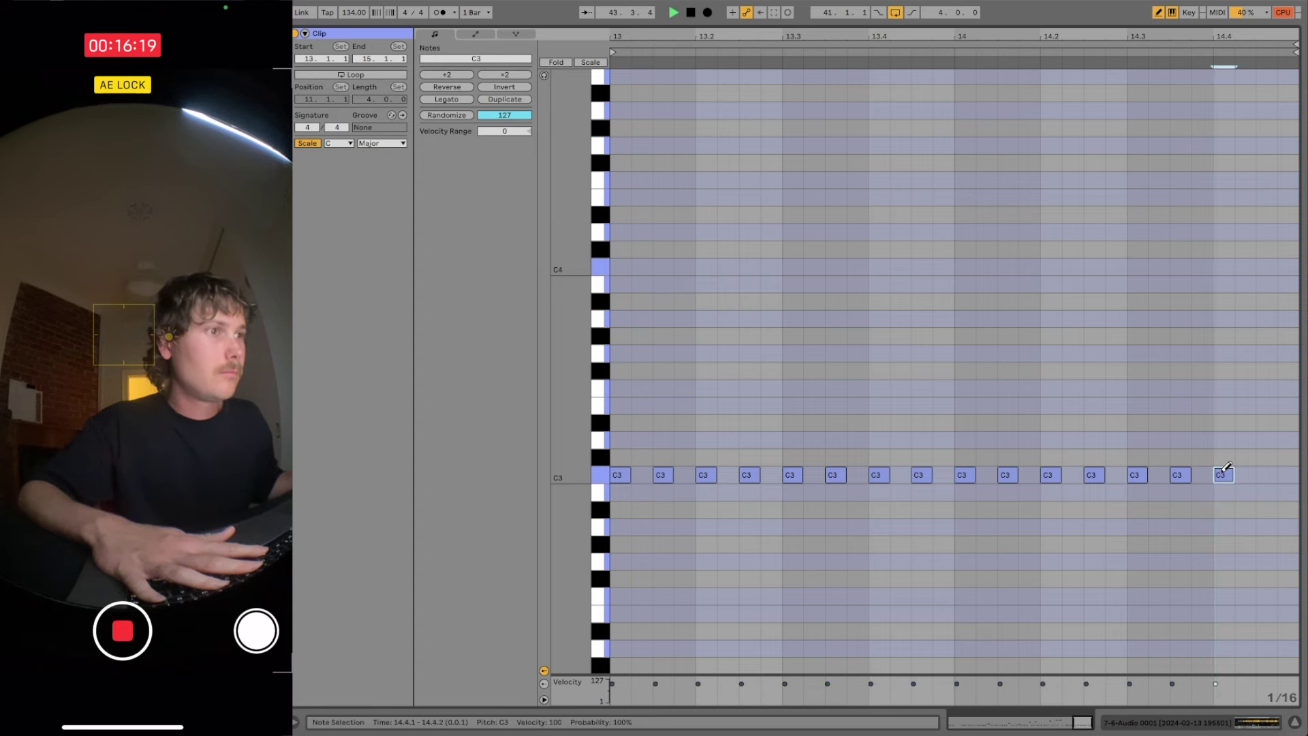
# - Duplicate the edited clip into bars 43 to 45 and consolidate both into one four-bar clip on track 7
pyautogui.hotkey('shift', 'Tab')
pyautogui.click(766, 448)
pyautogui.hotkey('ctrl', 'd')
pyautogui.keyDown('shift'); pyautogui.click(765, 447); pyautogui.keyUp('shift')
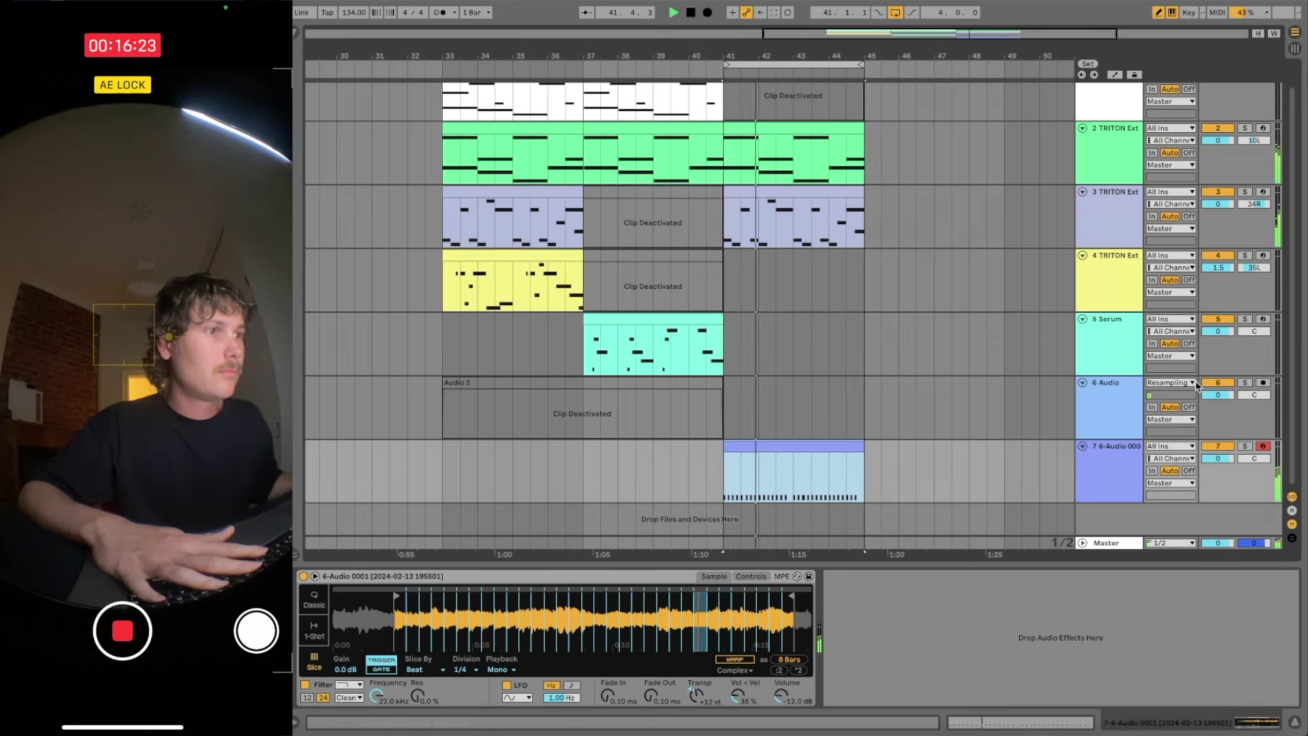
# - Set the sampler's filter on track 7 to about 1.78 kHz cutoff and 46 % resonance
pyautogui.click(751, 577)
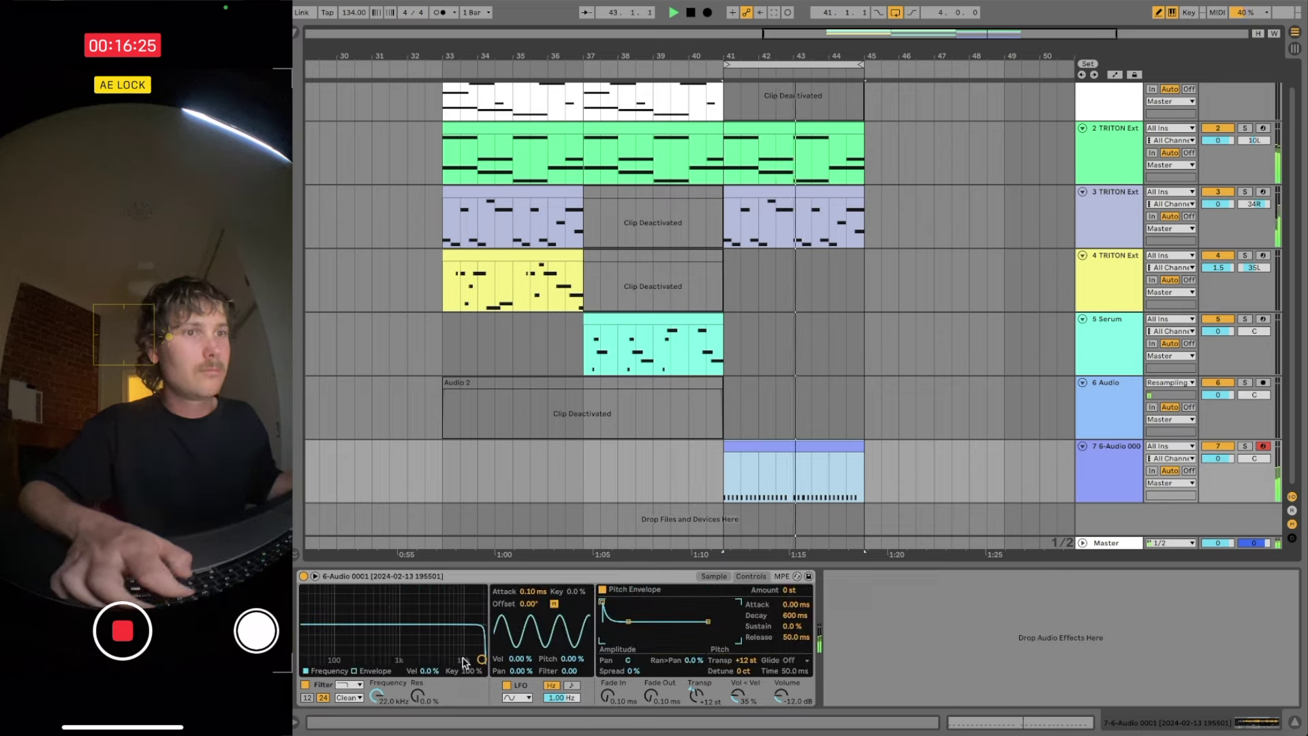
pyautogui.moveTo(481, 660); pyautogui.dragTo(415, 634)
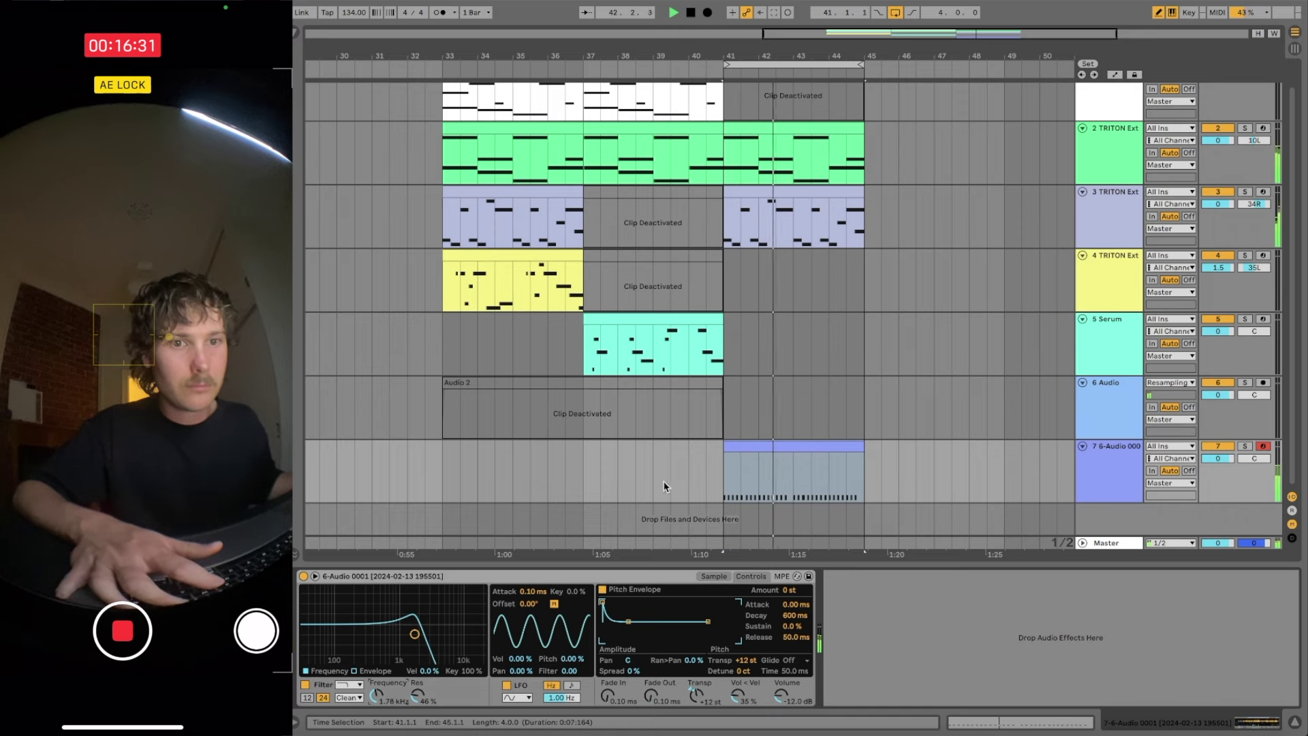
# - Add the RC-20 Retro Color effect from the Favorites collection to track 7
pyautogui.hotkey('ctrl', 'f')
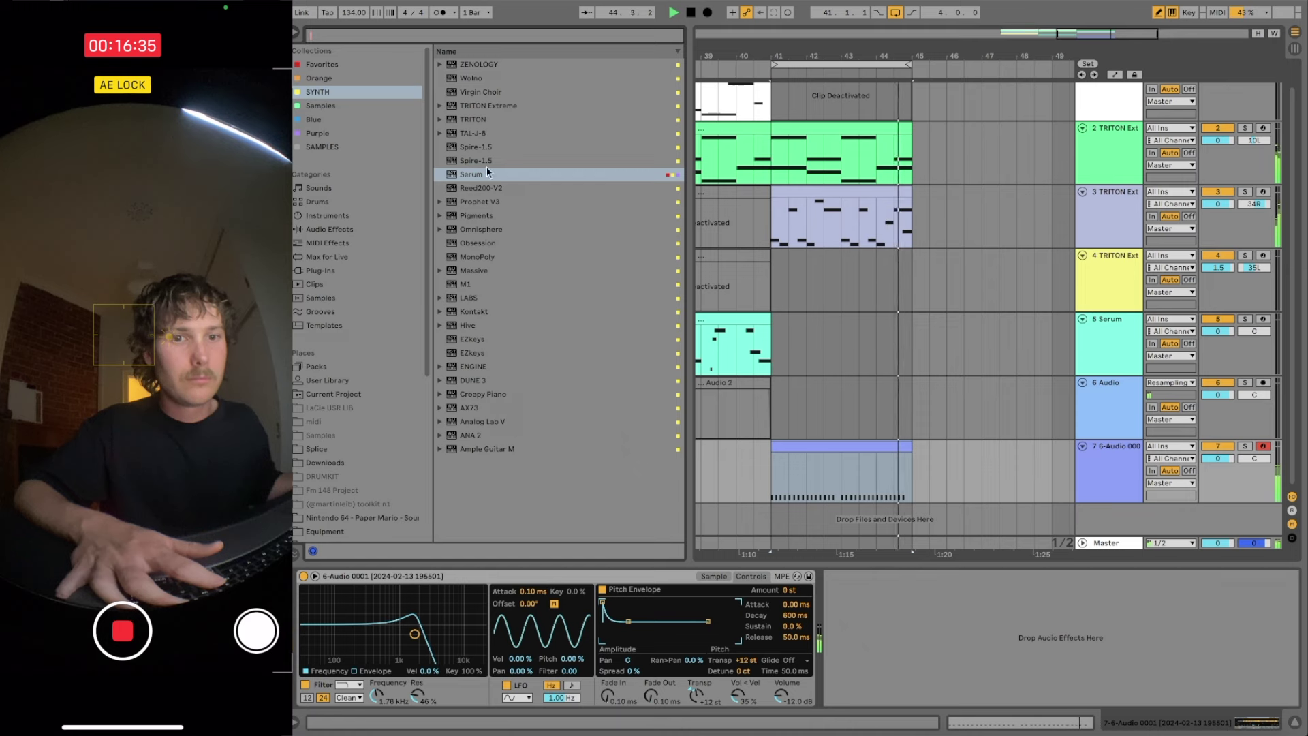
pyautogui.click(323, 65)
pyautogui.scroll(-3, 554, 278)
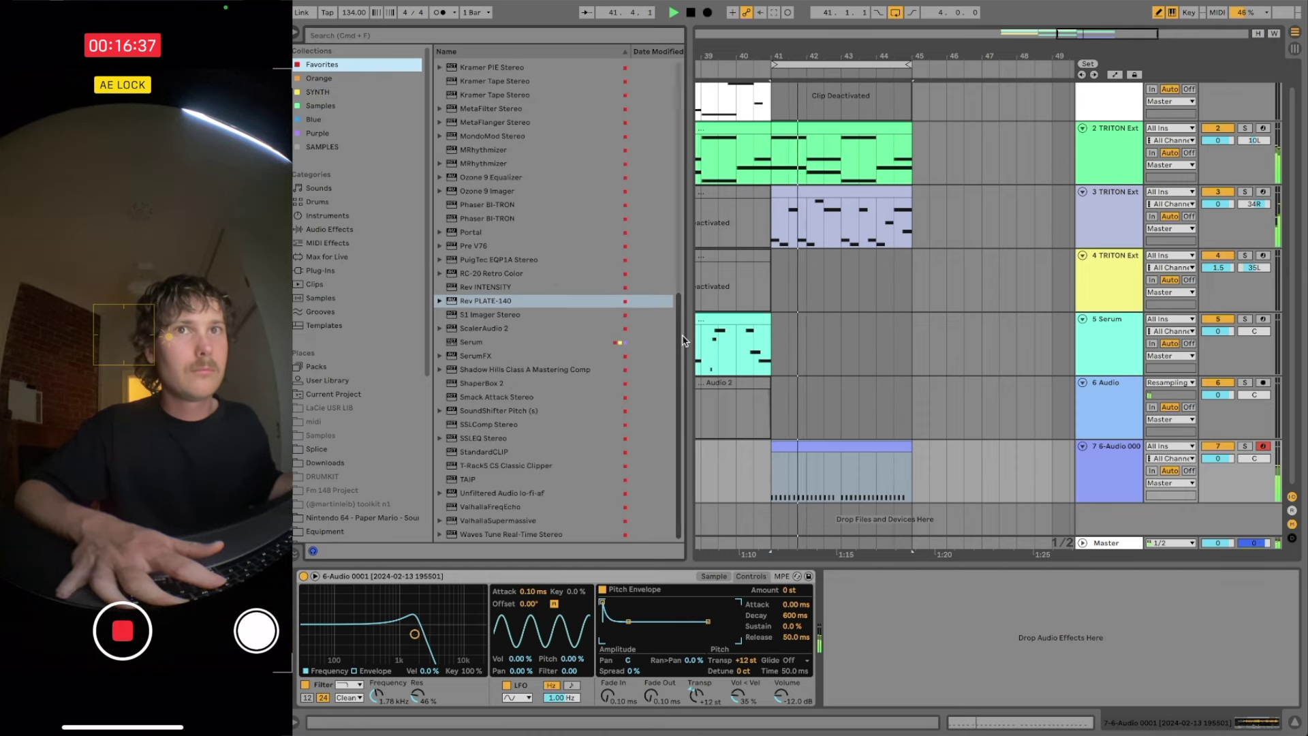
pyautogui.scroll(1, 668, 320)
pyautogui.click(504, 278)
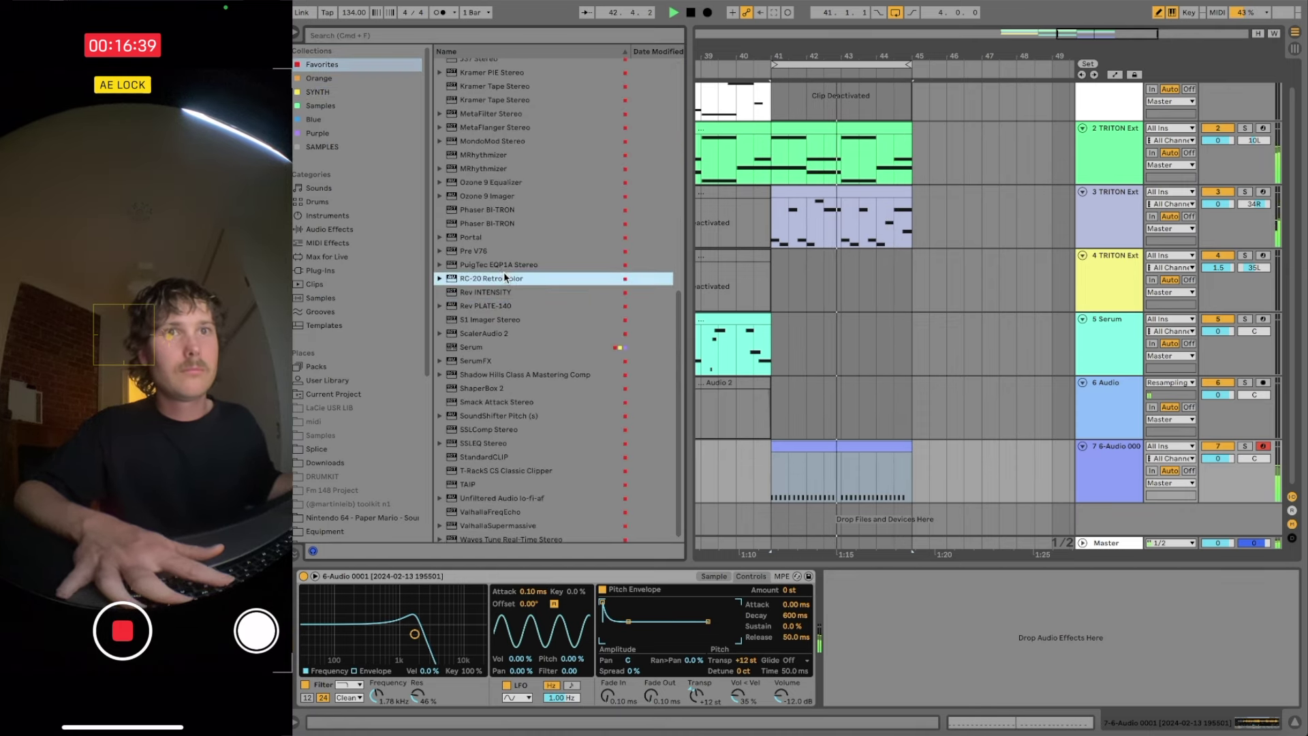
pyautogui.press('Return')
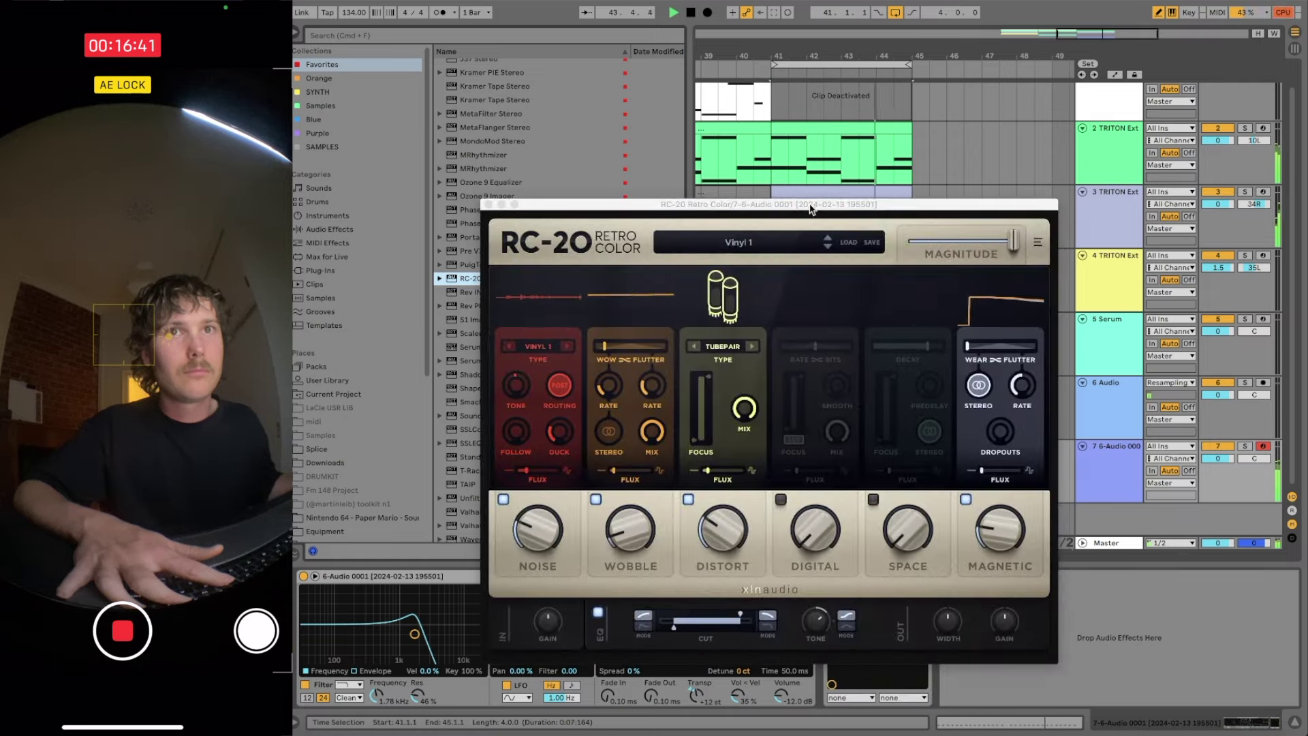
pyautogui.moveTo(813, 199); pyautogui.dragTo(816, 169)
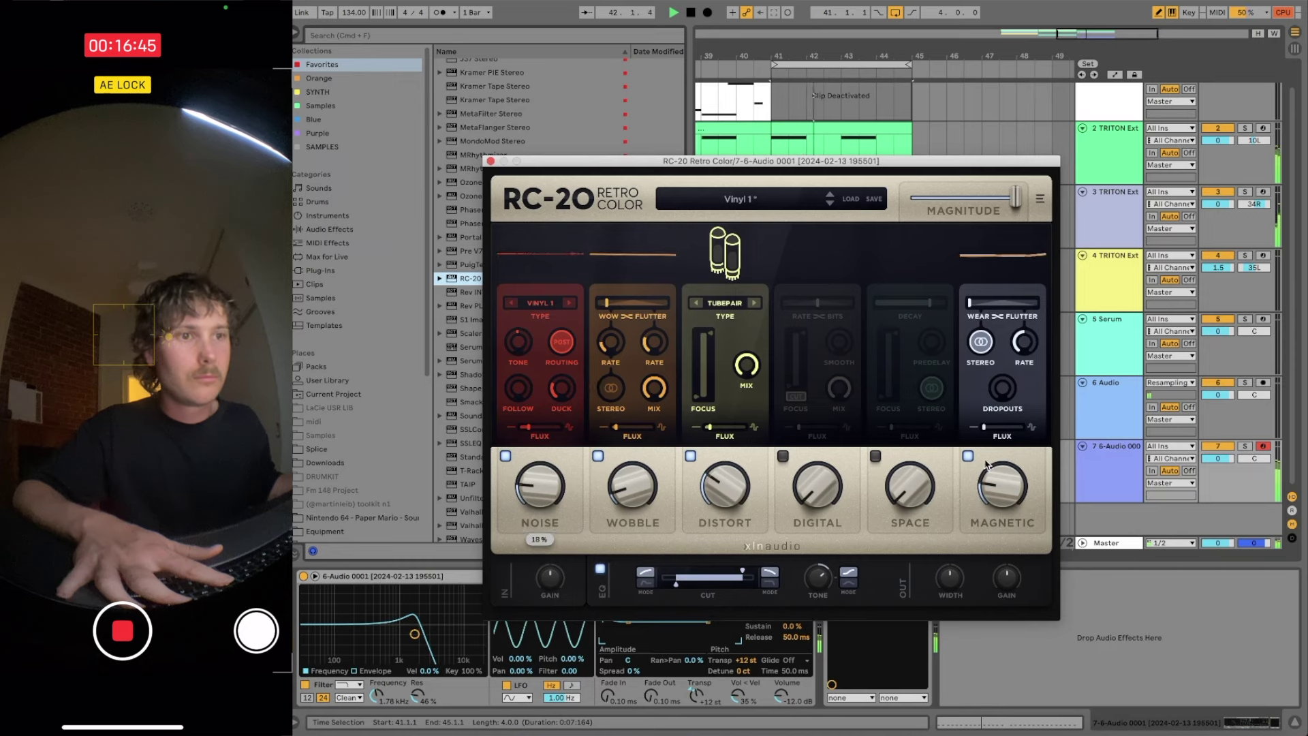
# - Set RC-20's Distort amount to 20 % and enable the Digital module at 34 %
pyautogui.moveTo(722, 498); pyautogui.dragTo(723, 513)
pyautogui.click(784, 457)
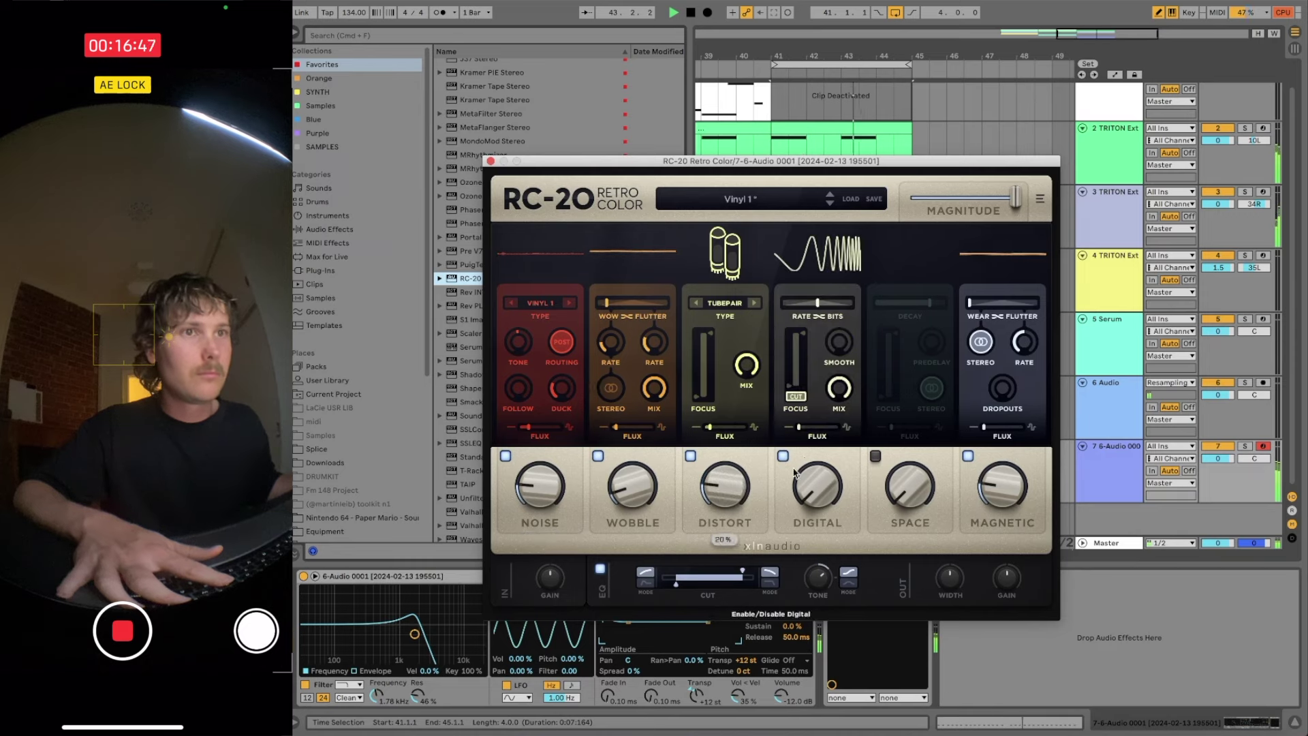
pyautogui.moveTo(808, 485); pyautogui.dragTo(809, 386)
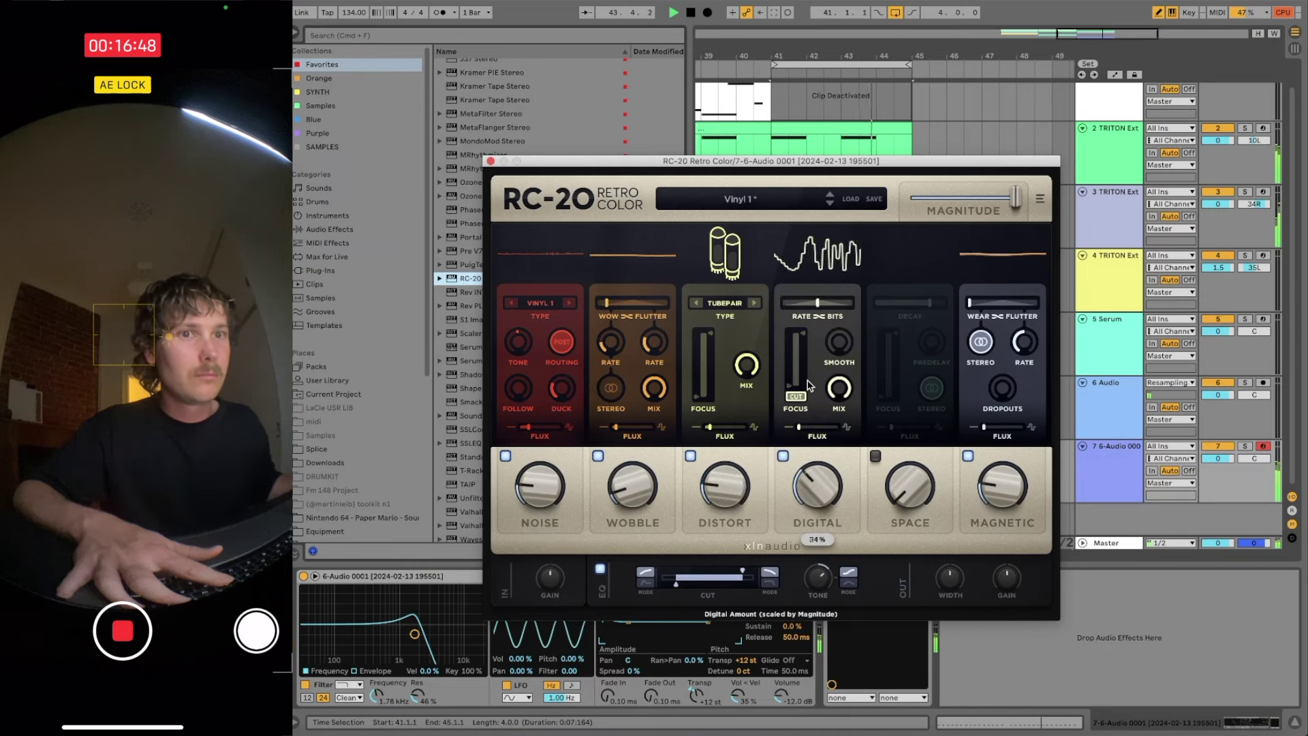
# - Switch off the Distort module and readjust the Digital amount by ear
pyautogui.click(691, 456)
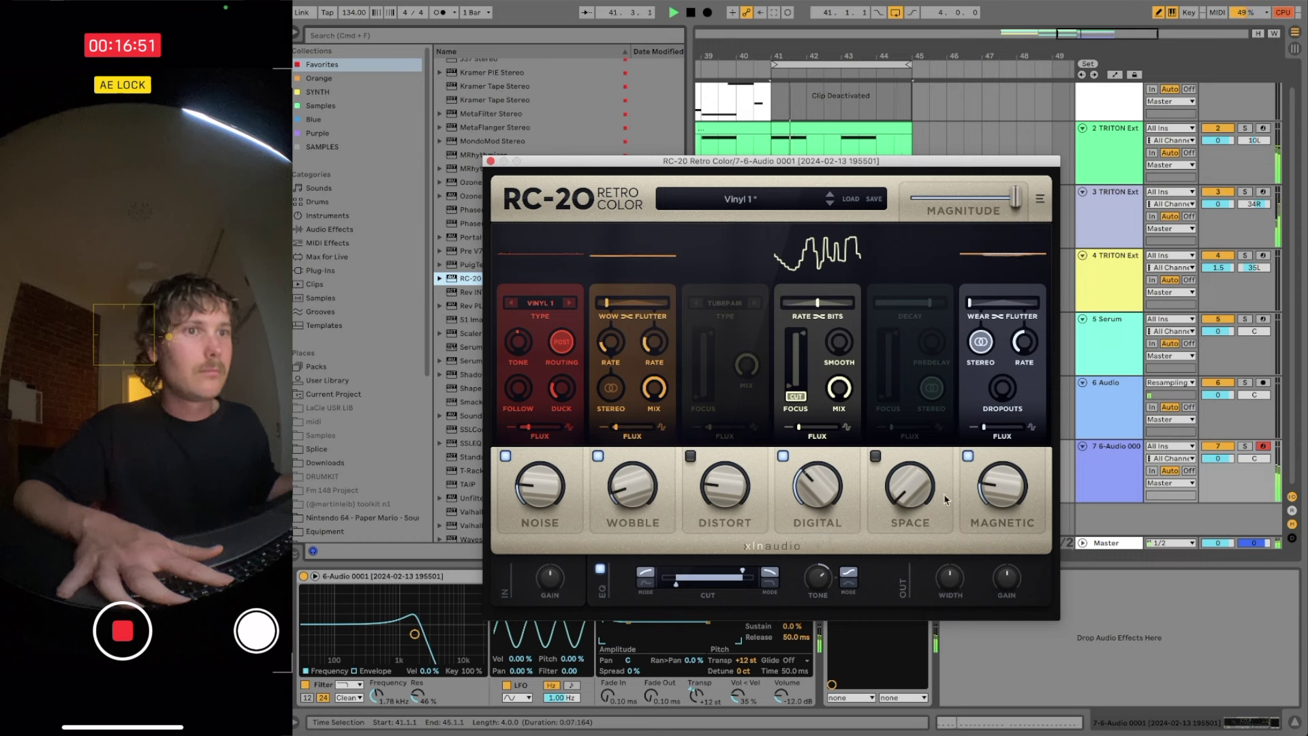
pyautogui.moveTo(825, 495); pyautogui.dragTo(828, 442)
pyautogui.moveTo(825, 494); pyautogui.dragTo(824, 437)
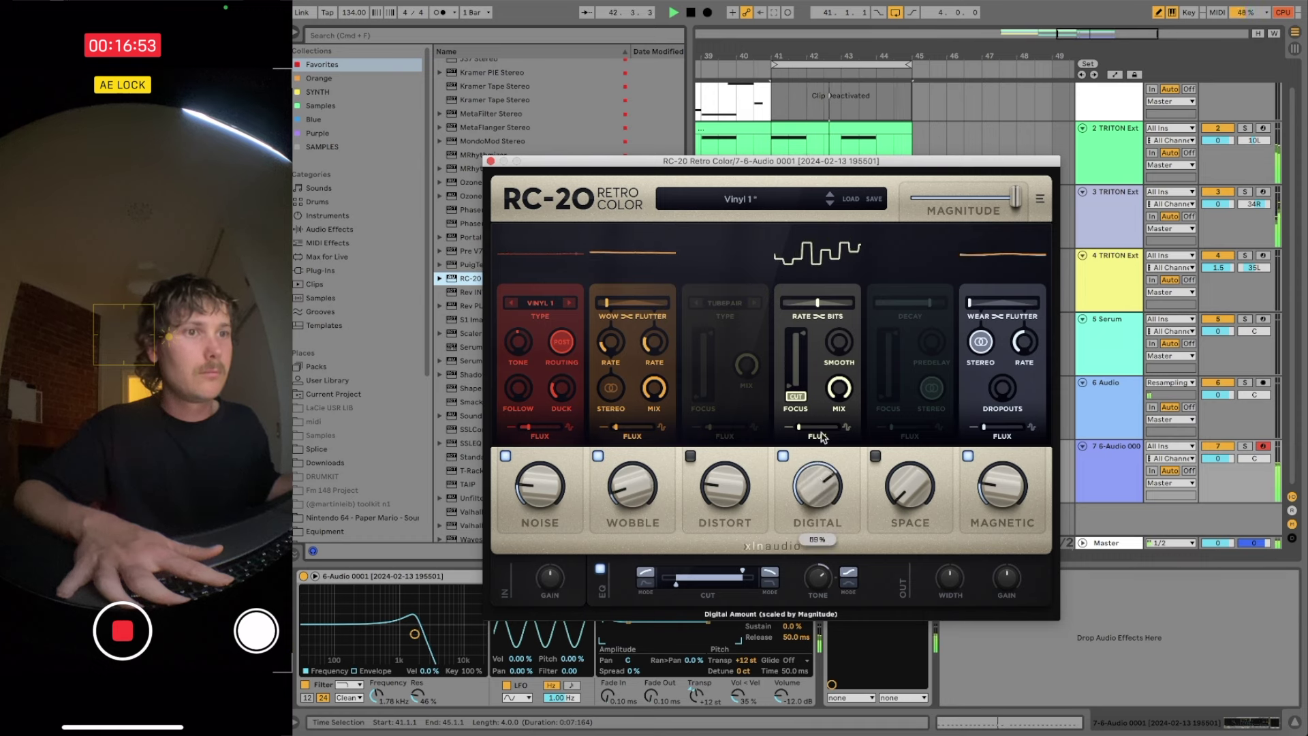
pyautogui.moveTo(821, 492); pyautogui.dragTo(832, 558)
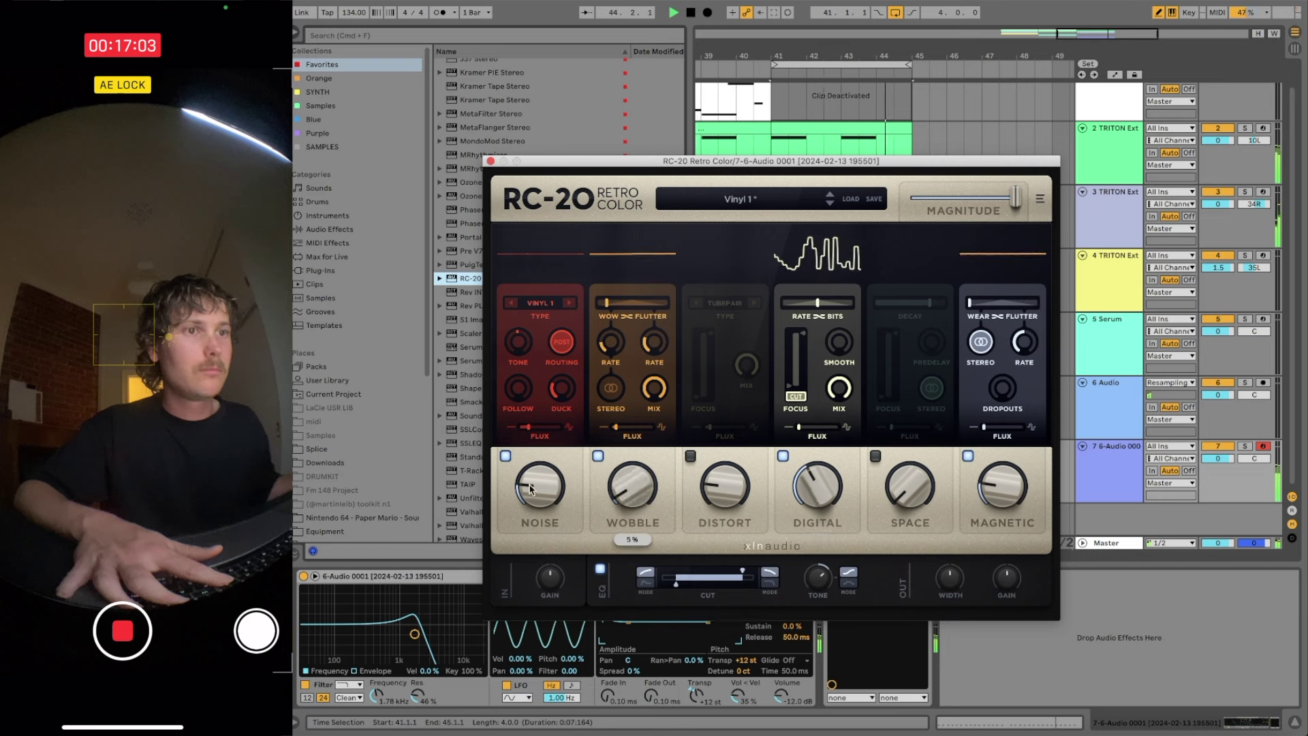
# - Raise RC-20's Wobble amount and lower the overall Magnitude to 58 %
pyautogui.moveTo(632, 498); pyautogui.dragTo(631, 397)
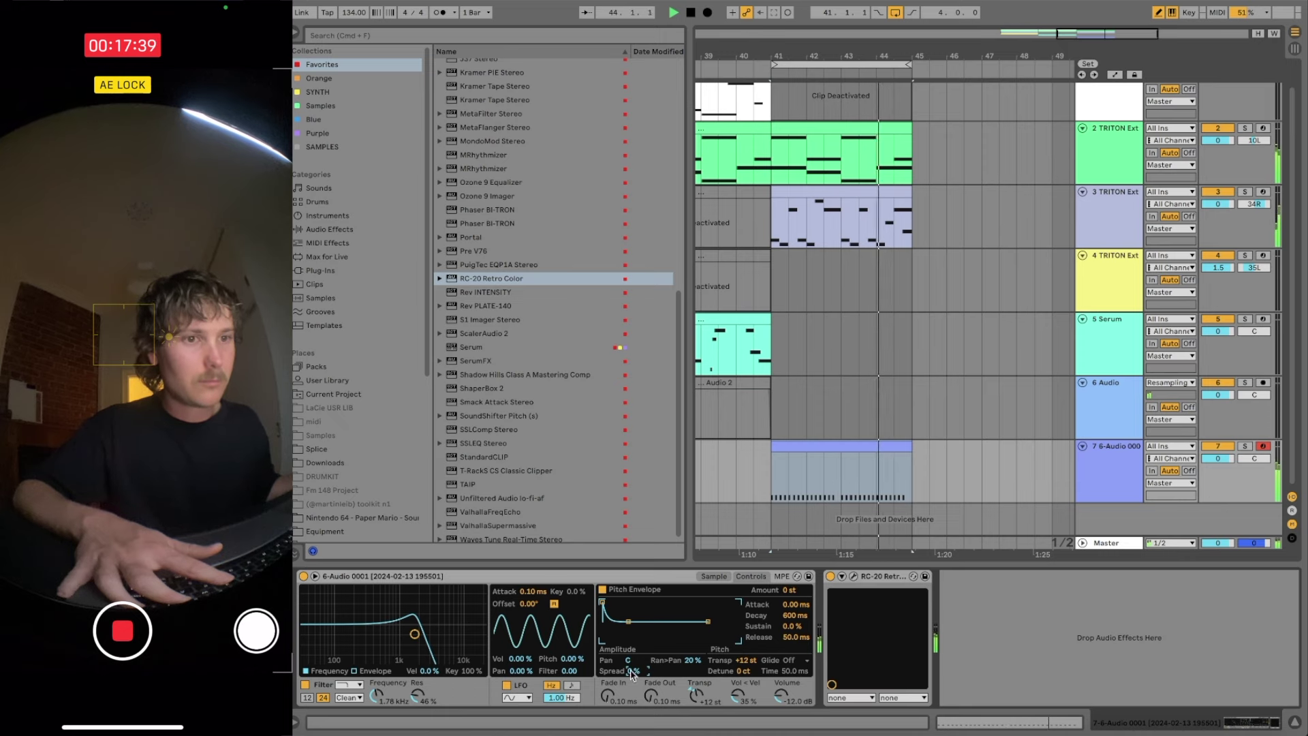
pyautogui.click(854, 576)
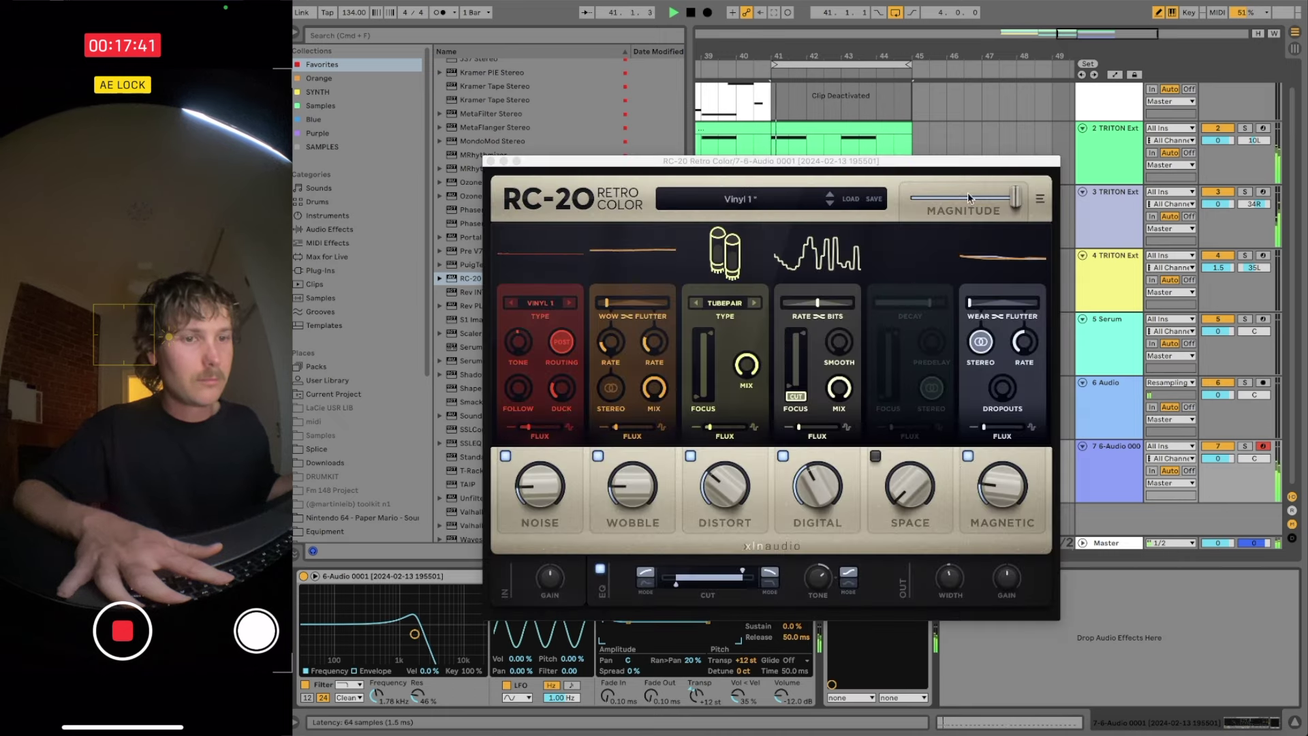
pyautogui.moveTo(968, 195); pyautogui.dragTo(924, 206)
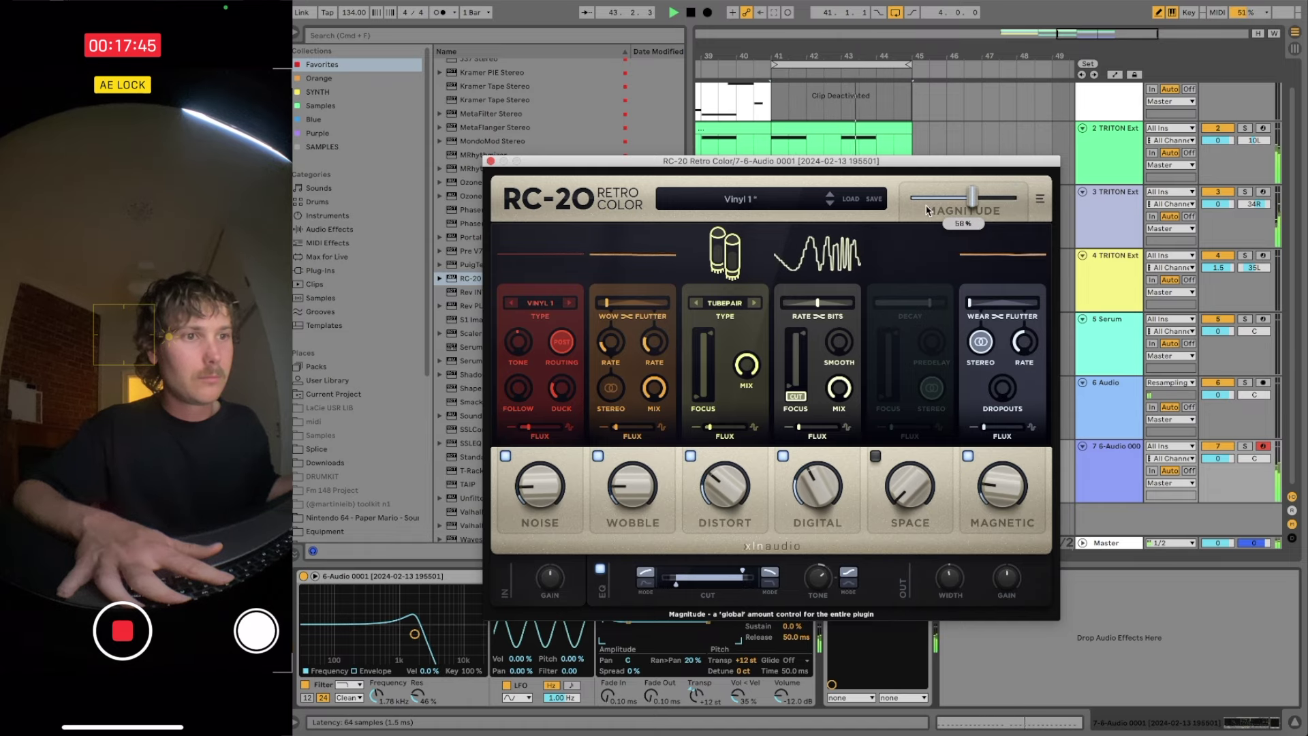
pyautogui.click(491, 161)
# - Turn off draw mode in the four-bar clip's note editor and bring up the sampler's sliced waveform in the arrangement
pyautogui.doubleClick(910, 481)
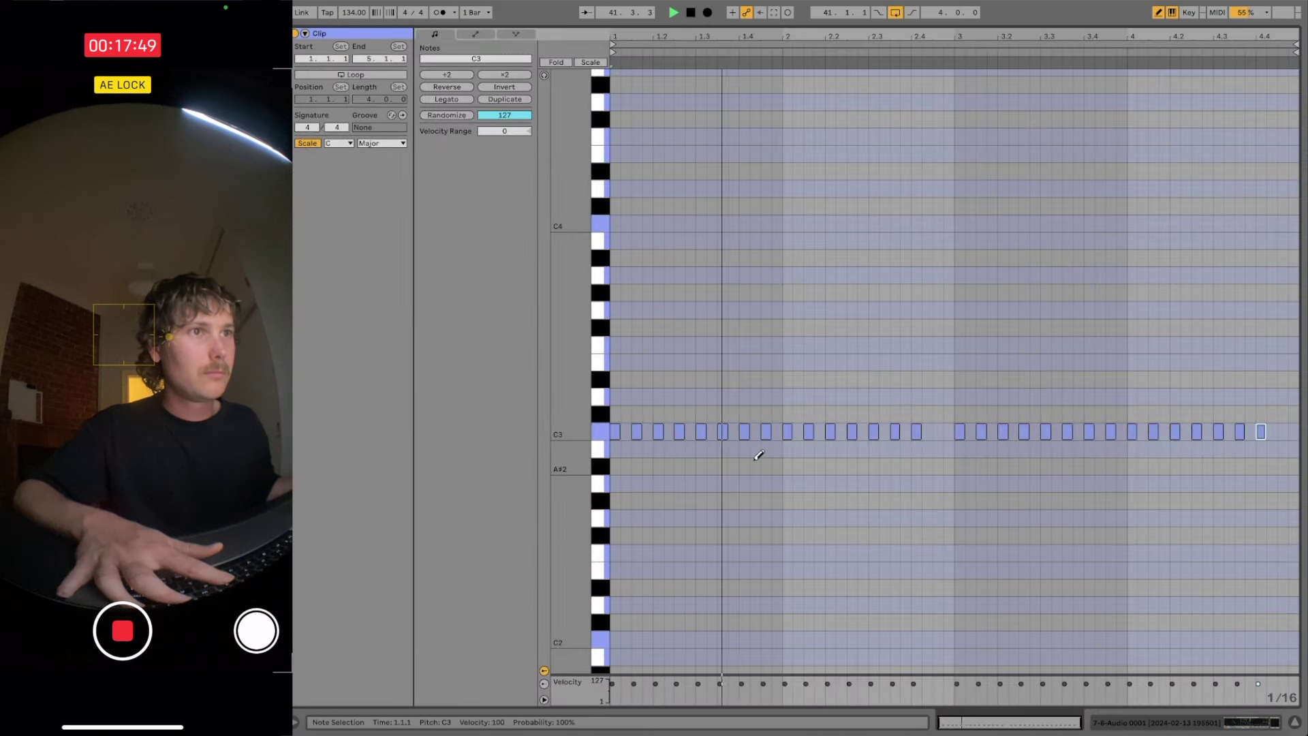
pyautogui.press('b')
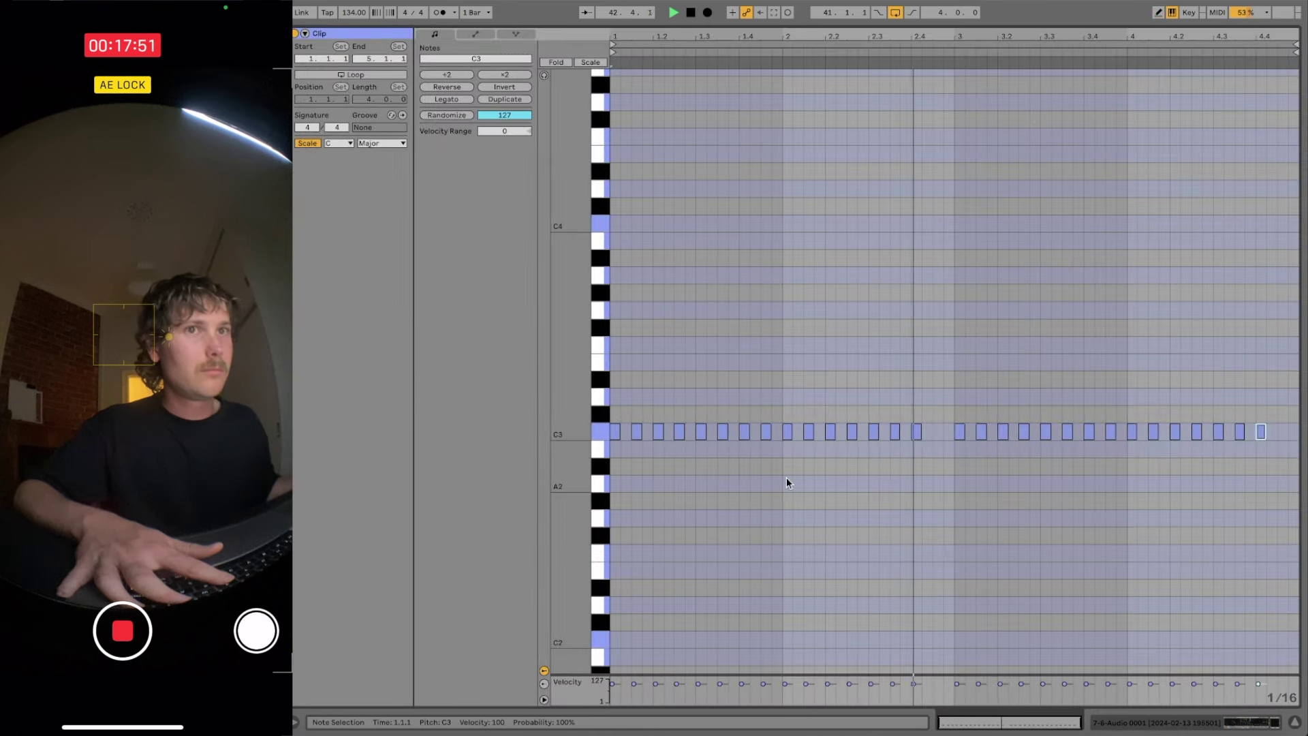
pyautogui.click(786, 477)
pyautogui.hotkey('shift', 'Tab')
pyautogui.click(875, 450)
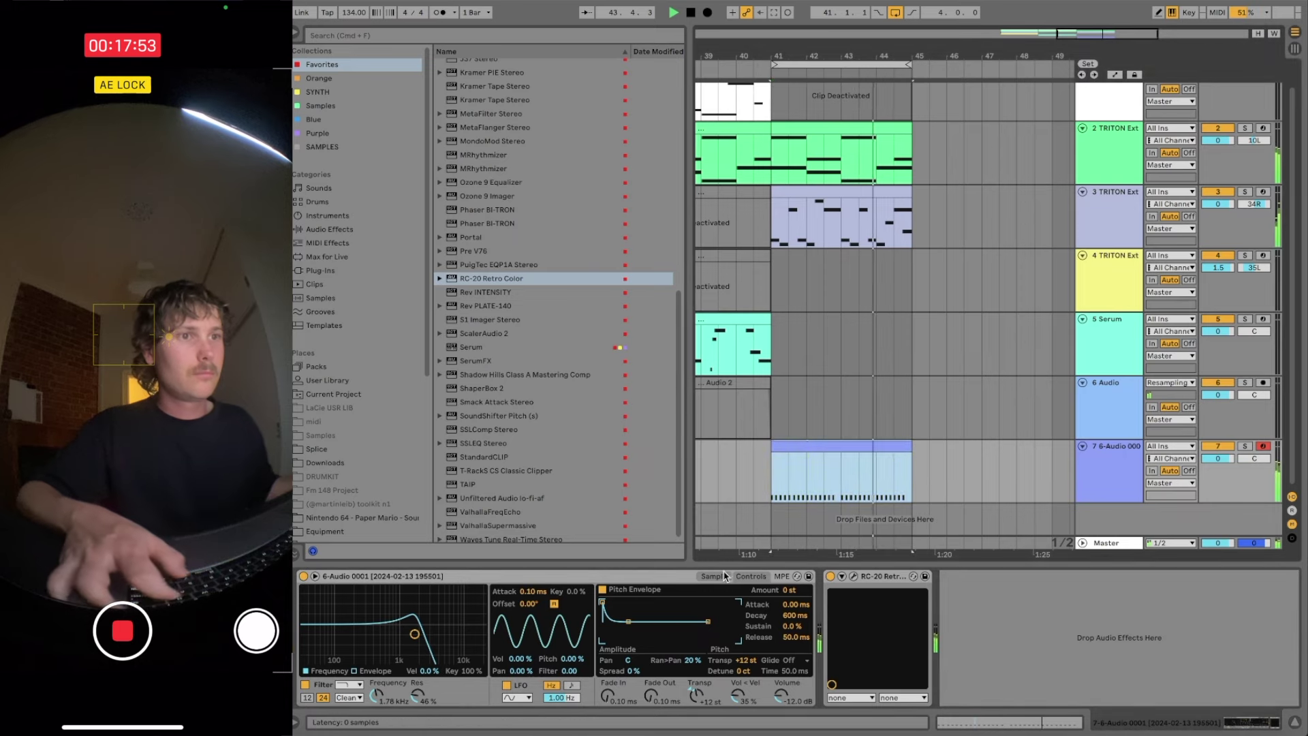
pyautogui.click(752, 577)
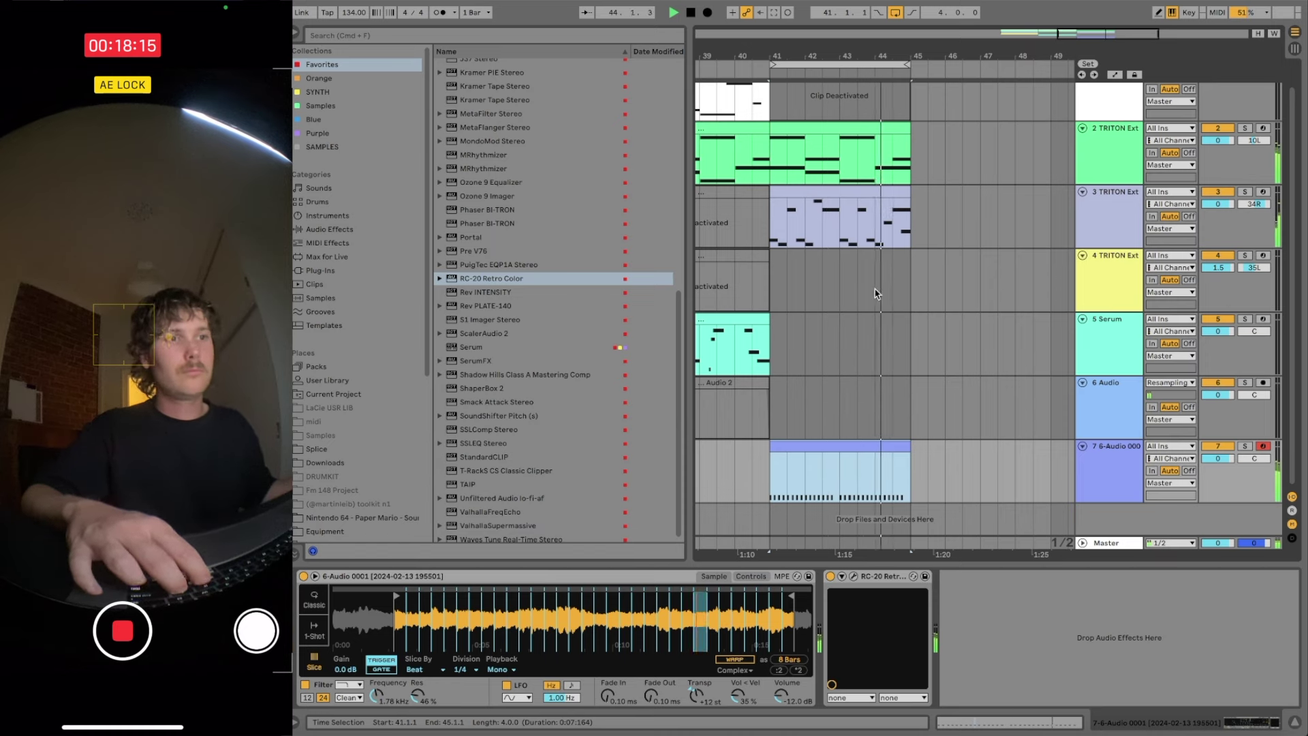
# - Capture the newly played MIDI into the track 7 clip and open that clip for note editing
pyautogui.click(772, 13)
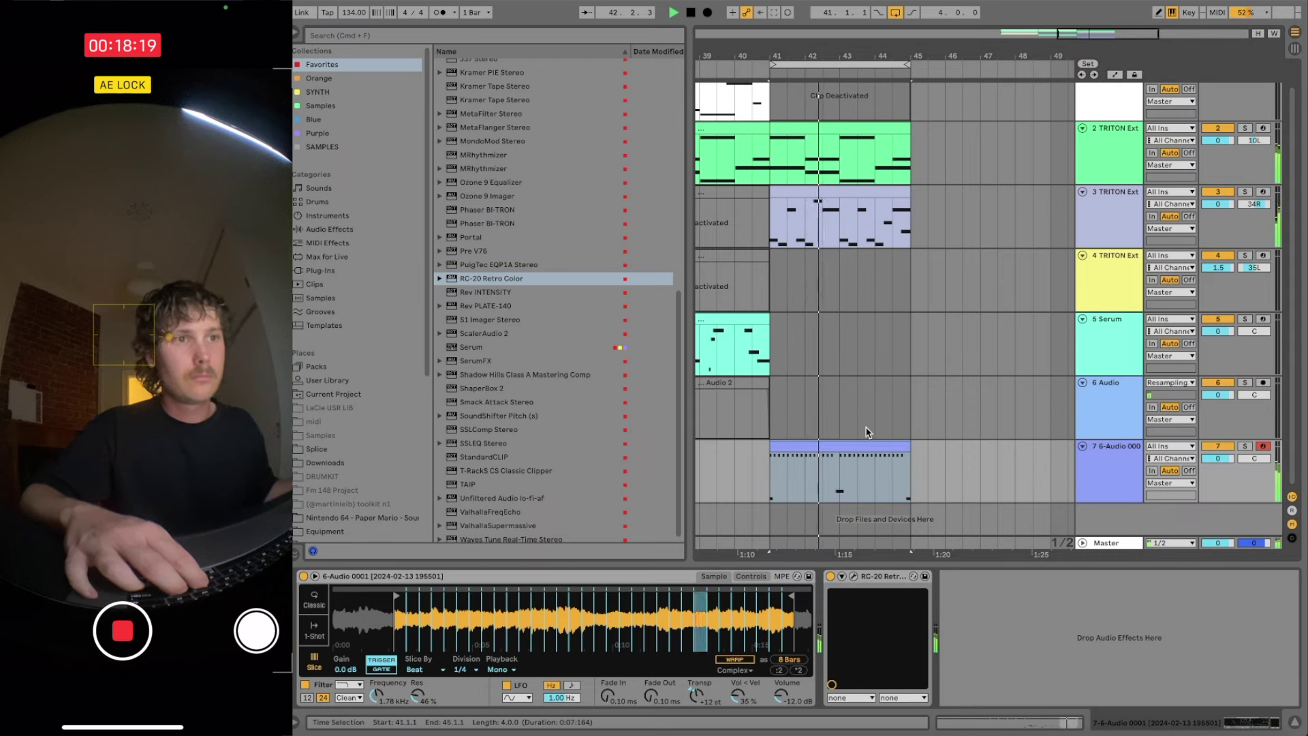
pyautogui.doubleClick(785, 447)
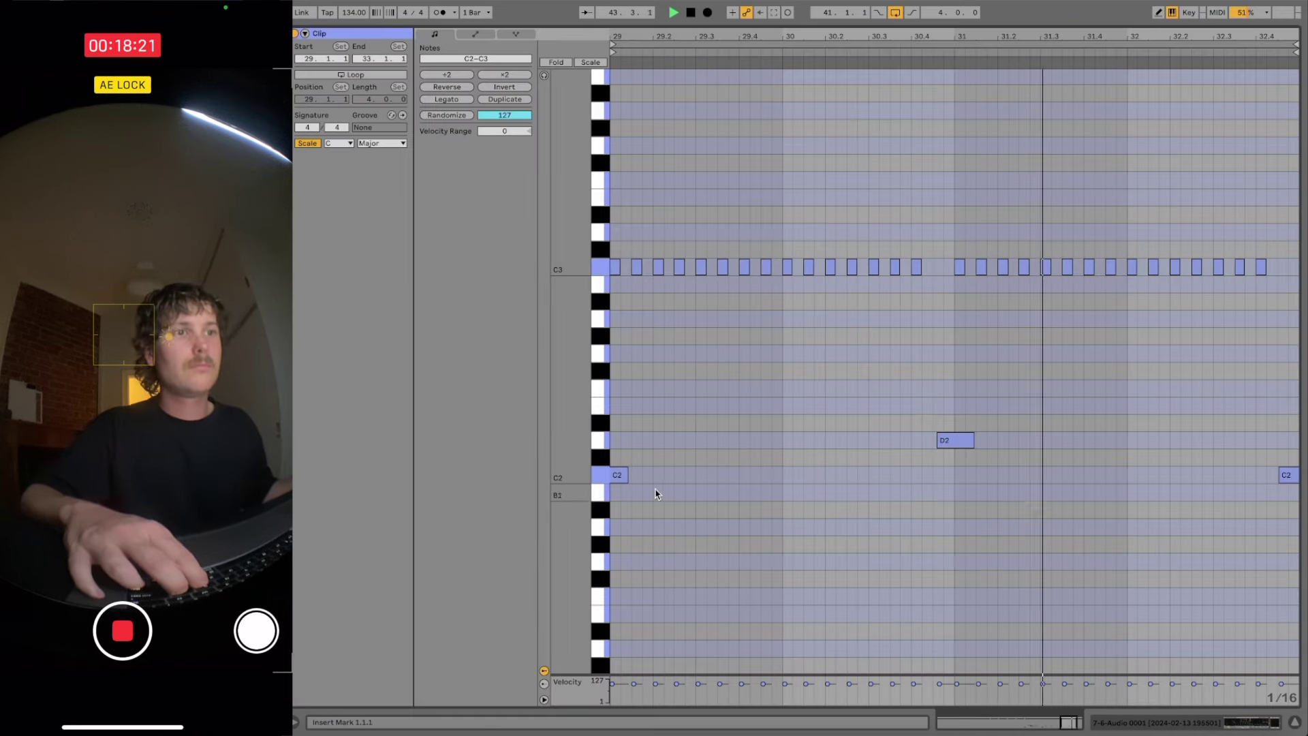
# - Shorten the D2 note to a 1/16 note ending at bar 31 and return to the arrangement
pyautogui.click(948, 439)
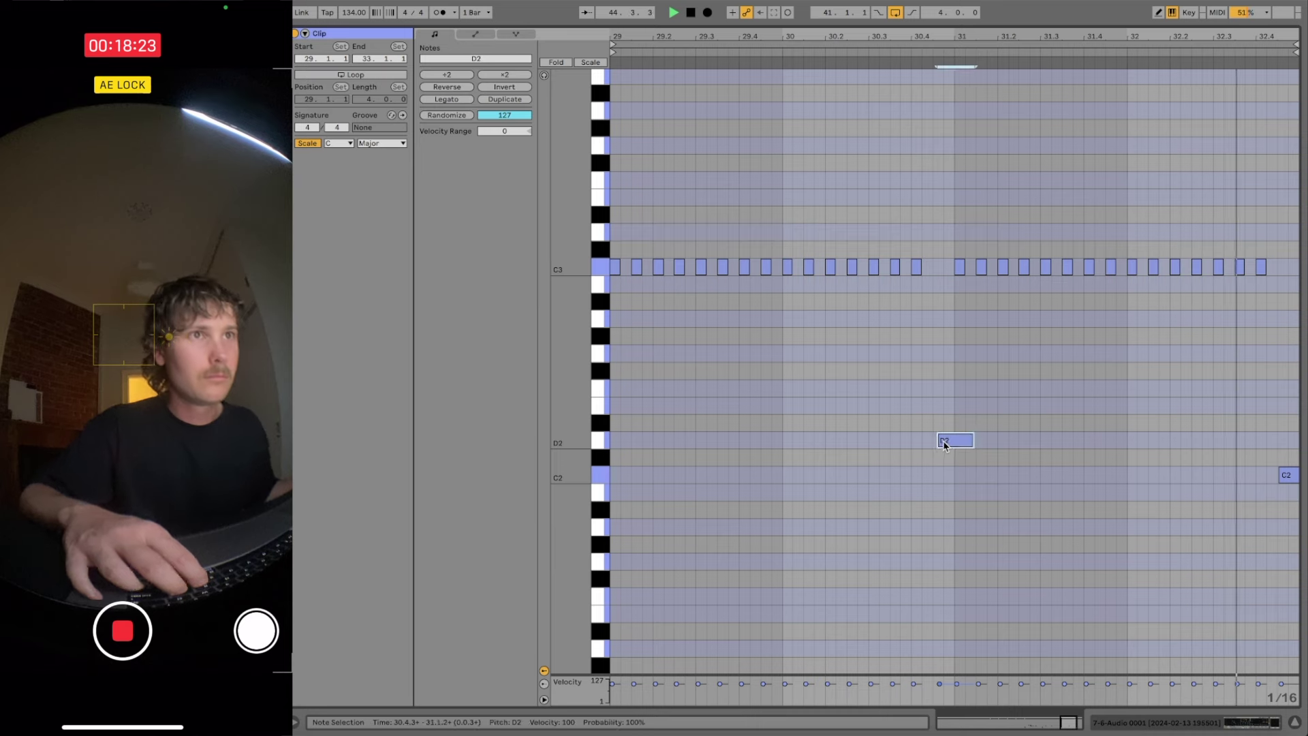
pyautogui.press('b')
pyautogui.click(957, 443)
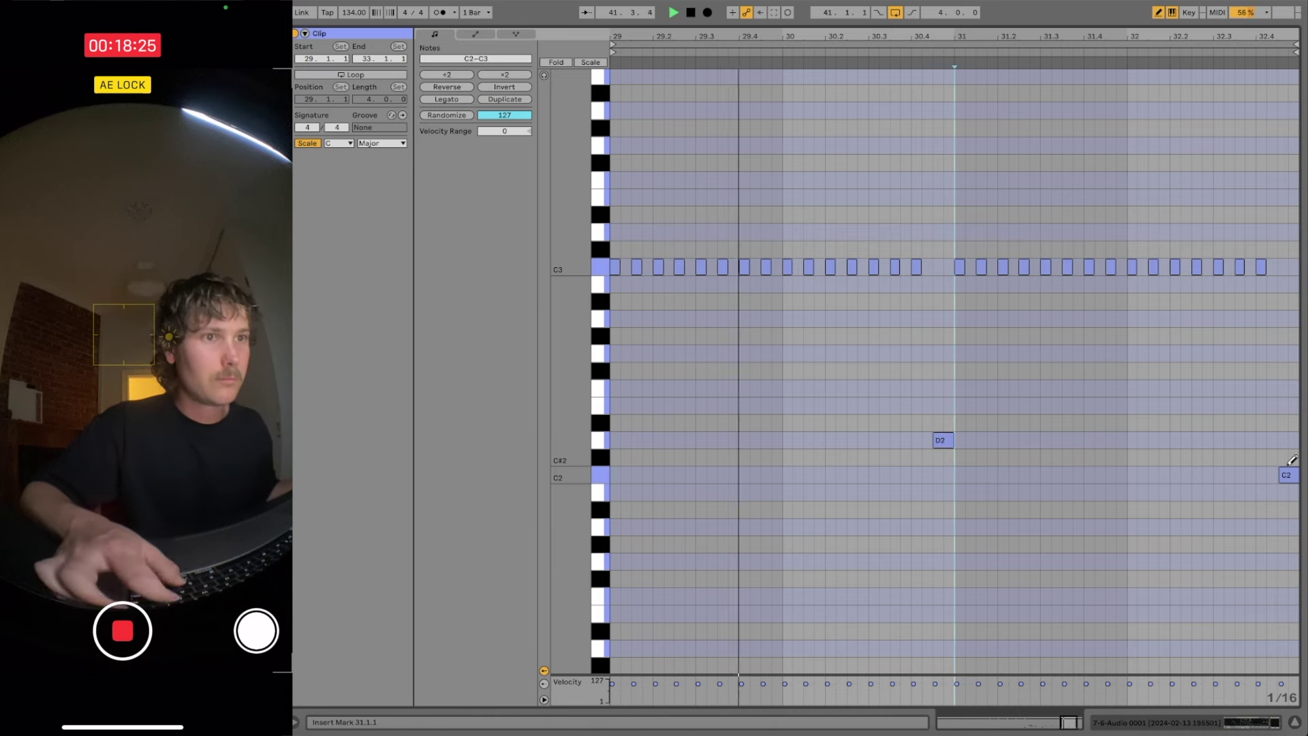
pyautogui.click(1286, 471)
pyautogui.press('super+z')
pyautogui.press('b')
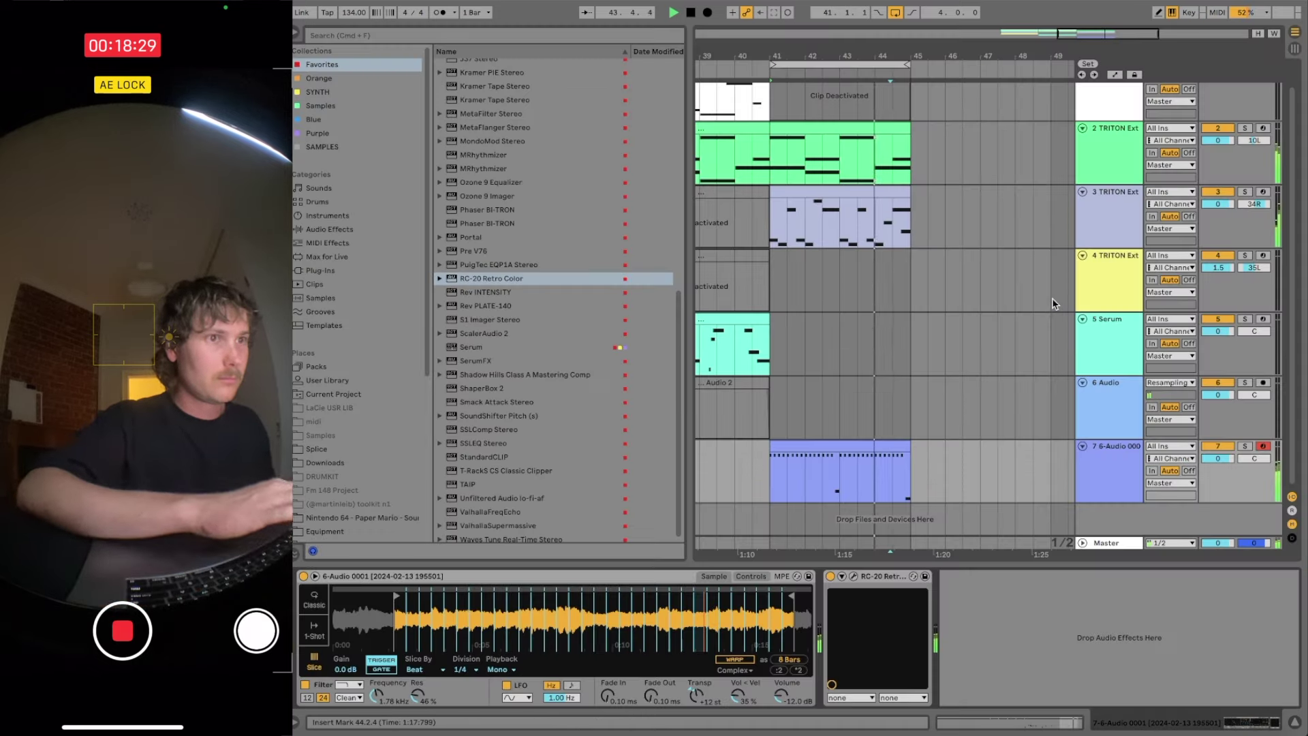
pyautogui.press('Tab')
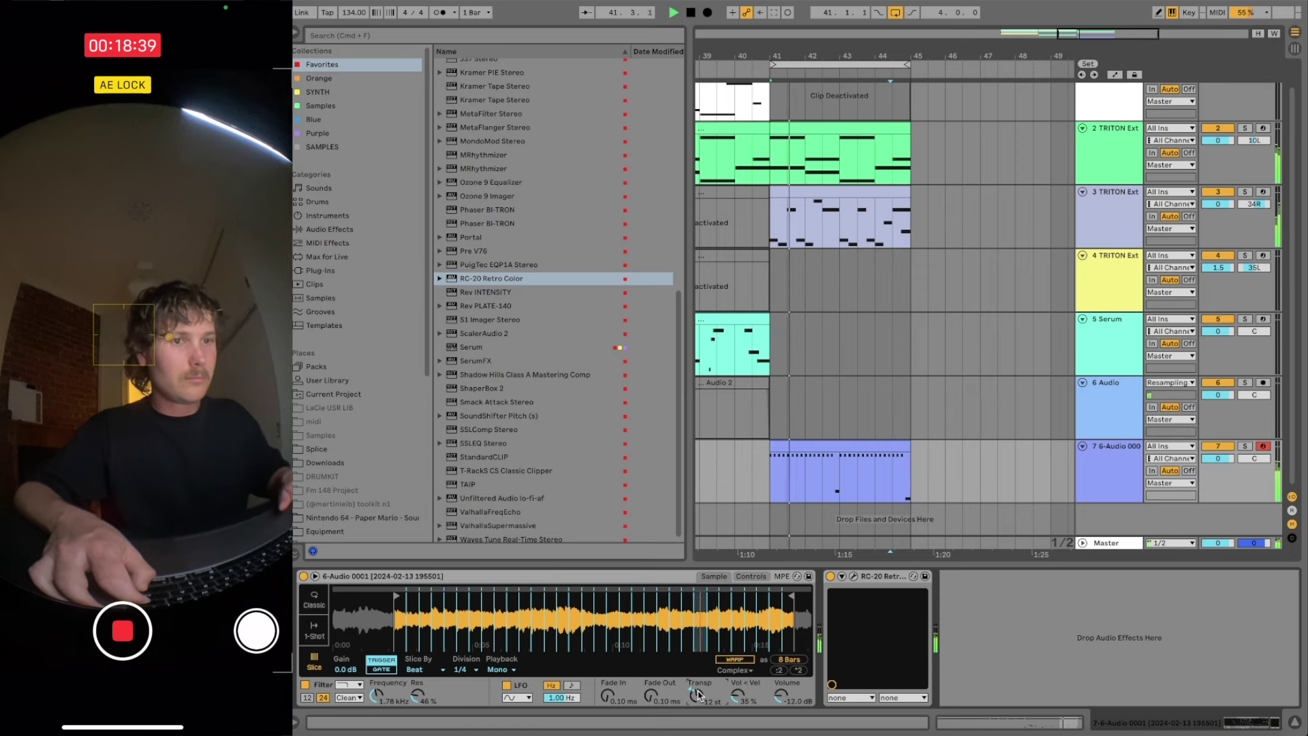
# - Show the sampler's Controls page and set its filter frequency to 1.85 kHz
pyautogui.moveTo(699, 695); pyautogui.dragTo(700, 686)
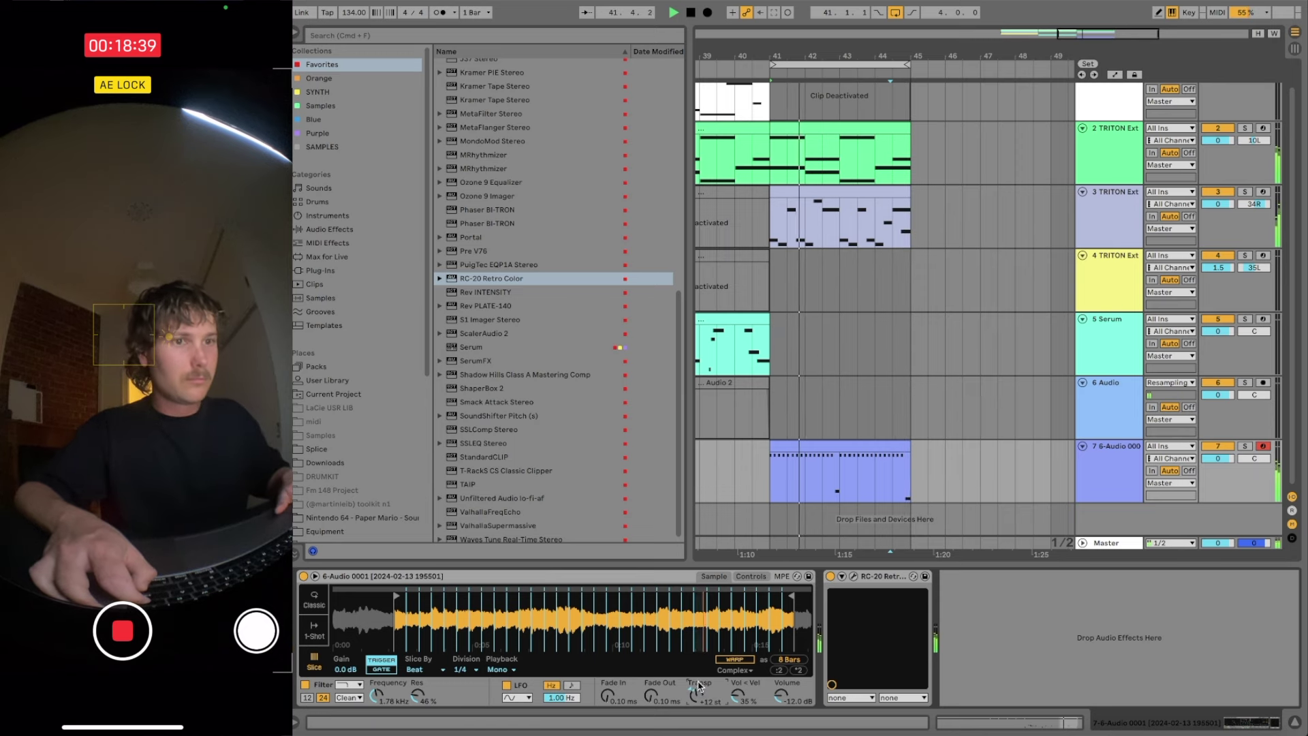
pyautogui.click(758, 578)
pyautogui.moveTo(377, 695); pyautogui.dragTo(377, 695)
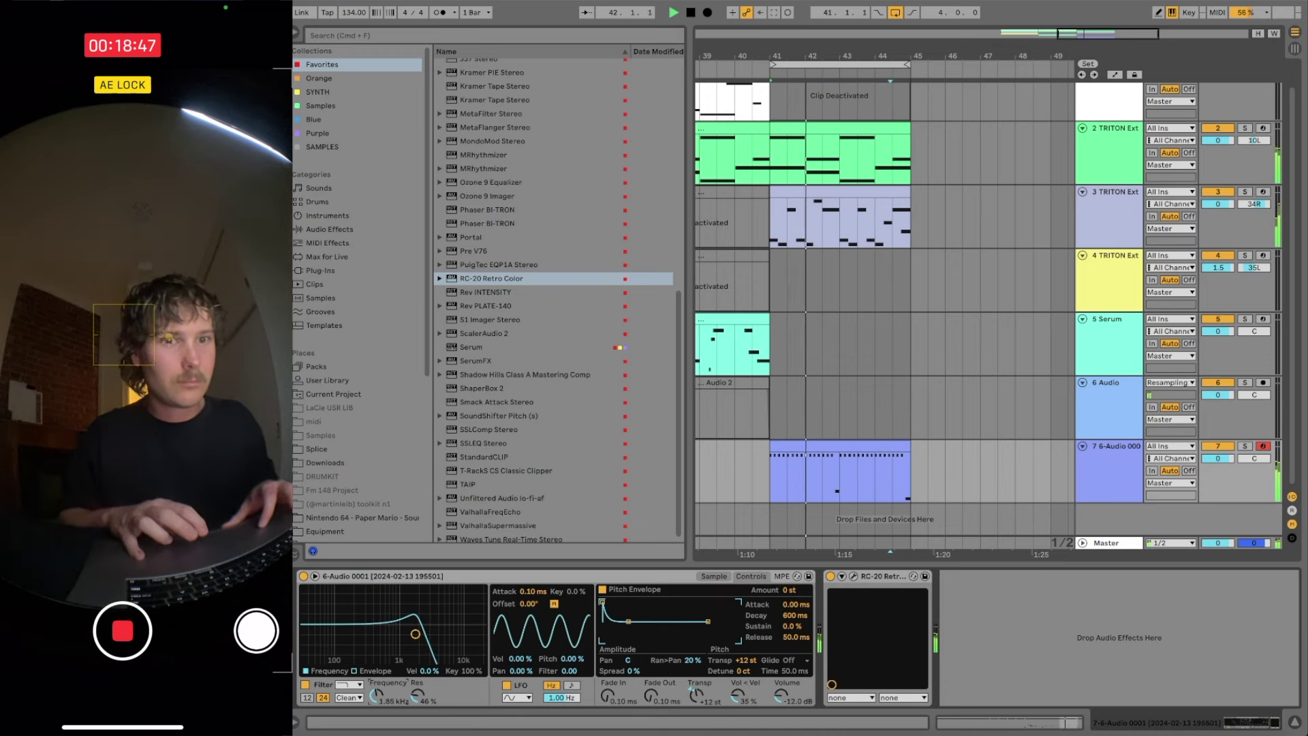
pyautogui.moveTo(415, 634); pyautogui.dragTo(415, 633)
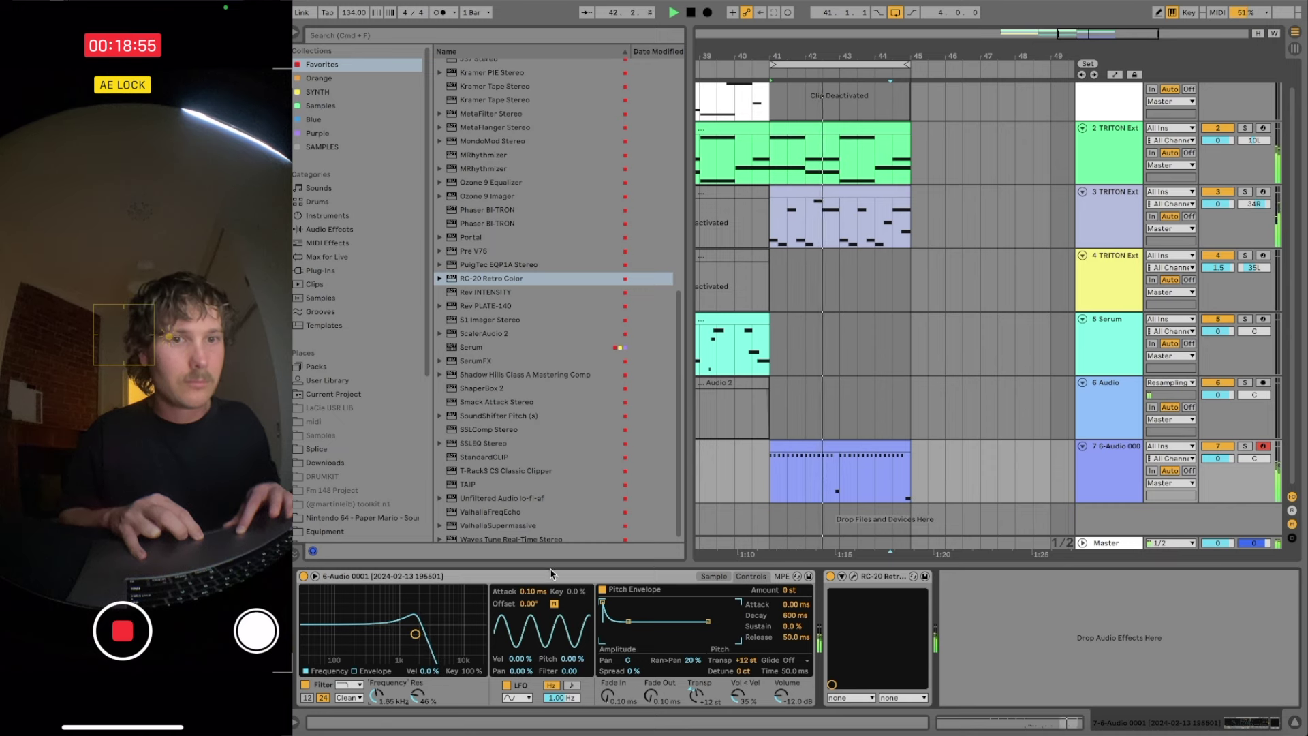
# - Lower the volume of track 3 to -1.0 dB
pyautogui.click(1109, 477)
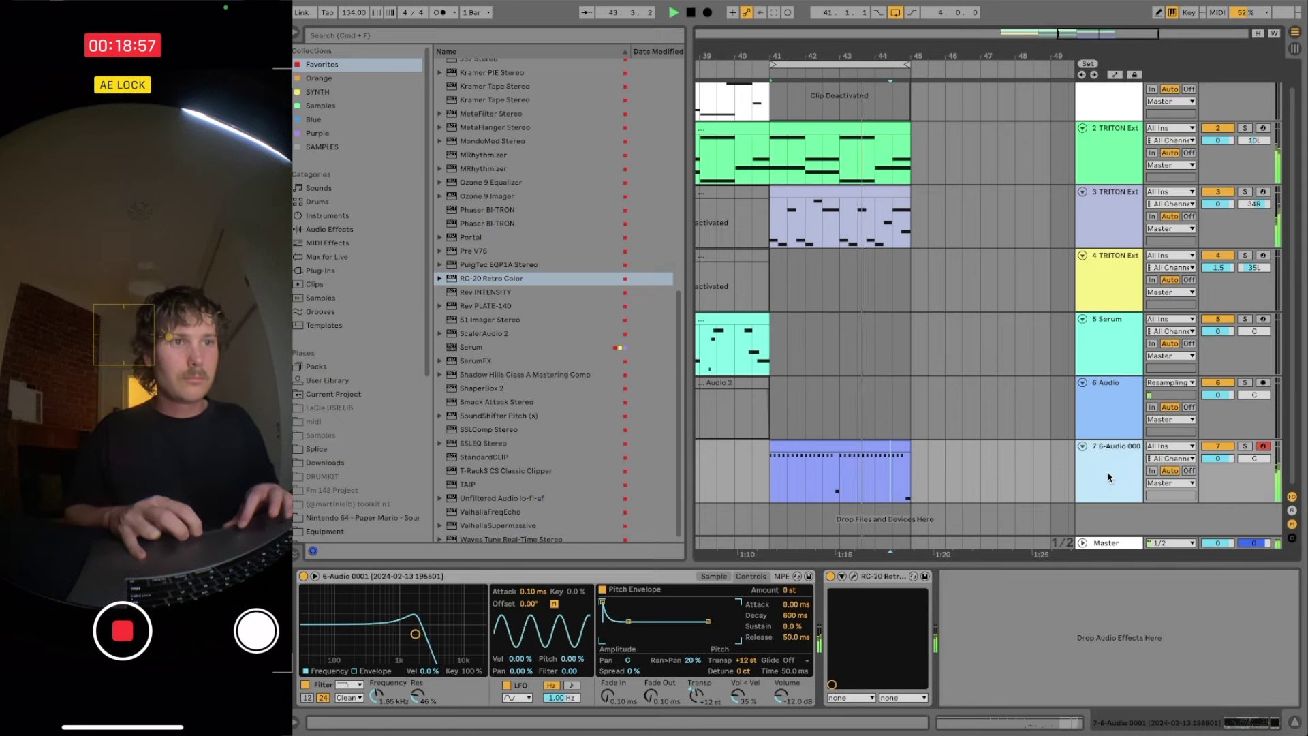
pyautogui.hscroll(-5, 922, 363)
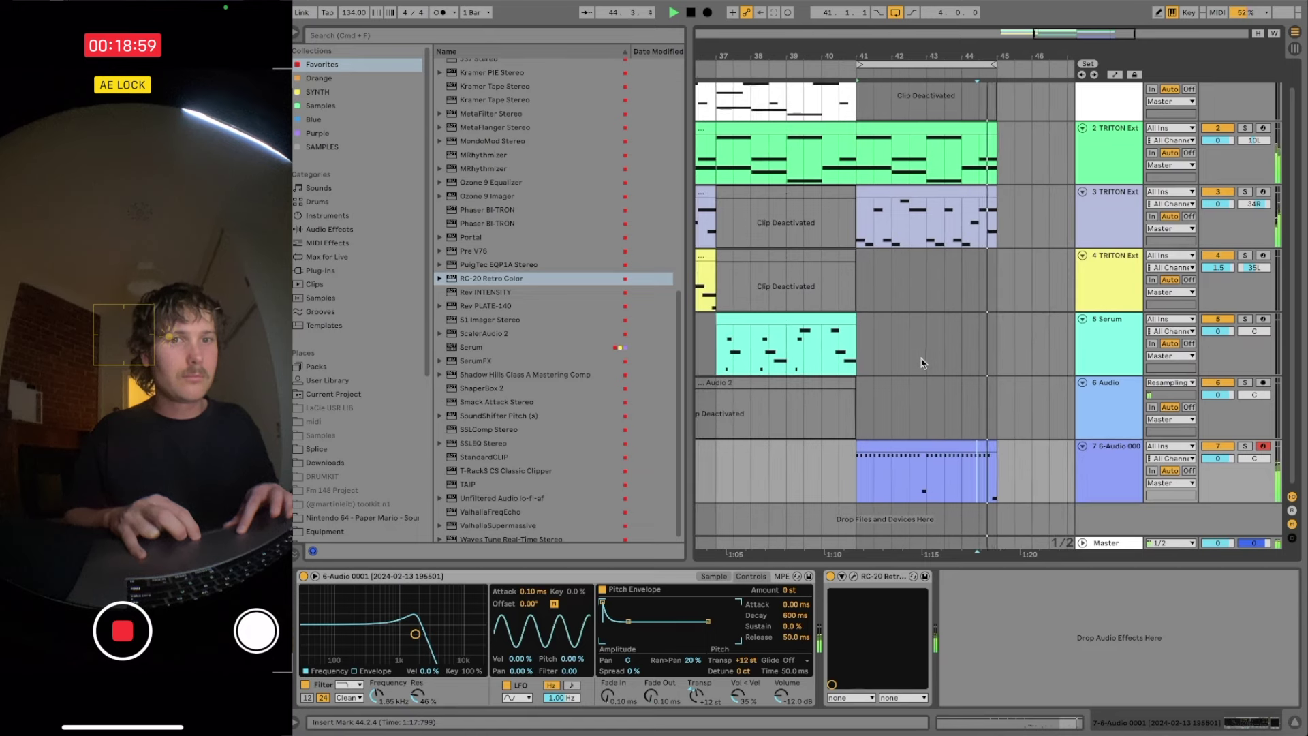
pyautogui.click(1227, 209)
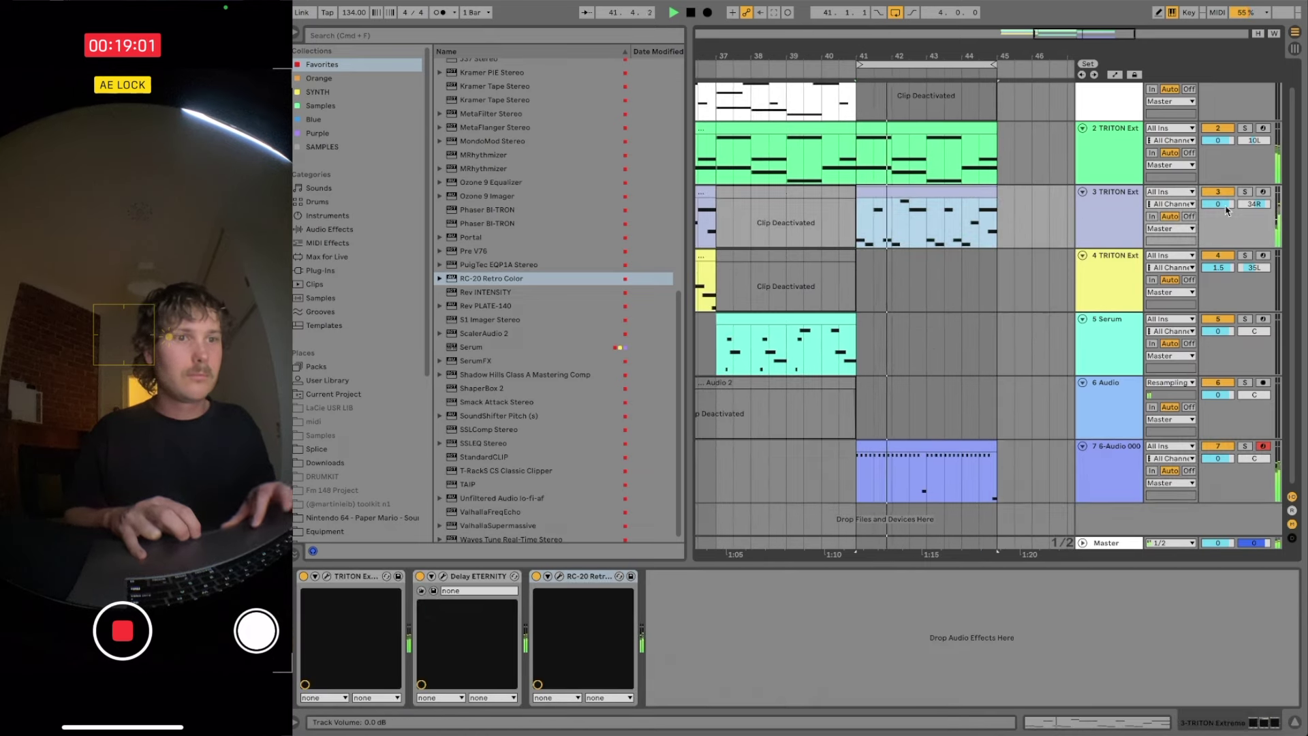
pyautogui.click(1223, 205)
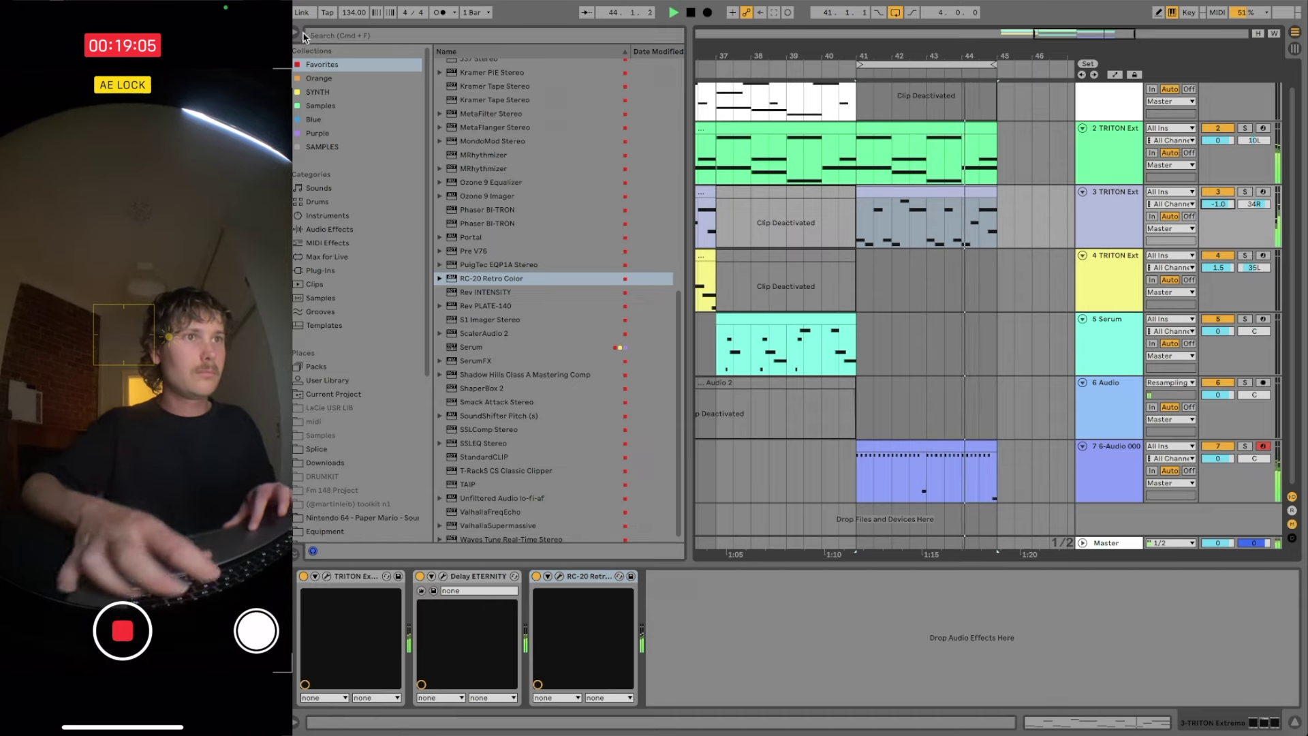
# - Hide the browser and paste a copy of track 6's deactivated audio clip at bar 45
pyautogui.press('super+alt+b')
pyautogui.hscroll(-5, 390, 109)
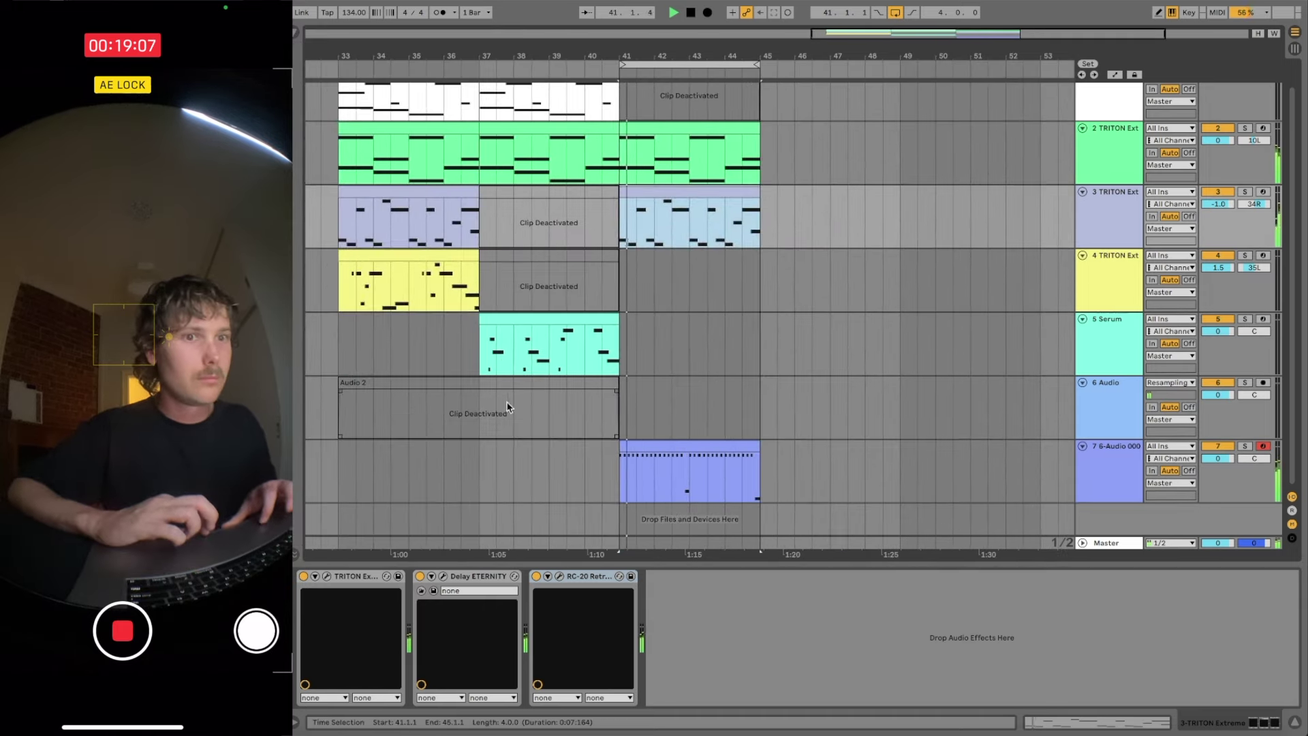
pyautogui.click(469, 393)
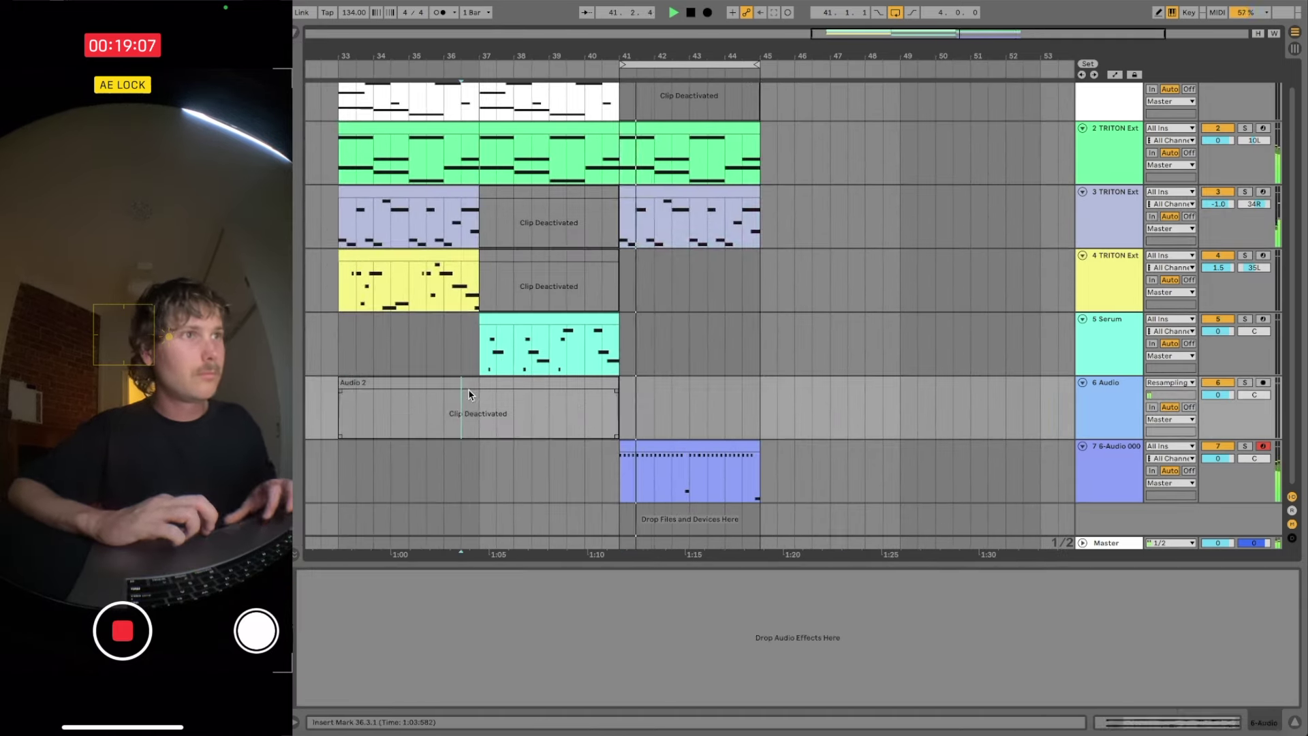
pyautogui.click(776, 394)
pyautogui.press('super+v')
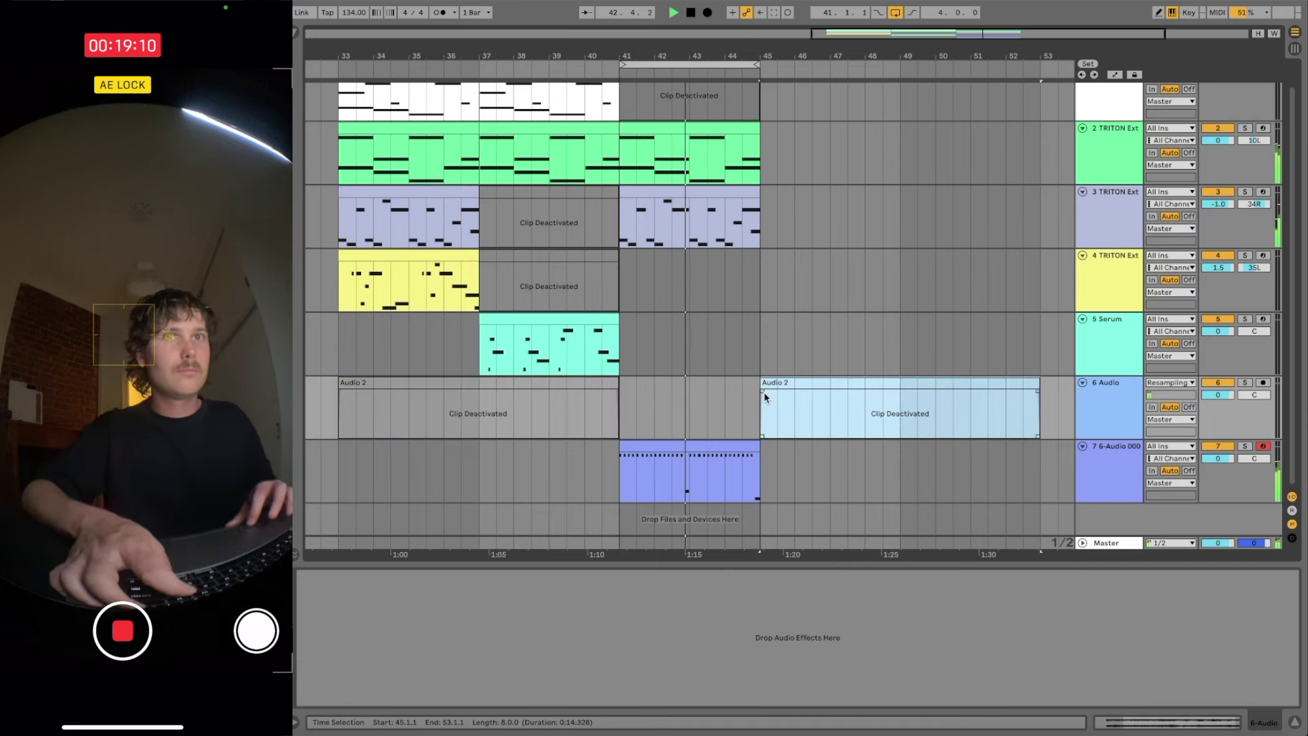
# - Duplicate the bar 41–45 clips on tracks 2 and 3 to bar 45 and loop the duplicated four bars
pyautogui.click(697, 127)
pyautogui.keyDown('shift'); pyautogui.click(699, 188); pyautogui.keyUp('shift')
pyautogui.press('super+d')
pyautogui.hotkey('ctrl', 'l')
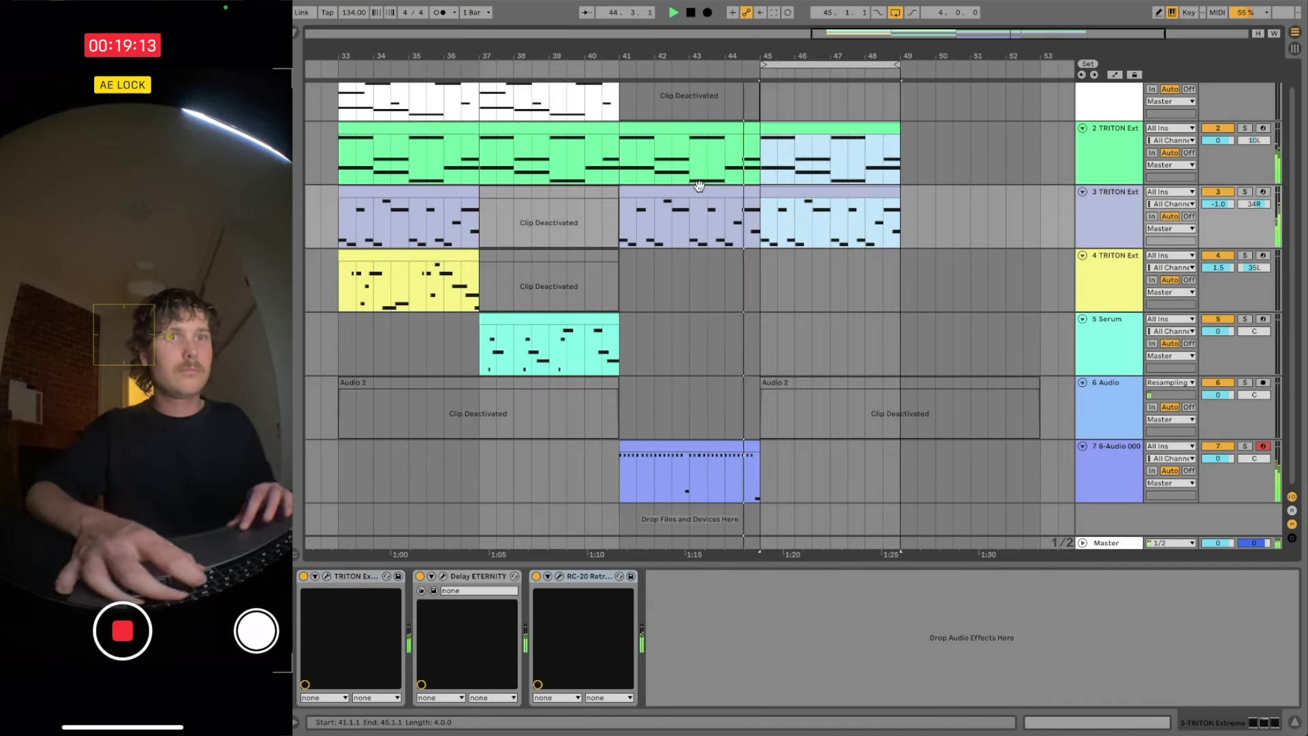
# - Activate the pasted audio clip on track 6 and split it at 46.3, 47.1 and 48.3
pyautogui.click(927, 383)
pyautogui.press('0')
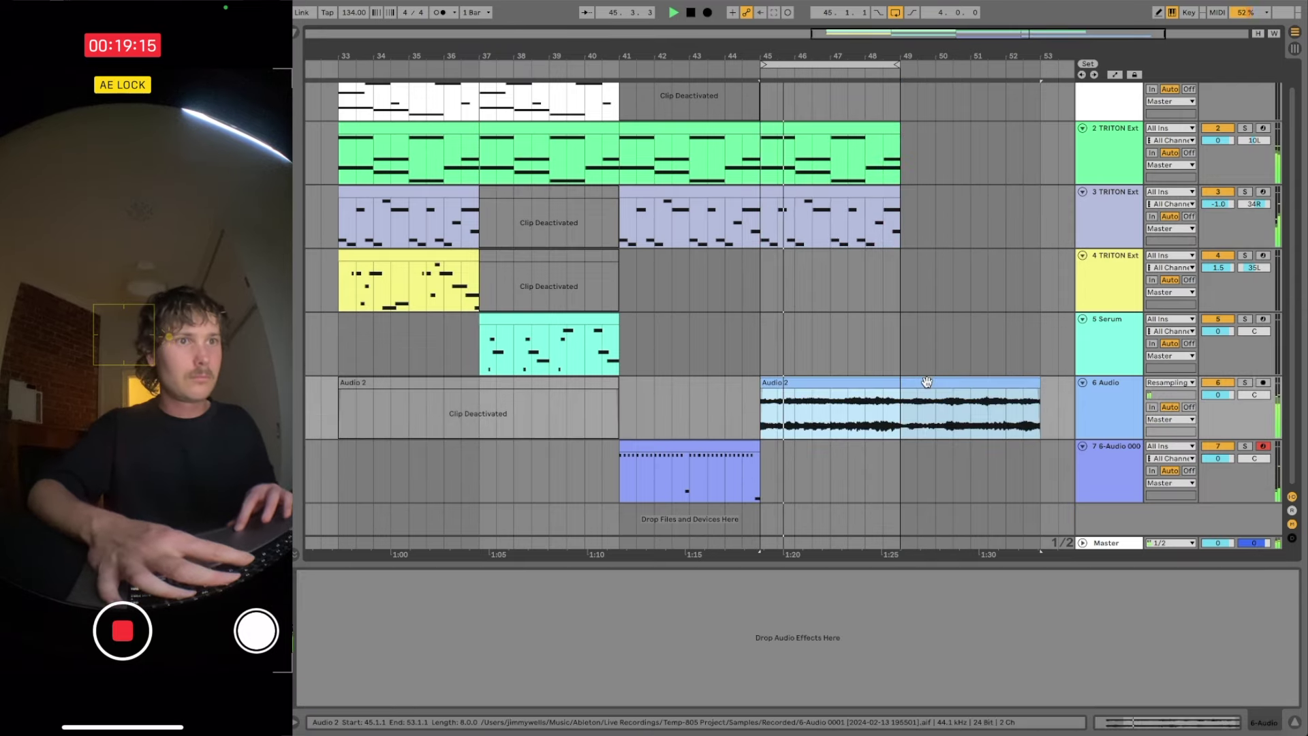
pyautogui.click(834, 424)
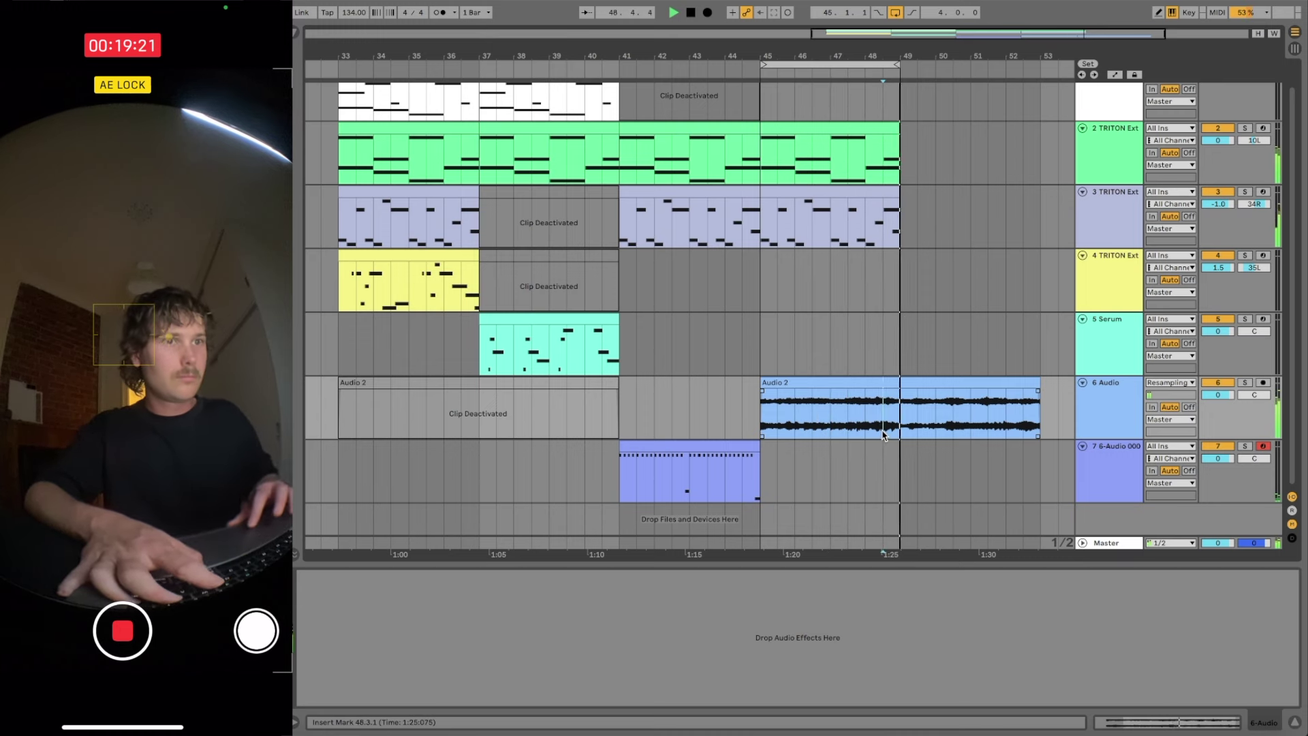
pyautogui.hotkey('ctrl', 'e')
pyautogui.click(818, 426)
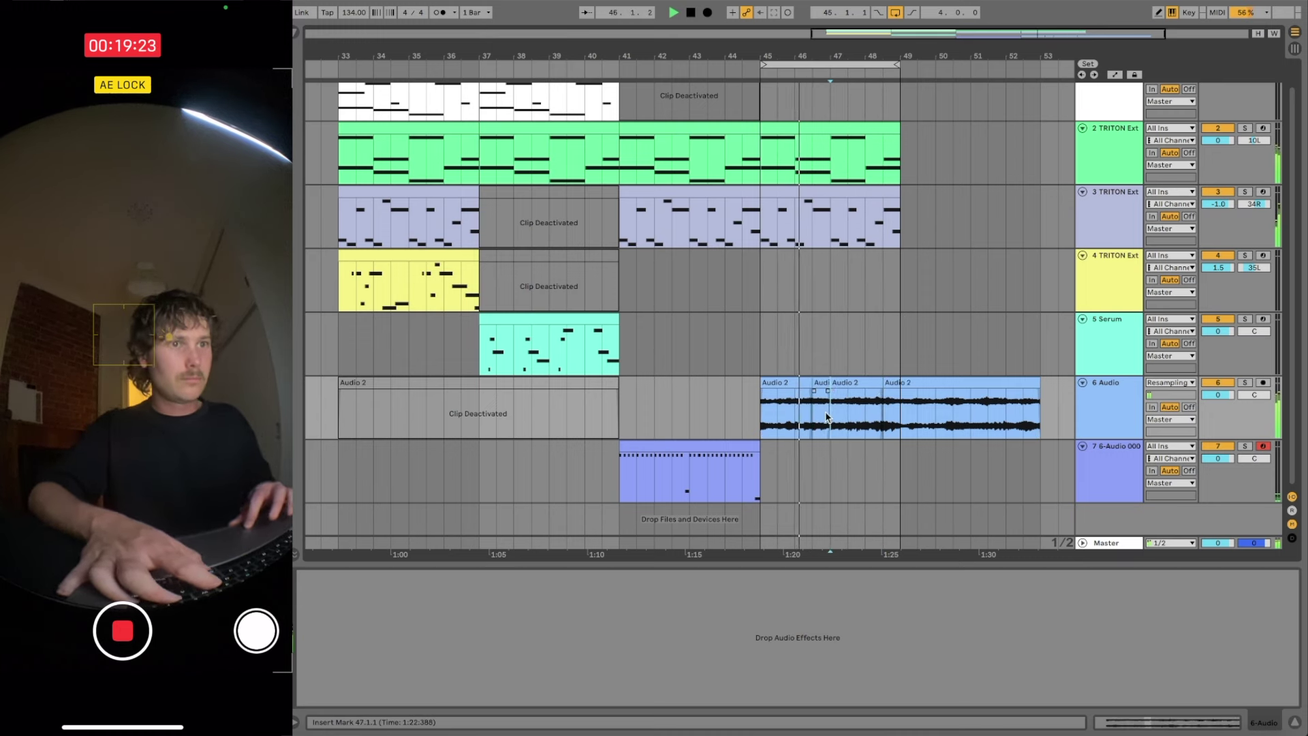
# - Deactivate the audio pieces at 45.1–46.3 and 47.1–48.3, and split the last piece at bar 49
pyautogui.click(851, 383)
pyautogui.press('0')
pyautogui.click(789, 383)
pyautogui.press('0')
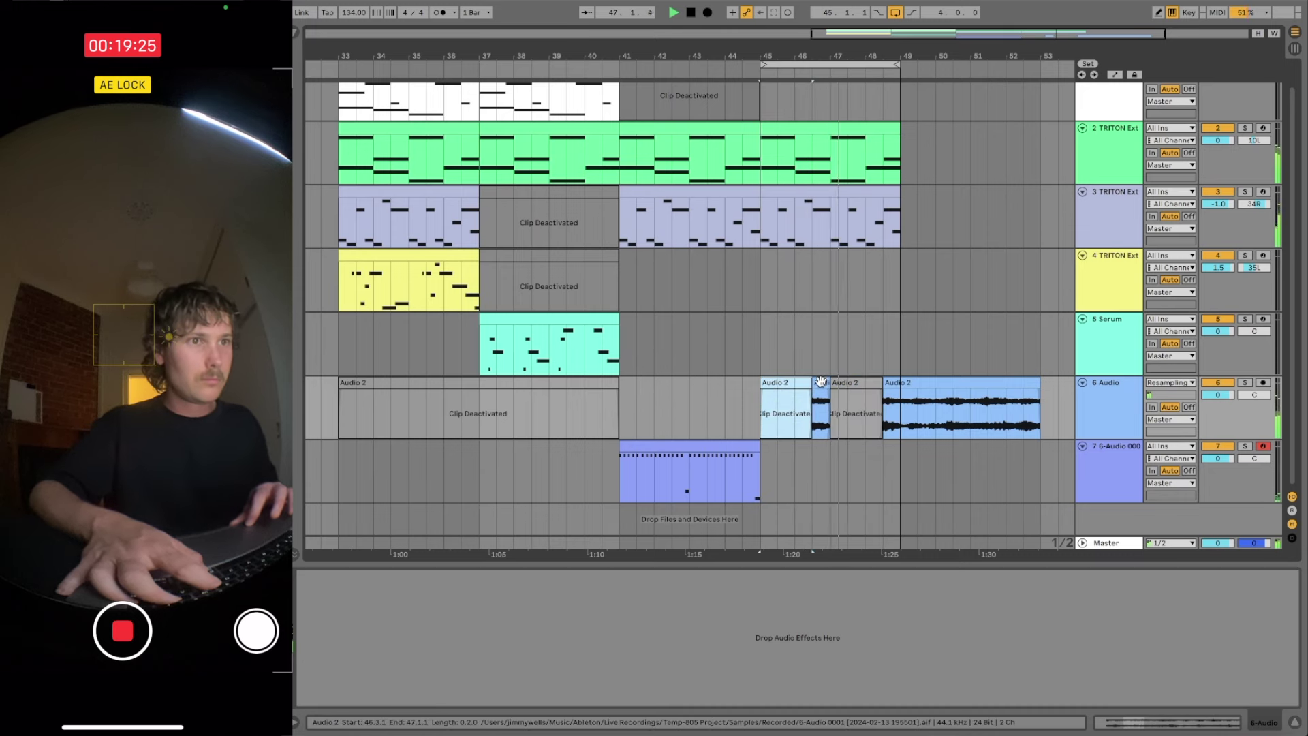
pyautogui.click(821, 381)
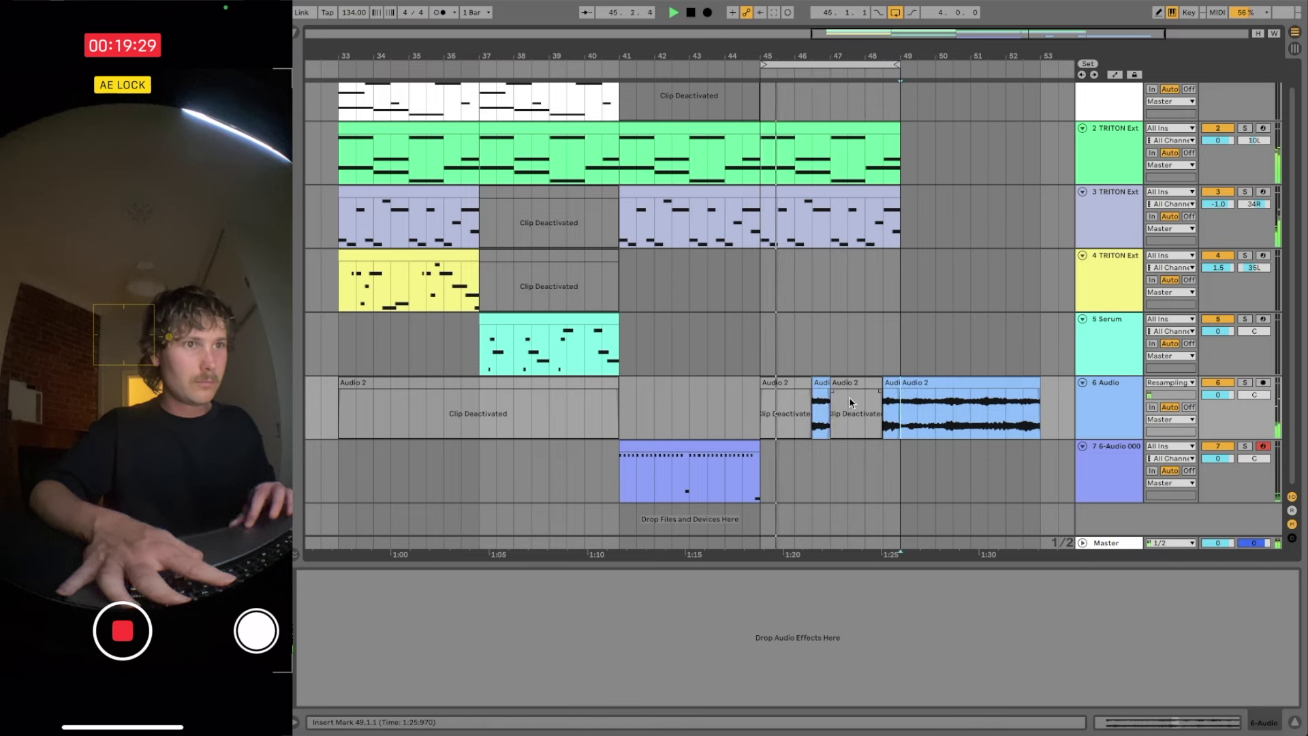
# - Split the audio piece between 46.3 and 47.1 on track 6 at 46.3.3 and 46.4.1
pyautogui.click(816, 380)
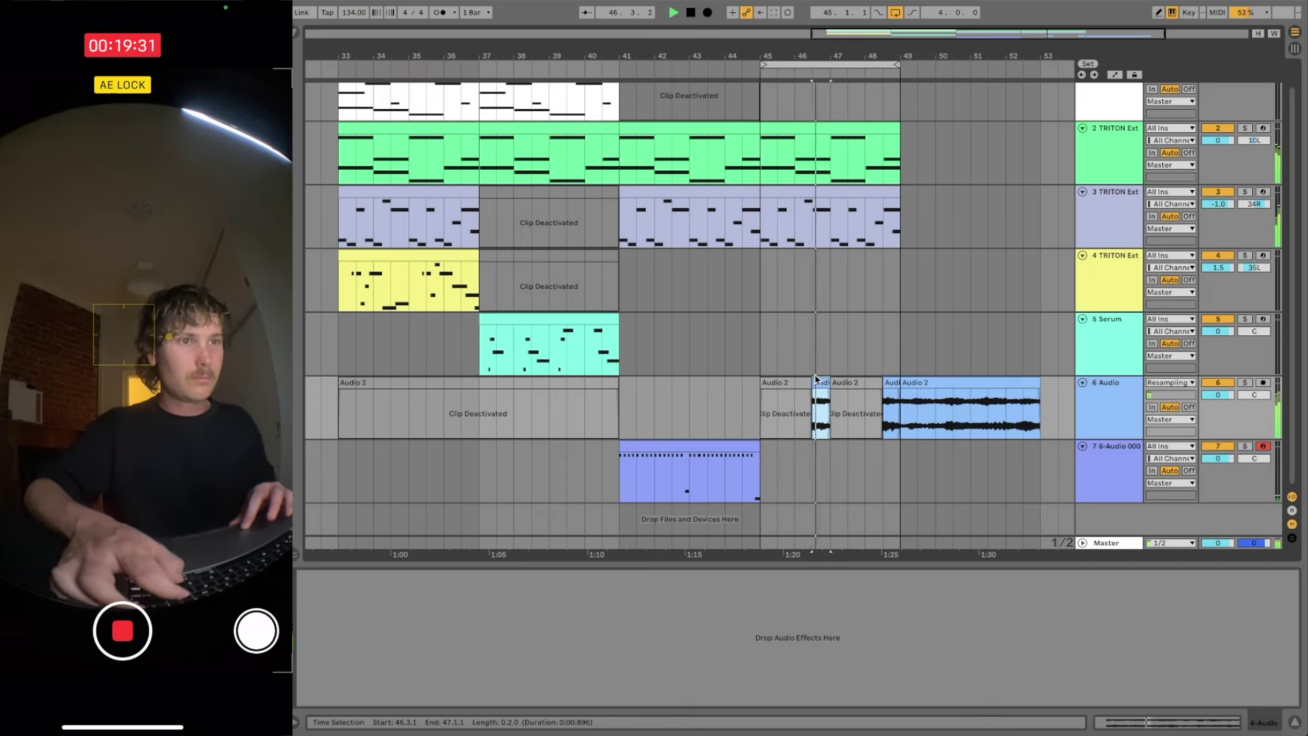
pyautogui.moveTo(826, 48); pyautogui.dragTo(826, 123)
pyautogui.press('space')
pyautogui.press('space')
pyautogui.press('space')
pyautogui.press('space')
pyautogui.press('space')
pyautogui.moveTo(788, 417); pyautogui.dragTo(796, 420)
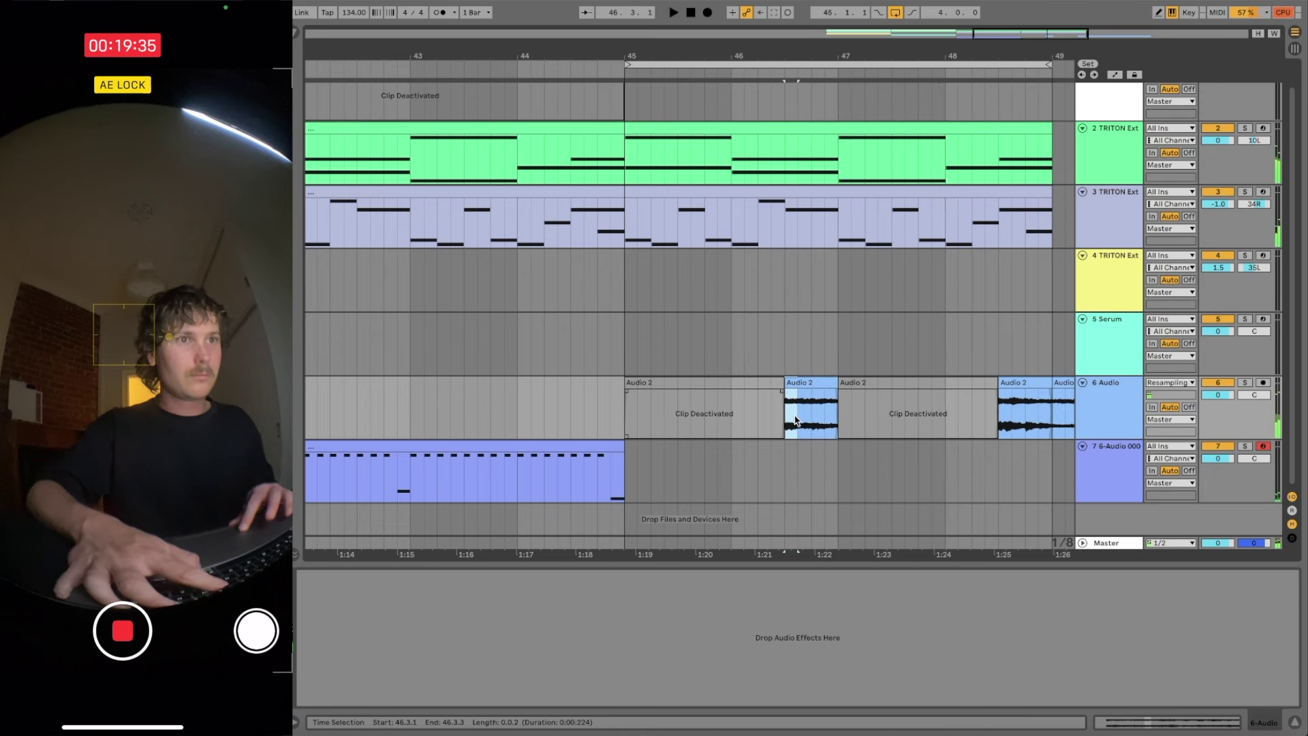
pyautogui.click(789, 382)
pyautogui.press('space')
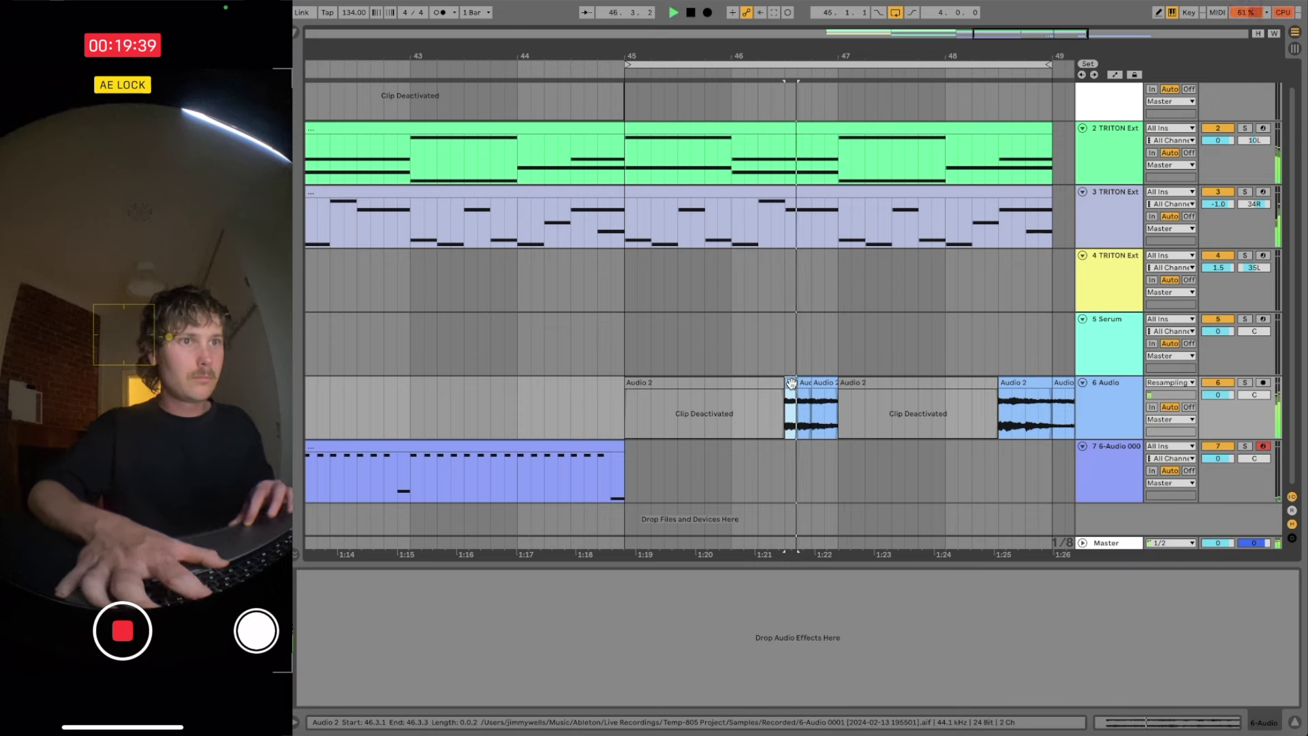
pyautogui.click(802, 383)
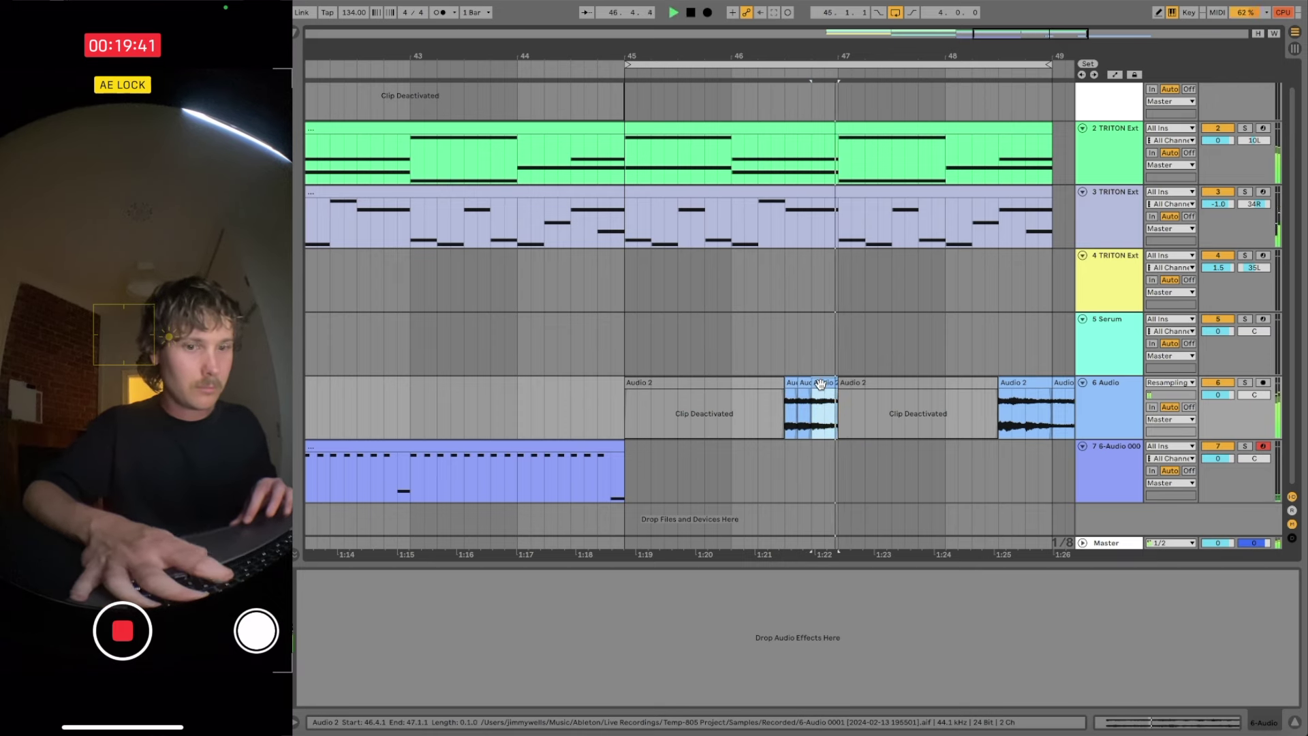
# - Split the audio piece between 48.3 and 49.1 at 48.3.3 and 48.4.1, and reverse its last slice
pyautogui.click(951, 419)
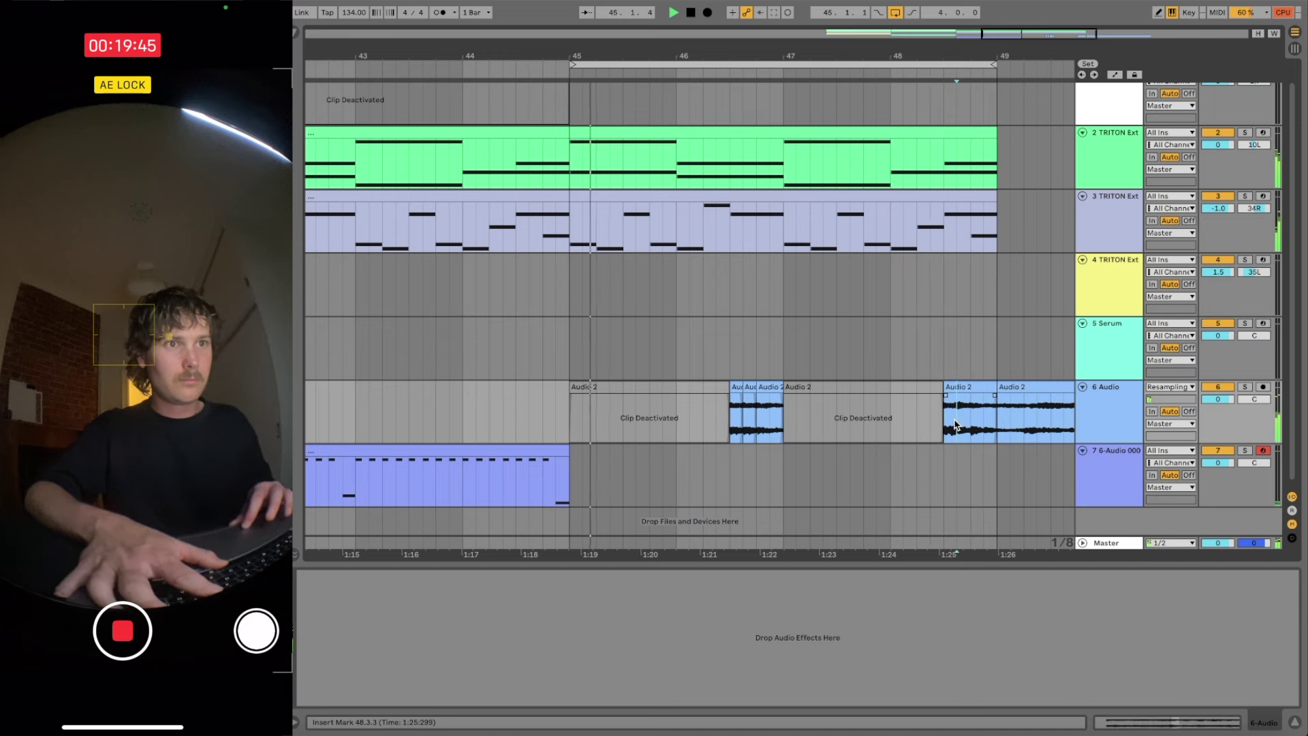
pyautogui.click(969, 394)
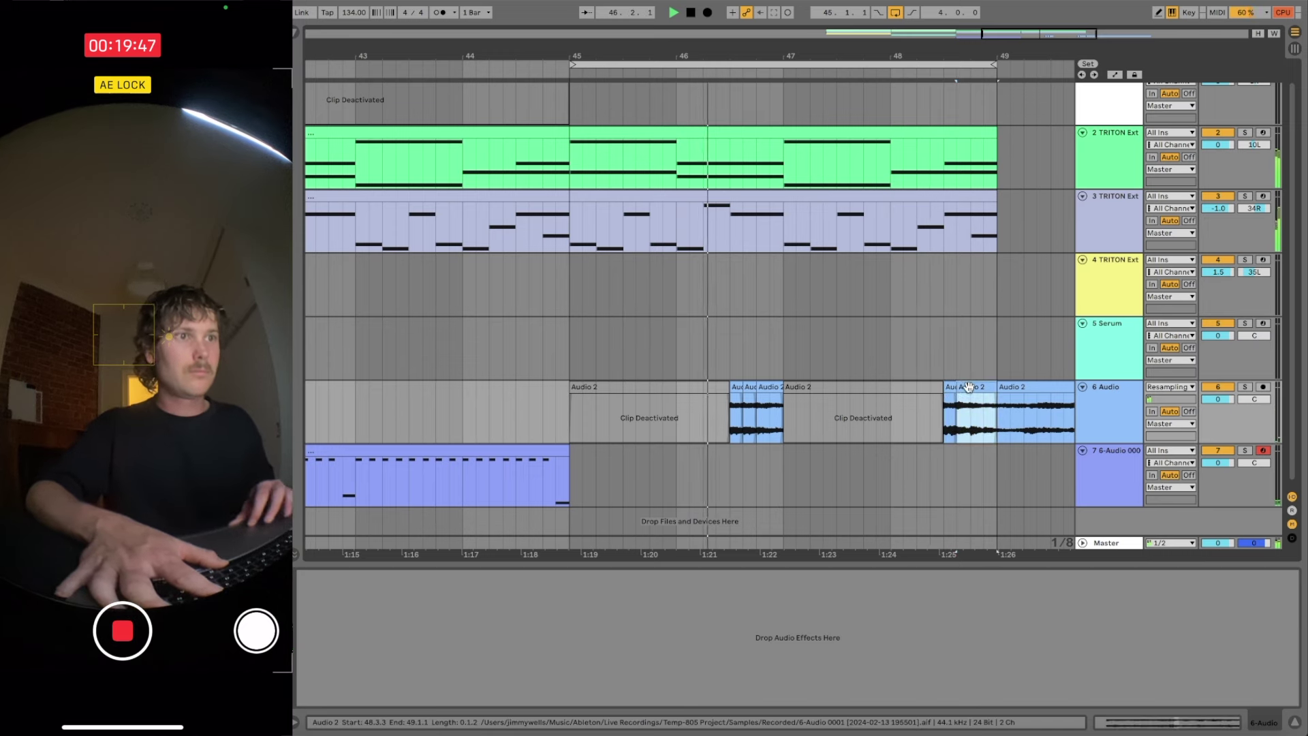
pyautogui.click(987, 414)
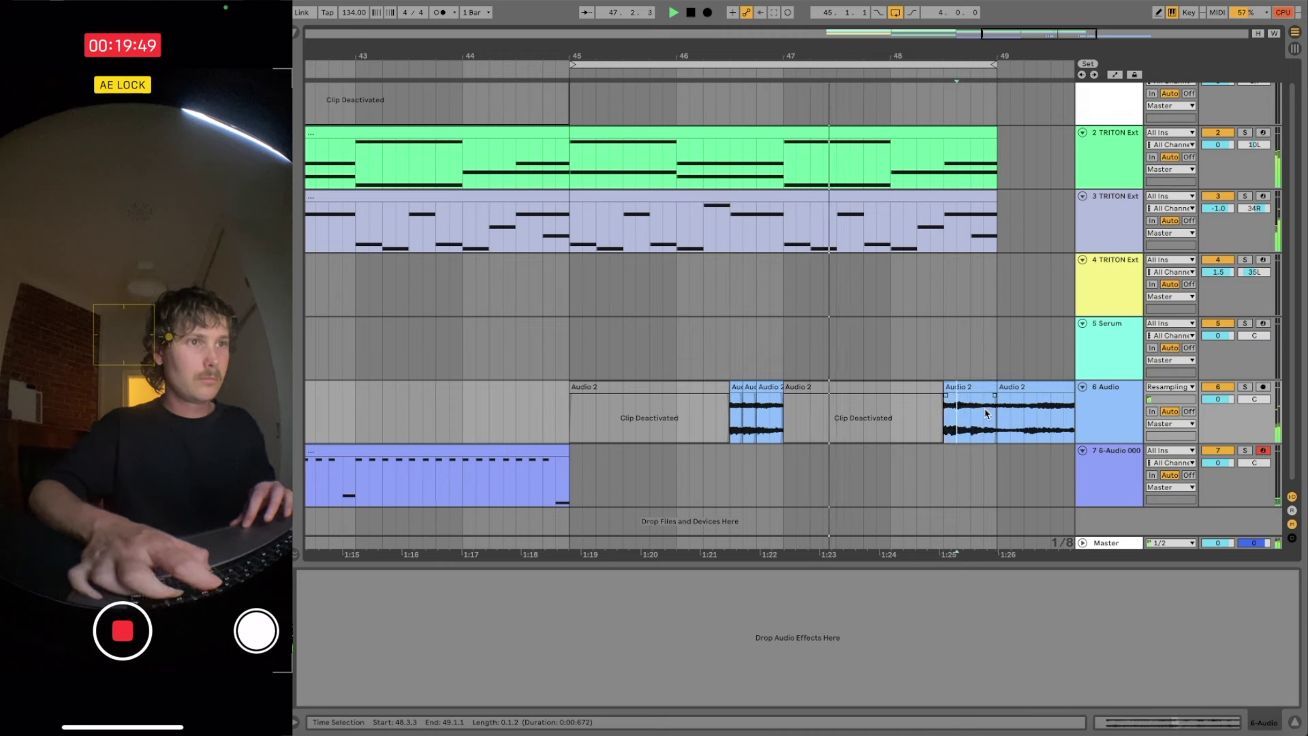
pyautogui.moveTo(948, 411); pyautogui.dragTo(994, 411)
pyautogui.click(956, 409)
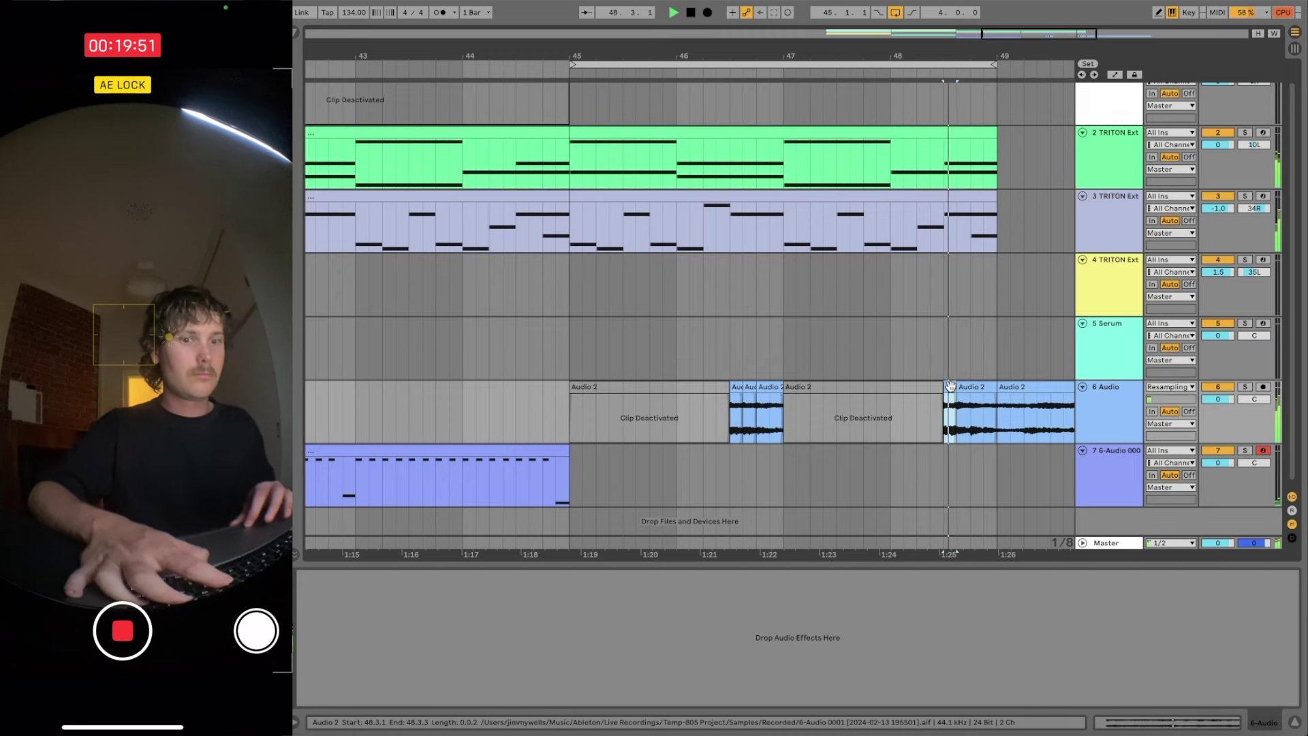
pyautogui.click(975, 411)
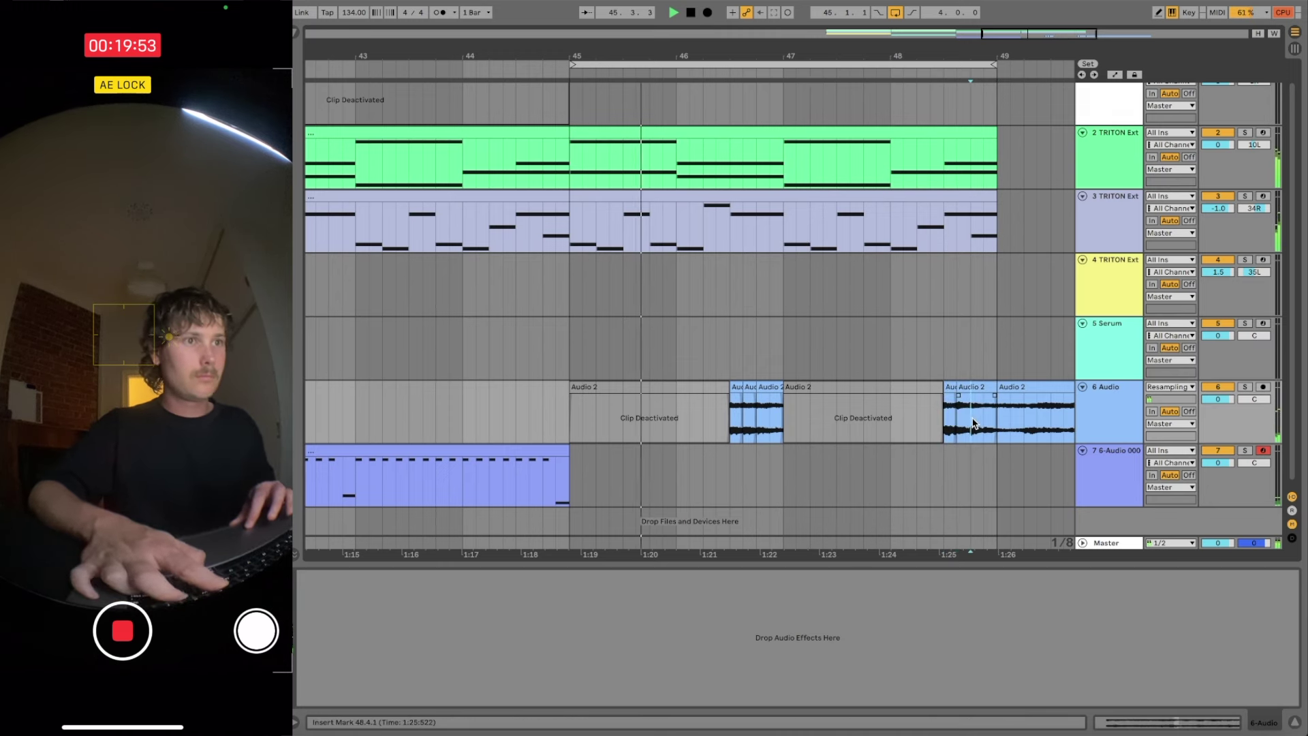
pyautogui.click(985, 387)
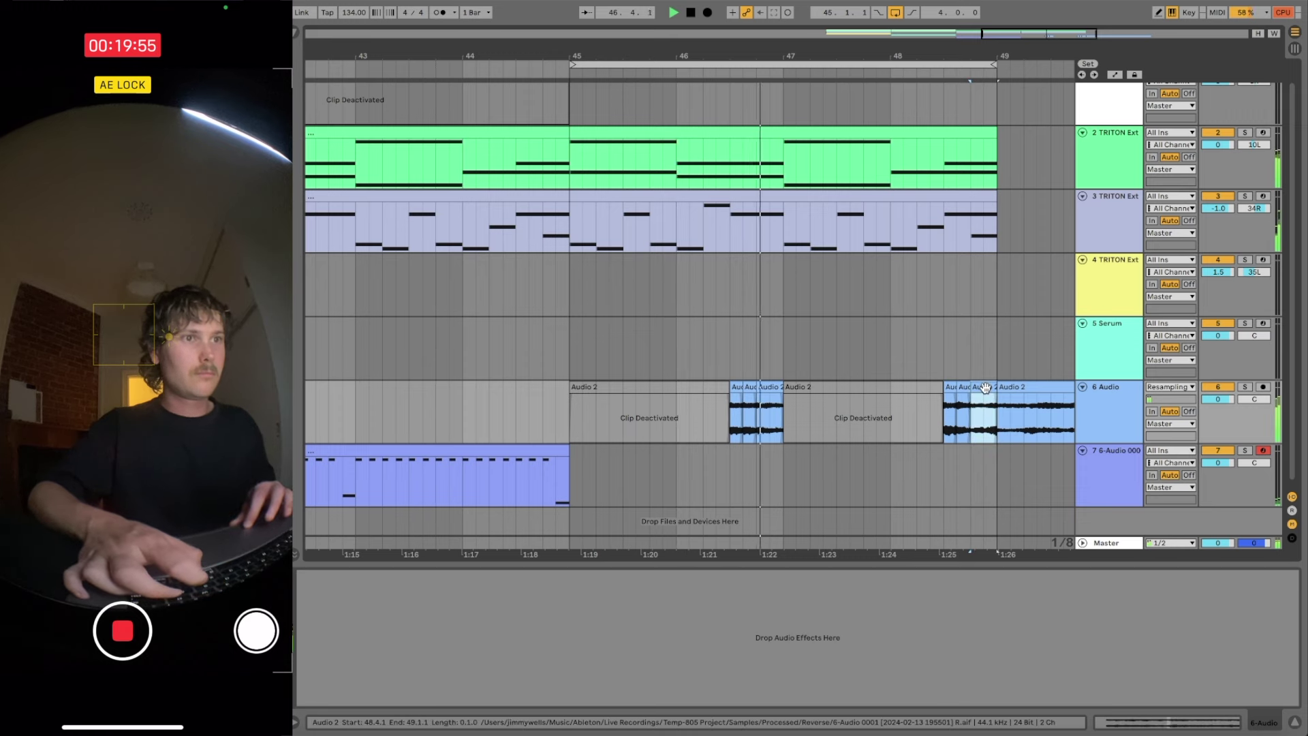
# - Delete the two deactivated audio pieces at 47.1–48.3 and 45.1–46.3 on track 6
pyautogui.click(740, 386)
pyautogui.click(768, 386)
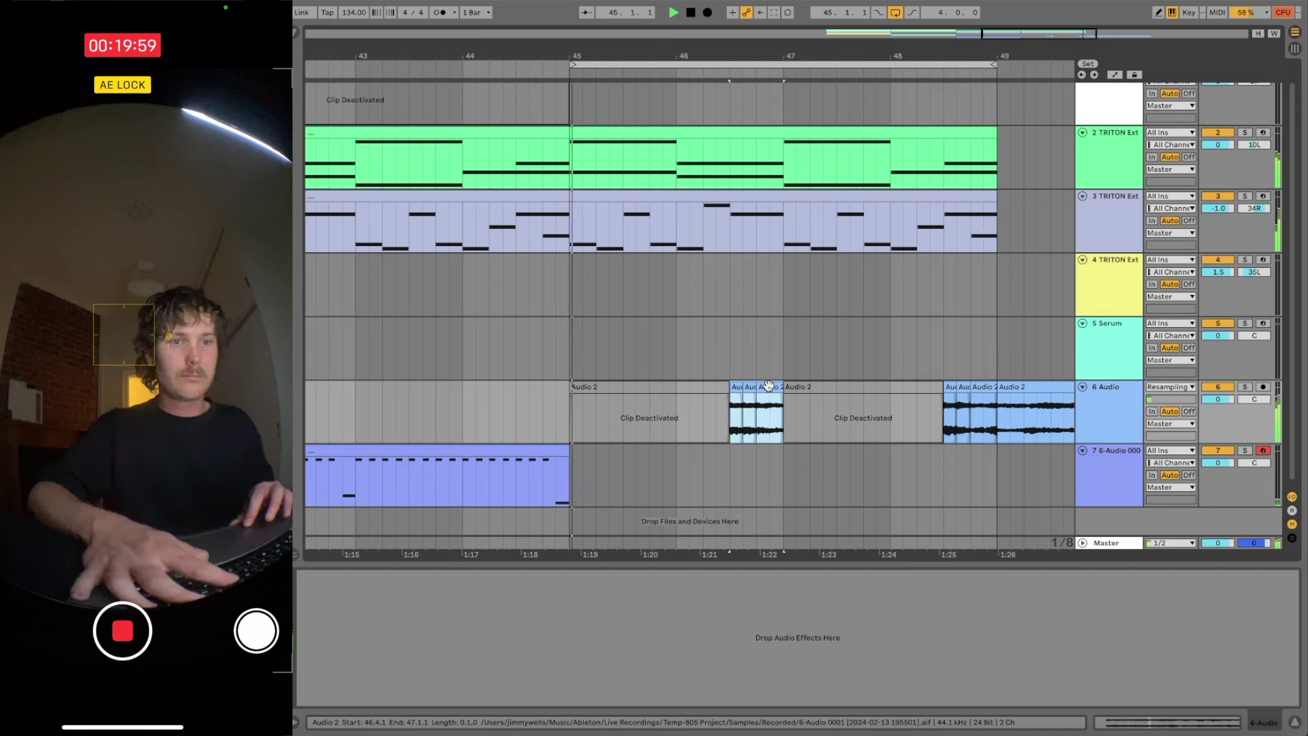
pyautogui.click(914, 387)
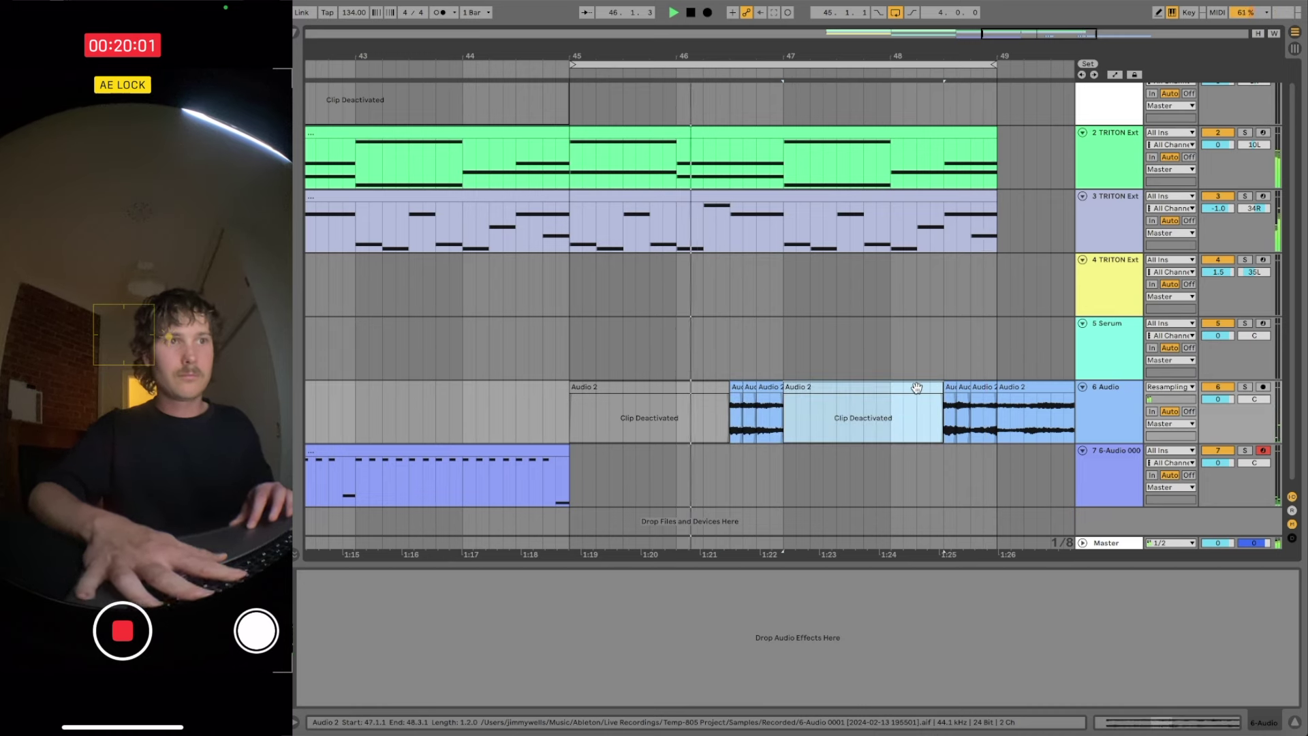
pyautogui.press('Delete')
pyautogui.click(664, 386)
pyautogui.press('Delete')
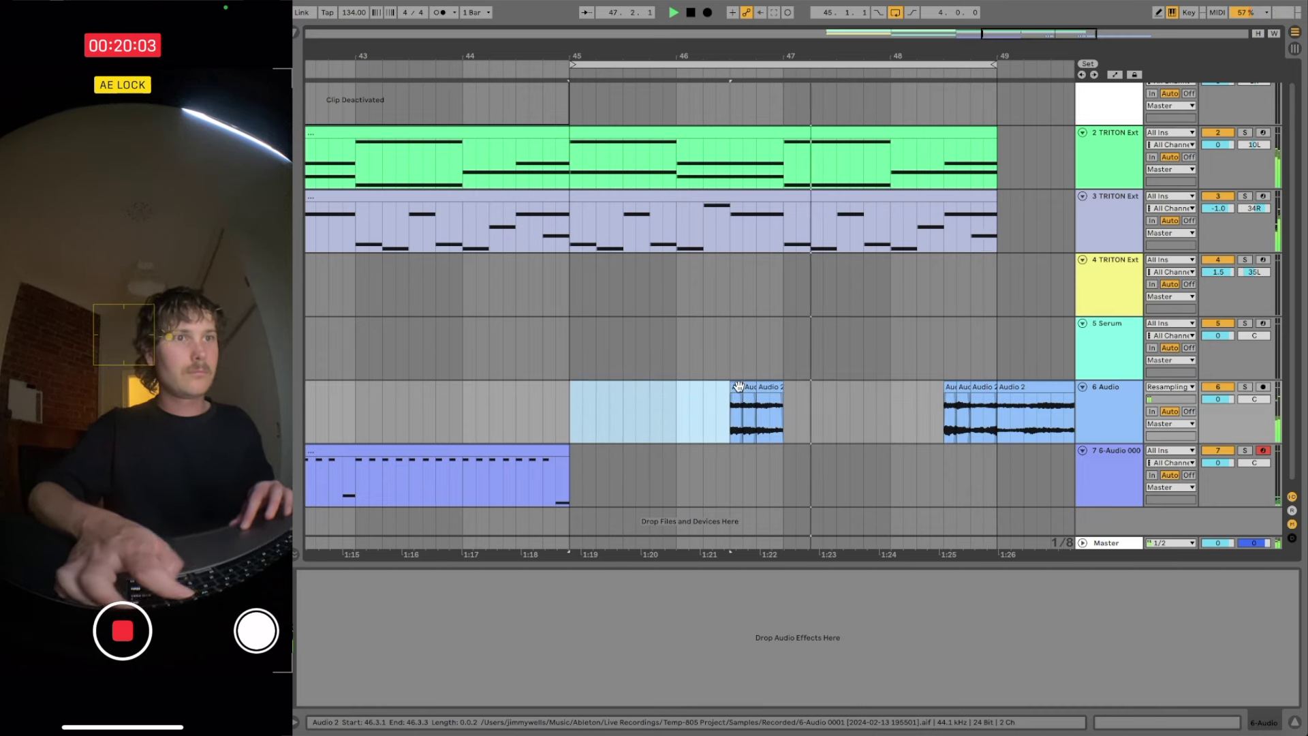
# - Set the warp mode of the six audio slices on track 6 between 46.3 and 49.1 to Beats
pyautogui.click(740, 386)
pyautogui.keyDown('shift'); pyautogui.doubleClick(977, 388); pyautogui.keyUp('shift')
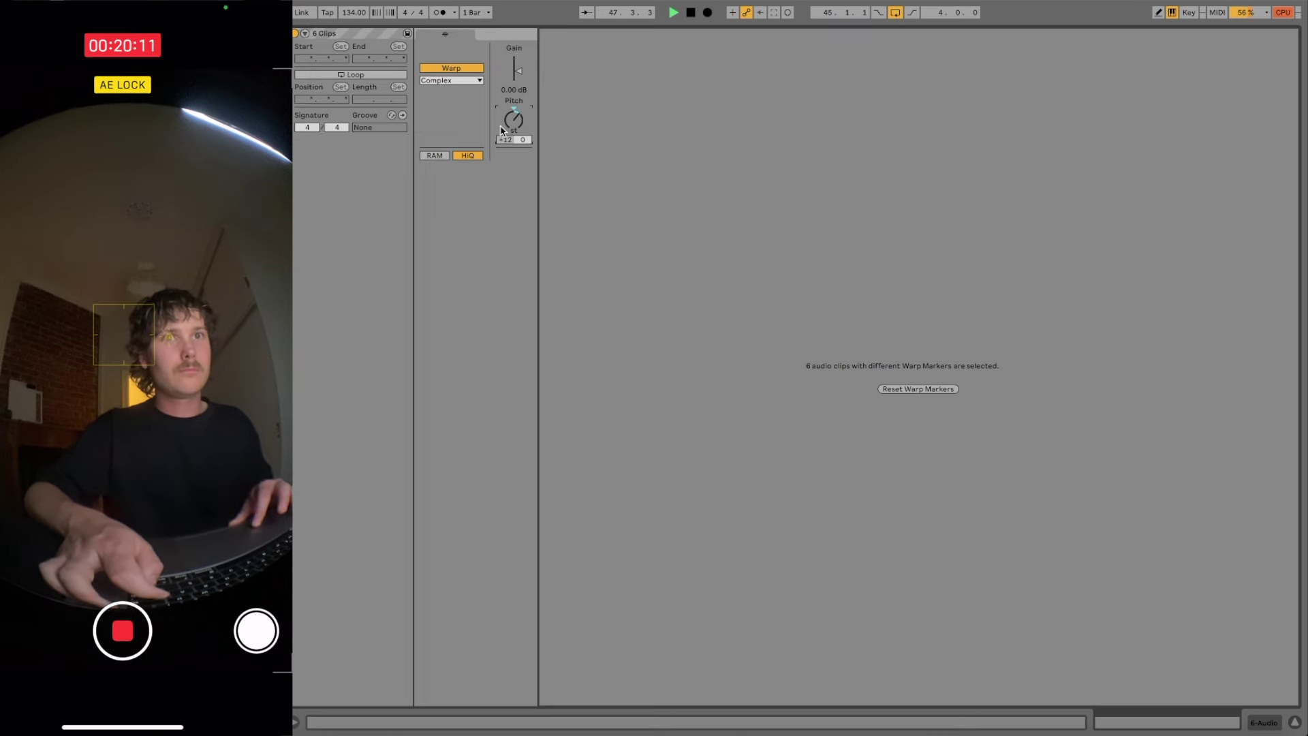
pyautogui.click(443, 80)
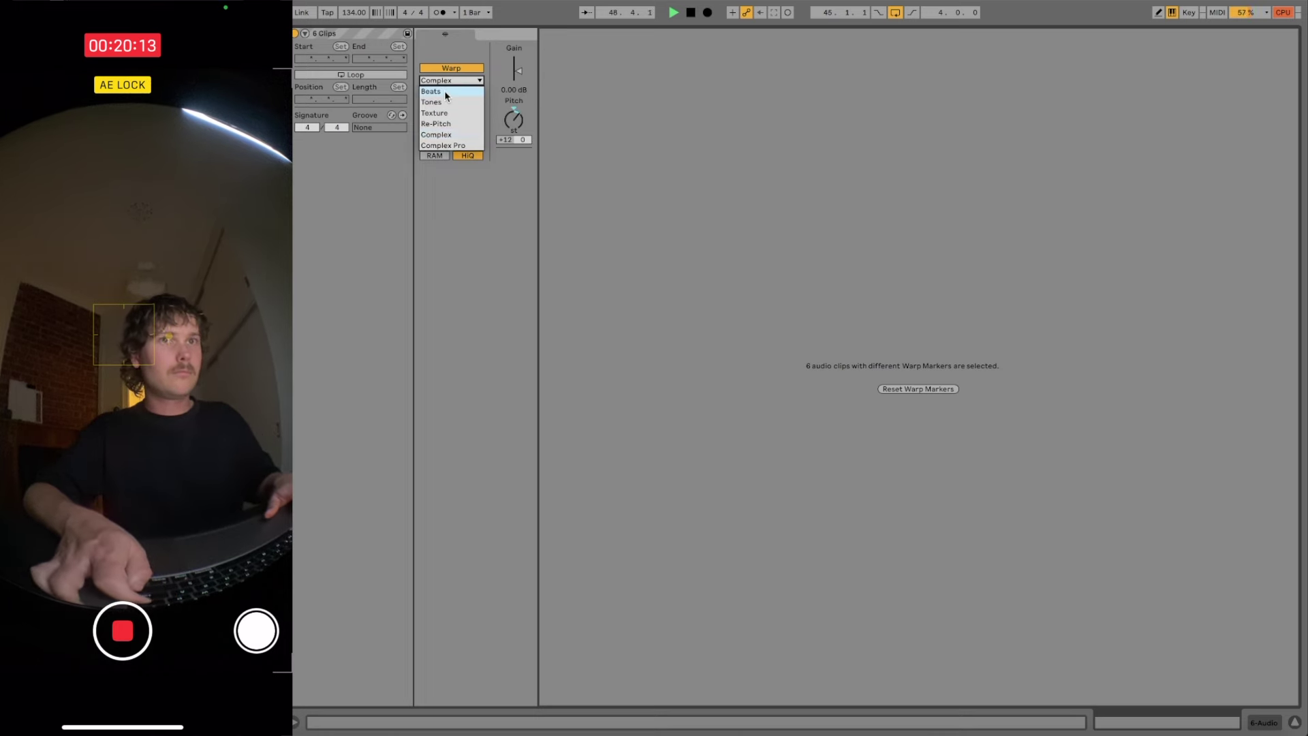
pyautogui.click(446, 94)
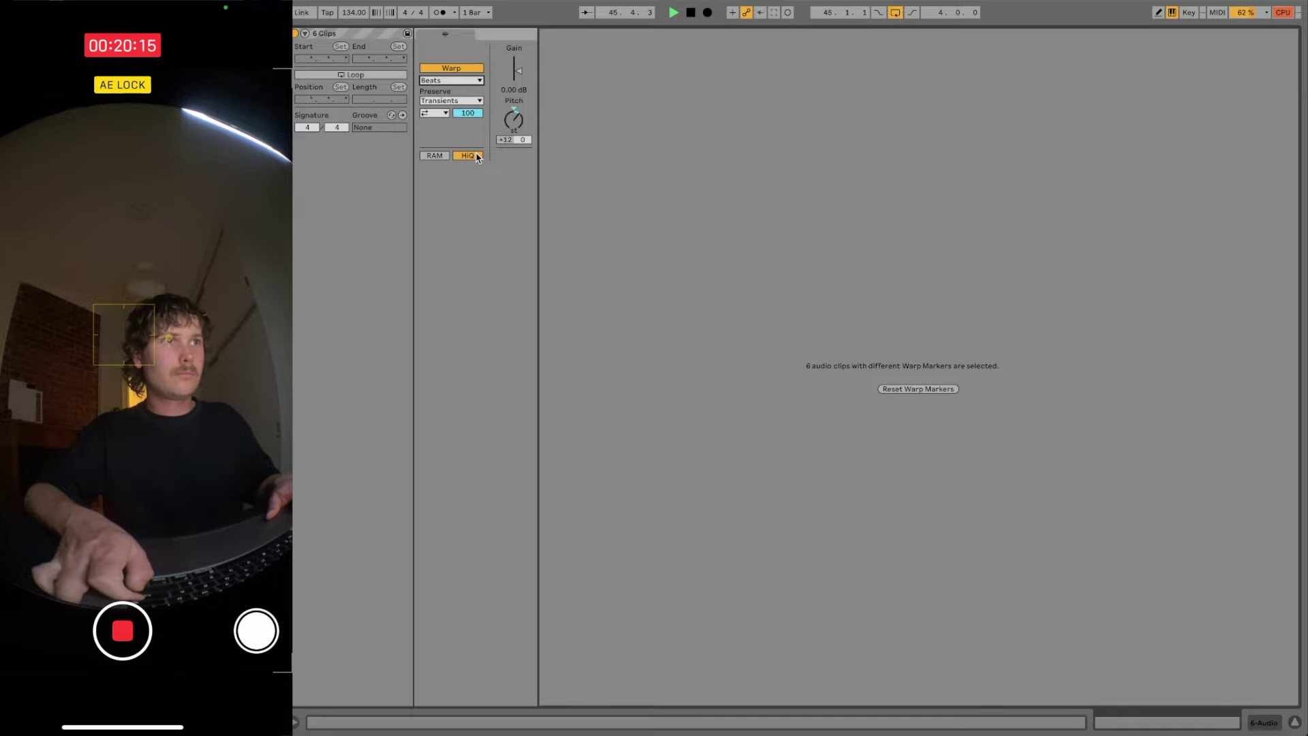
pyautogui.hotkey('shift', 'Tab')
# - Add EQ Eight from the Favorites collection to track 6
pyautogui.click(1097, 404)
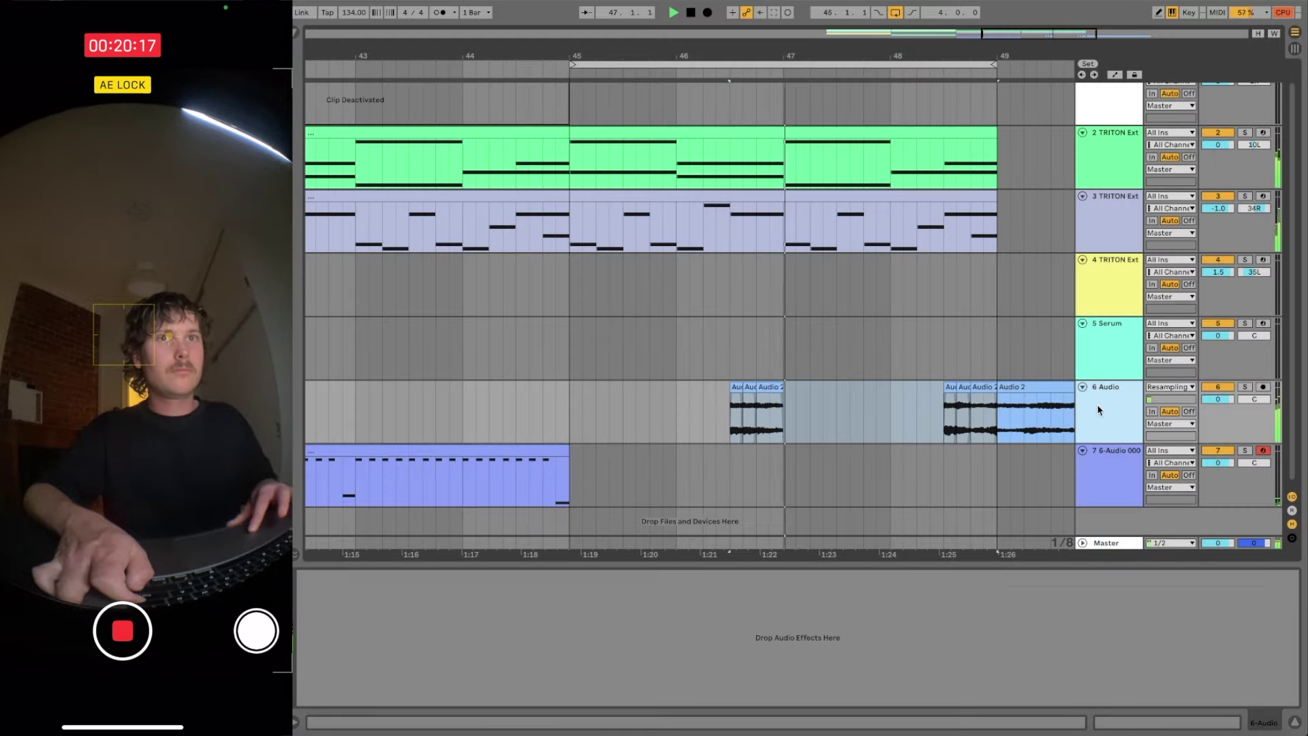
pyautogui.click(296, 32)
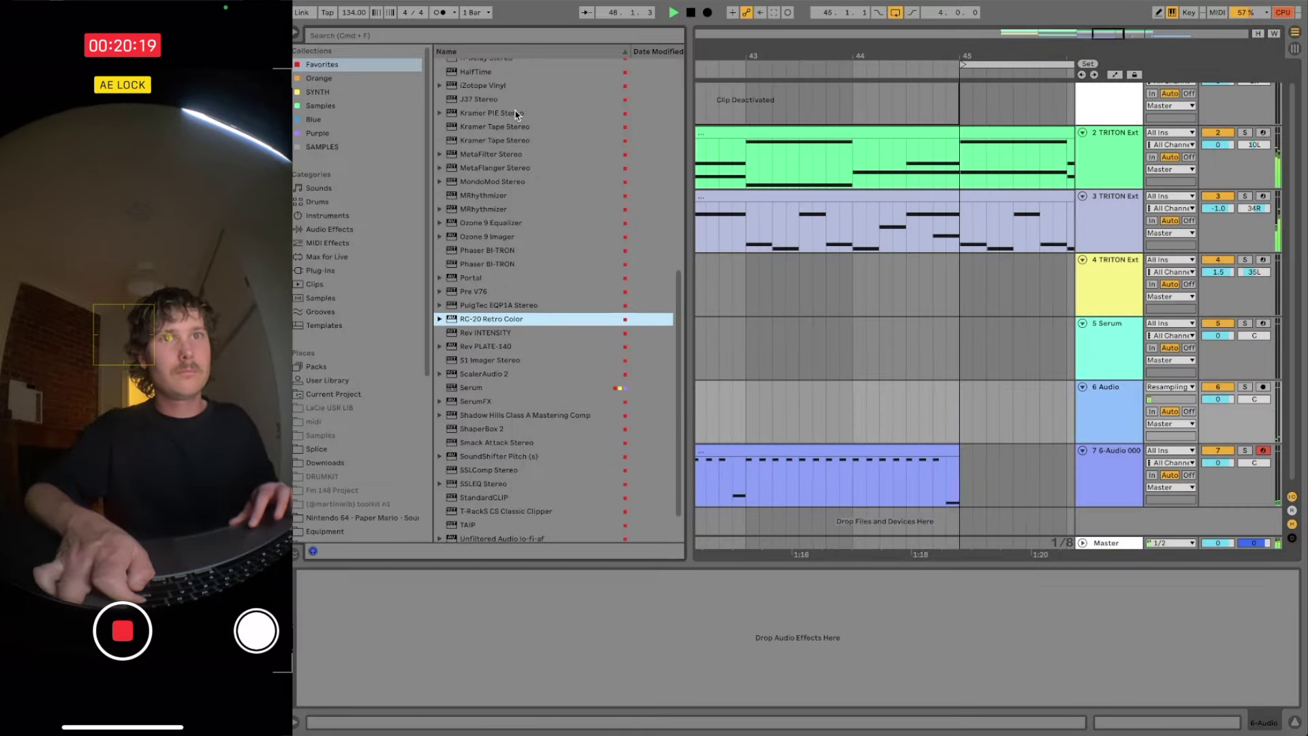
pyautogui.scroll(10, 502, 97)
pyautogui.click(476, 64)
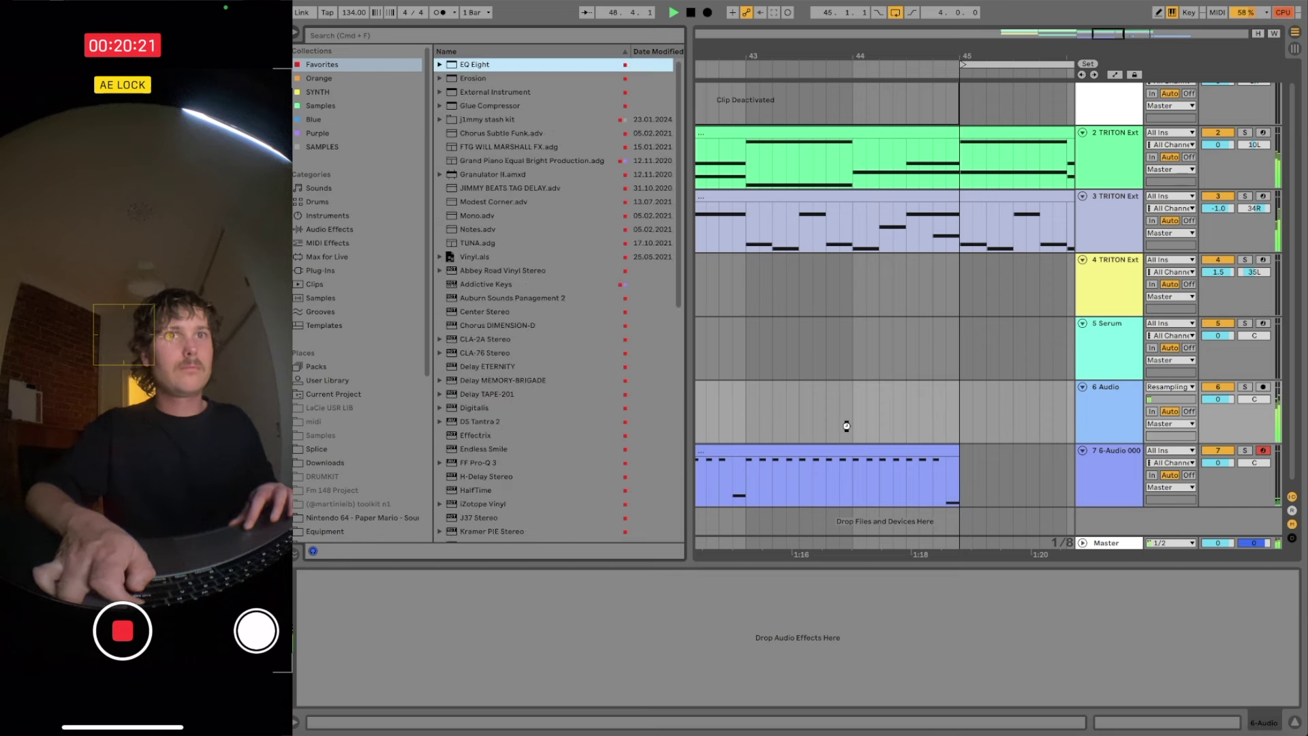
pyautogui.hscroll(4, 1005, 427)
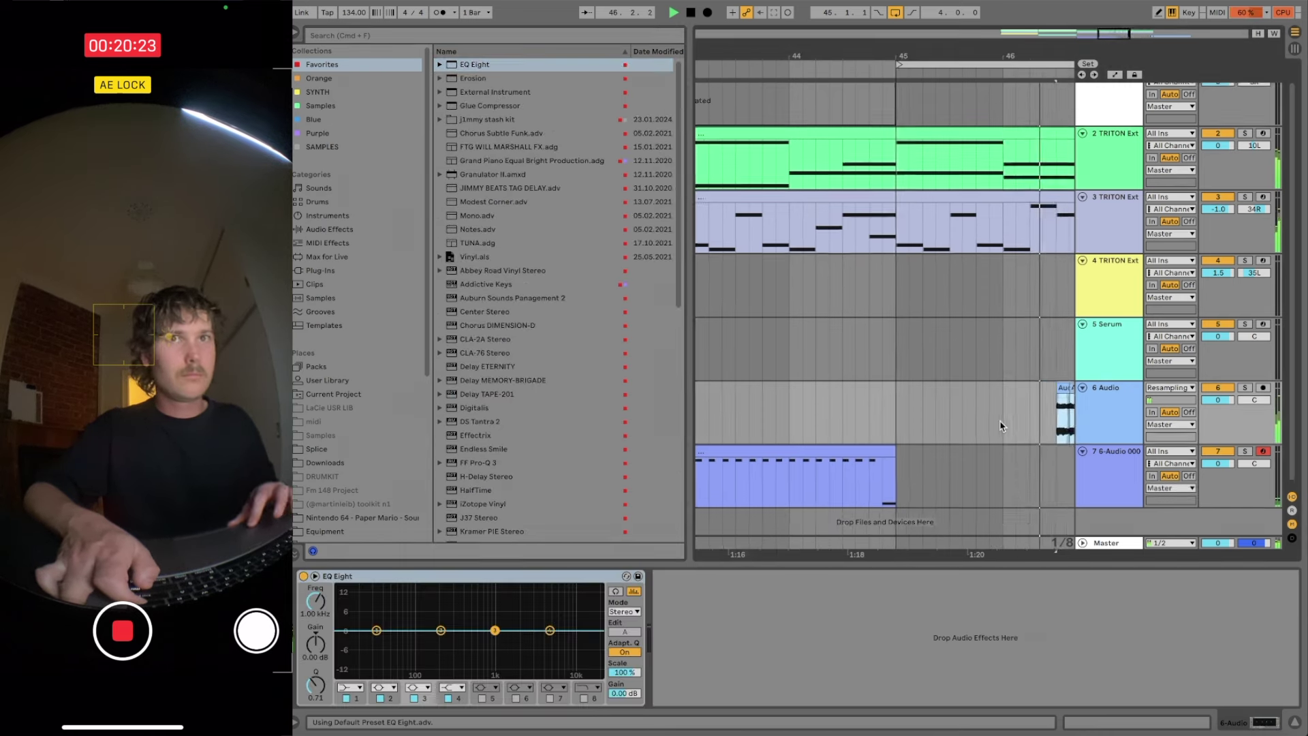
# - Band-limit track 6 in EQ Eight with a band 8 high cut at about 9.9 kHz and a band 1 low cut at about 346 Hz
pyautogui.click(584, 698)
pyautogui.moveTo(316, 602)
pyautogui.mouseDown()
pyautogui.moveTo(315, 623)
pyautogui.moveTo(315, 611)
pyautogui.mouseUp()
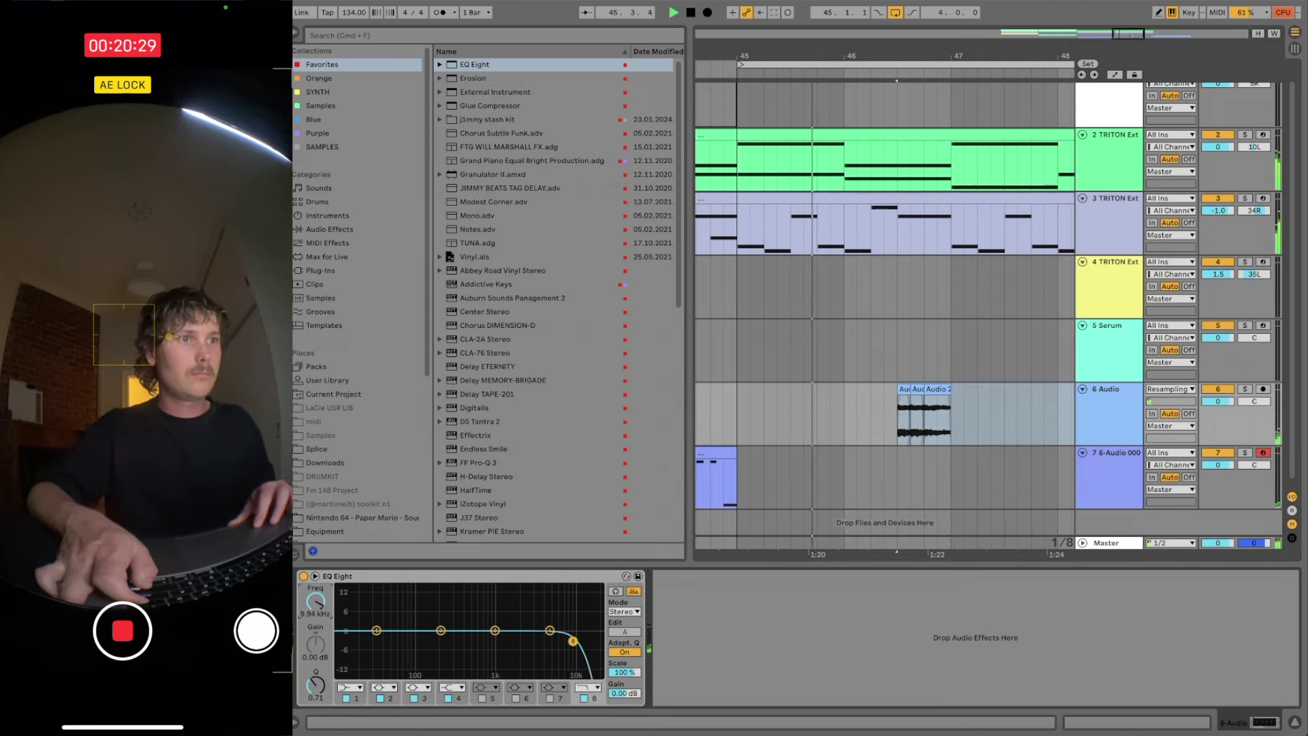
pyautogui.click(351, 688)
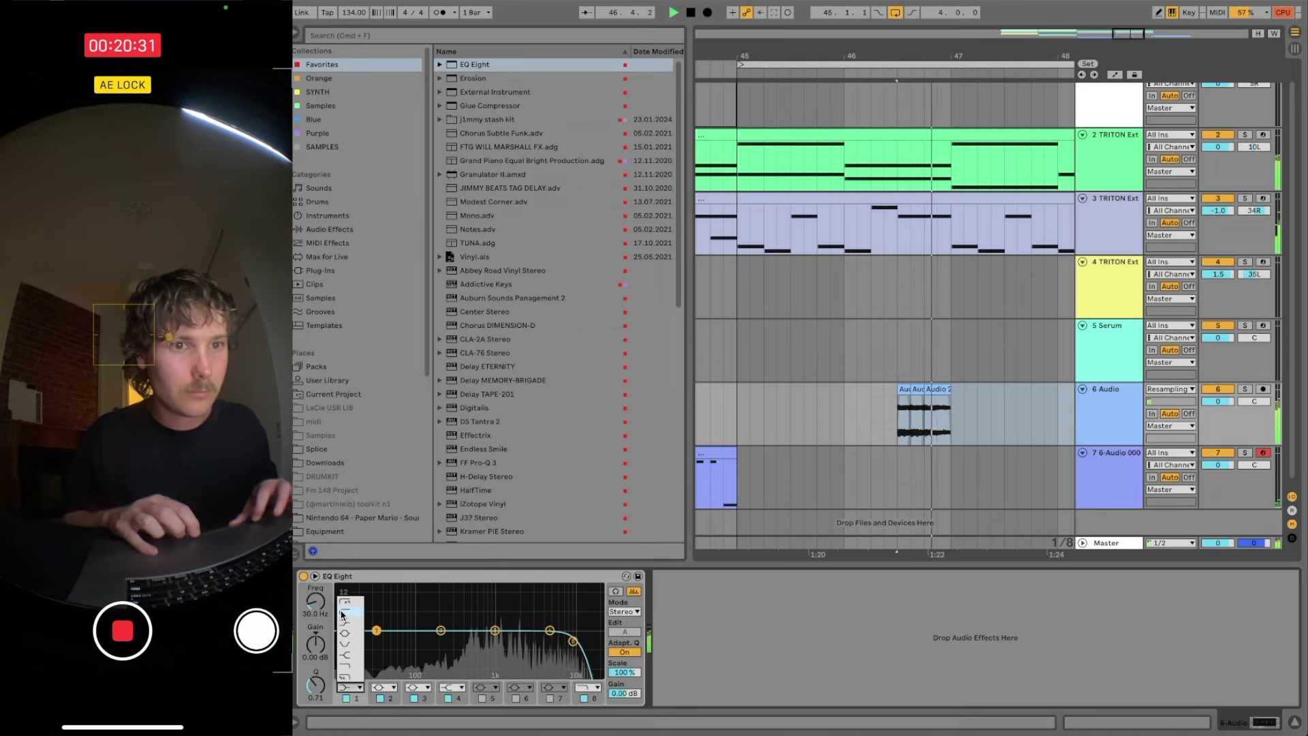
pyautogui.click(350, 614)
pyautogui.moveTo(315, 604); pyautogui.dragTo(315, 561)
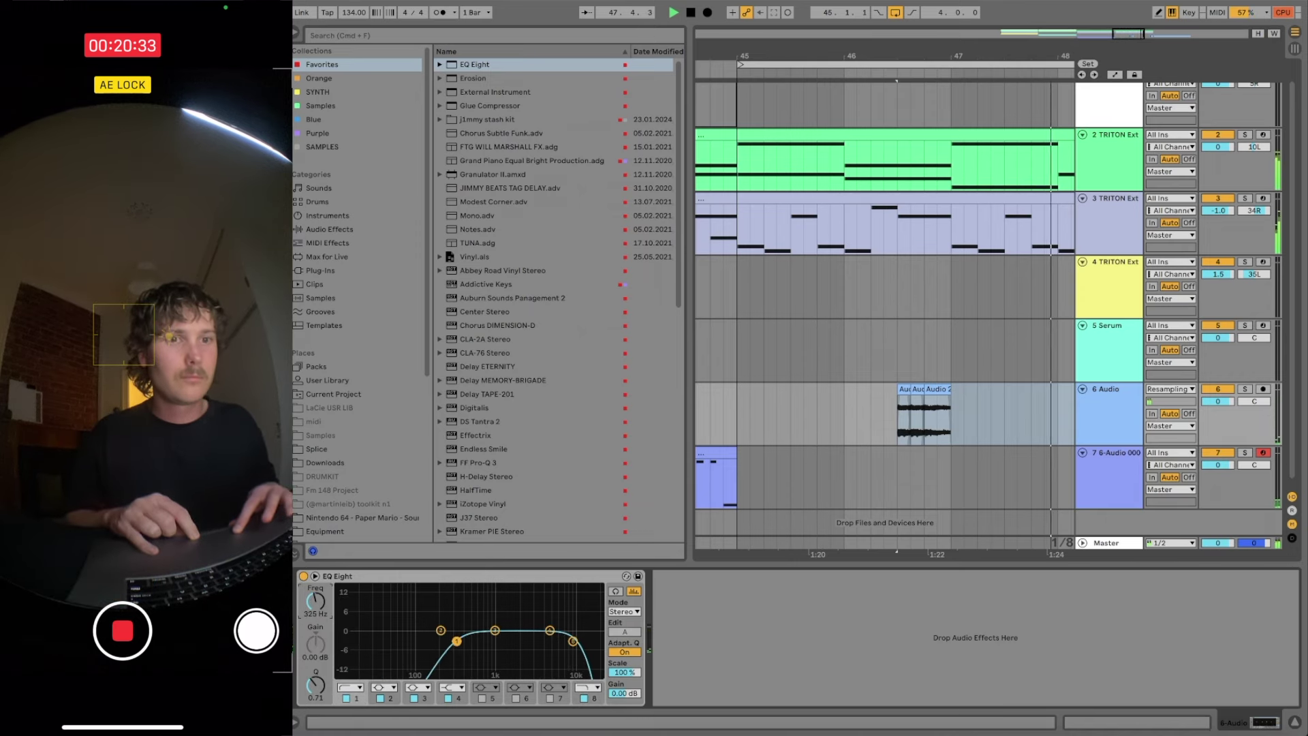
# - Copy the first sixteenth of the audio slice at 46.3.1 on track 6 to 46.2.3
pyautogui.click(901, 390)
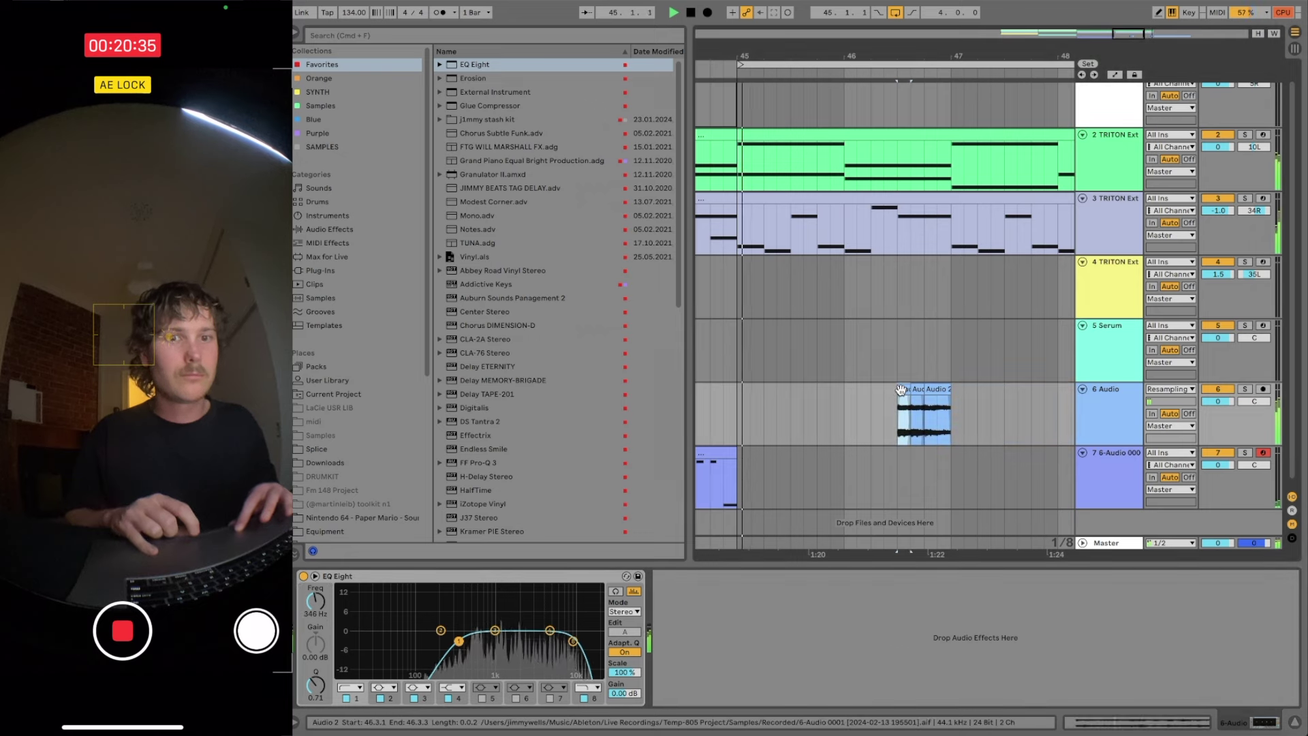
pyautogui.click(899, 407)
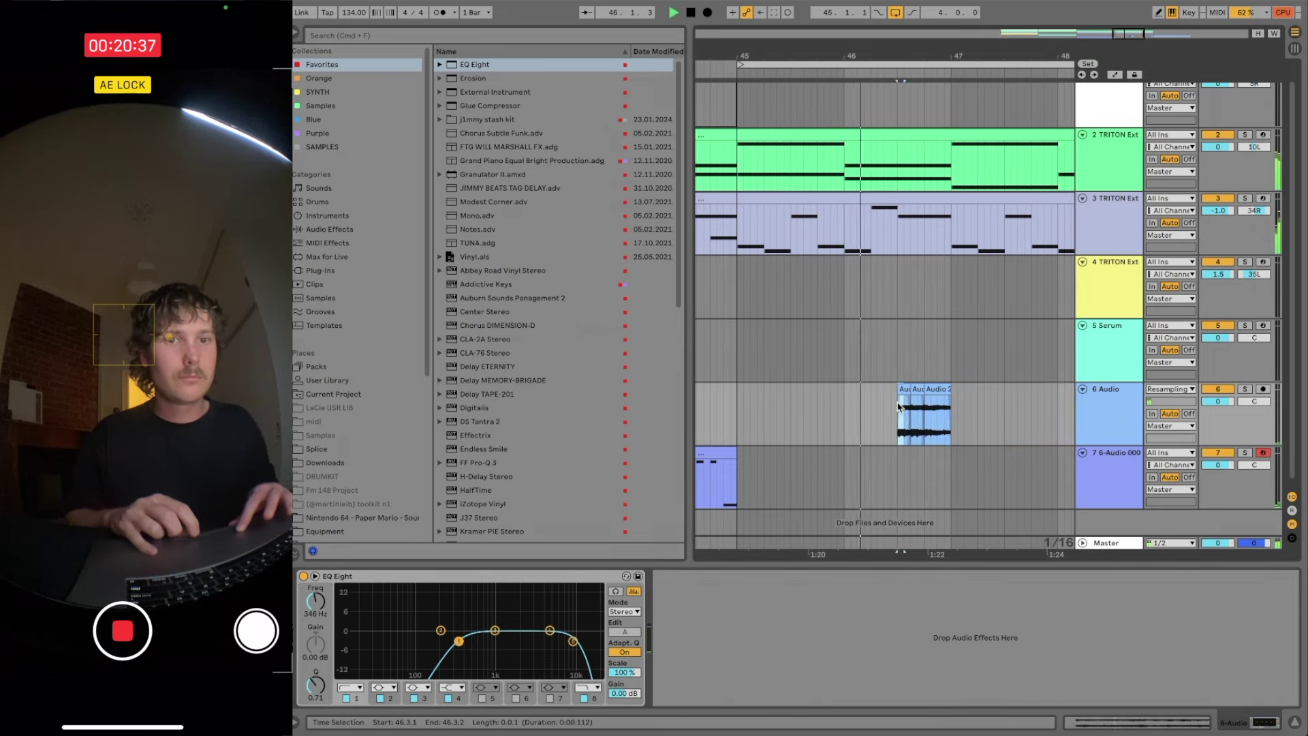
pyautogui.click(884, 407)
pyautogui.press('super+v')
# - Reset the transposition of the two audio slices at 48.3.1 and 48.3.3 on track 6 to 0 st
pyautogui.hscroll(3, 973, 430)
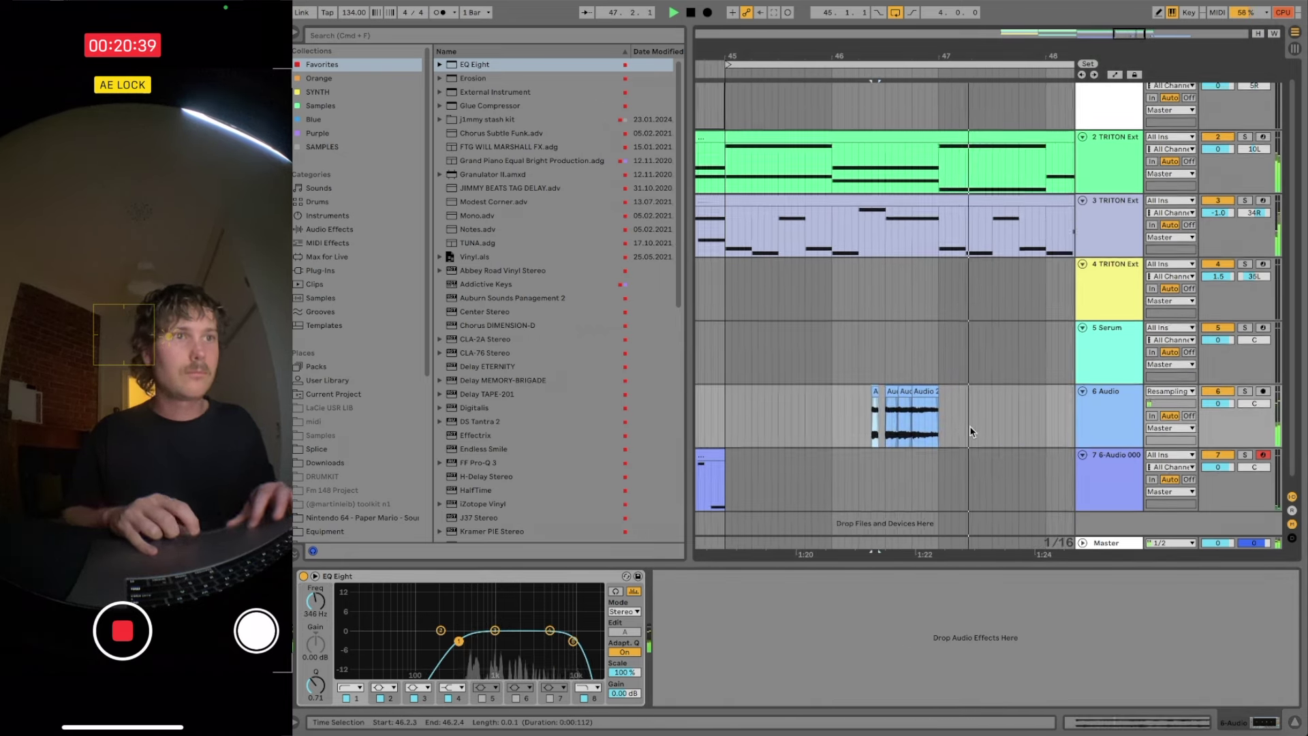
pyautogui.hscroll(1, 972, 432)
pyautogui.hscroll(1, 973, 432)
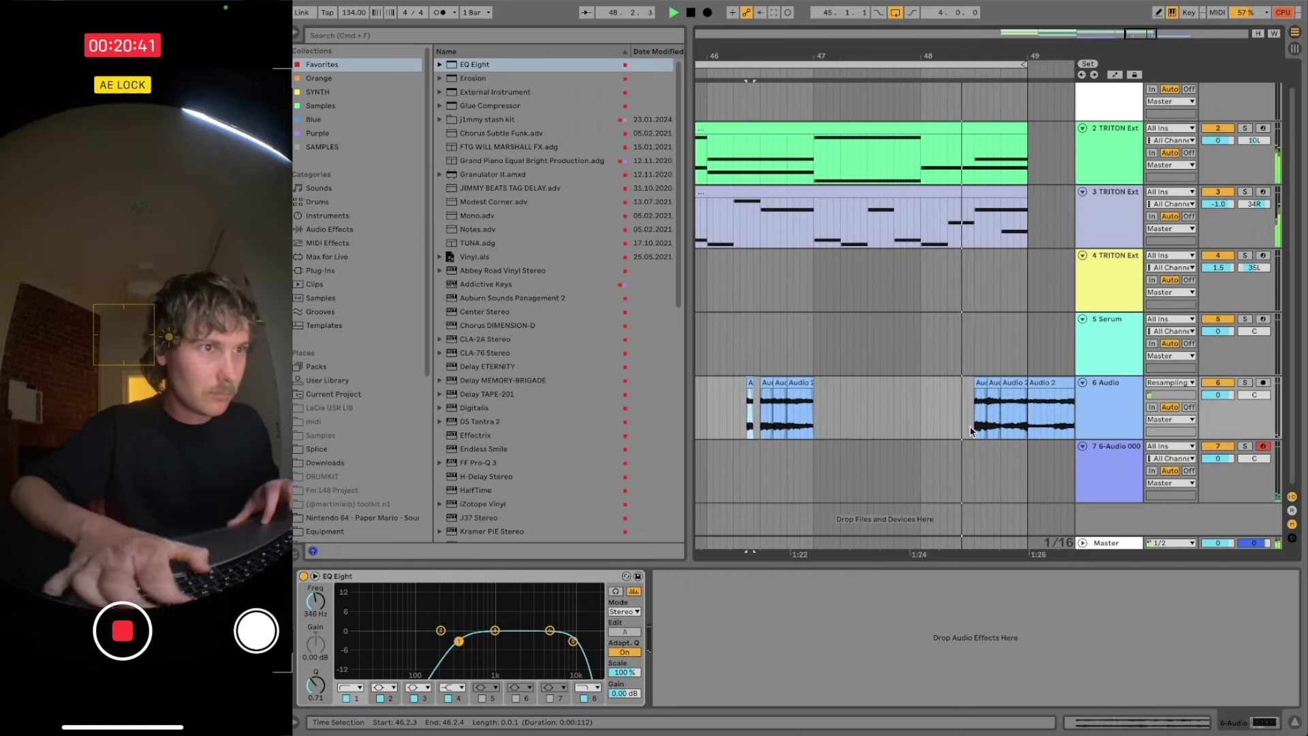
pyautogui.click(993, 383)
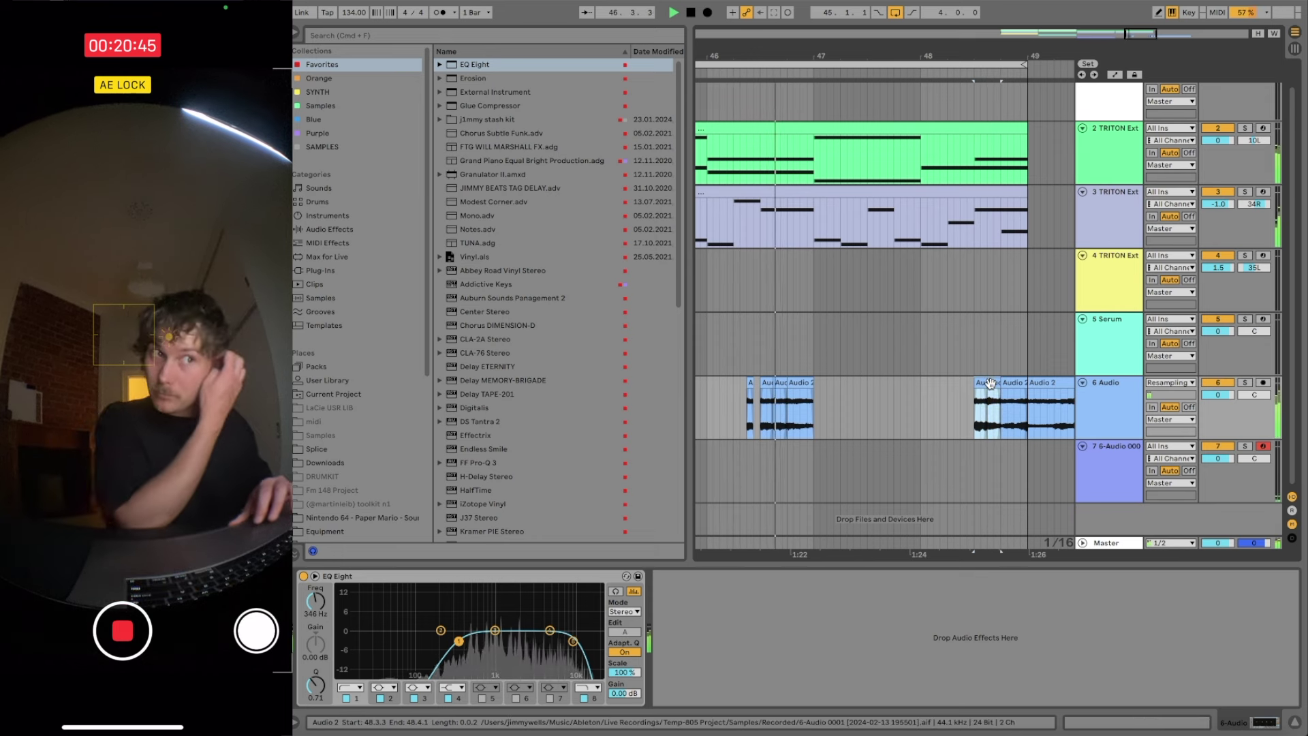
pyautogui.hotkey('shift', 'Tab')
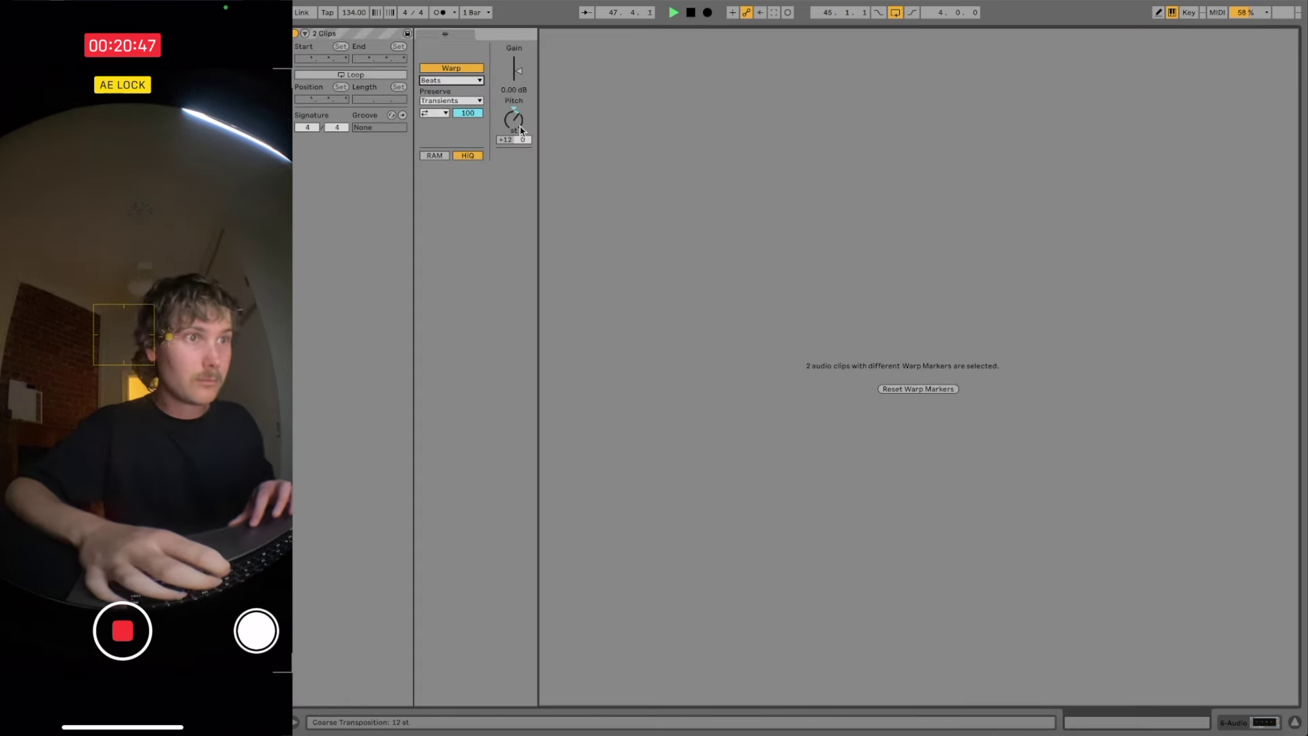
pyautogui.press('Delete')
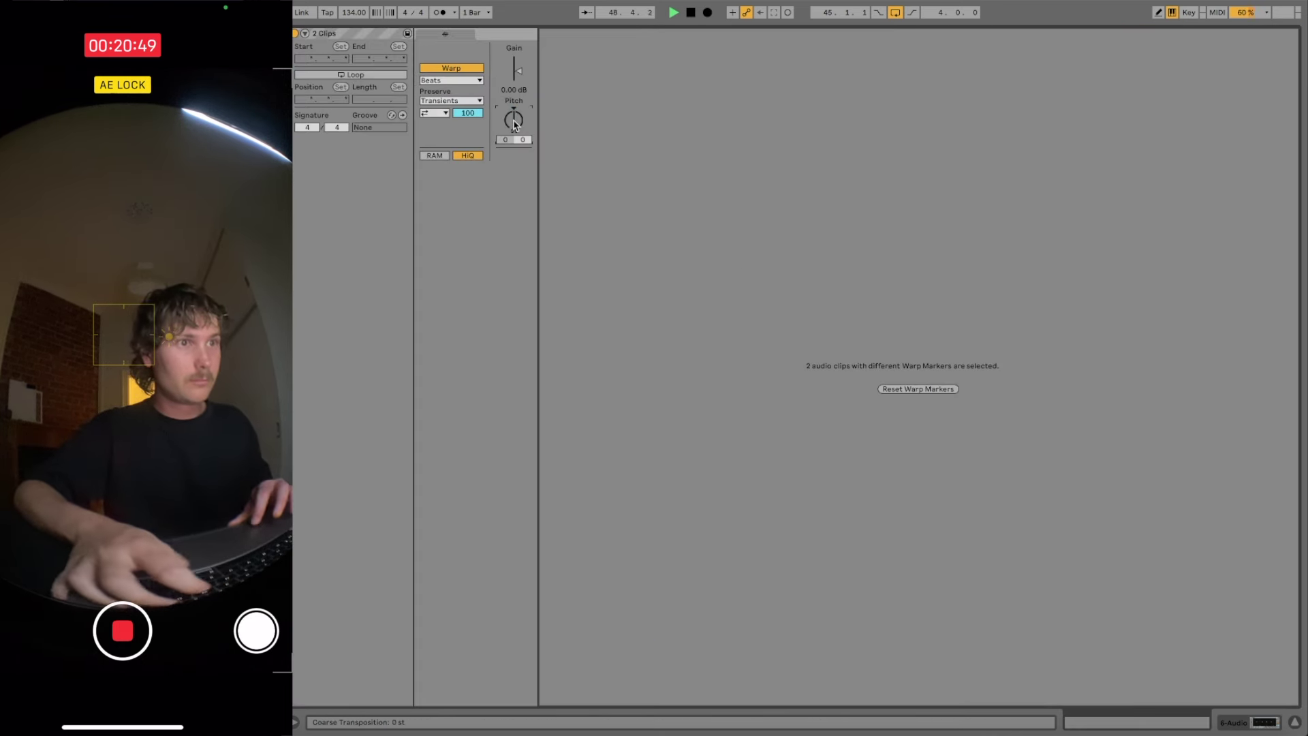
pyautogui.press('super+alt+e')
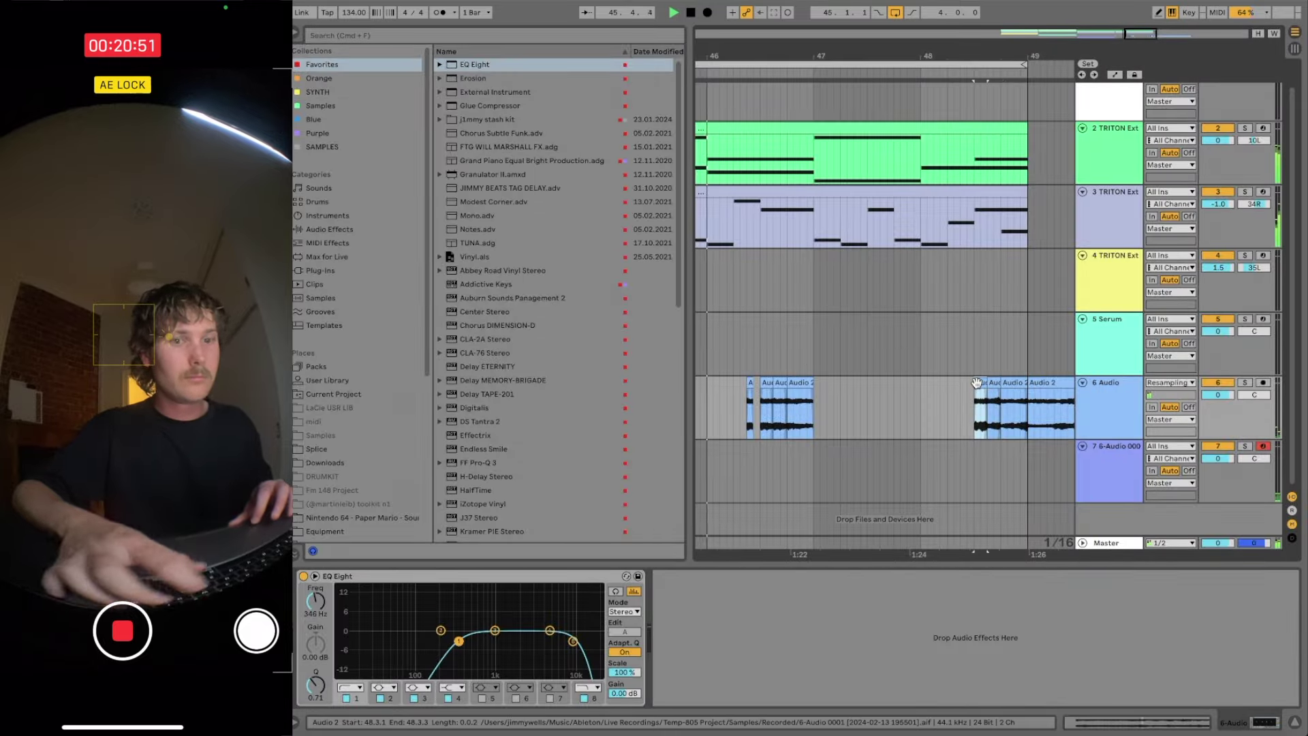
# - Copy the first sixteenth of the audio slice at 48.3.1 on track 6 to 48.2.3
pyautogui.moveTo(981, 407); pyautogui.dragTo(976, 407)
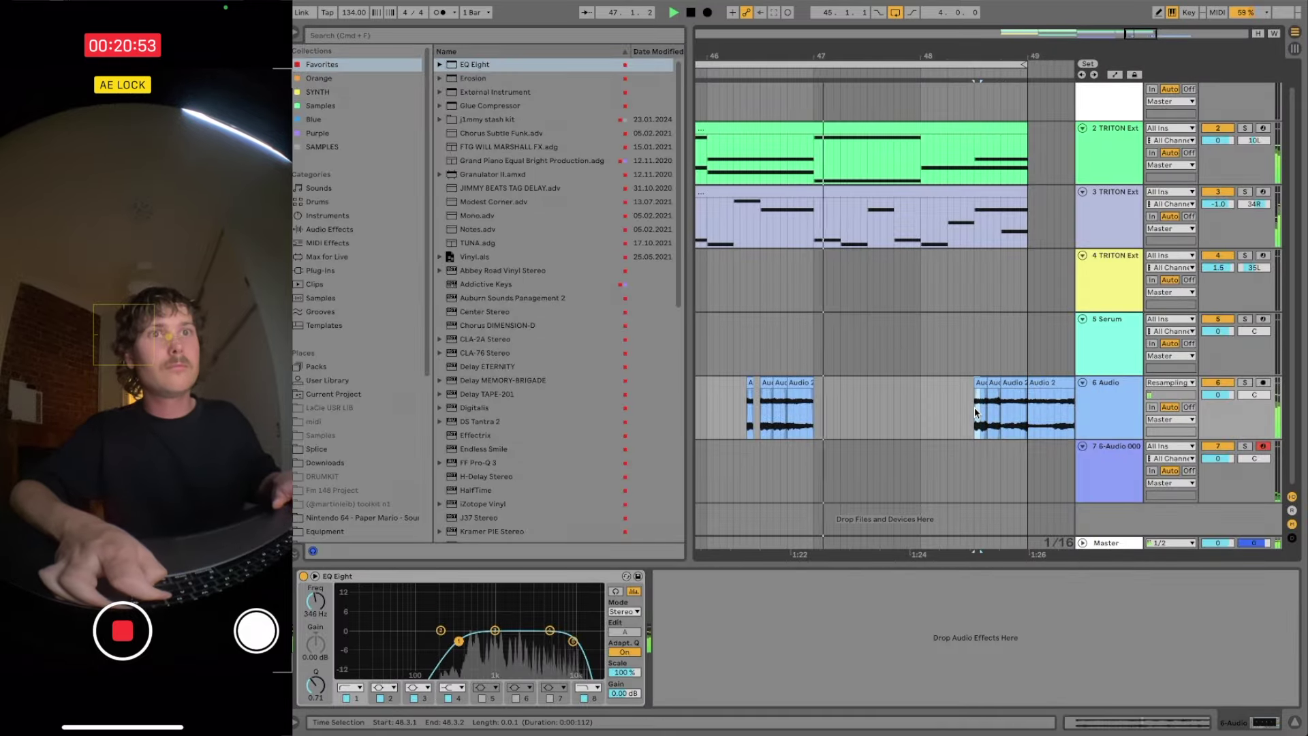
pyautogui.click(964, 414)
pyautogui.press('super+v')
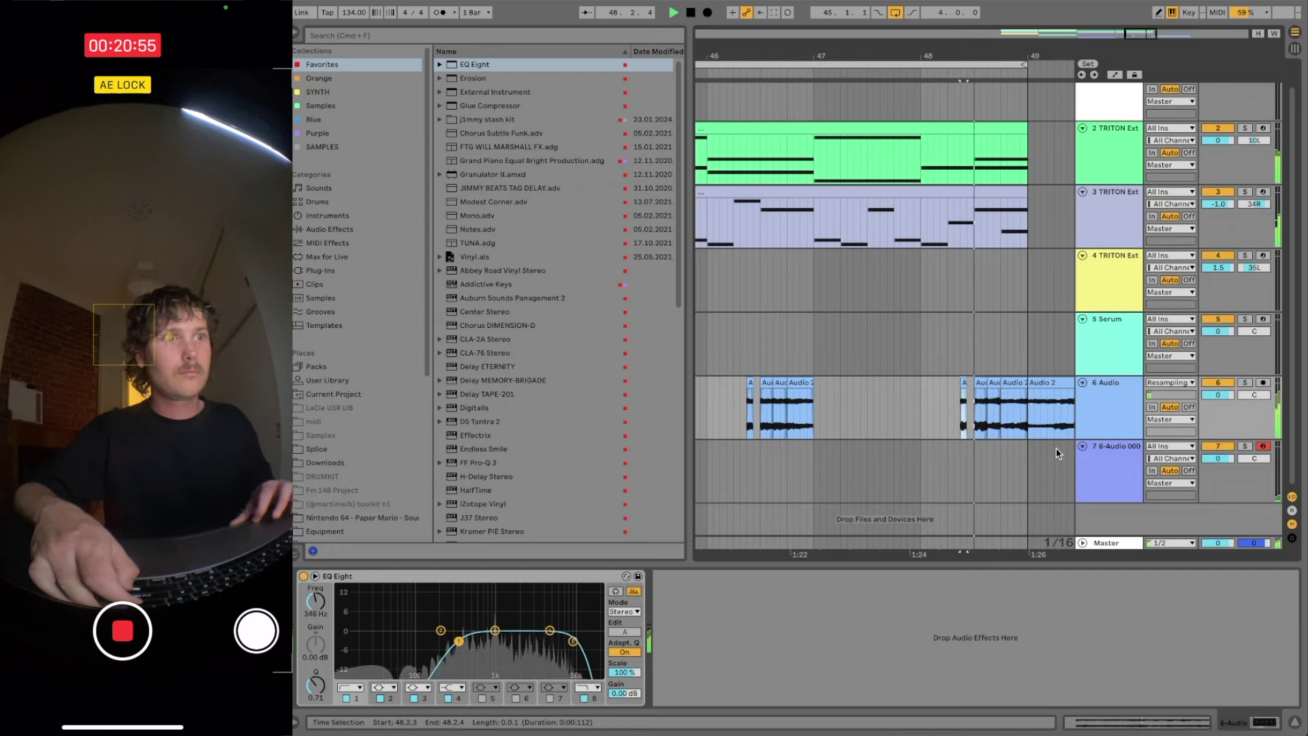
# - Duplicate the reversed audio slice at 48.3.3 on track 6 to 48.4.1
pyautogui.click(1010, 384)
pyautogui.click(981, 382)
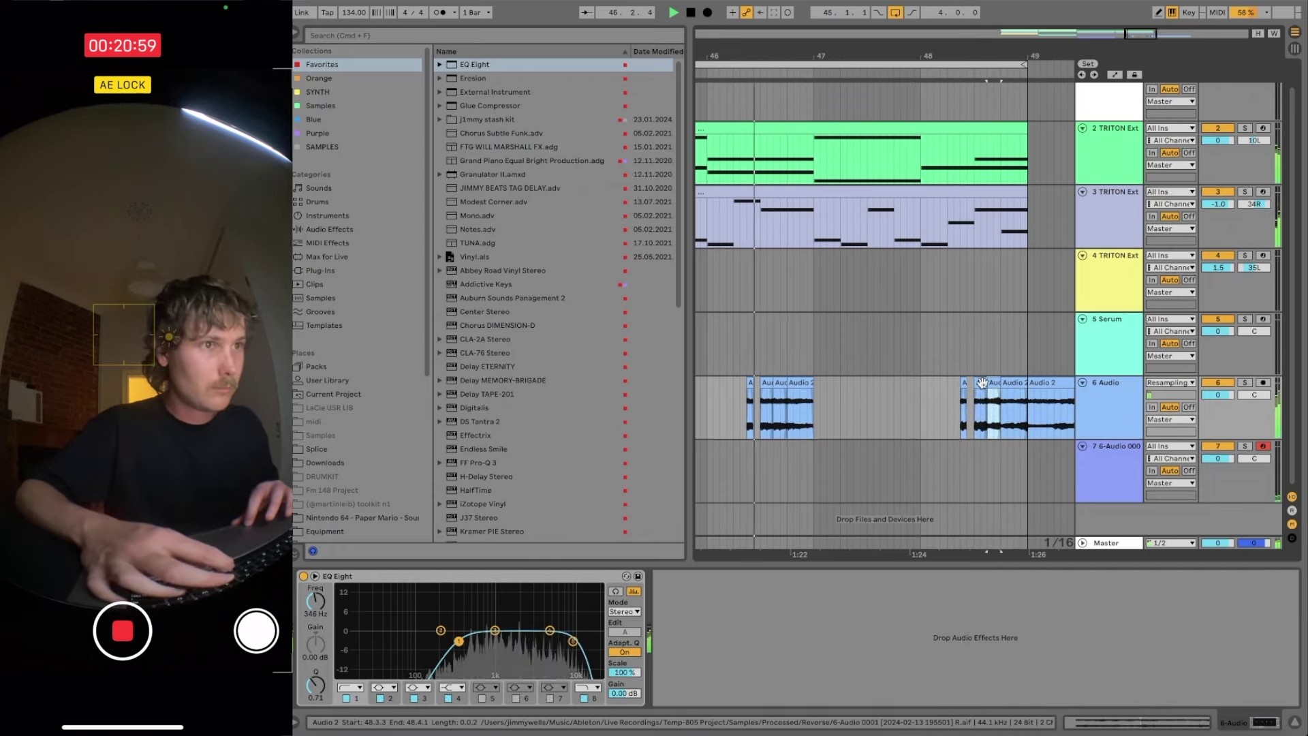
pyautogui.click(992, 385)
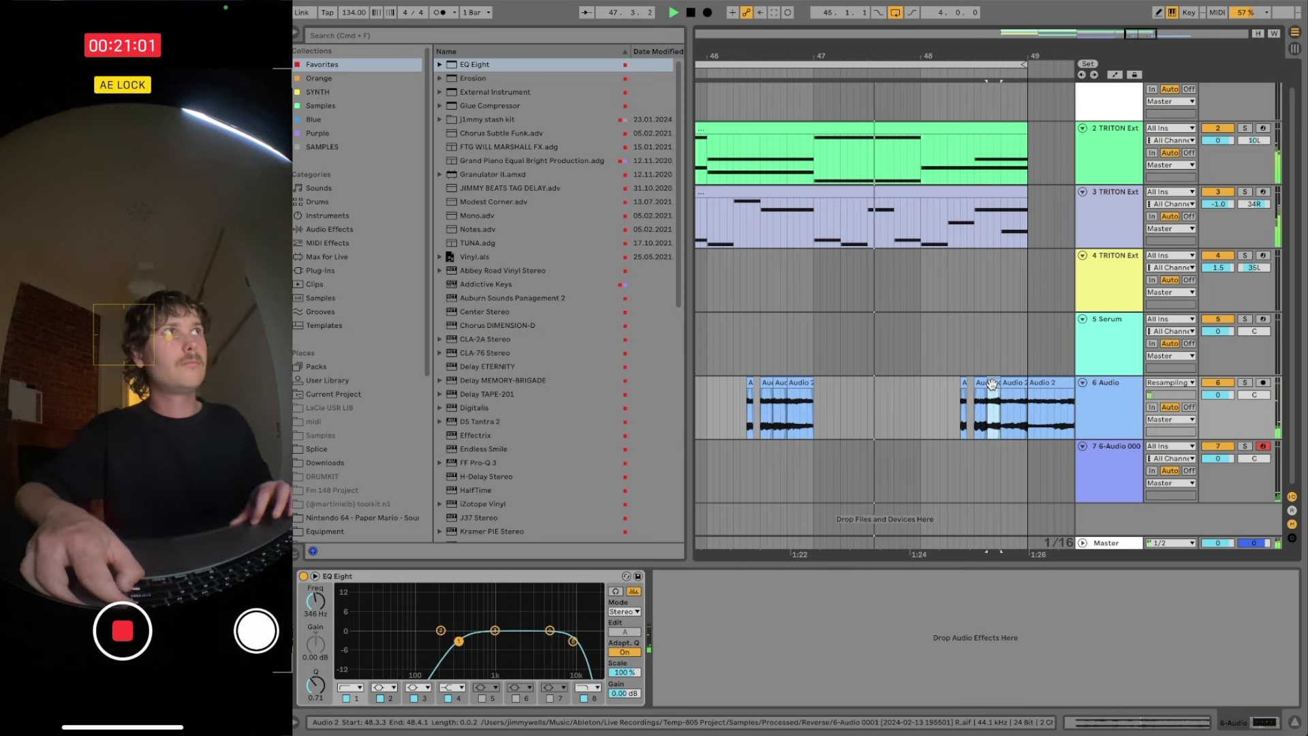
pyautogui.press('super+d')
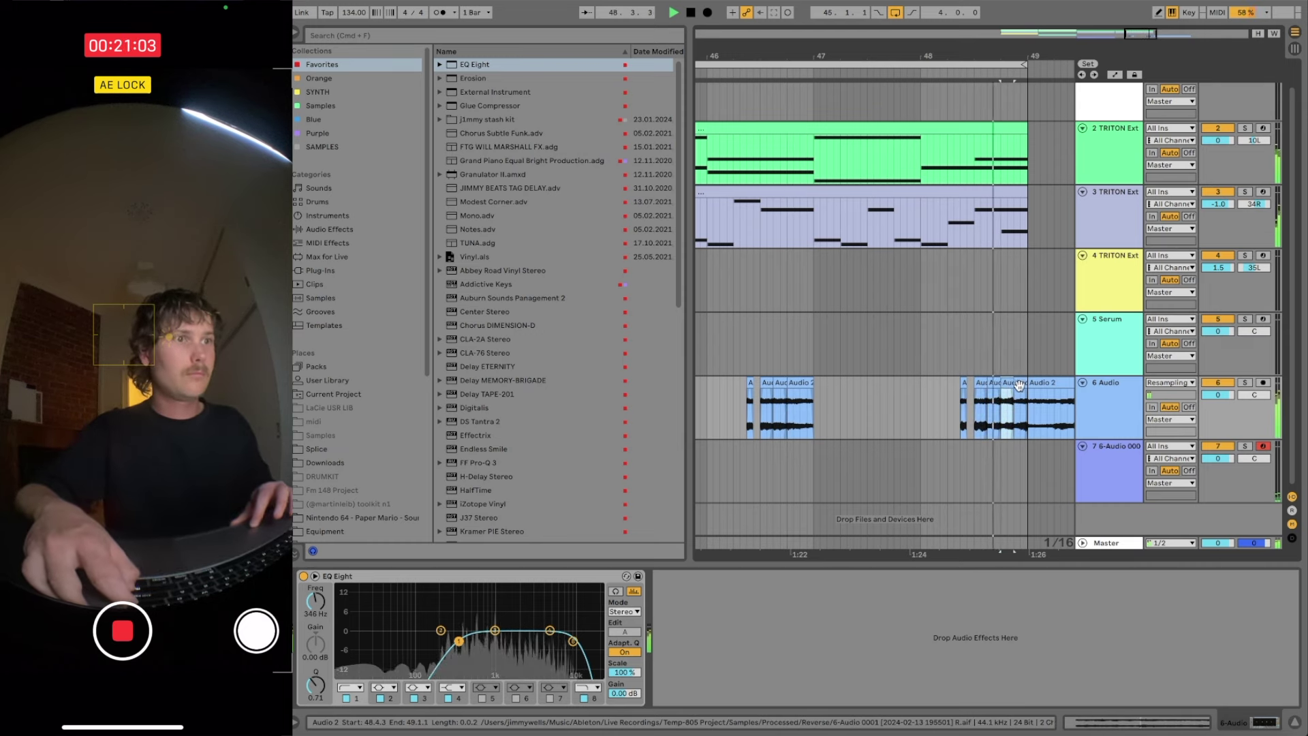
# - Set the audio slice at 48.4.3 to +24 st transposition, about -7.1 dB gain and Complex Pro warp mode
pyautogui.moveTo(1002, 416); pyautogui.dragTo(1015, 418)
pyautogui.click(1008, 380)
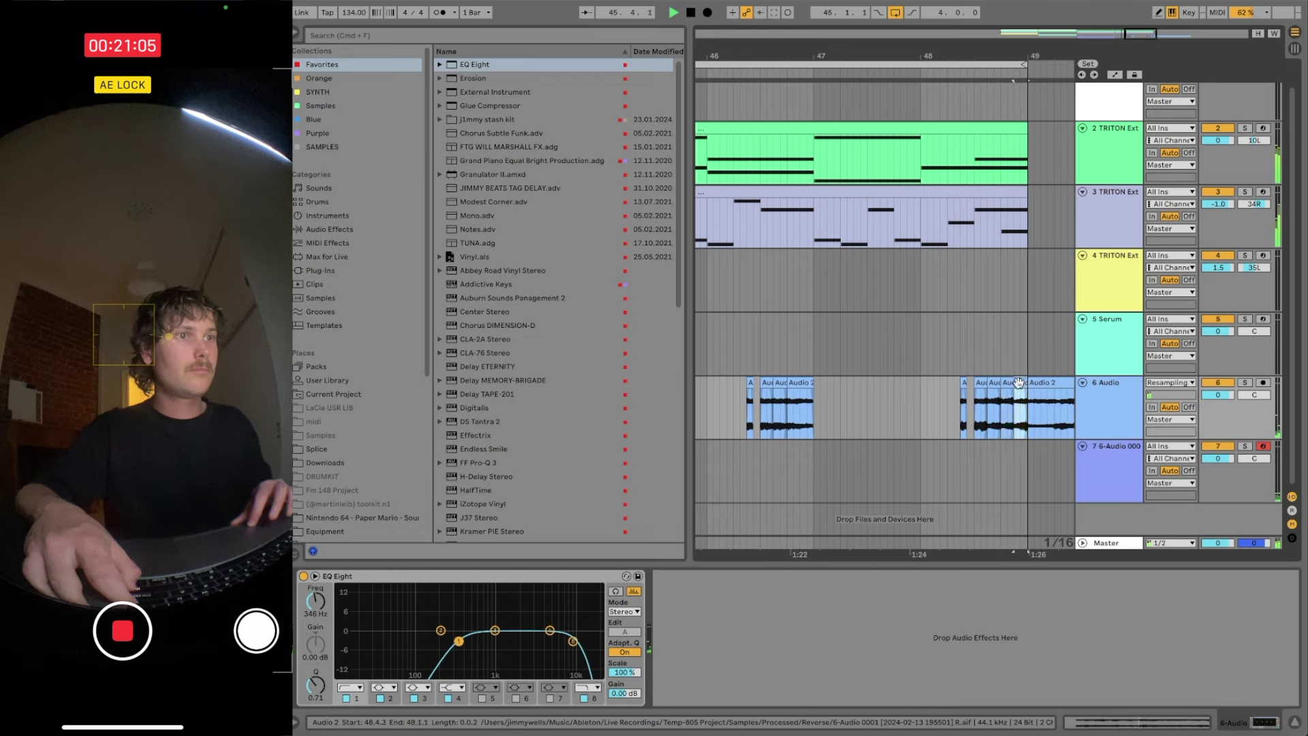
pyautogui.doubleClick(1019, 383)
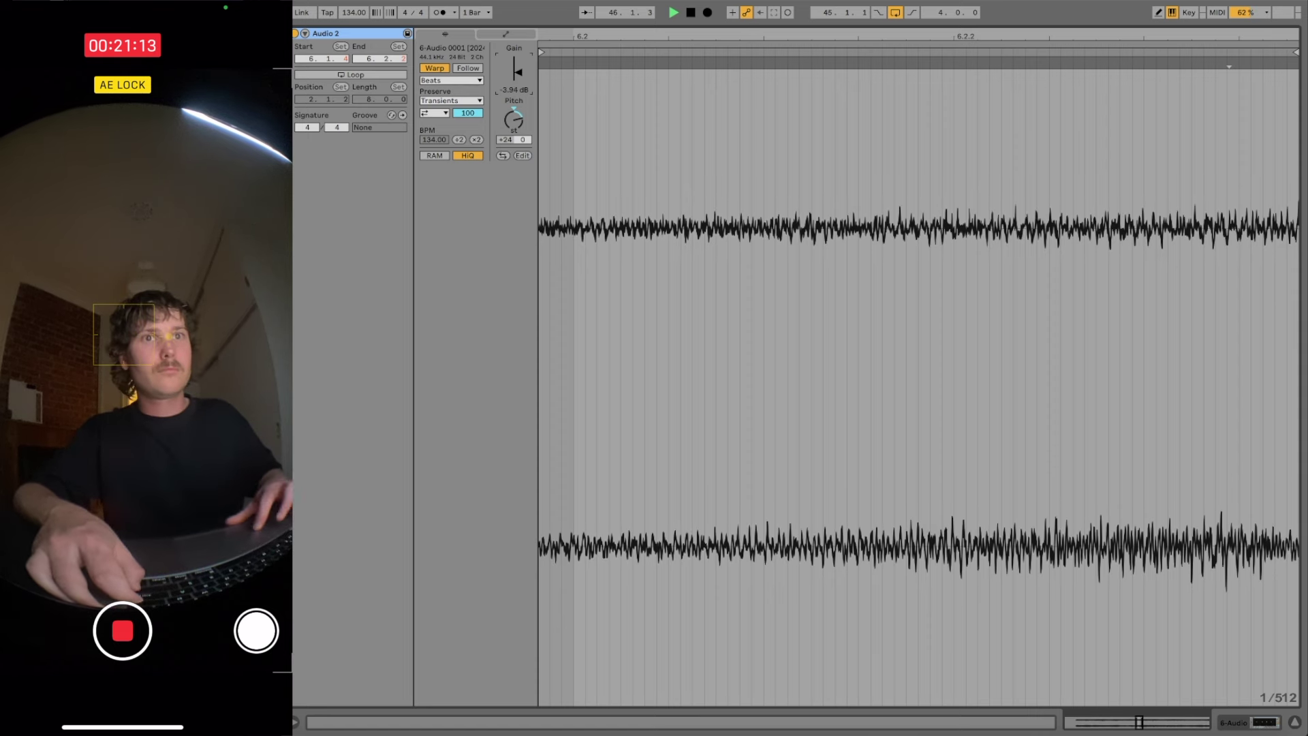
pyautogui.moveTo(518, 72); pyautogui.dragTo(518, 74)
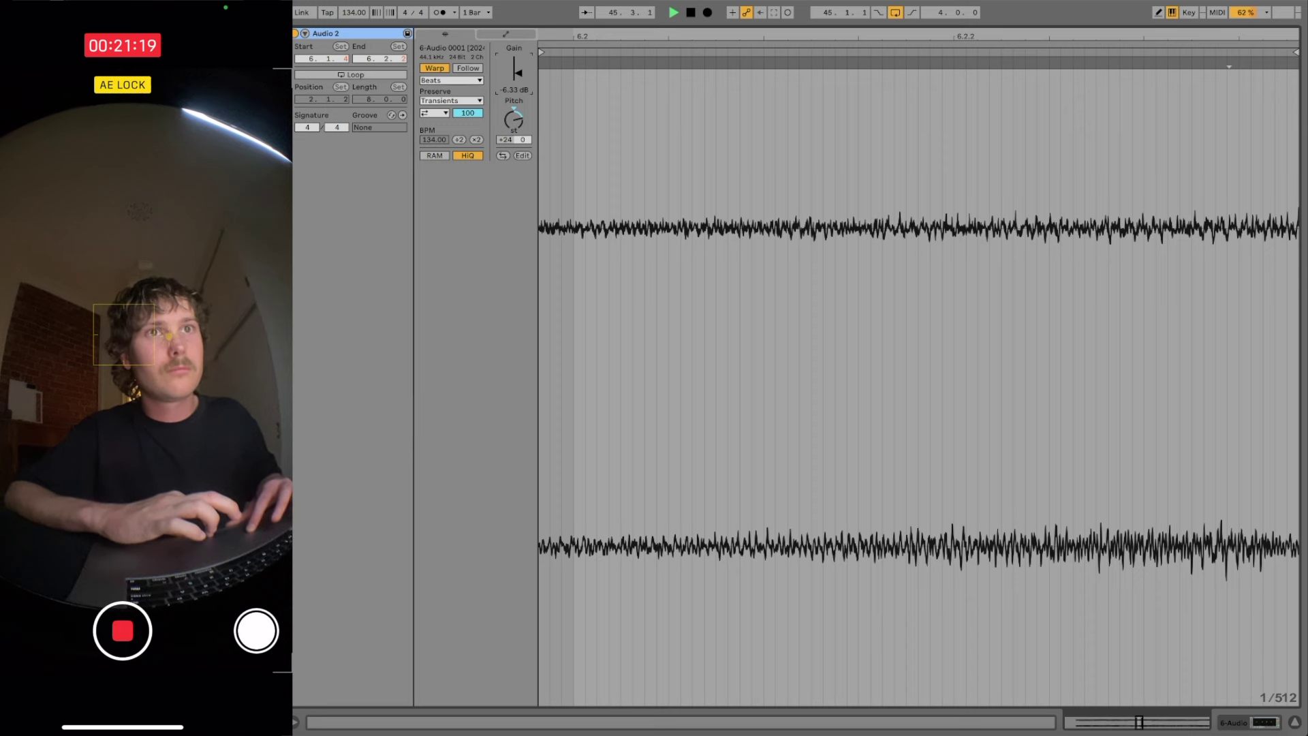
pyautogui.click(451, 80)
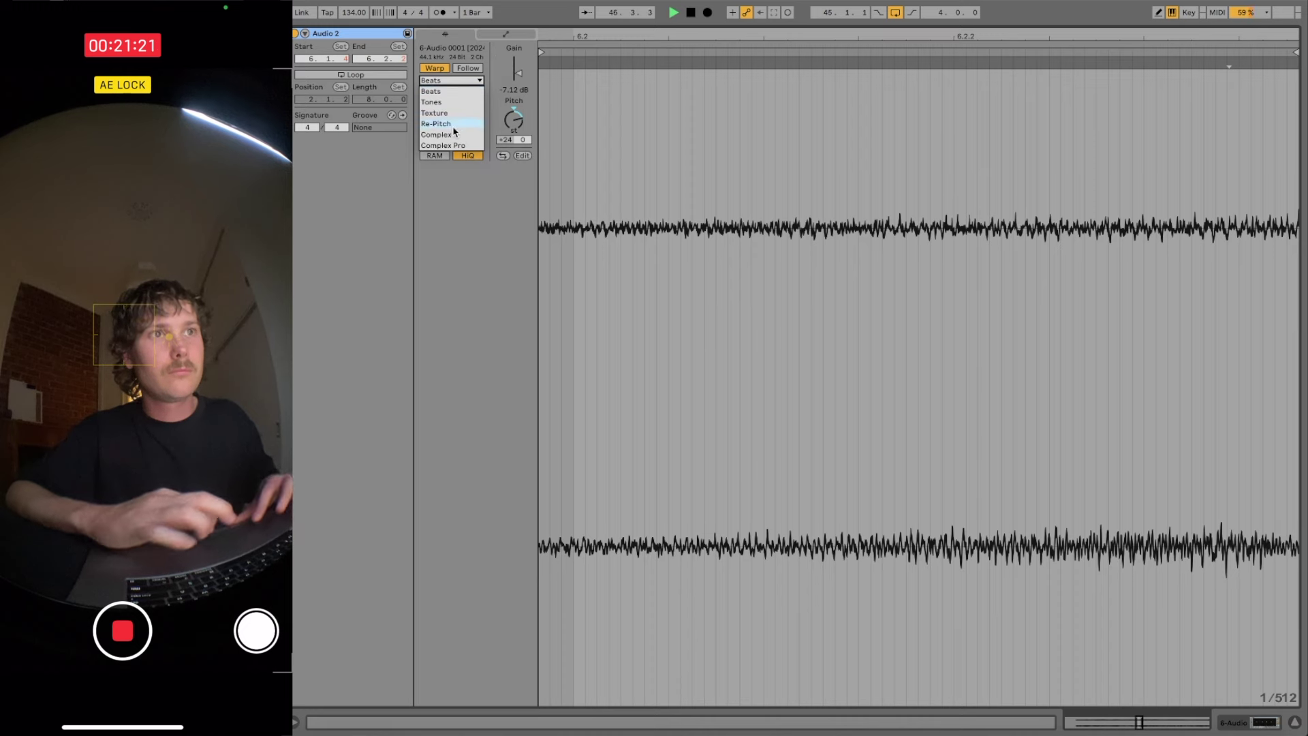
pyautogui.click(453, 150)
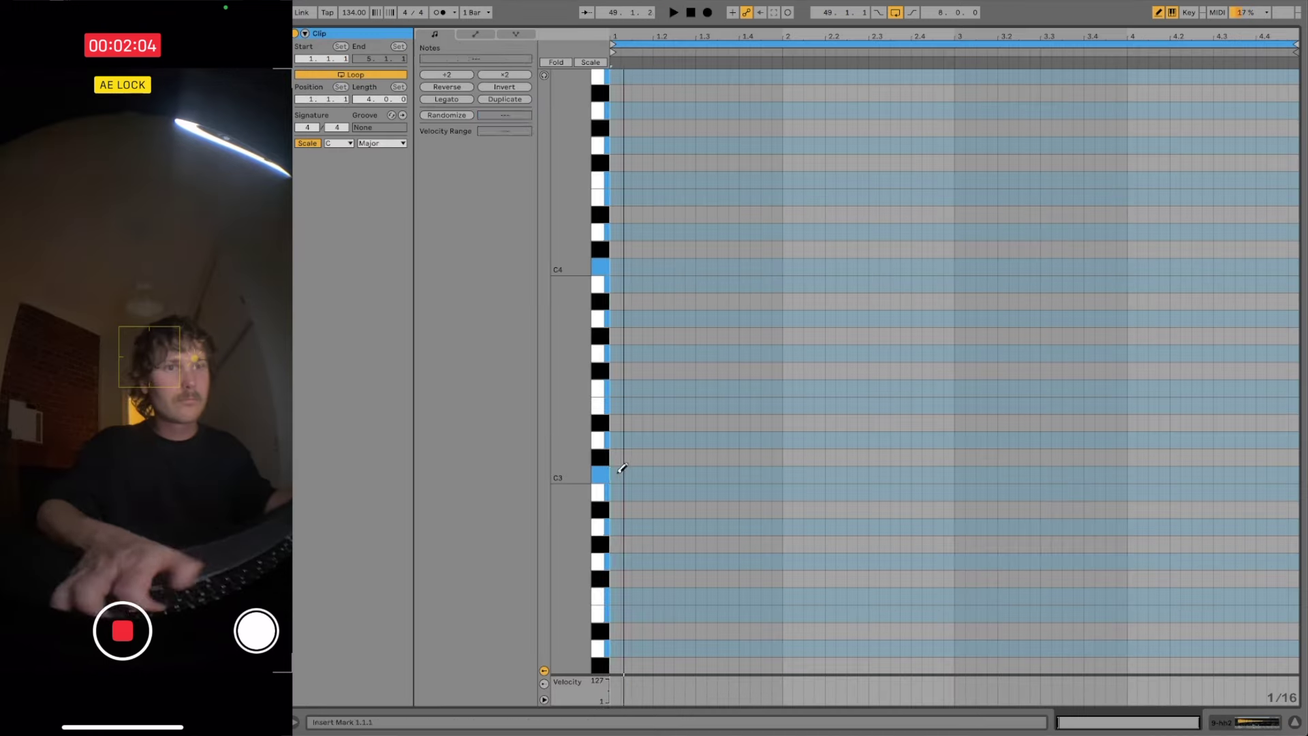
# - Draw sixteenth C3 notes at 1.1.1, 1.1.2, 1.1.3 and 1.2.3 in the empty MIDI clip and play the pattern
pyautogui.click(615, 475)
pyautogui.click(626, 475)
pyautogui.click(636, 475)
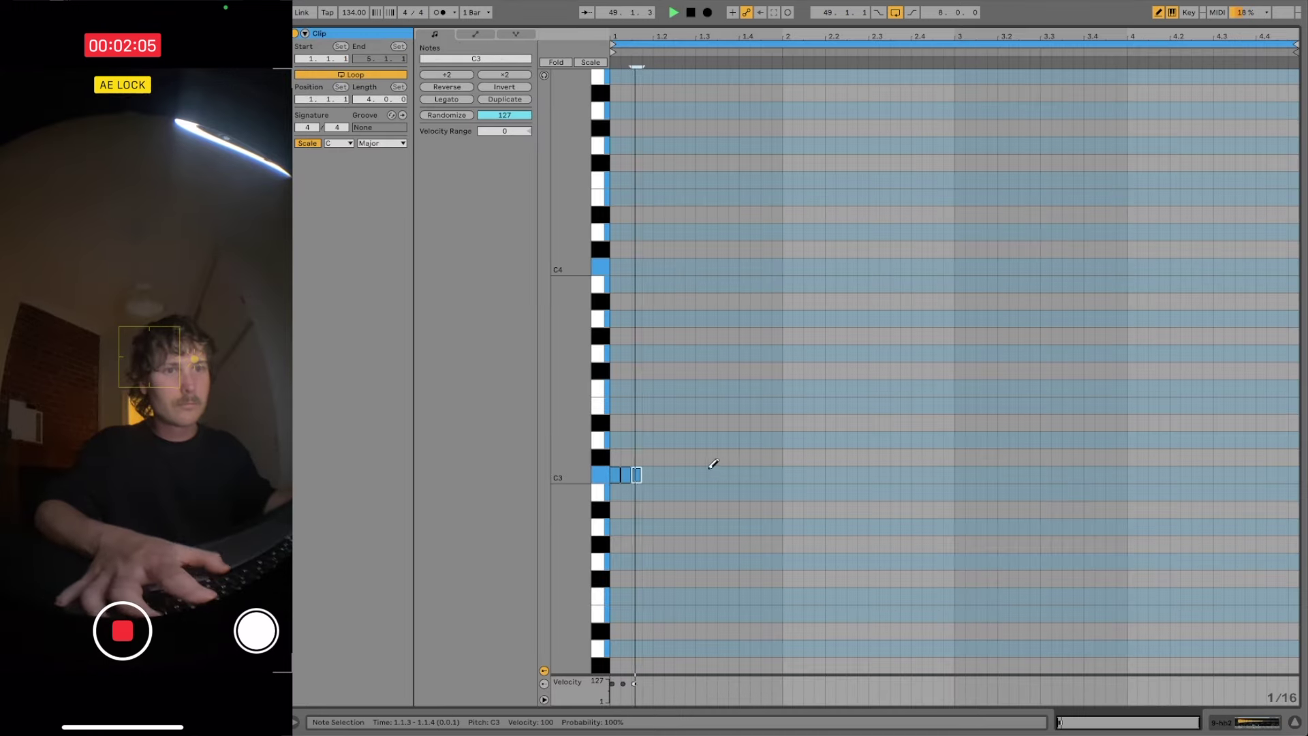
pyautogui.click(659, 475)
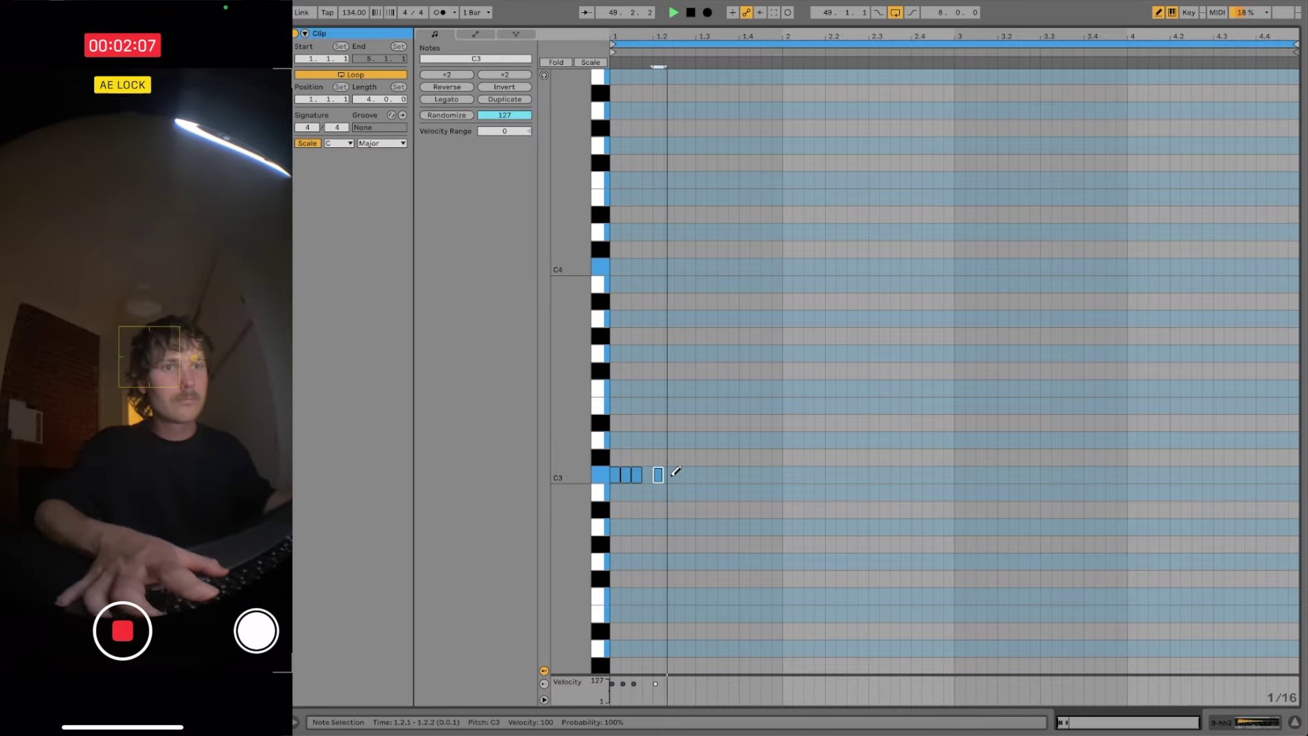
pyautogui.click(678, 474)
pyautogui.click(659, 474)
pyautogui.press('space')
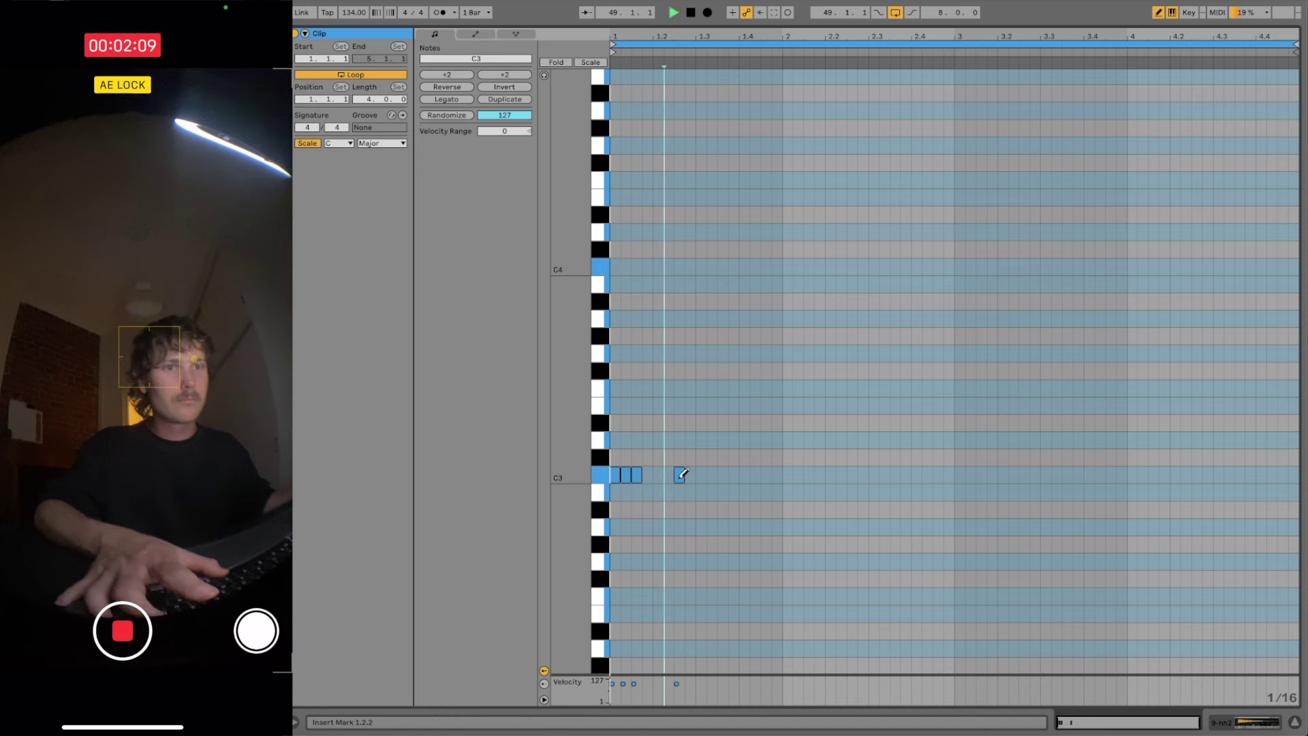
pyautogui.press('space')
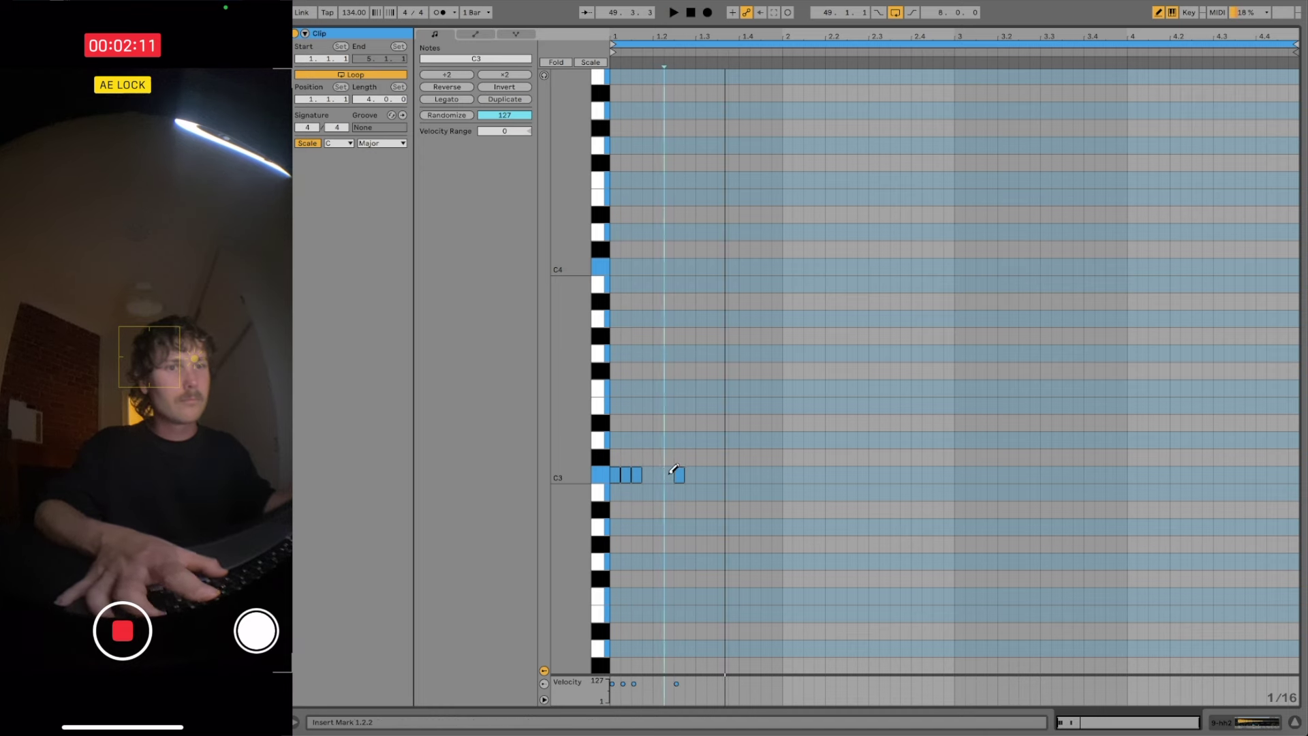
# - Try a C3 note at 1.2.2 with velocity 1 in playback, and delete it
pyautogui.click(670, 475)
pyautogui.moveTo(673, 691); pyautogui.dragTo(672, 705)
pyautogui.press('space')
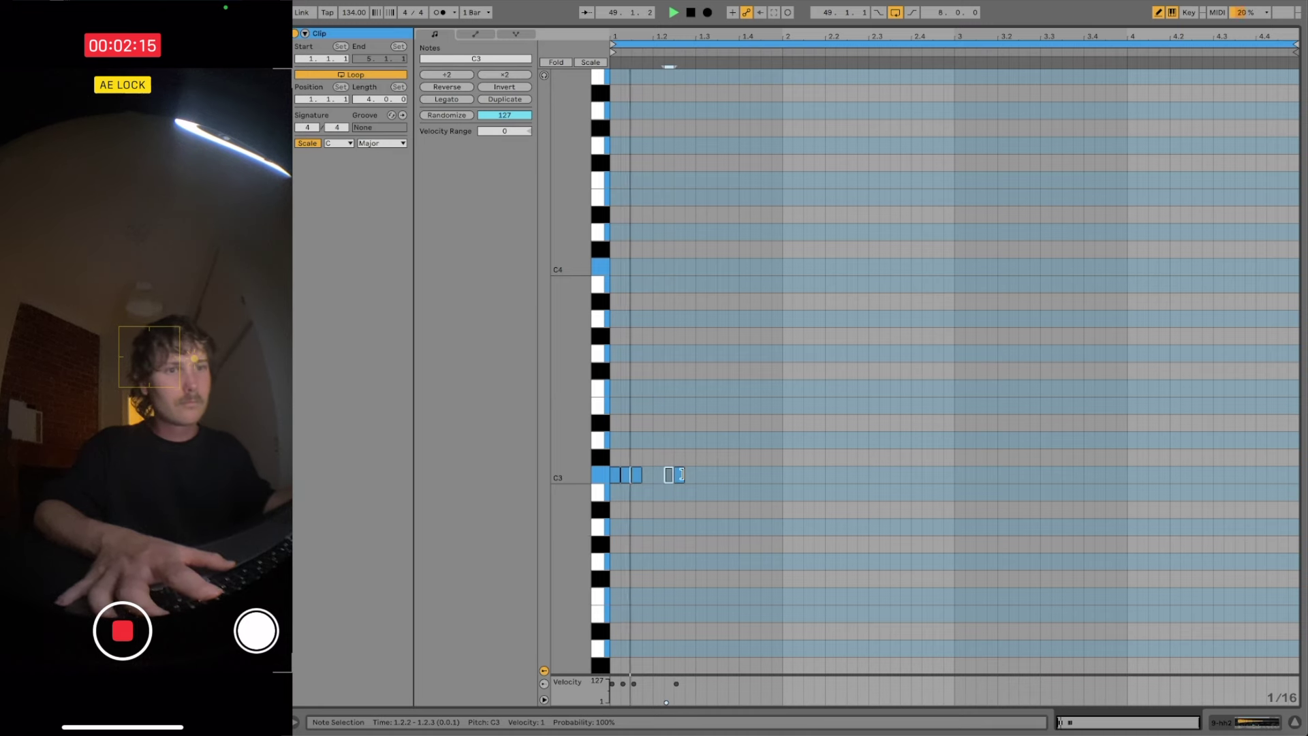
pyautogui.press('Delete')
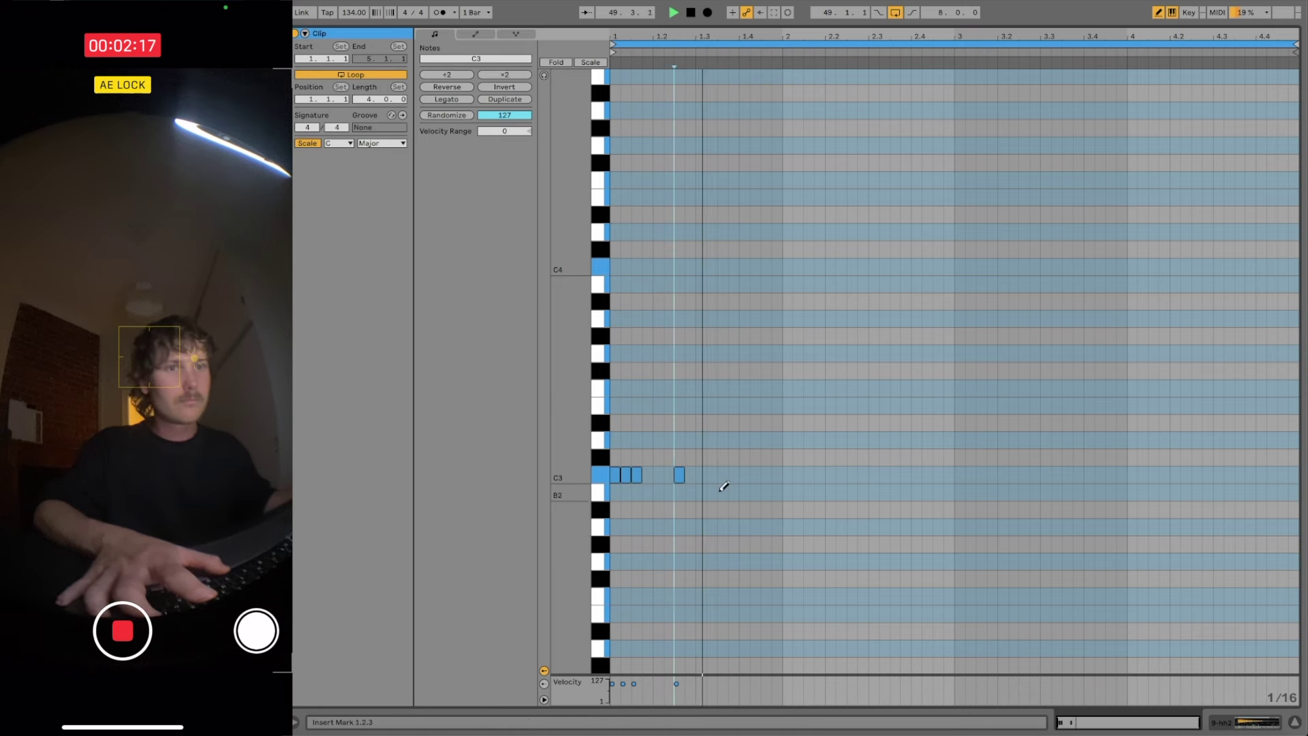
# - Draw sixteenth C3 notes at 1.4.1, 1.4.3, 2.1.1 to 2.1.3, 2.2.1, 2.2.3, 2.3.3, 2.4.2 and 2.4.3
pyautogui.click(746, 474)
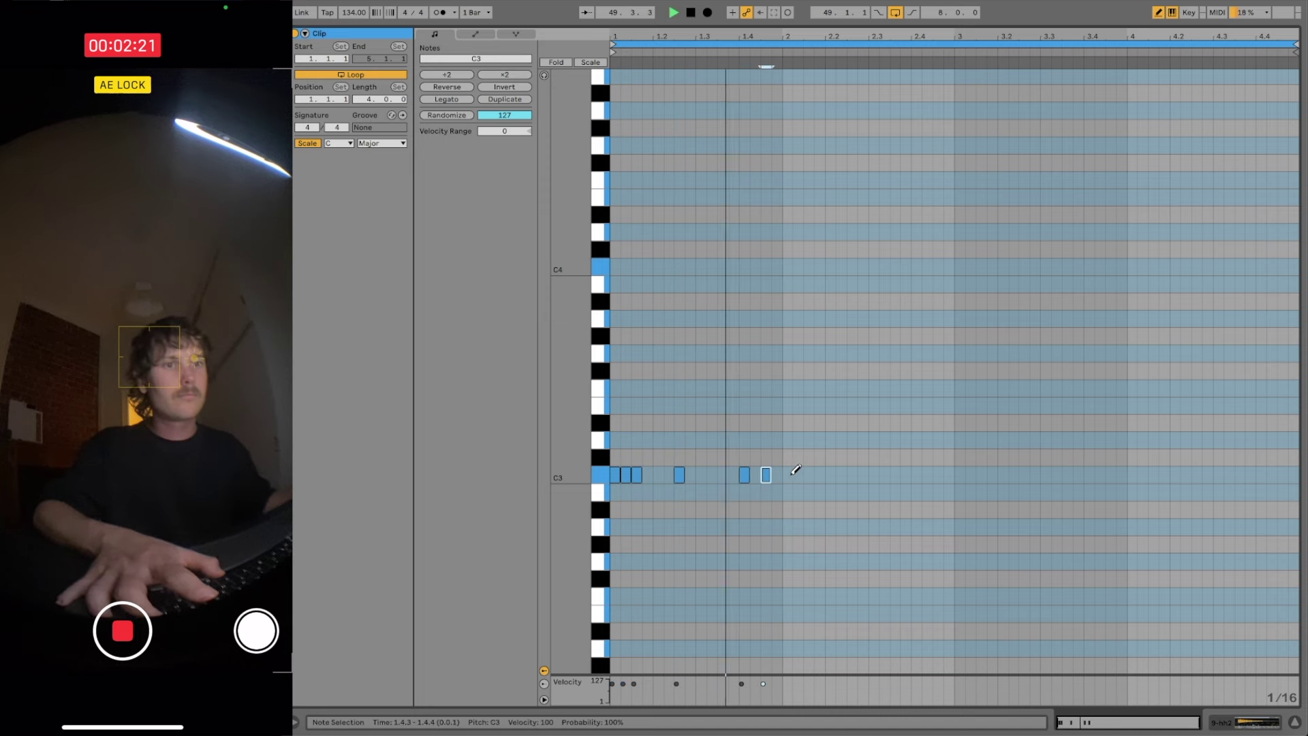
pyautogui.press('space')
pyautogui.press('space')
pyautogui.click(798, 475)
pyautogui.click(809, 475)
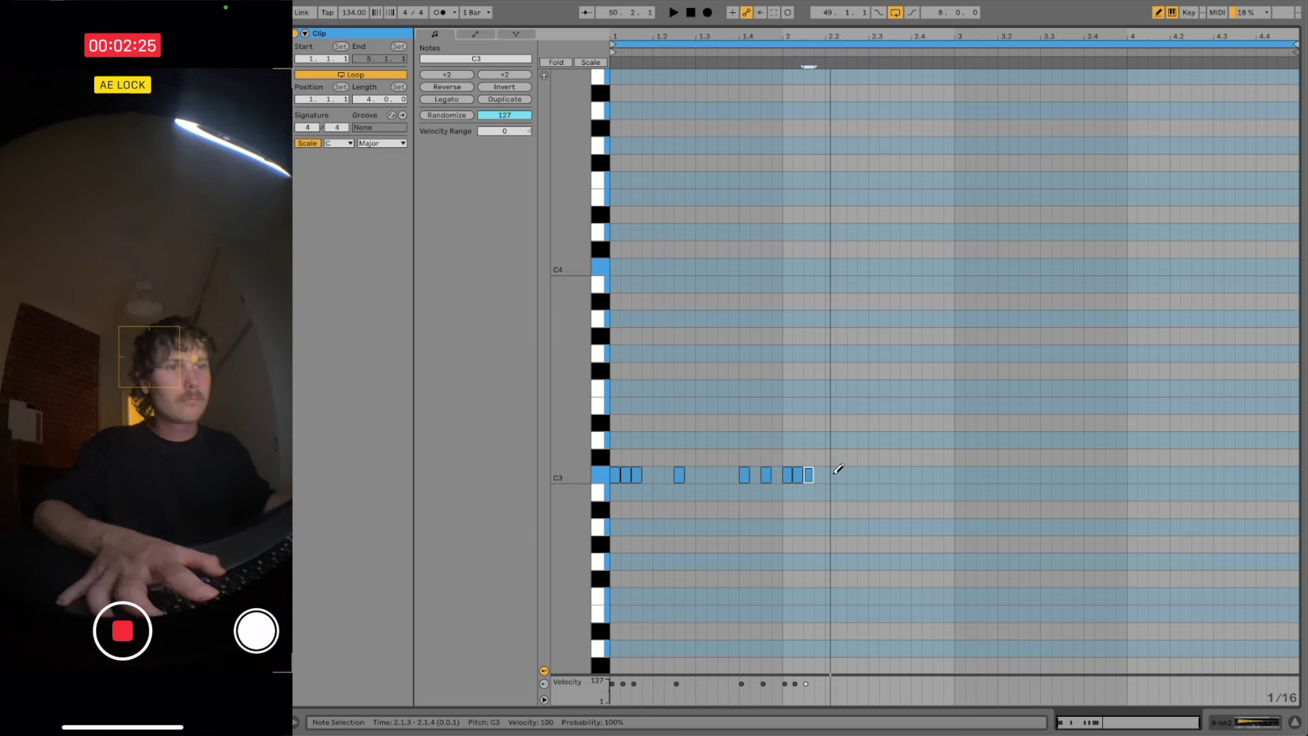
# - Lower the C3 note at 2.4.2 to velocity 1, and move it to 2.3.2 during playback
pyautogui.moveTo(924, 681); pyautogui.dragTo(923, 727)
pyautogui.press('space')
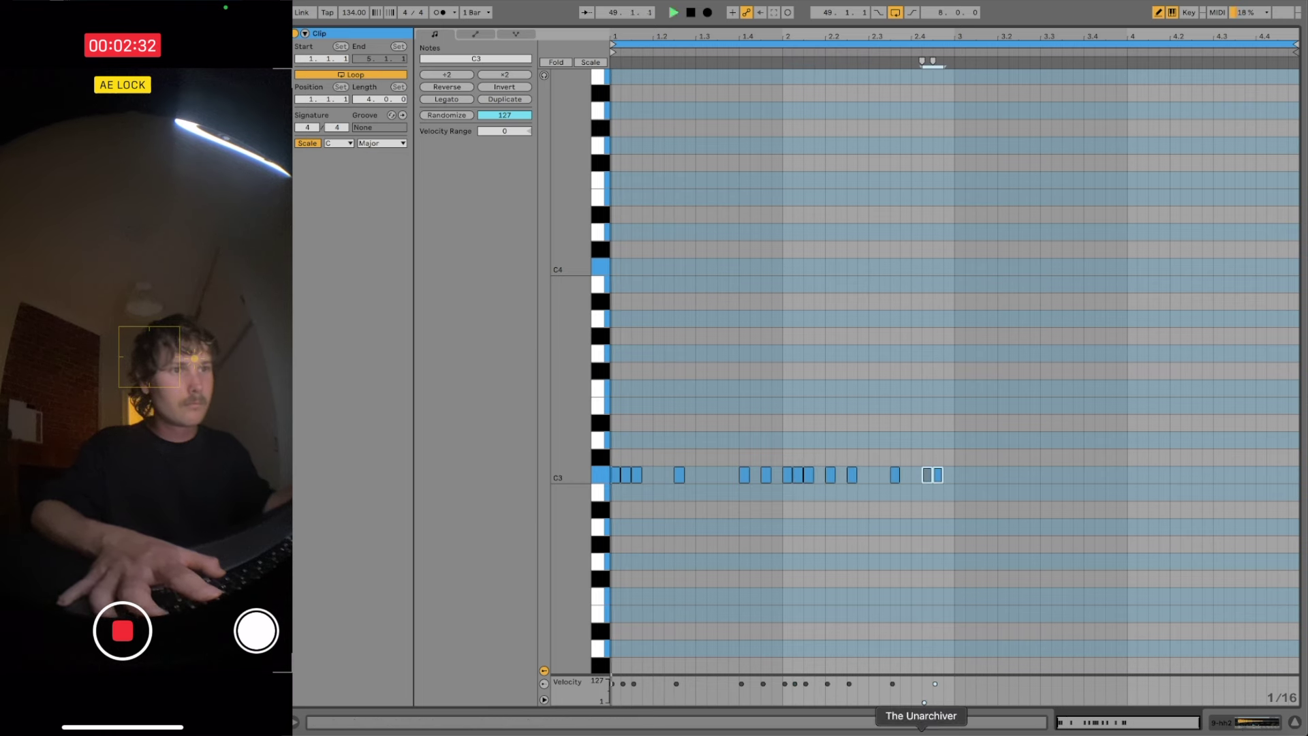
pyautogui.press('b')
pyautogui.click(930, 575)
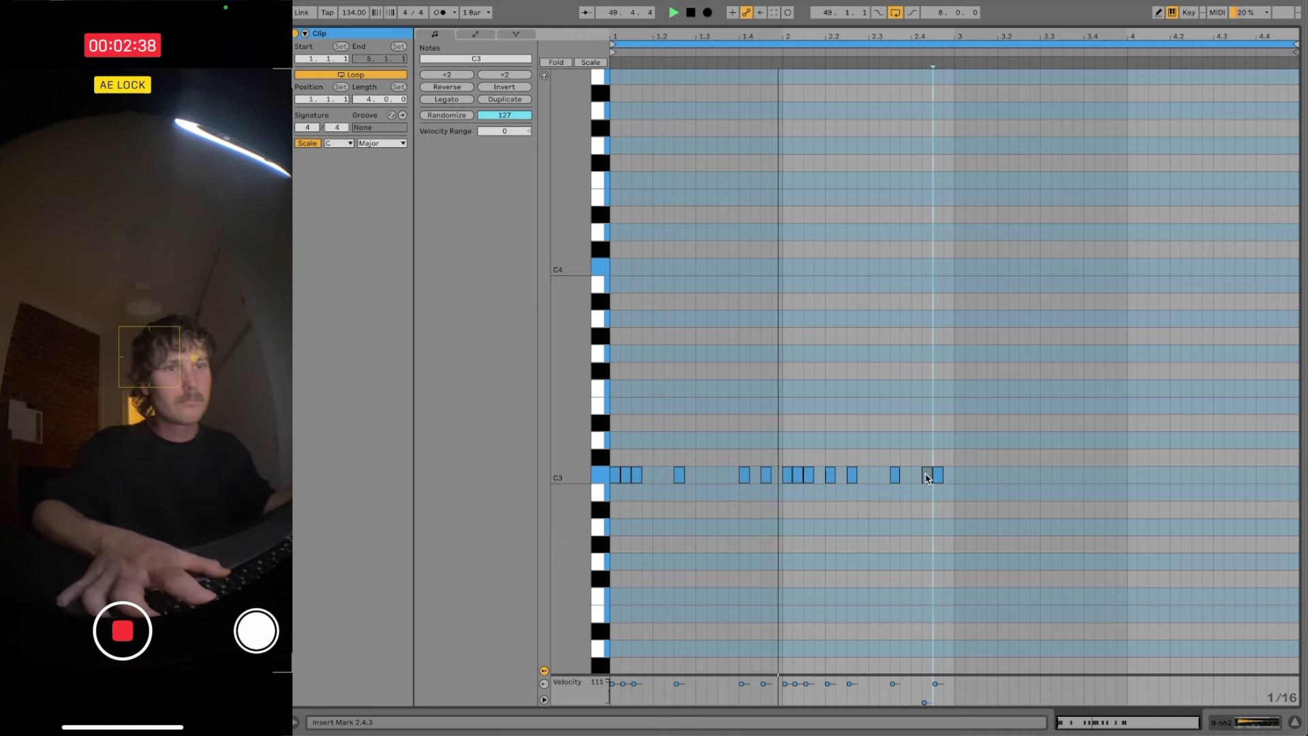
pyautogui.moveTo(927, 474); pyautogui.dragTo(885, 476)
pyautogui.click(934, 525)
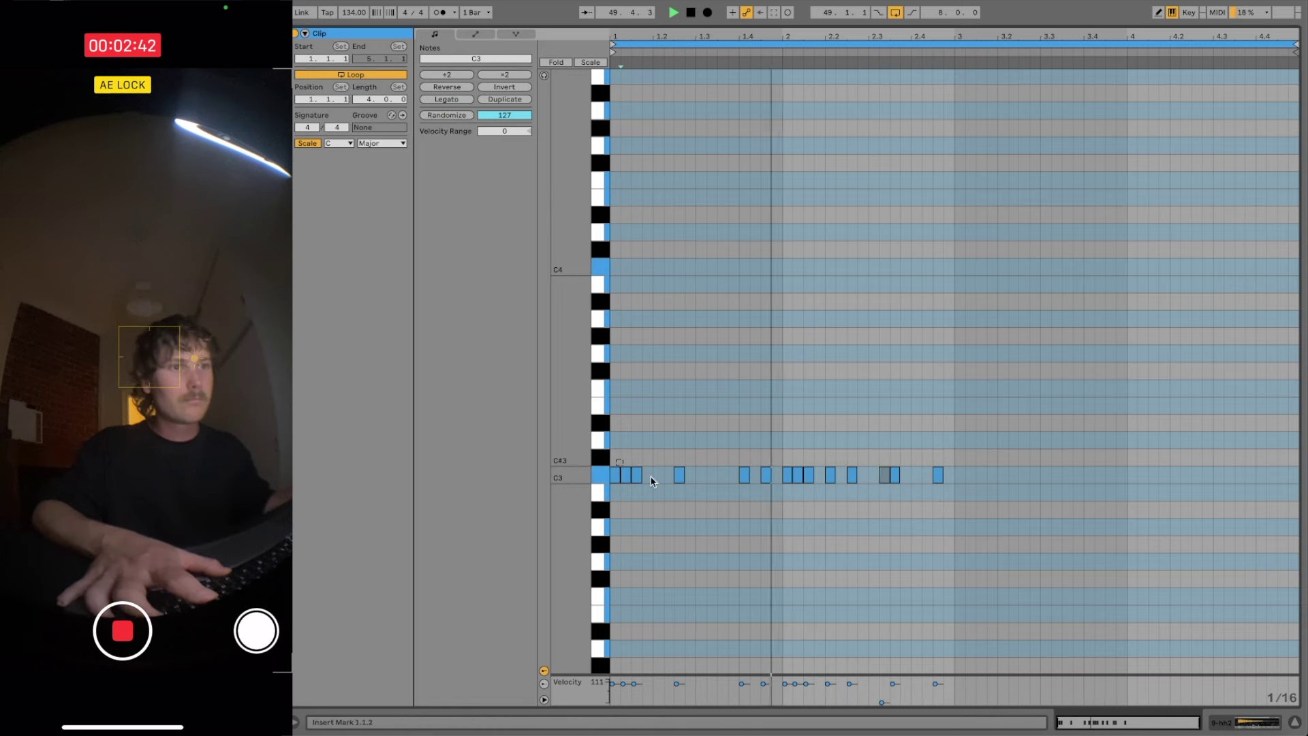
# - Duplicate the two-bar C3 pattern into bars 3 and 4, and delete the copied note at 3.1.2
pyautogui.moveTo(621, 462); pyautogui.dragTo(952, 567)
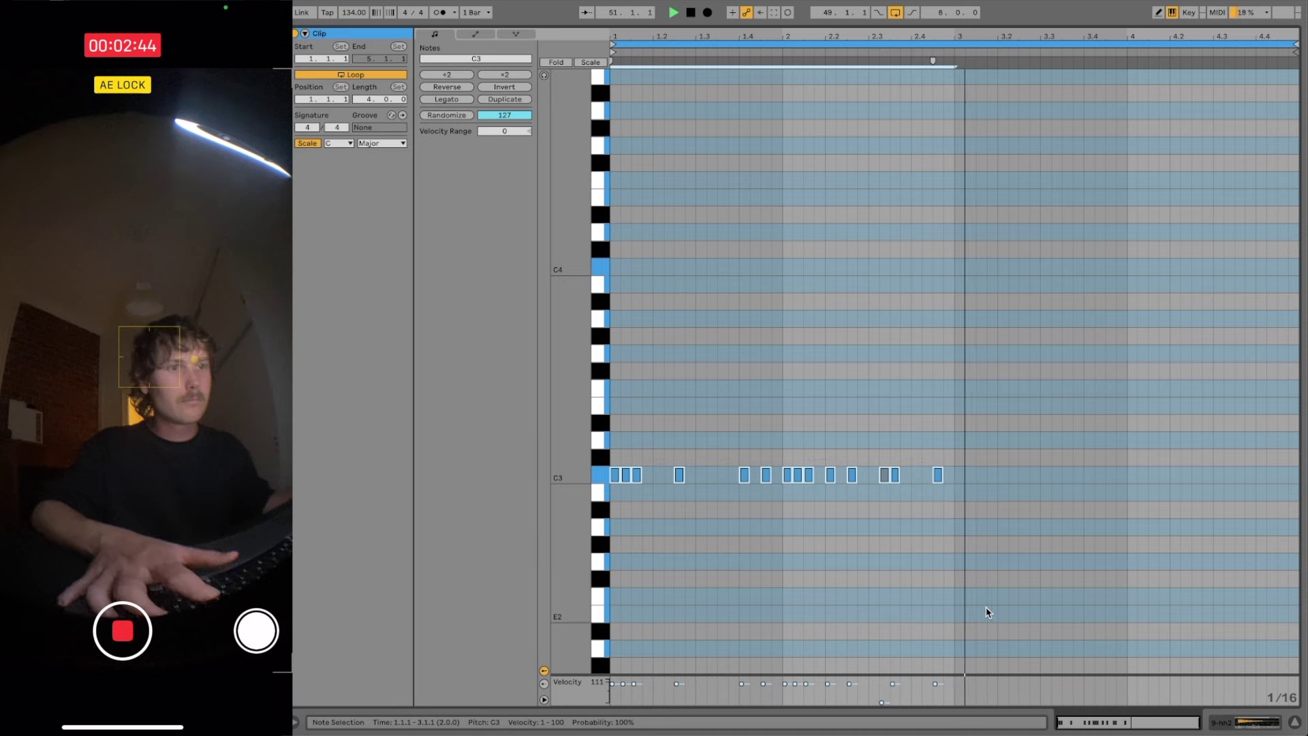
pyautogui.press('super+d')
pyautogui.click(1014, 626)
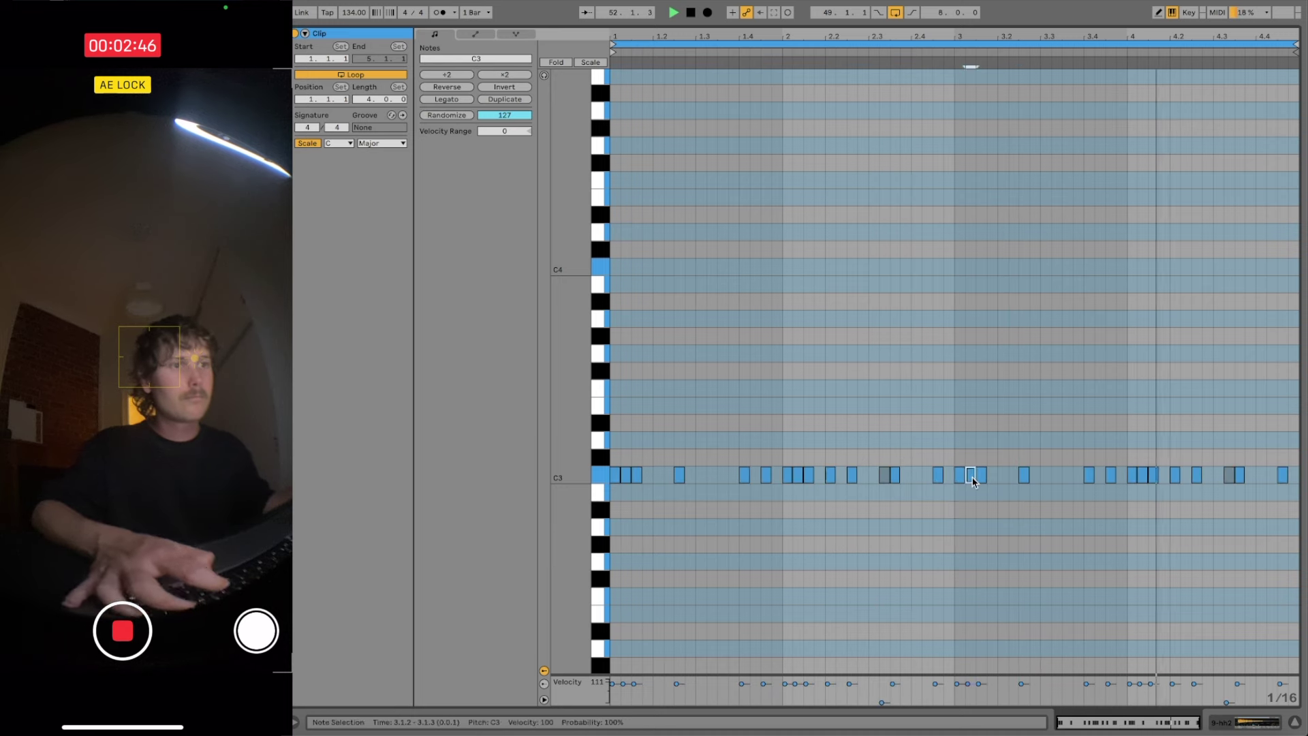
pyautogui.doubleClick(973, 476)
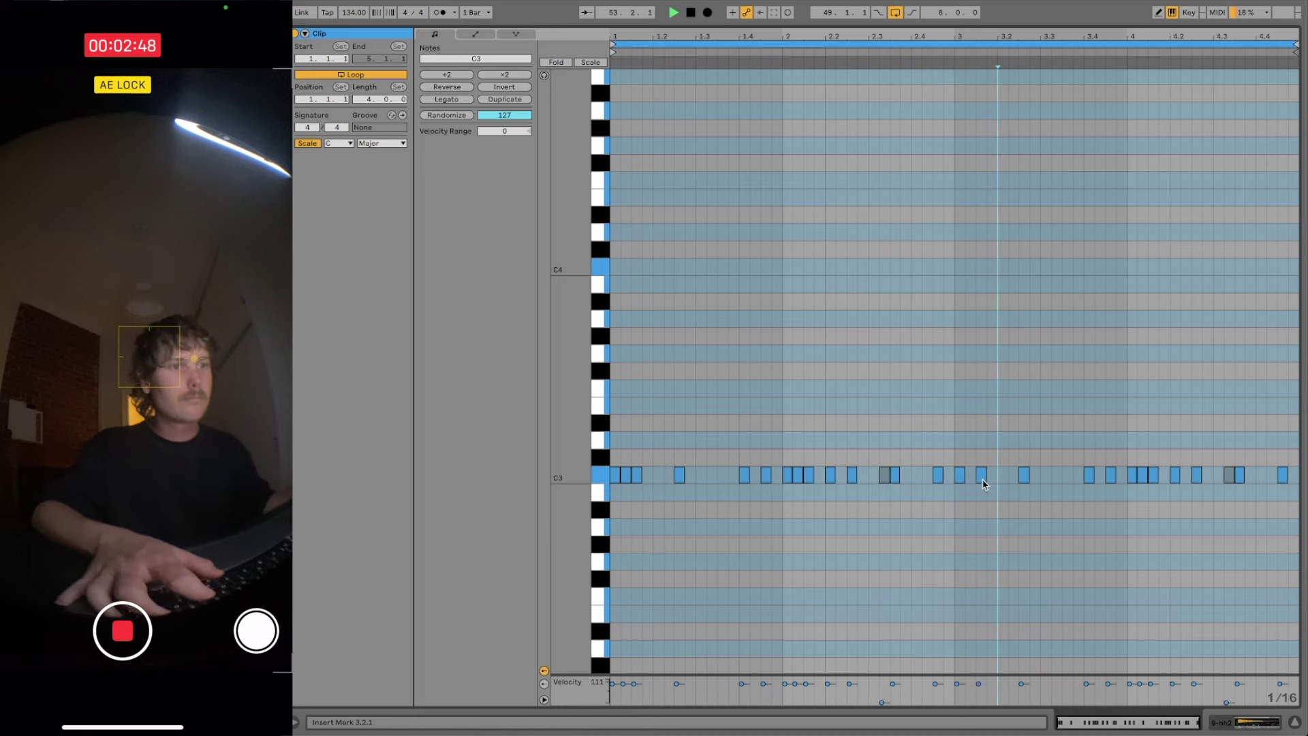
pyautogui.click(931, 506)
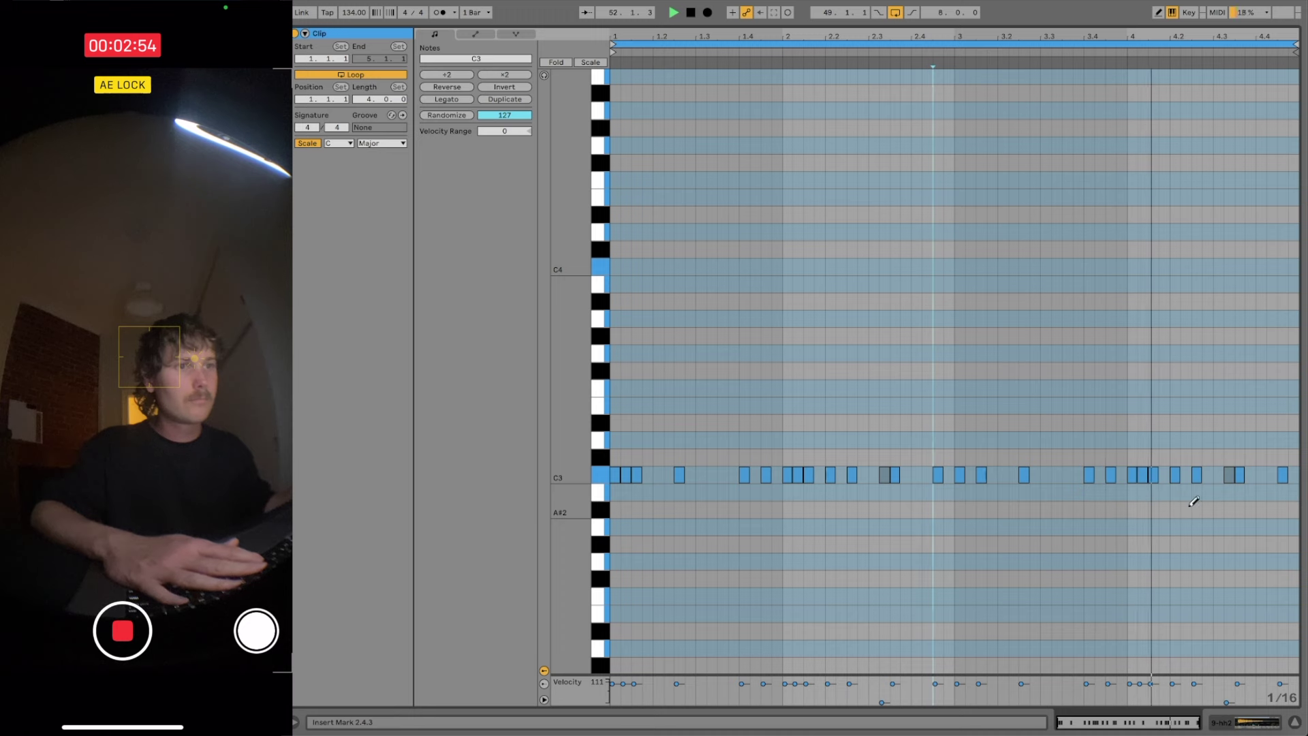
# - Draw a descending run of sixteenths on B2, A#2 and A2 from 4.3.2 to the clip end, at velocity 43
pyautogui.press('b')
pyautogui.press('b')
pyautogui.press('b')
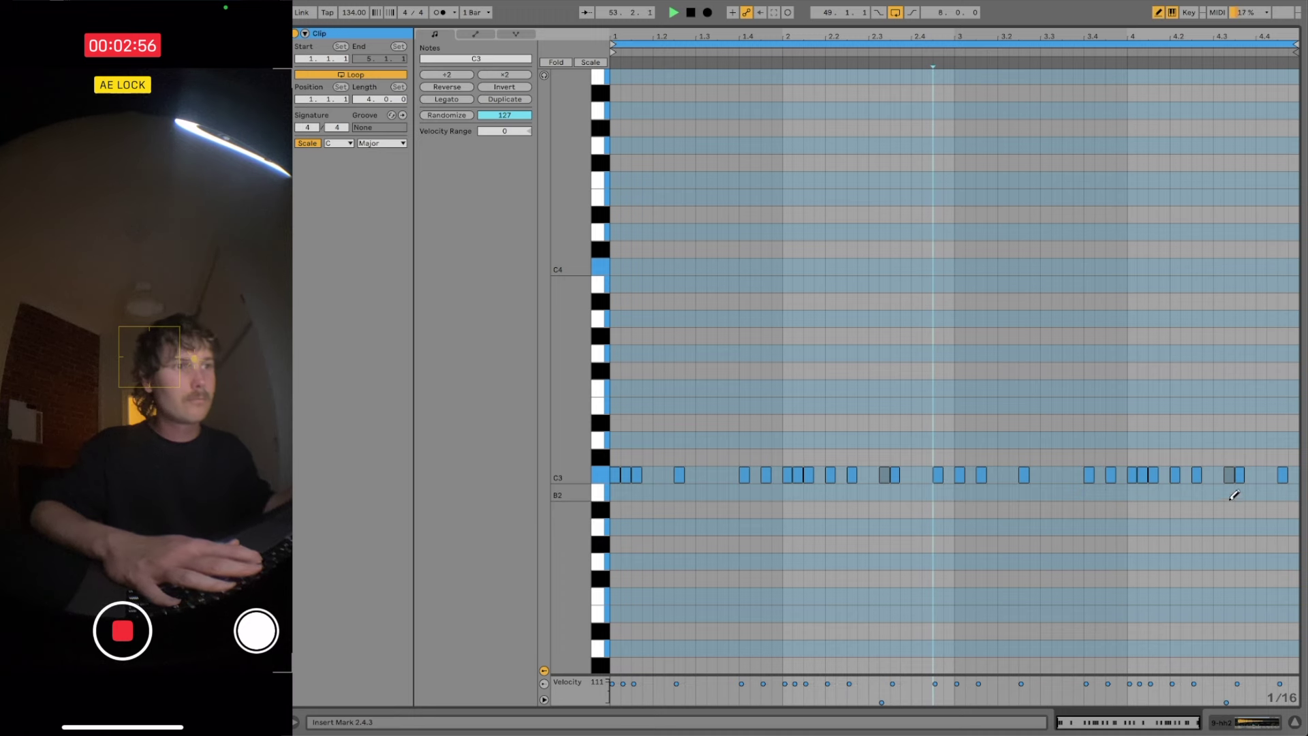
pyautogui.moveTo(1237, 492); pyautogui.dragTo(1292, 525)
pyautogui.press('b')
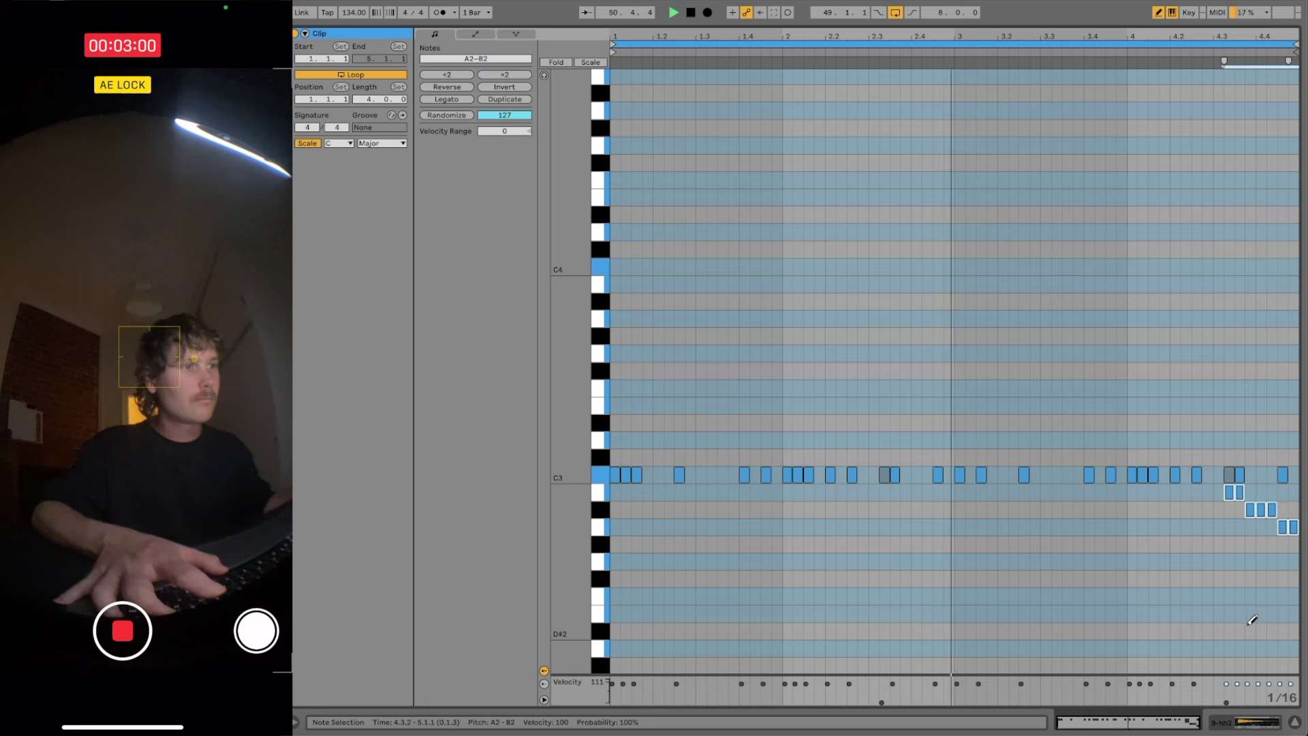
pyautogui.moveTo(1242, 690); pyautogui.dragTo(1242, 698)
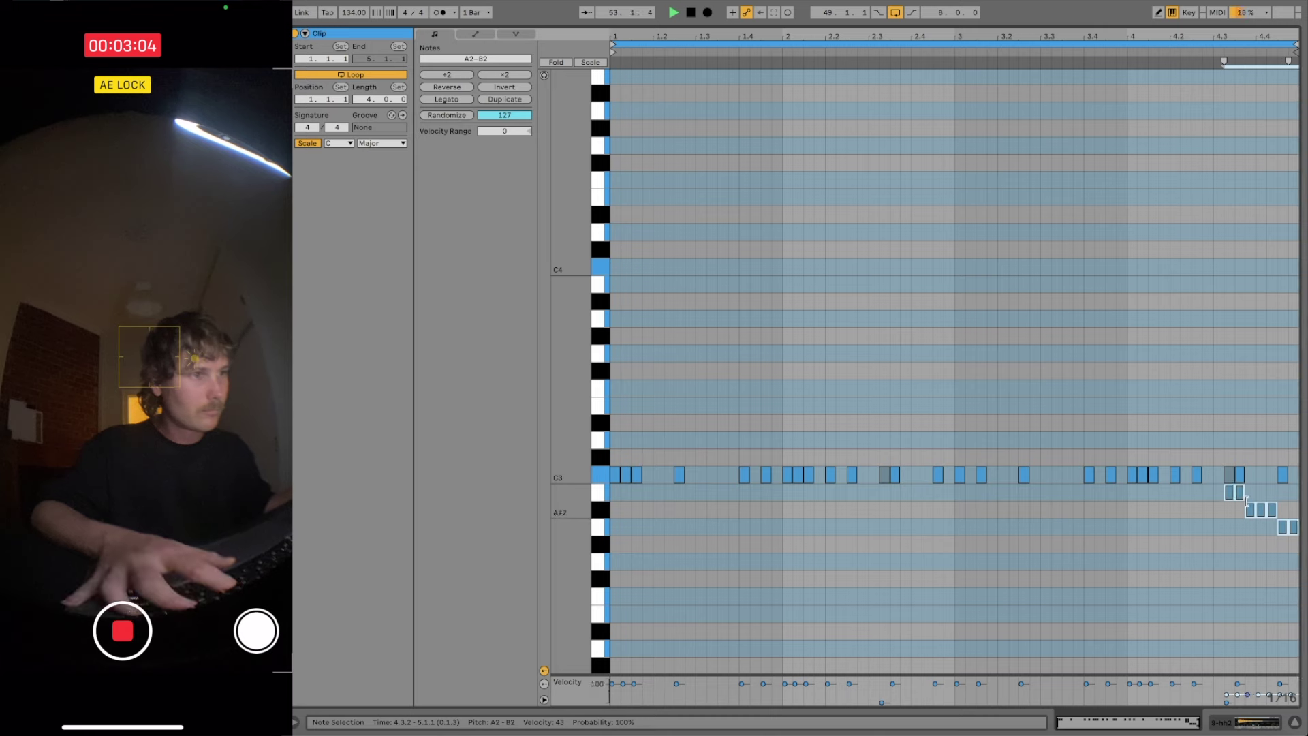
# - Compress the descending run to half its time, and add four A2 sixteenths from 4.4.1 at velocity 44
pyautogui.click(438, 75)
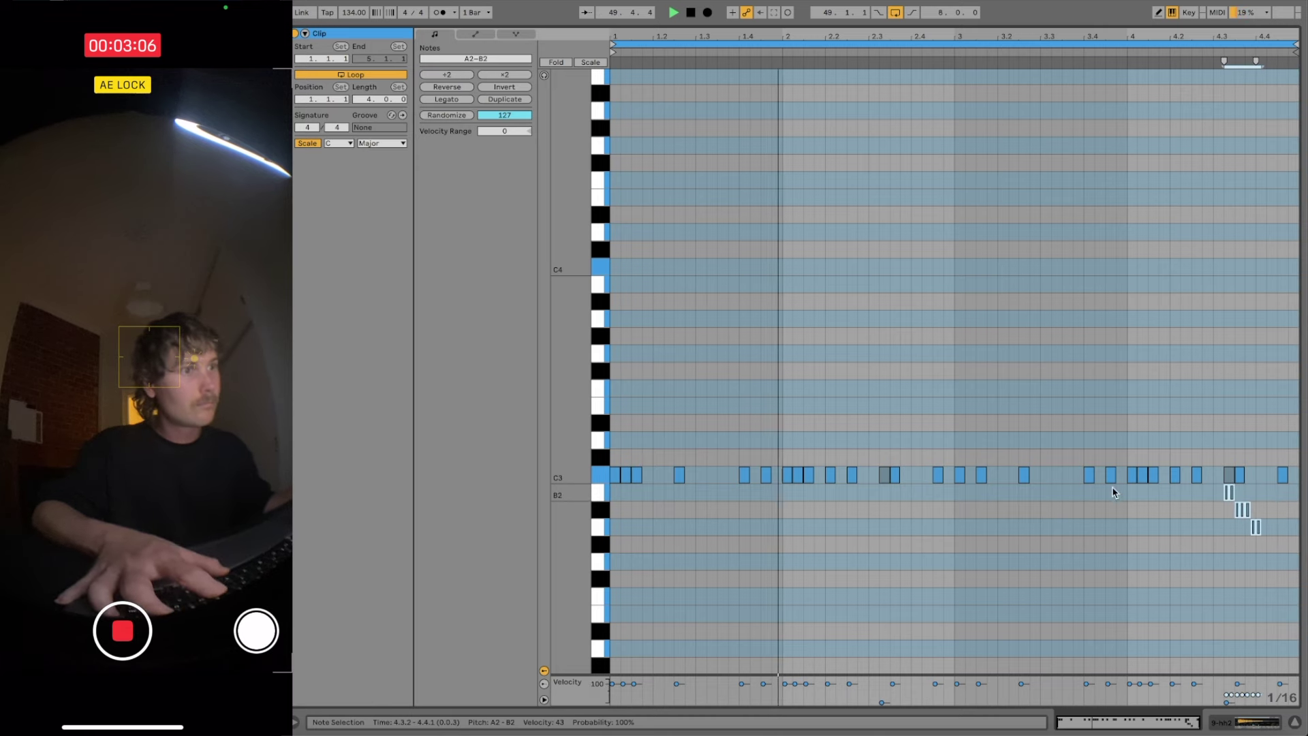
pyautogui.press('b')
pyautogui.moveTo(1263, 529); pyautogui.dragTo(1294, 529)
pyautogui.press('b')
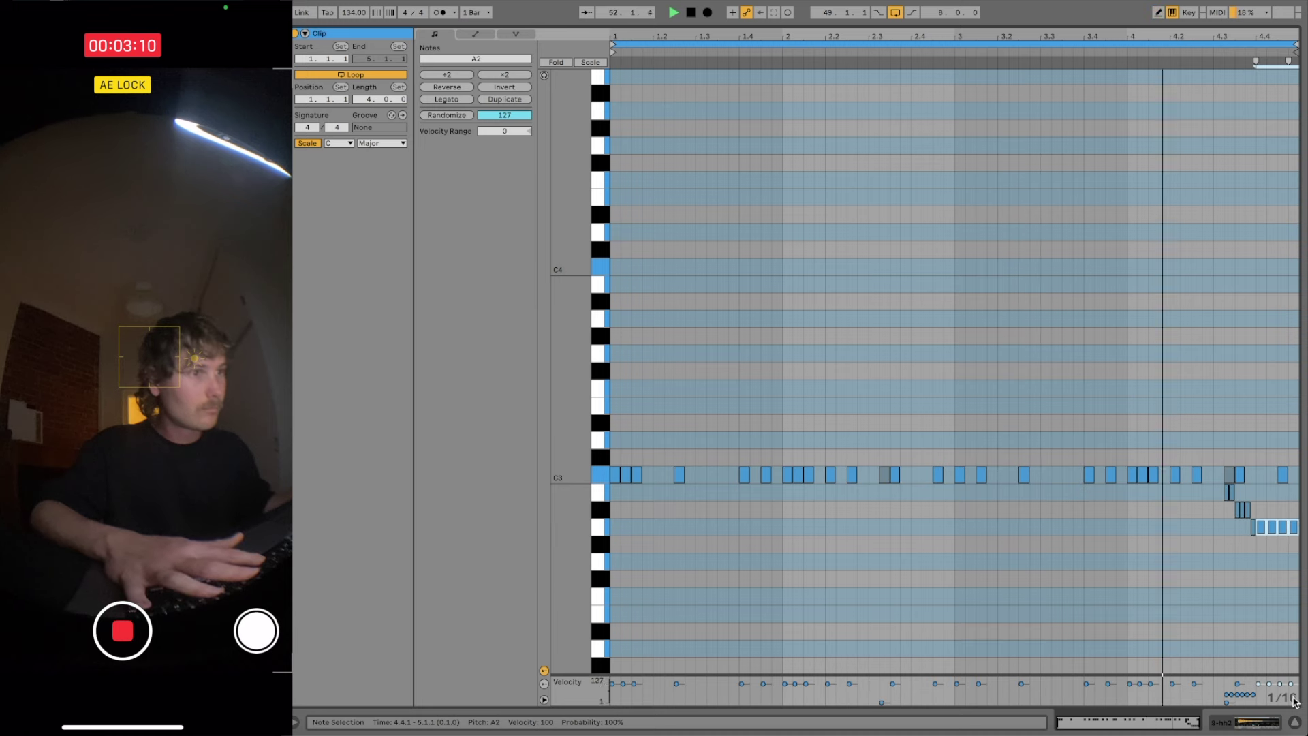
pyautogui.moveTo(1259, 684); pyautogui.dragTo(1259, 691)
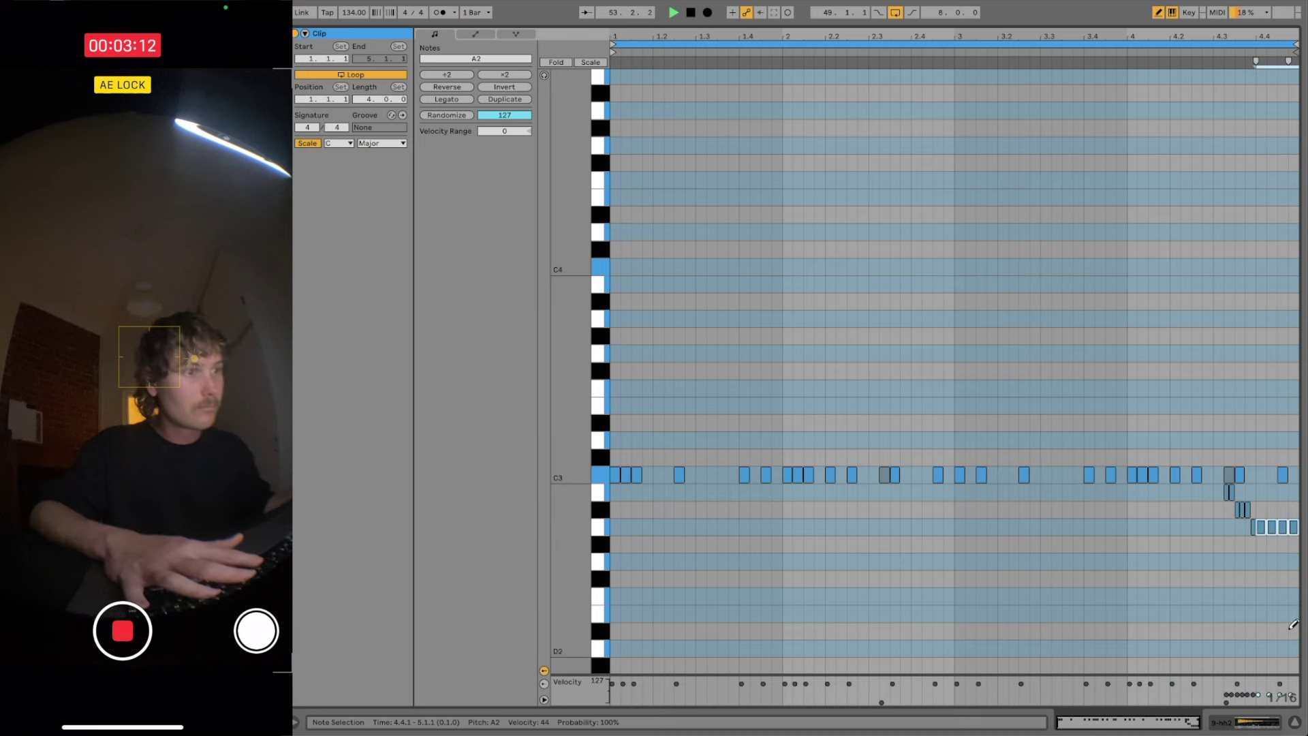
# - Select the four A2 sixteenths from 4.4.1 to the clip end and compress them to half their time
pyautogui.press('b')
pyautogui.click(1276, 593)
pyautogui.click(1262, 527)
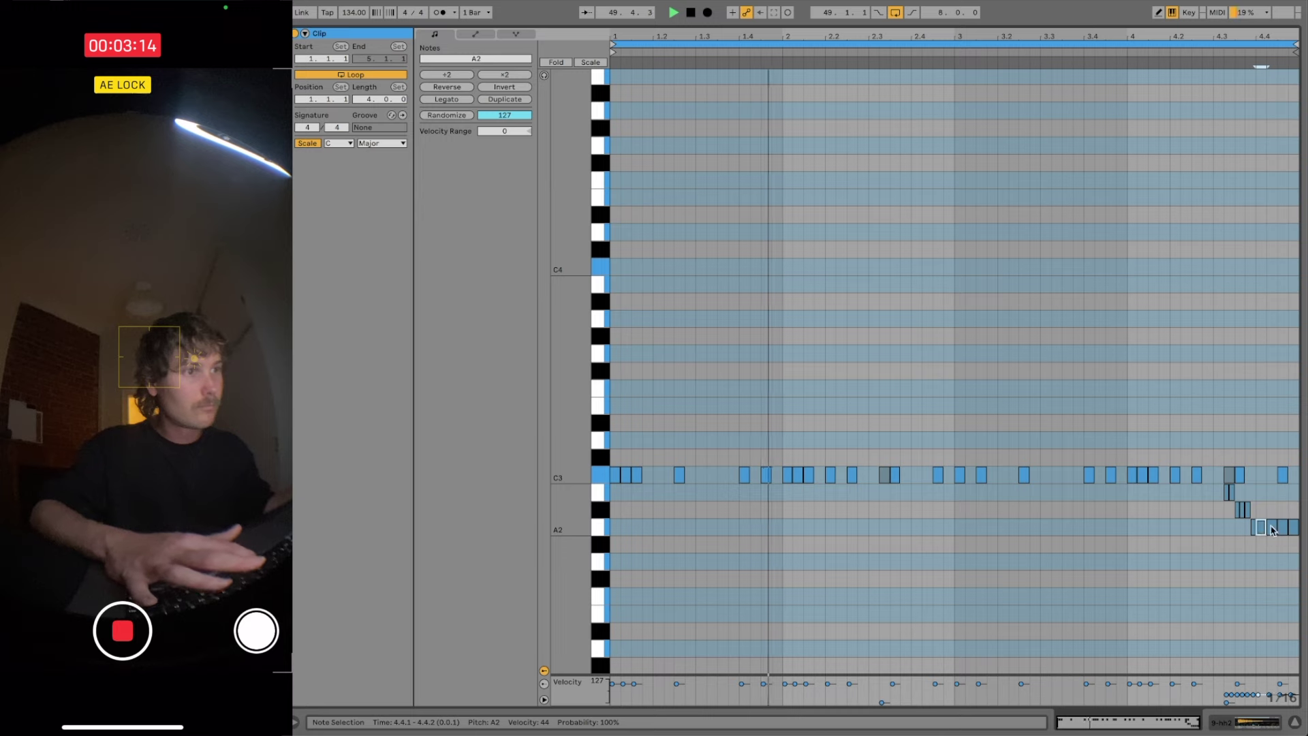
pyautogui.keyDown('shift'); pyautogui.click(1284, 528); pyautogui.keyUp('shift')
pyautogui.keyDown('shift'); pyautogui.click(1294, 529); pyautogui.keyUp('shift')
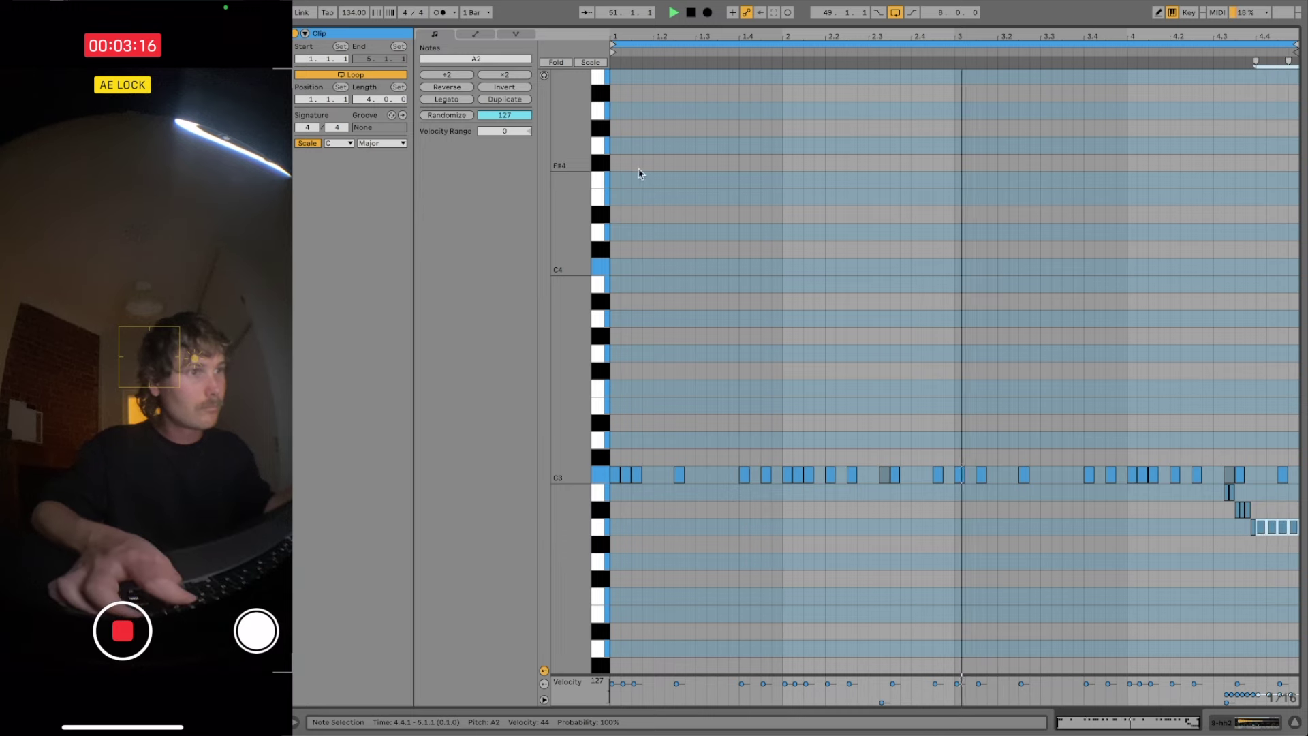
pyautogui.click(447, 74)
# - Duplicate the four-bar hh2 clip in the arrangement to 53.1.1
pyautogui.click(1201, 342)
pyautogui.hotkey('shift', 'Tab')
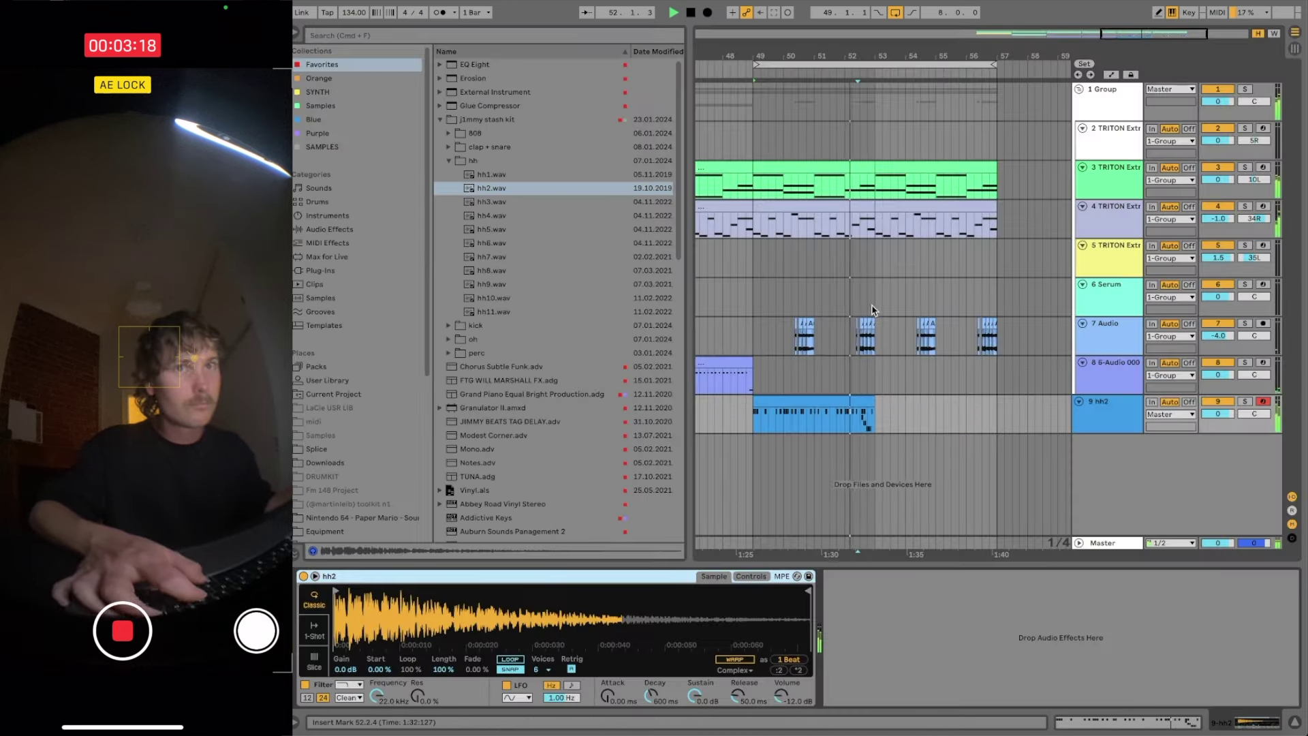
pyautogui.press('super+d')
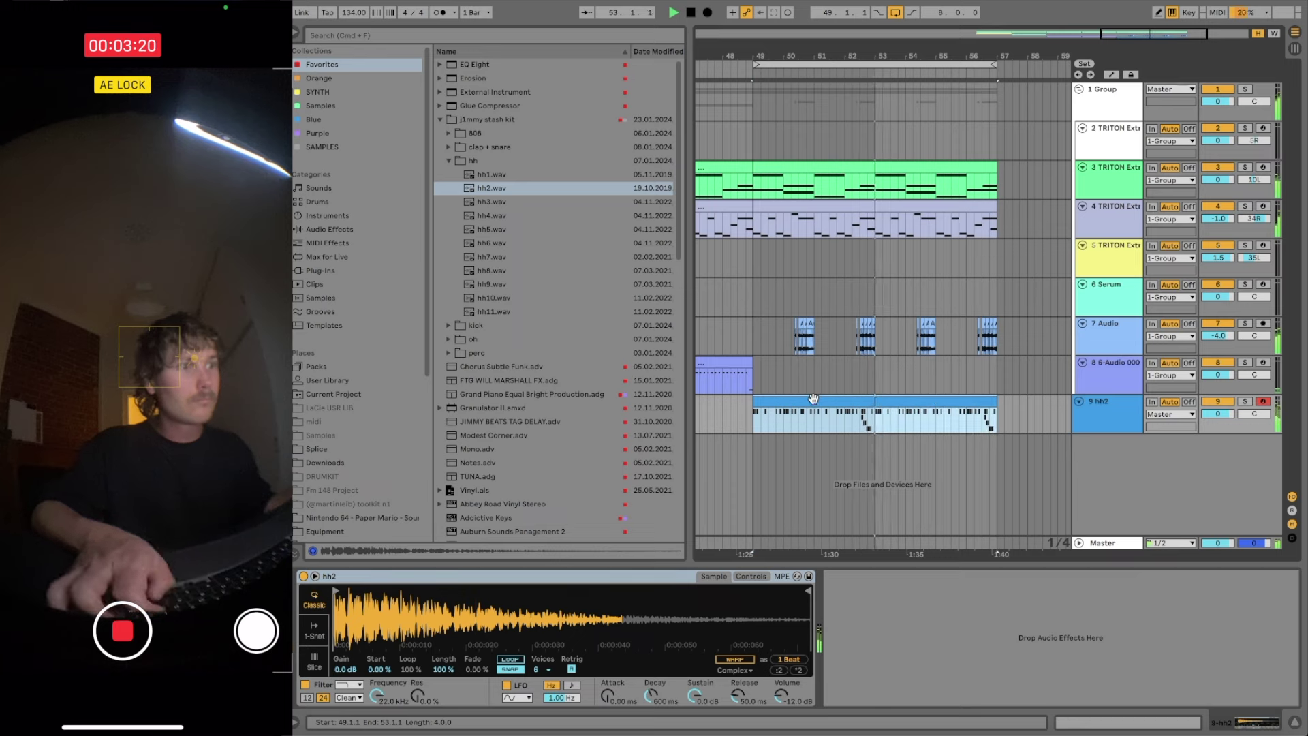
# - Delete the fast B2 to A2 run and the C3 note at 4.4.3 from the second hh2 clip
pyautogui.click(964, 417)
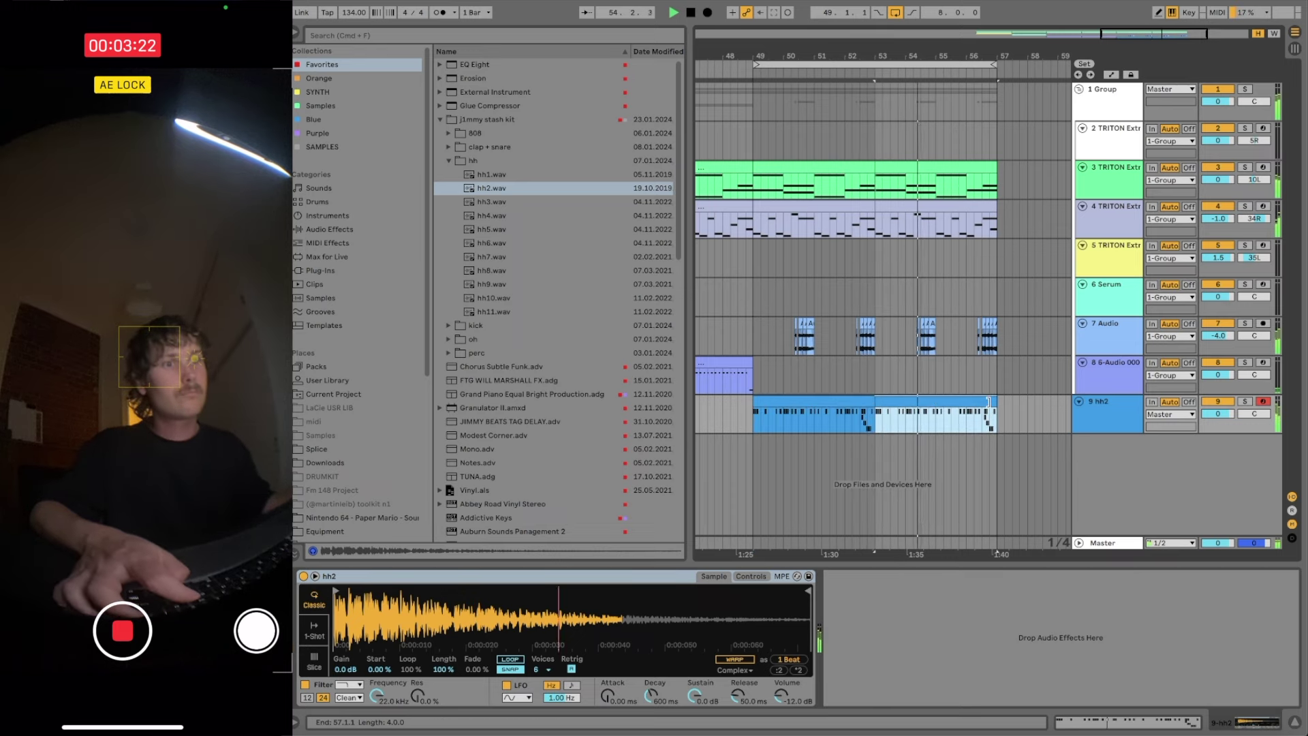
pyautogui.press('Tab')
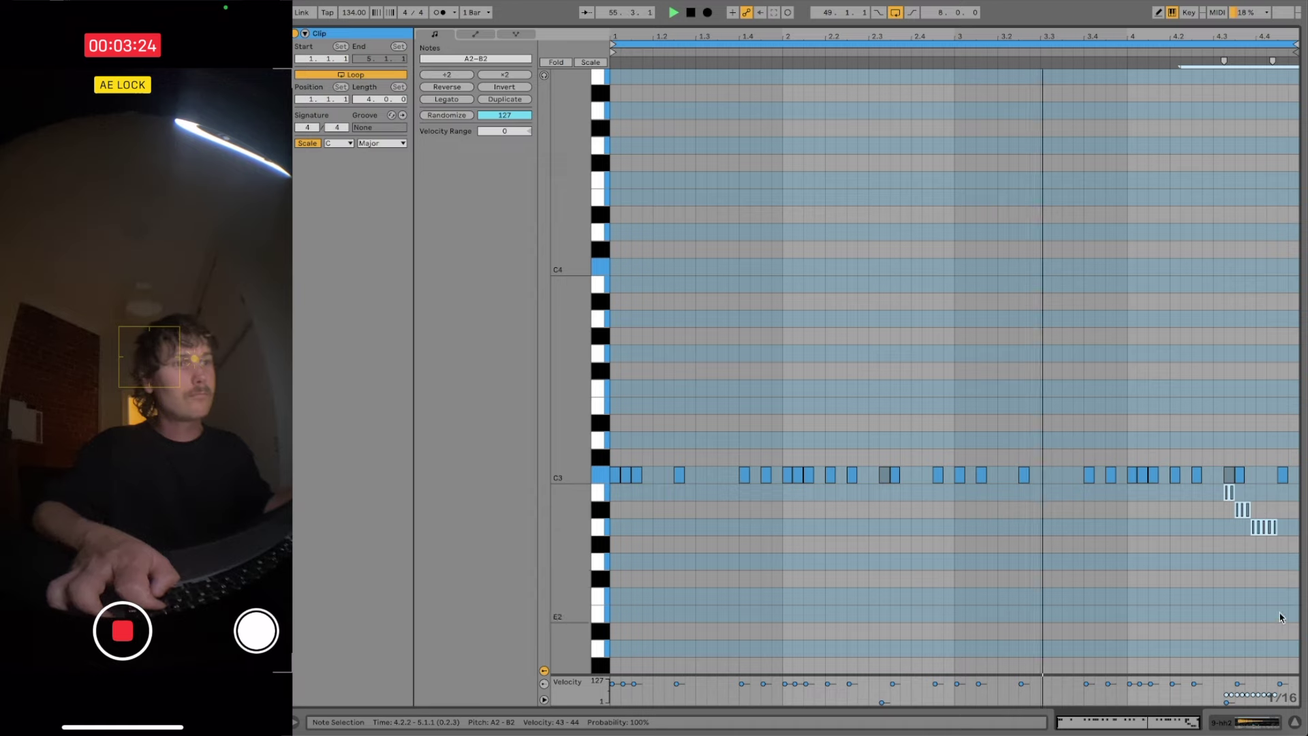
pyautogui.doubleClick(1283, 475)
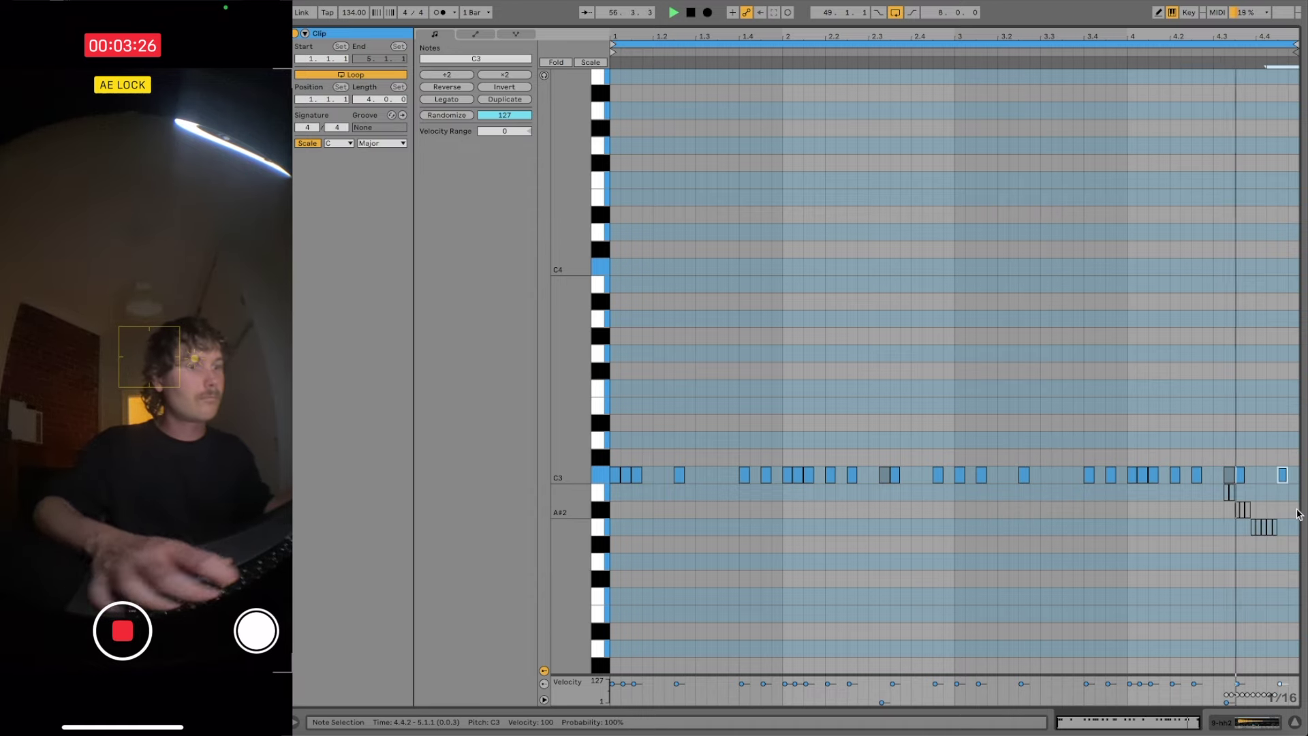
pyautogui.press('Tab')
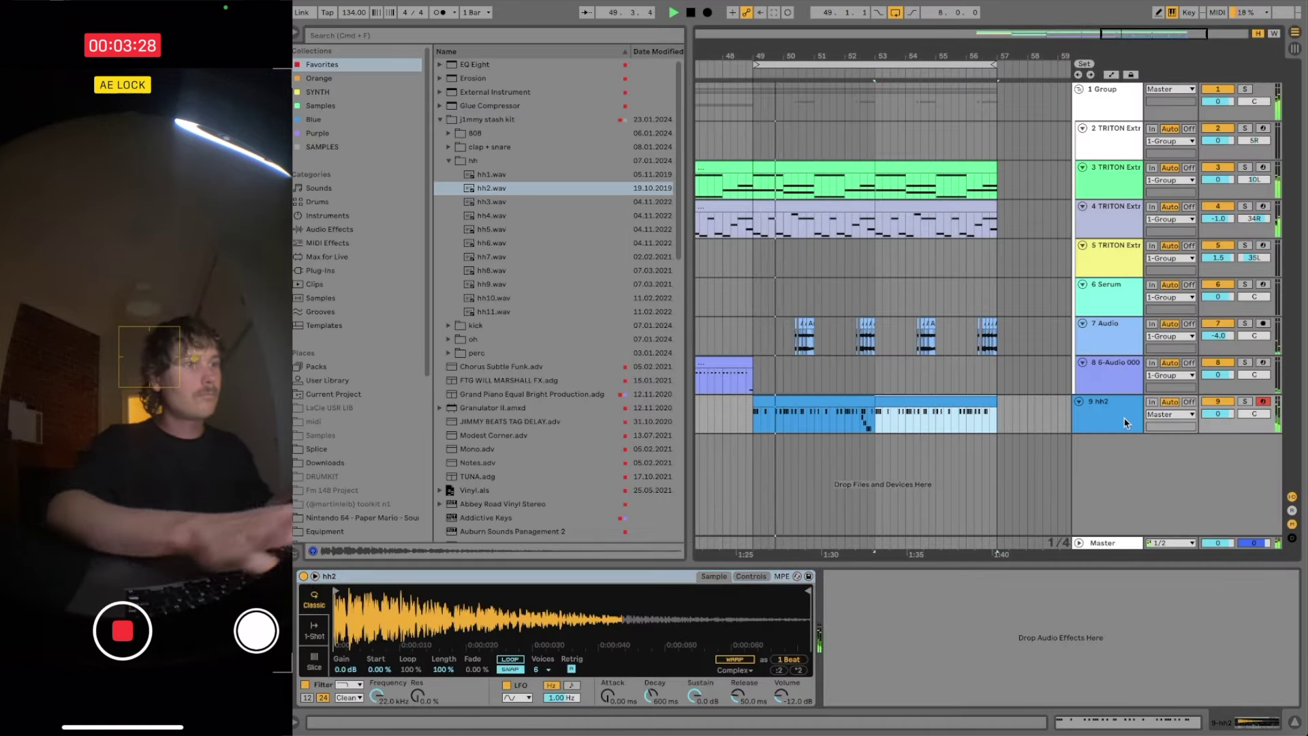
# - Insert a MIDI track below hh2, and audition snares from the clap + snare folder to load snare3.wav onto it
pyautogui.click(1124, 422)
pyautogui.press('super+shift+t')
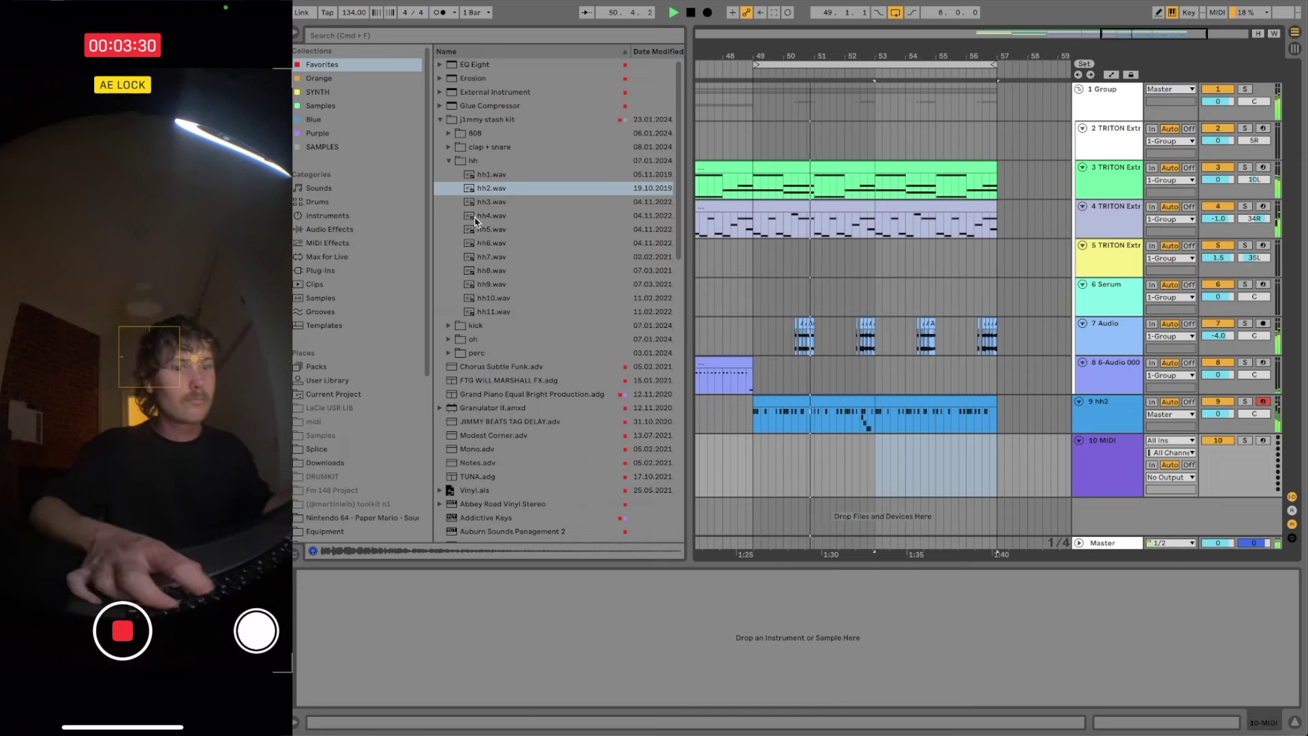
pyautogui.click(482, 148)
pyautogui.click(498, 298)
pyautogui.click(505, 339)
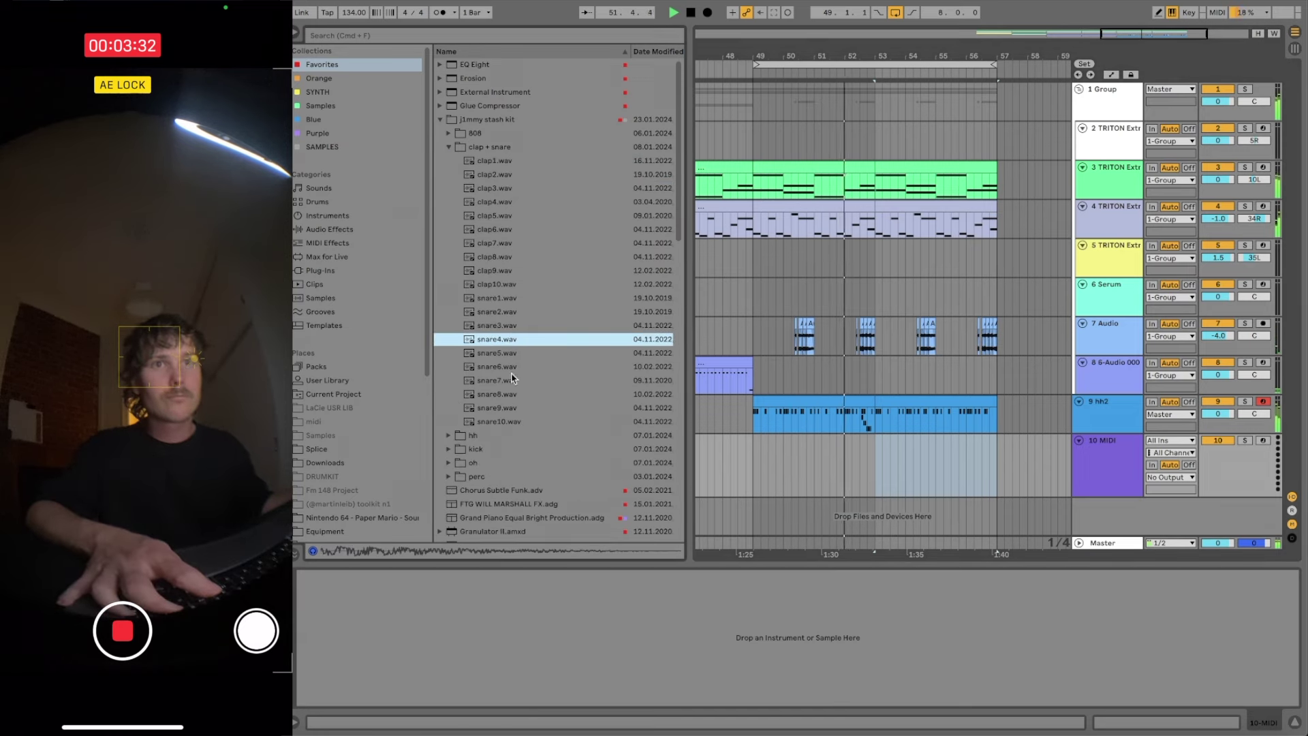
pyautogui.click(498, 326)
pyautogui.click(498, 354)
pyautogui.click(489, 327)
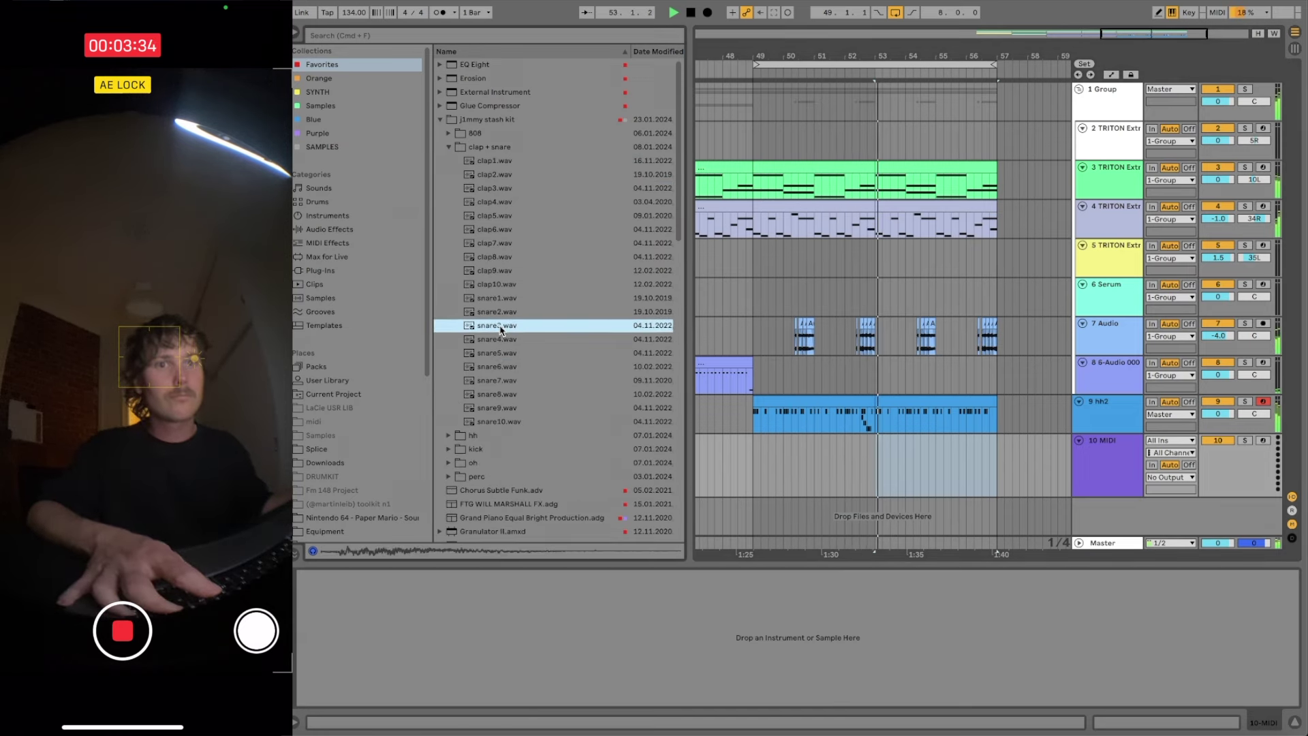
pyautogui.press('Return')
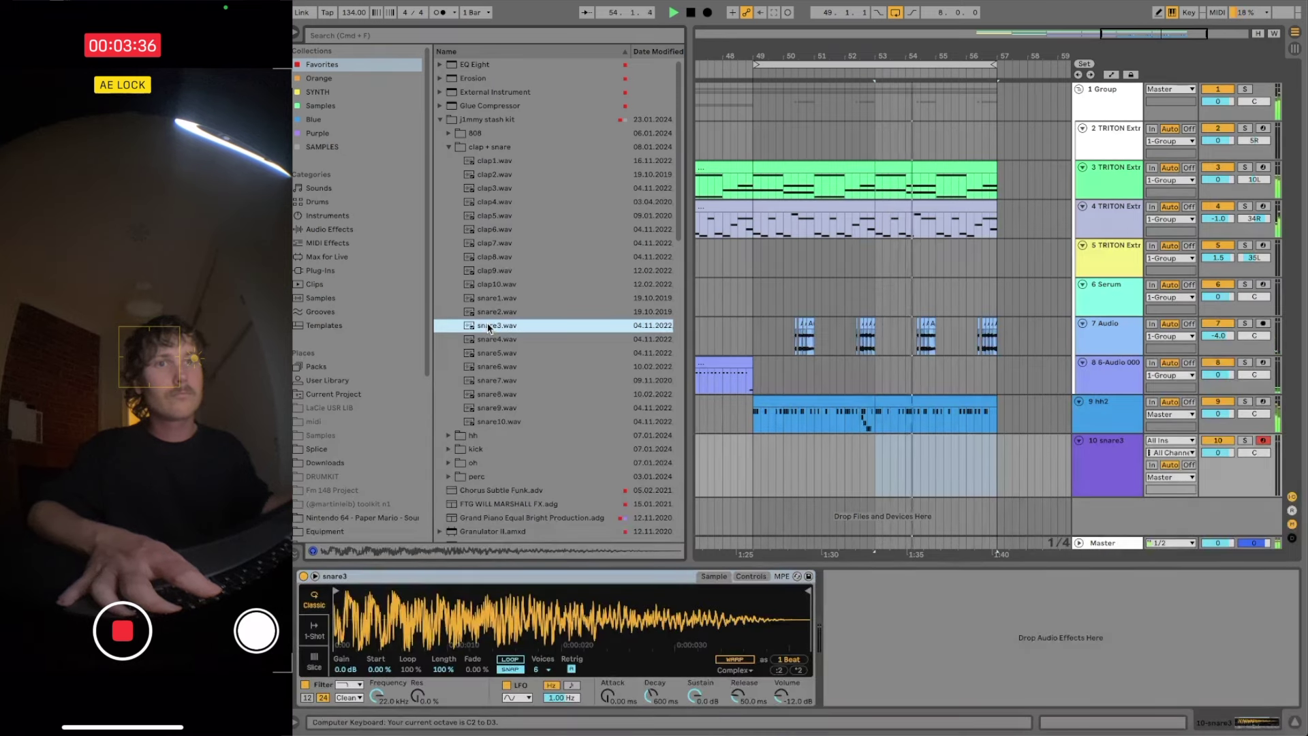
# - Raise the computer keyboard by one octave, and capture the played snare notes as a MIDI clip on the snare3 track
pyautogui.press('x')
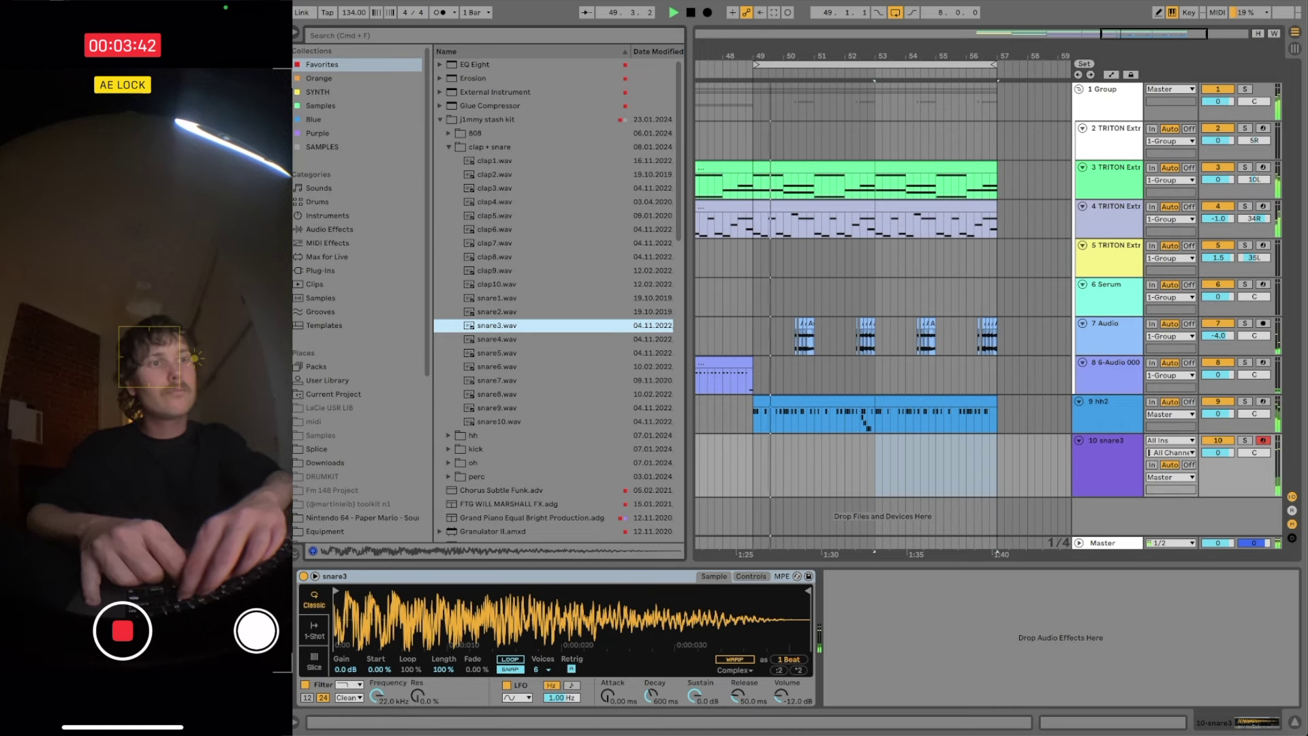
pyautogui.press('shift+super+c')
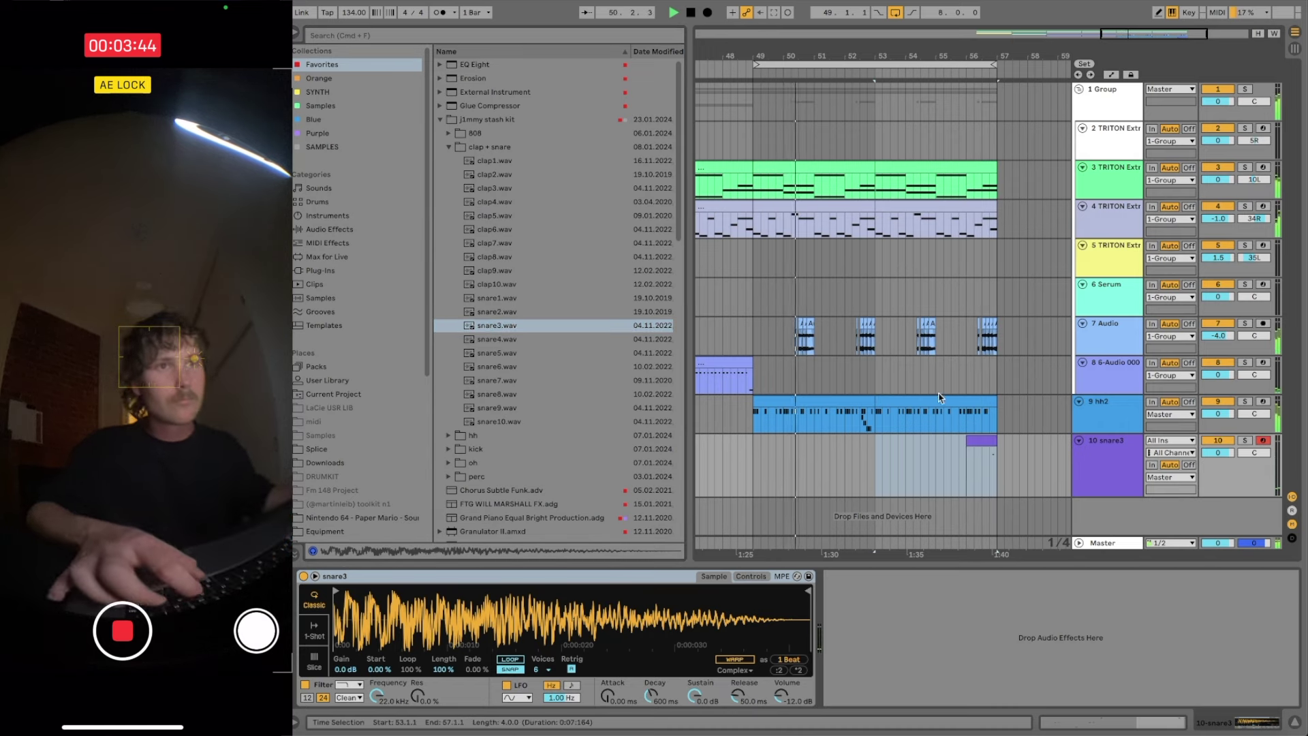
pyautogui.click(973, 458)
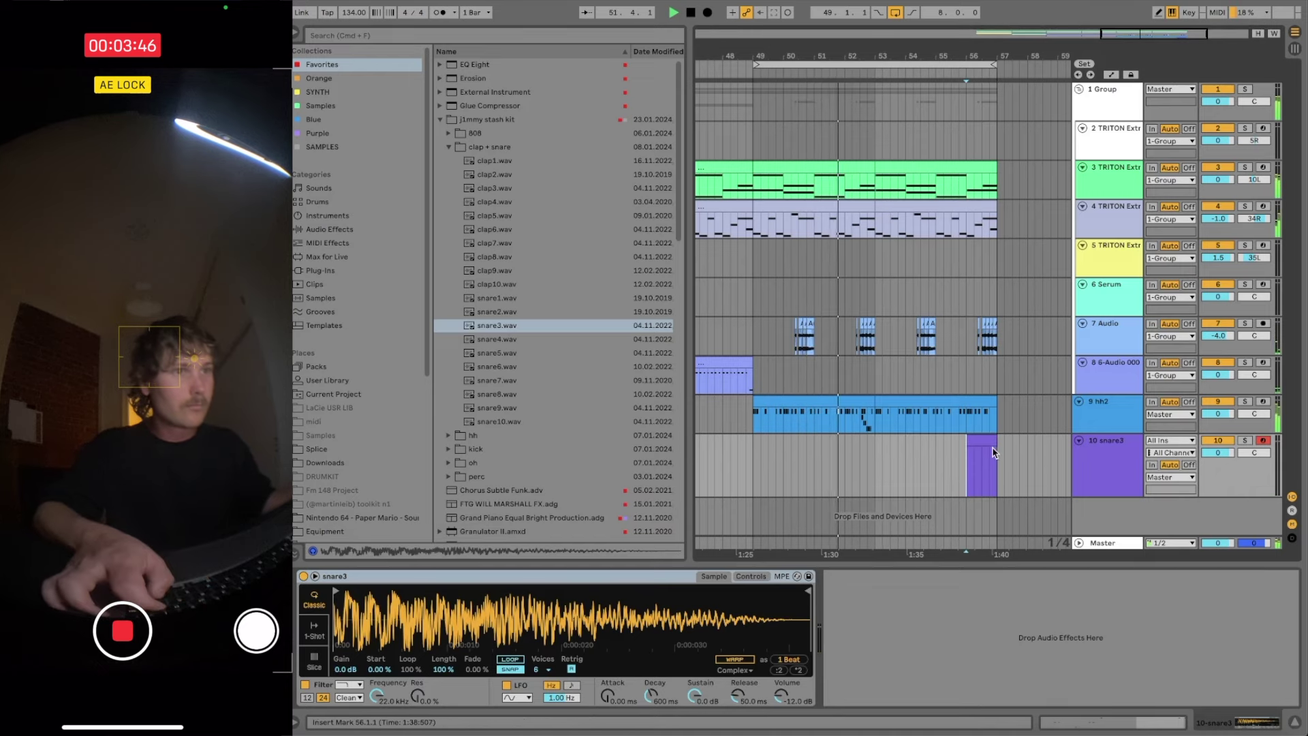
# - Open the snare3 clip at bar 56, shift its C3 note to 3.4.3 and place a copy at 3.4.1
pyautogui.doubleClick(993, 450)
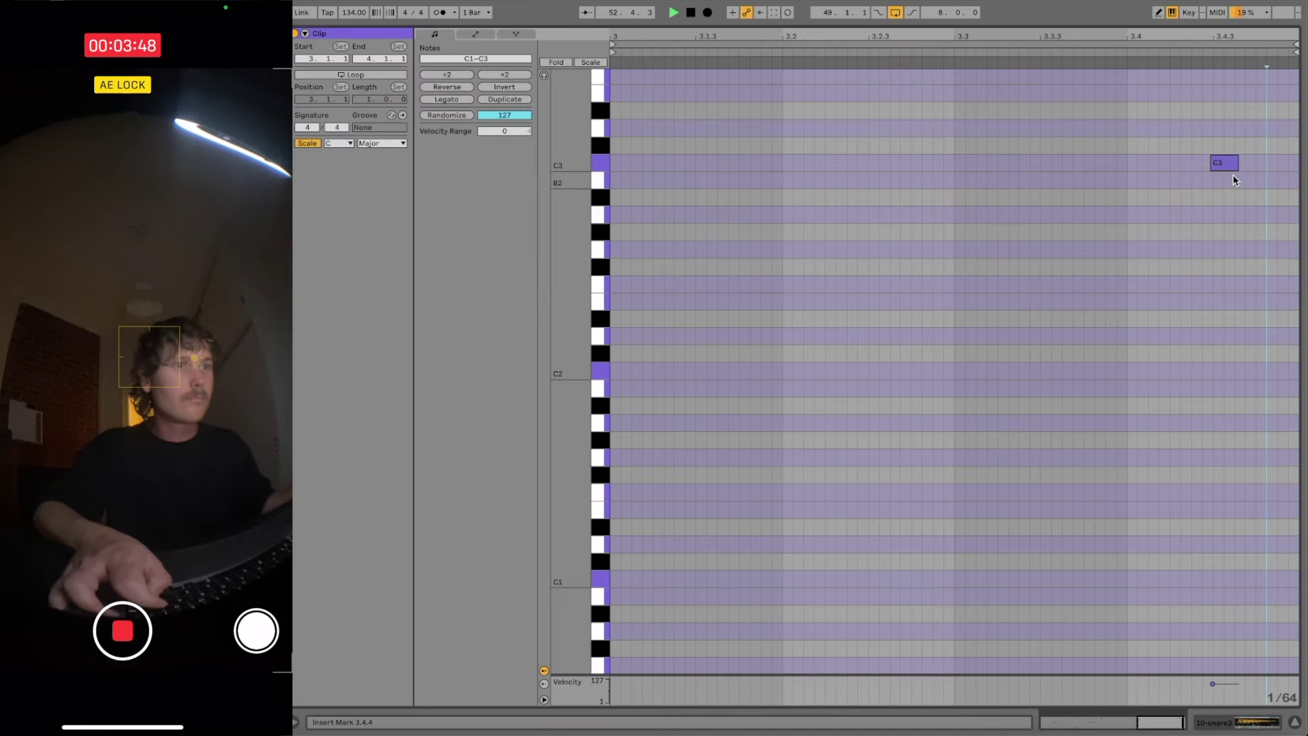
pyautogui.click(1229, 163)
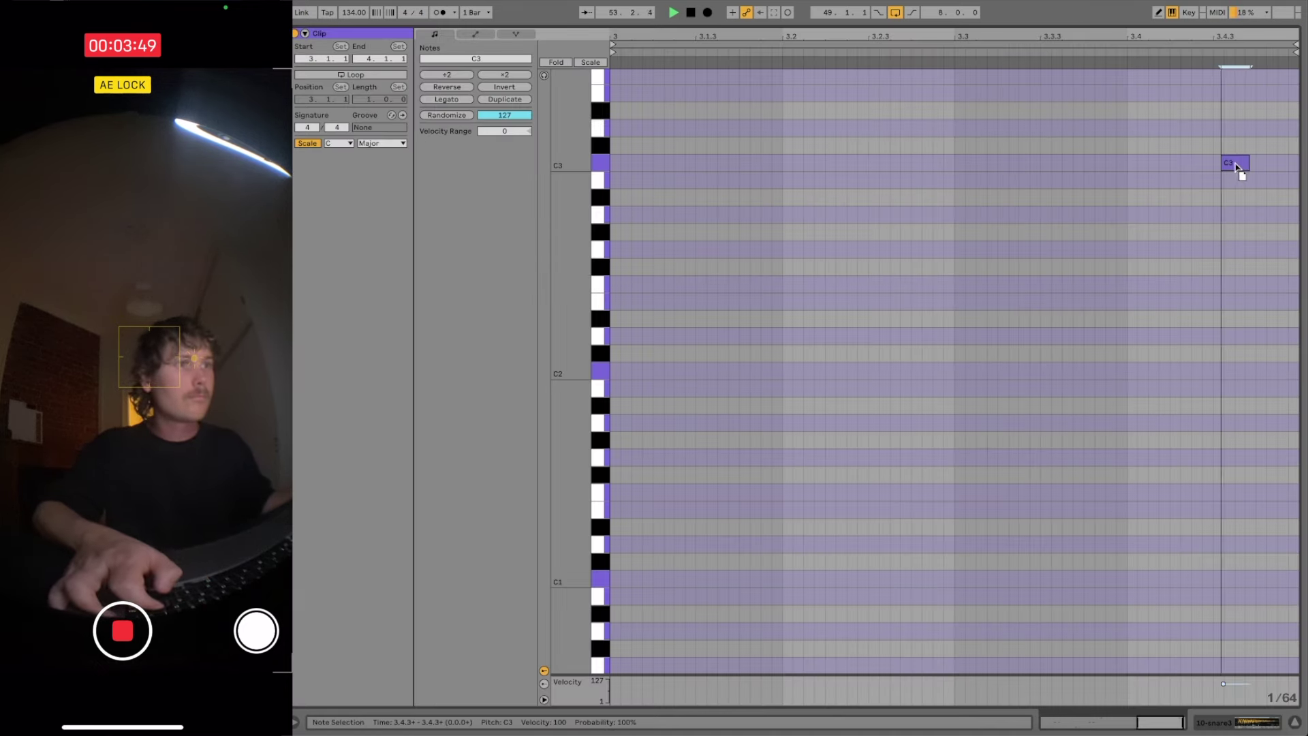
pyautogui.click(1135, 163)
pyautogui.click(1207, 198)
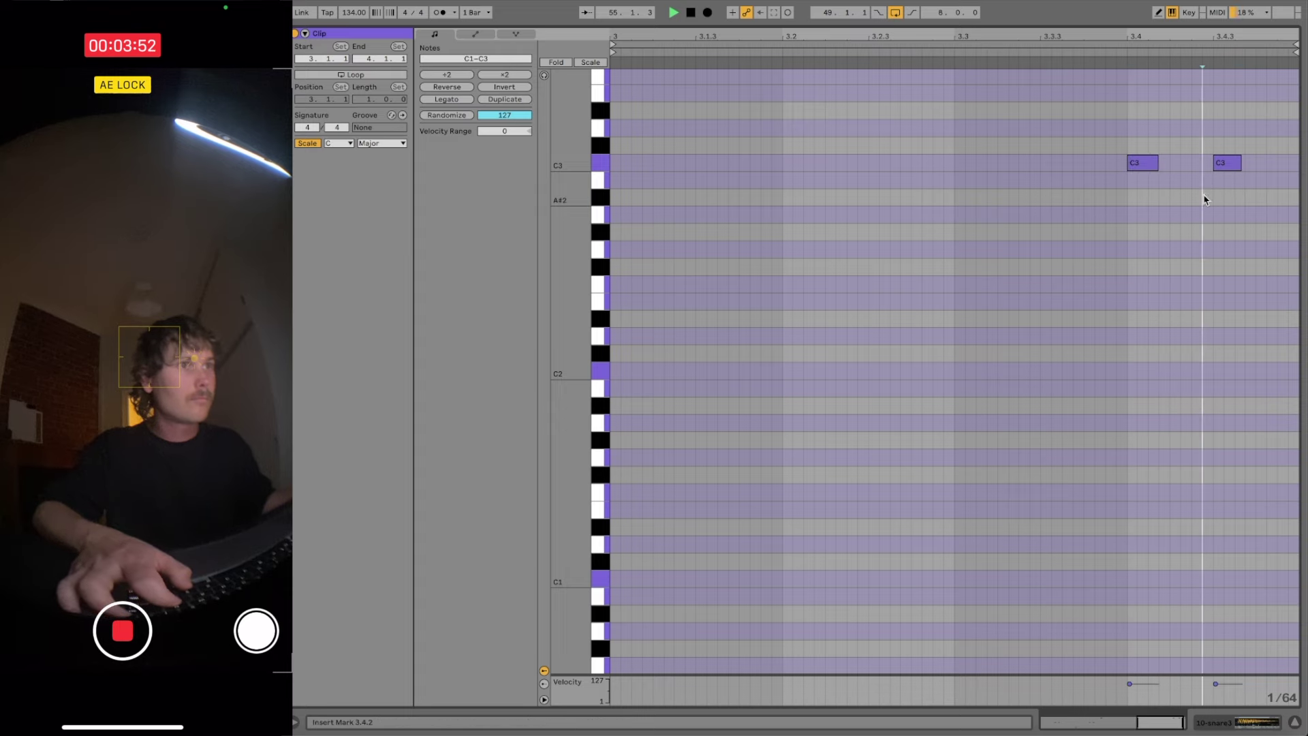
# - Insert a MIDI track below snare3 in the arrangement and colour it white
pyautogui.press('super+alt+e')
pyautogui.click(987, 440)
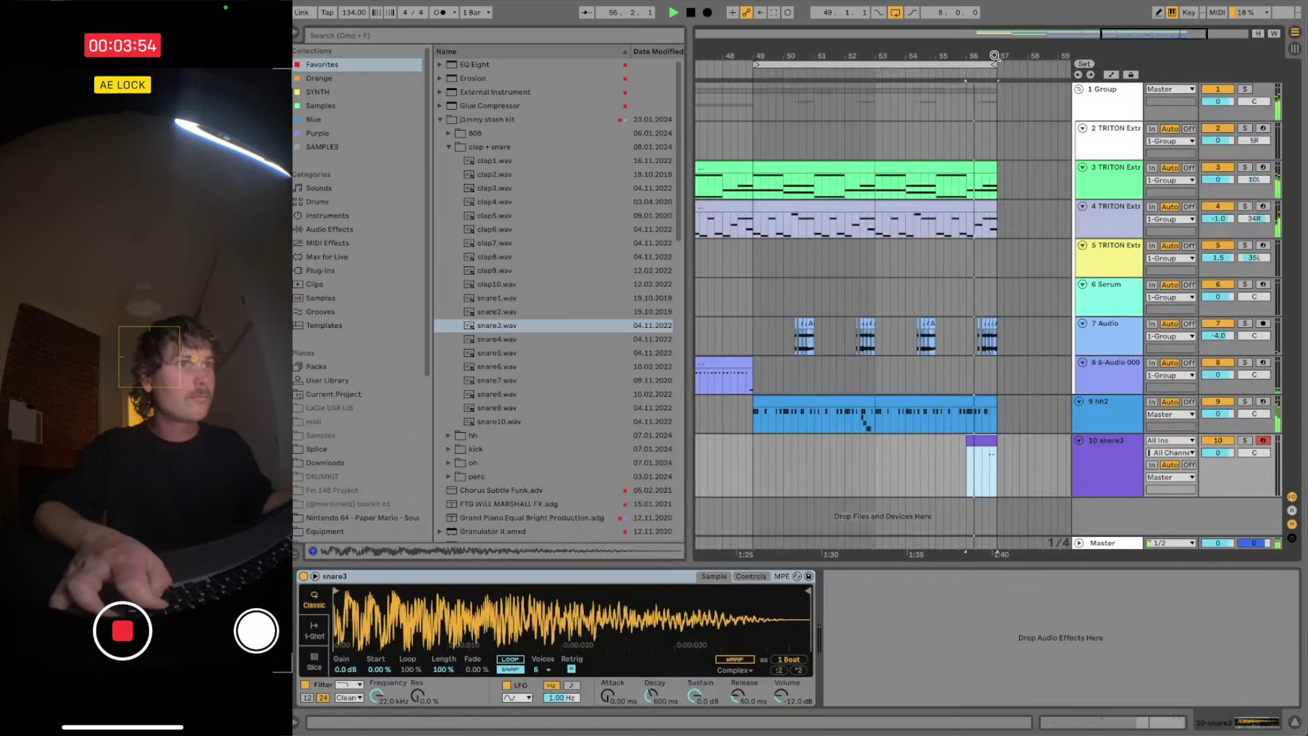
pyautogui.scroll(6, 1002, 325)
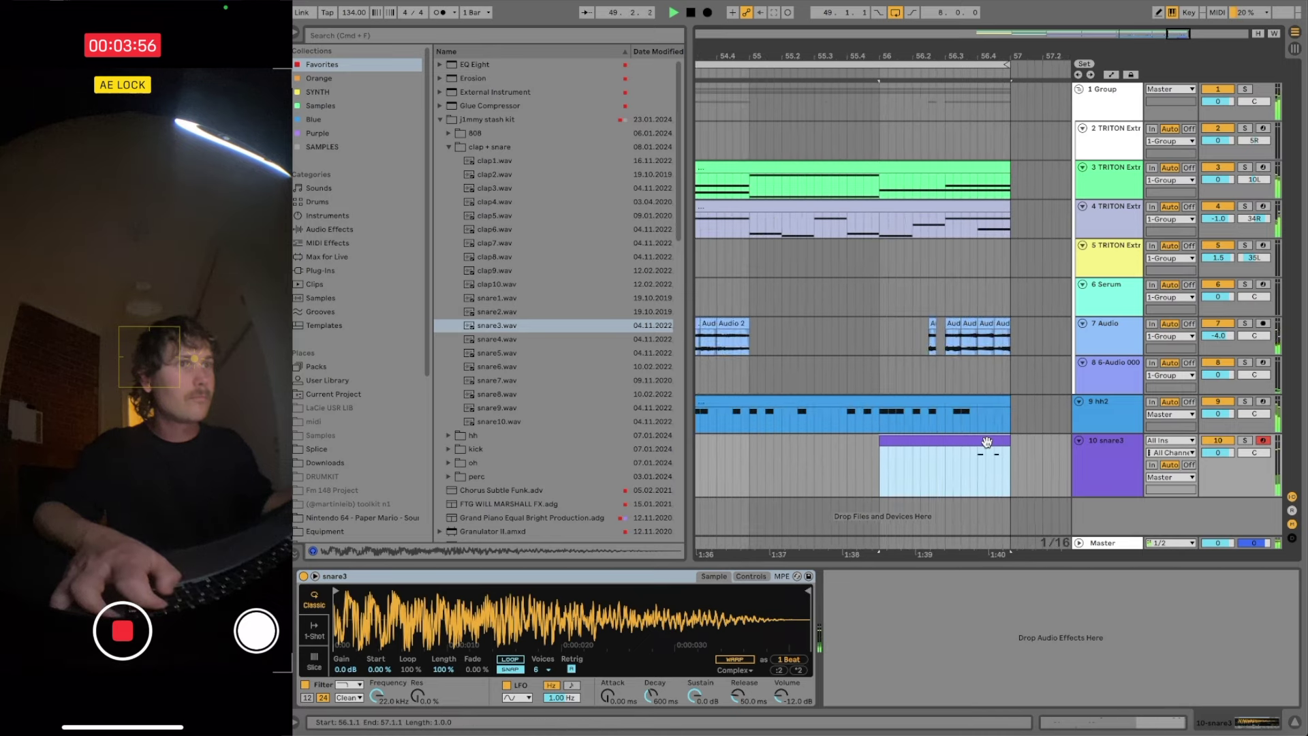
pyautogui.moveTo(945, 56); pyautogui.dragTo(993, 21)
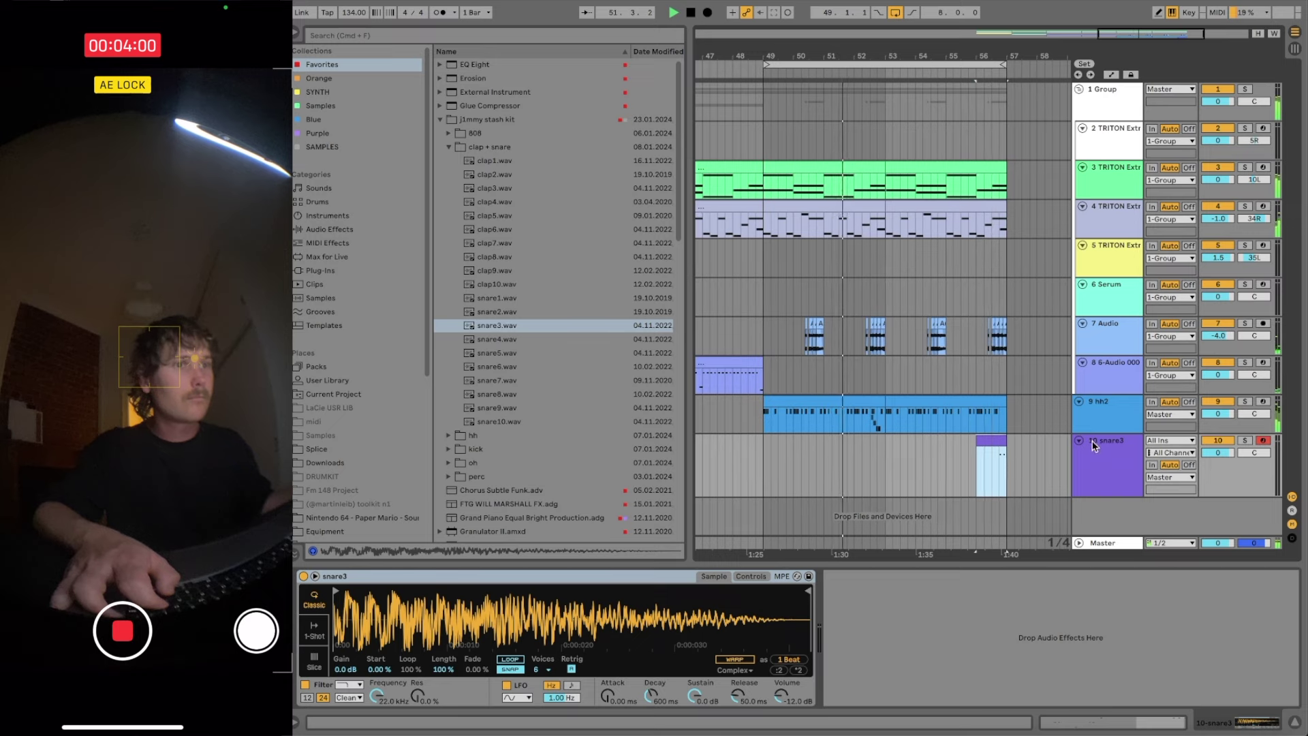
pyautogui.click(1100, 463)
pyautogui.press('super+shift+t')
pyautogui.rightClick(1108, 497)
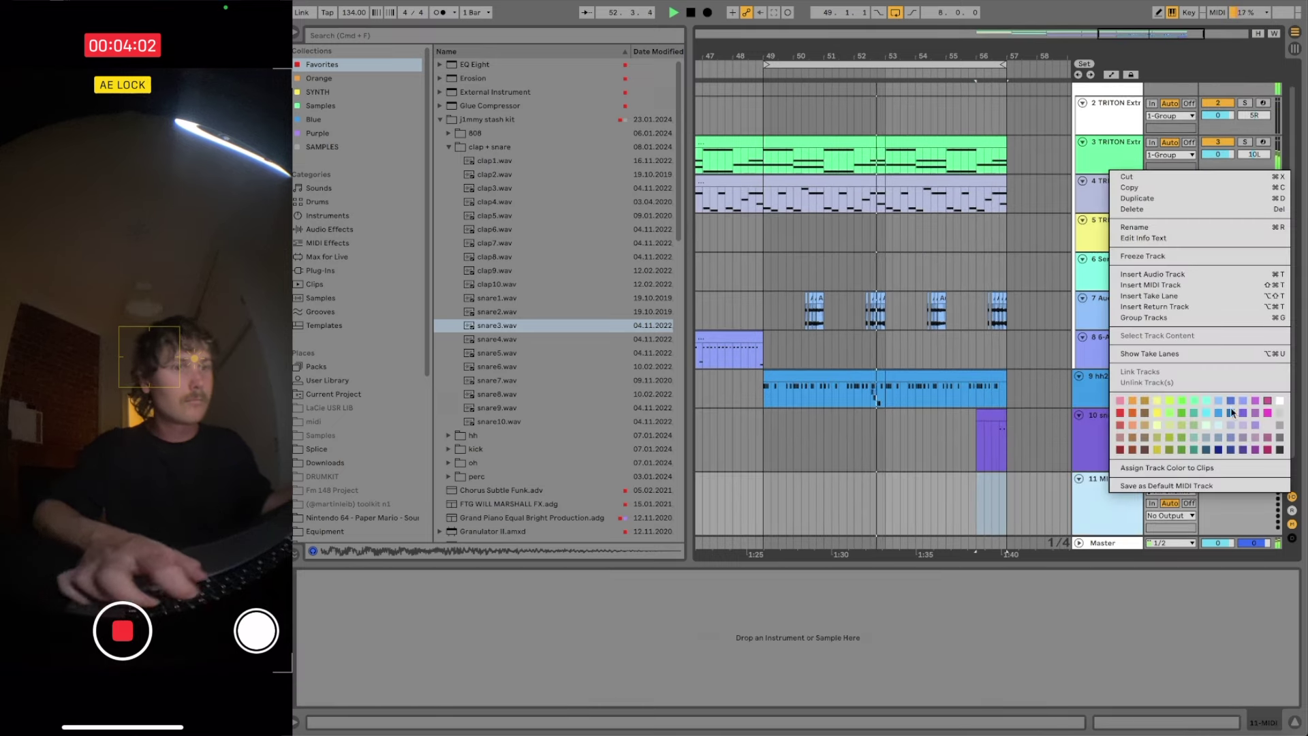
pyautogui.click(1276, 402)
# - Audition claps from the clap + snare folder and load clap9.wav onto the new MIDI track
pyautogui.click(538, 200)
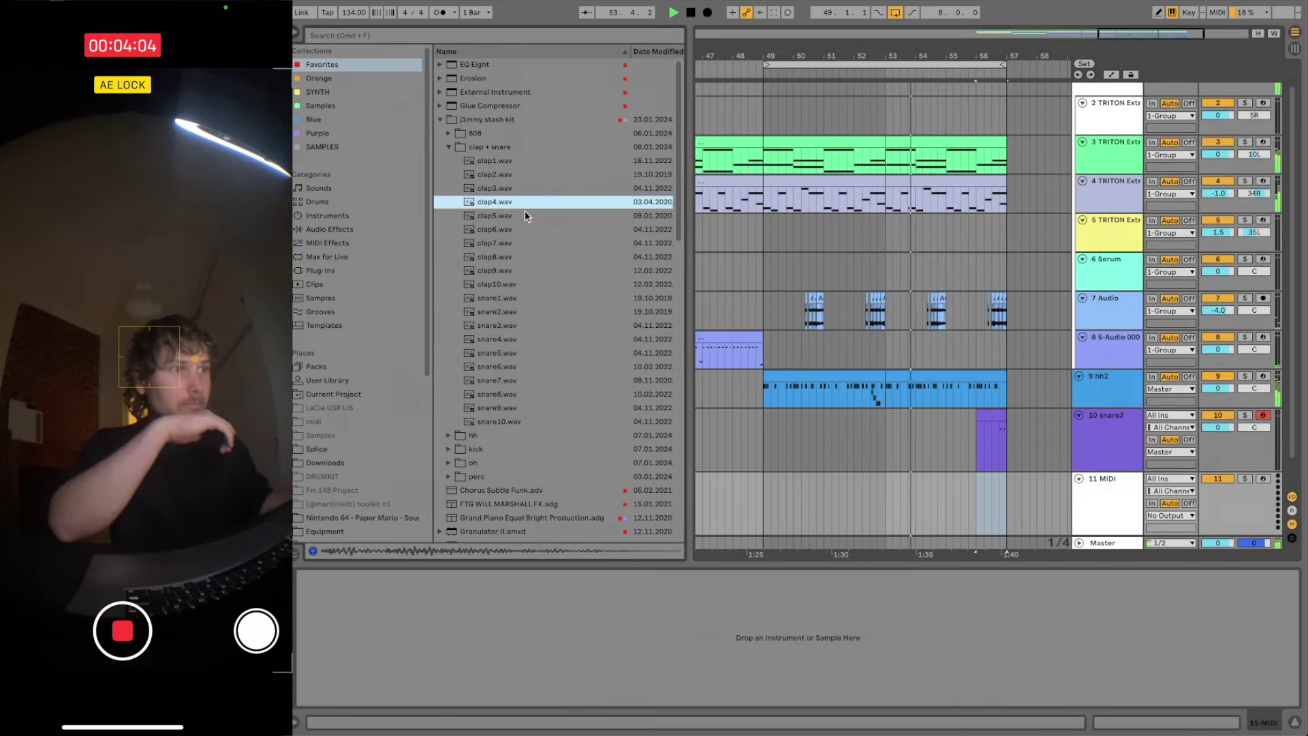
pyautogui.click(525, 213)
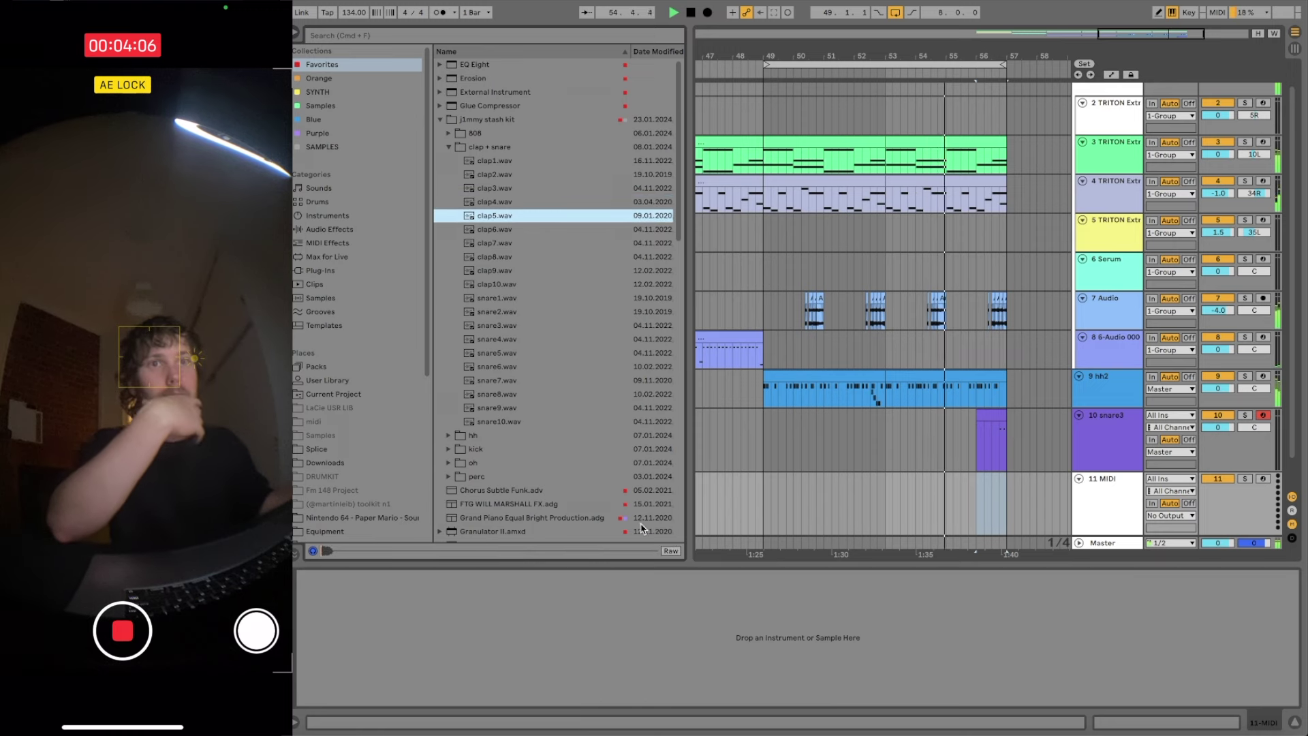
pyautogui.click(515, 245)
pyautogui.click(515, 257)
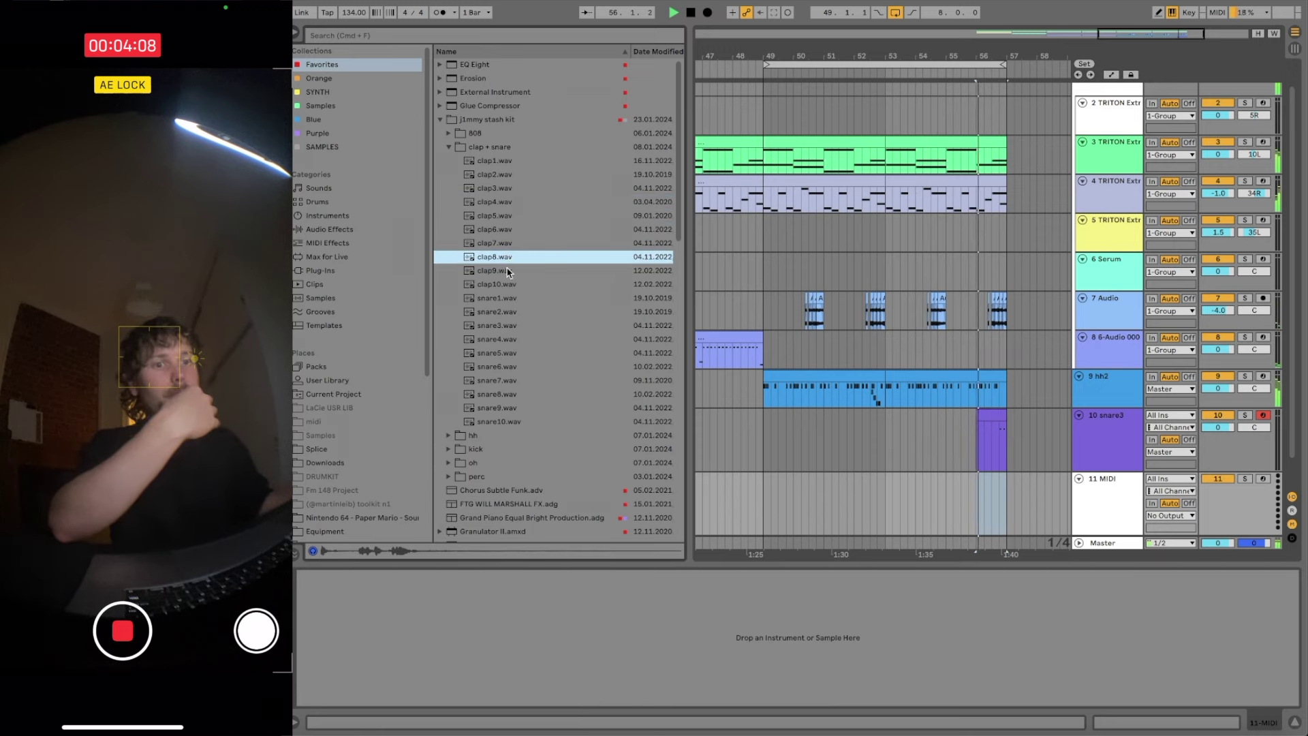
pyautogui.click(513, 270)
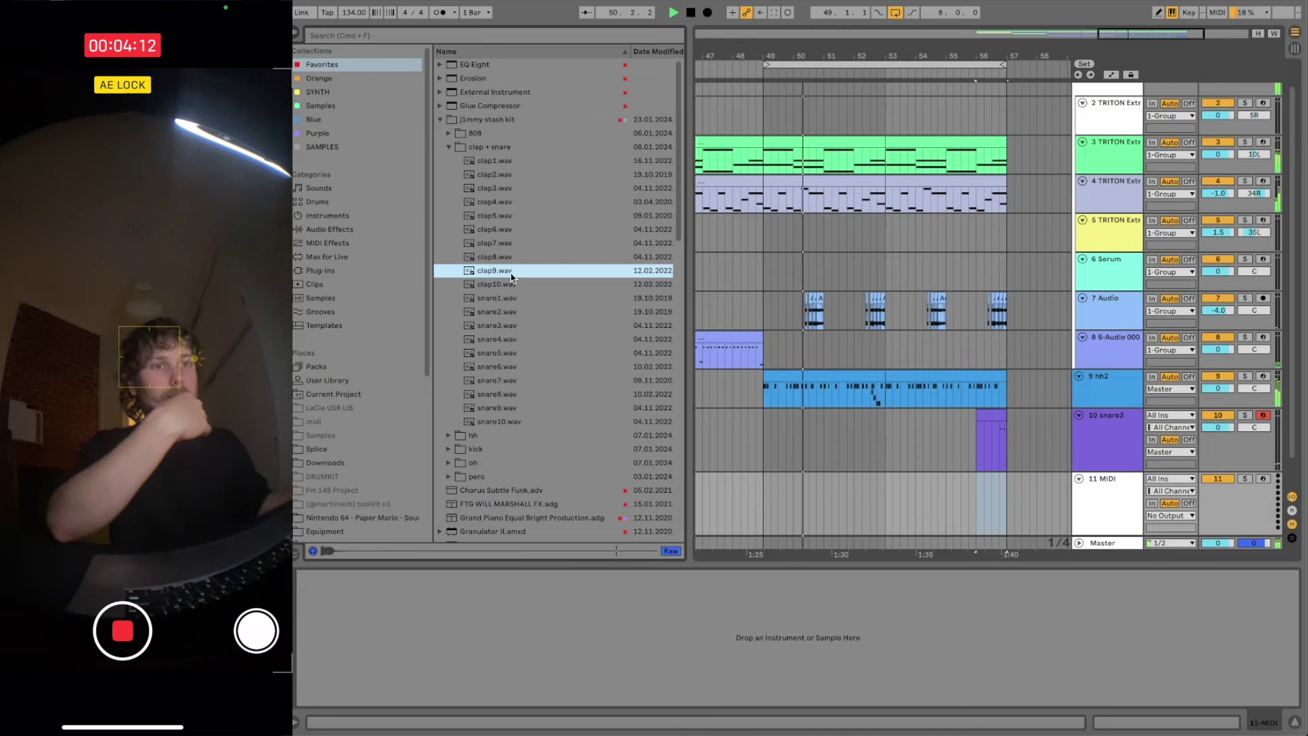
pyautogui.doubleClick(511, 270)
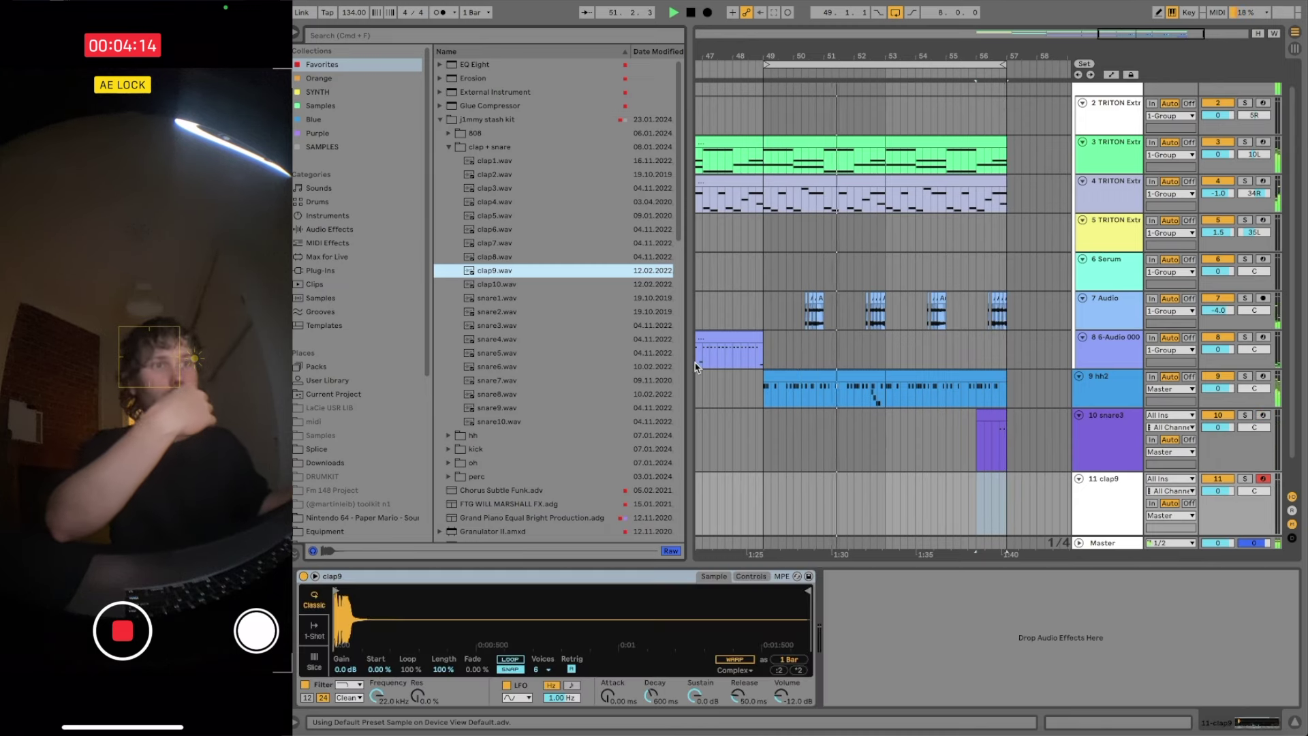
# - Capture the played claps as a two-bar clip at bar 51, and redraw its C3 notes as quarter notes on 1.3 and 2.3
pyautogui.press('a')
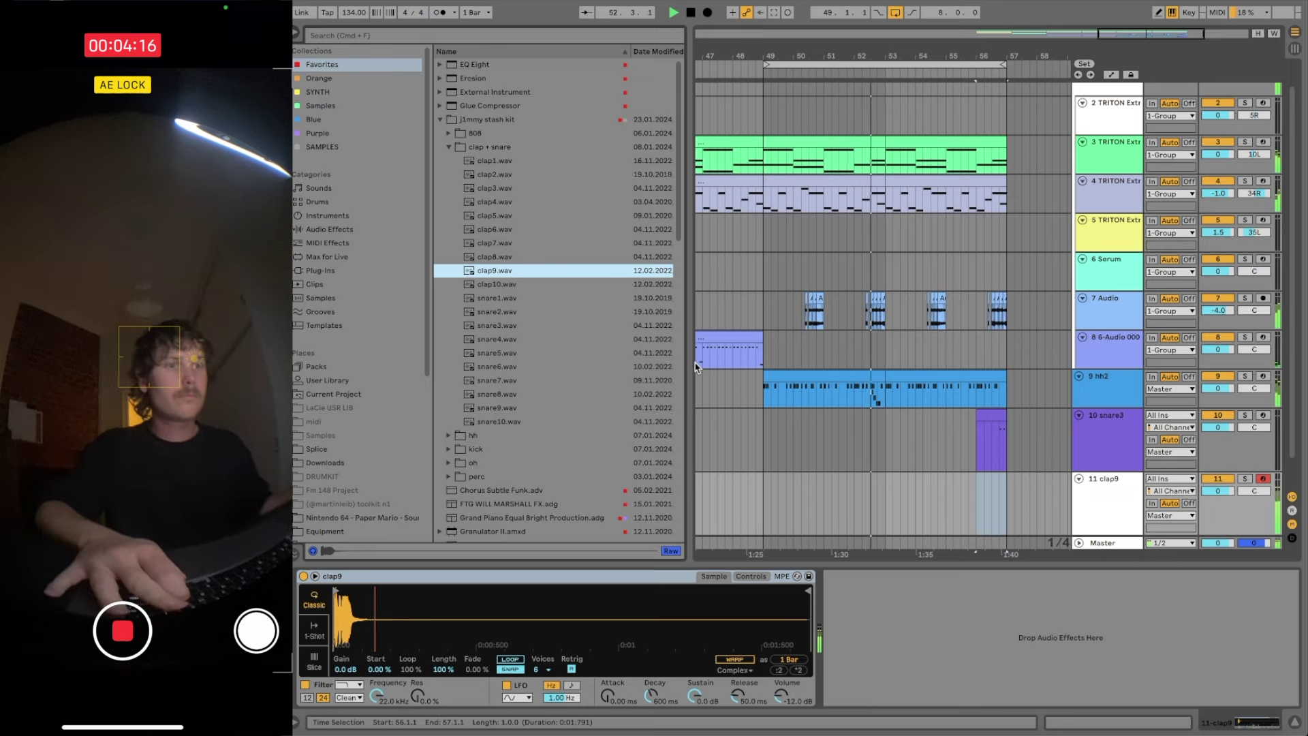
pyautogui.click(774, 13)
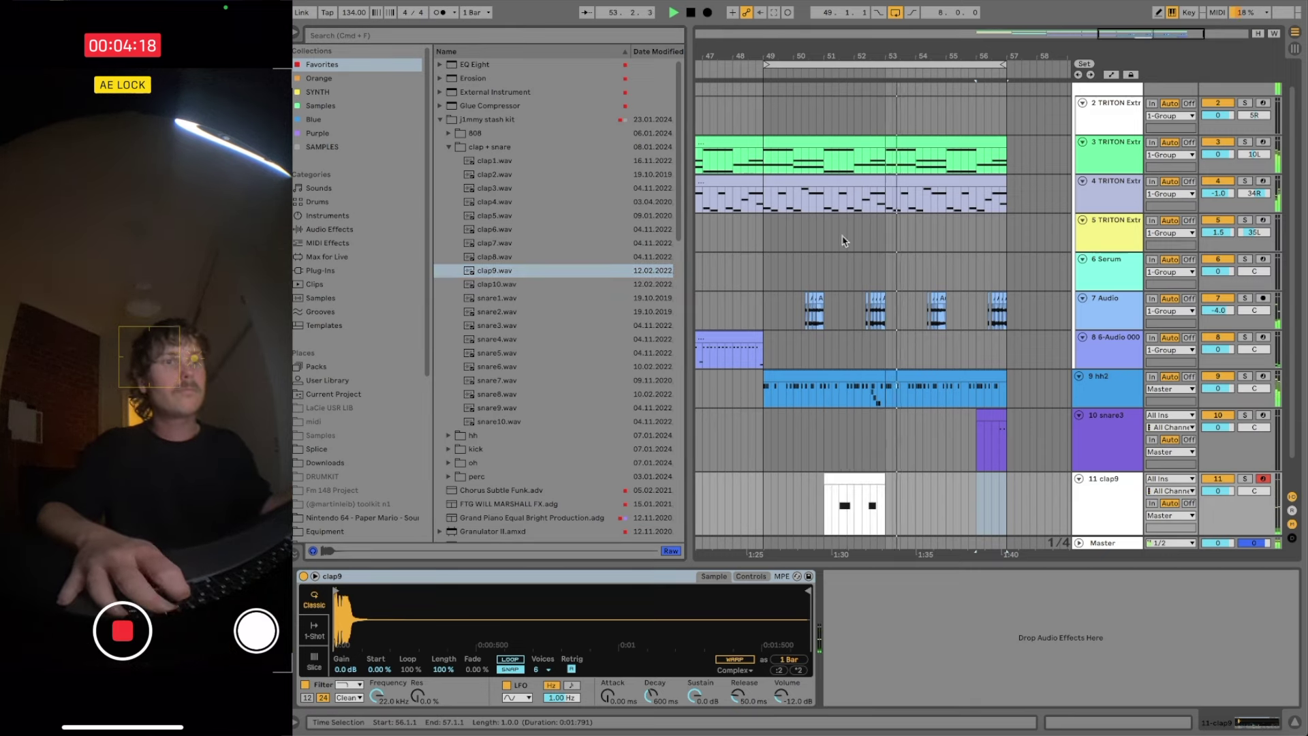
pyautogui.doubleClick(856, 482)
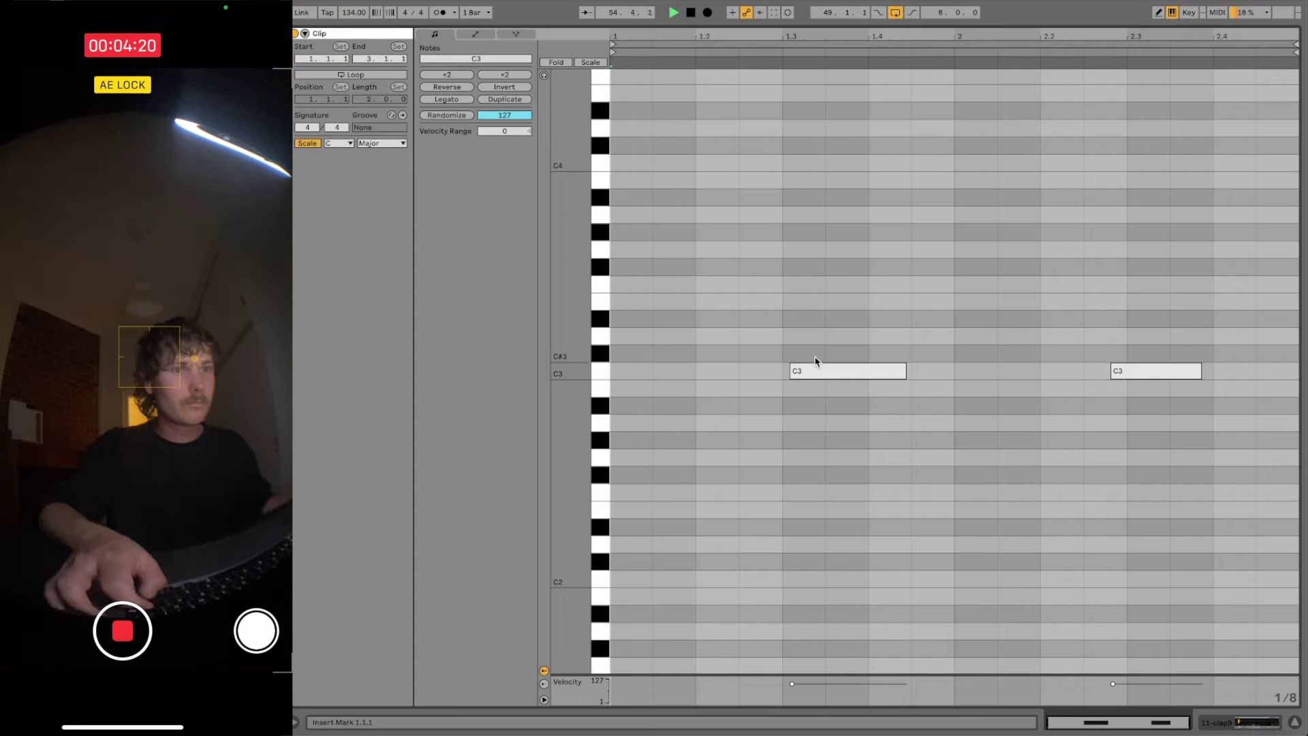
pyautogui.press('b')
pyautogui.click(839, 373)
pyautogui.click(839, 372)
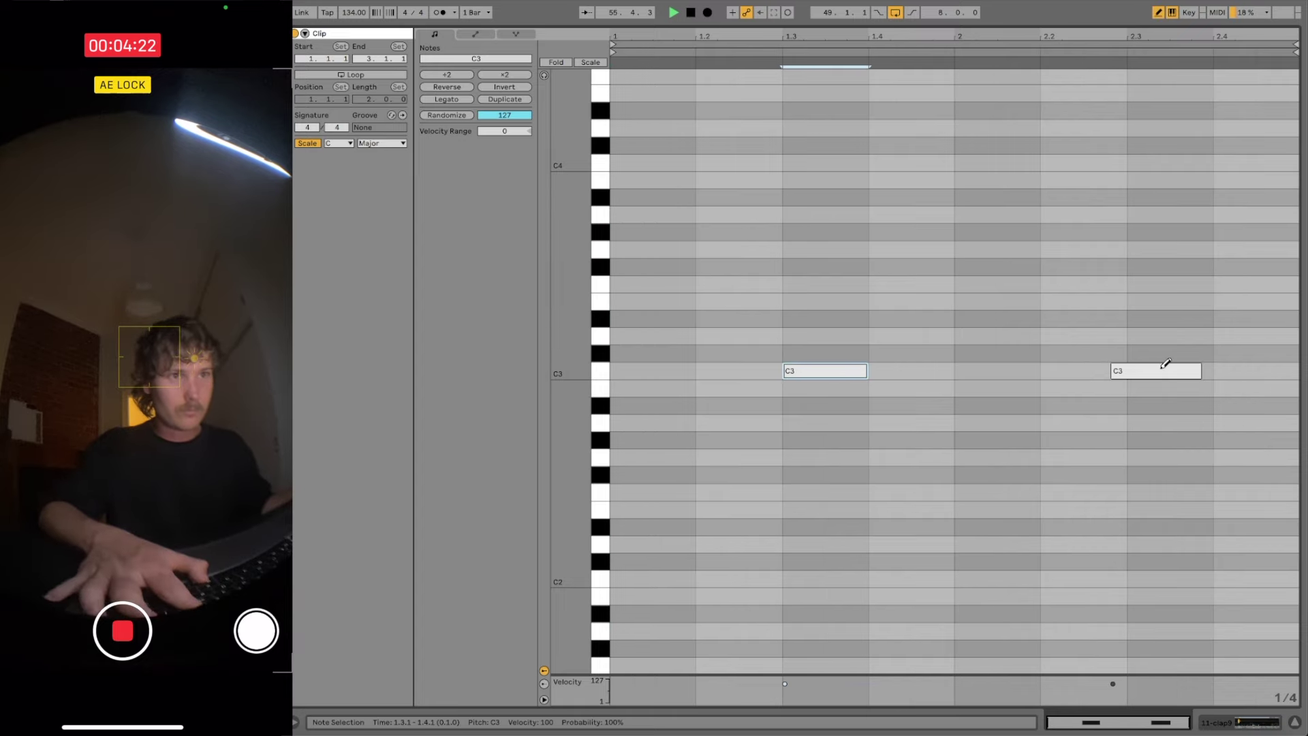
pyautogui.click(1118, 371)
pyautogui.hotkey('shift', 'Tab')
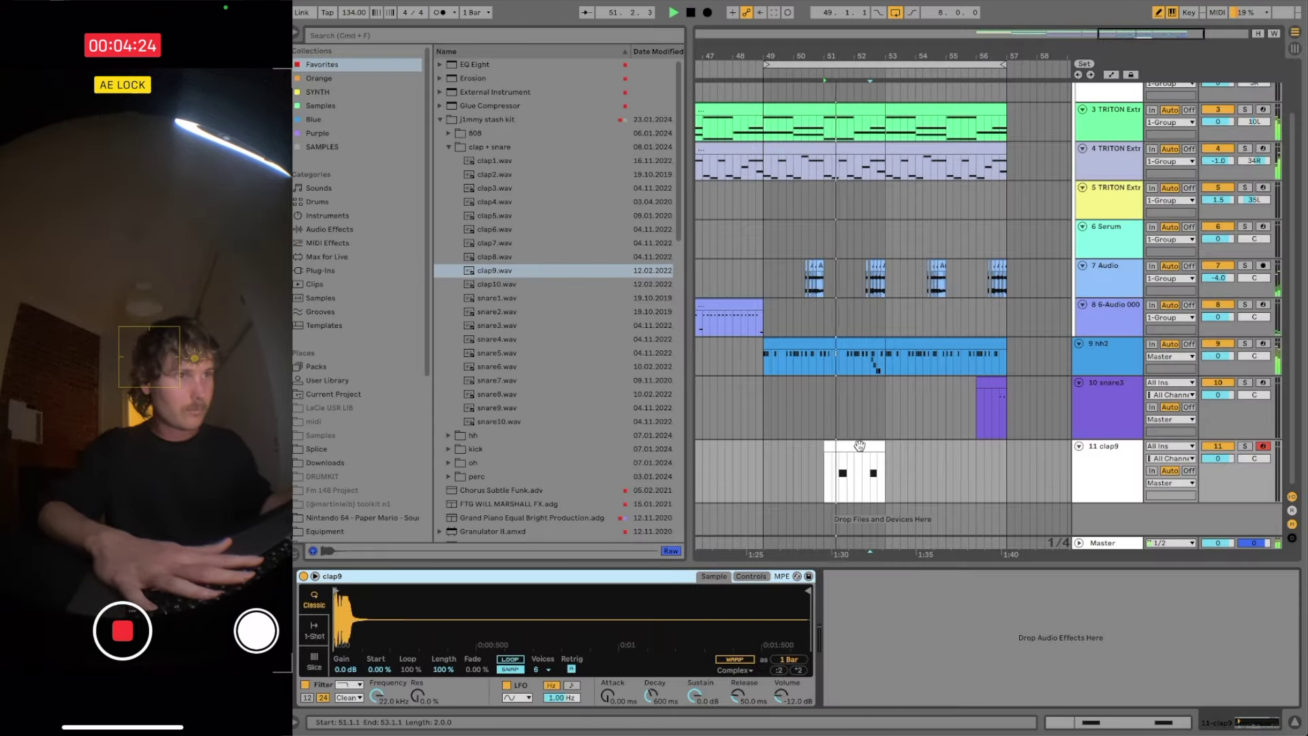
# - Copy the clap9 clip to bar 49, and duplicate the four-bar clap part to fill the section up to bar 57
pyautogui.click(852, 447)
pyautogui.press('super+c')
pyautogui.click(766, 461)
pyautogui.press('super+v')
pyautogui.keyDown('shift'); pyautogui.click(850, 447); pyautogui.keyUp('shift')
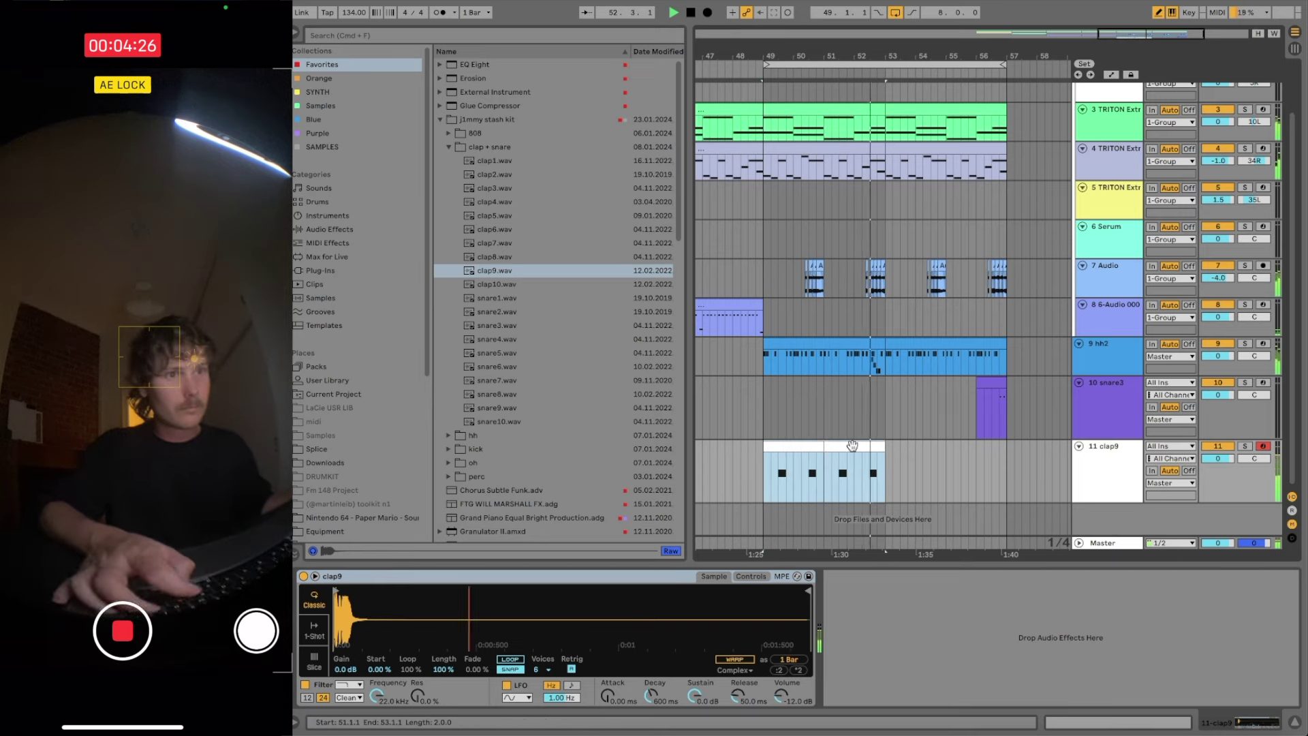
pyautogui.press('super+d')
pyautogui.click(794, 447)
# - Insert a MIDI track below clap9, and audition snares to load snare3.wav onto it
pyautogui.click(1096, 454)
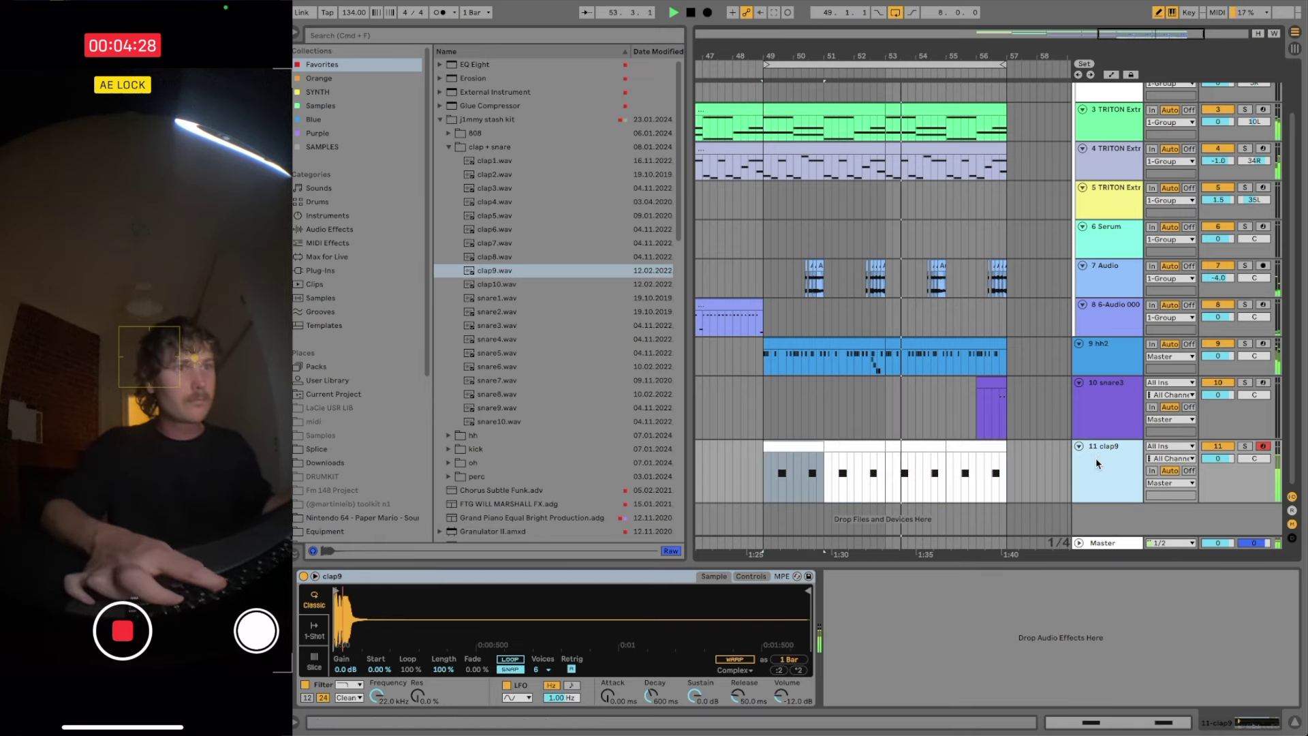
pyautogui.hotkey('ctrl', 'shift', 't')
pyautogui.click(514, 340)
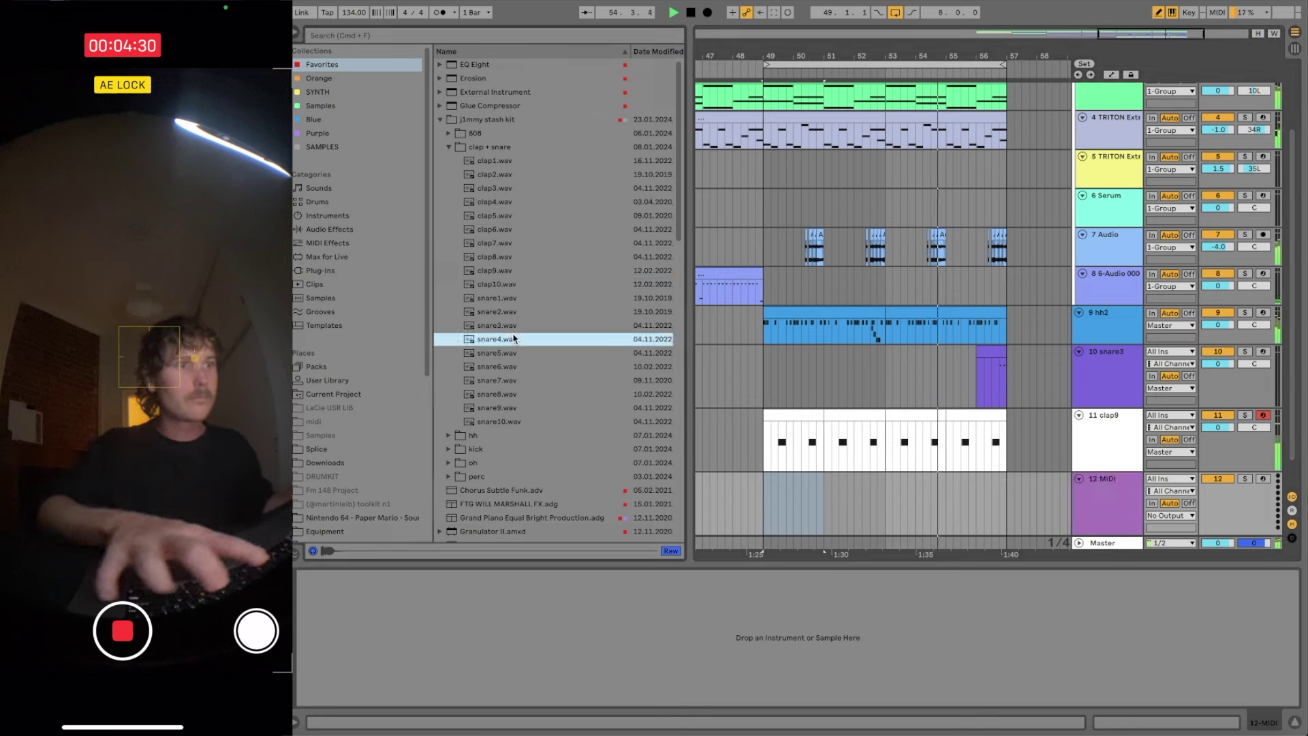
pyautogui.click(512, 322)
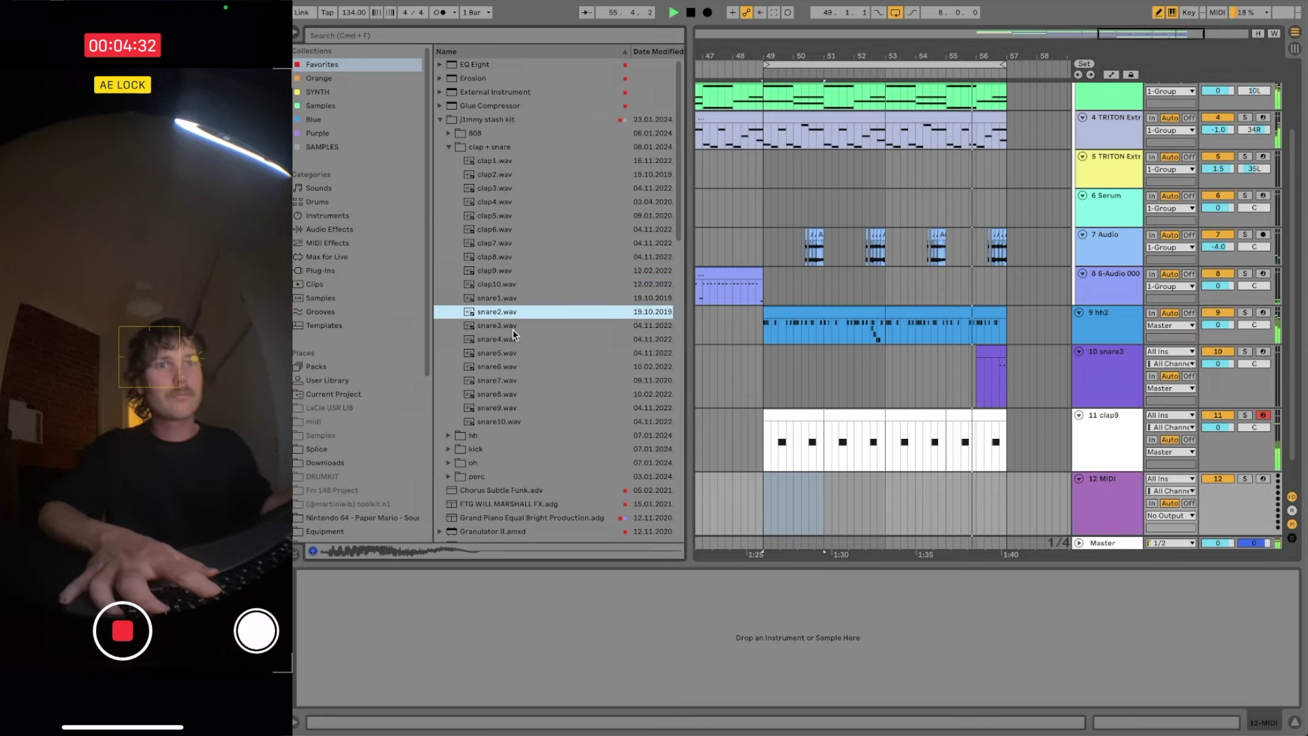
pyautogui.doubleClick(511, 325)
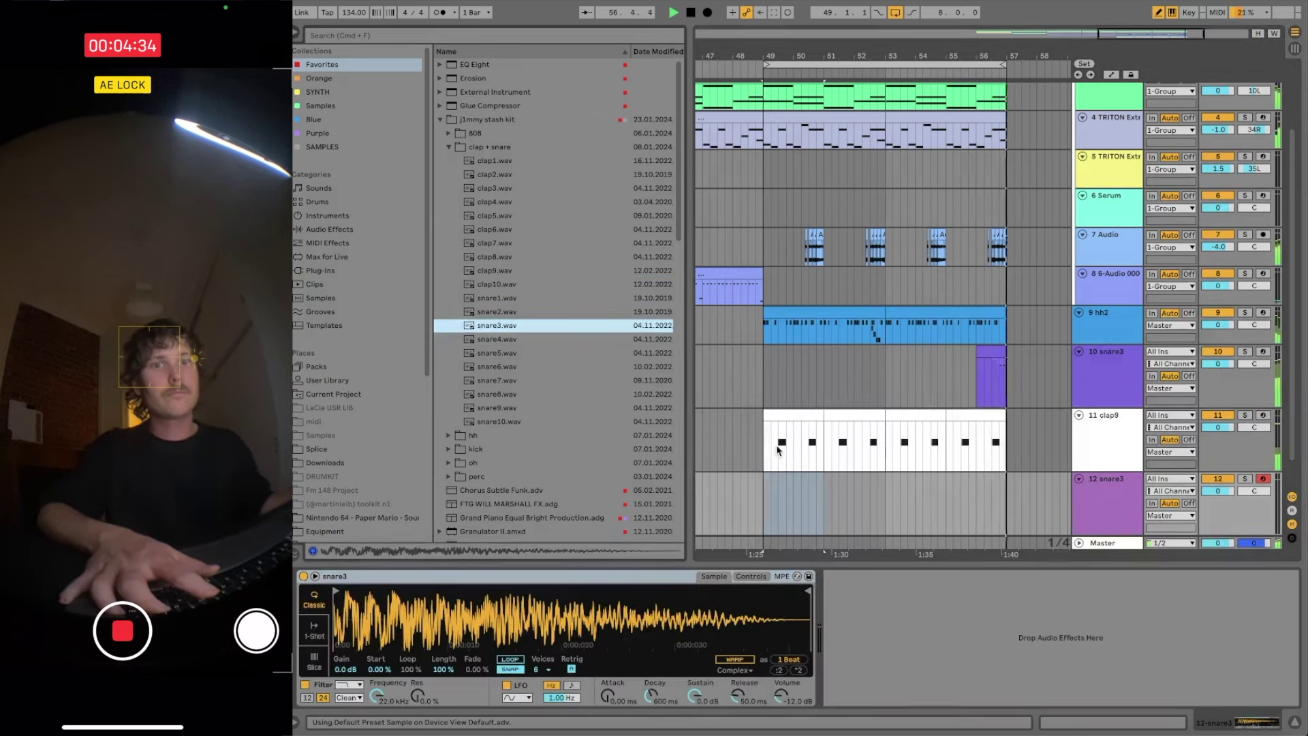
# - Audition the remaining snares in the clap + snare folder, and replace the new track's sample with snare10.wav
pyautogui.click(564, 339)
pyautogui.click(559, 353)
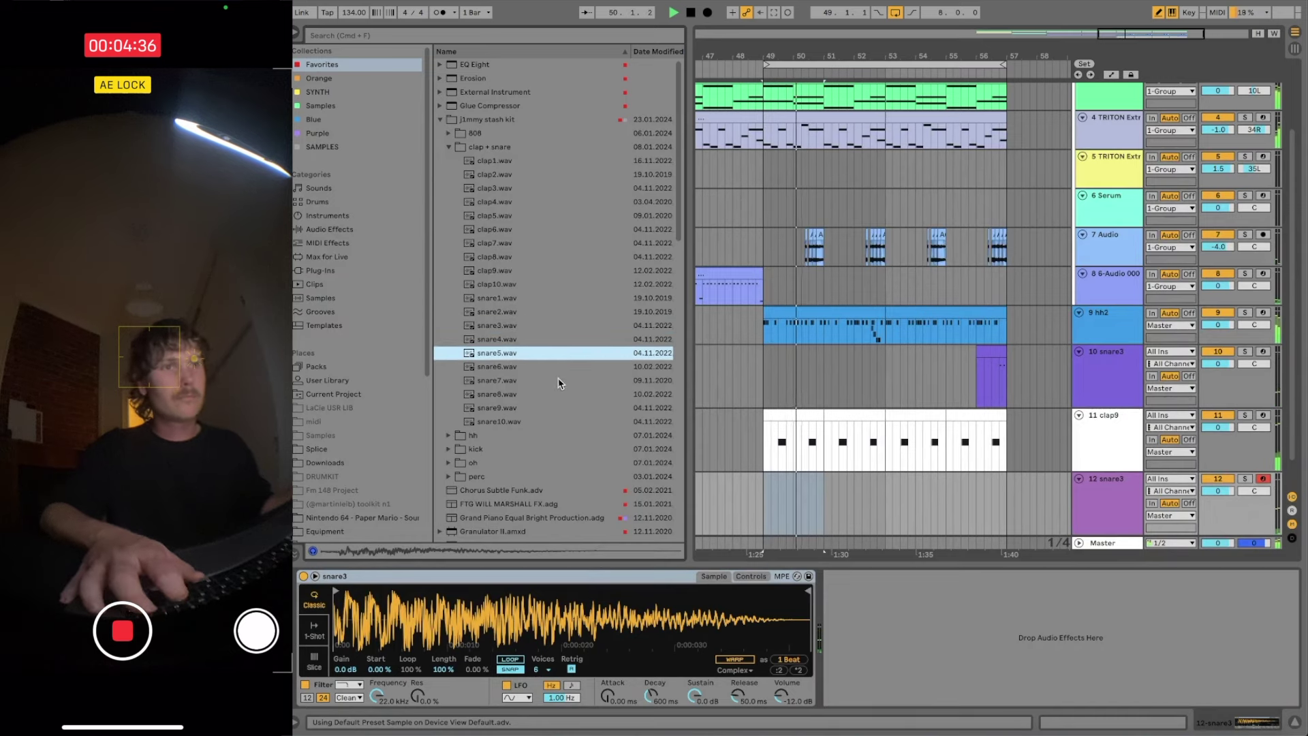
pyautogui.click(553, 380)
pyautogui.click(550, 394)
pyautogui.click(541, 409)
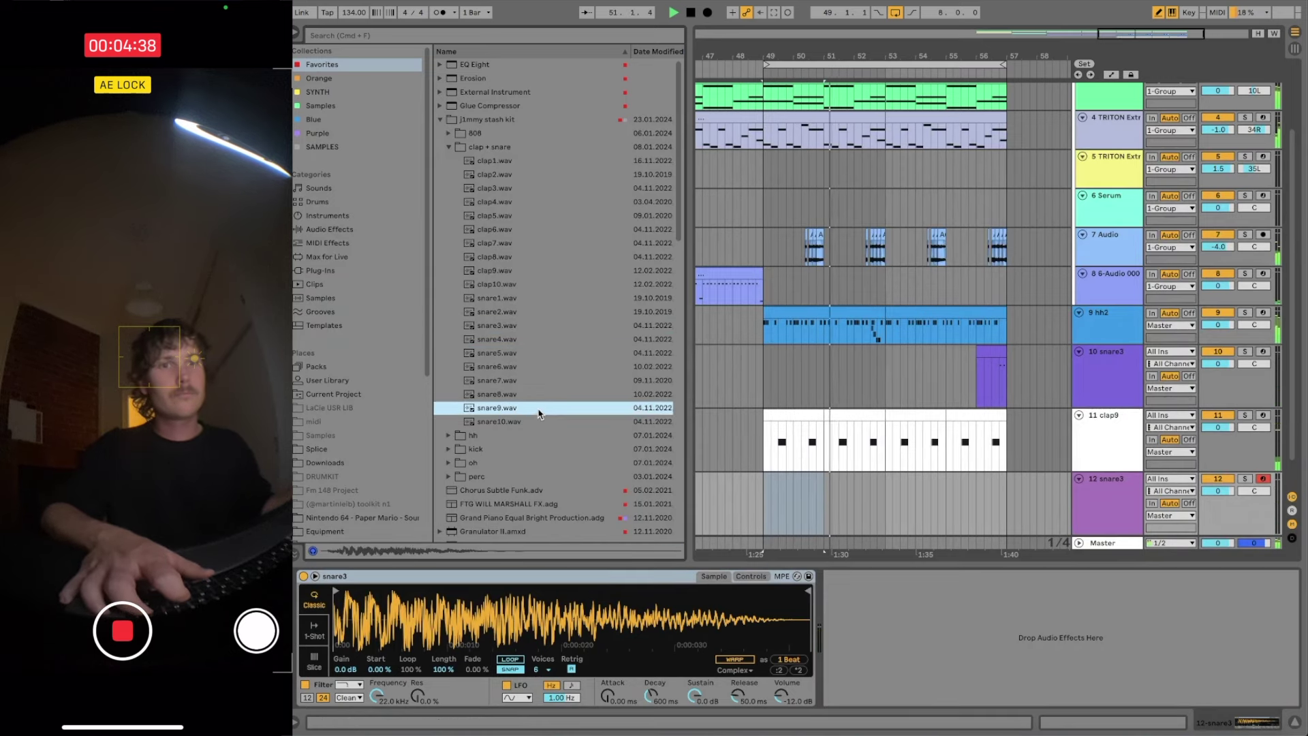
pyautogui.click(537, 421)
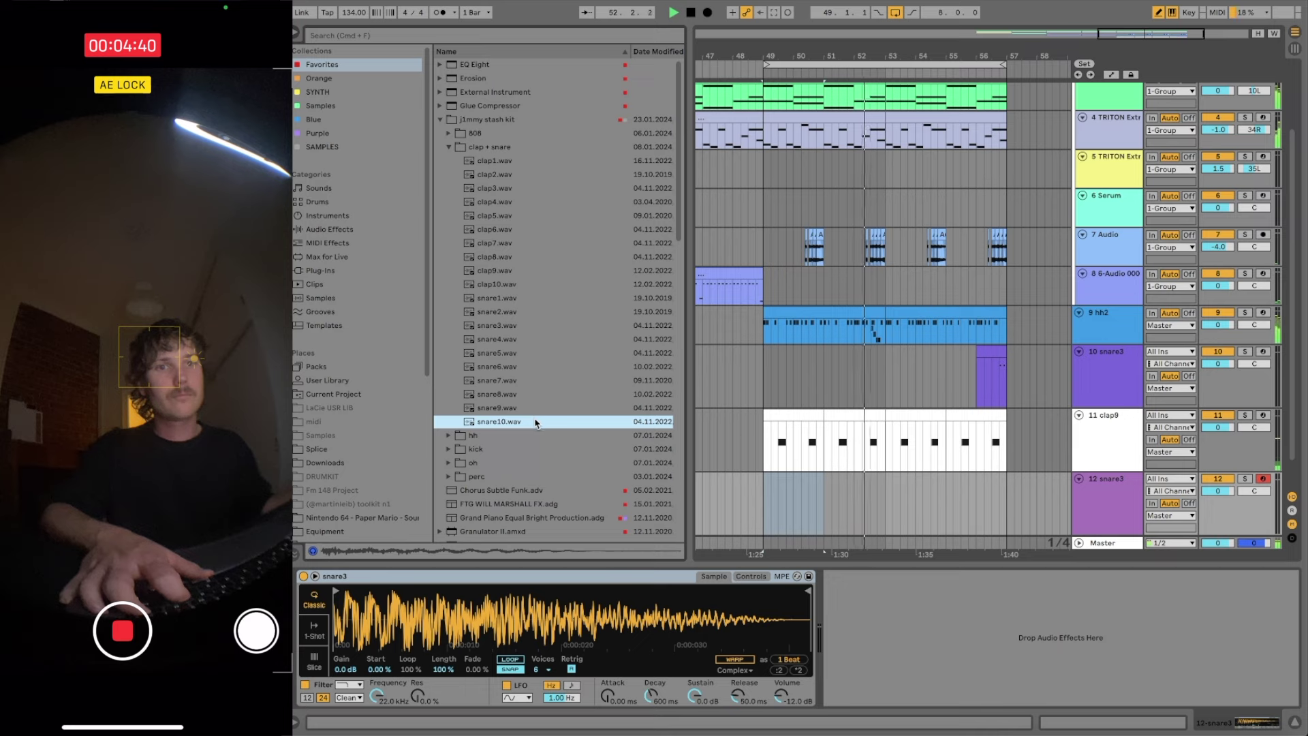
pyautogui.doubleClick(536, 422)
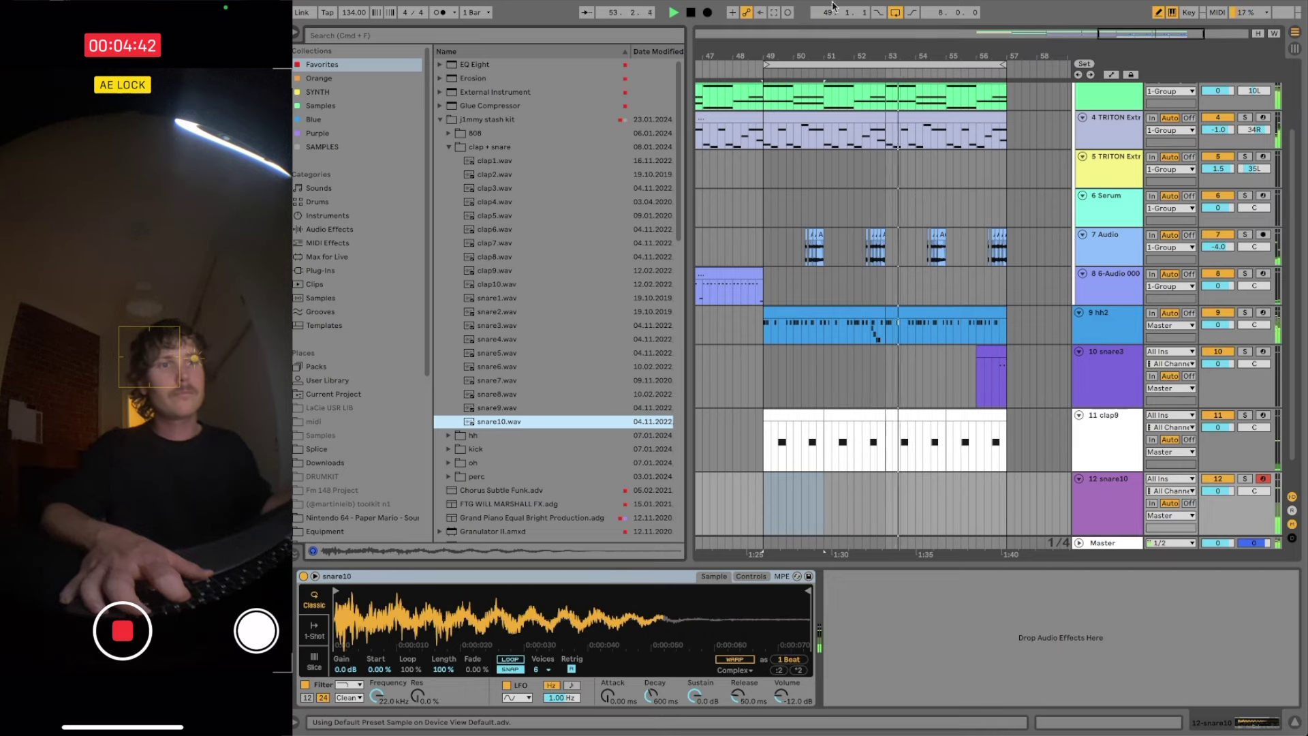
# - Capture the played snare as a clip at bar 53 on the snare10 track, and set its C3 note to a sixteenth at 5.1.3
pyautogui.click(774, 15)
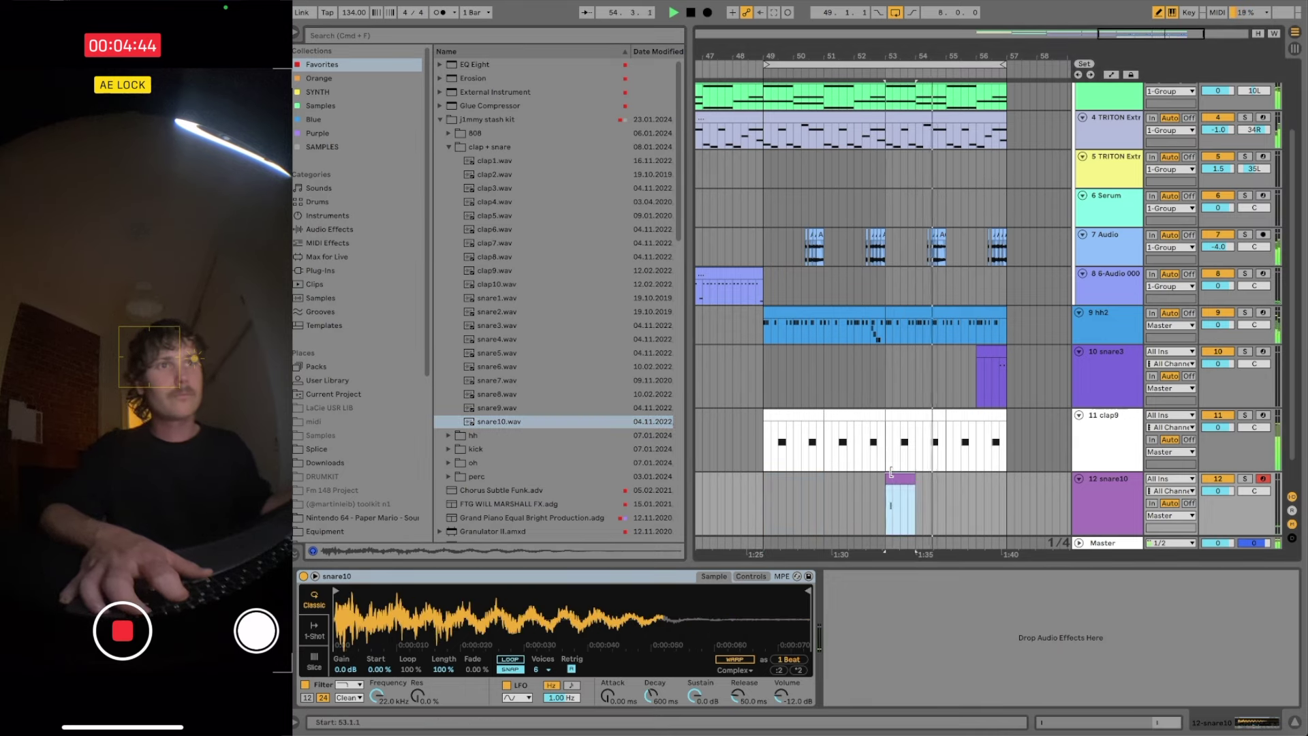
pyautogui.doubleClick(910, 481)
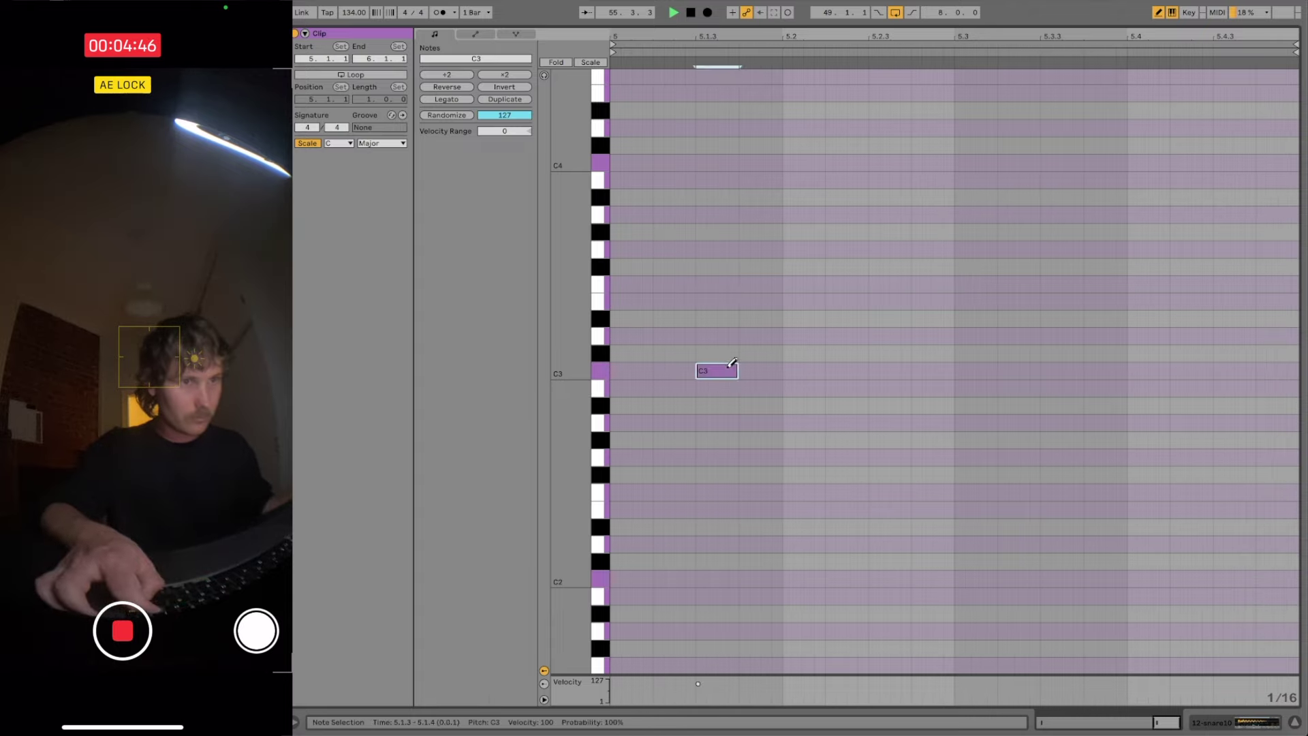
pyautogui.hotkey('shift', 'Tab')
# - Place a copy of the snare10 clip at bar 49
pyautogui.click(897, 447)
pyautogui.click(768, 461)
pyautogui.doubleClick(768, 464)
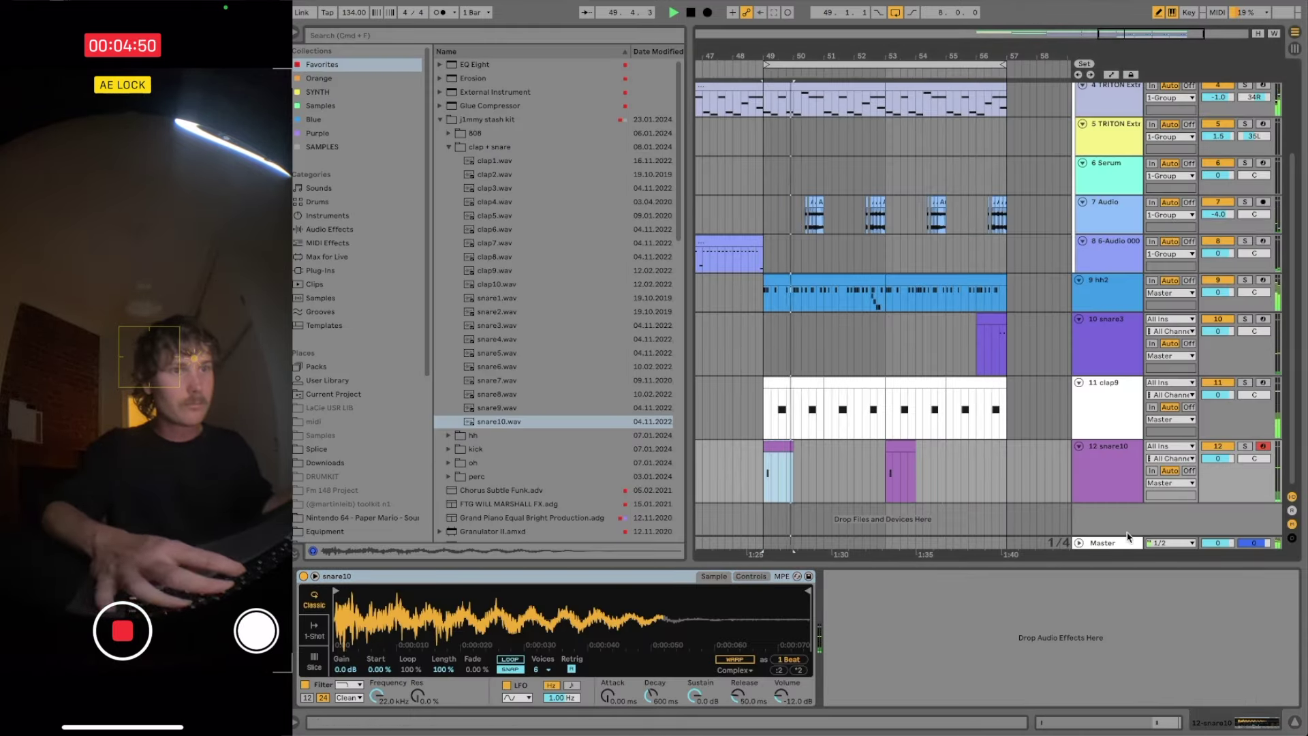
# - Insert a MIDI track below snare10, and audition open hats from the oh folder to load oh3.wav onto it
pyautogui.press('super+shift+t')
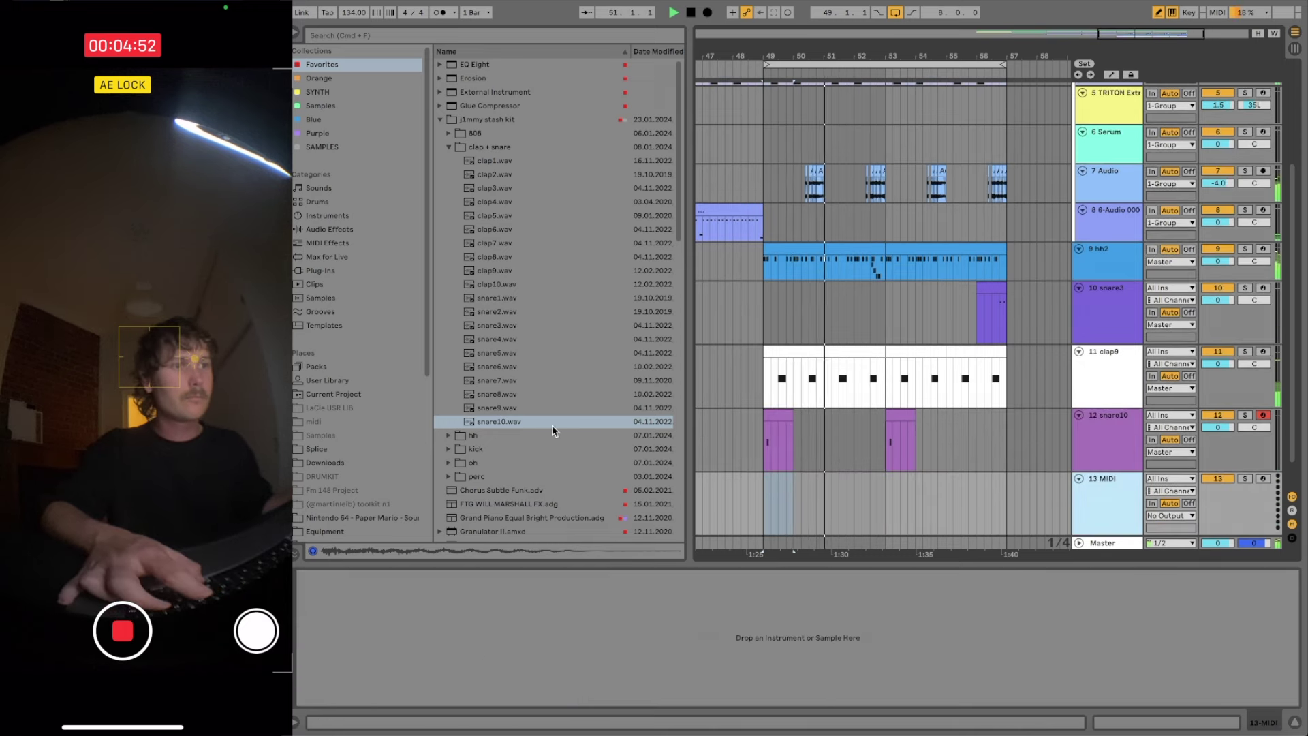
pyautogui.click(450, 148)
pyautogui.click(449, 189)
pyautogui.click(498, 216)
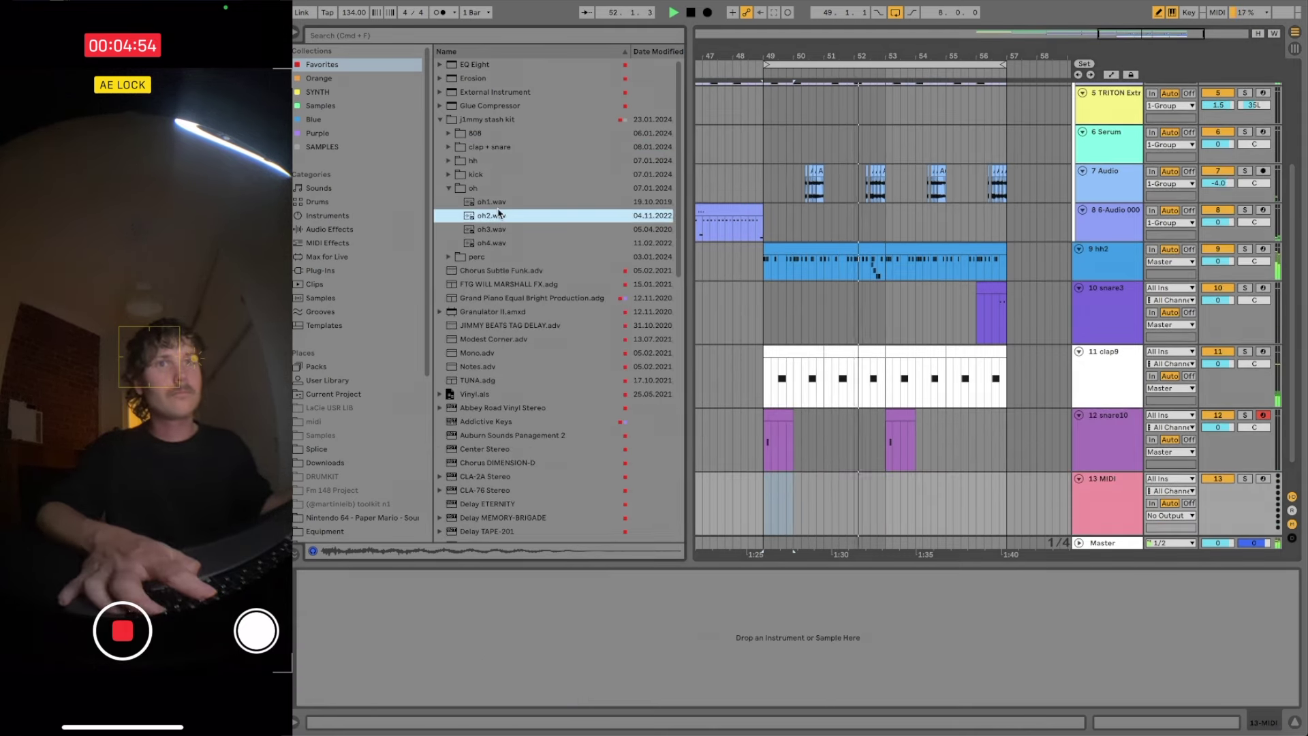
pyautogui.click(502, 230)
pyautogui.press('Up')
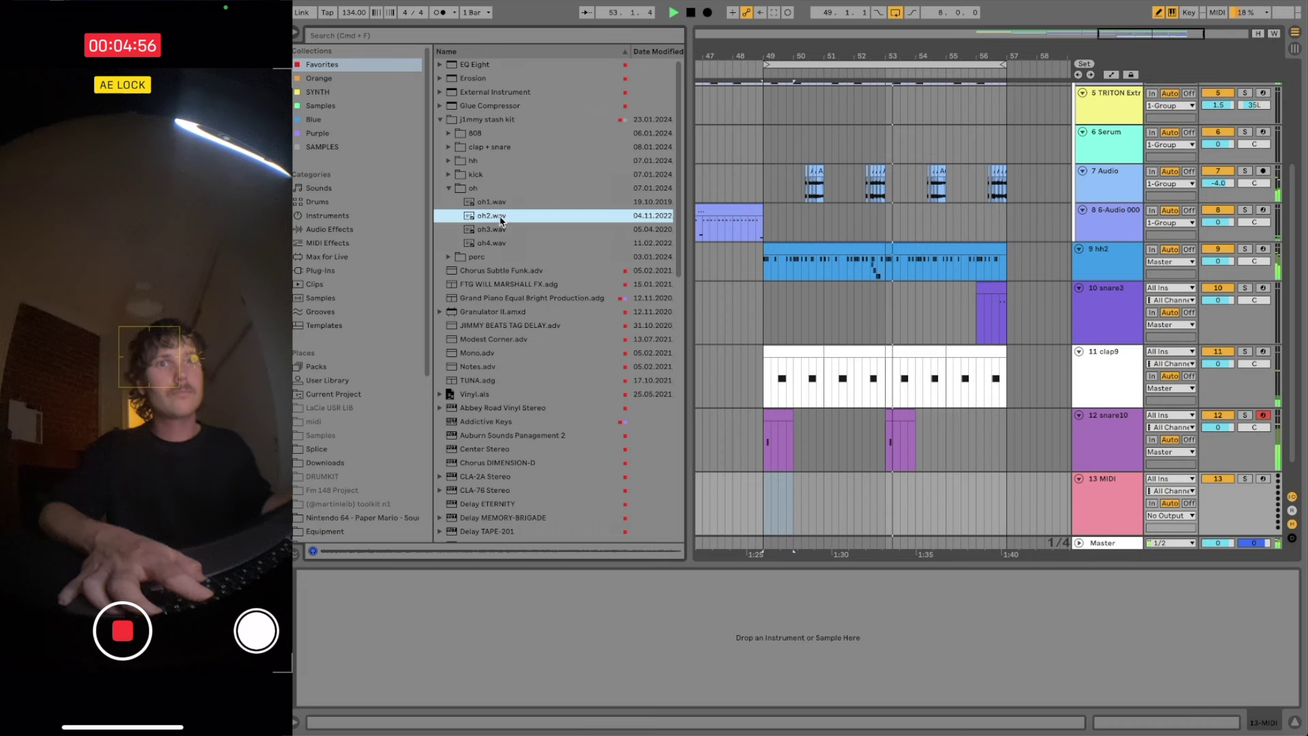
pyautogui.press('Down')
pyautogui.press('Down')
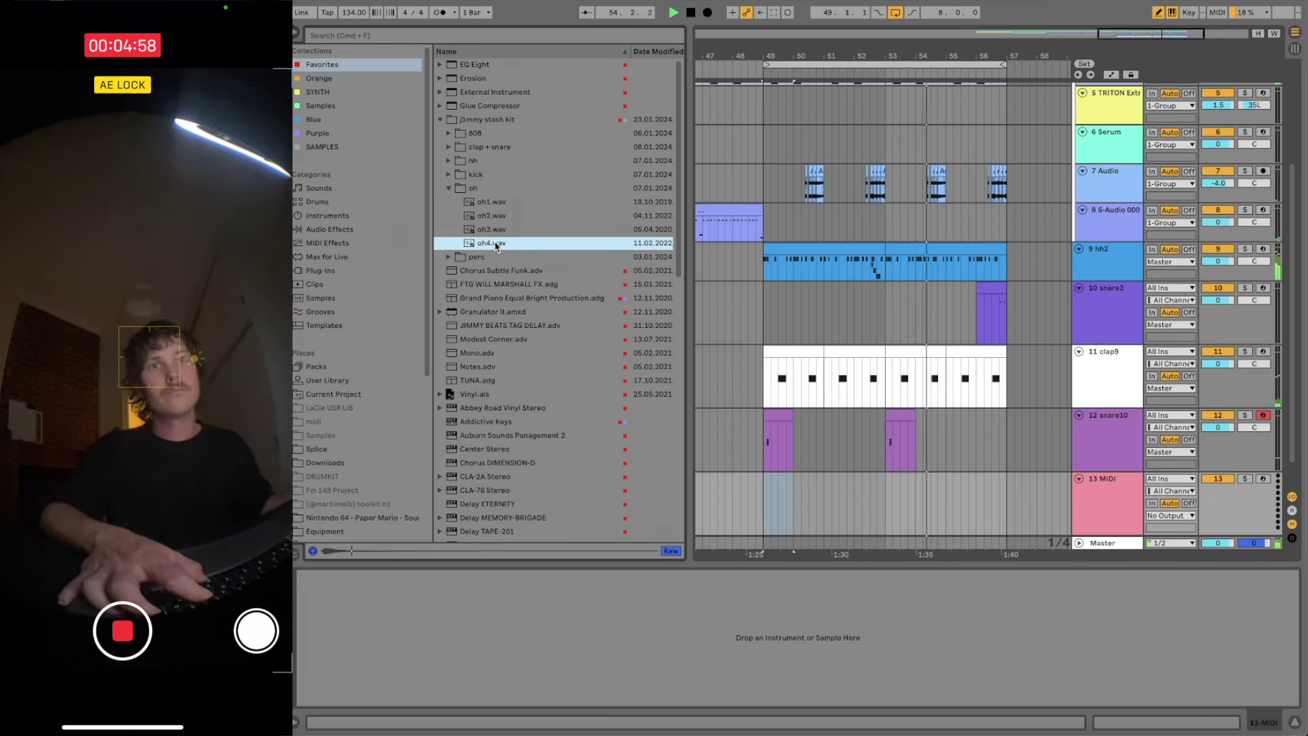
pyautogui.press('Up')
pyautogui.press('Return')
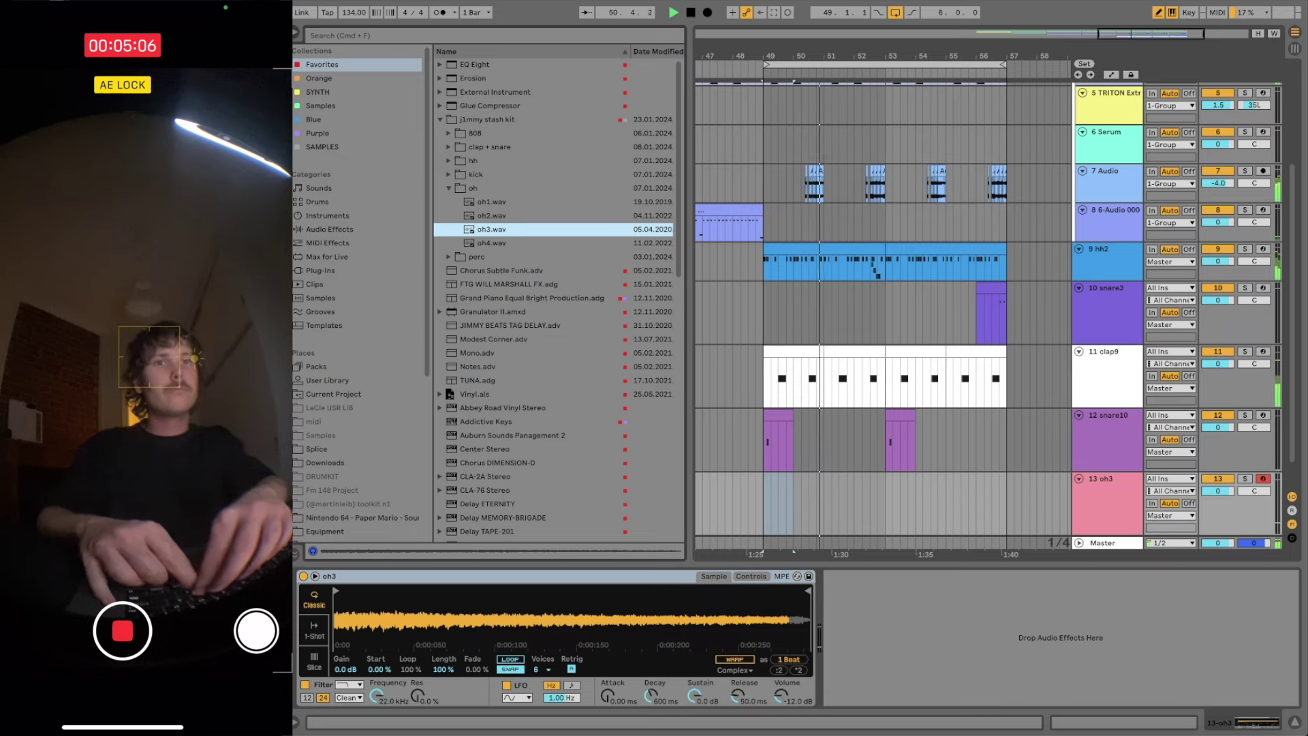
# - Capture the played open hat as a clip at bar 49 on the oh3 track, and shift its D3 note to 1.4.1
pyautogui.press('super+shift+c')
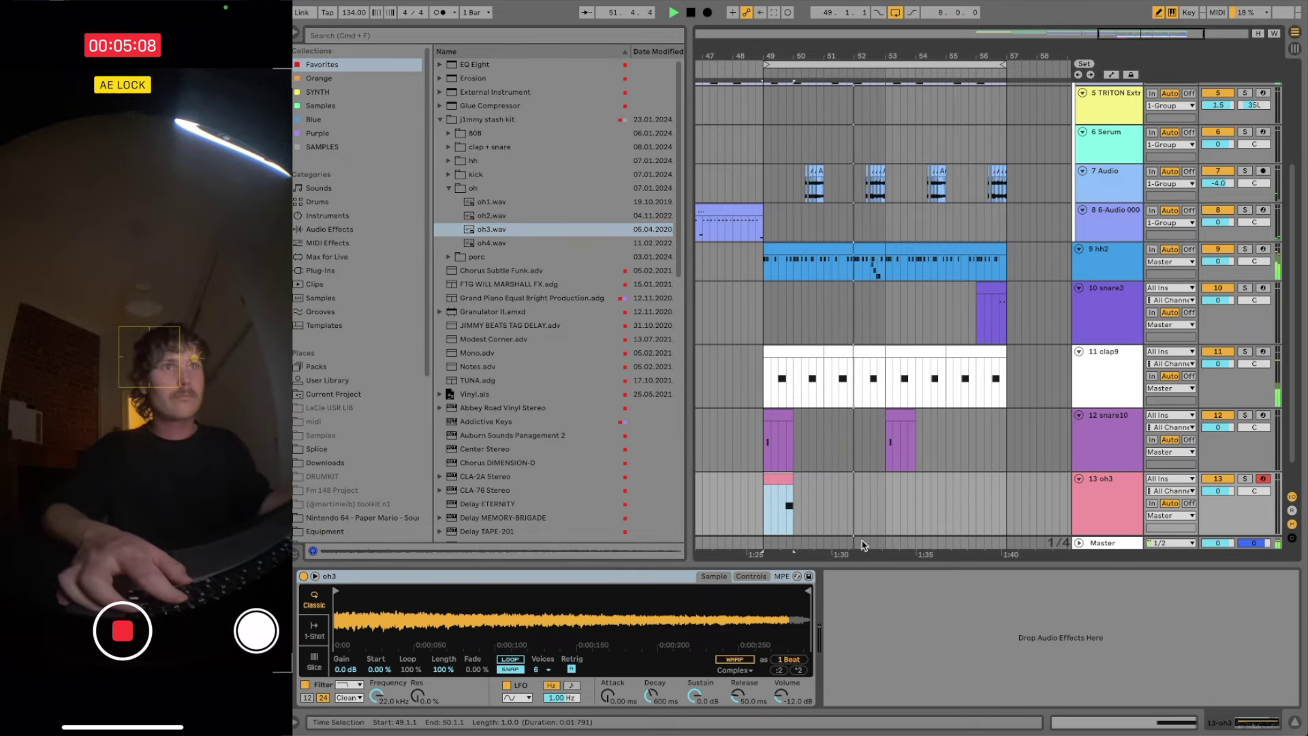
pyautogui.press('Tab')
pyautogui.hotkey('shift', 'Tab')
pyautogui.press('Tab')
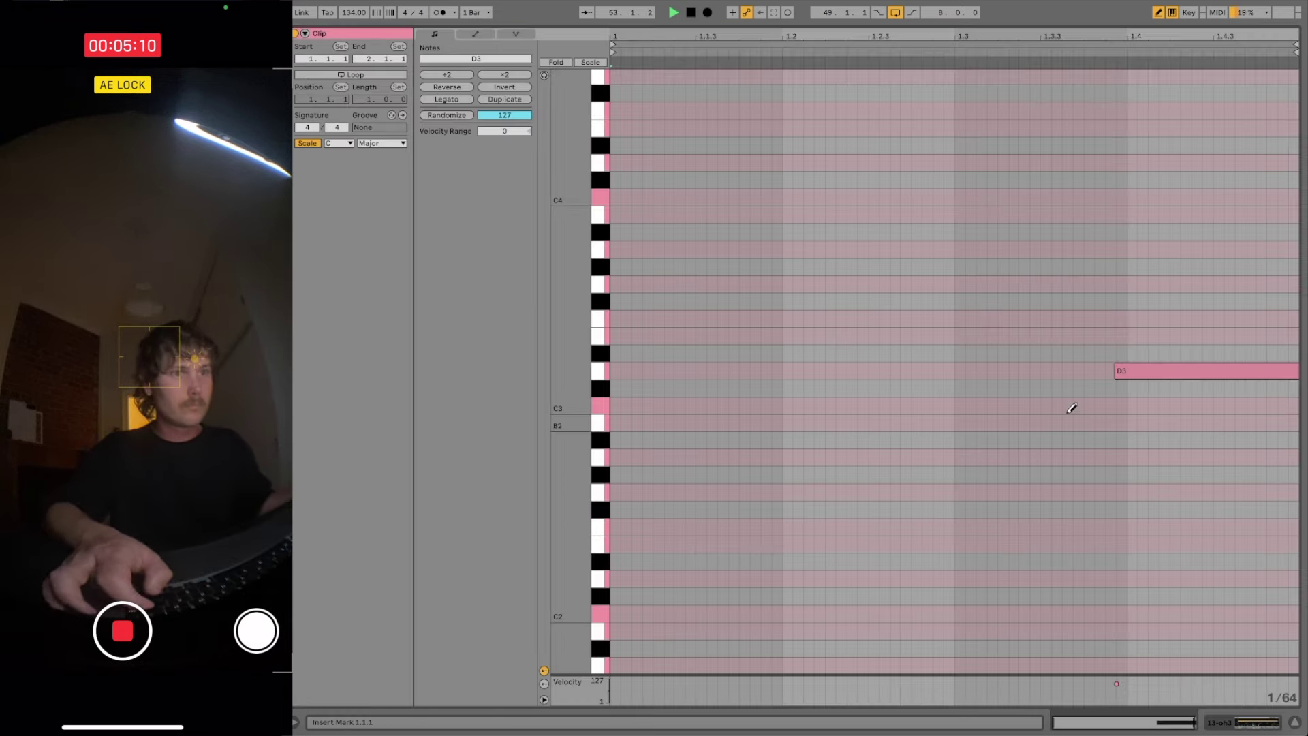
pyautogui.moveTo(1150, 371); pyautogui.dragTo(1162, 371)
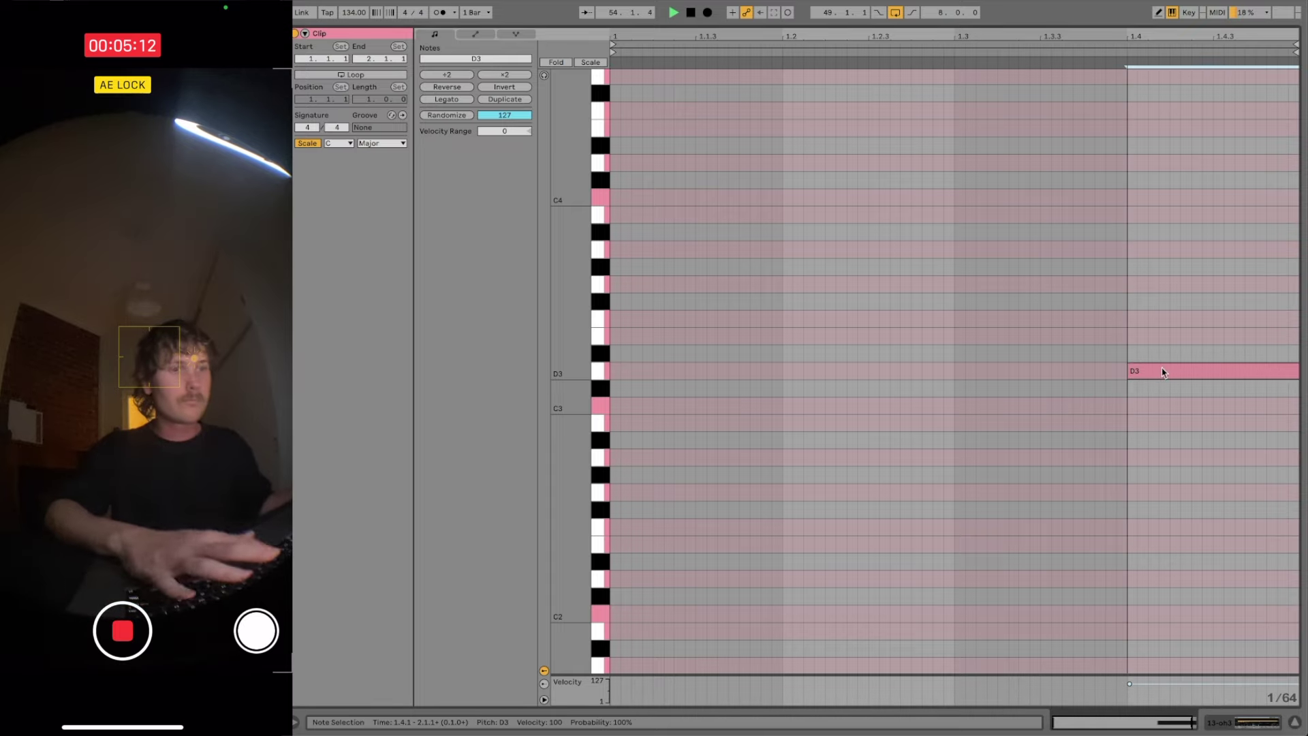
pyautogui.hotkey('shift', 'Tab')
pyautogui.click(775, 446)
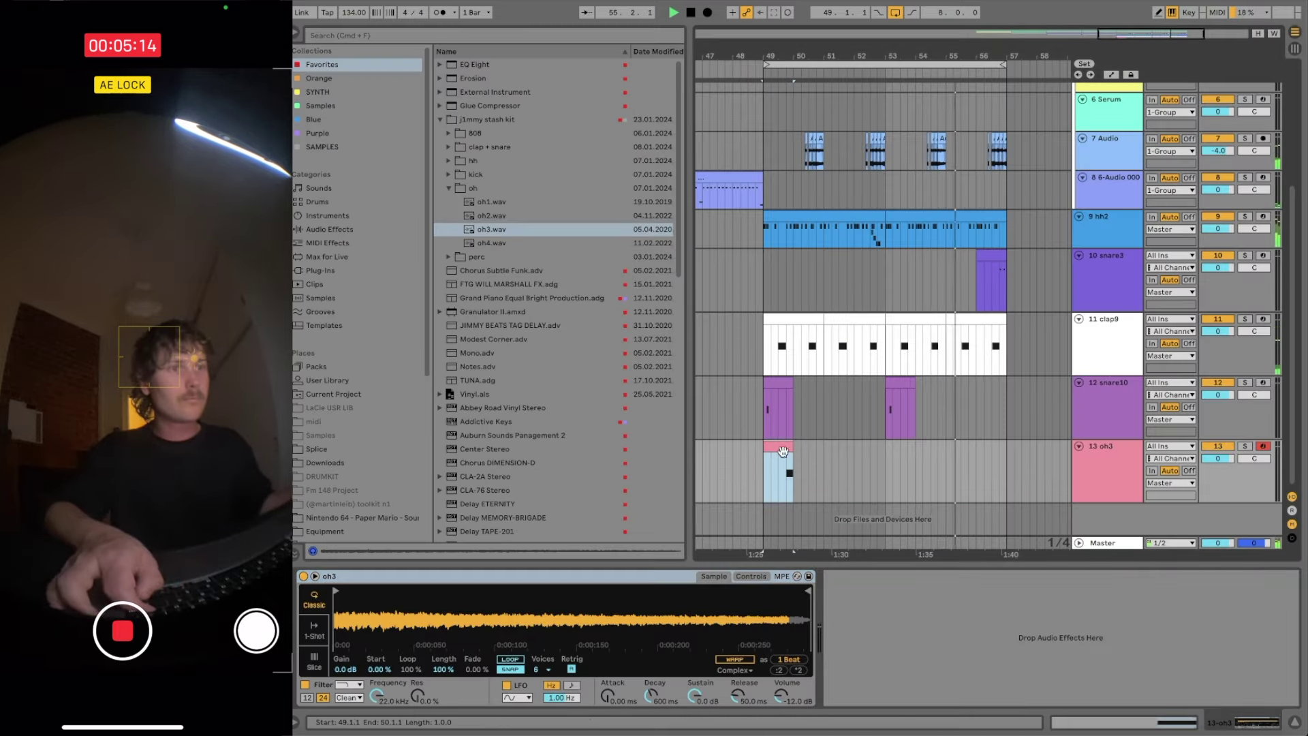
# - Extend the oh3 clip to 50.3.1, and duplicate its track with the copied clip shifted to start at 49.2.1
pyautogui.moveTo(787, 447); pyautogui.dragTo(808, 447)
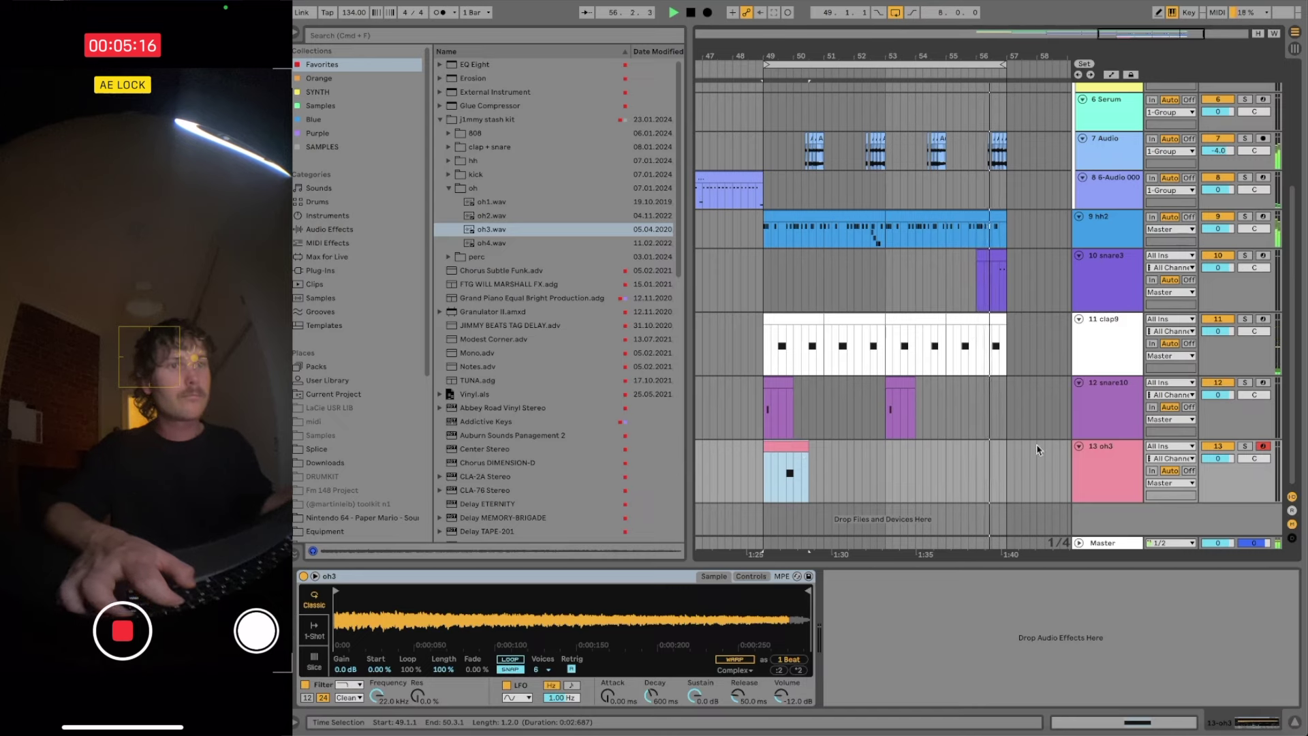
pyautogui.click(1105, 470)
pyautogui.press('super+d')
pyautogui.moveTo(796, 477); pyautogui.dragTo(805, 484)
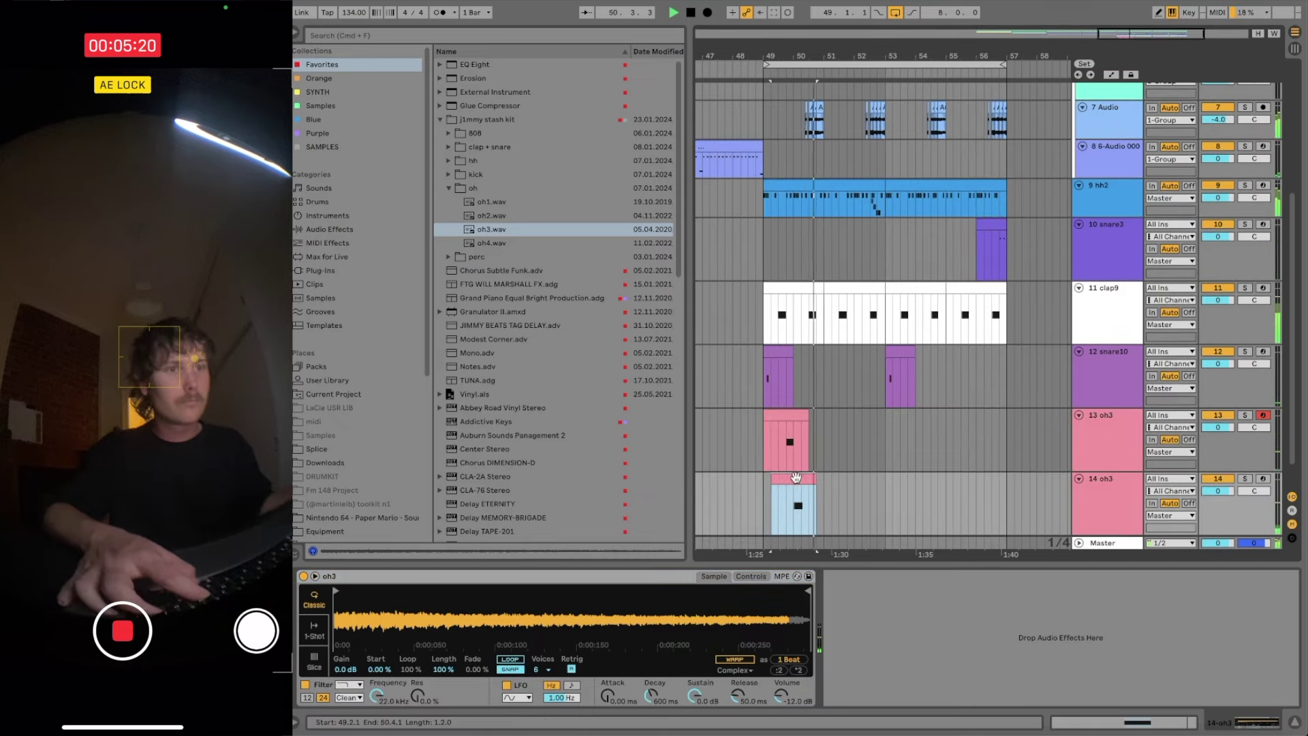
pyautogui.press('Up')
pyautogui.click(819, 519)
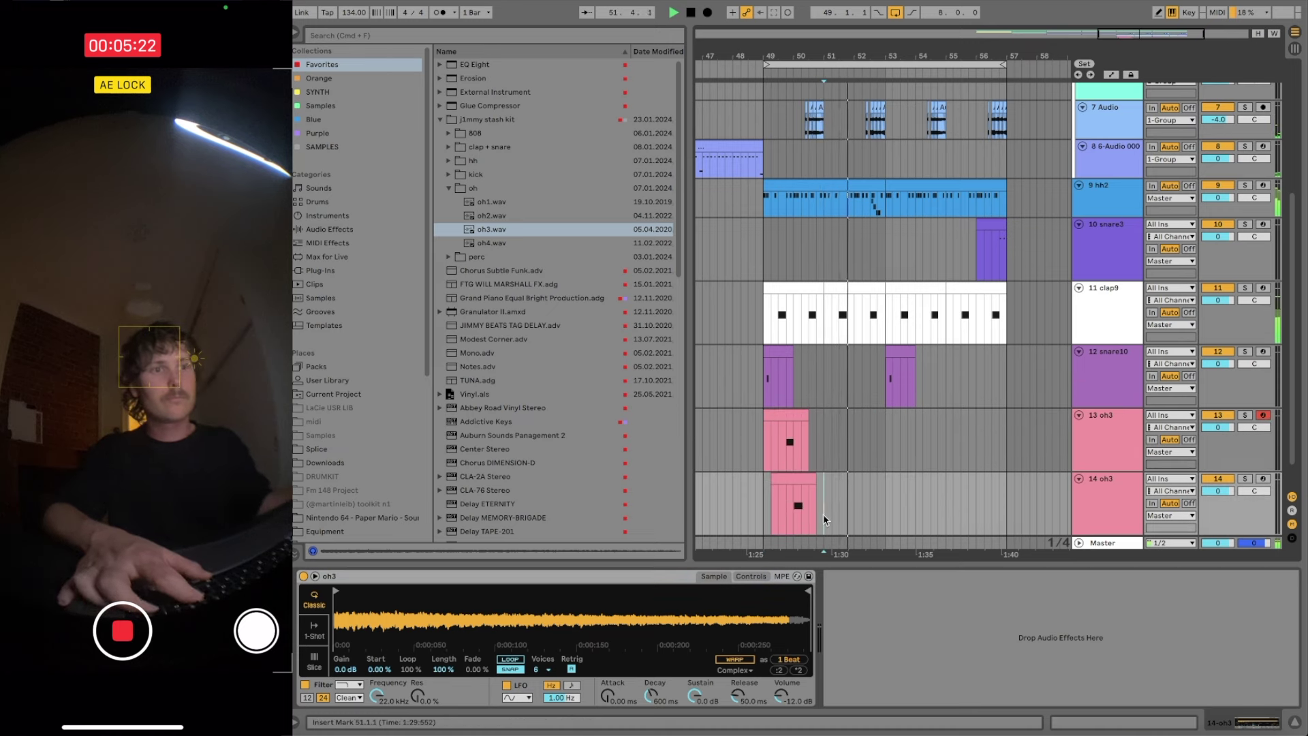
# - Insert a MIDI track below snare10, and audition samples from the perc folder to load perc3.wav onto it
pyautogui.click(1110, 385)
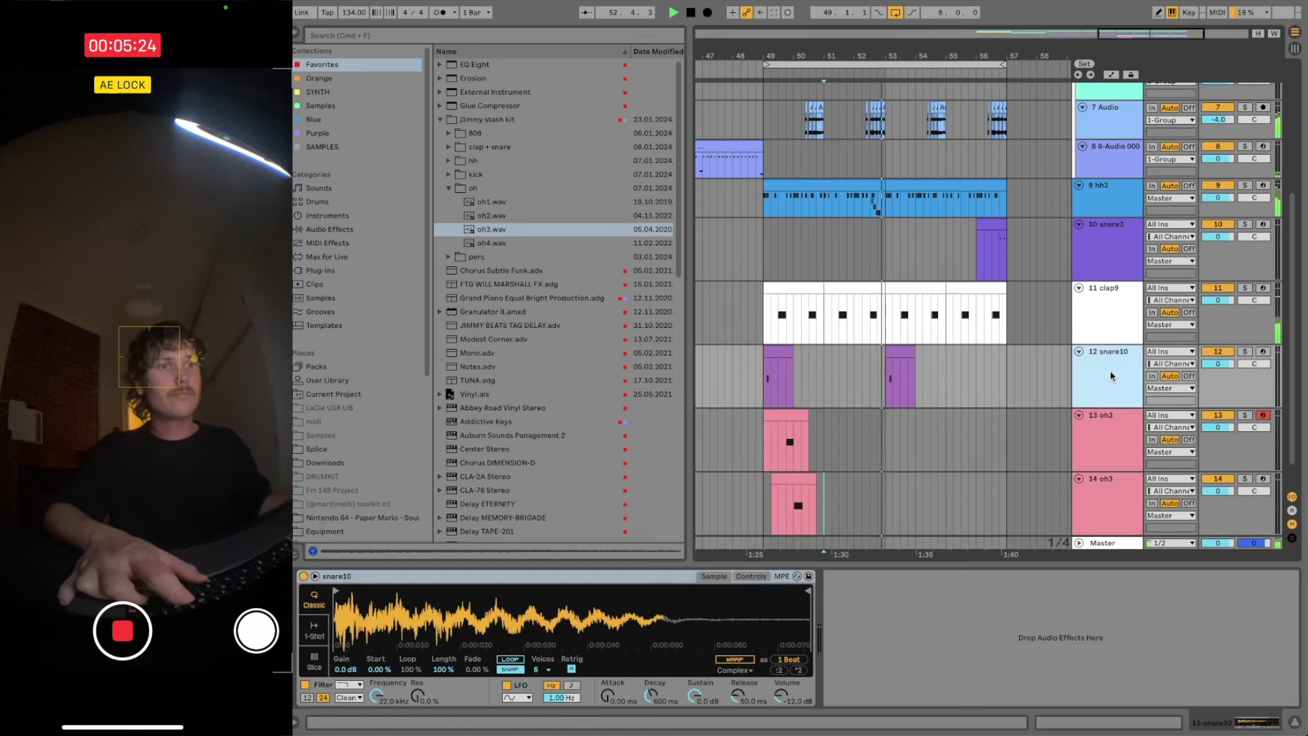
pyautogui.press('super+shift+t')
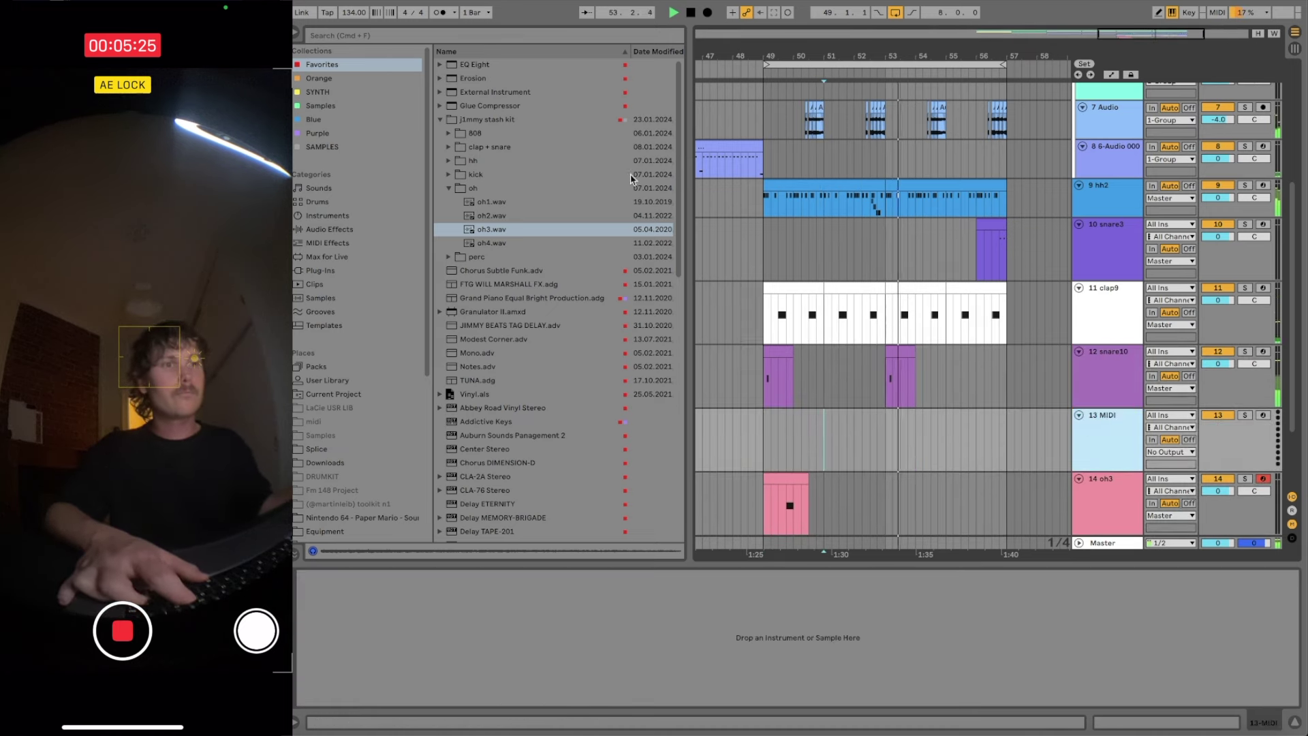
pyautogui.click(449, 188)
pyautogui.click(449, 201)
pyautogui.click(470, 216)
pyautogui.click(480, 230)
pyautogui.click(494, 243)
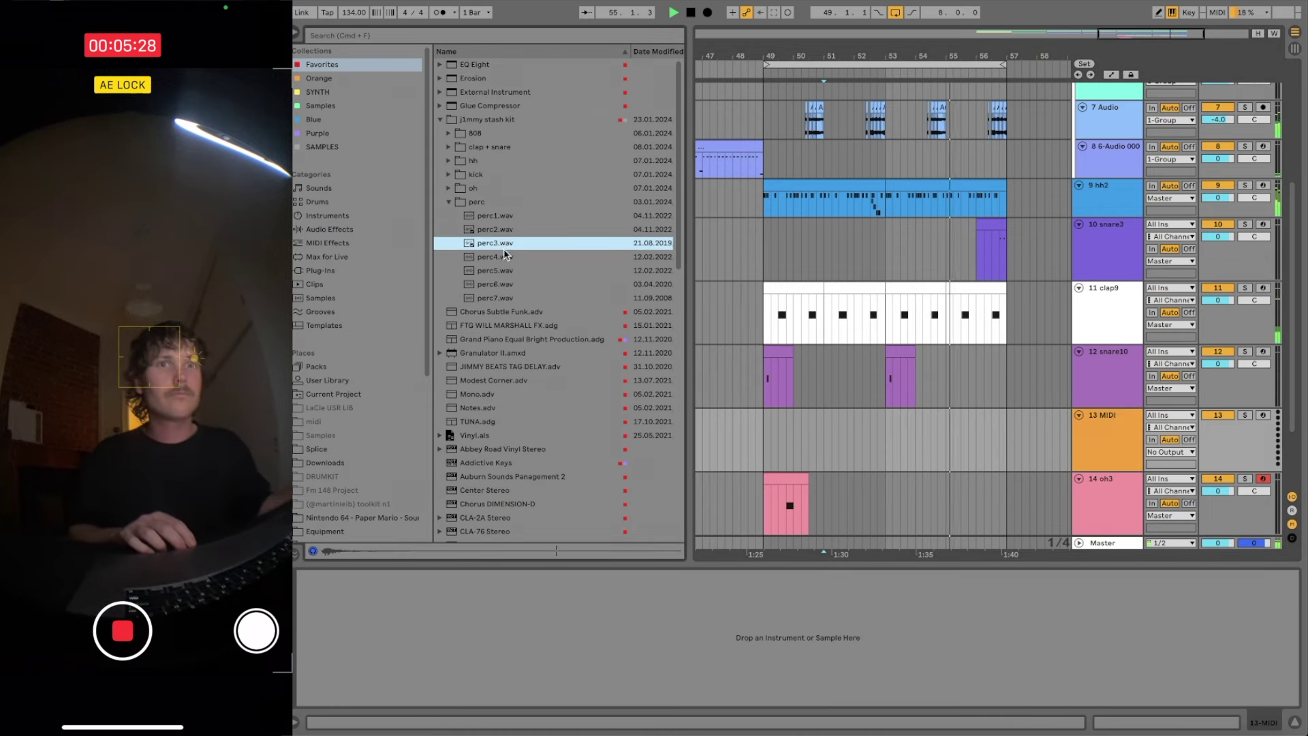
pyautogui.click(510, 257)
pyautogui.click(504, 244)
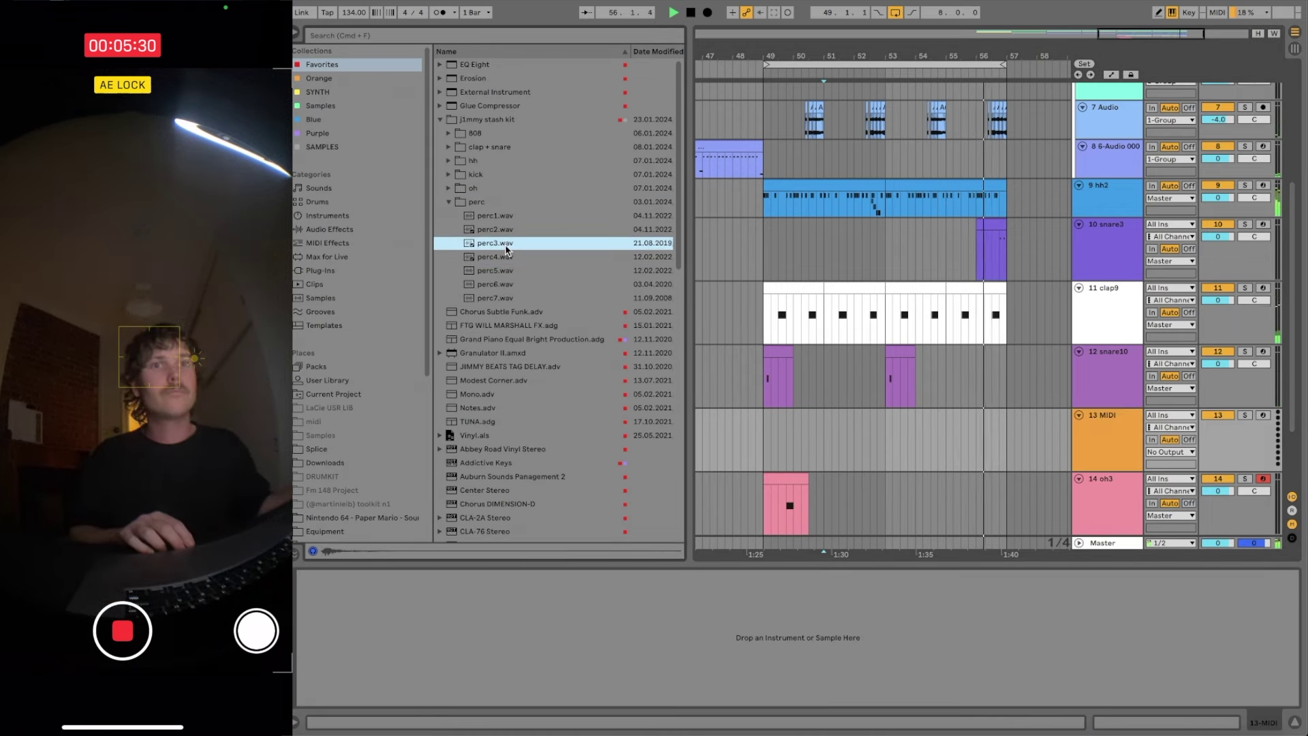
pyautogui.click(506, 256)
pyautogui.click(506, 246)
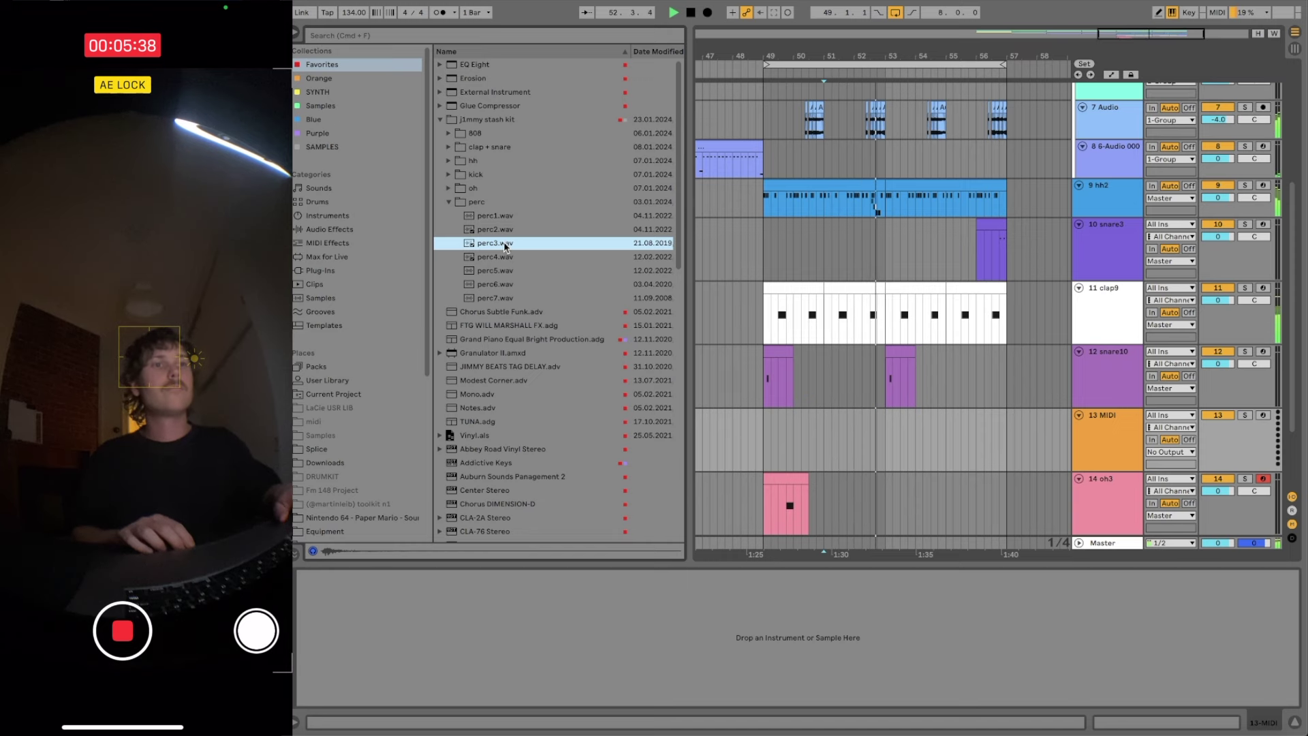
pyautogui.doubleClick(506, 247)
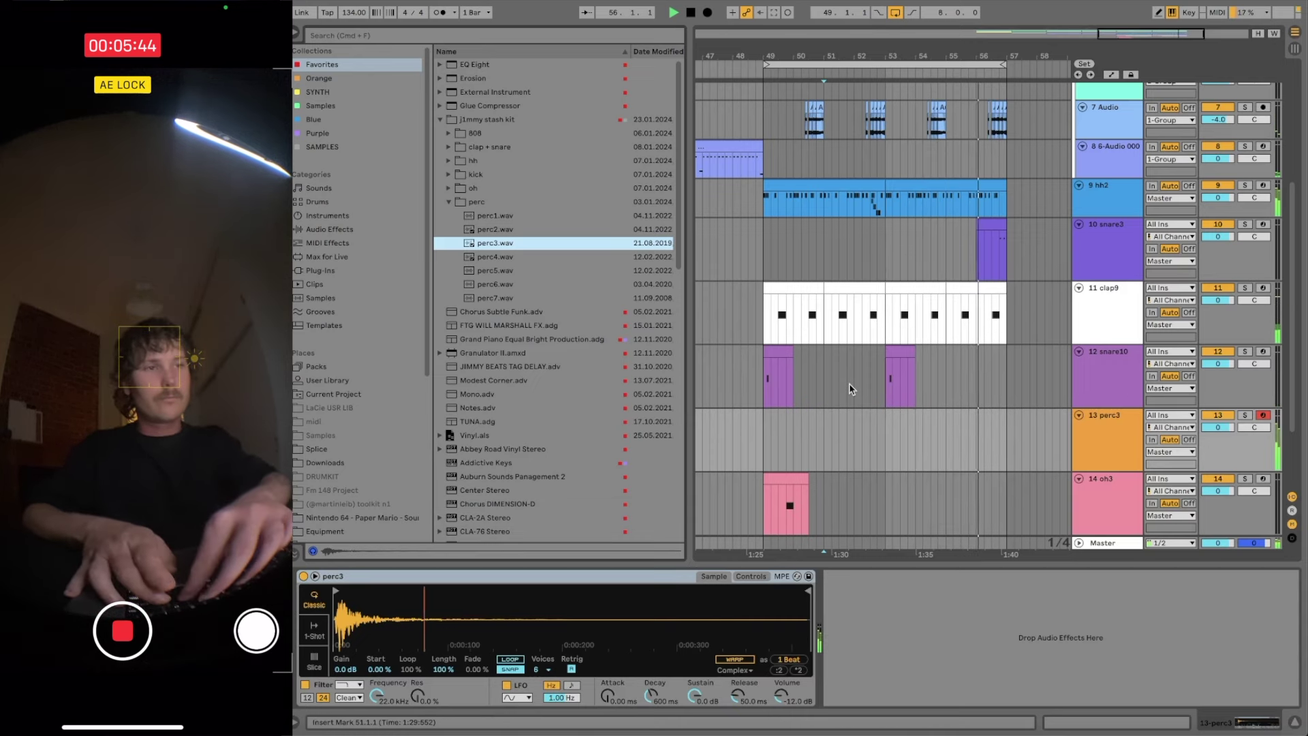
# - Capture the played percussion on the perc3 track, and place it as one consolidated clip from bar 51 to bar 53
pyautogui.click(777, 12)
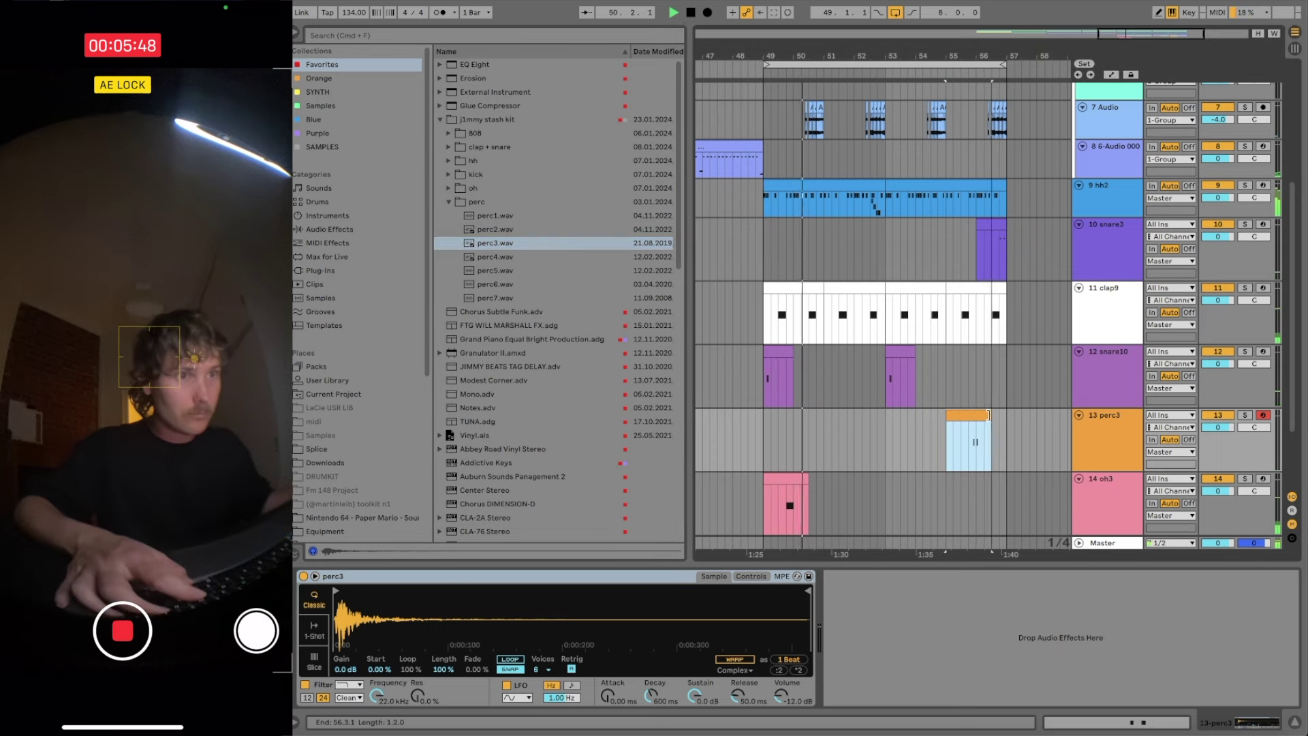
pyautogui.moveTo(988, 415); pyautogui.dragTo(855, 413)
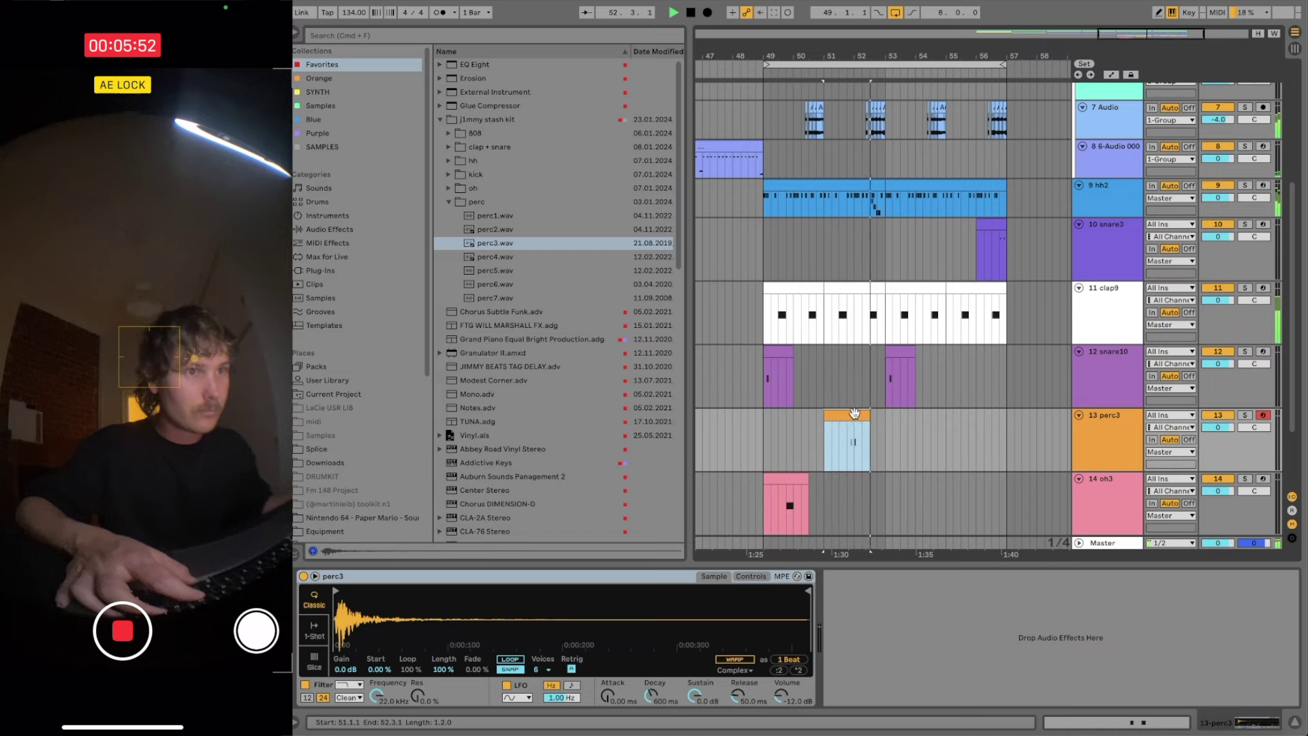
pyautogui.keyDown('shift'); pyautogui.click(887, 421); pyautogui.keyUp('shift')
pyautogui.press('super+j')
# - Align the perc clip's first C3 note to 1.4.3, and replace the track's sample with perc5.wav
pyautogui.hotkey('shift', 'Tab')
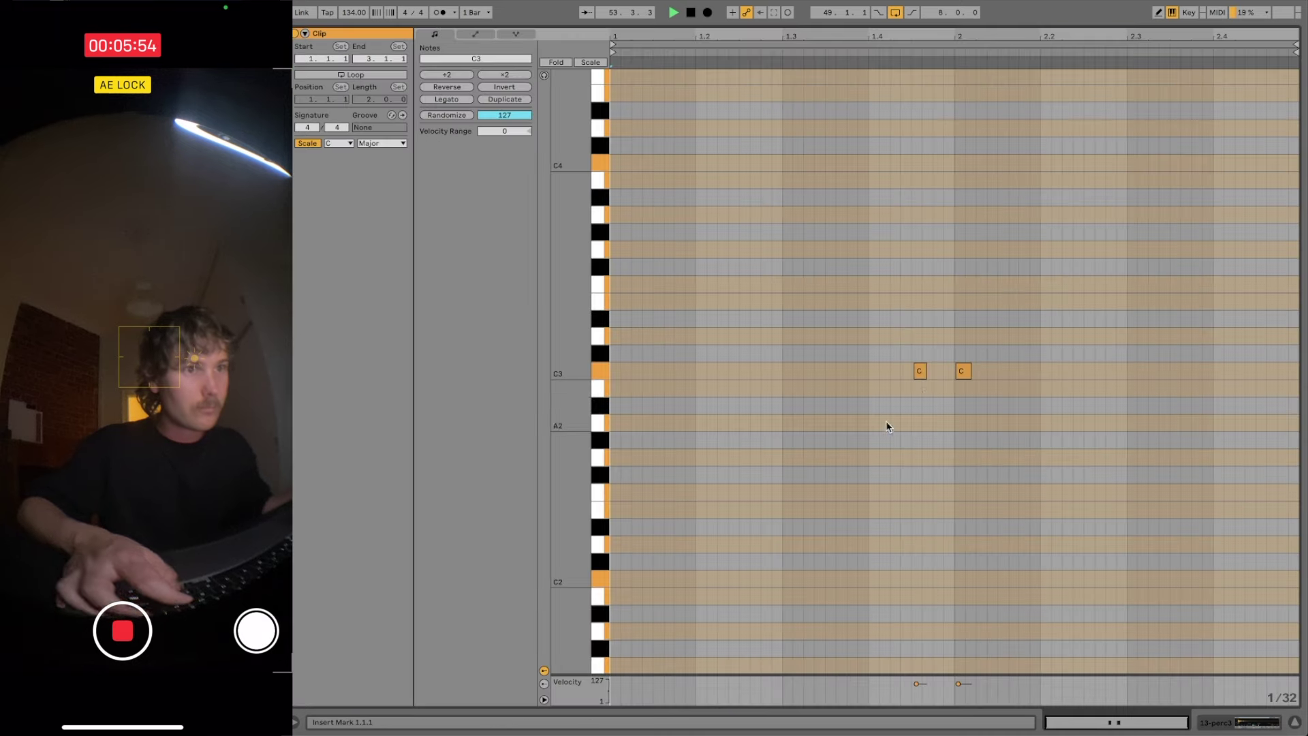
pyautogui.doubleClick(922, 372)
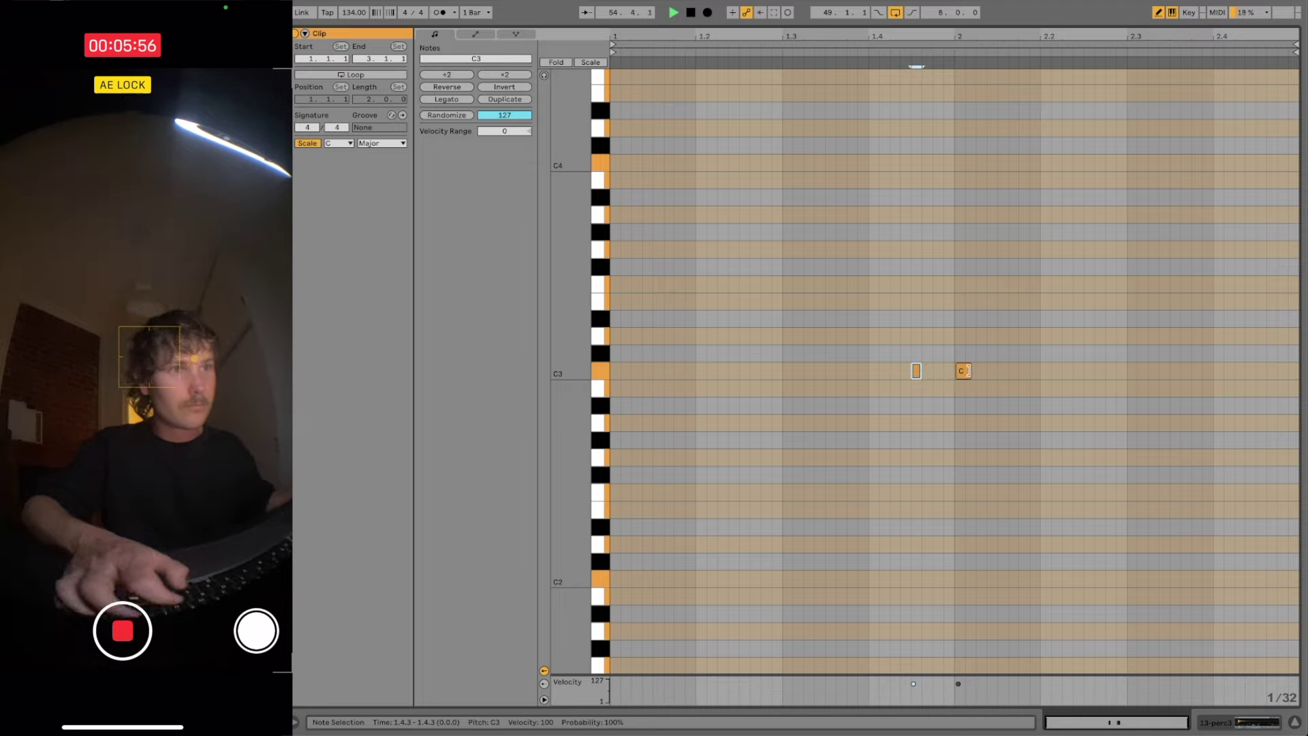
pyautogui.press('super+alt+e')
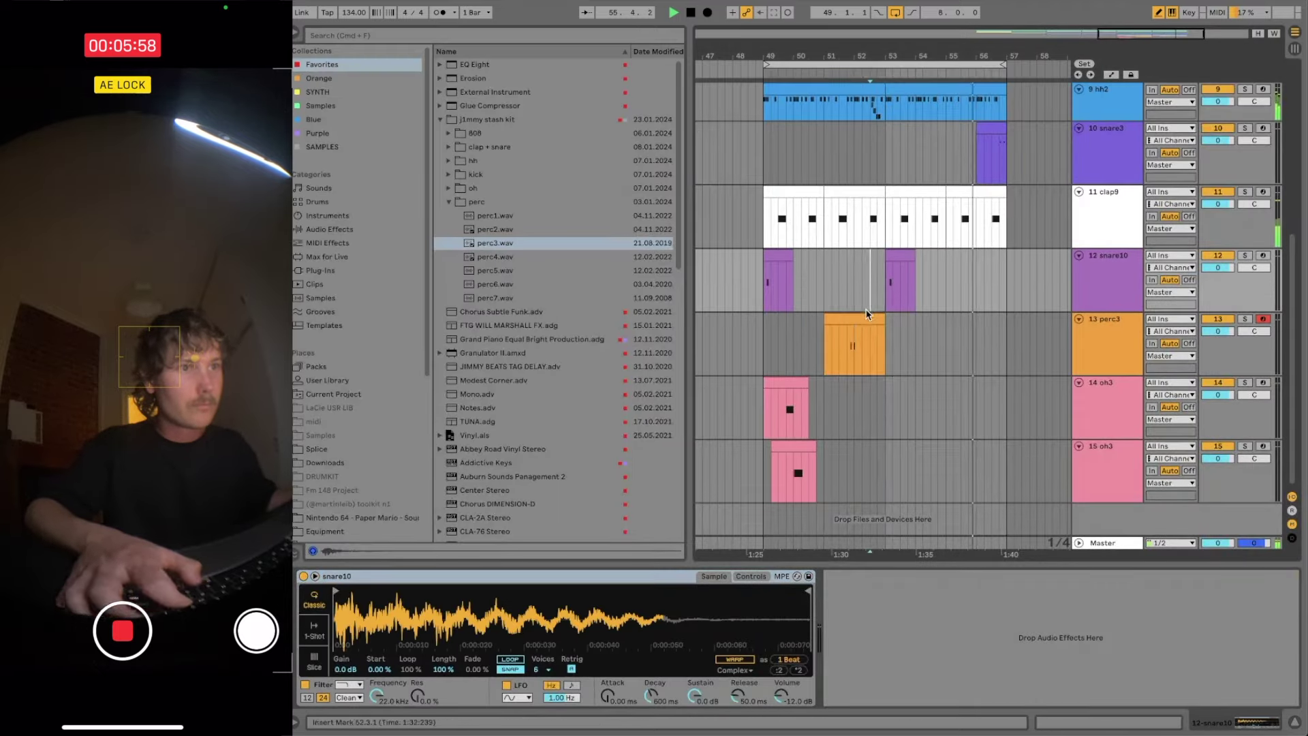
pyautogui.click(515, 271)
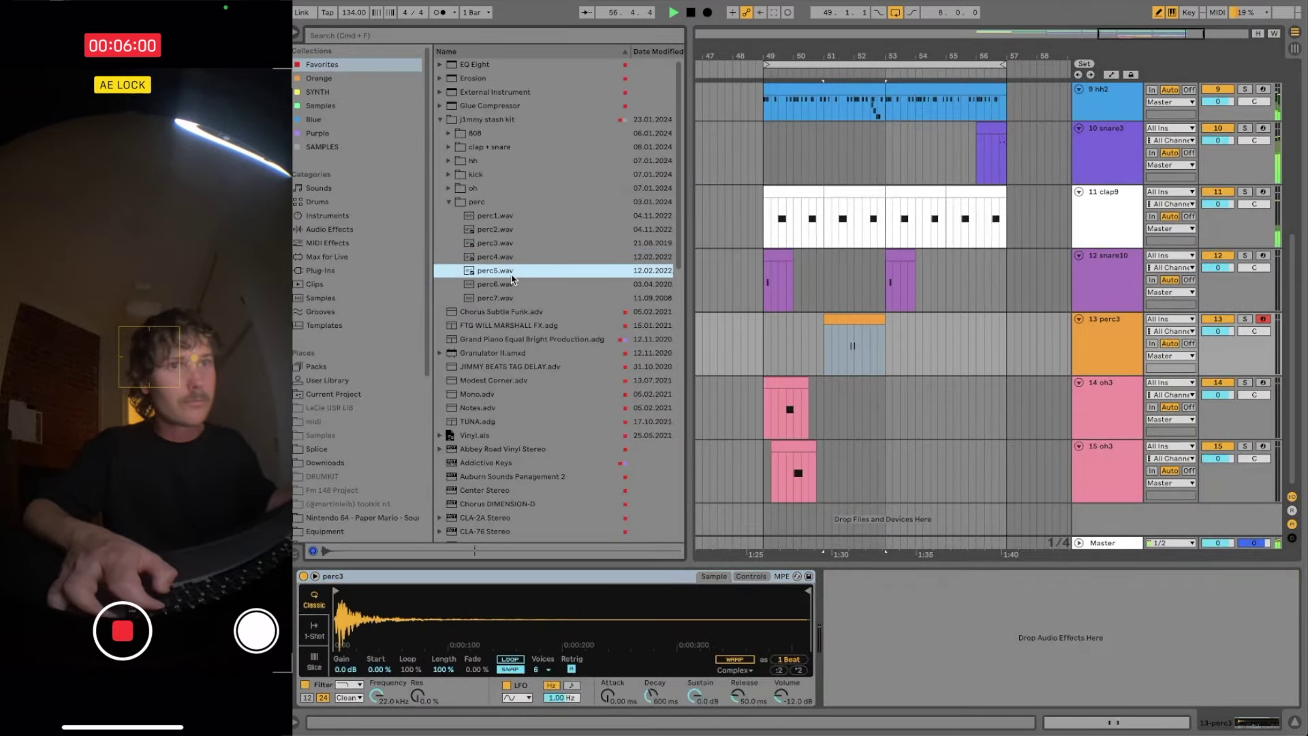
pyautogui.doubleClick(506, 274)
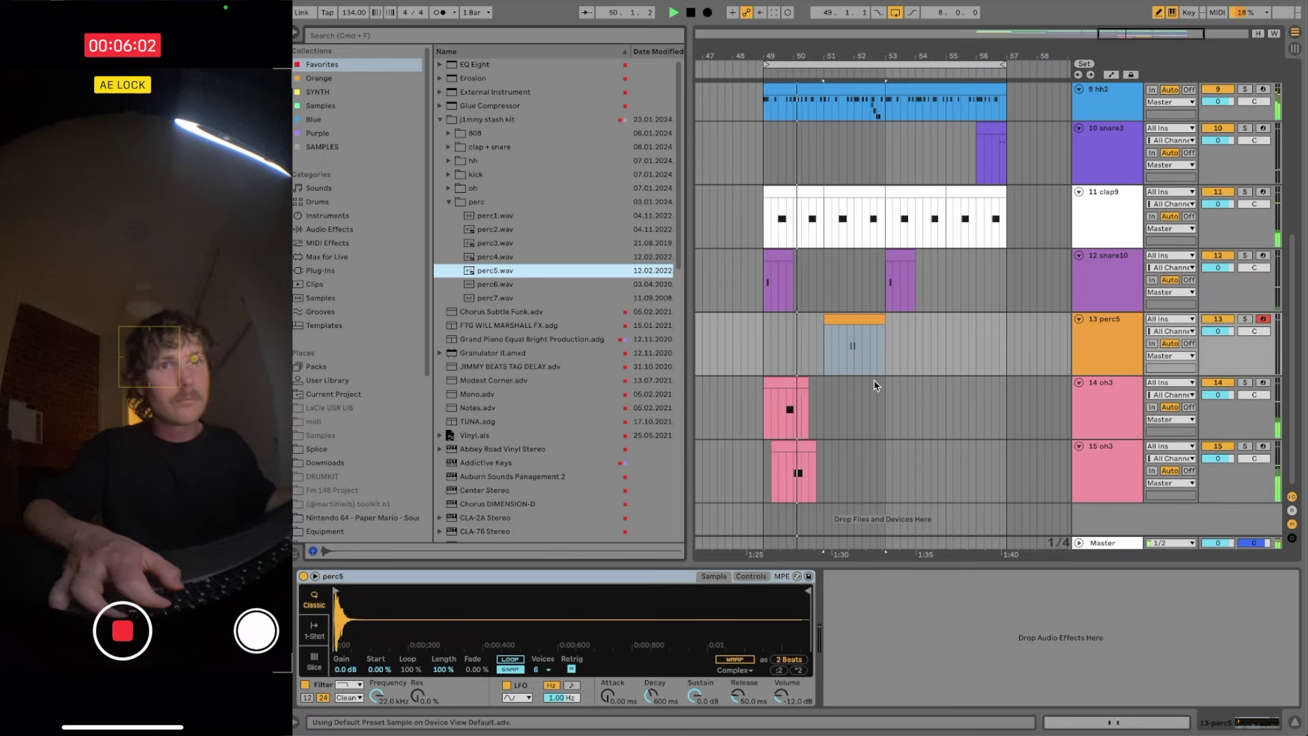
# - Copy the second oh3 track's hit onto the first oh3 track at 50.1.1, and delete the second clip's tail after 50.2.1
pyautogui.click(799, 475)
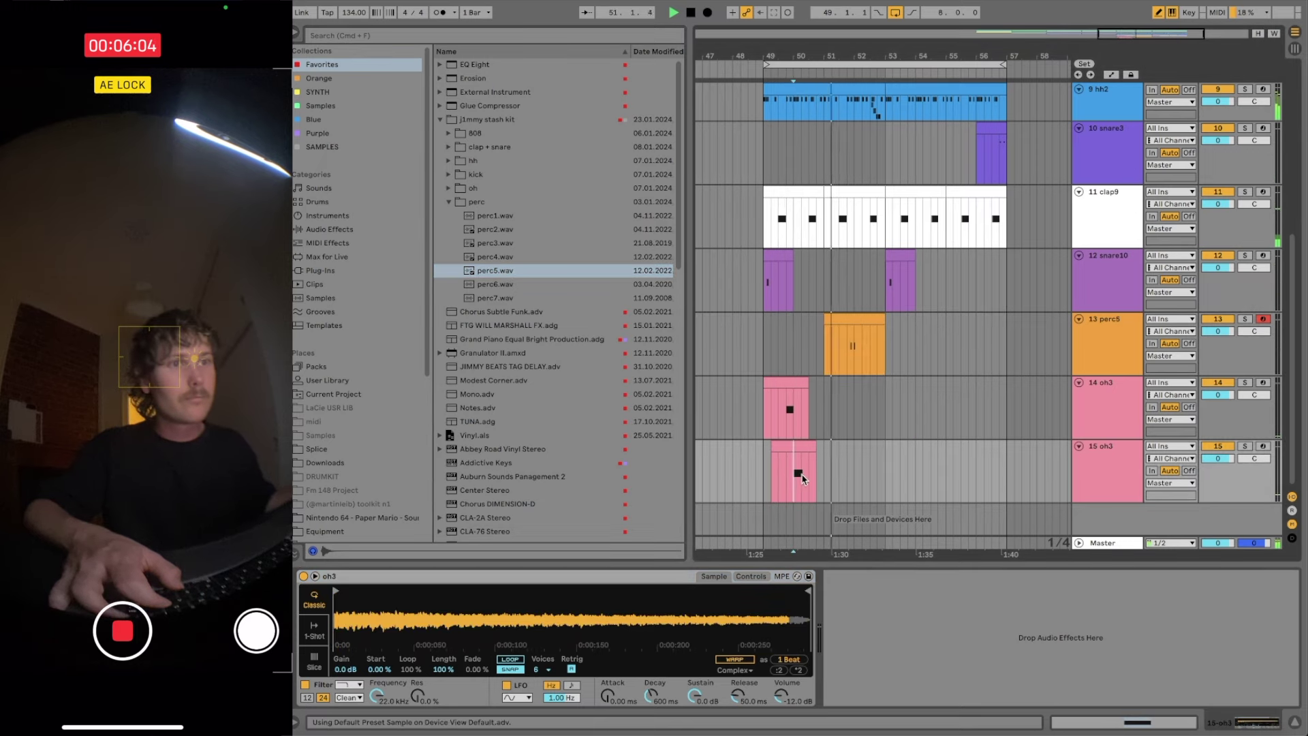
pyautogui.click(801, 460)
pyautogui.moveTo(805, 444); pyautogui.dragTo(797, 421)
pyautogui.click(796, 449)
pyautogui.keyDown('shift'); pyautogui.click(812, 447); pyautogui.keyUp('shift')
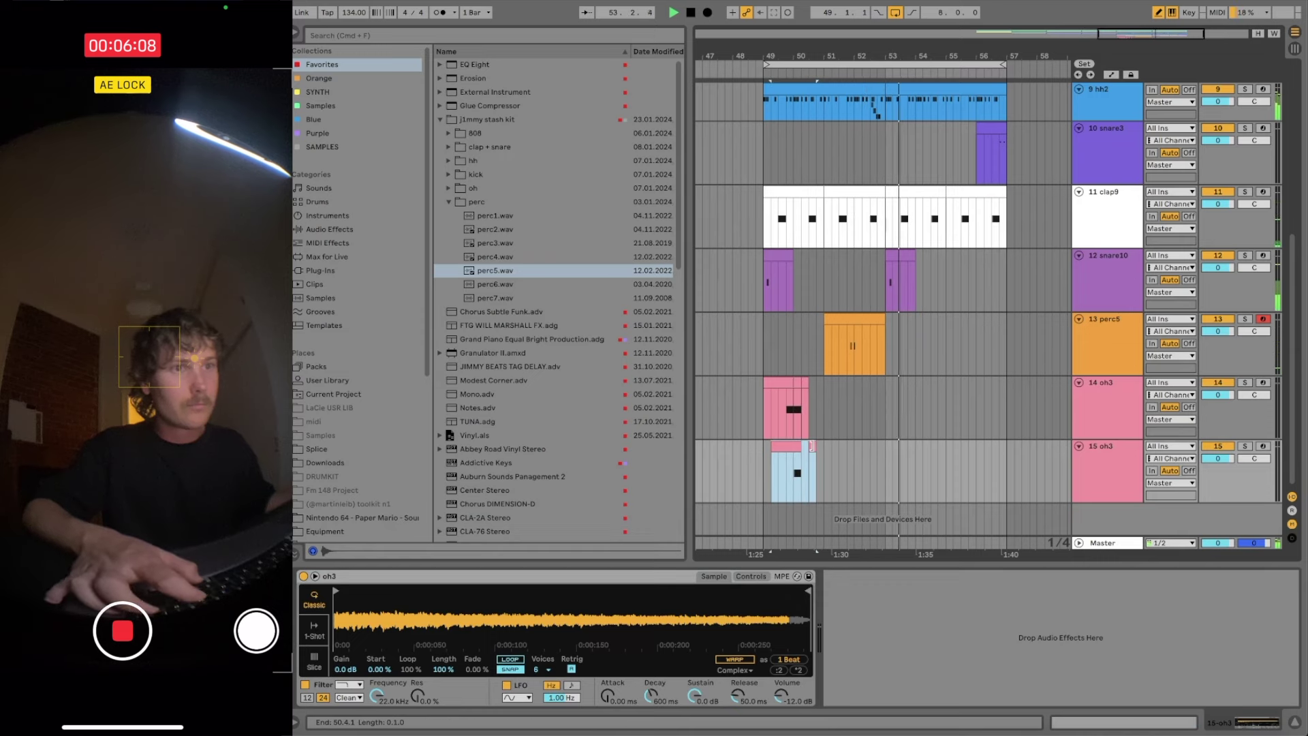
pyautogui.click(812, 447)
pyautogui.press('Delete')
# - Copy the bar 49 clips of both oh3 tracks to bar 53, and remove the first track's extra hit at 54.1.1
pyautogui.click(786, 383)
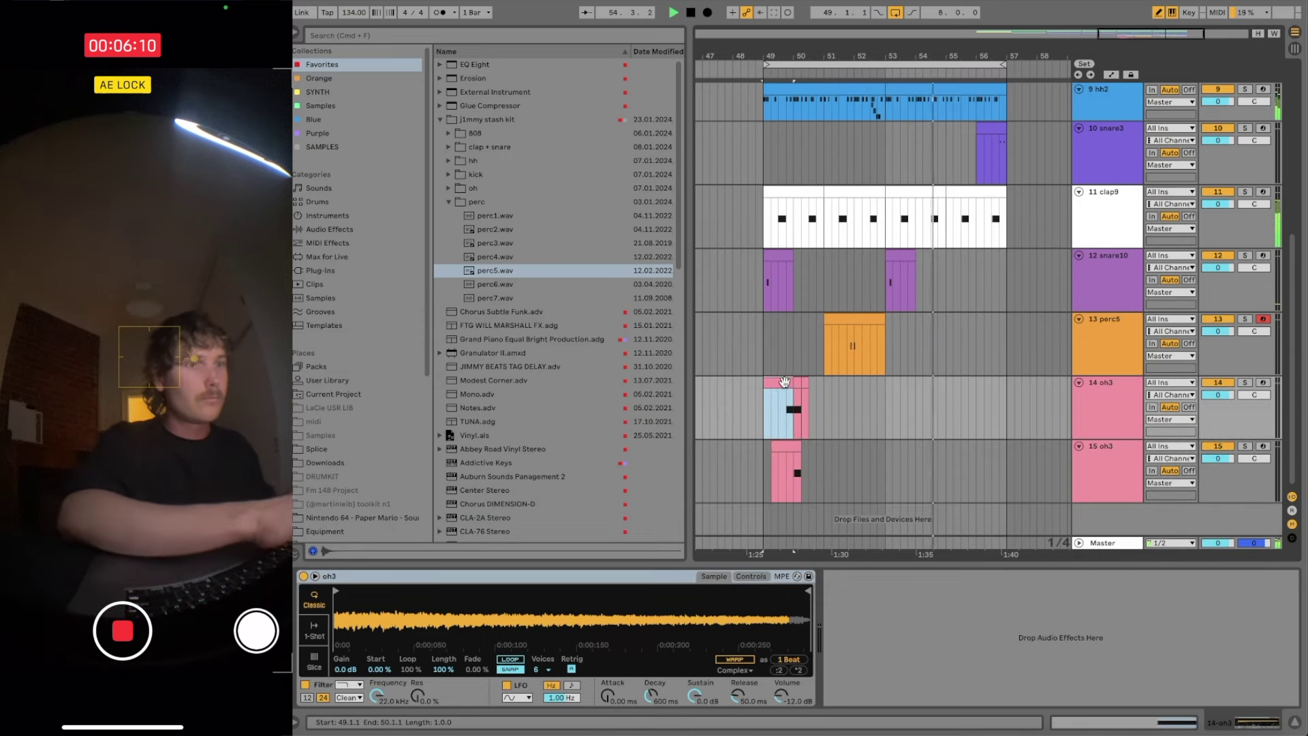
pyautogui.keyDown('shift'); pyautogui.click(786, 447); pyautogui.keyUp('shift')
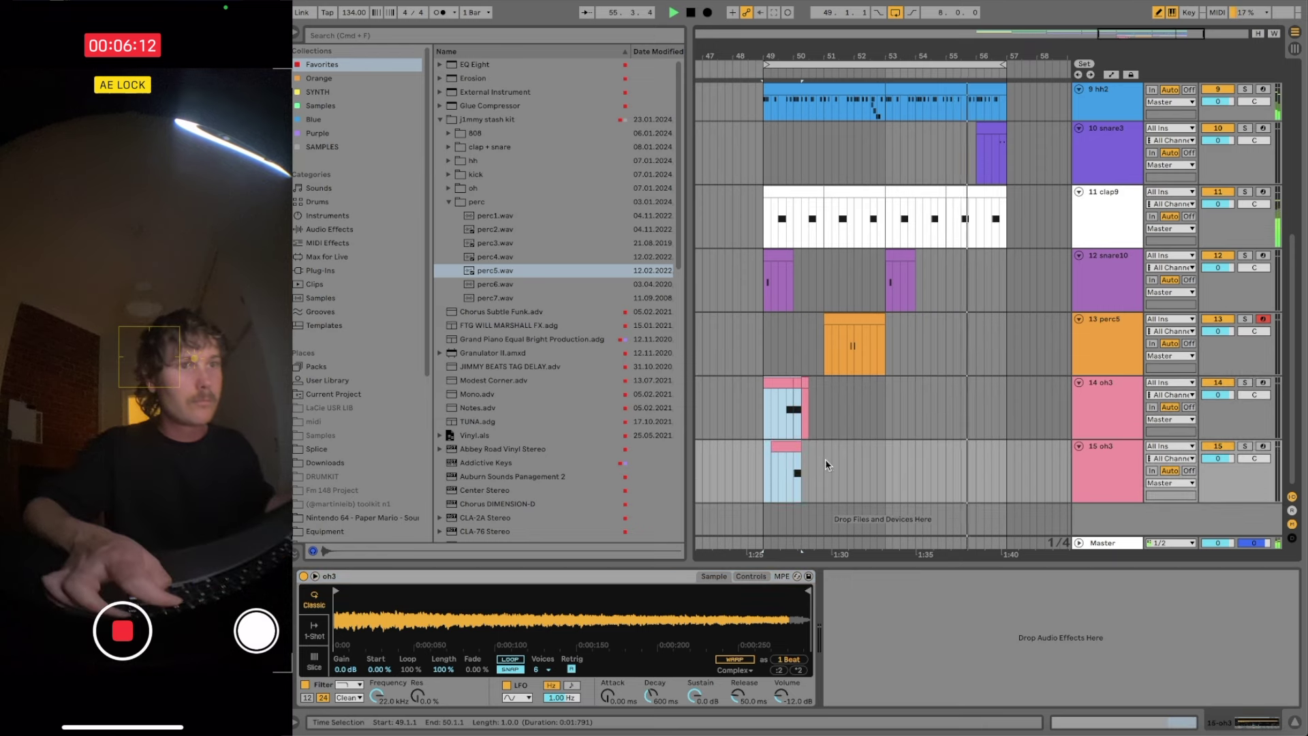
pyautogui.click(885, 435)
pyautogui.press('super+v')
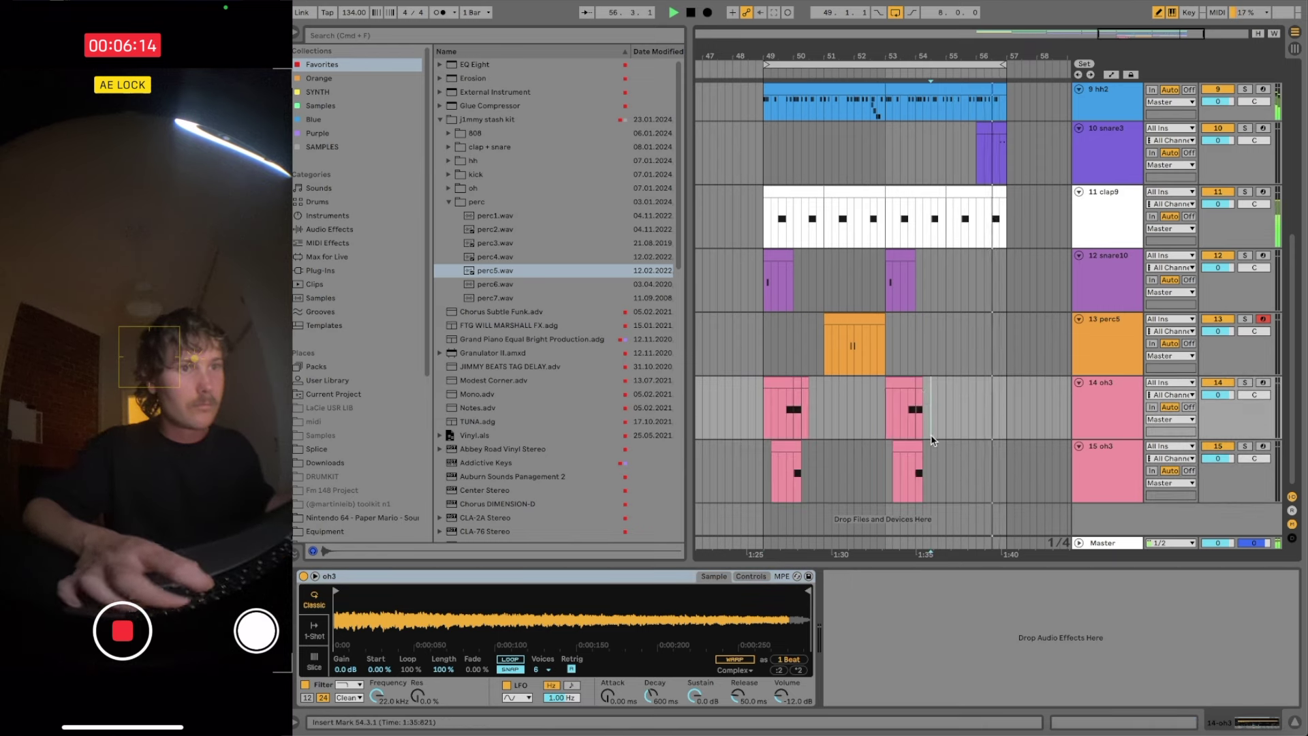
pyautogui.click(921, 384)
pyautogui.click(916, 383)
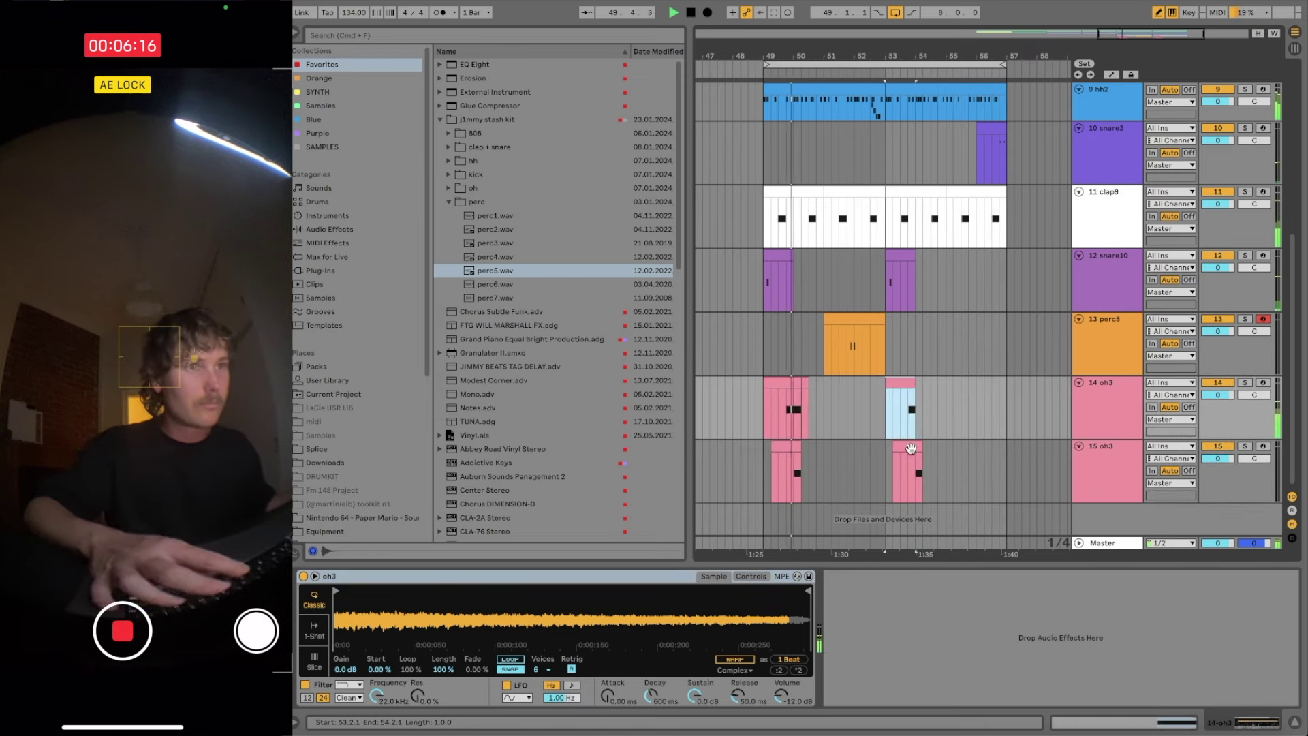
# - Audition samples from the perc and oh folders, and load oh2.wav onto the second oh3 track
pyautogui.click(910, 449)
pyautogui.click(792, 446)
pyautogui.click(533, 298)
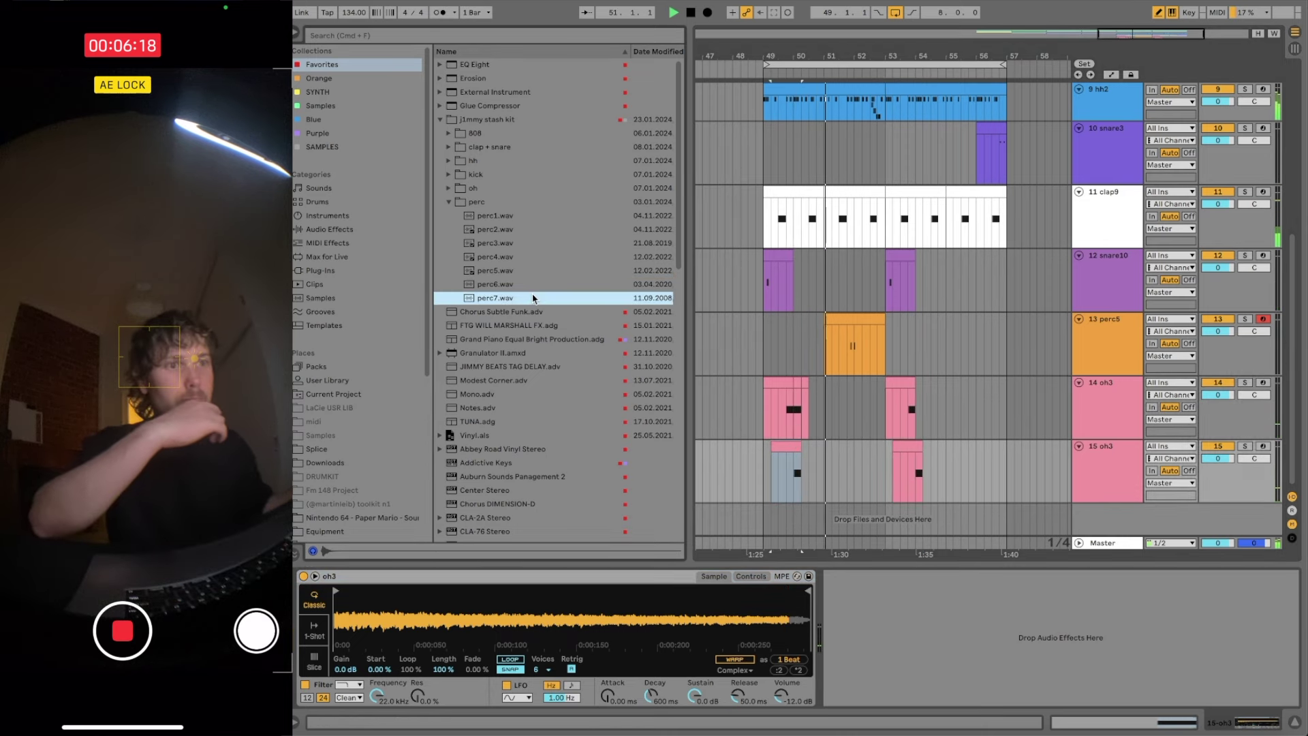
pyautogui.click(531, 286)
pyautogui.click(476, 188)
pyautogui.click(502, 230)
pyautogui.click(494, 215)
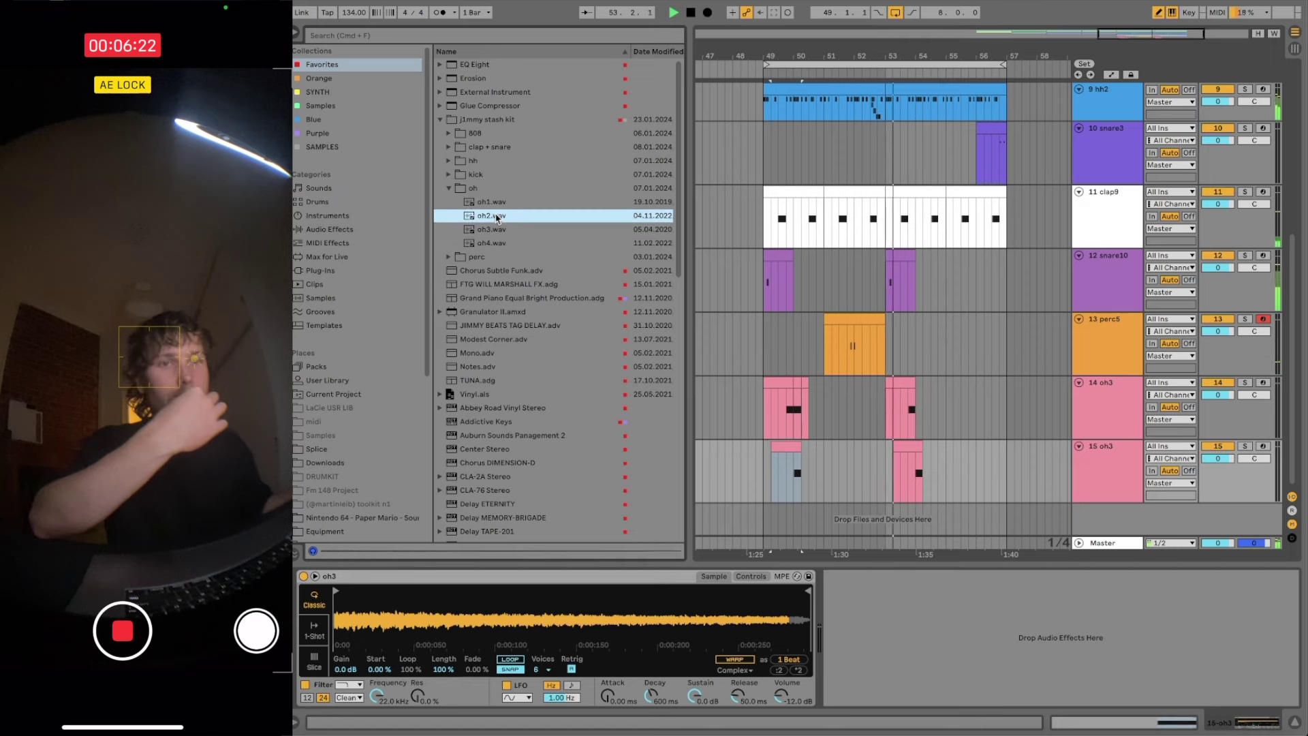
pyautogui.moveTo(494, 215); pyautogui.dragTo(848, 471)
# - Delete the oh2 track's clip in bar 49, and raise its sample gain to 9.9 dB
pyautogui.click(787, 447)
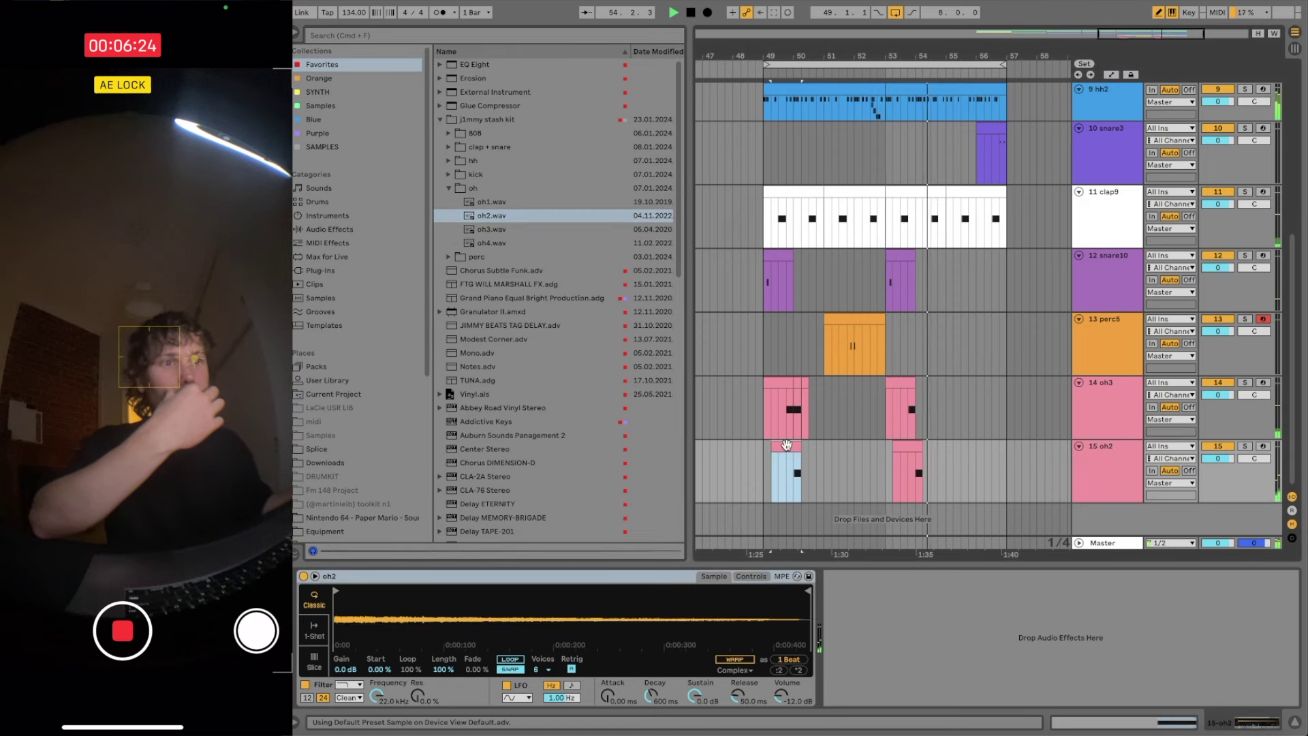
pyautogui.press('Delete')
pyautogui.moveTo(349, 670); pyautogui.dragTo(348, 631)
pyautogui.click(809, 461)
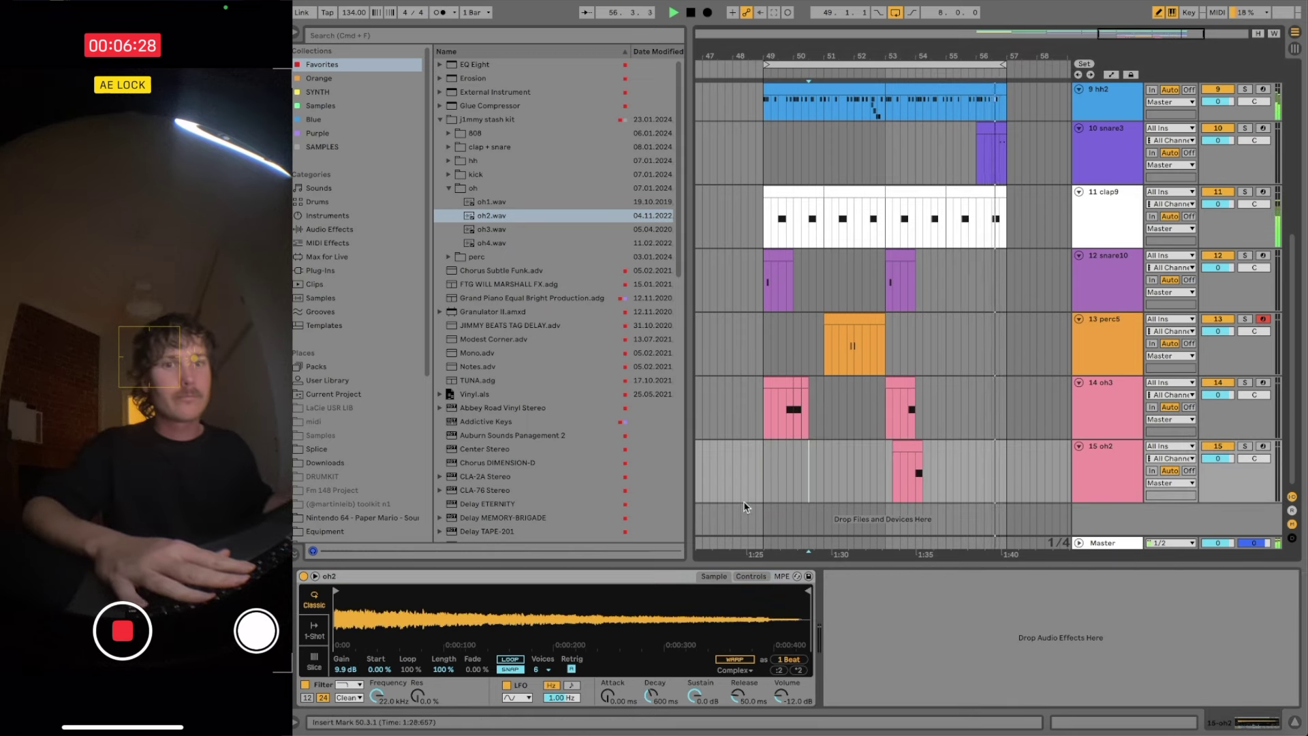
# - Place a one-beat copy of the oh3 track's last bar 50 hit at 50.4.1
pyautogui.click(1089, 468)
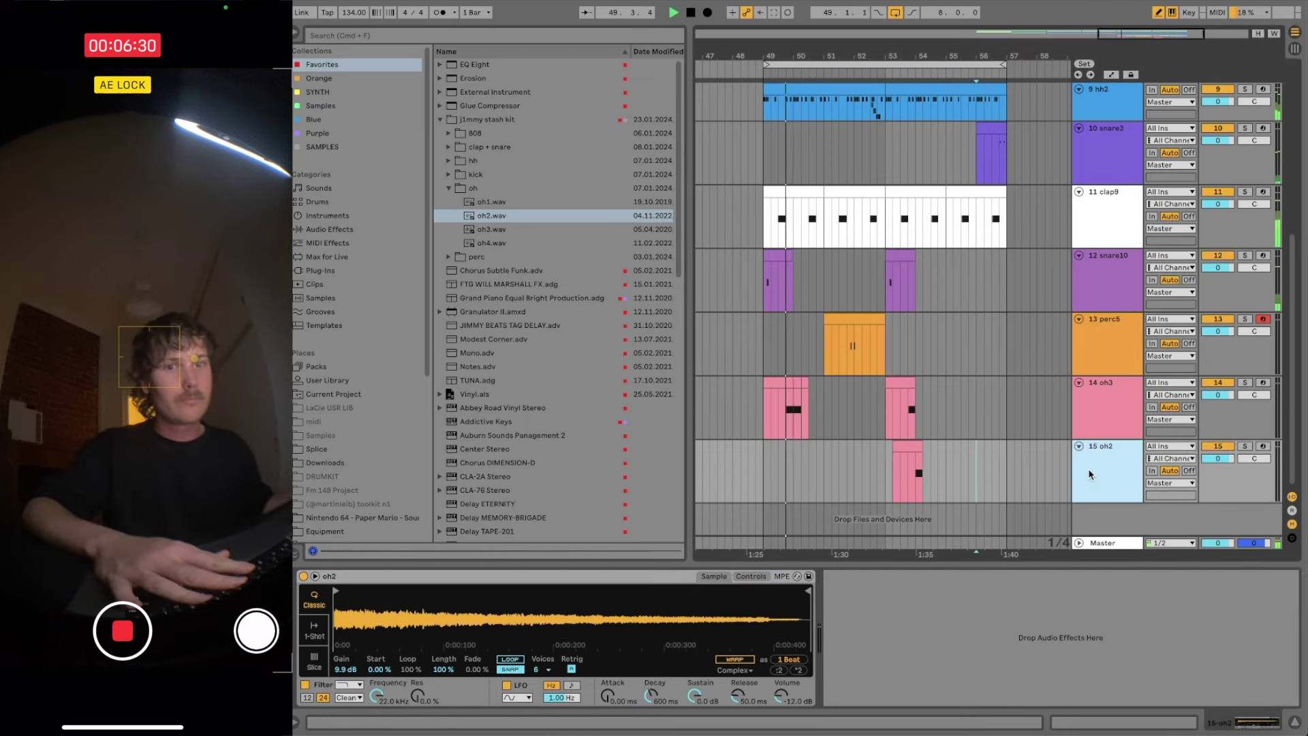
pyautogui.click(1129, 417)
pyautogui.click(1121, 460)
pyautogui.click(1091, 398)
pyautogui.moveTo(798, 383); pyautogui.dragTo(821, 385)
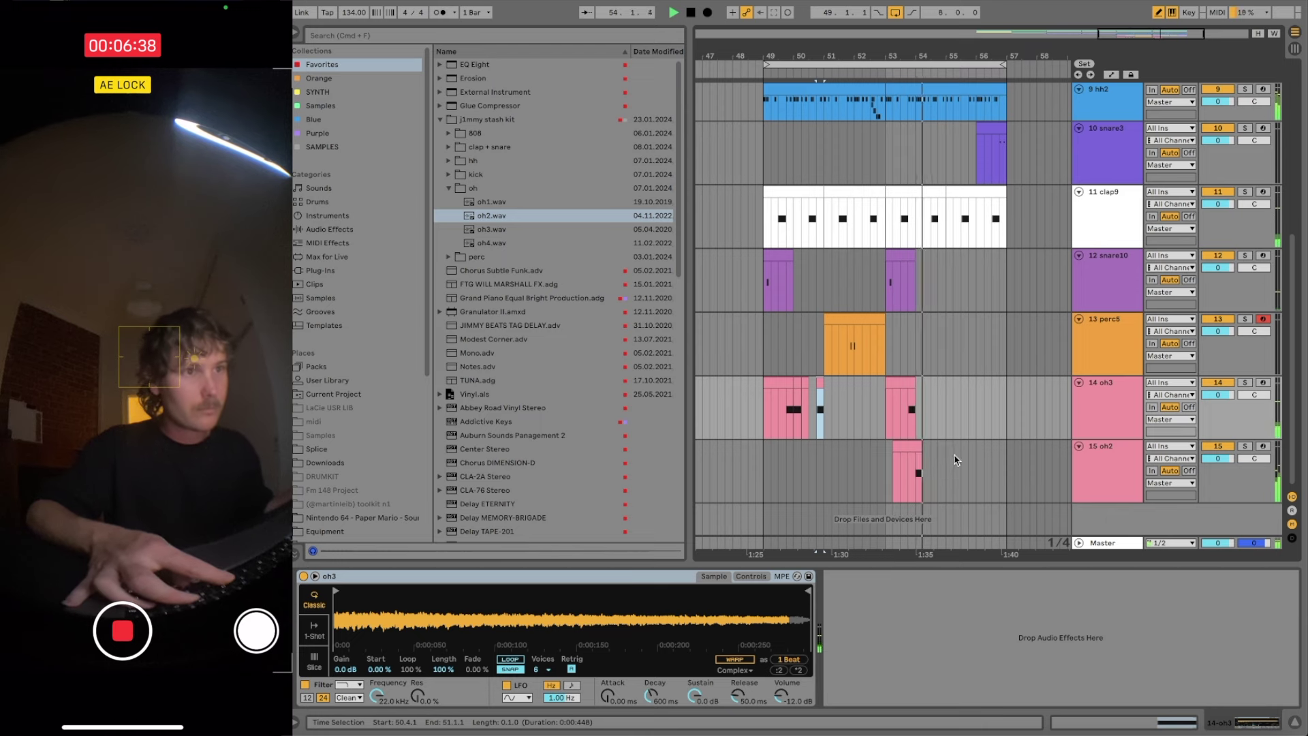
# - Copy the one-beat hit at 54.1.1 on the oh2 track to 54.4.1
pyautogui.click(913, 470)
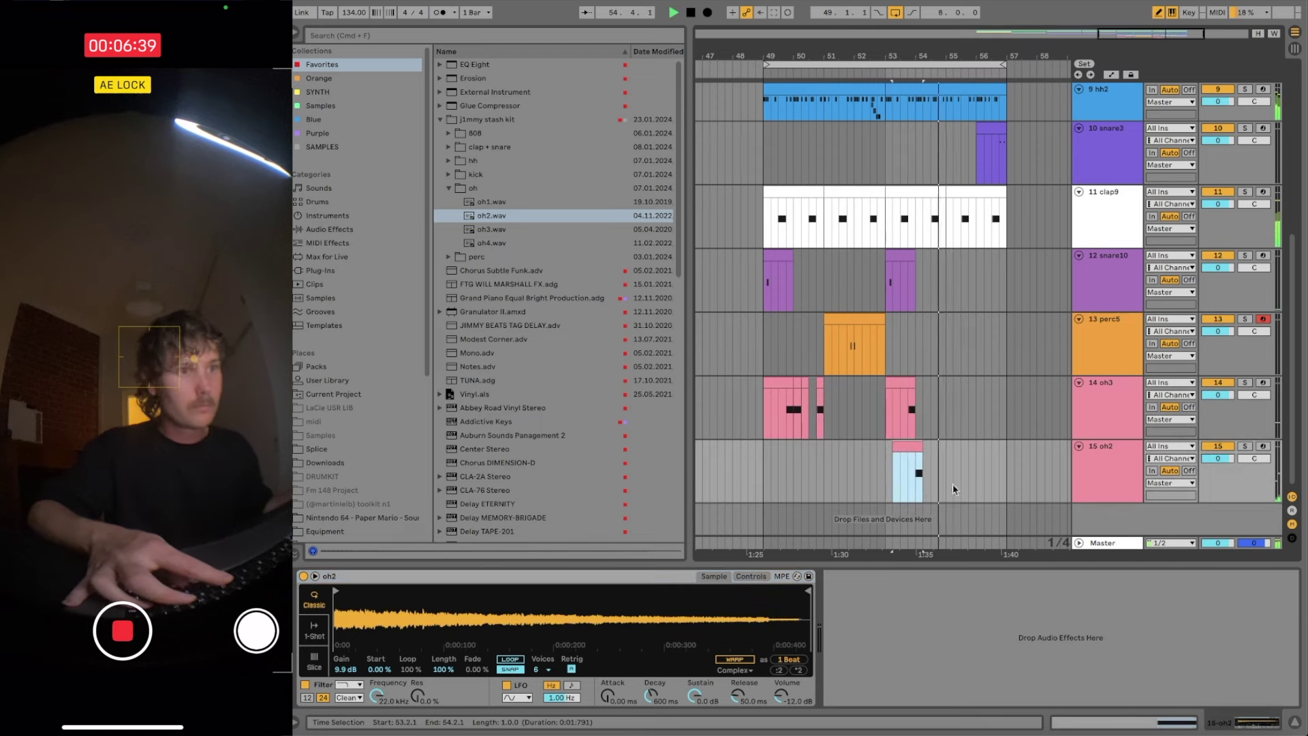
pyautogui.click(919, 474)
pyautogui.moveTo(918, 476); pyautogui.dragTo(926, 479)
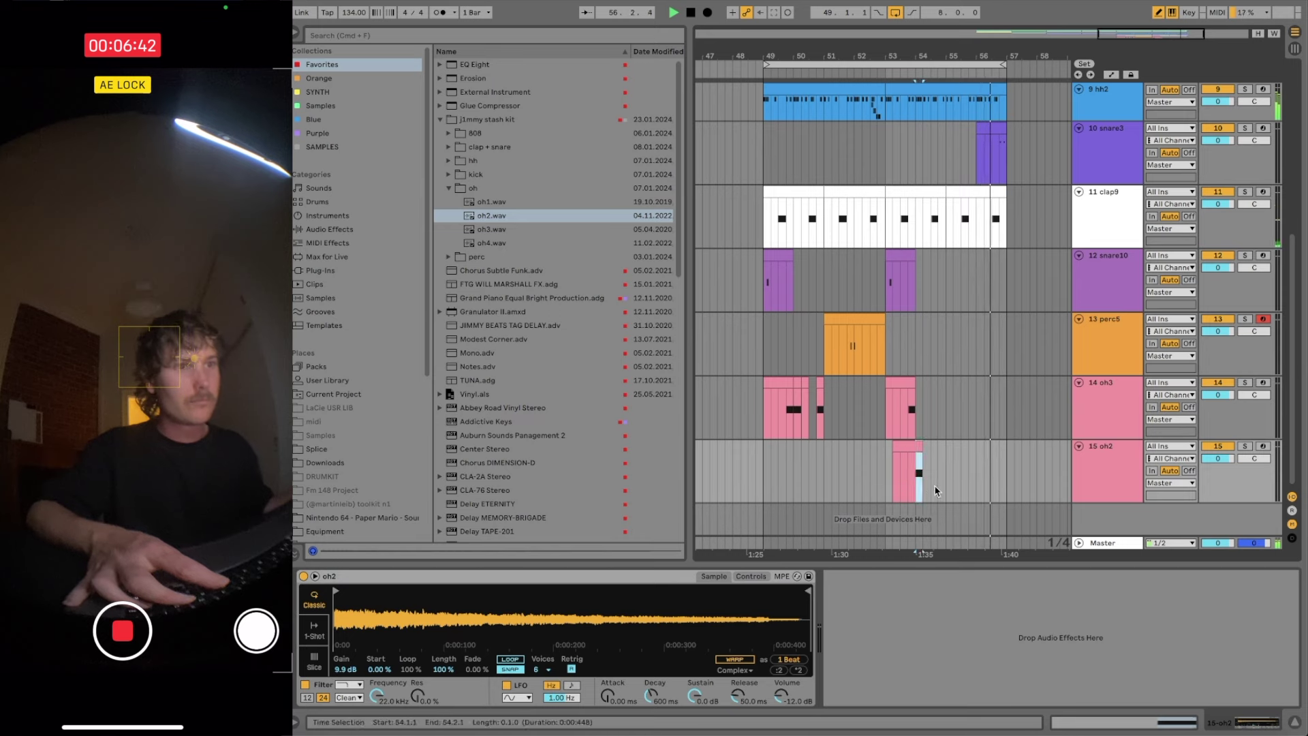
pyautogui.click(936, 491)
pyautogui.press('super+v')
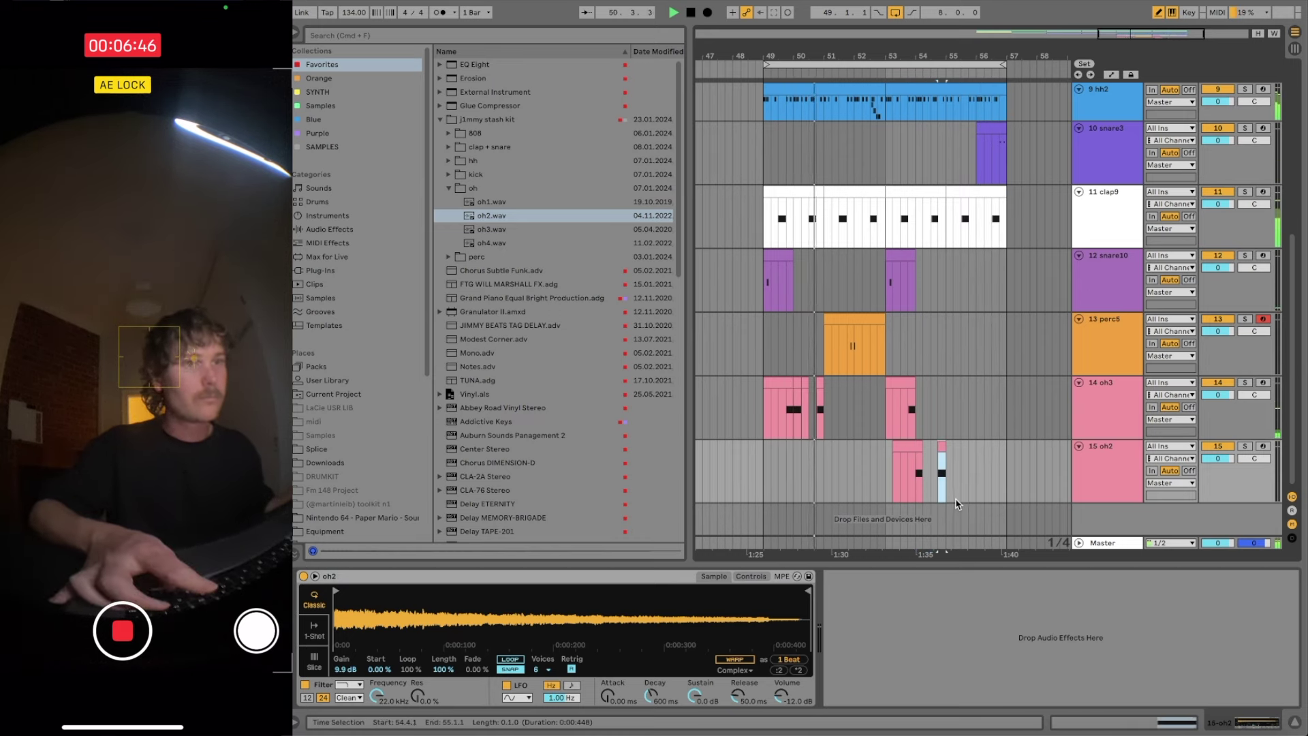
# - Play the open hats from 49.4.1, and move the oh3 hit at 50.4.1 back to 50.2.3
pyautogui.moveTo(805, 56); pyautogui.dragTo(804, 103)
pyautogui.press('space')
pyautogui.click(765, 417)
pyautogui.press('space')
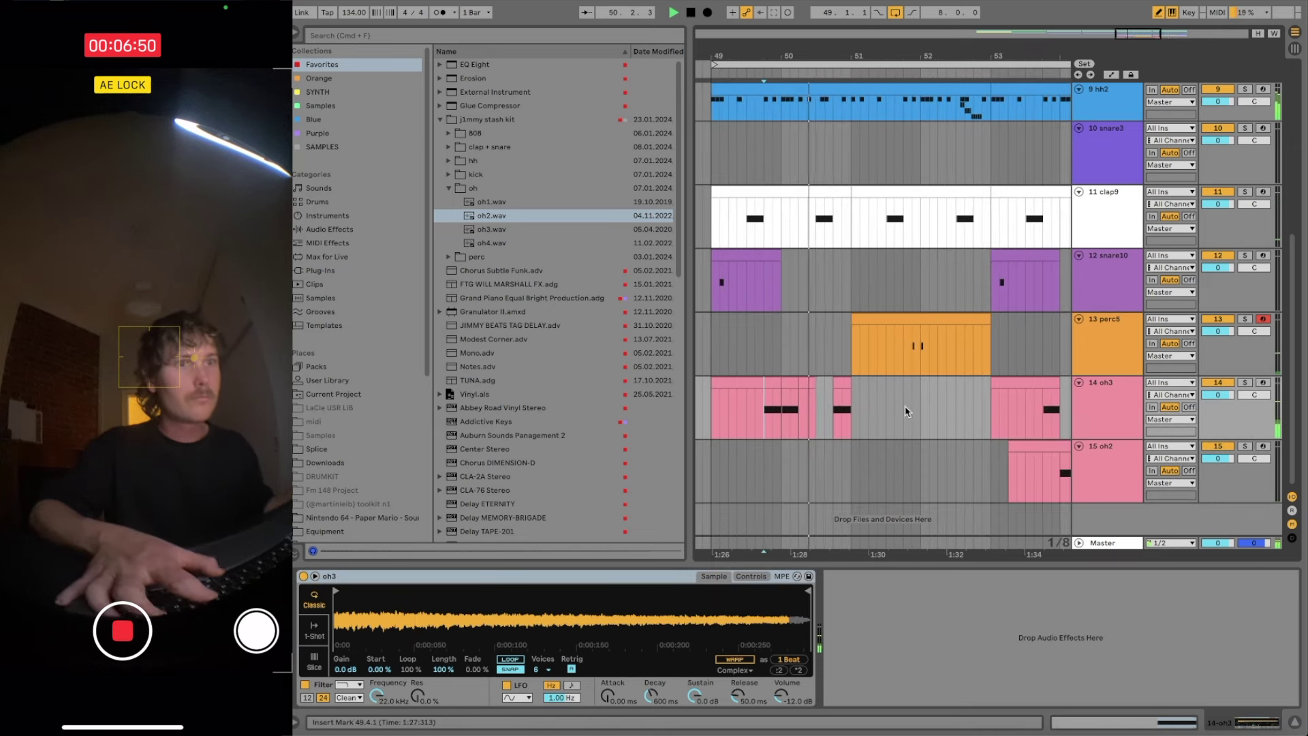
pyautogui.press('space')
pyautogui.moveTo(843, 383); pyautogui.dragTo(816, 392)
pyautogui.click(764, 414)
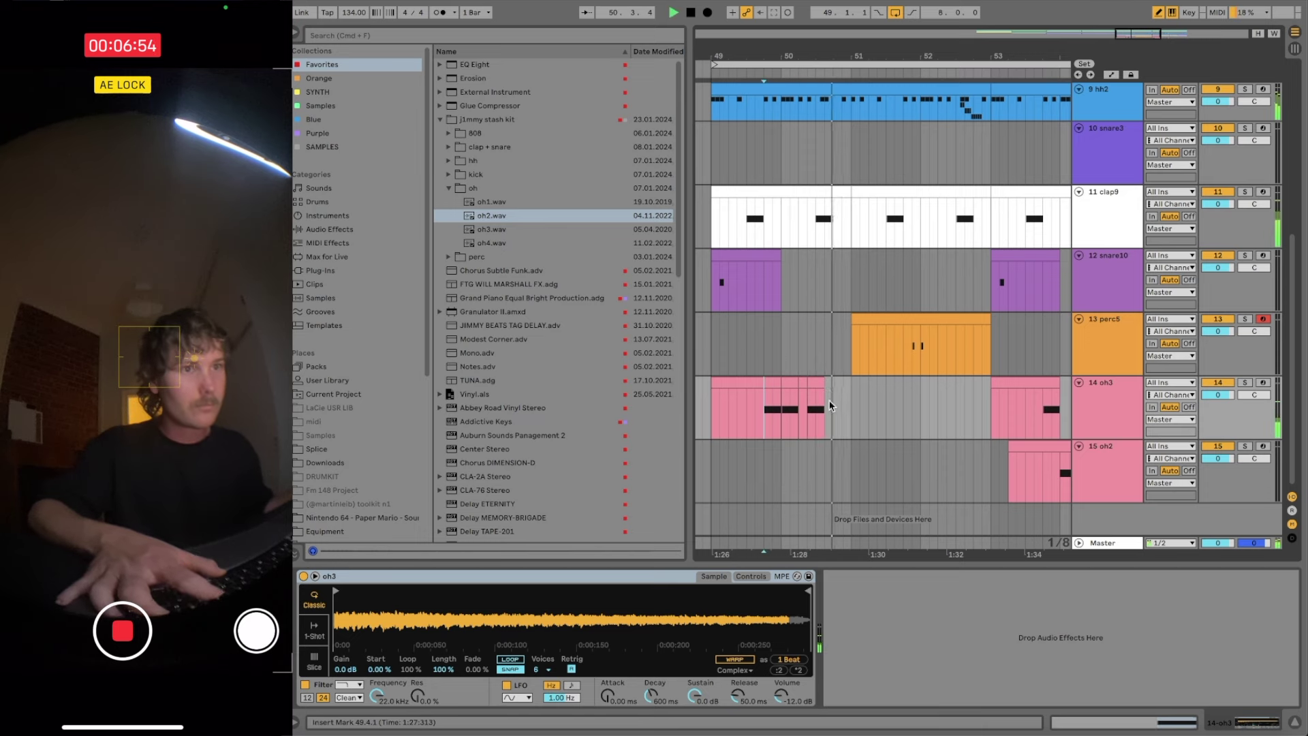
# - Trim the oh3 clip at 50.2.3 to end at 50.3.1, cut its D3 note to a sixteenth, and play it back
pyautogui.press('space')
pyautogui.press('space')
pyautogui.moveTo(824, 383); pyautogui.dragTo(815, 384)
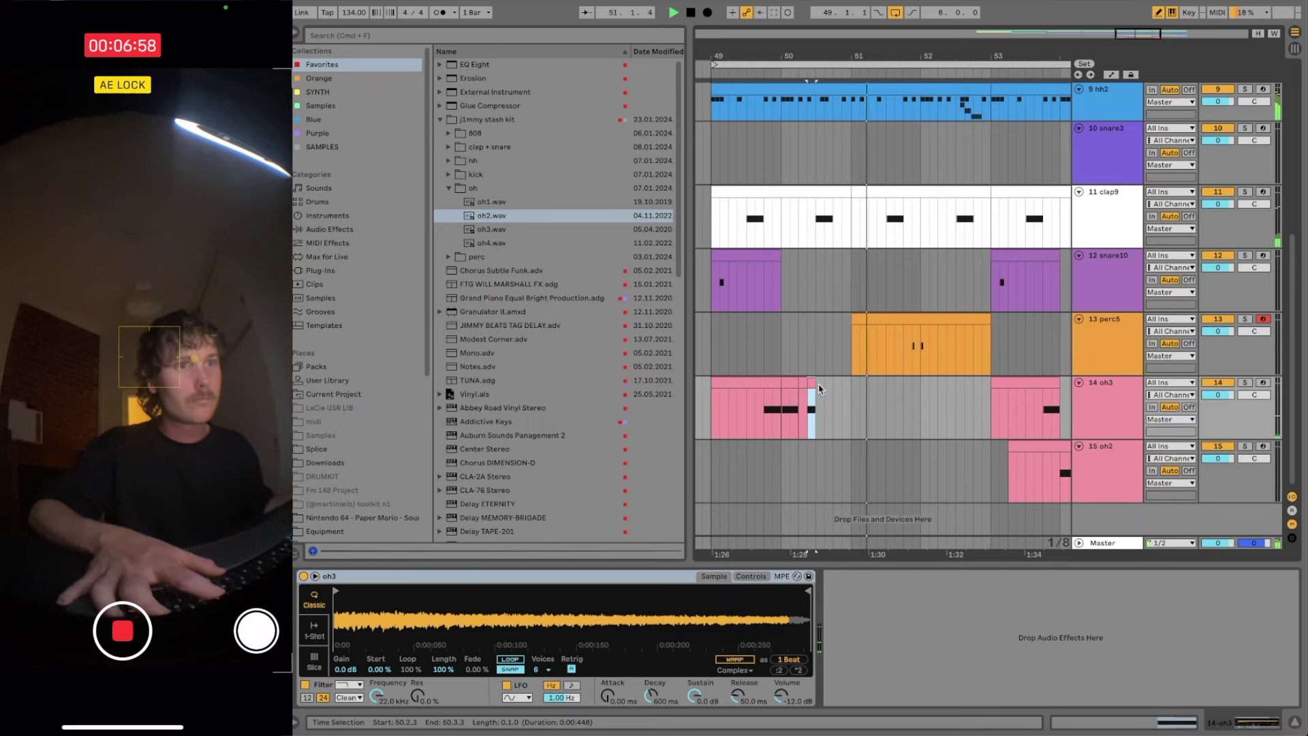
pyautogui.doubleClick(811, 386)
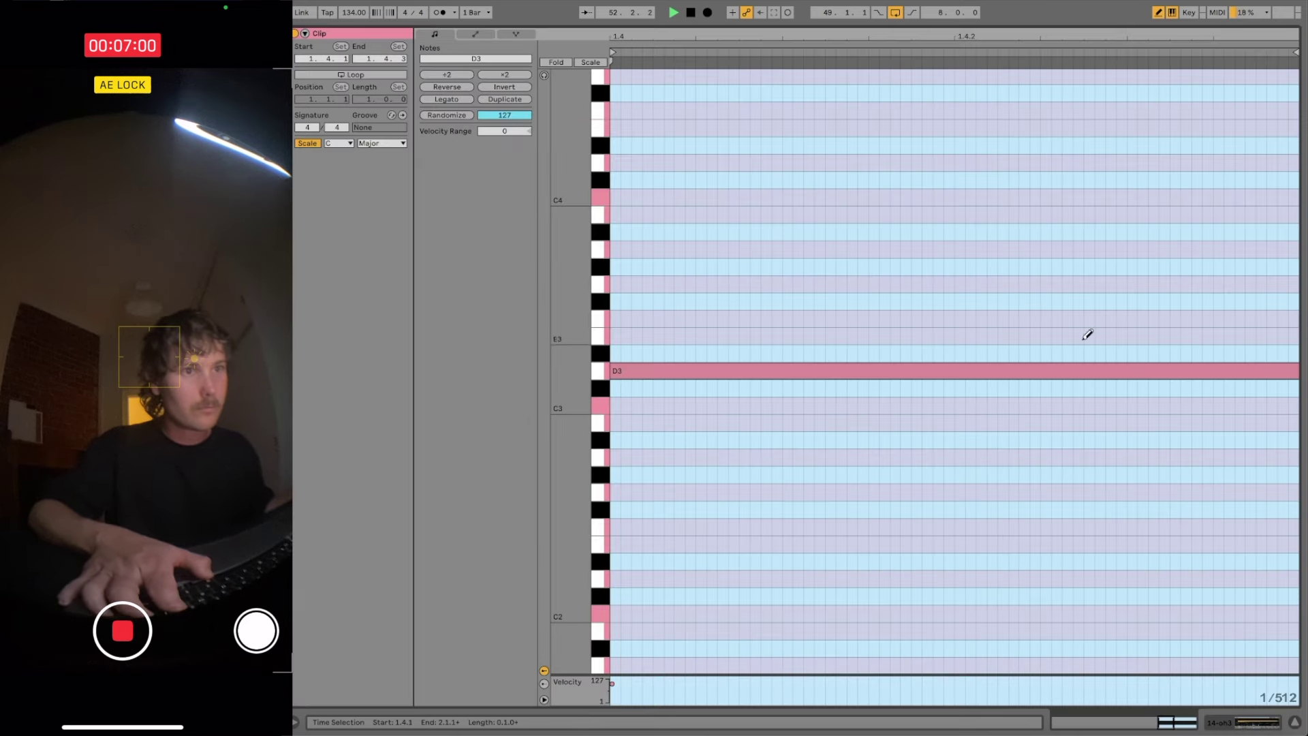
pyautogui.click(963, 362)
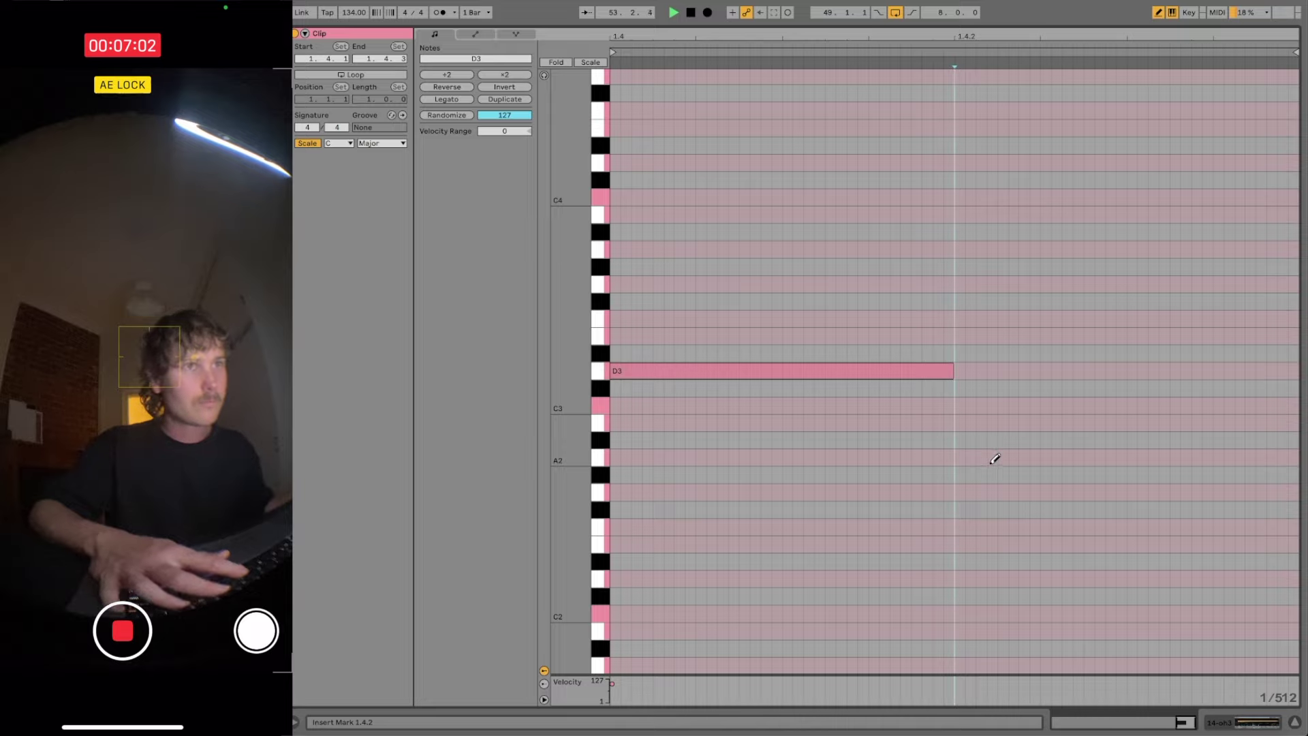
pyautogui.hotkey('shift', 'Tab')
pyautogui.click(789, 381)
pyautogui.press('space')
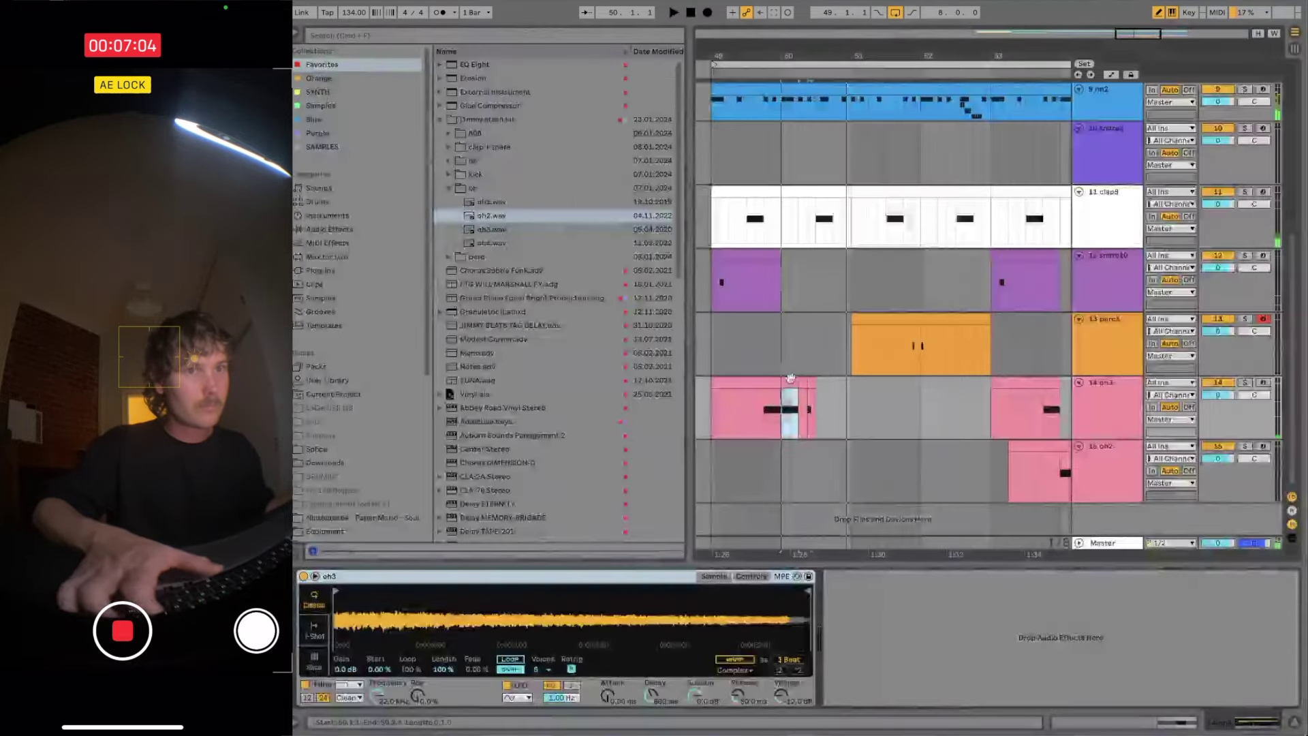
pyautogui.press('space')
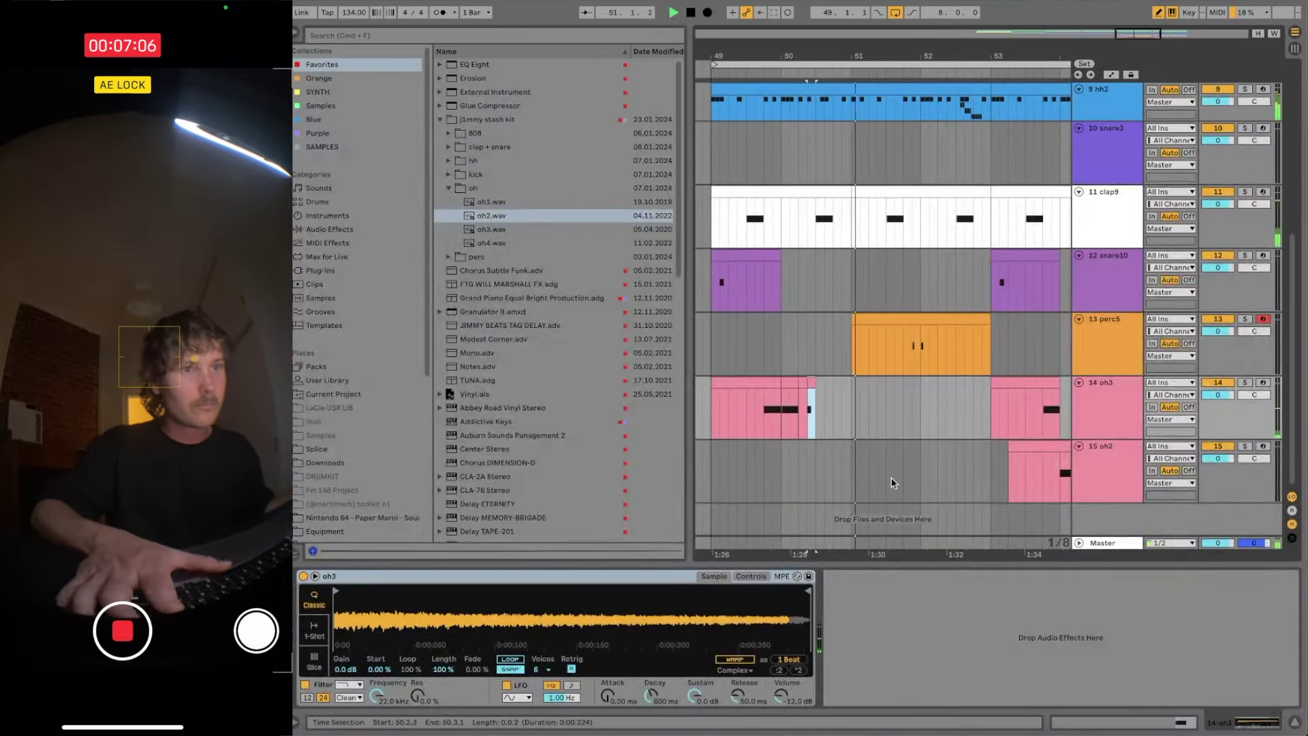
# - Raise the shortened oh3 note at 50.2.3 to E3 and play it back
pyautogui.hotkey('shift', 'Tab')
pyautogui.moveTo(794, 373); pyautogui.dragTo(794, 338)
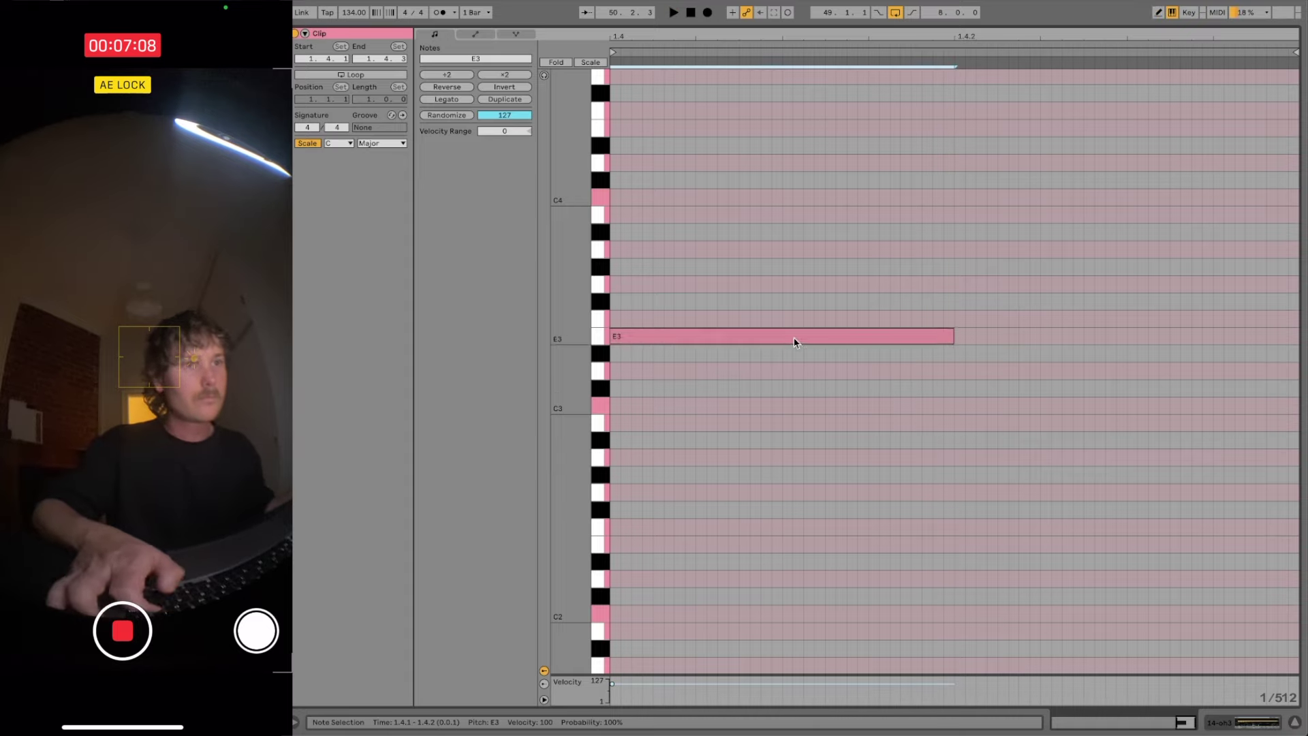
pyautogui.press('space')
pyautogui.hotkey('shift', 'Tab')
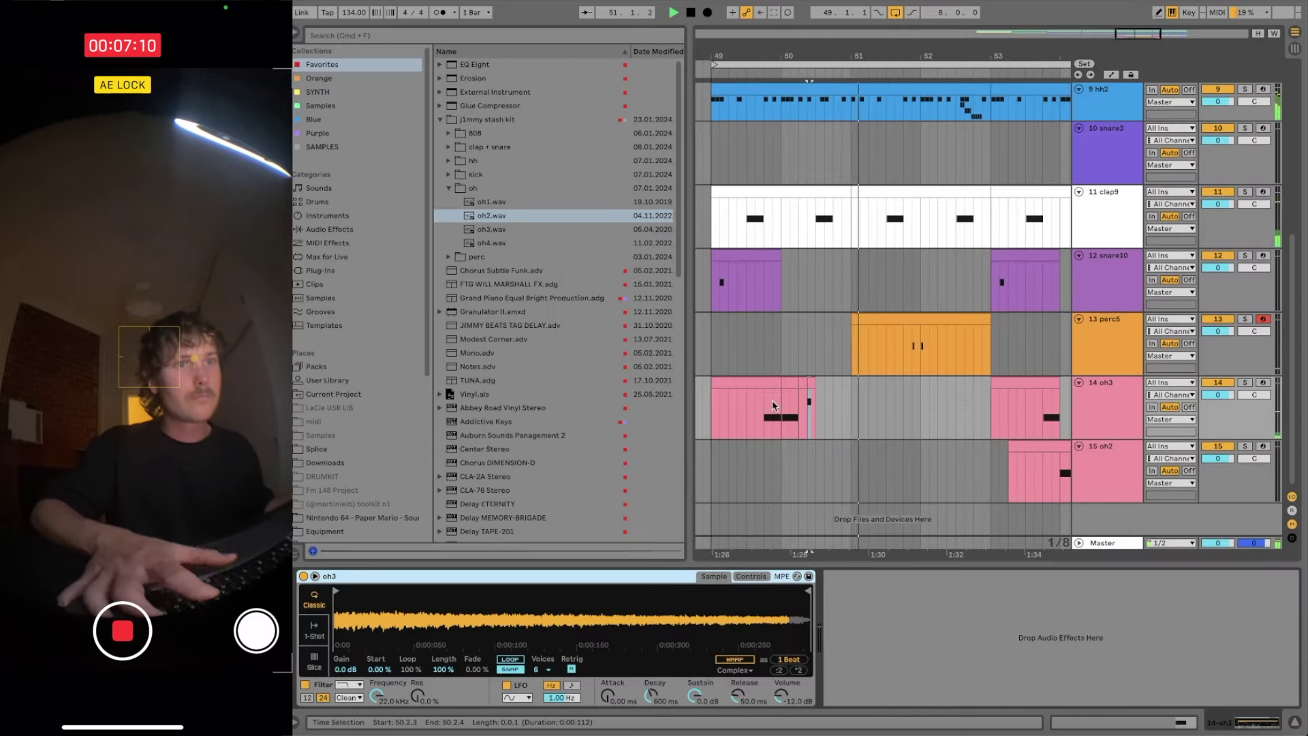
# - Halve the length of the E3 note in the oh3 clip at 50.2.3 to a thirty-second
pyautogui.hotkey('shift', 'Tab')
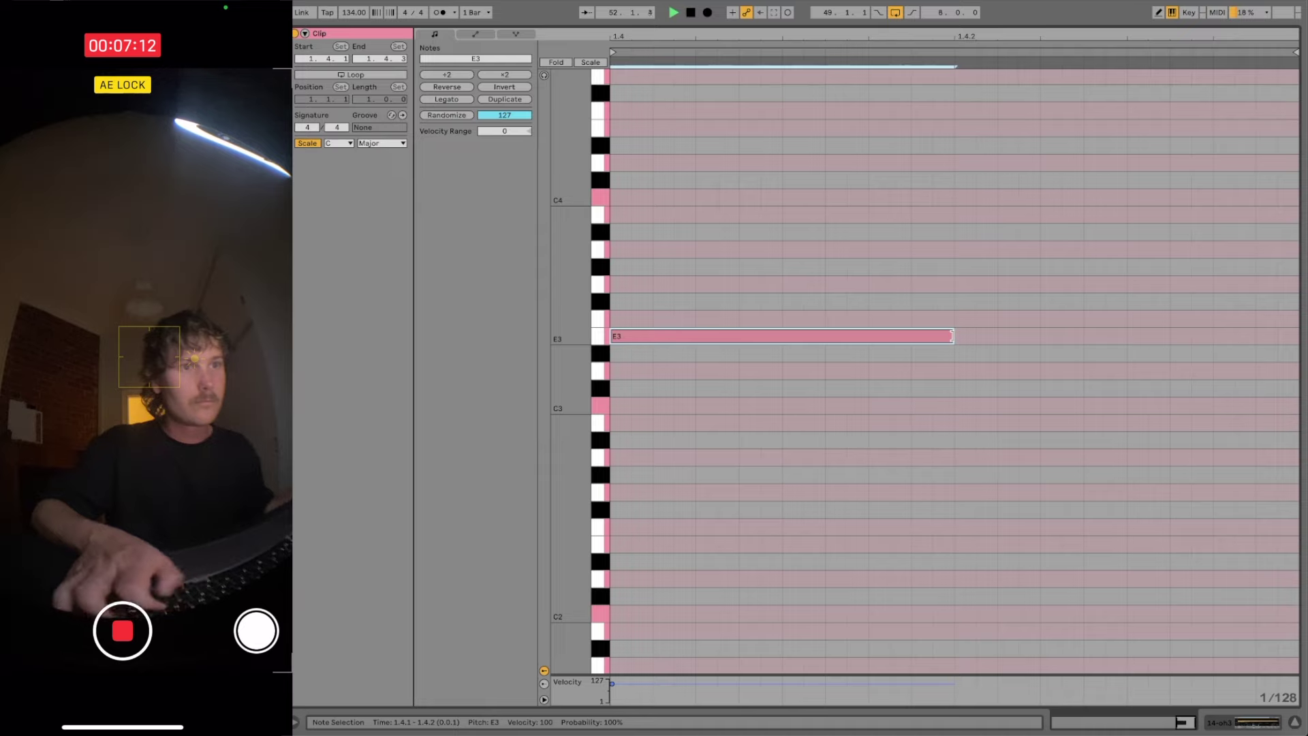
pyautogui.moveTo(951, 335); pyautogui.dragTo(782, 335)
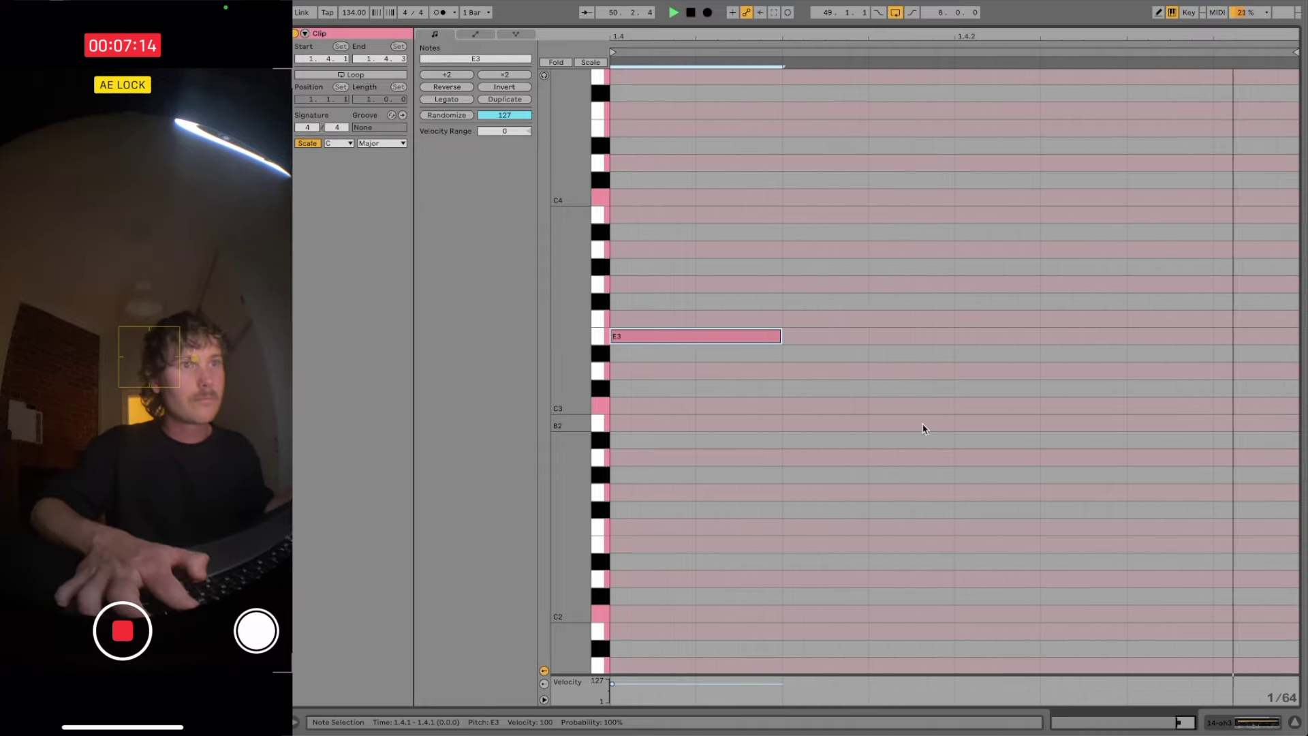
pyautogui.hotkey('shift', 'Tab')
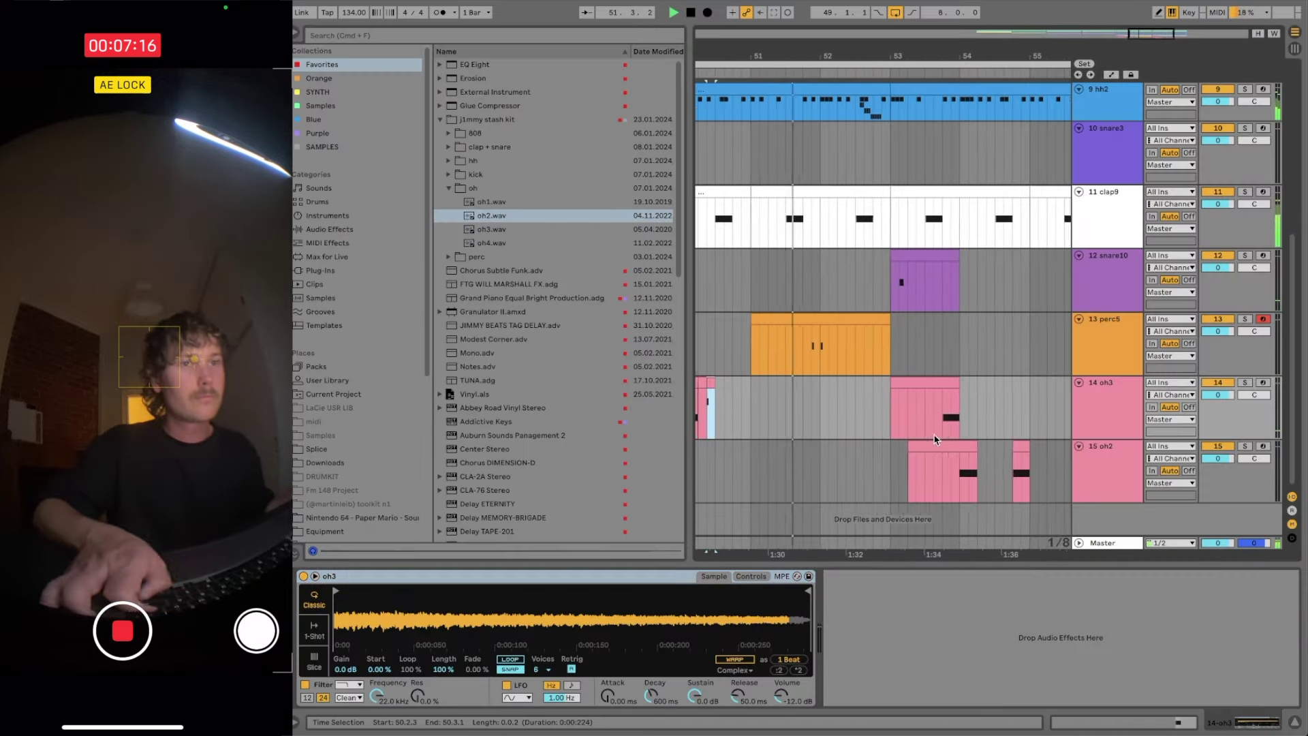
# - Transpose the one-beat oh2 hit at 54.4.1 down to A2 and listen to it in the loop
pyautogui.hscroll(1, 935, 439)
pyautogui.doubleClick(1001, 447)
pyautogui.press('super+a')
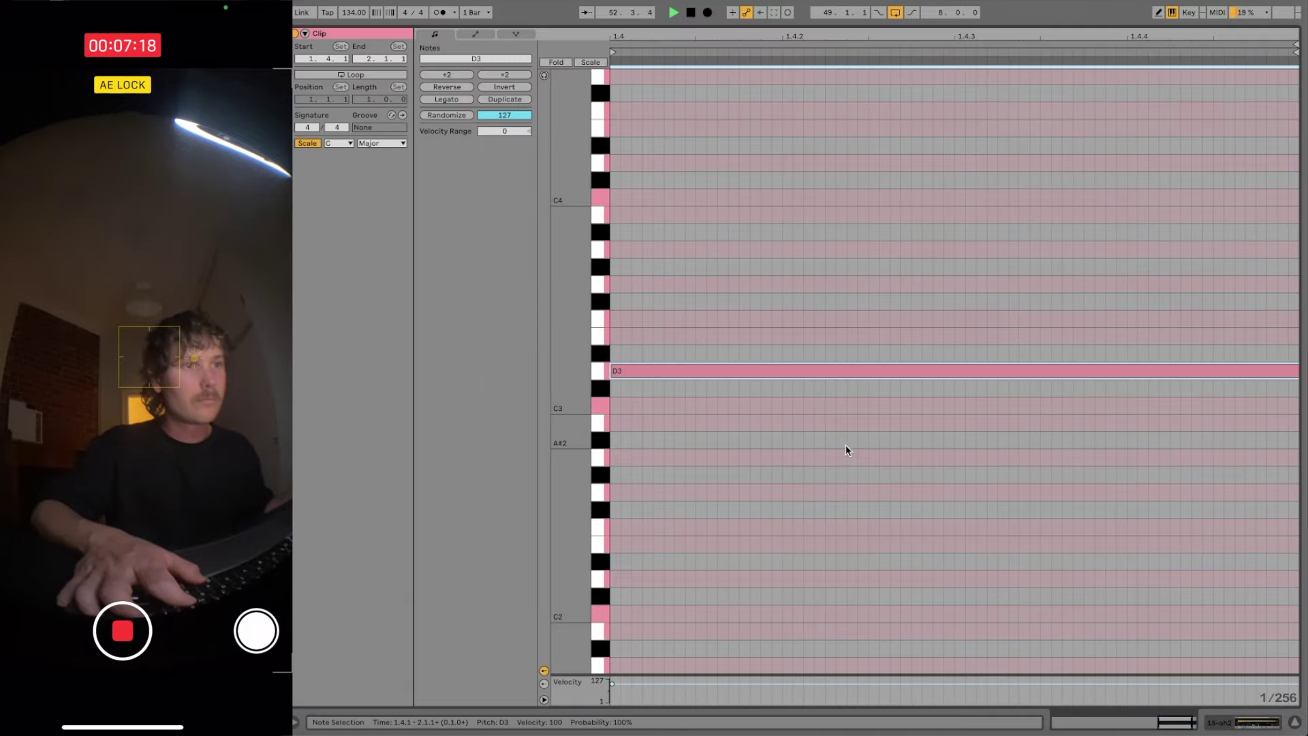
pyautogui.press('Down')
pyautogui.press('Down')
pyautogui.press('Down')
pyautogui.press('Down')
pyautogui.press('Down')
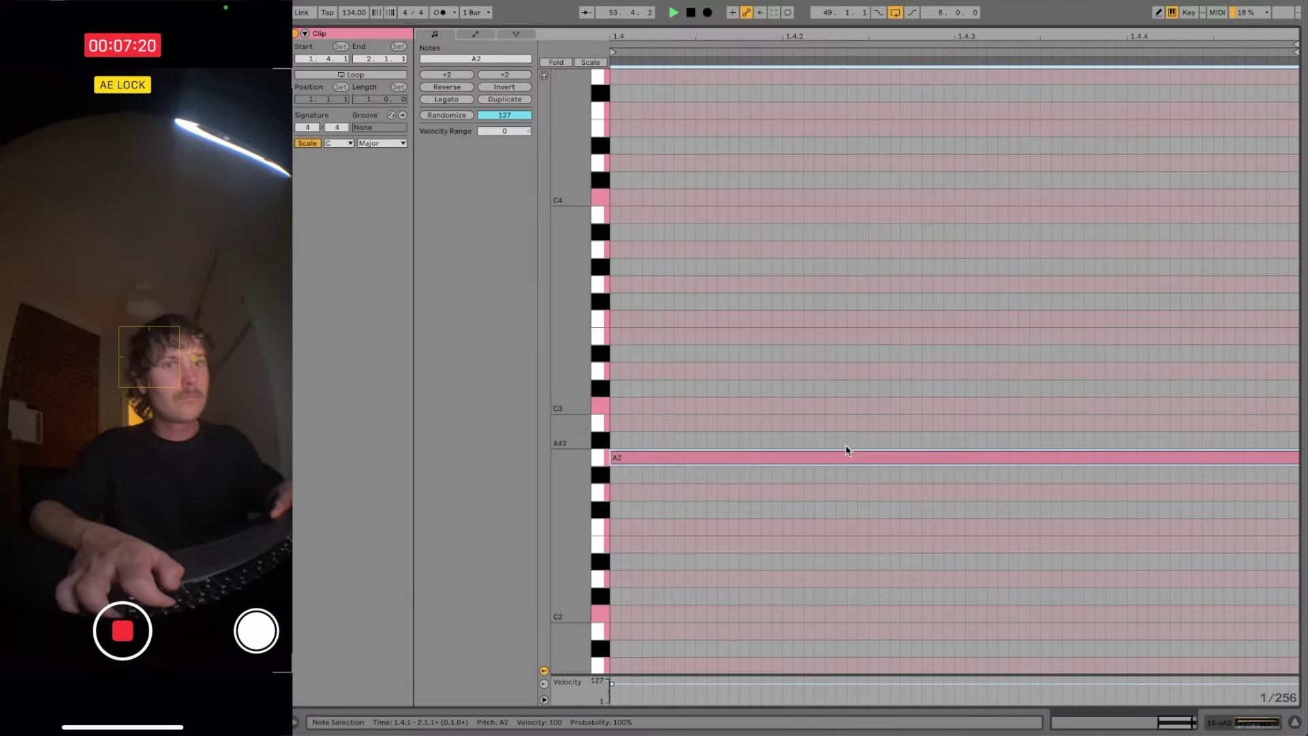
pyautogui.press('Down')
pyautogui.press('Up')
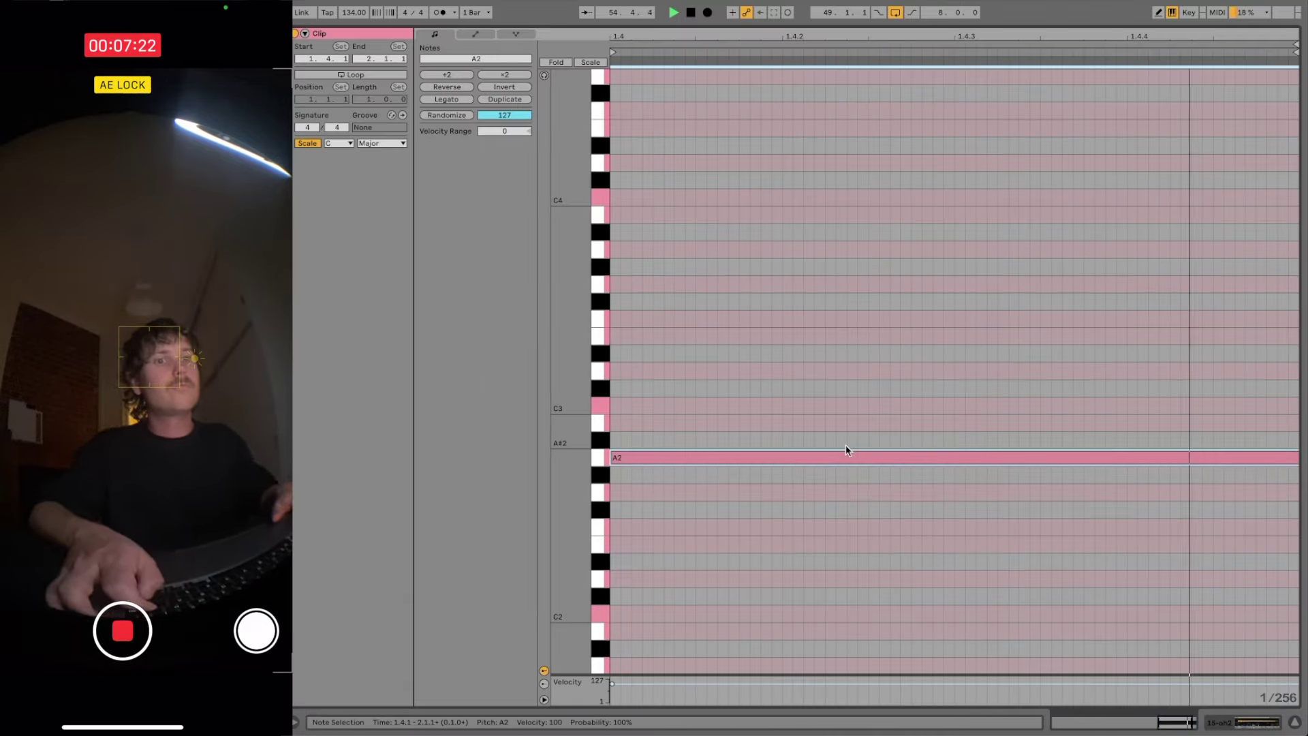
pyautogui.hotkey('shift', 'Tab')
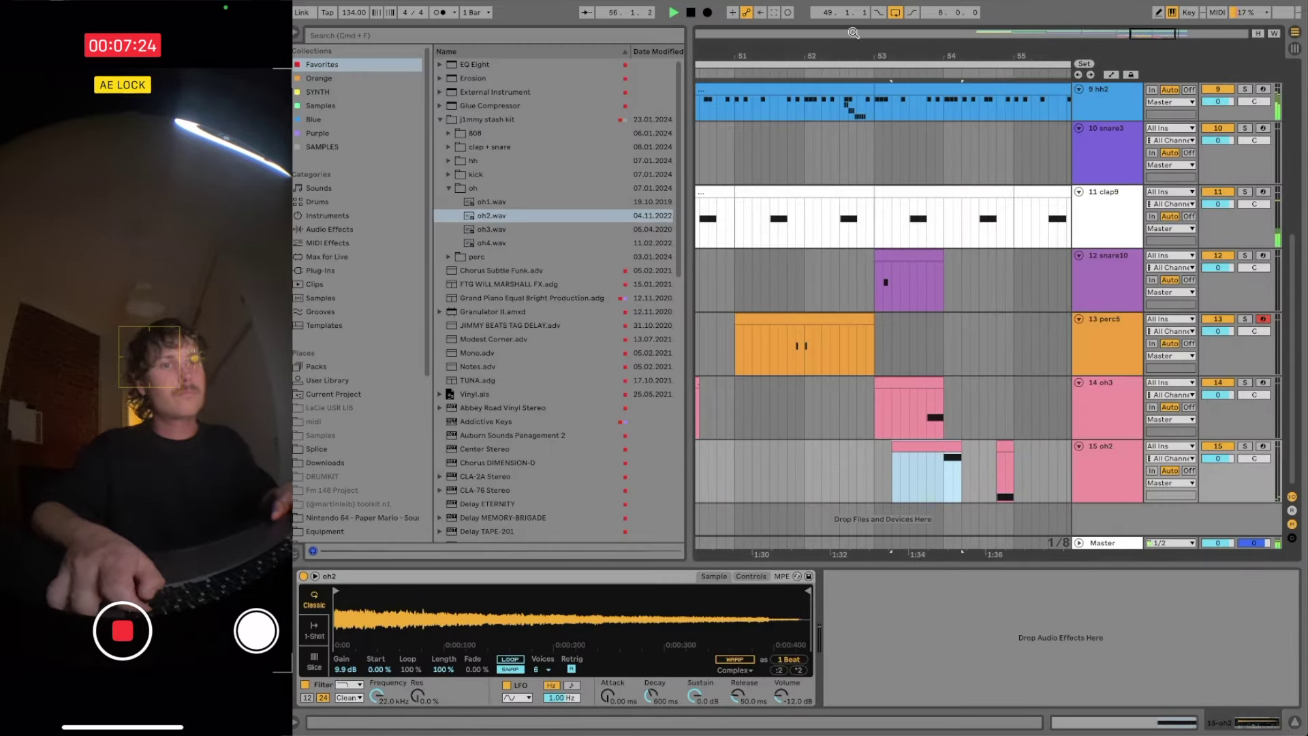
# - Bring the whole section from bar 49 to 57 into view and fold the snare10 track
pyautogui.moveTo(850, 52); pyautogui.dragTo(850, 46)
pyautogui.scroll(1, 1002, 292)
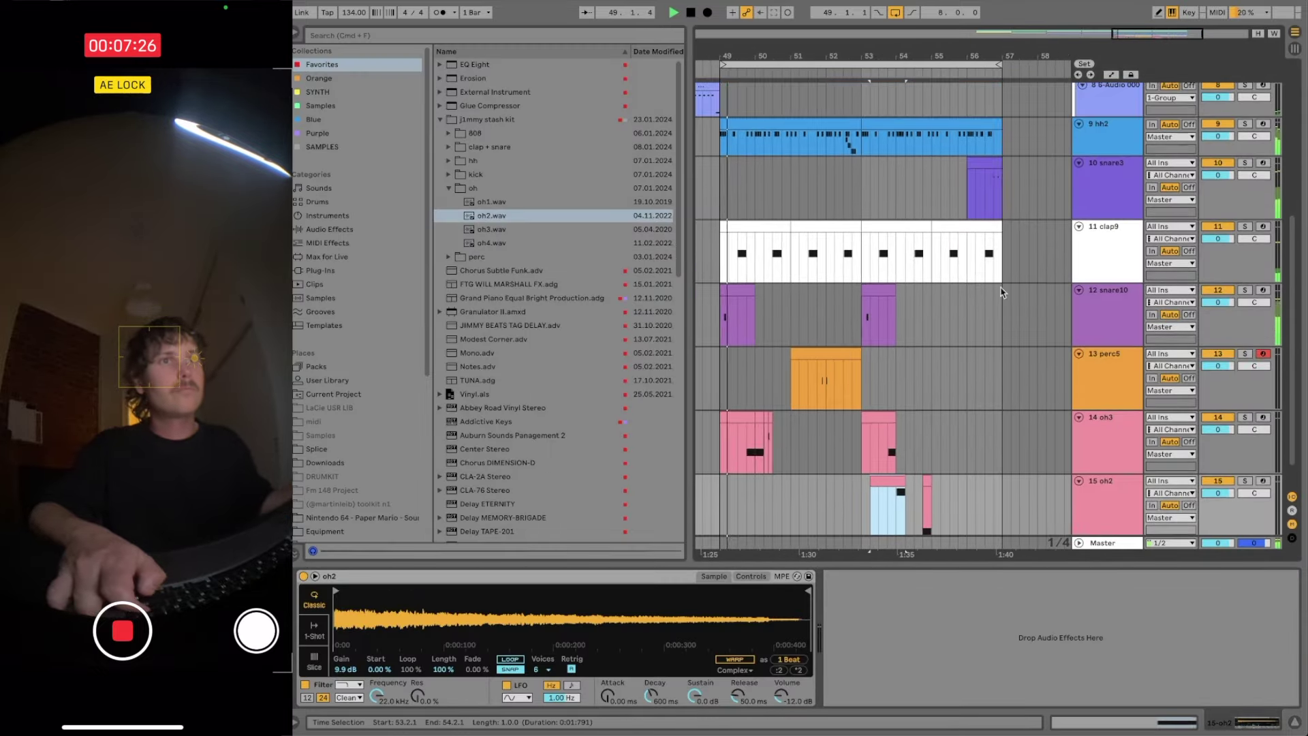
pyautogui.click(1090, 245)
pyautogui.click(1084, 298)
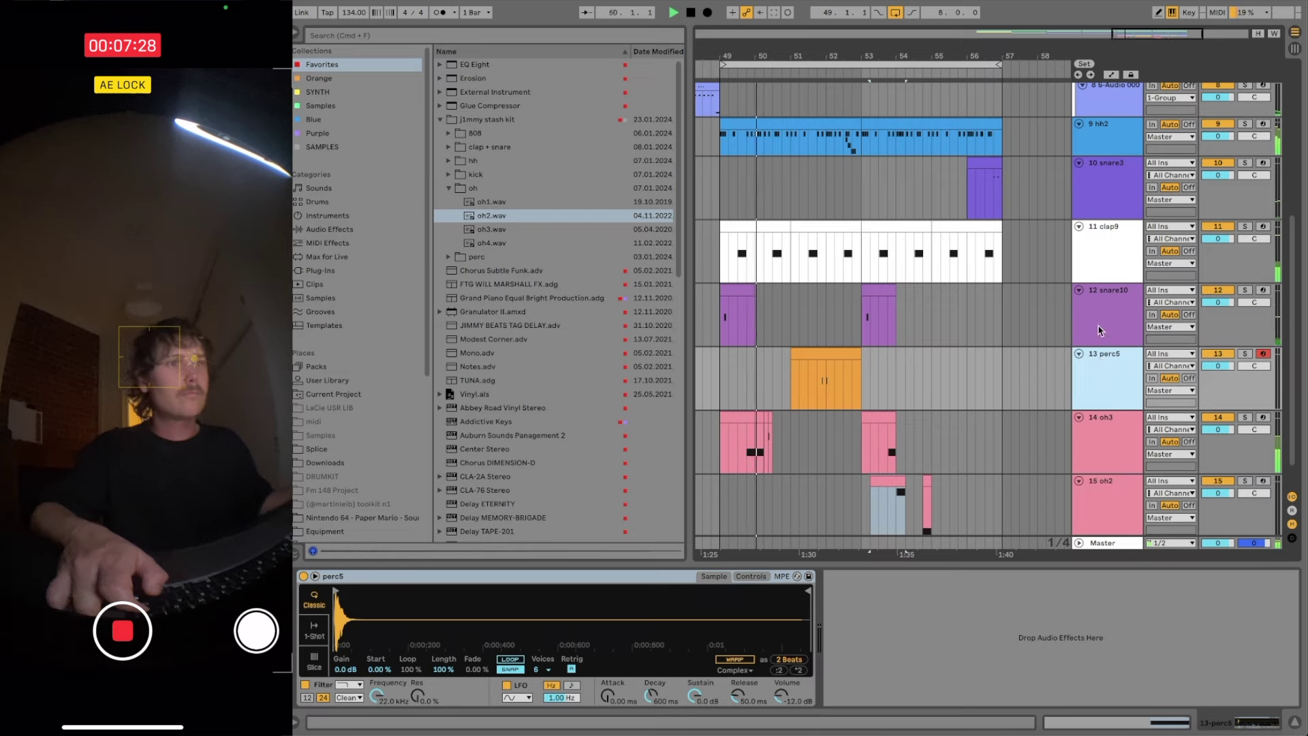
pyautogui.click(1079, 291)
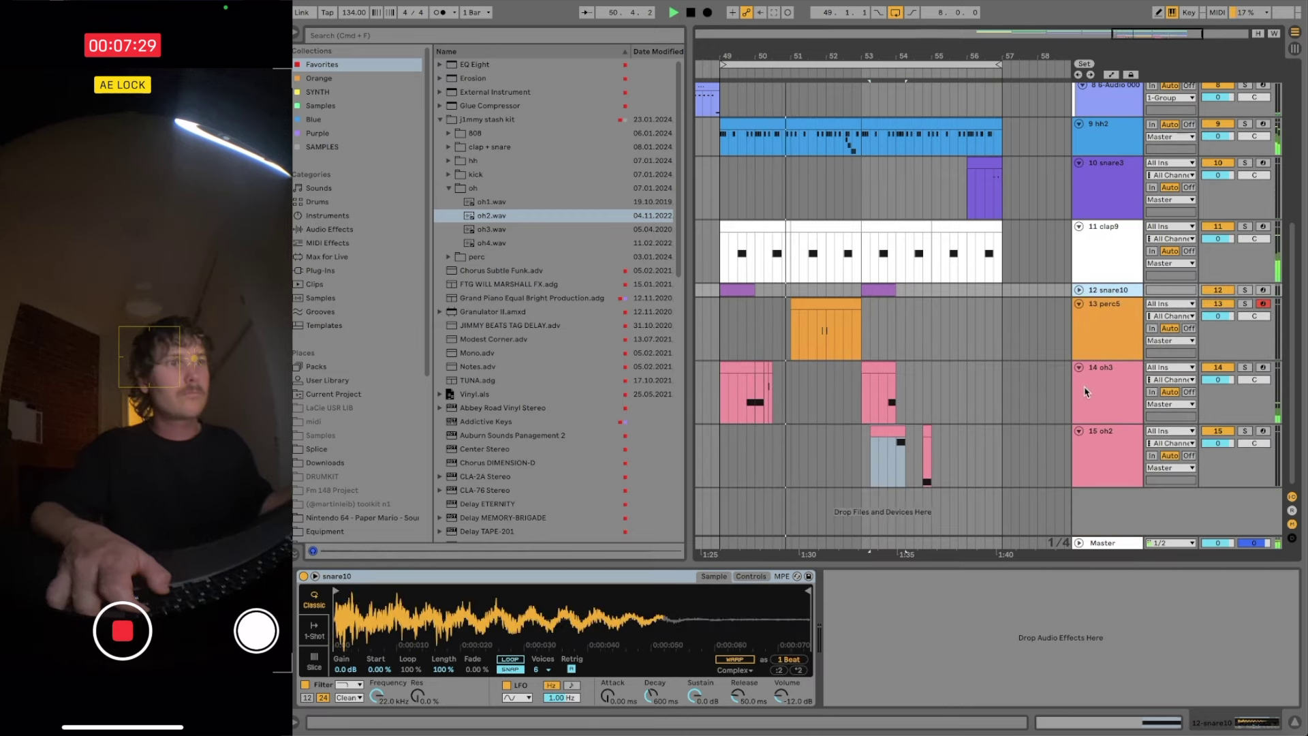
# - Lower the short oh3 note at 50.2.3 to D3
pyautogui.doubleClick(767, 367)
pyautogui.moveTo(738, 340); pyautogui.dragTo(734, 361)
pyautogui.hotkey('shift', 'Tab')
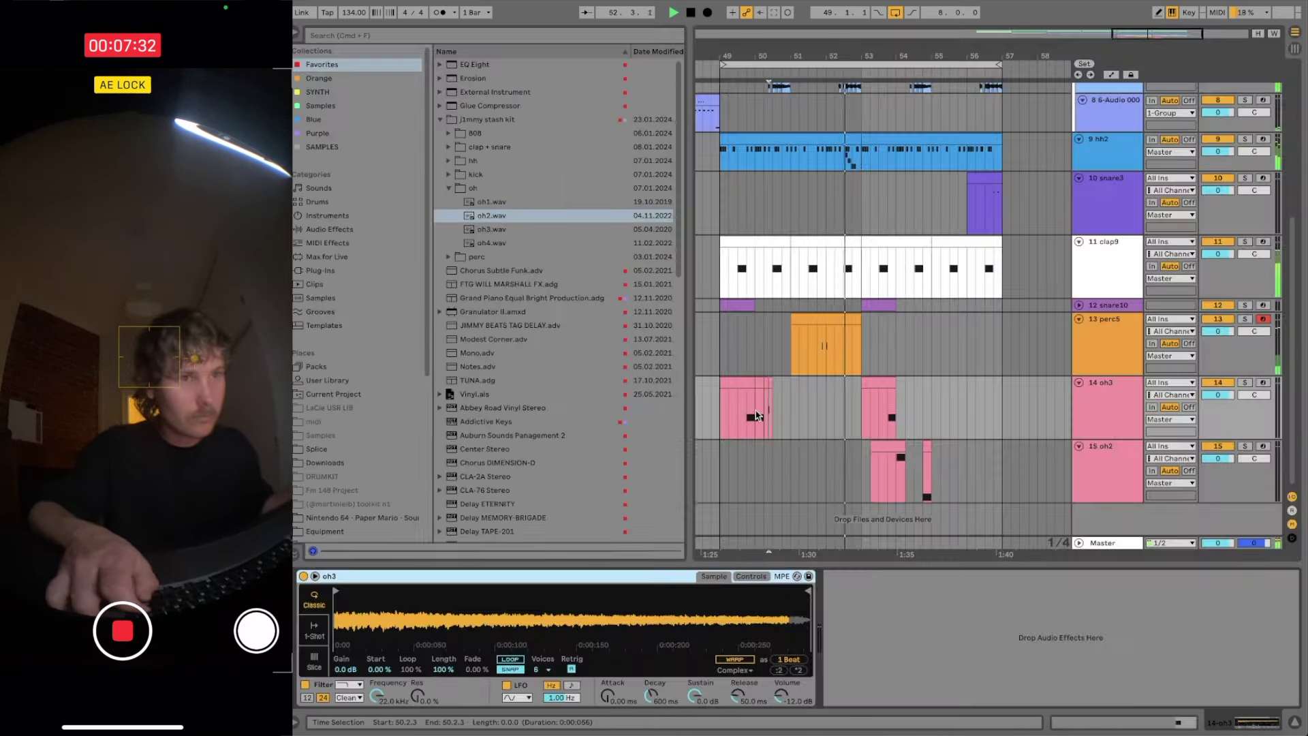
pyautogui.click(771, 383)
pyautogui.press('Tab')
pyautogui.hotkey('shift', 'Tab')
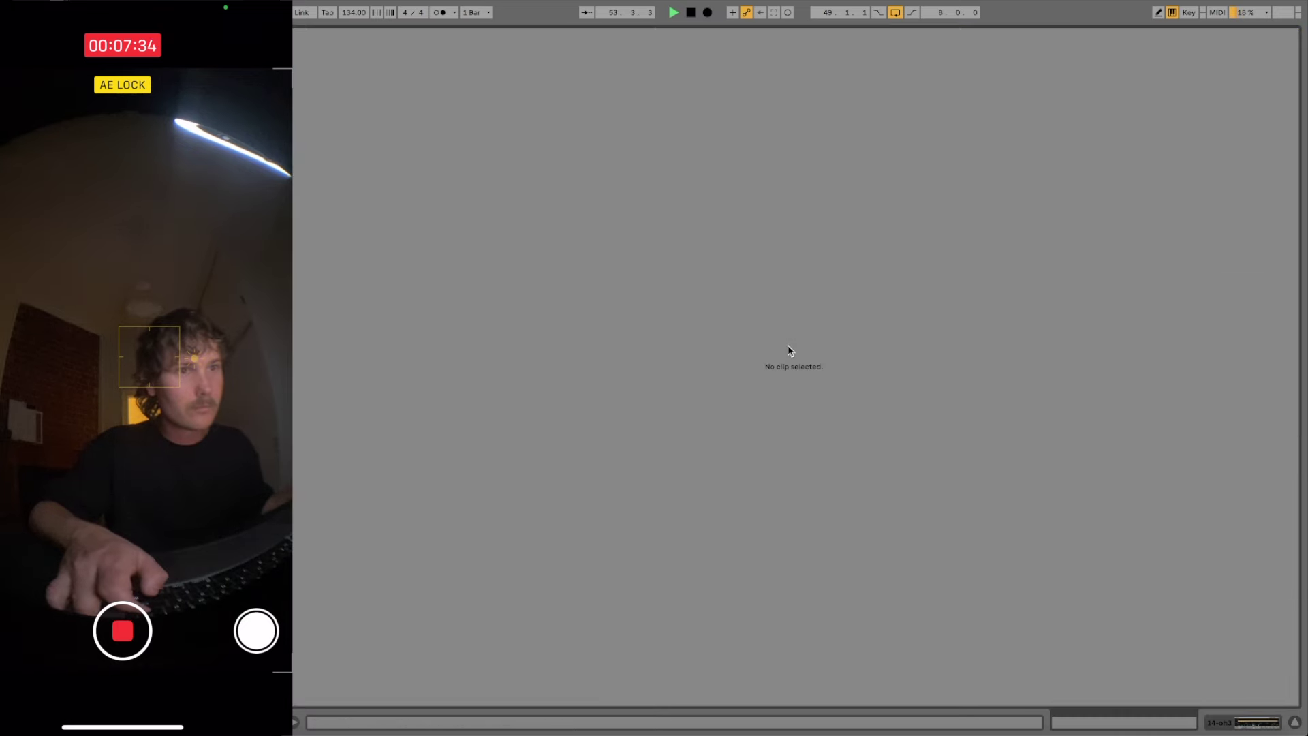
pyautogui.hotkey('shift', 'Tab')
pyautogui.press('Tab')
pyautogui.doubleClick(771, 390)
pyautogui.moveTo(709, 354); pyautogui.dragTo(708, 370)
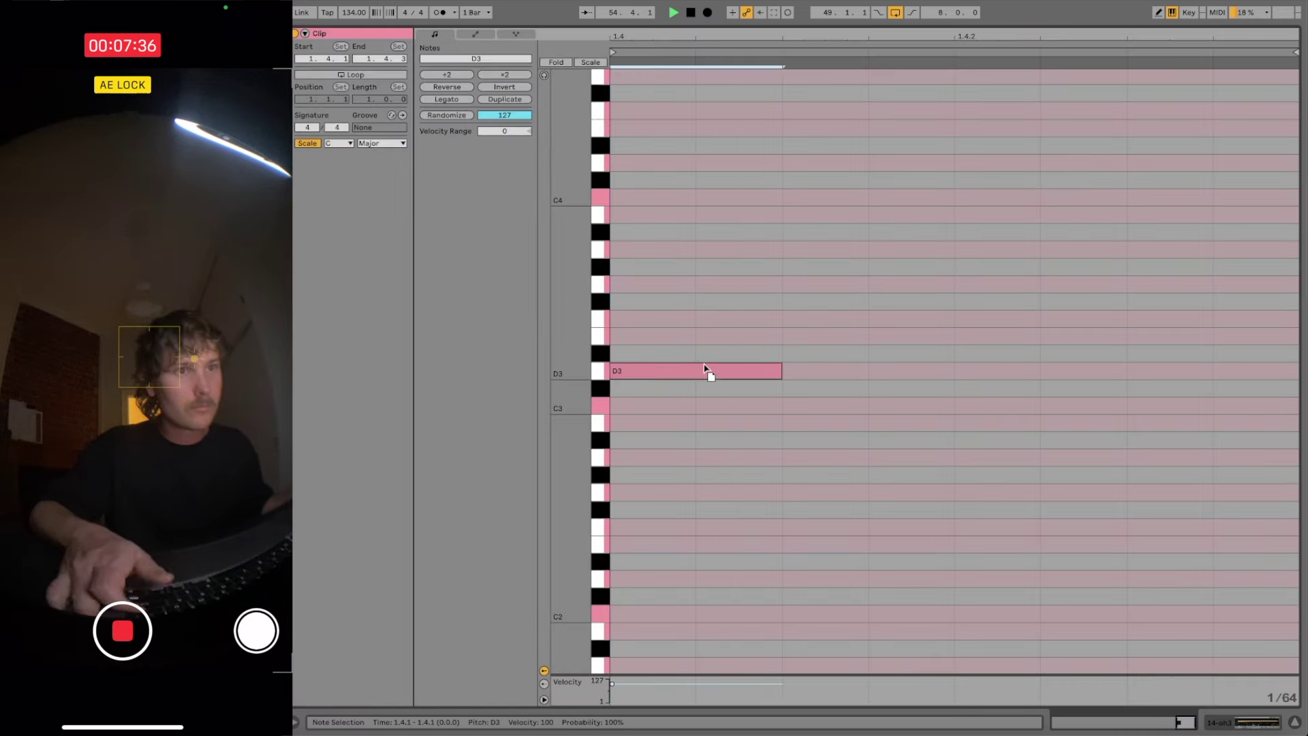
pyautogui.hotkey('shift', 'Tab')
# - Play the open hats from 53.4.1 and select the oh2 hit at 54.4.1
pyautogui.click(924, 423)
pyautogui.click(927, 447)
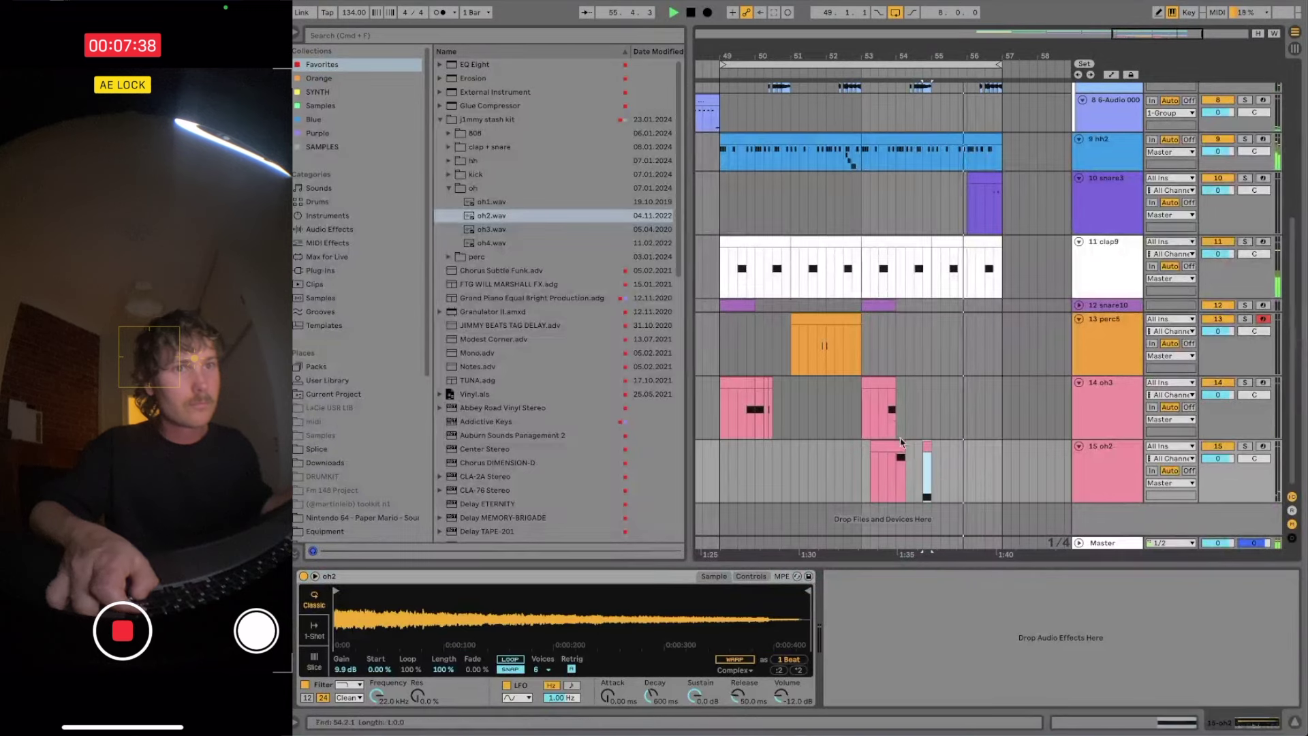
pyautogui.click(888, 430)
pyautogui.press('space')
pyautogui.press('space')
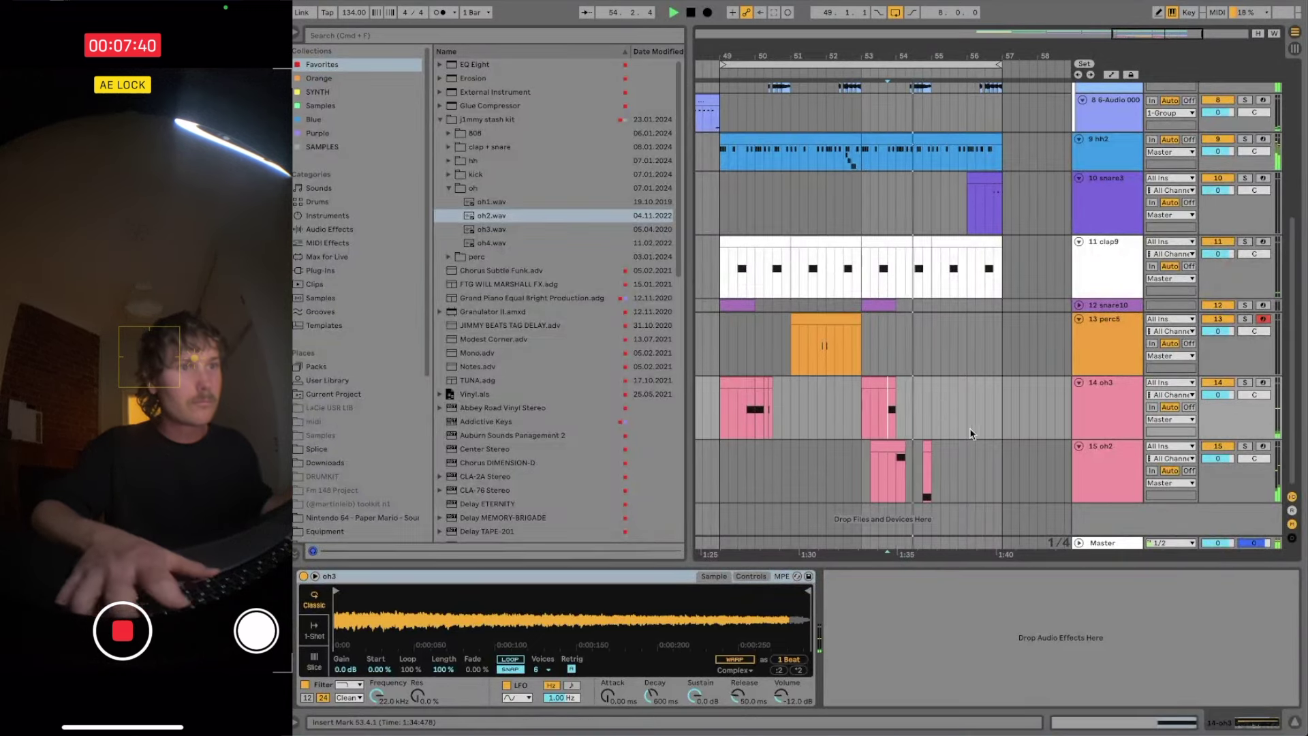
pyautogui.click(928, 468)
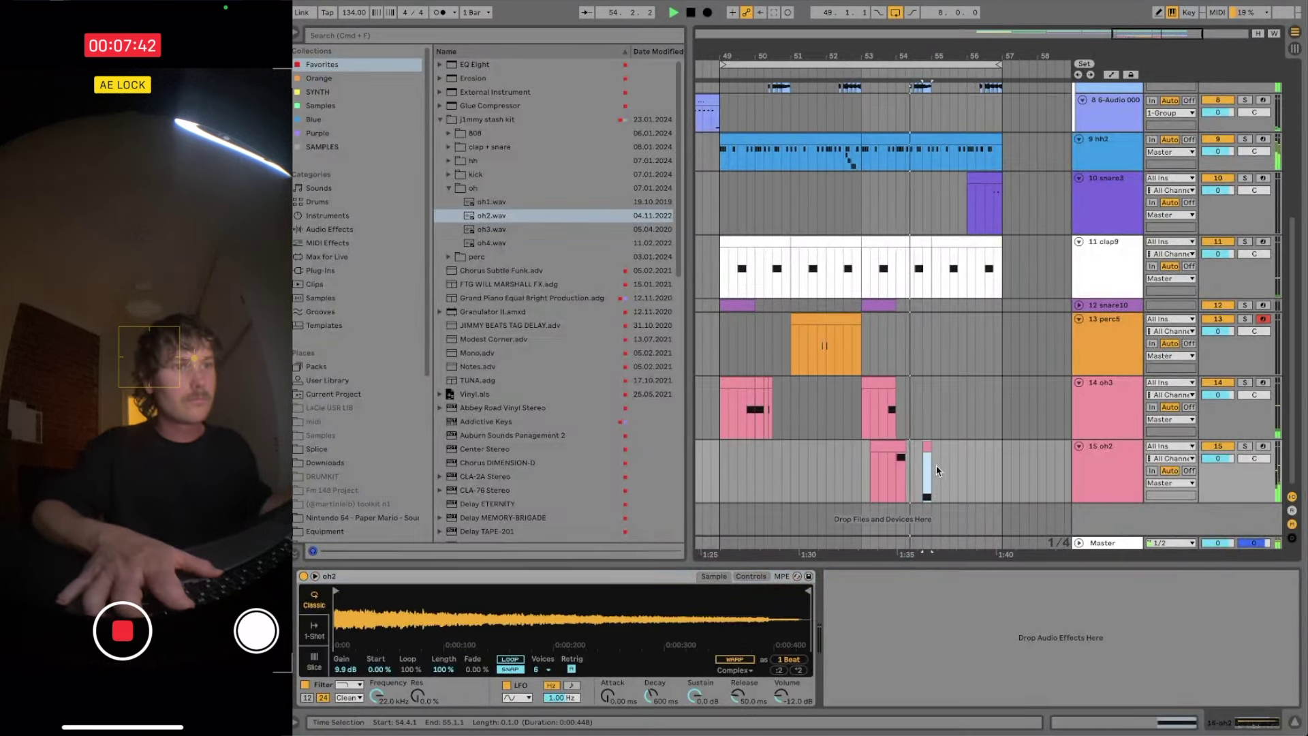
# - Copy the short oh3 hit, with the section starting at 50.2.1, to 54.2.1 on the oh3 track
pyautogui.click(770, 382)
pyautogui.moveTo(769, 382); pyautogui.dragTo(788, 387)
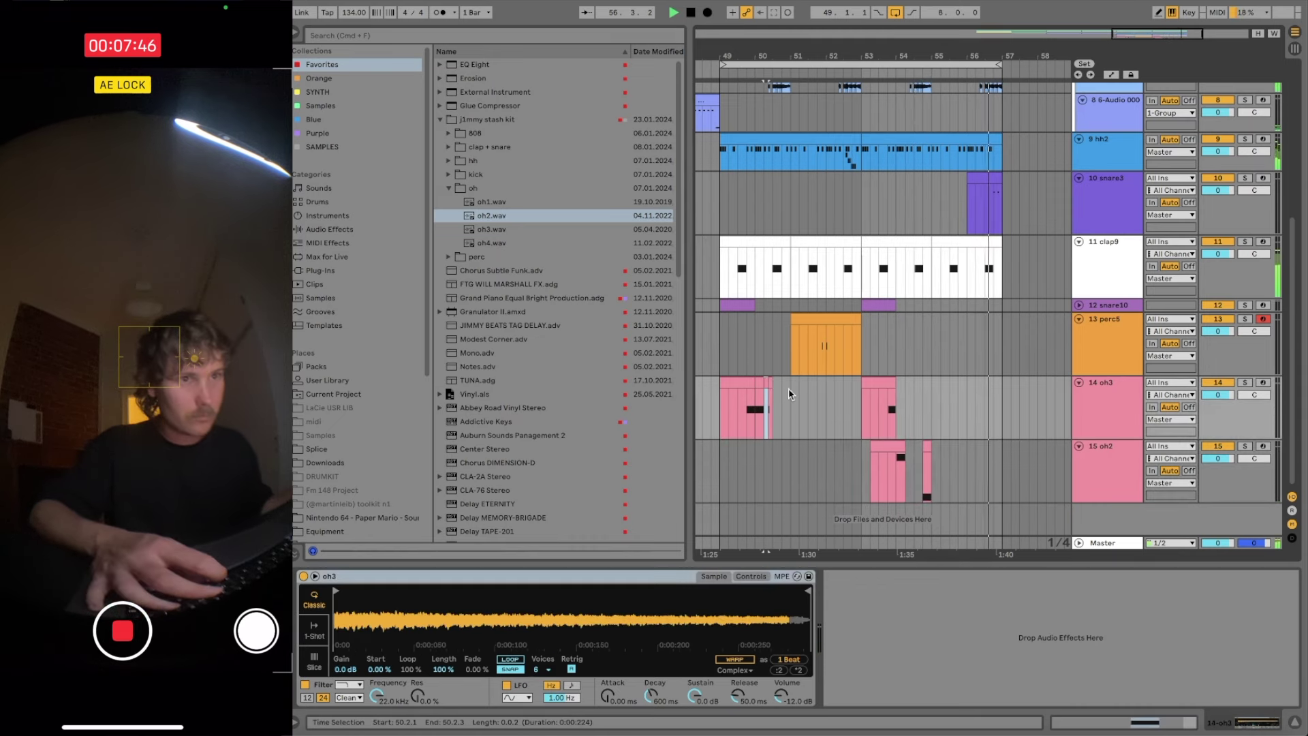
pyautogui.click(906, 421)
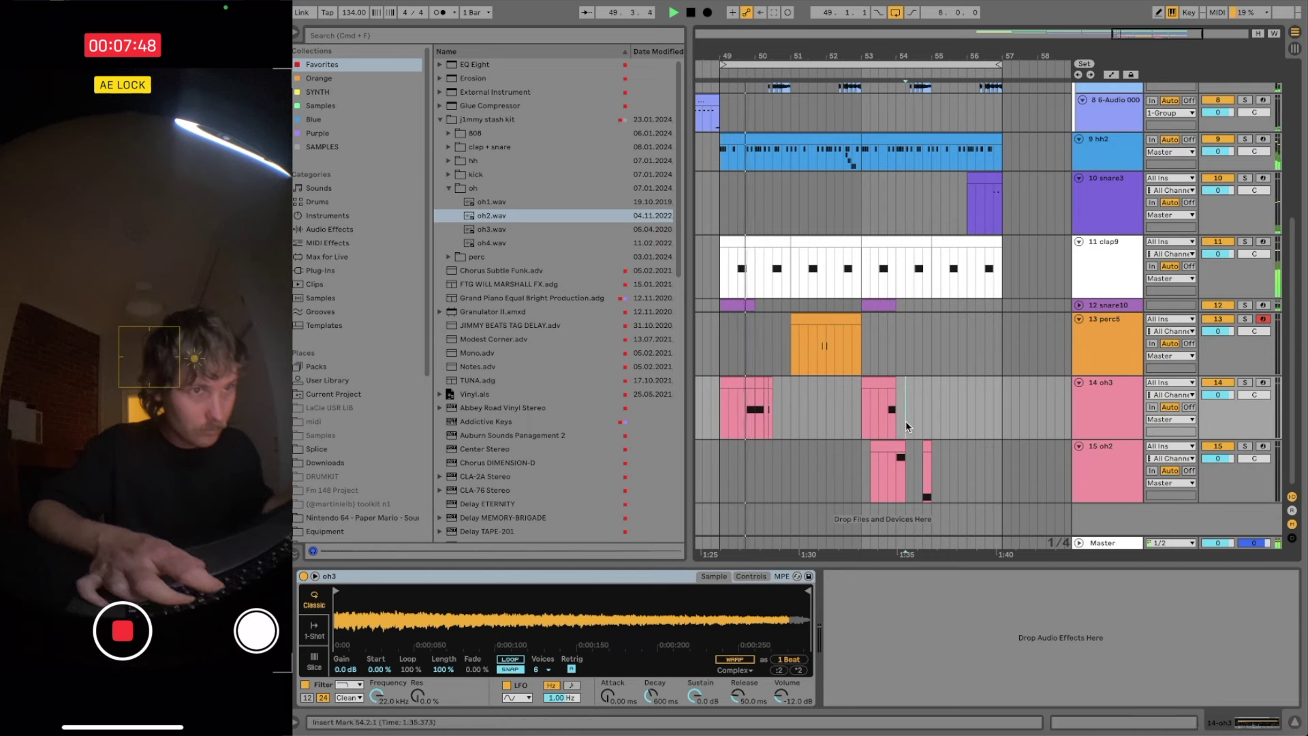
pyautogui.hotkey('ctrl', 'v')
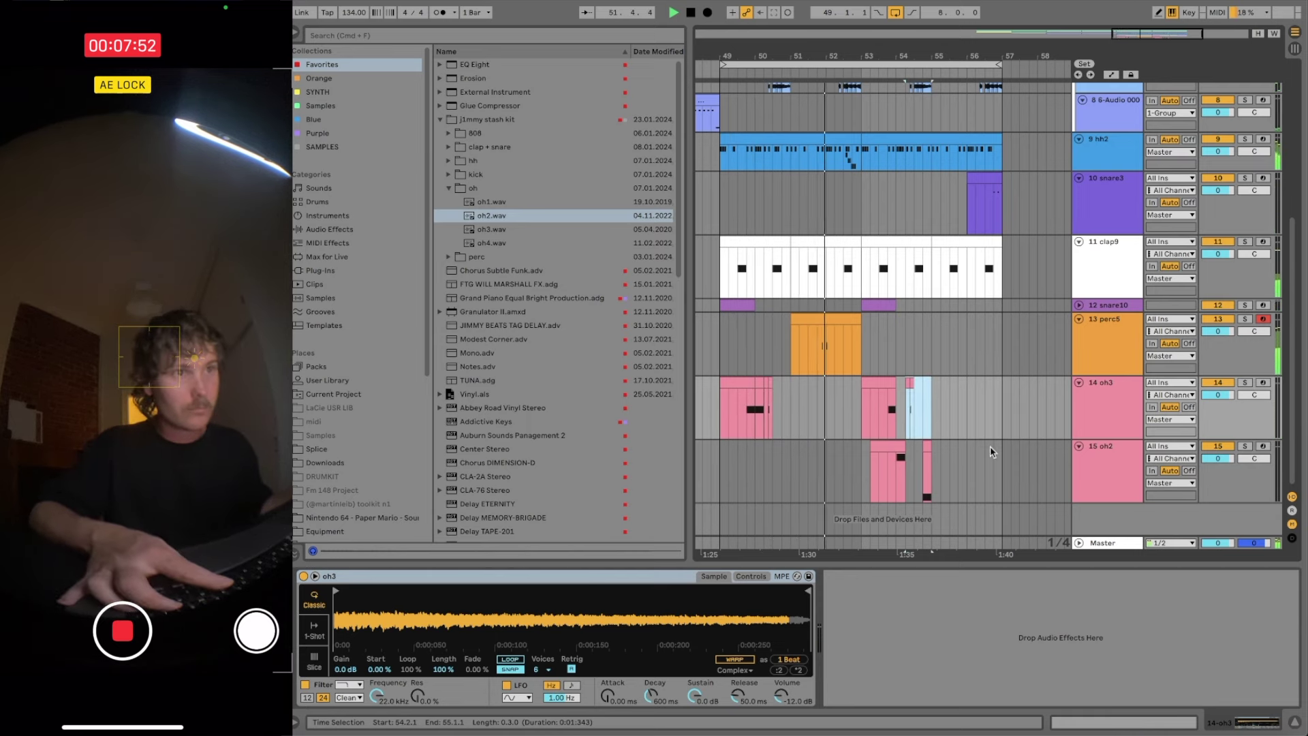
# - Fold the oh2 and perc5 tracks, keeping the oh3 track unfolded
pyautogui.click(740, 382)
pyautogui.click(1118, 427)
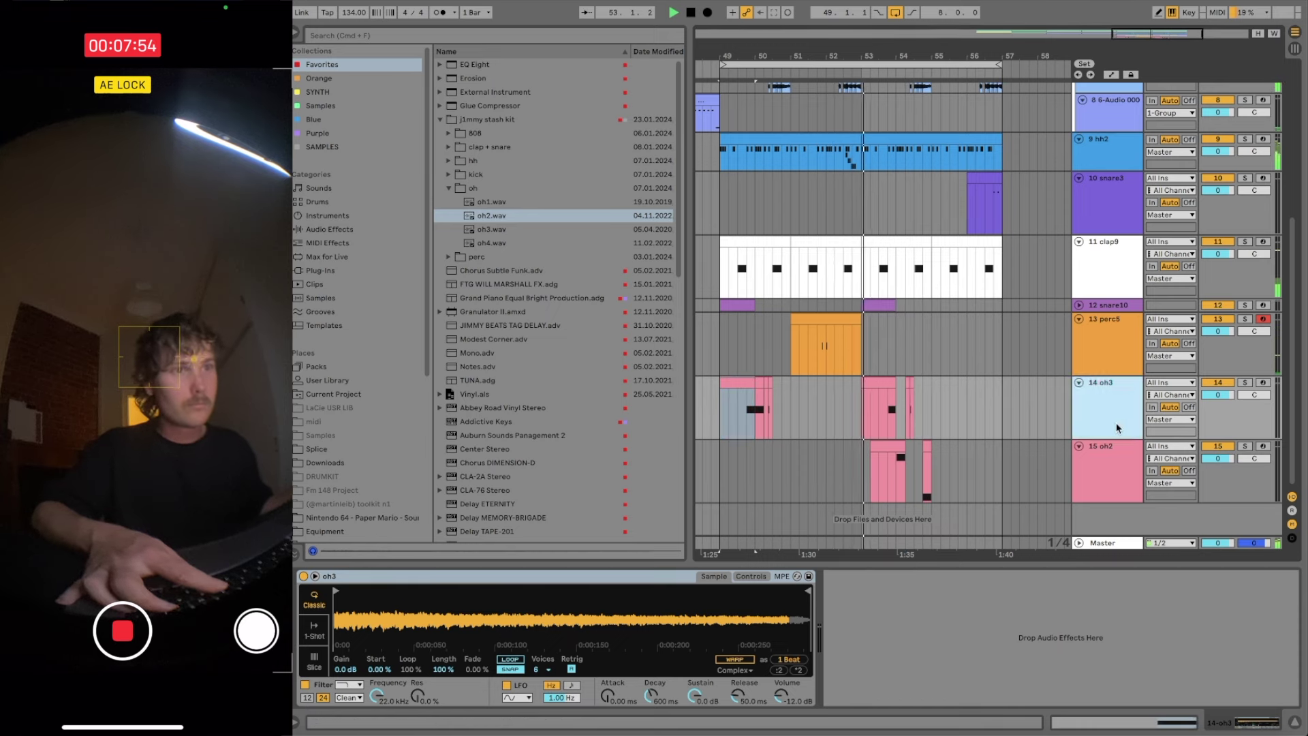
pyautogui.press('Down')
pyautogui.click(1111, 426)
pyautogui.click(1079, 383)
pyautogui.click(1079, 396)
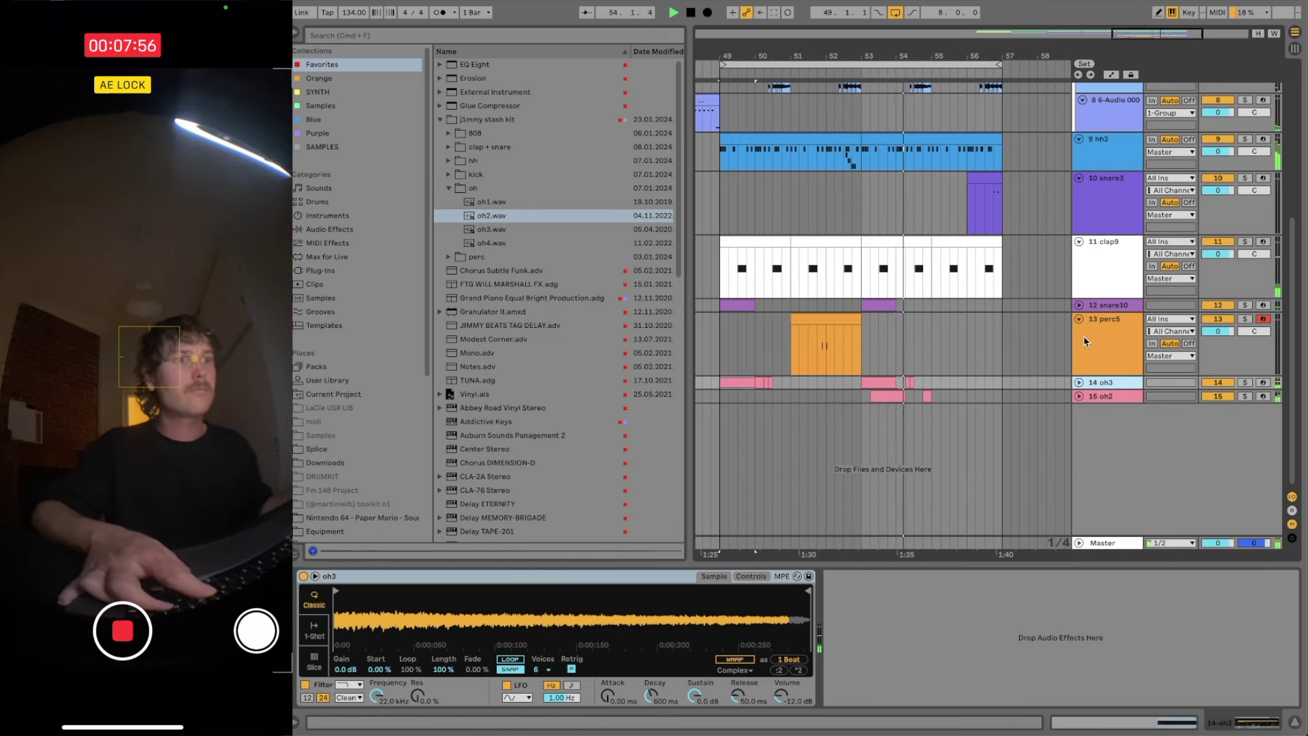
pyautogui.click(1085, 338)
pyautogui.click(1079, 320)
pyautogui.click(1089, 302)
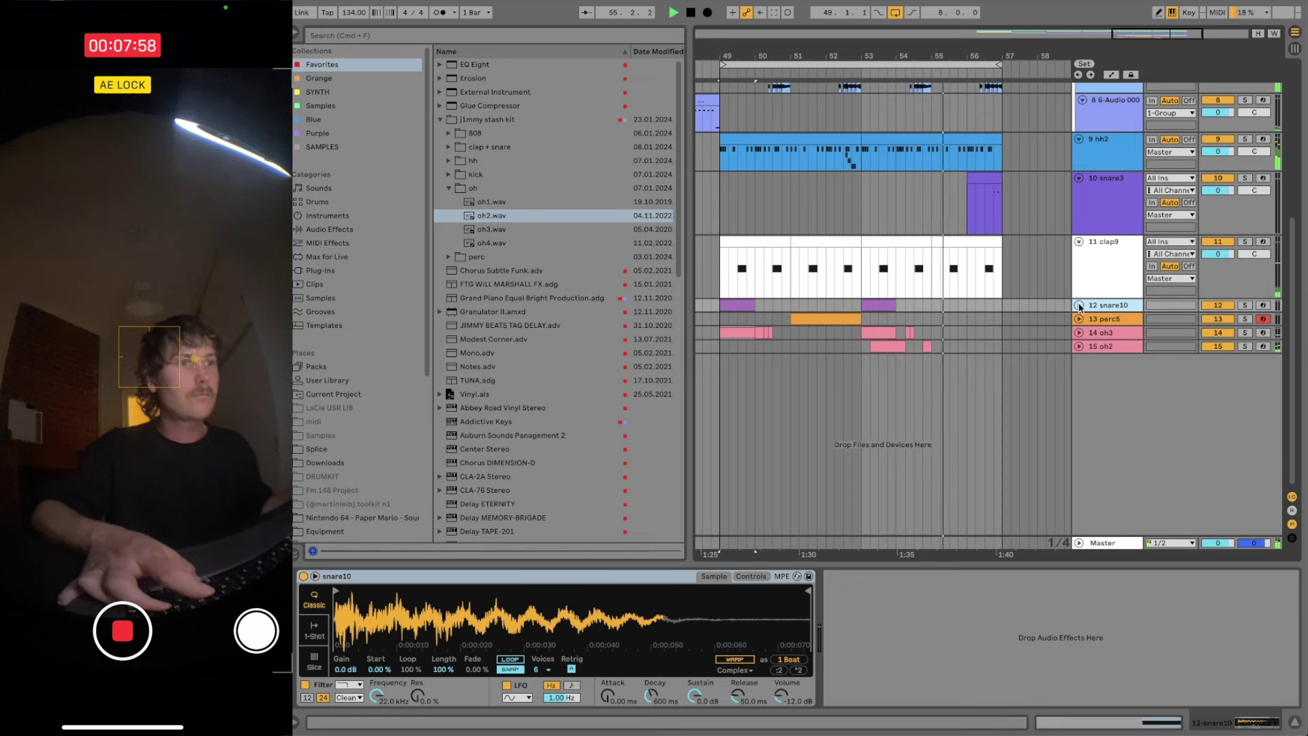
pyautogui.click(1079, 333)
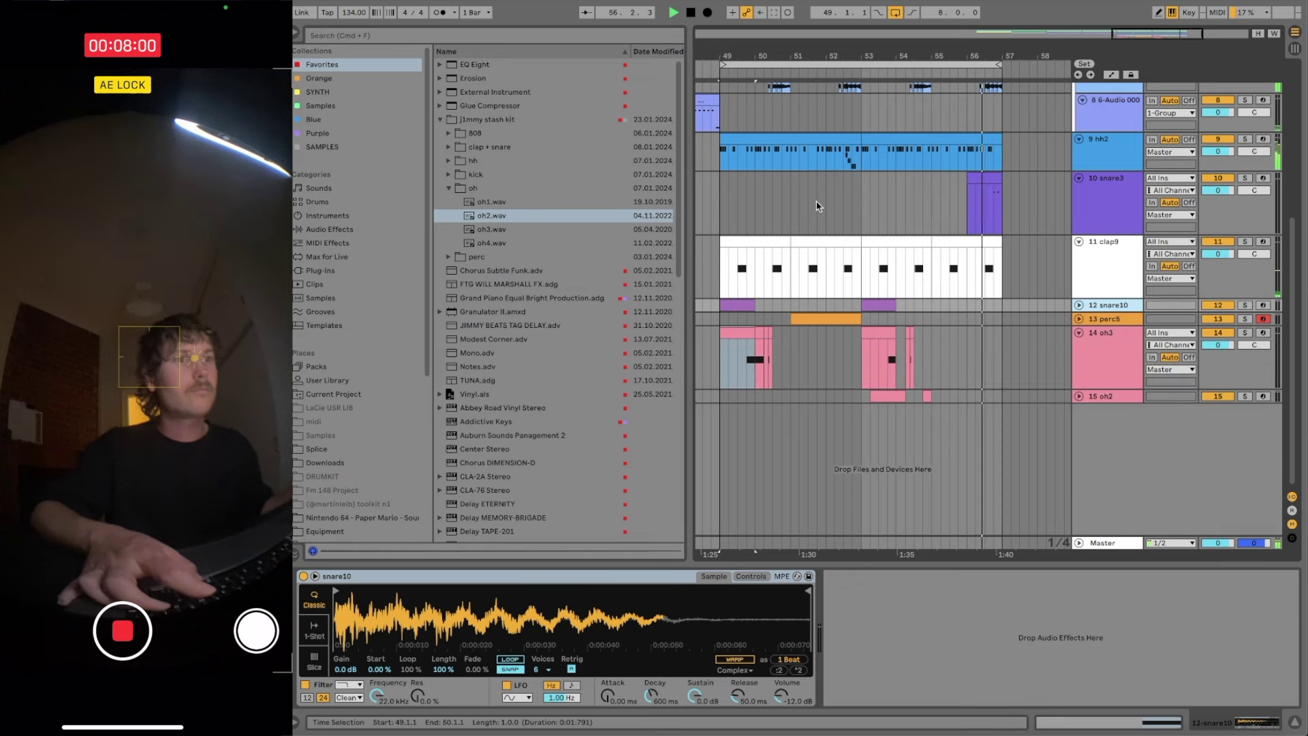
# - Examine the note inside the short oh3 clip at 50.2.3 and its place in the arrangement
pyautogui.click(769, 334)
pyautogui.moveTo(769, 334); pyautogui.dragTo(779, 351)
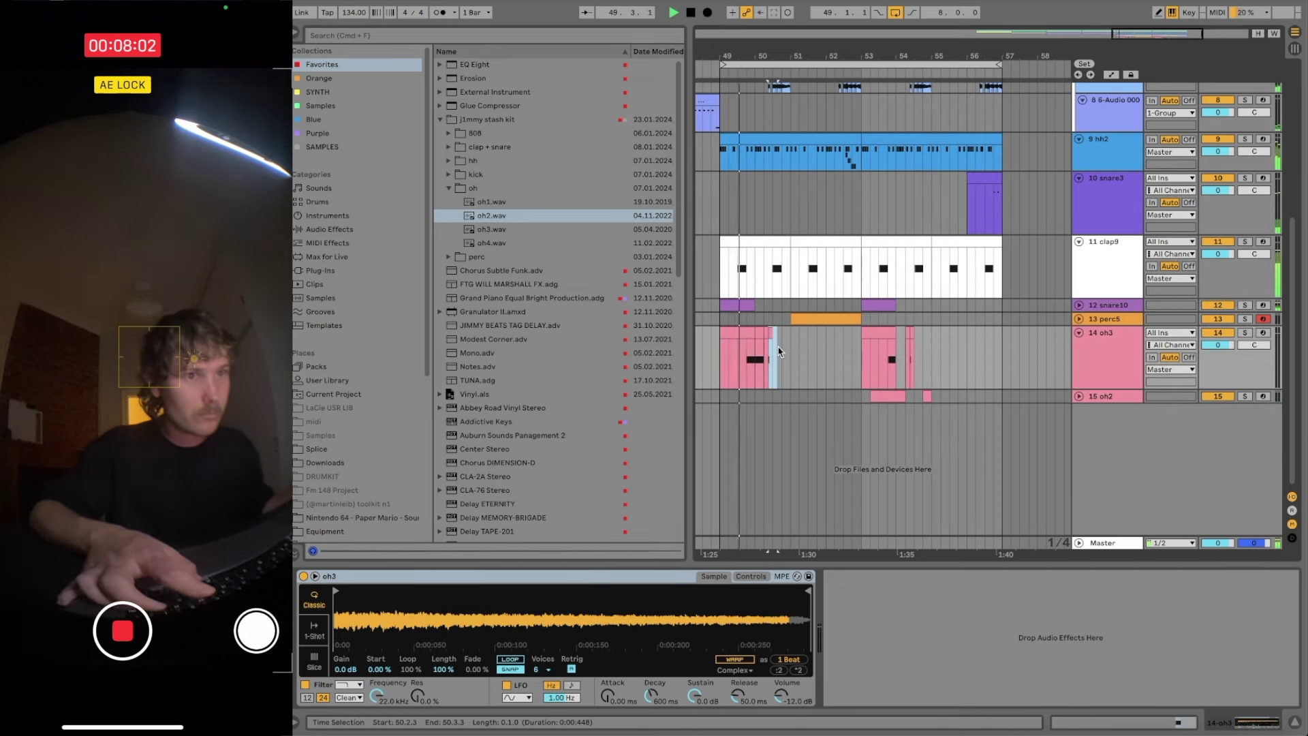
pyautogui.hotkey('shift', 'Tab')
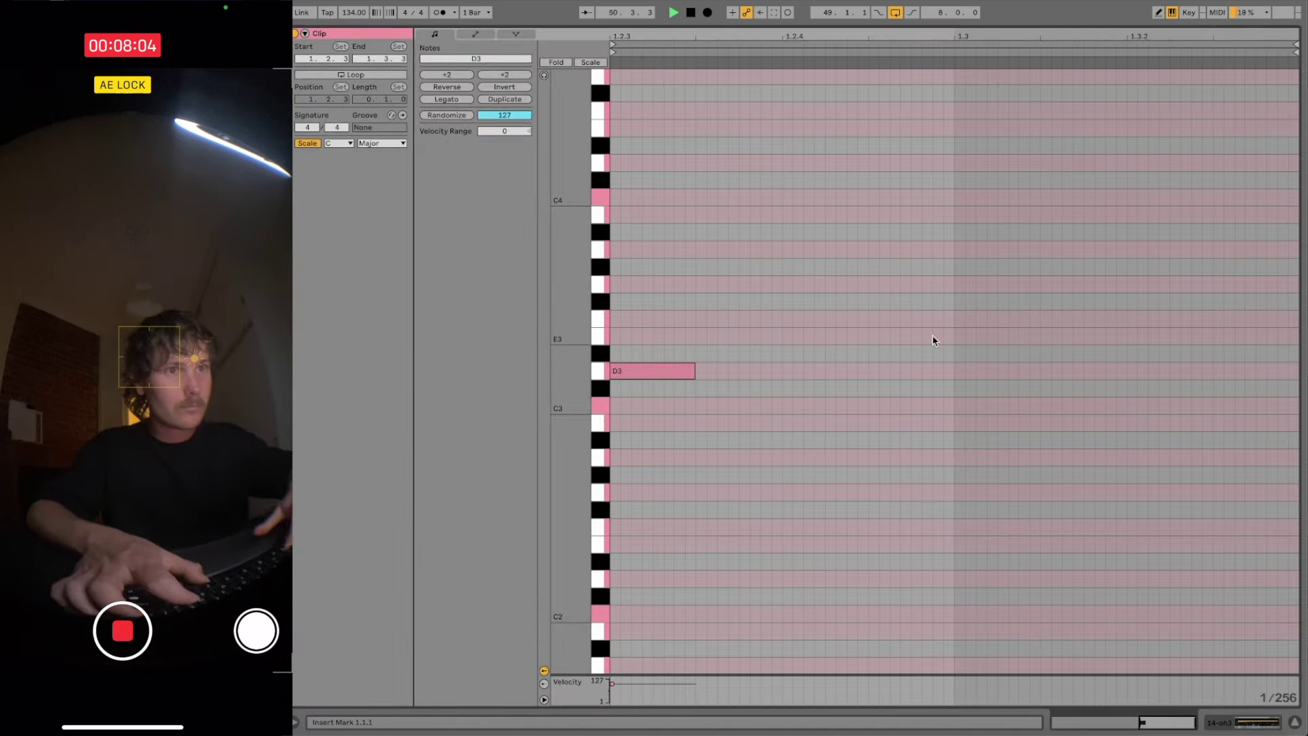
pyautogui.hotkey('shift', 'Tab')
pyautogui.press('+')
pyautogui.press('+')
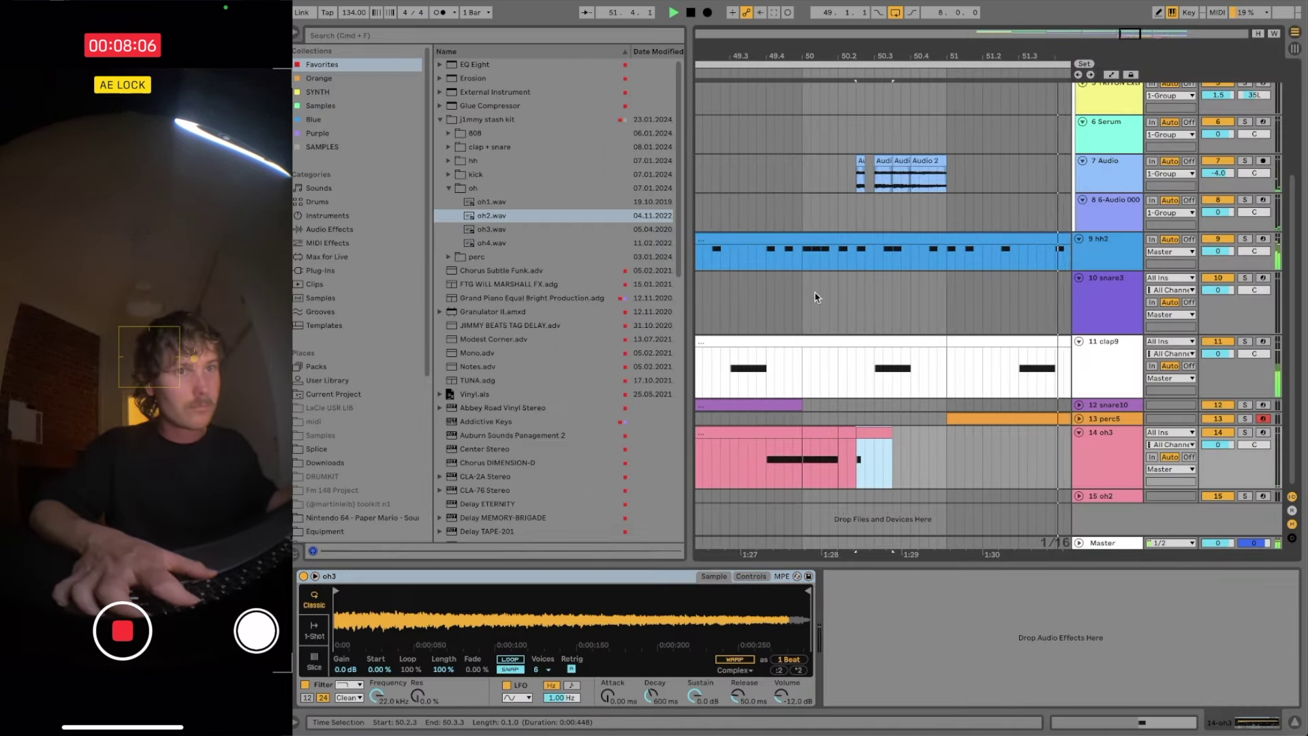
# - Add a copy of the short oh3 hit at 54.2.2, and play the section from 53.4.1
pyautogui.click(859, 461)
pyautogui.moveTo(846, 464); pyautogui.dragTo(854, 464)
pyautogui.hscroll(6, 932, 491)
pyautogui.click(1034, 468)
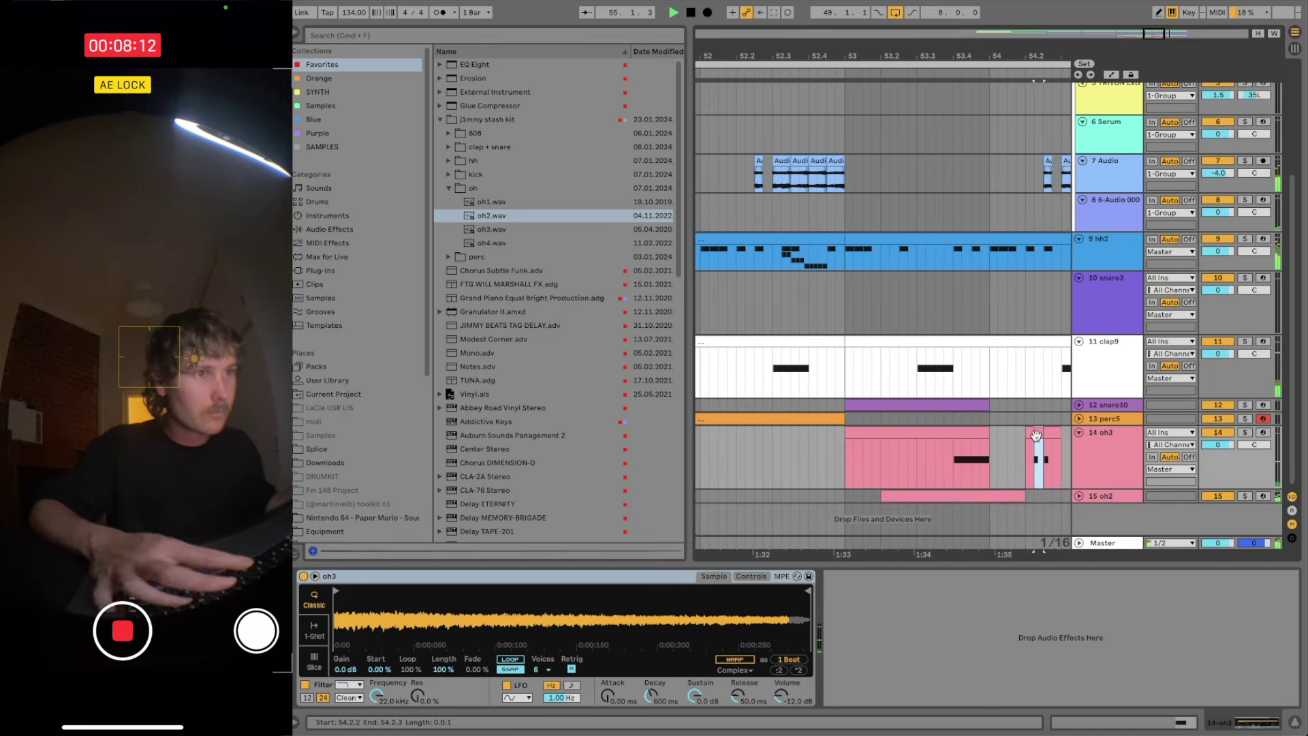
pyautogui.moveTo(1049, 441); pyautogui.dragTo(1037, 444)
pyautogui.click(957, 460)
pyautogui.press('space')
pyautogui.press('space')
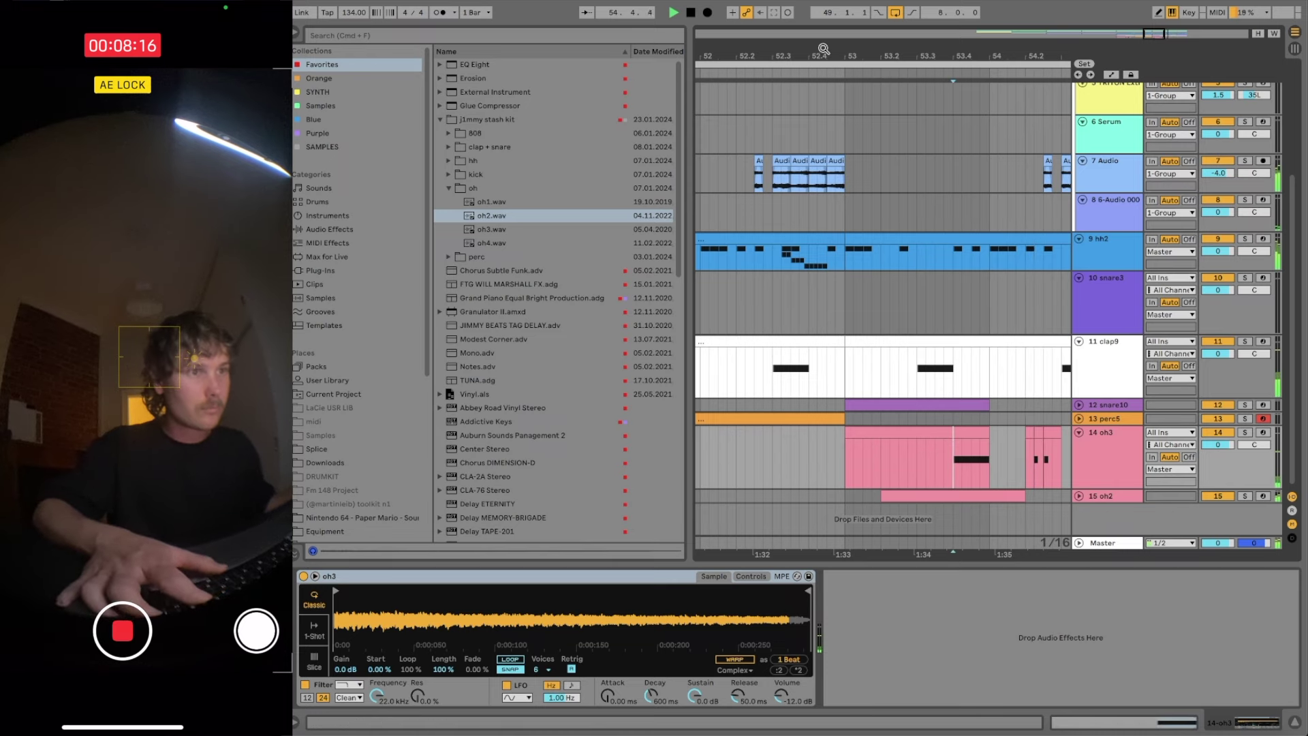
# - Fold the snare3, clap9 and oh3 tracks in the arrangement
pyautogui.moveTo(824, 48); pyautogui.dragTo(825, 8)
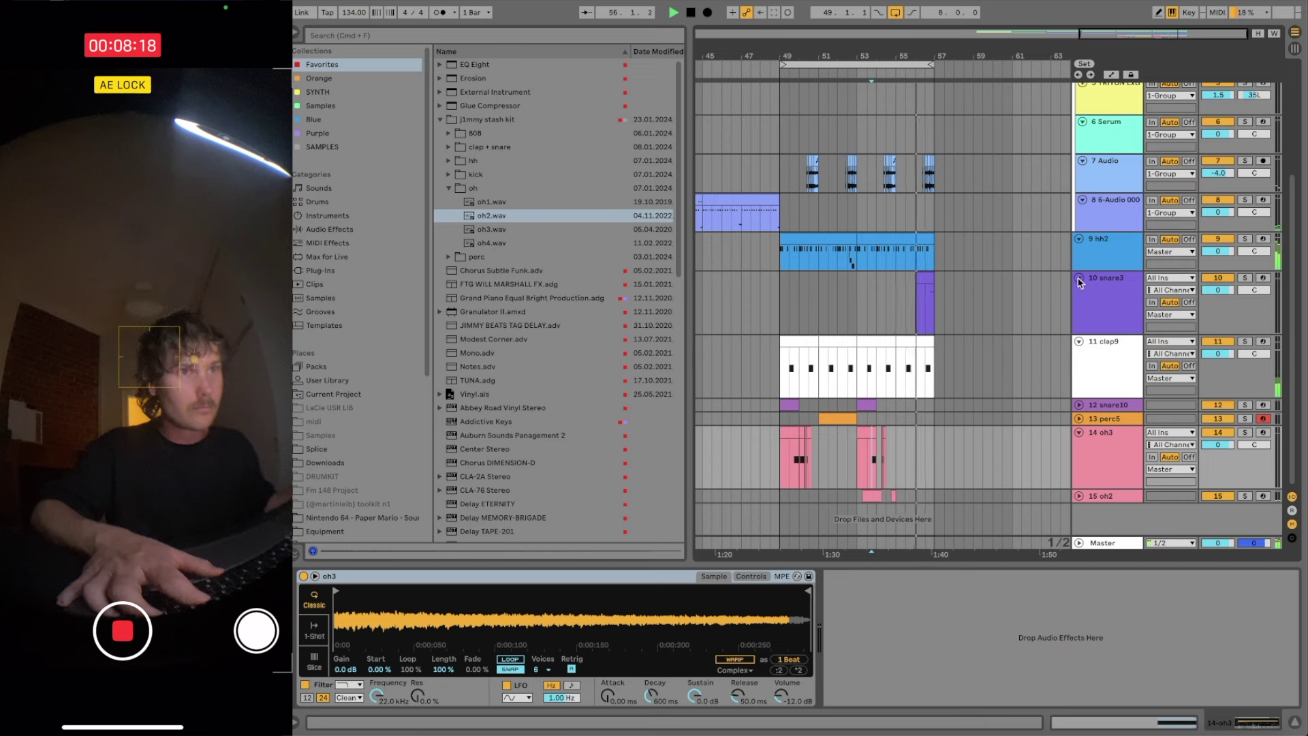
pyautogui.click(1080, 279)
pyautogui.click(1080, 291)
pyautogui.click(1080, 333)
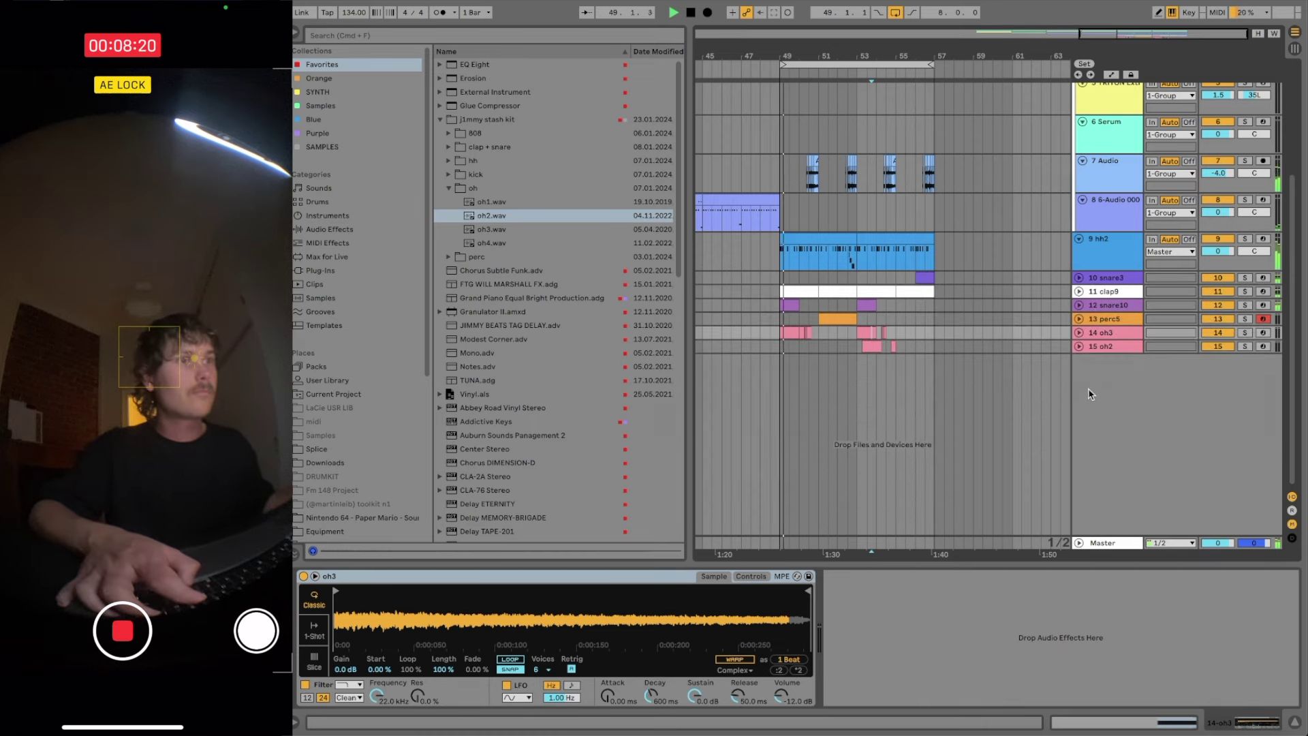
# - Insert a new MIDI track directly below the hh2 track
pyautogui.click(1099, 346)
pyautogui.click(1091, 249)
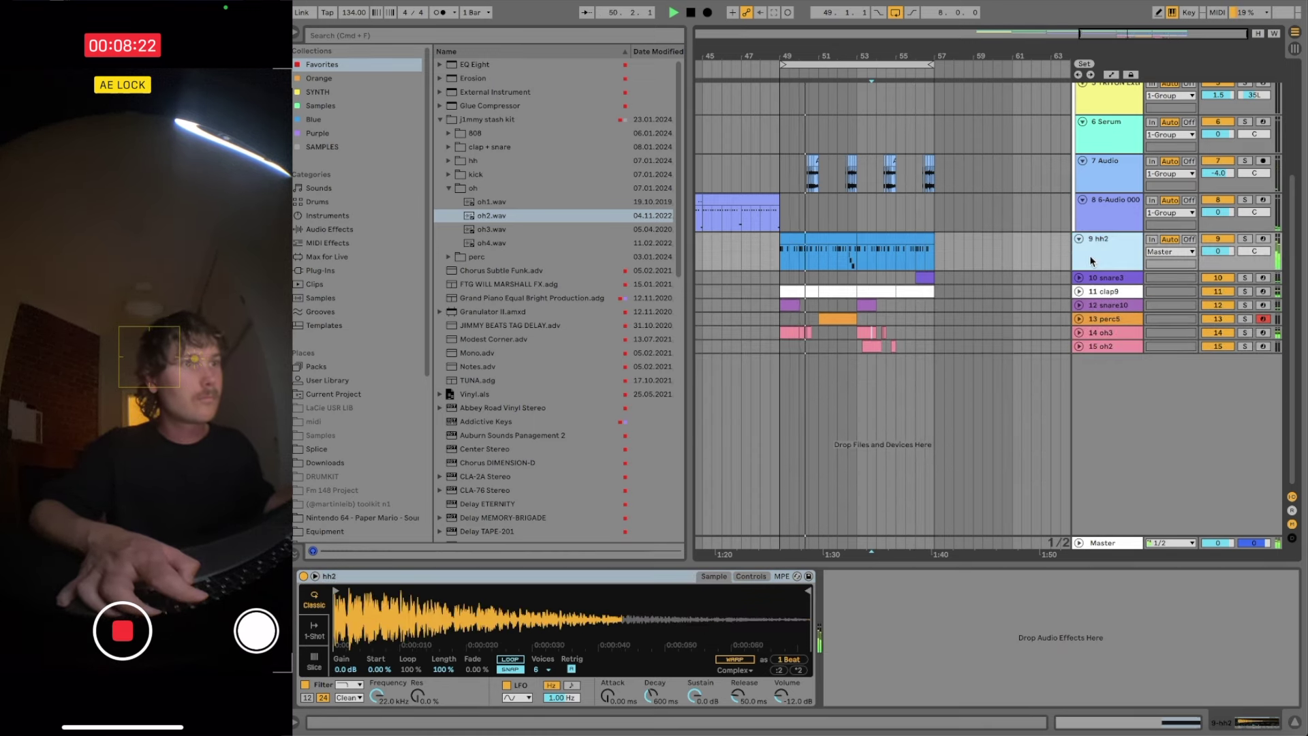
pyautogui.press('super+shift+t')
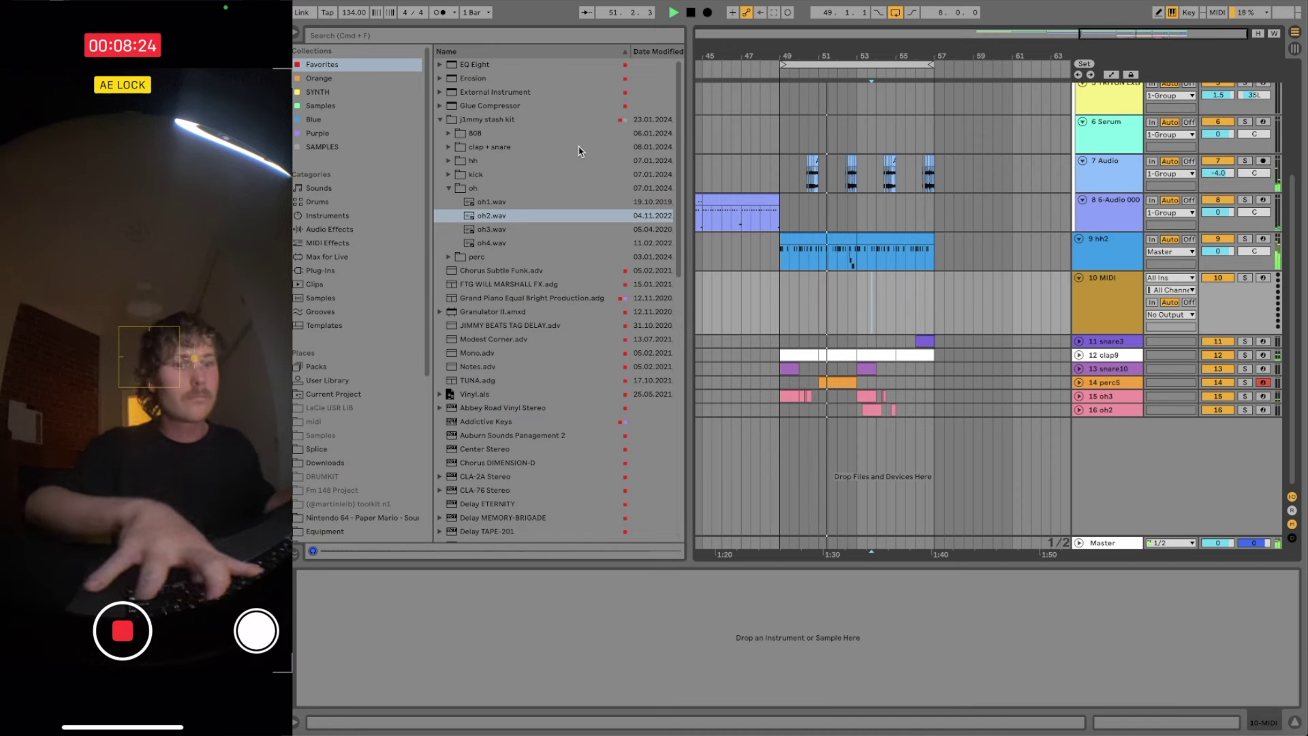
# - Audition the bass samples in the 808 folder of the j1mmy stash kit, including reese1.wav, against the playing section
pyautogui.click(462, 137)
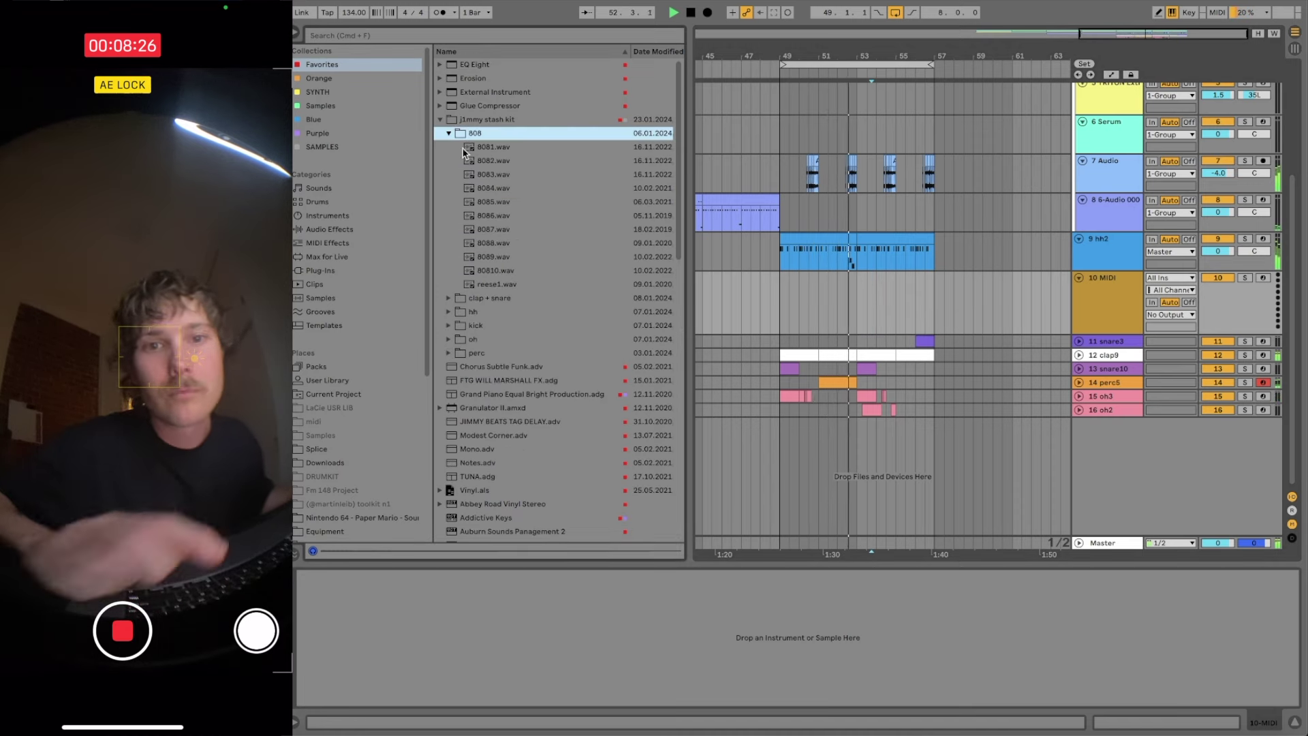
pyautogui.click(500, 148)
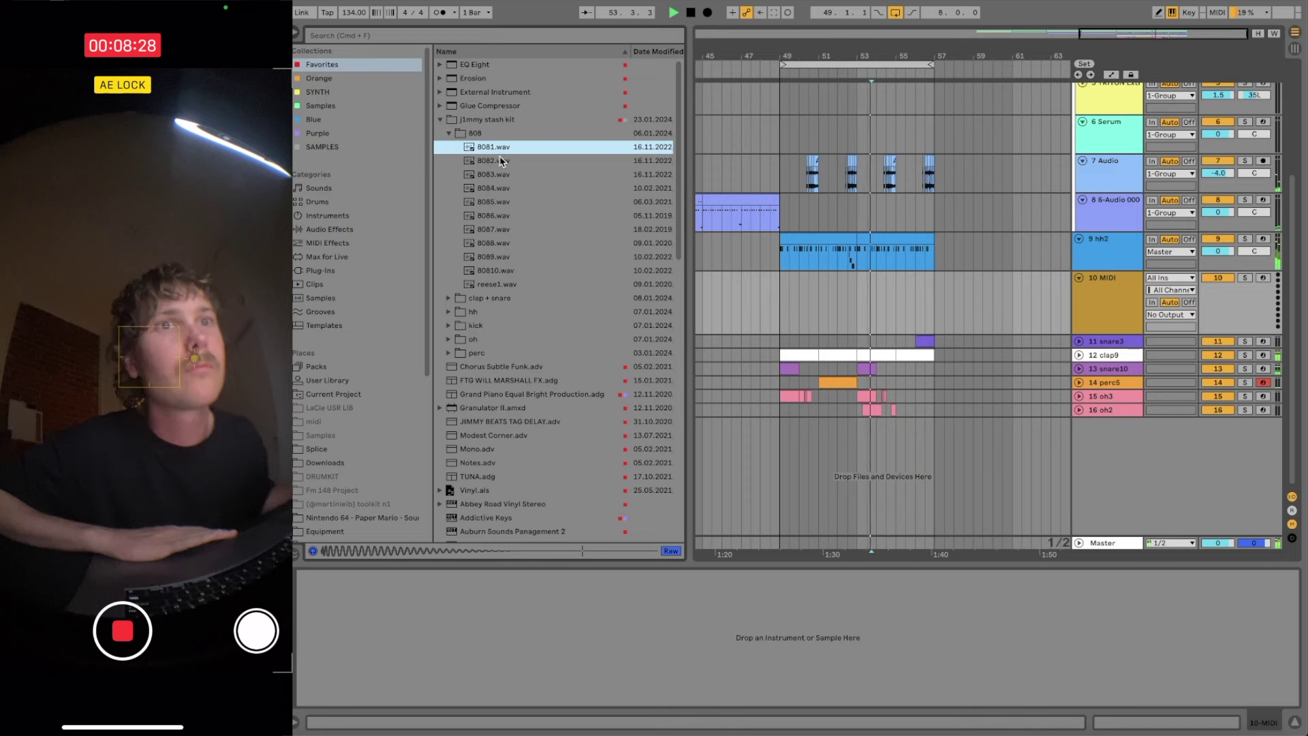
pyautogui.click(500, 161)
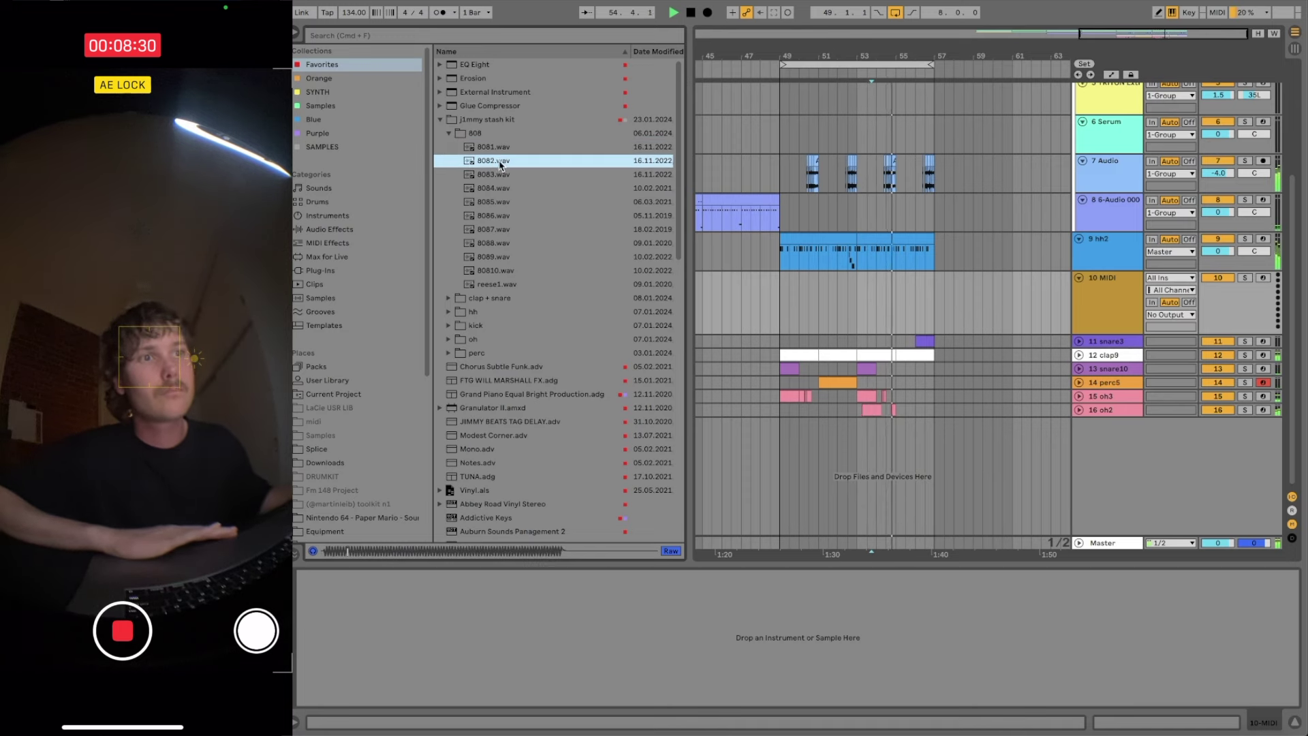
pyautogui.click(500, 175)
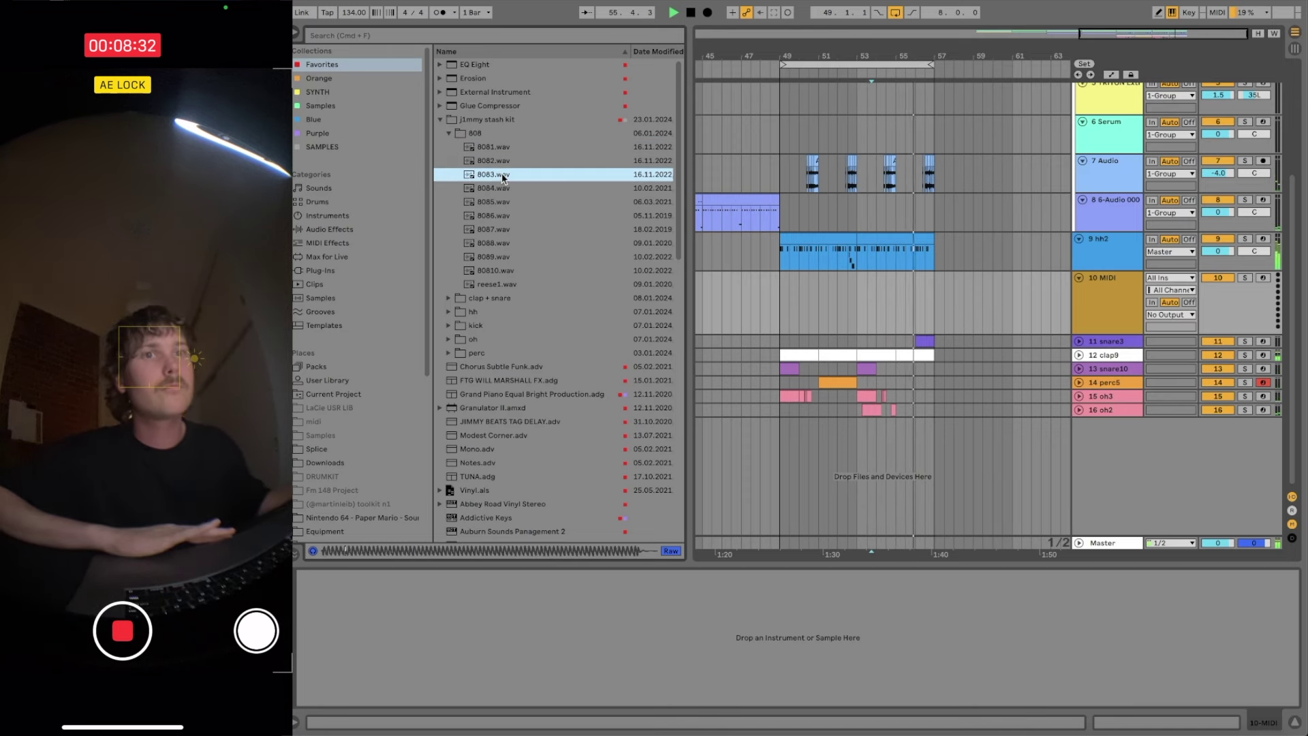
pyautogui.click(502, 190)
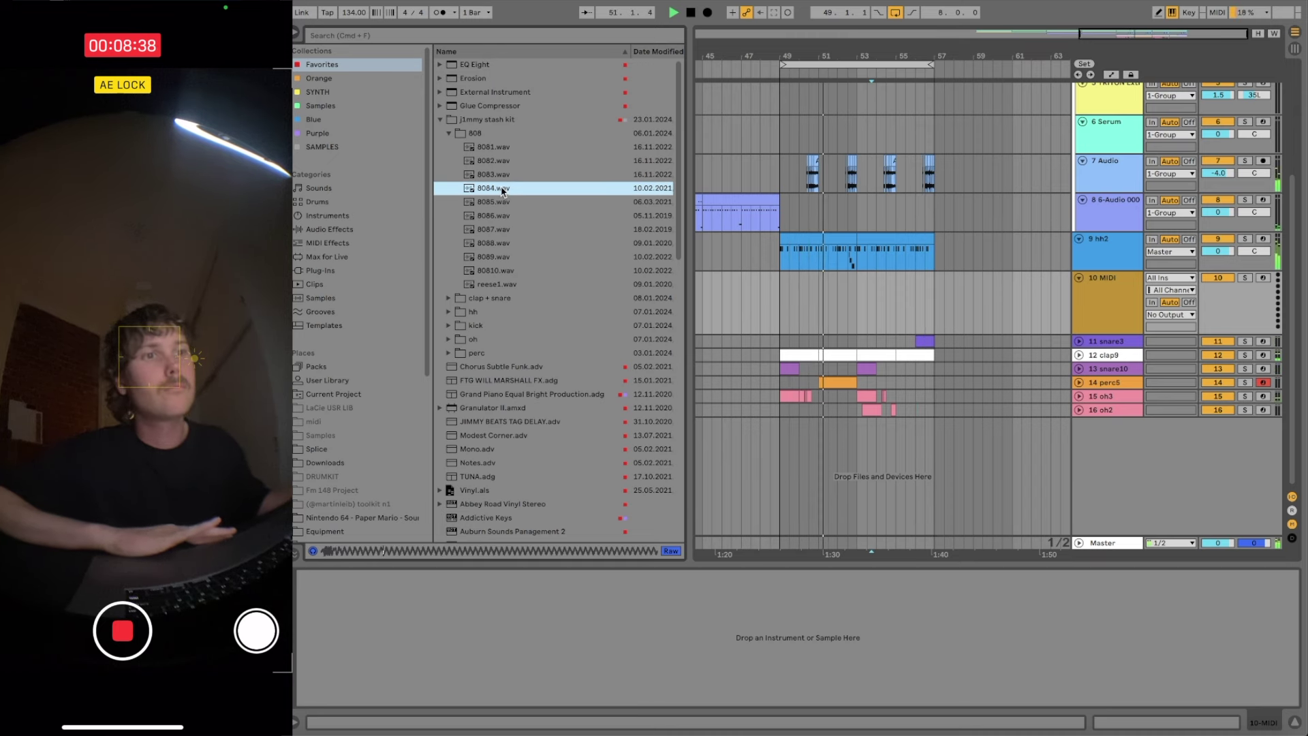
pyautogui.click(503, 202)
pyautogui.click(503, 216)
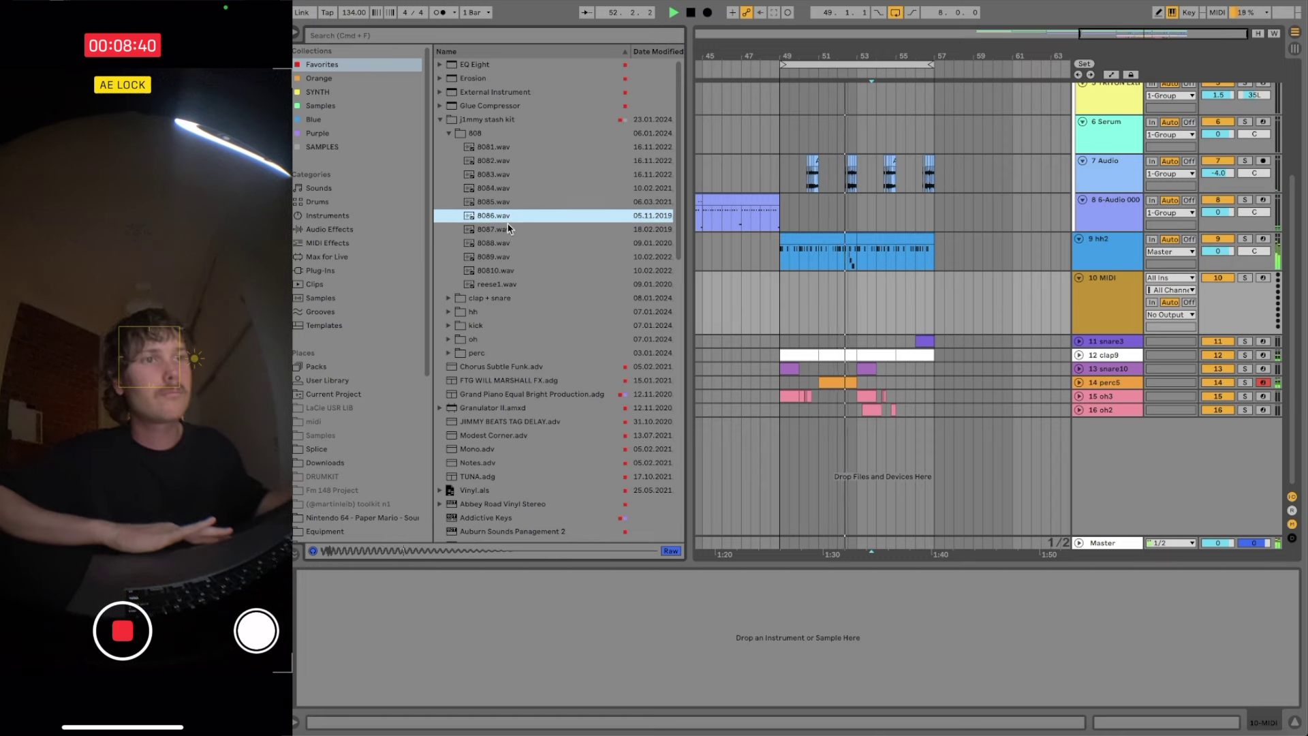
pyautogui.click(509, 229)
pyautogui.click(510, 243)
pyautogui.click(512, 252)
pyautogui.click(512, 232)
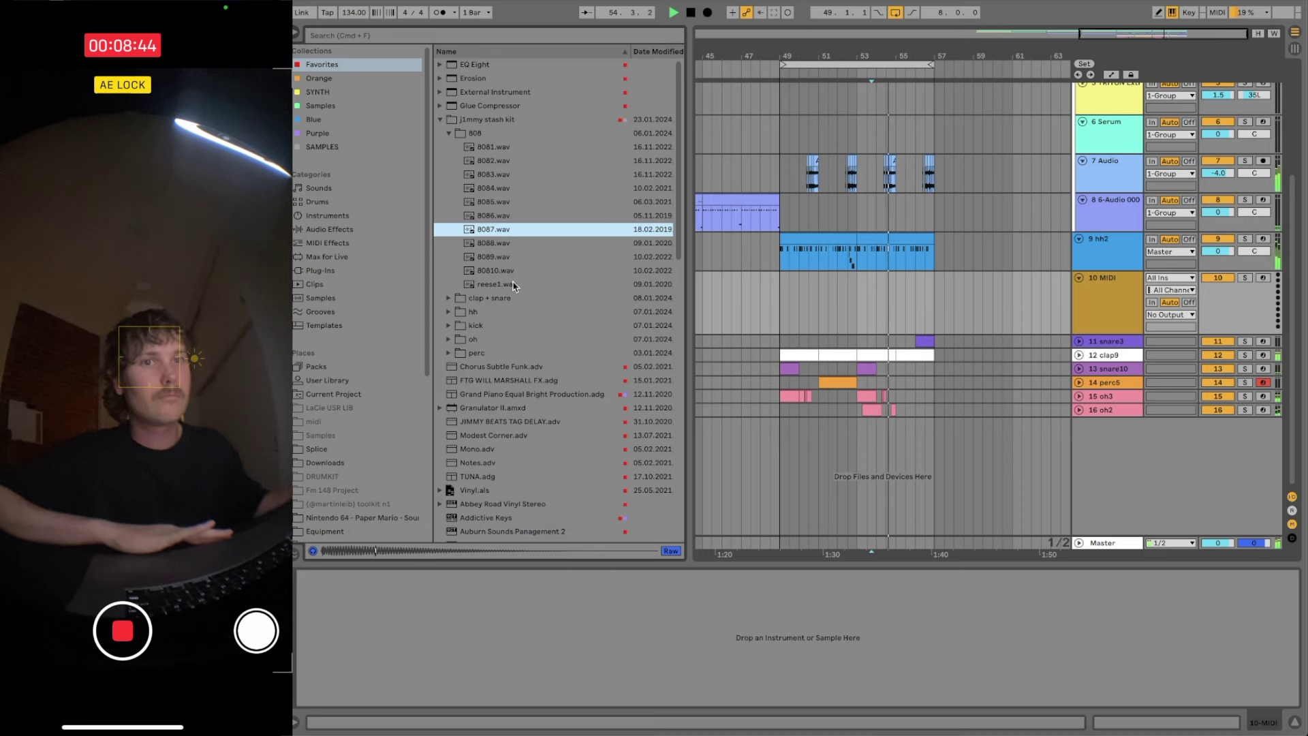
pyautogui.click(510, 271)
pyautogui.click(512, 284)
pyautogui.click(511, 257)
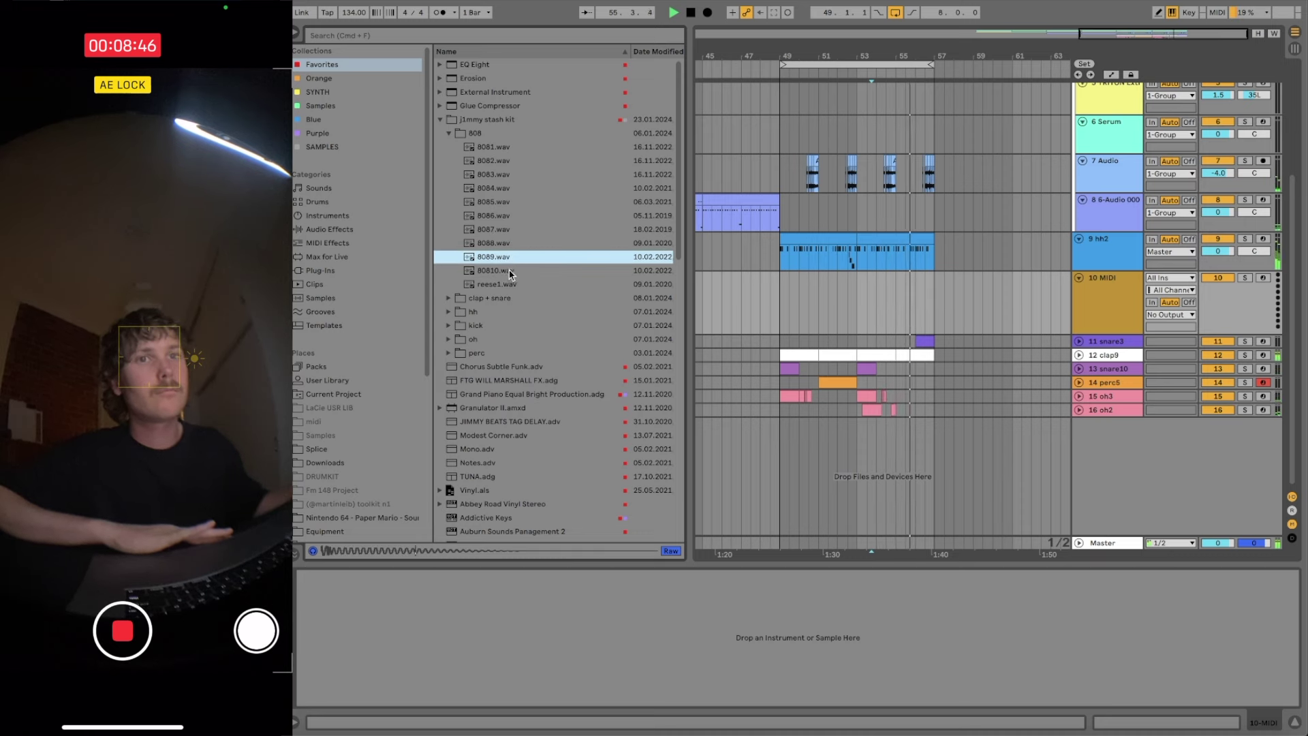
pyautogui.click(510, 272)
# - Audition 8081.wav through 8086.wav once more against the playing loop
pyautogui.click(510, 147)
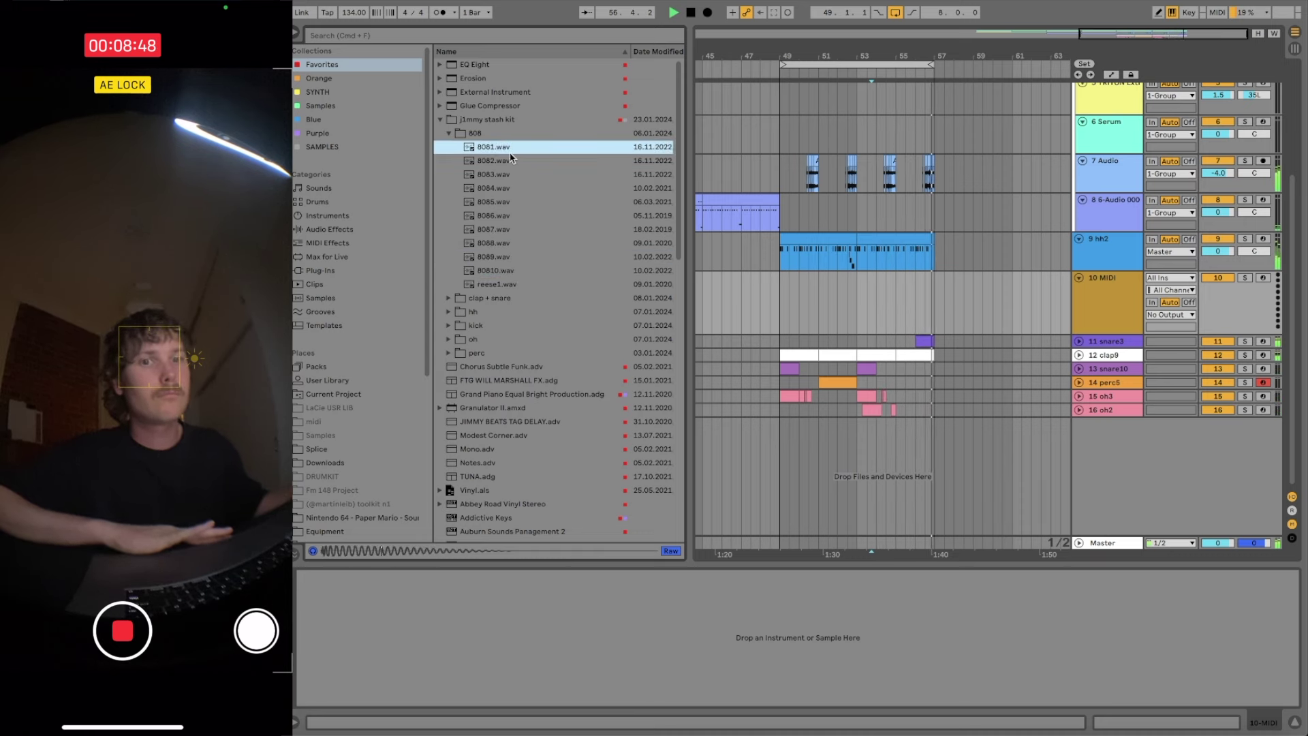
pyautogui.click(511, 160)
pyautogui.click(509, 174)
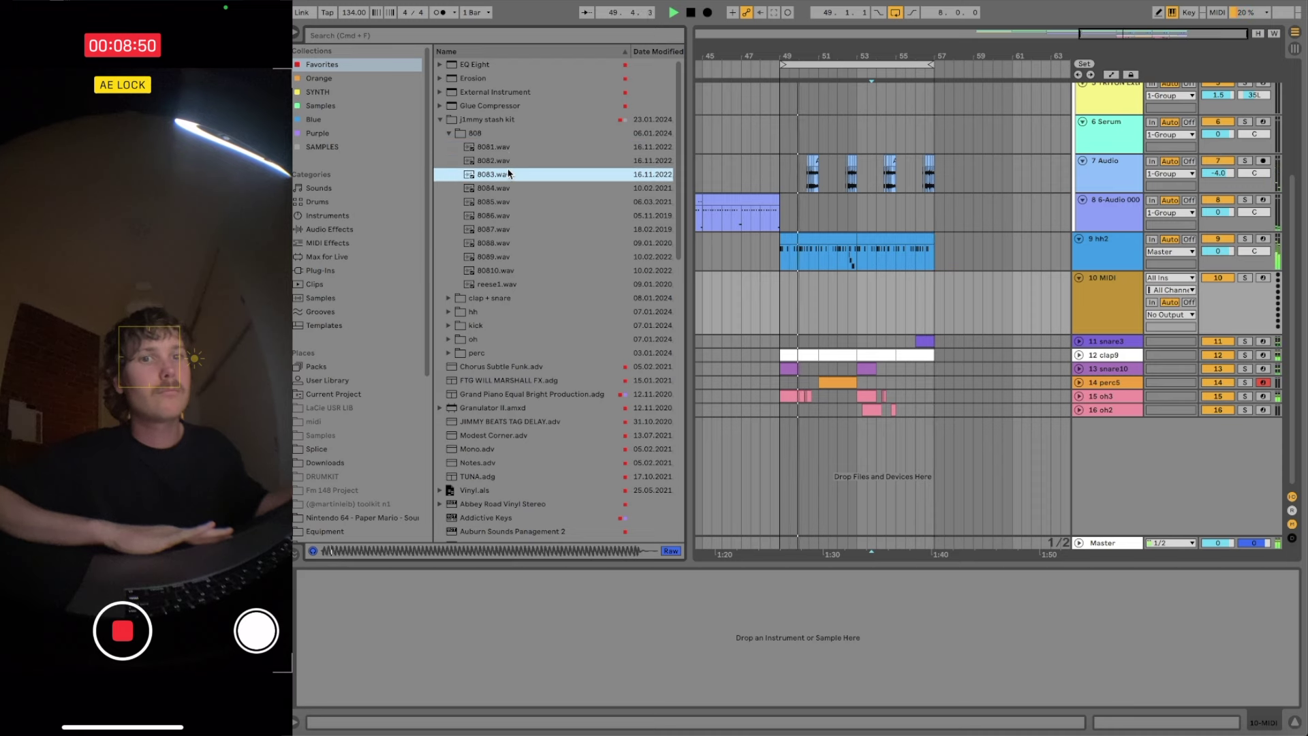
pyautogui.click(512, 188)
pyautogui.press('Down')
pyautogui.press('Down')
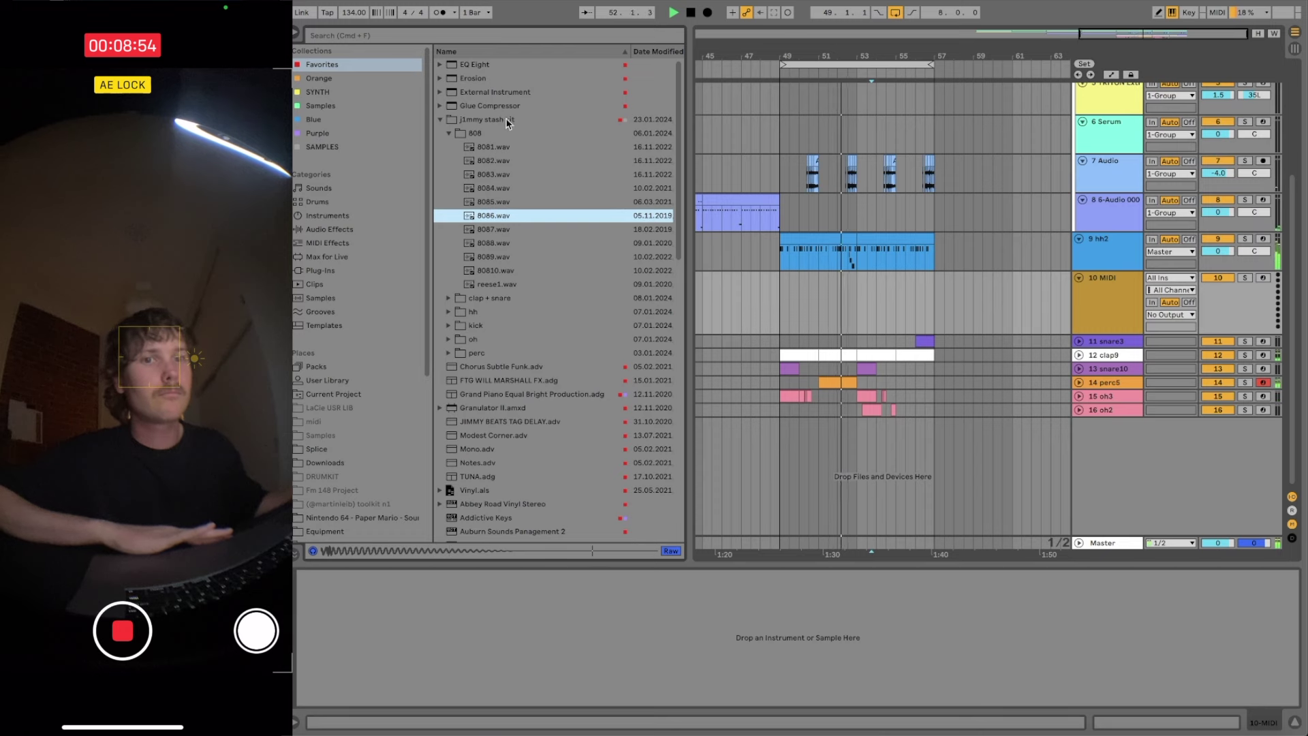
# - Compare 8081.wav with 8083.wav, and load 8083.wav onto the new MIDI track
pyautogui.click(508, 148)
pyautogui.click(503, 175)
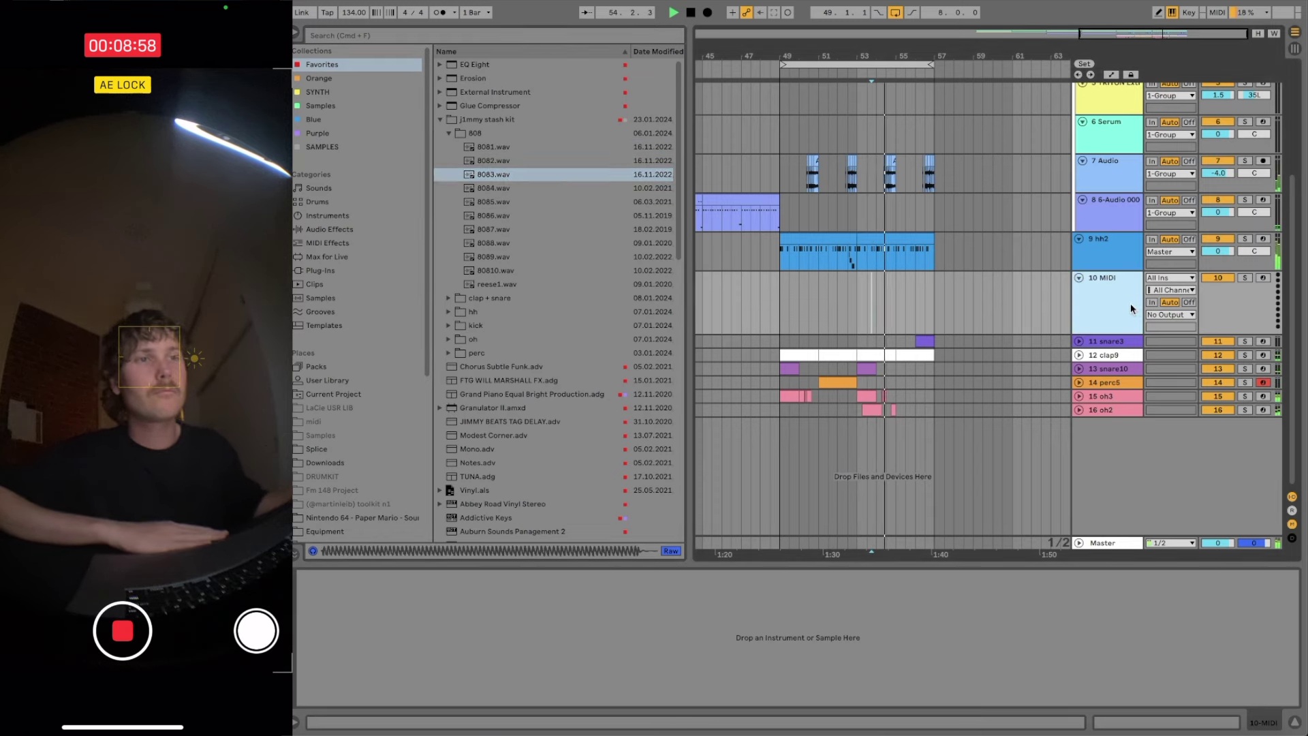
pyautogui.doubleClick(567, 181)
# - Colour the 8083 track dark grey and move it below the oh2 track
pyautogui.rightClick(1098, 292)
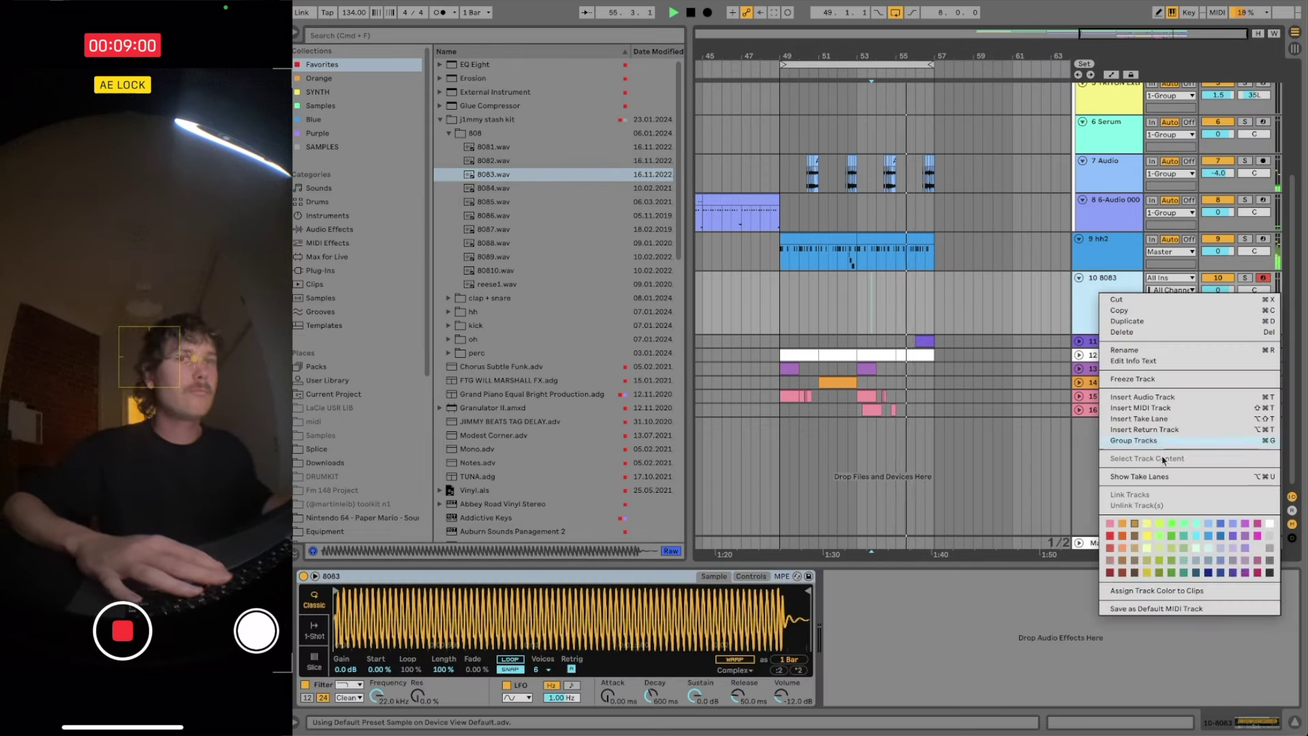
pyautogui.click(1256, 571)
pyautogui.moveTo(1097, 361)
pyautogui.mouseDown()
pyautogui.moveTo(1098, 473)
pyautogui.moveTo(1084, 456)
pyautogui.mouseUp()
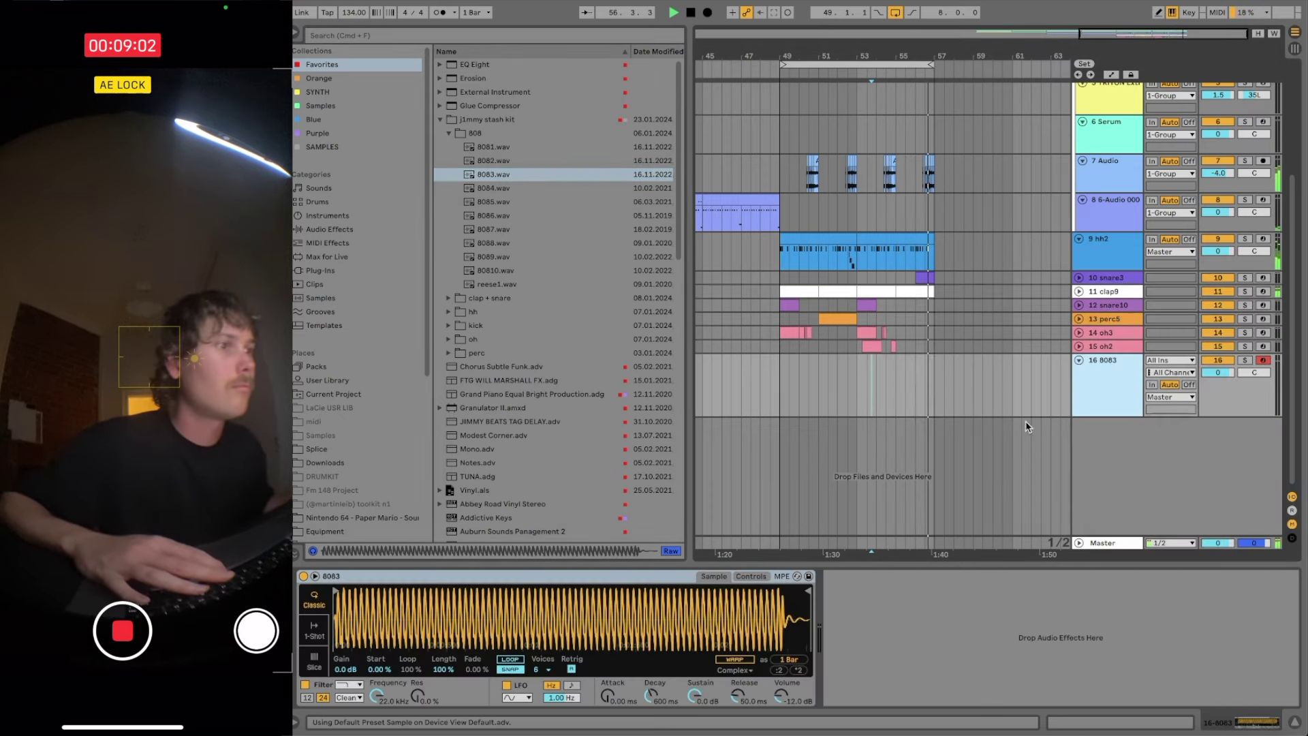
# - Create an empty MIDI clip on the 8083 track from 49.1.1 to 57.1.1
pyautogui.click(782, 382)
pyautogui.rightClick(931, 385)
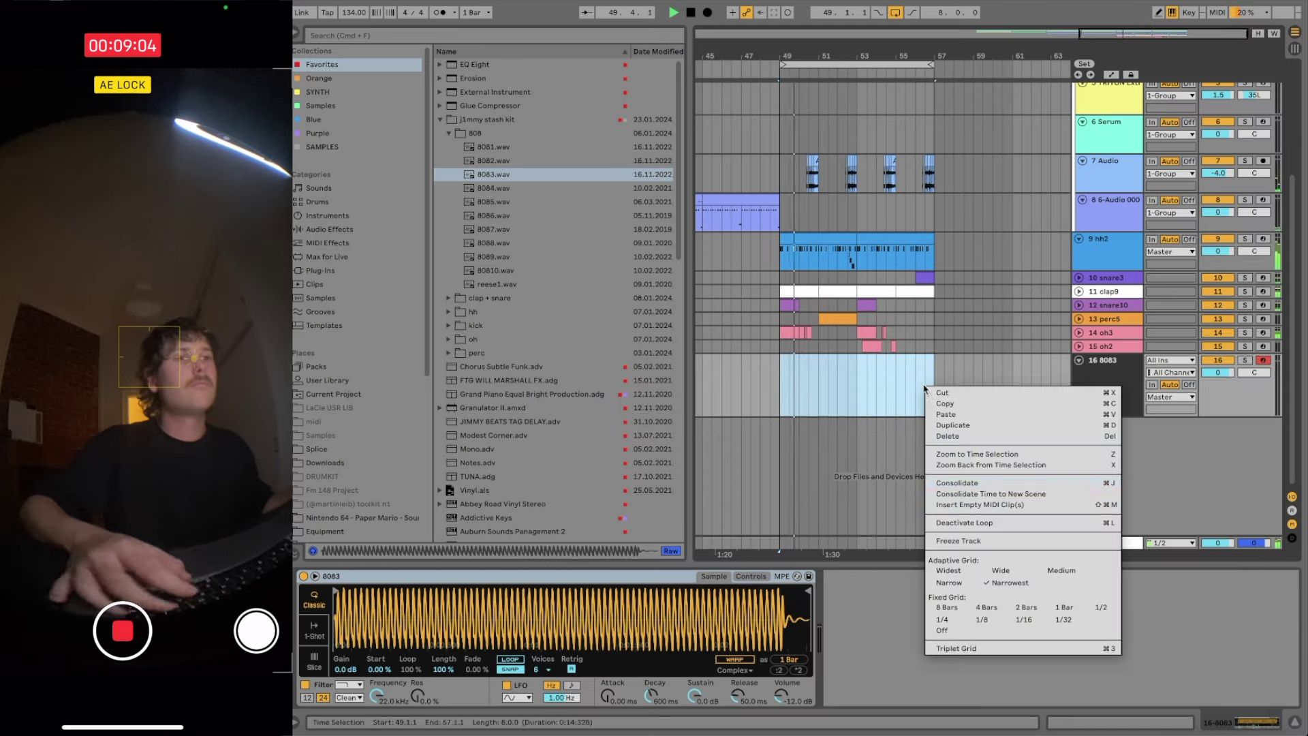
pyautogui.click(967, 478)
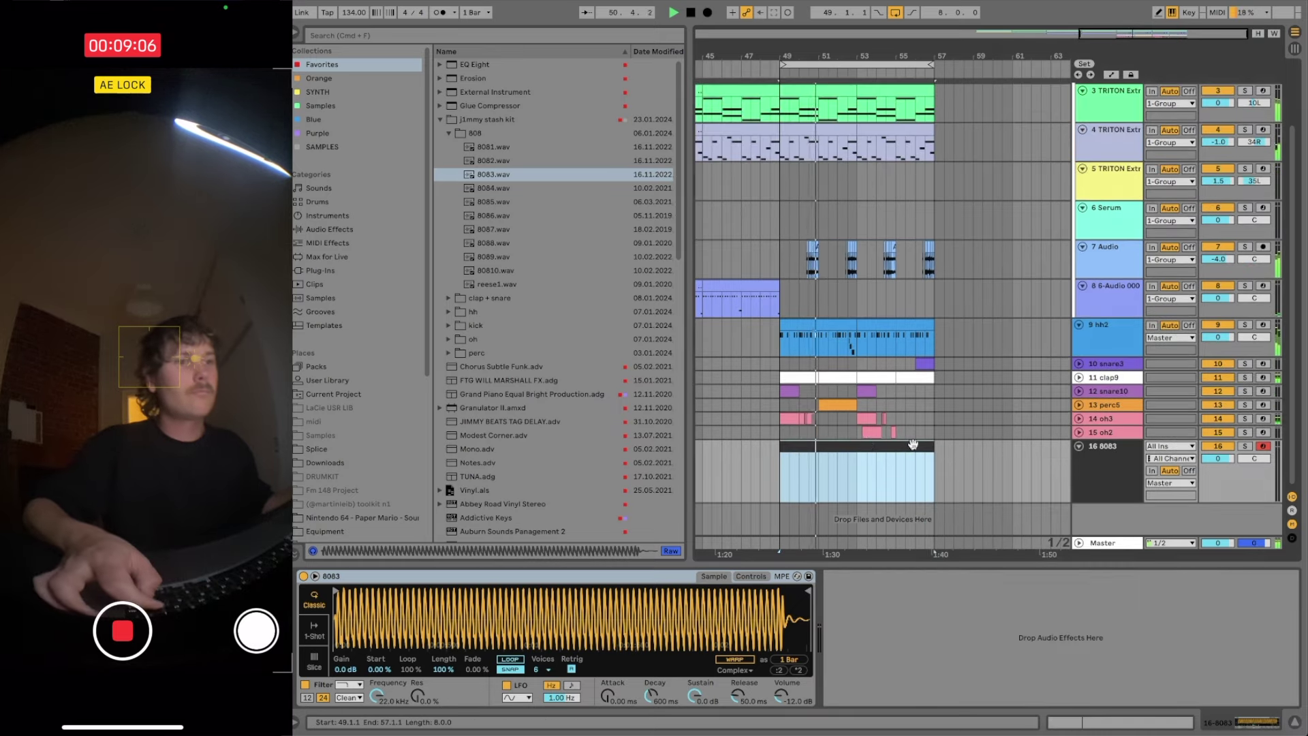
# - Open the 8083 clip together with the 3 TRITON Extreme clips in the note editor, with the 8083 clip active for editing
pyautogui.scroll(3, 925, 270)
pyautogui.keyDown('super'); pyautogui.doubleClick(912, 168); pyautogui.keyUp('super')
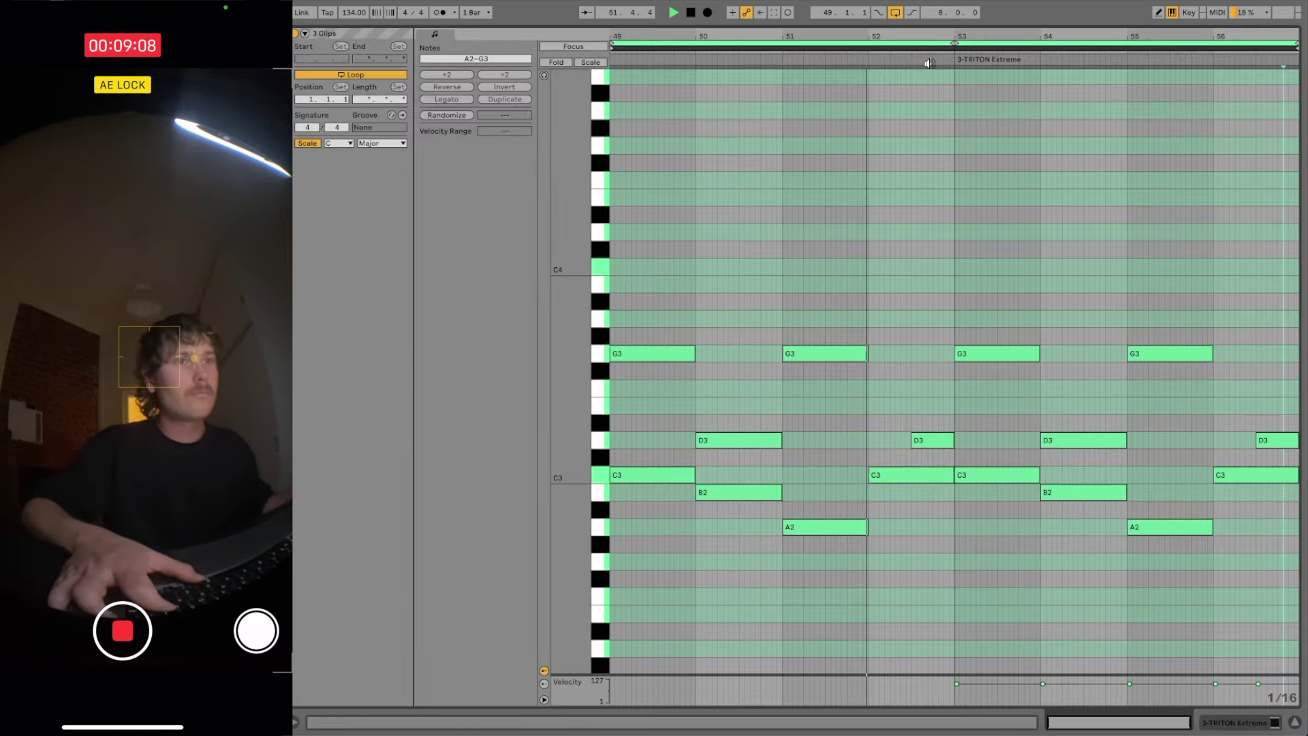
pyautogui.click(932, 48)
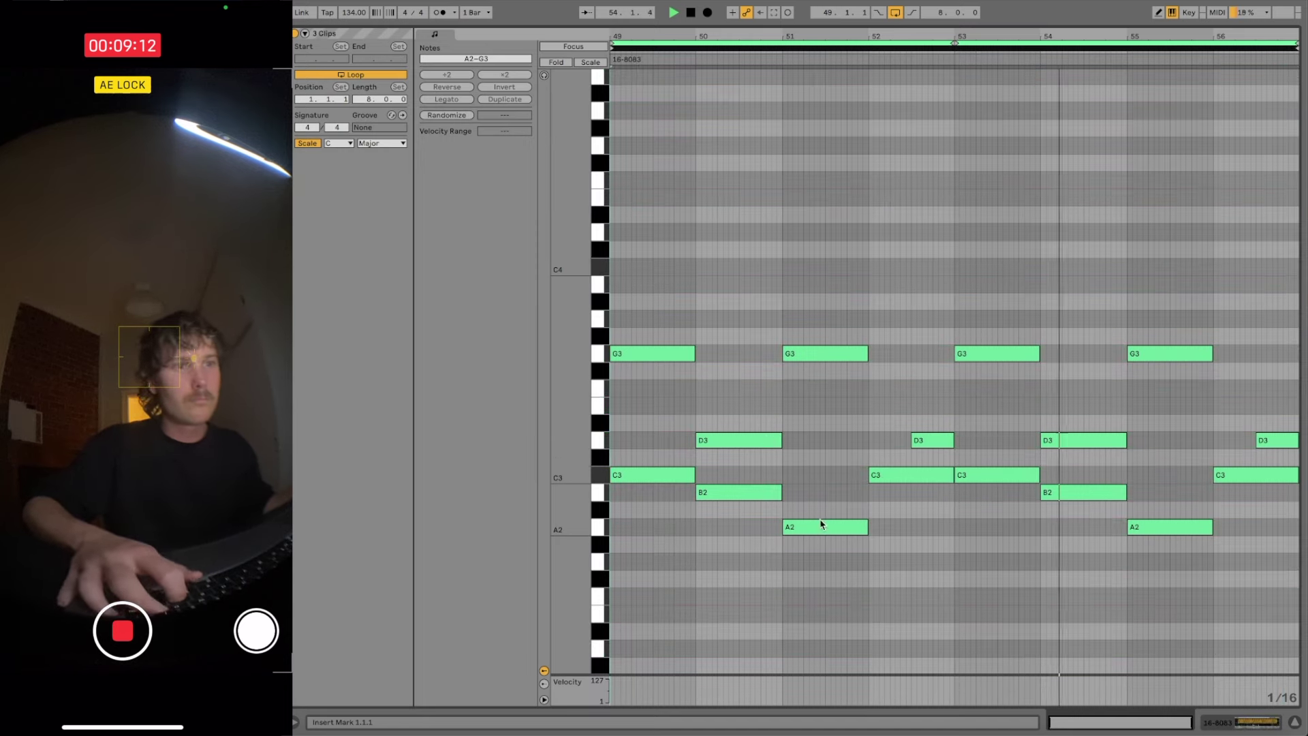
# - Draw a C3 bass note from 1.1.1 to 1.4.1 in the 8083 clip
pyautogui.press('b')
pyautogui.click(619, 471)
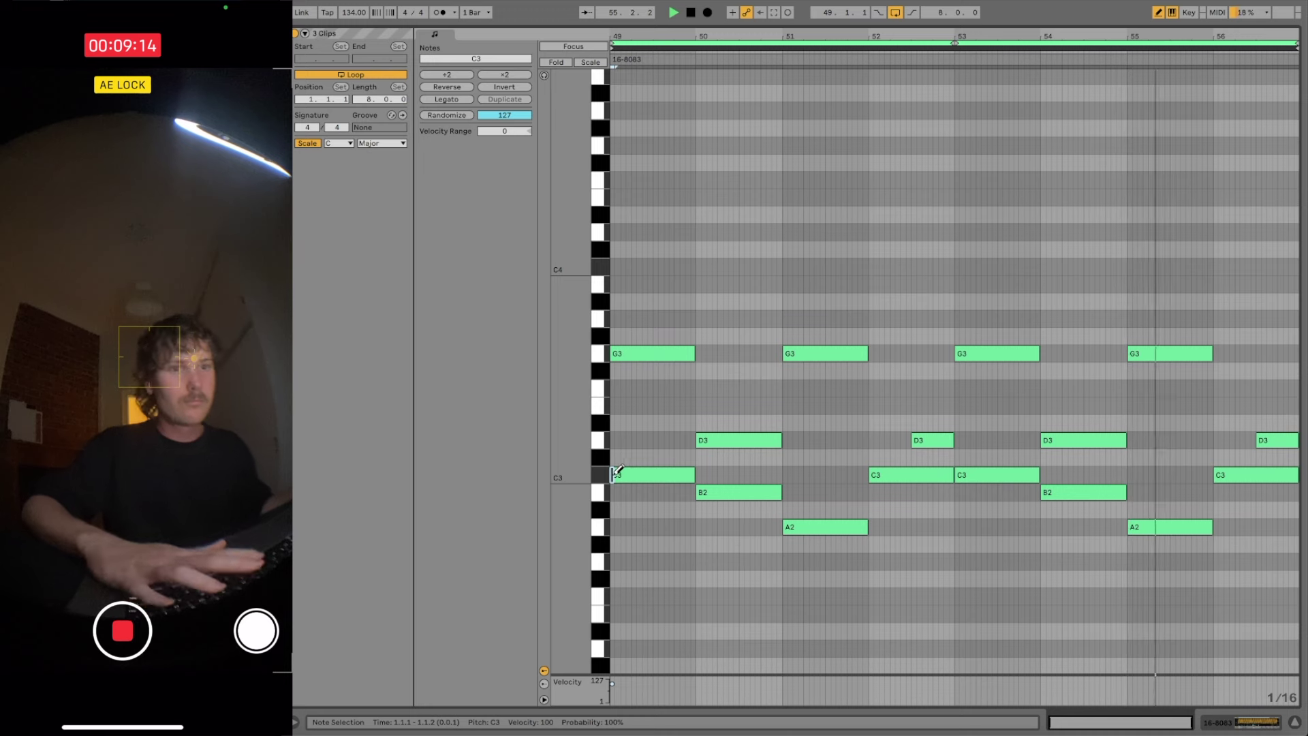
pyautogui.moveTo(615, 472); pyautogui.dragTo(675, 475)
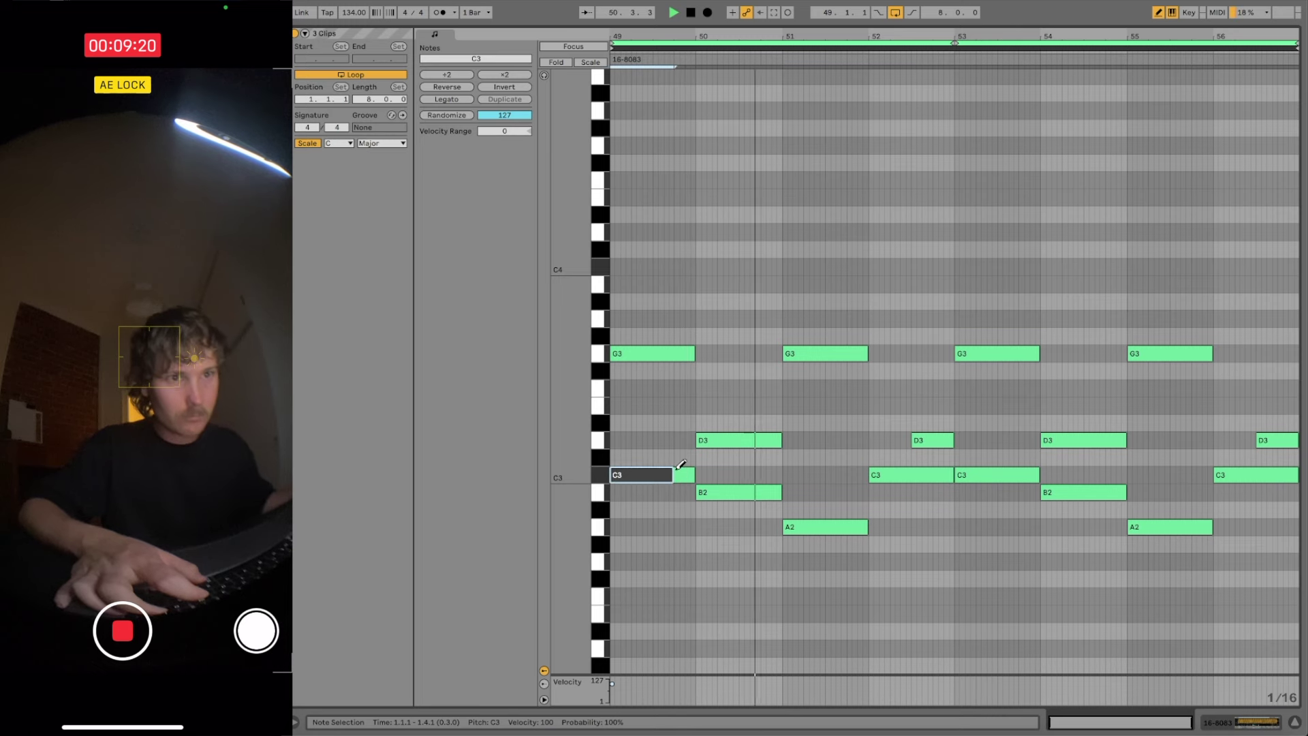
# - Duplicate the C3 bass note, move the copy to B2 from 2.2.1 to 3.1.1, and play the line
pyautogui.hotkey('ctrl', 'd')
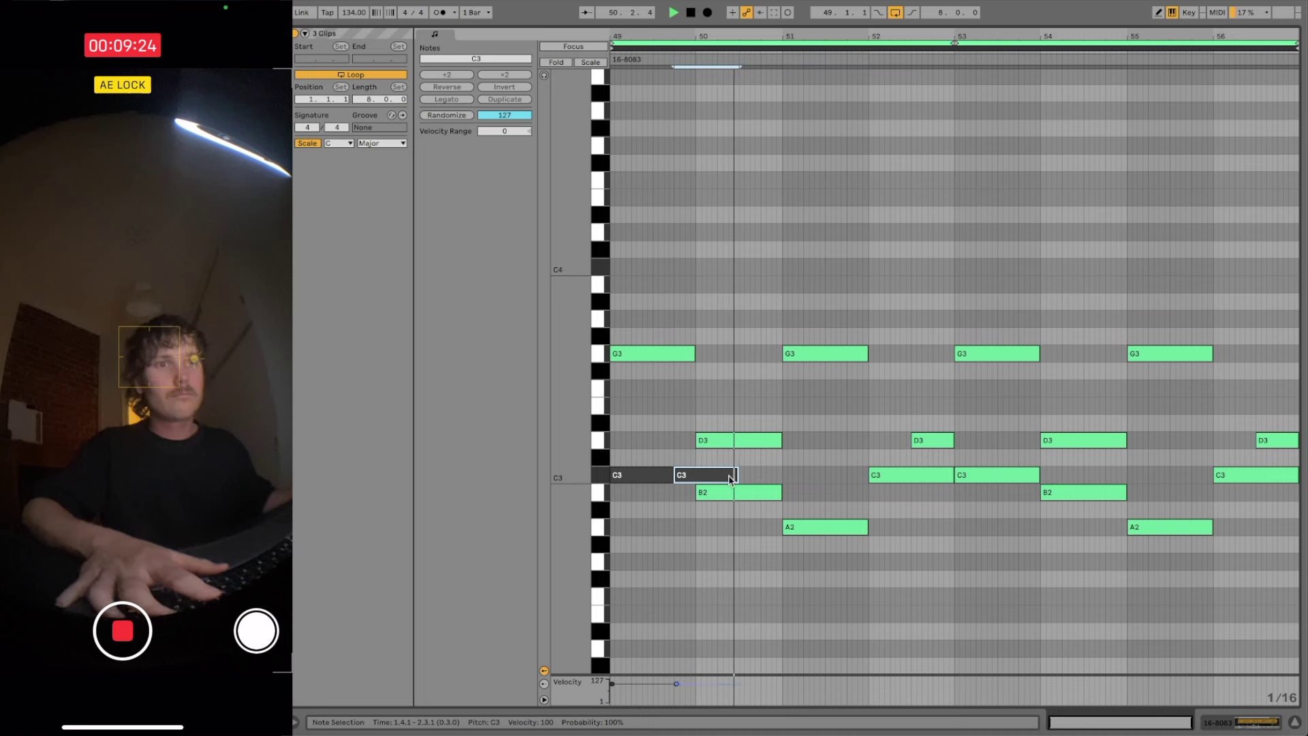
pyautogui.moveTo(709, 476); pyautogui.dragTo(745, 489)
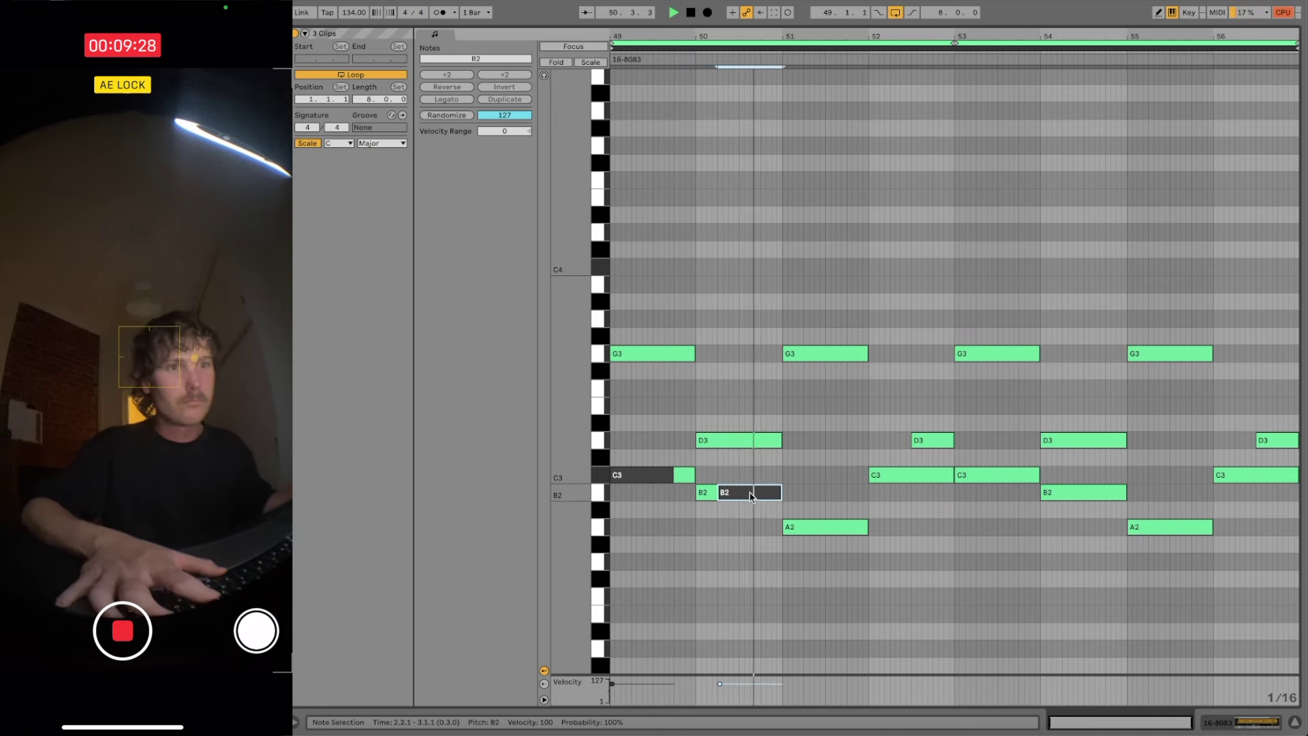
pyautogui.press('space')
pyautogui.press('space')
pyautogui.click(658, 475)
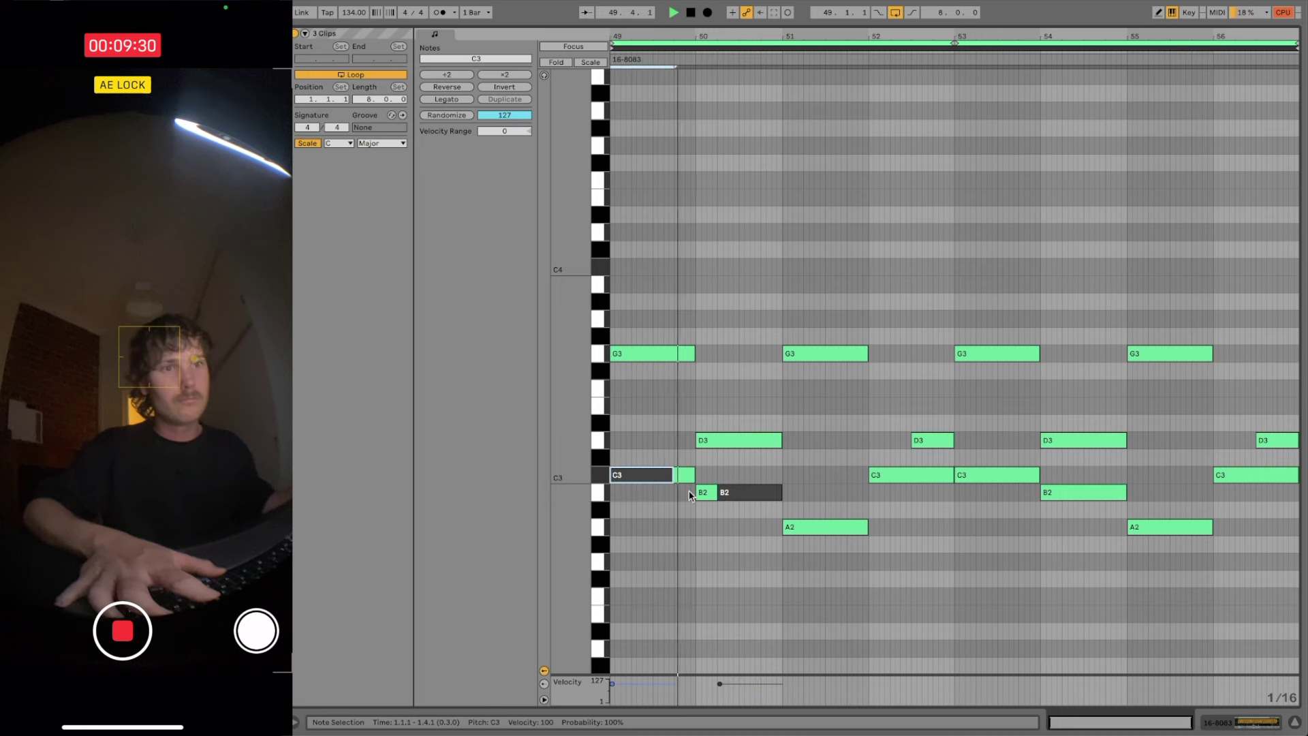
pyautogui.click(780, 491)
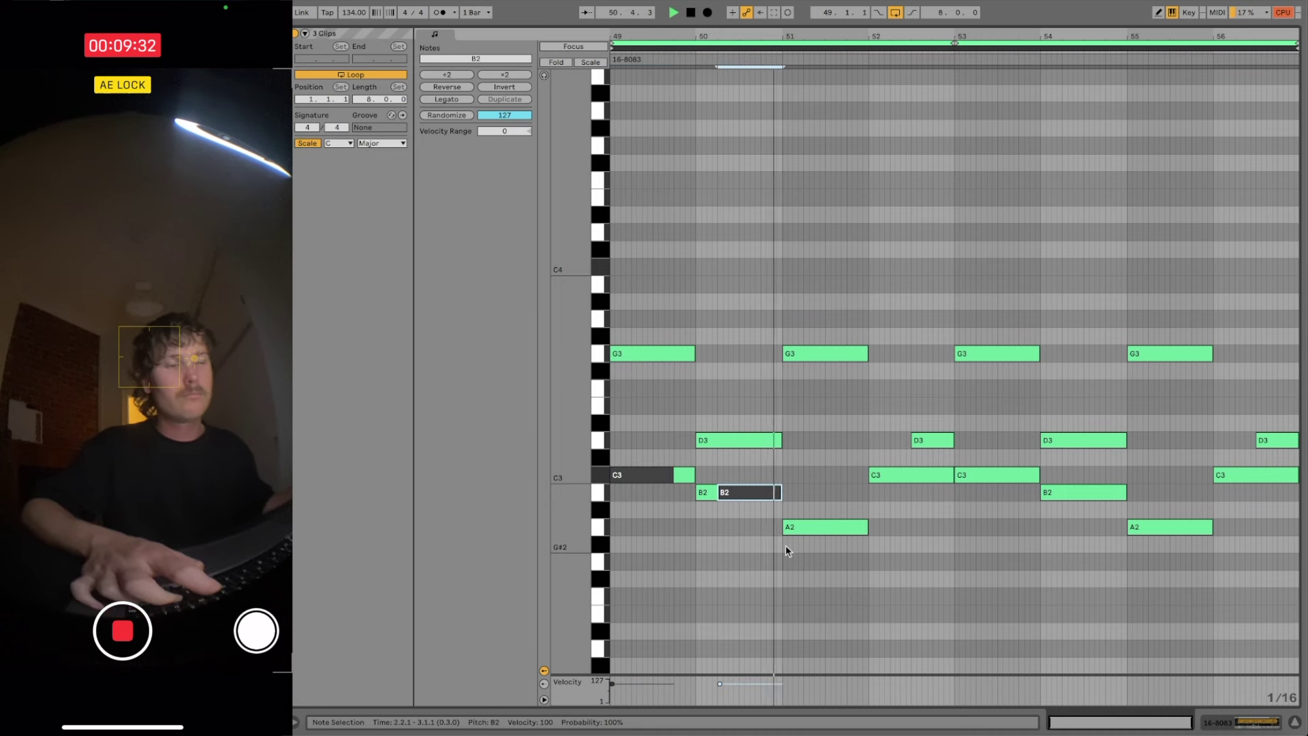
pyautogui.press('space')
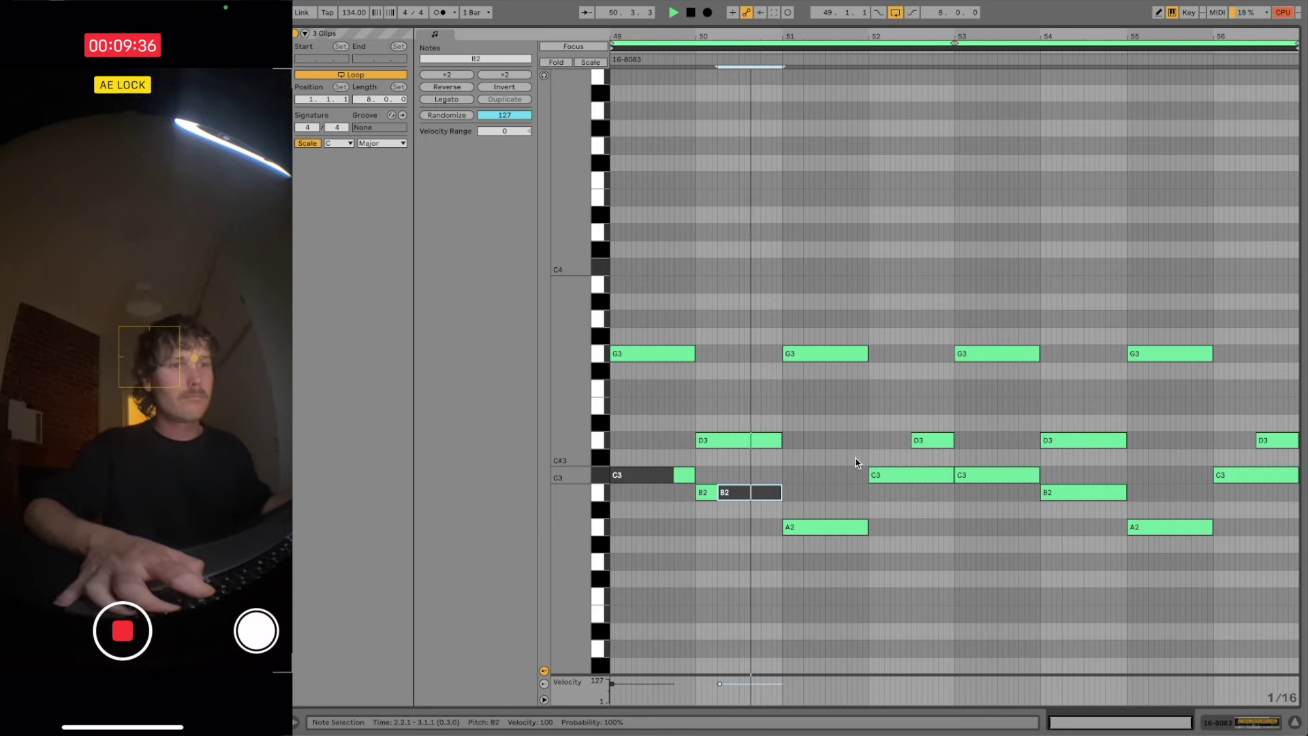
# - Duplicate the B2 bass note, move the copy down to A2 at 3.1.1, and play it back
pyautogui.press('super+d')
pyautogui.moveTo(813, 493); pyautogui.dragTo(811, 529)
pyautogui.press('space')
pyautogui.press('space')
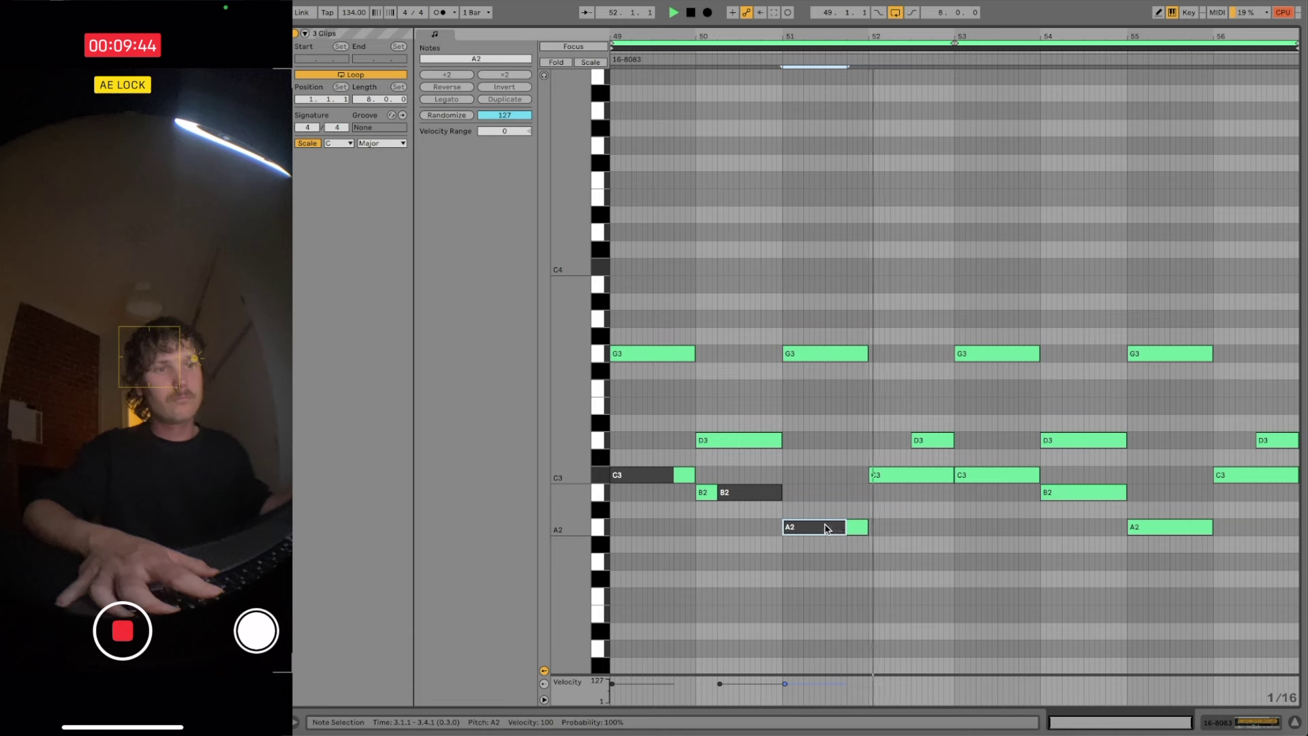
# - Duplicate the A2 bass note and move the copy to C3 at 4.2.1
pyautogui.hotkey('ctrl', 'd')
pyautogui.moveTo(857, 532); pyautogui.dragTo(911, 484)
pyautogui.click(896, 506)
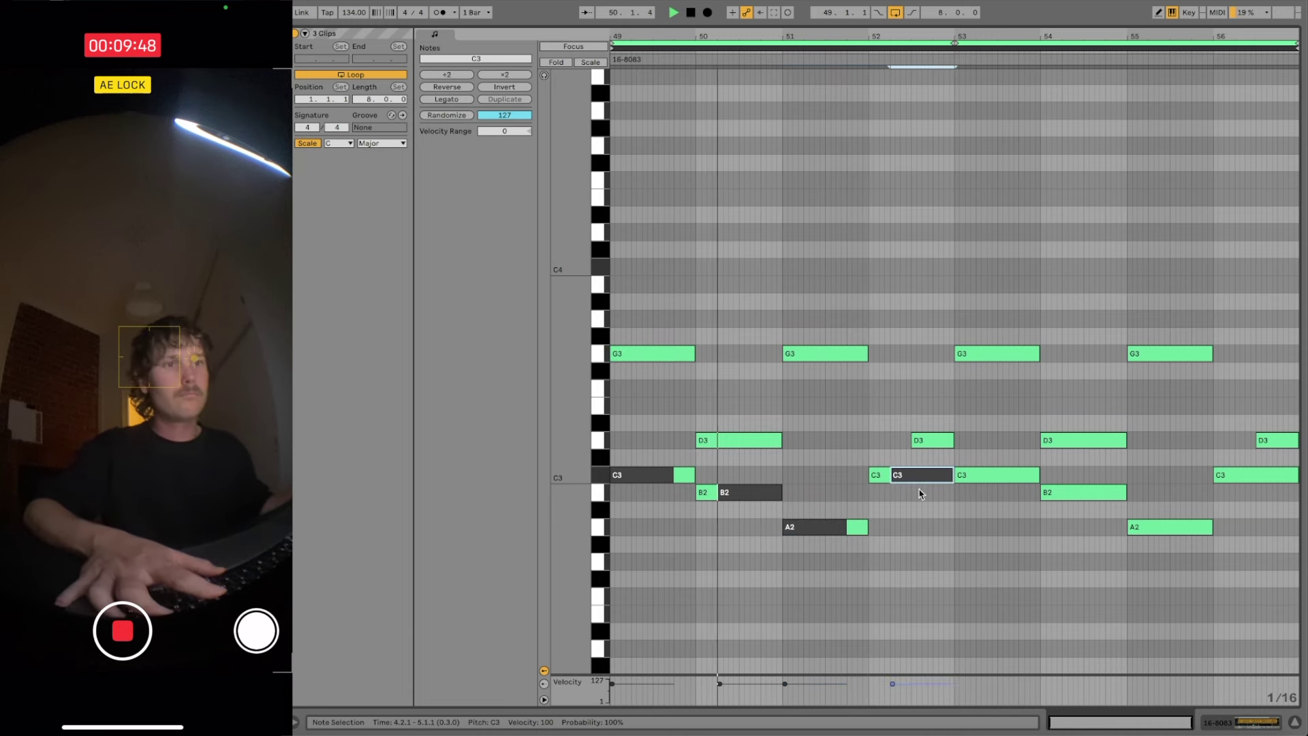
# - Draw a 1/16 D3 bass note at 4.4.3 and shorten the preceding C3 note to end where it starts
pyautogui.press('b')
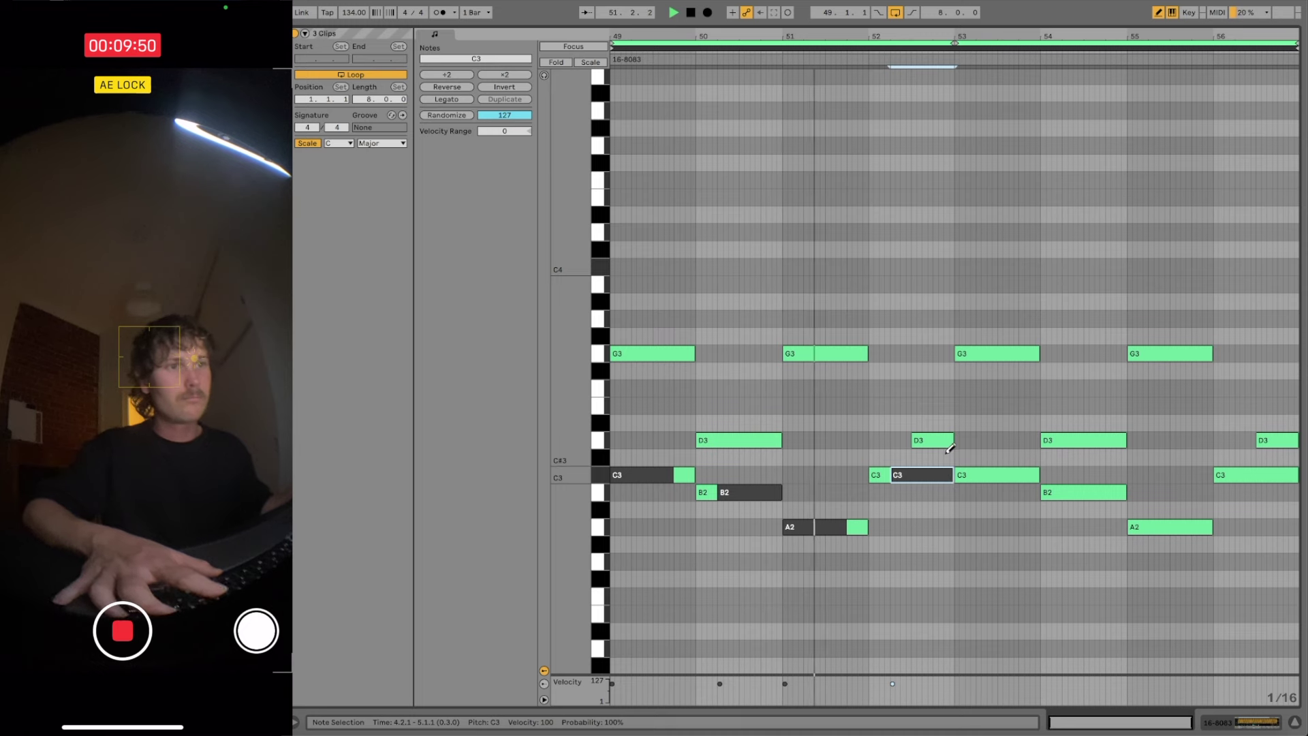
pyautogui.click(947, 441)
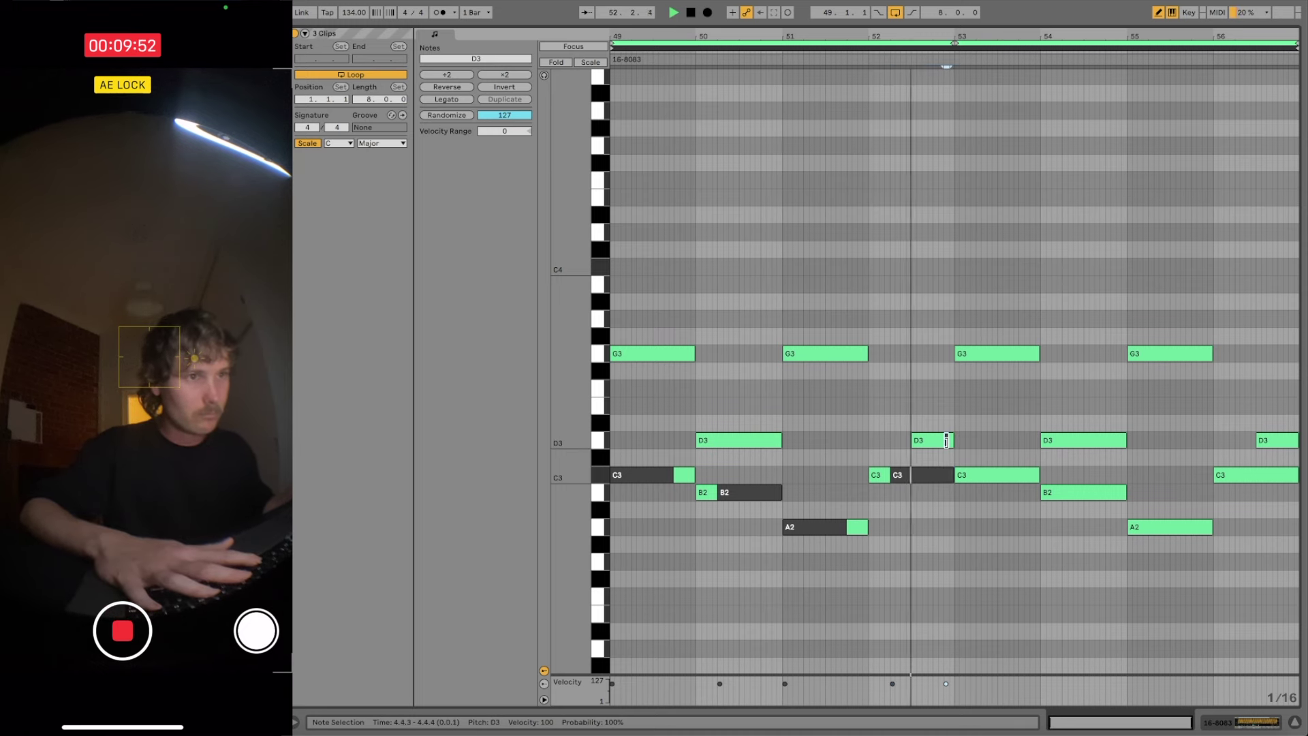
pyautogui.click(949, 471)
pyautogui.press('b')
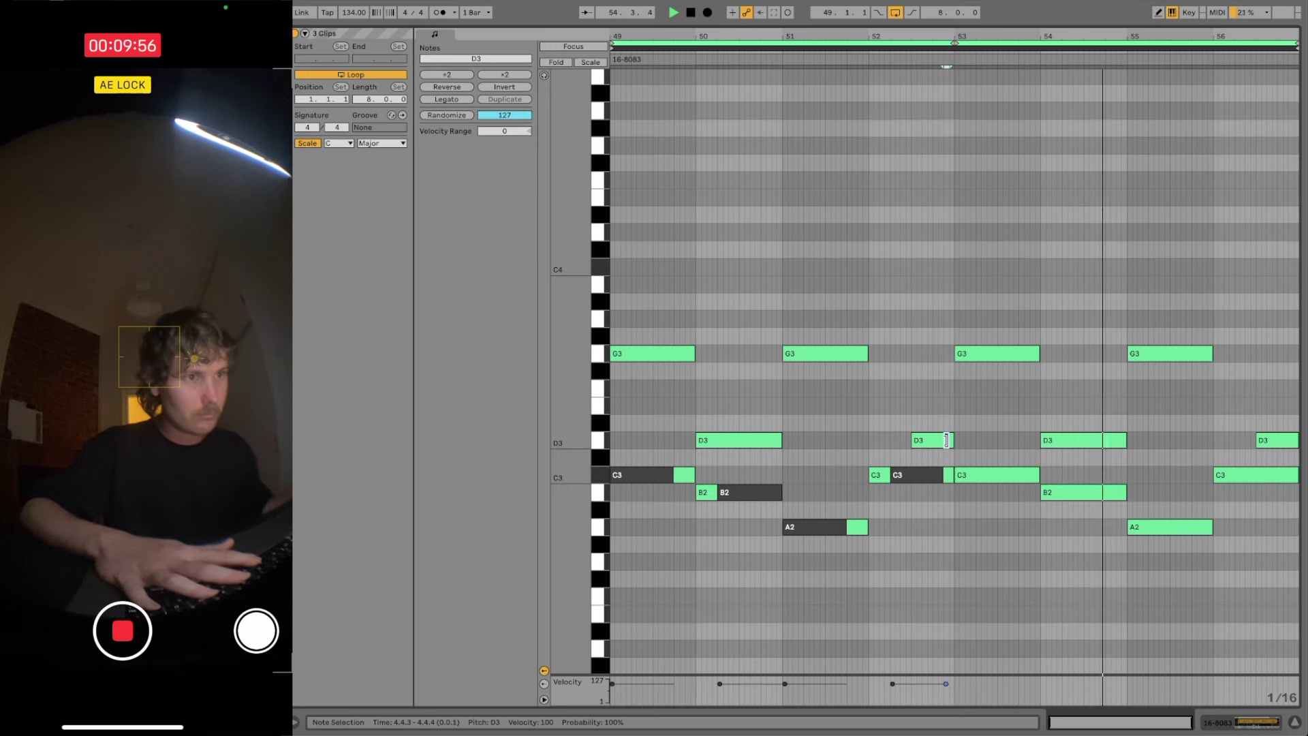
# - Transpose the 1/16 bass note at 4.4.3 up five semitones to G3
pyautogui.press('Up')
pyautogui.press('Up')
pyautogui.press('Up')
pyautogui.press('Up')
pyautogui.press('Up')
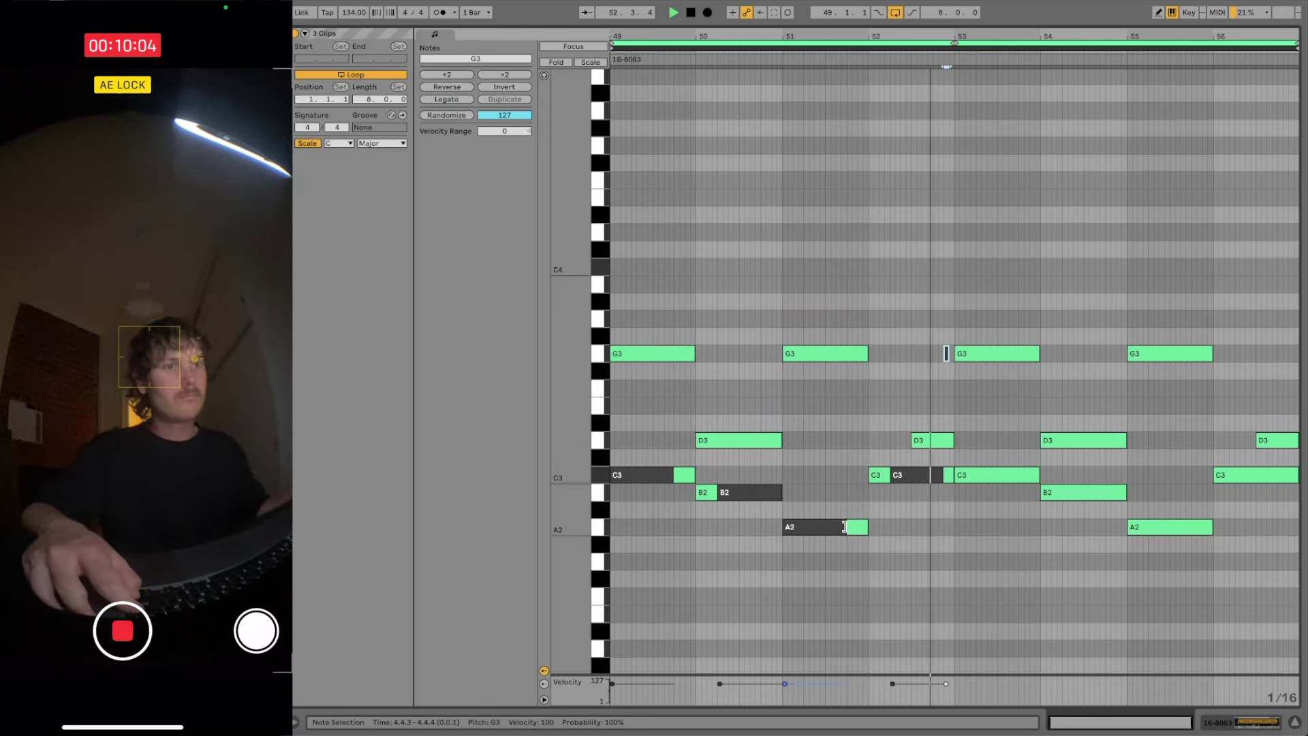
# - Lengthen the A2 bass note at 3.1.1 to end at 4.1.1 and move the C3 note at 4.2.1 down to A2
pyautogui.click(868, 528)
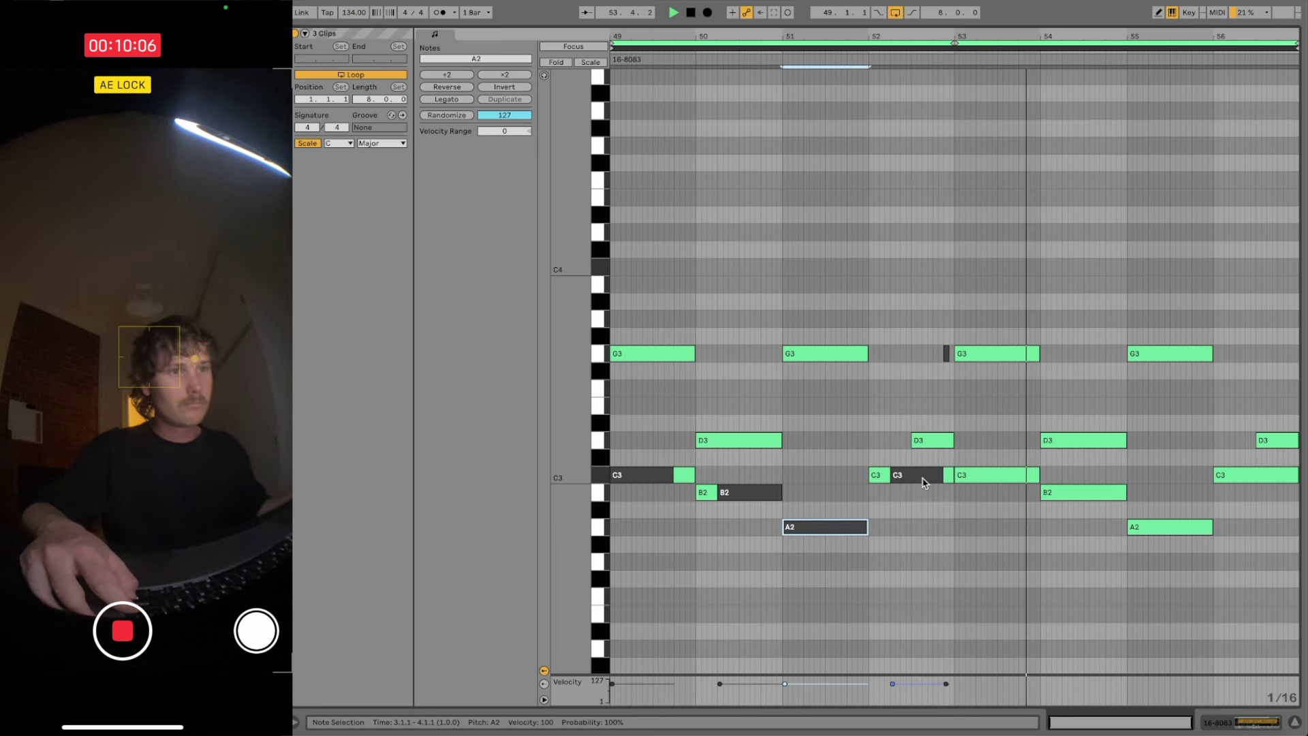
pyautogui.moveTo(924, 480); pyautogui.dragTo(927, 531)
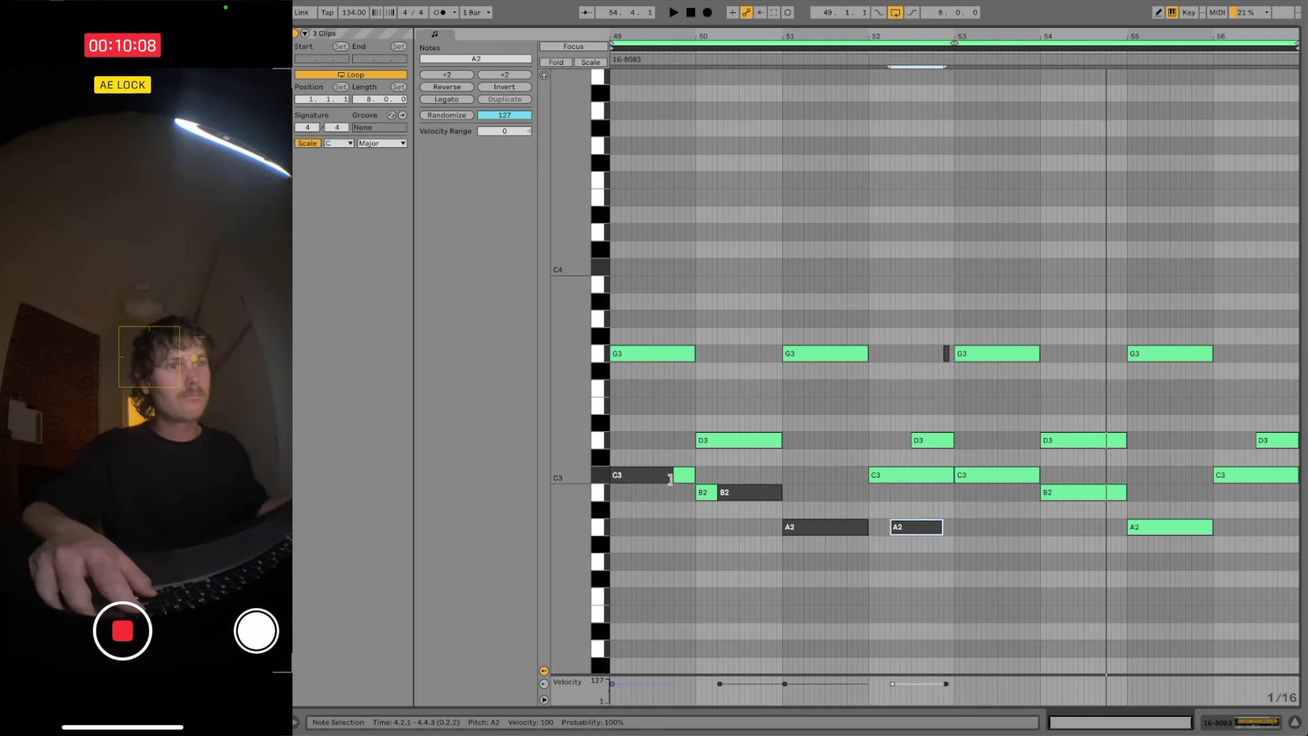
# - Lengthen the opening C3 bass note to end at 2.2.1 and the A2 note at 3.1.1 to end at 4.2.1, then restart playback
pyautogui.moveTo(673, 479); pyautogui.dragTo(692, 479)
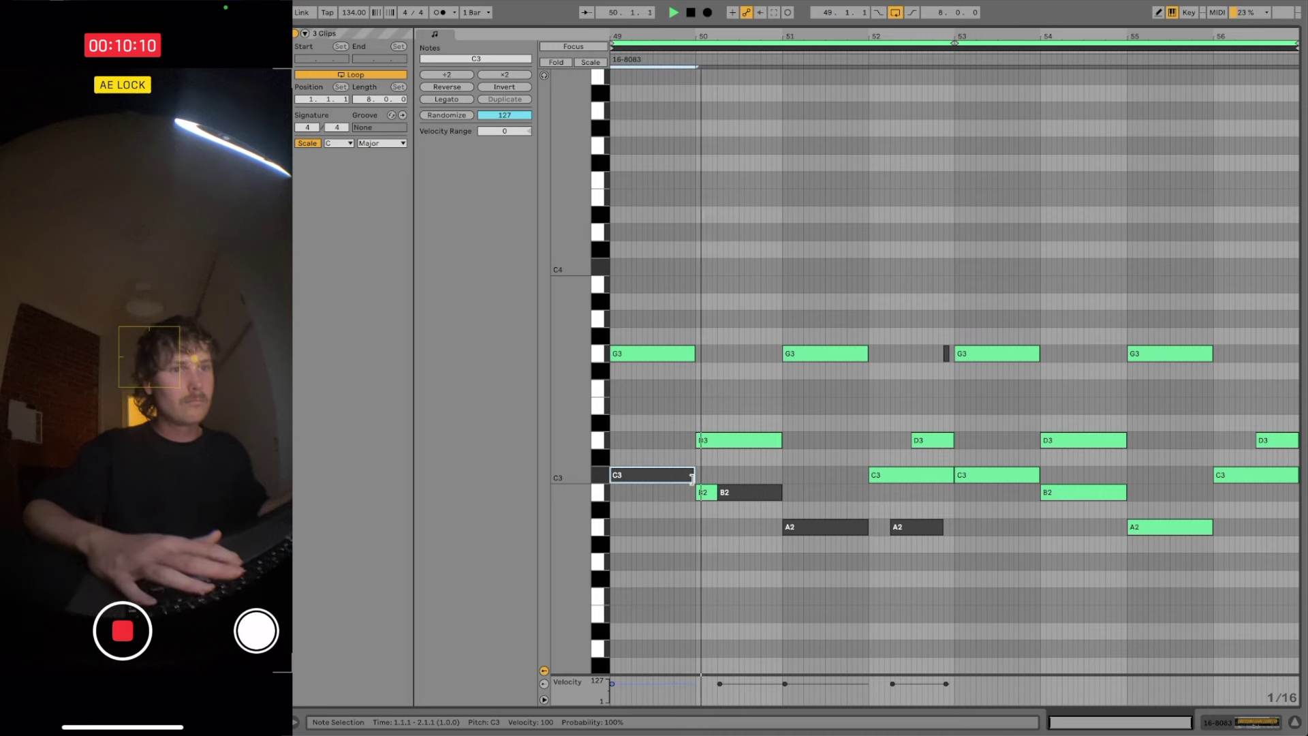
pyautogui.moveTo(692, 479); pyautogui.dragTo(715, 479)
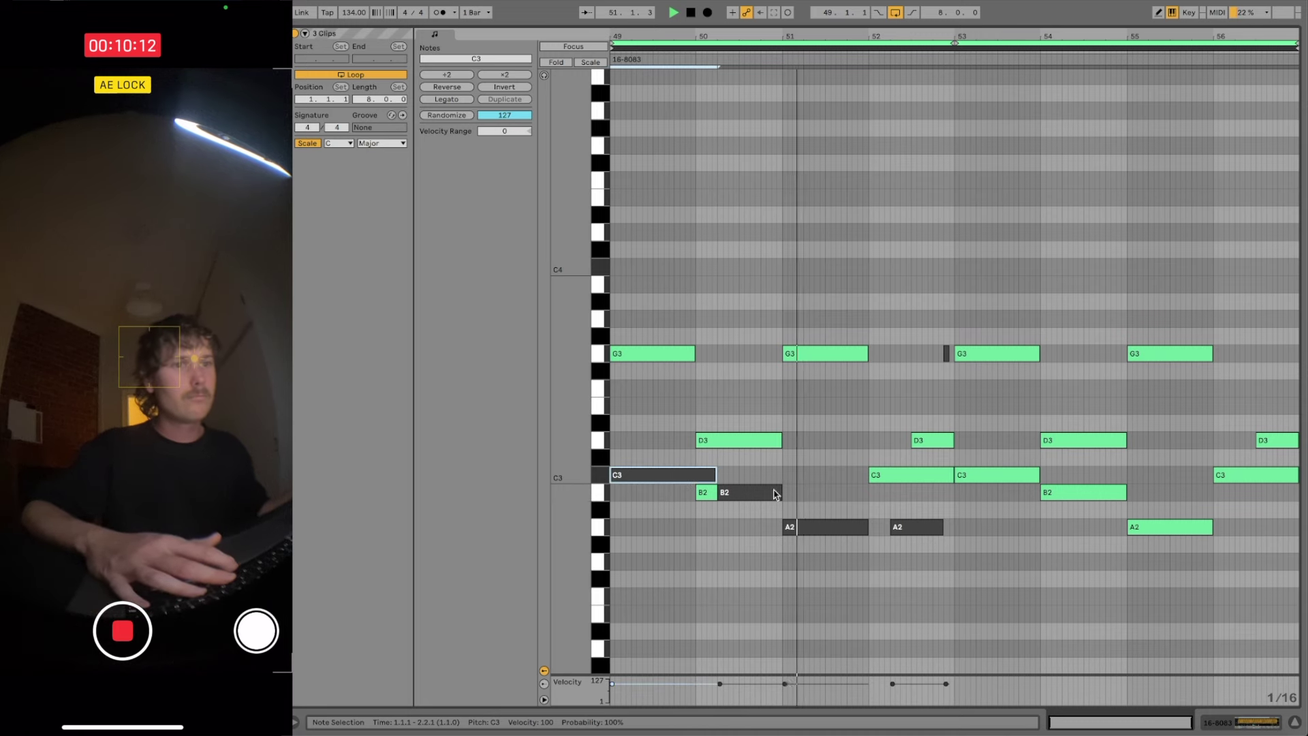
pyautogui.moveTo(867, 528); pyautogui.dragTo(890, 528)
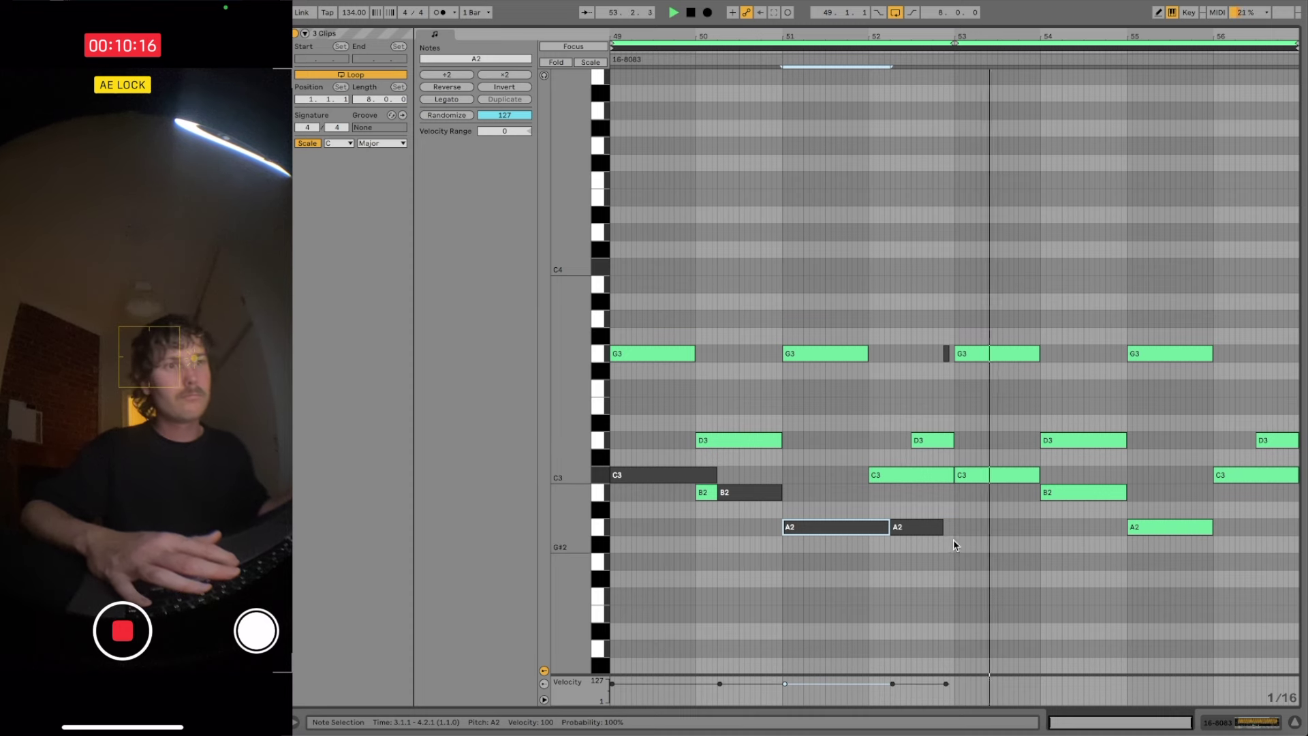
pyautogui.press('space')
pyautogui.press('space')
# - Transpose the 1/16 bass note at 4.4.3 to A3, trying out lower pitches around A2 on the way
pyautogui.click(946, 359)
pyautogui.hotkey('shift', 'Down')
pyautogui.press('Up')
pyautogui.press('Up')
pyautogui.press('Up')
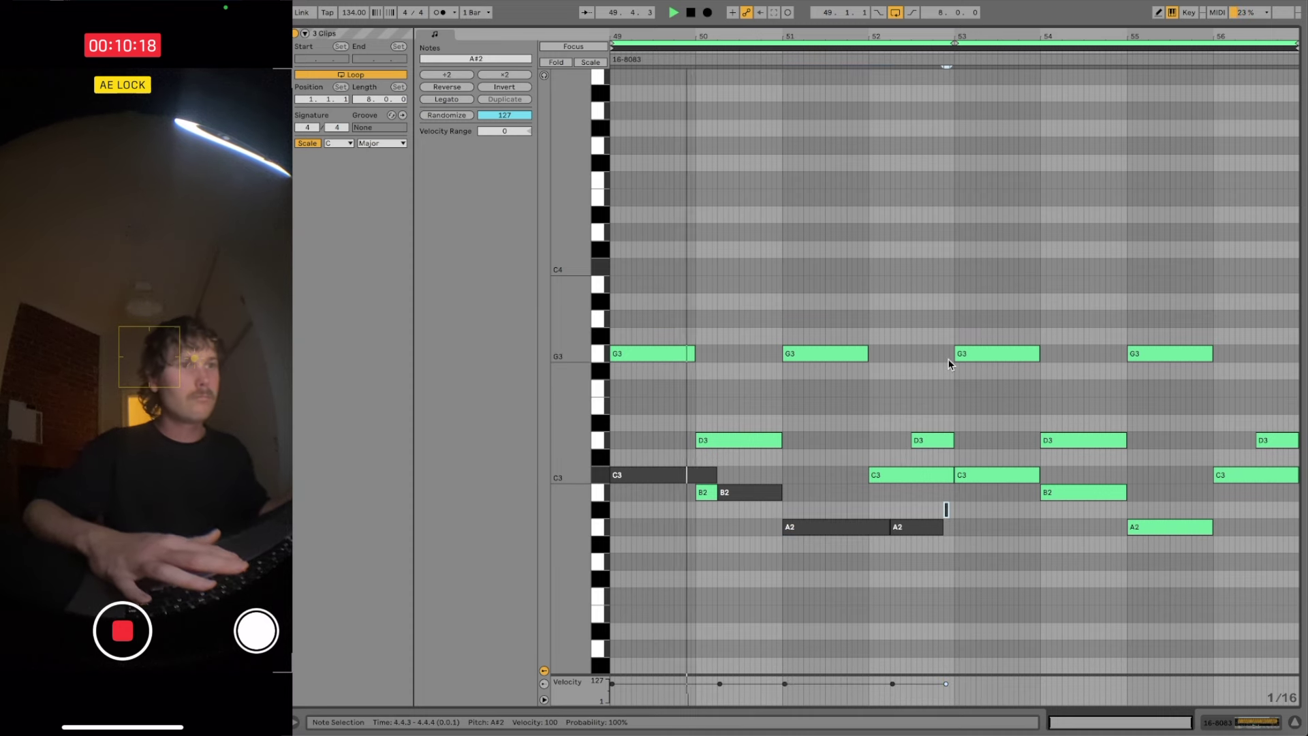
pyautogui.press('Down')
pyautogui.hotkey('shift', 'Up')
# - Duplicate all bass notes of the first four bars and shift the copy to start at 5.1.1
pyautogui.click(673, 481)
pyautogui.keyDown('shift'); pyautogui.click(750, 492); pyautogui.keyUp('shift')
pyautogui.keyDown('shift'); pyautogui.click(838, 527); pyautogui.keyUp('shift')
pyautogui.keyDown('shift'); pyautogui.click(917, 527); pyautogui.keyUp('shift')
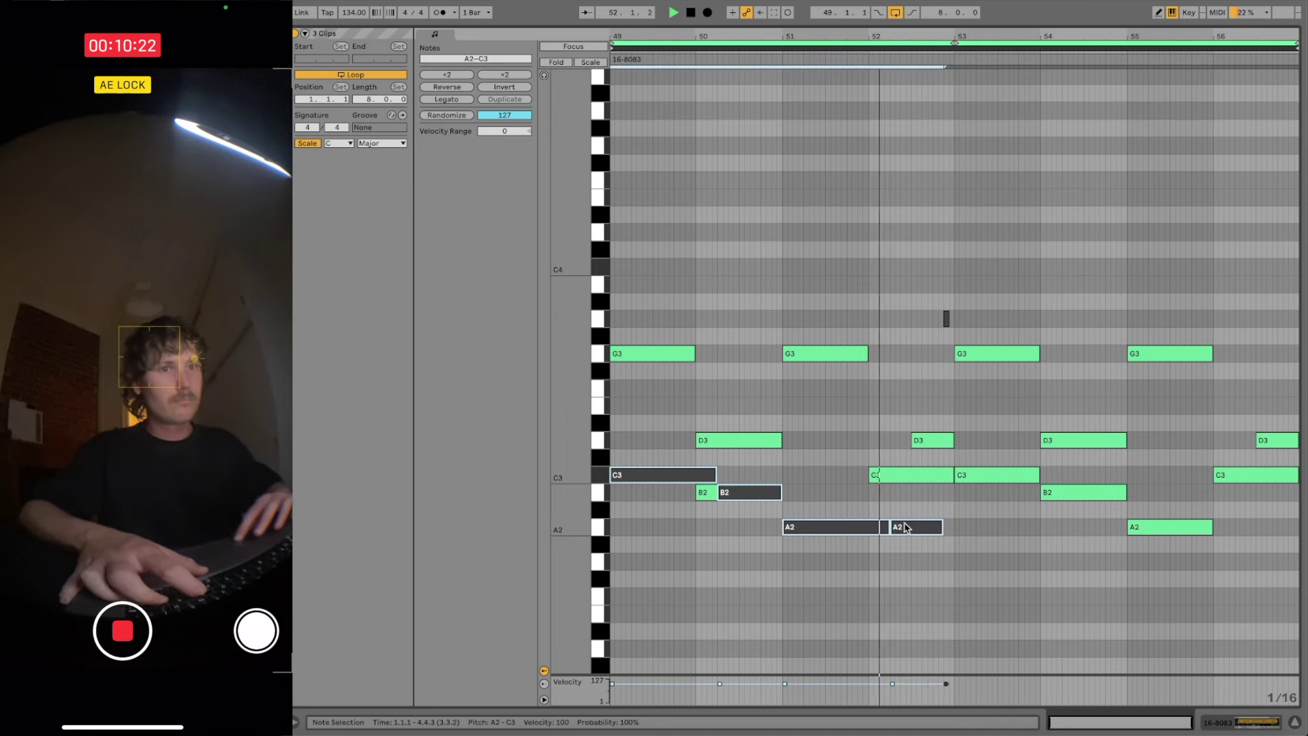
pyautogui.keyDown('shift'); pyautogui.click(947, 319); pyautogui.keyUp('shift')
pyautogui.hotkey('ctrl', 'd')
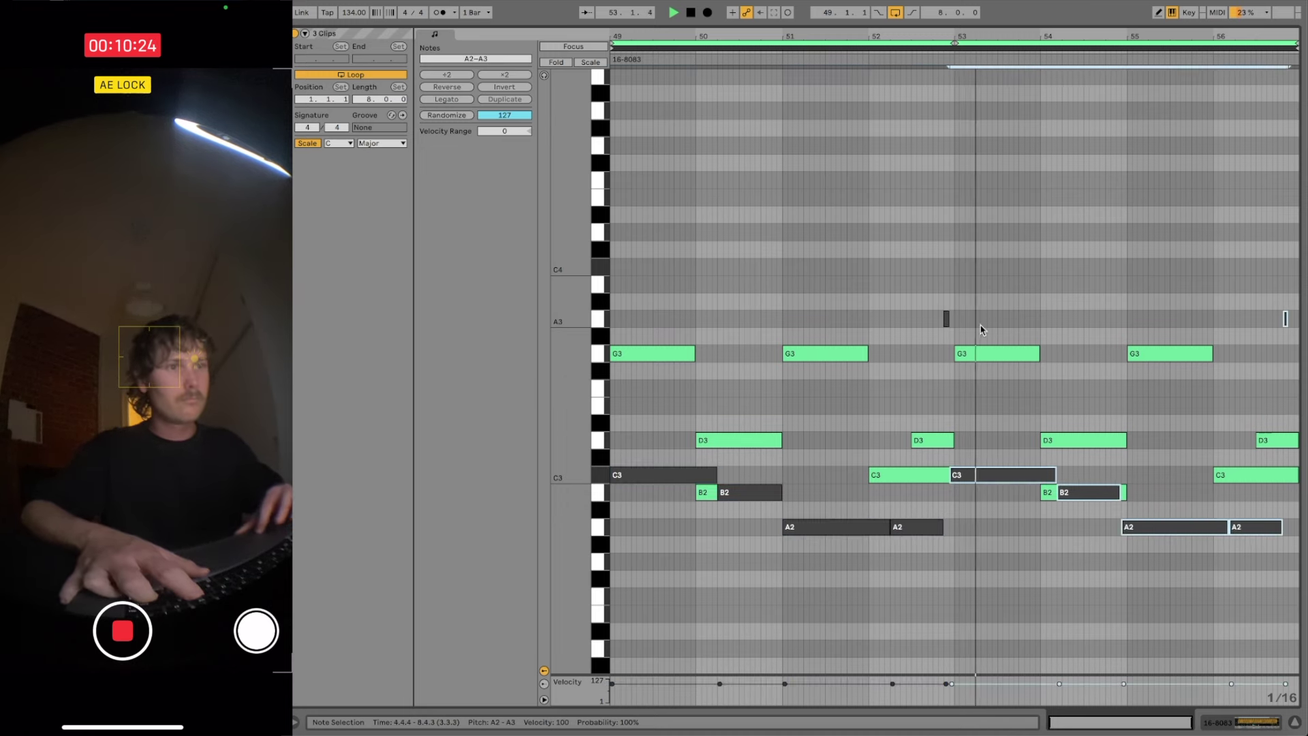
pyautogui.click(991, 475)
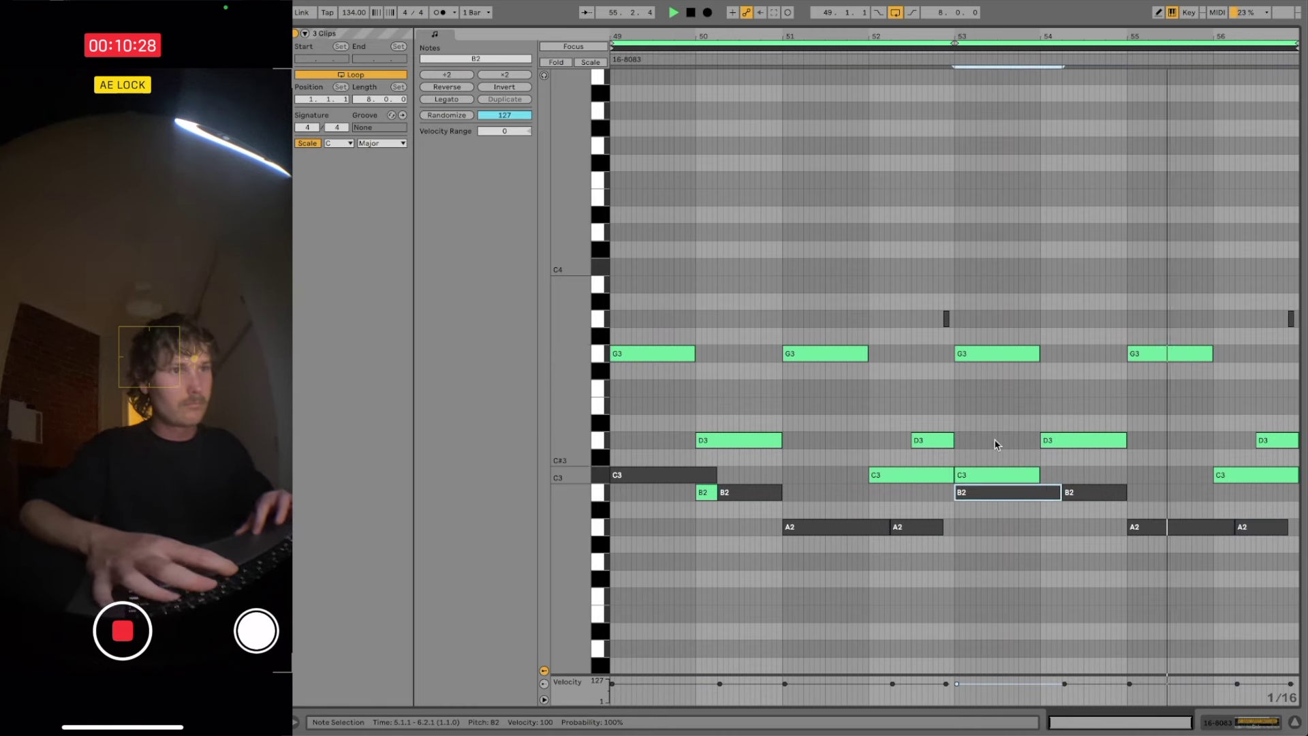
# - Lower the copied bass note at 5.1.1 to B2 and raise the one at 6.2.1 to D3
pyautogui.press('Down')
pyautogui.click(1080, 496)
pyautogui.moveTo(1081, 496); pyautogui.dragTo(1082, 444)
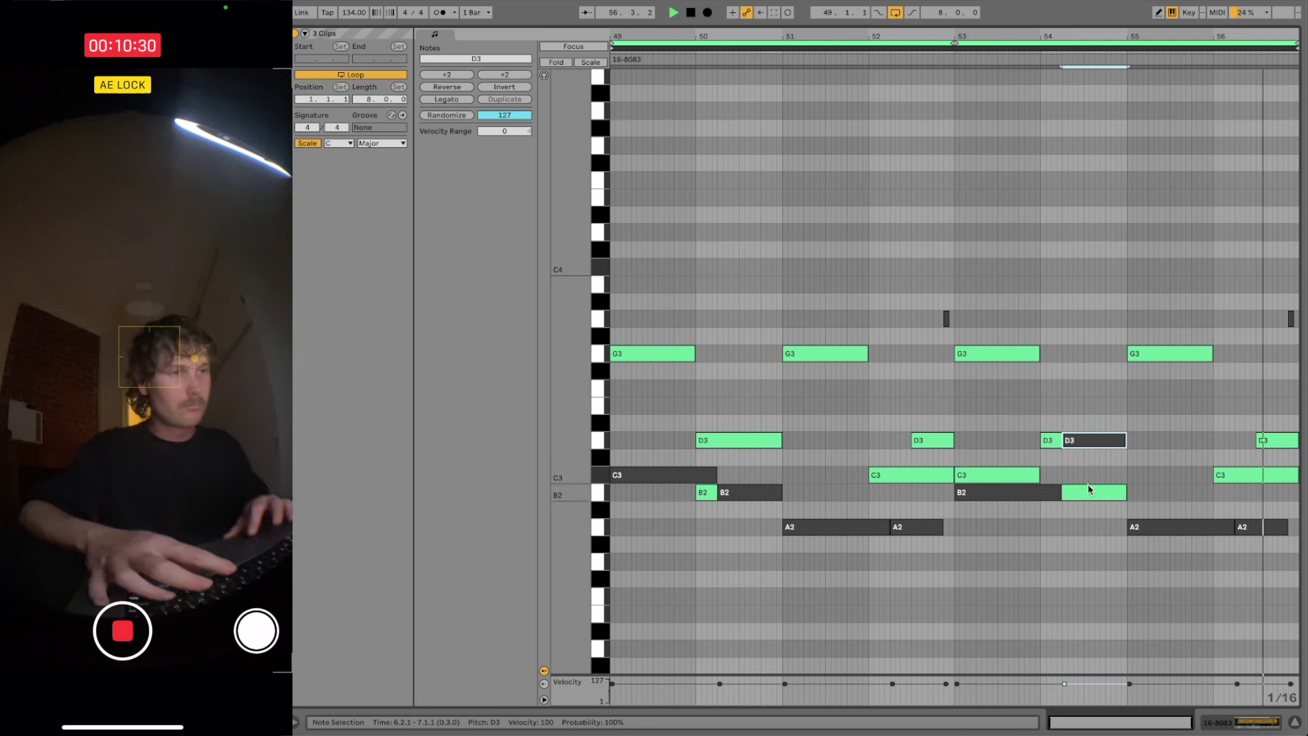
# - Transpose the 1/16 bass notes at 4.4.3 and 8.4.3 down to G3
pyautogui.click(946, 317)
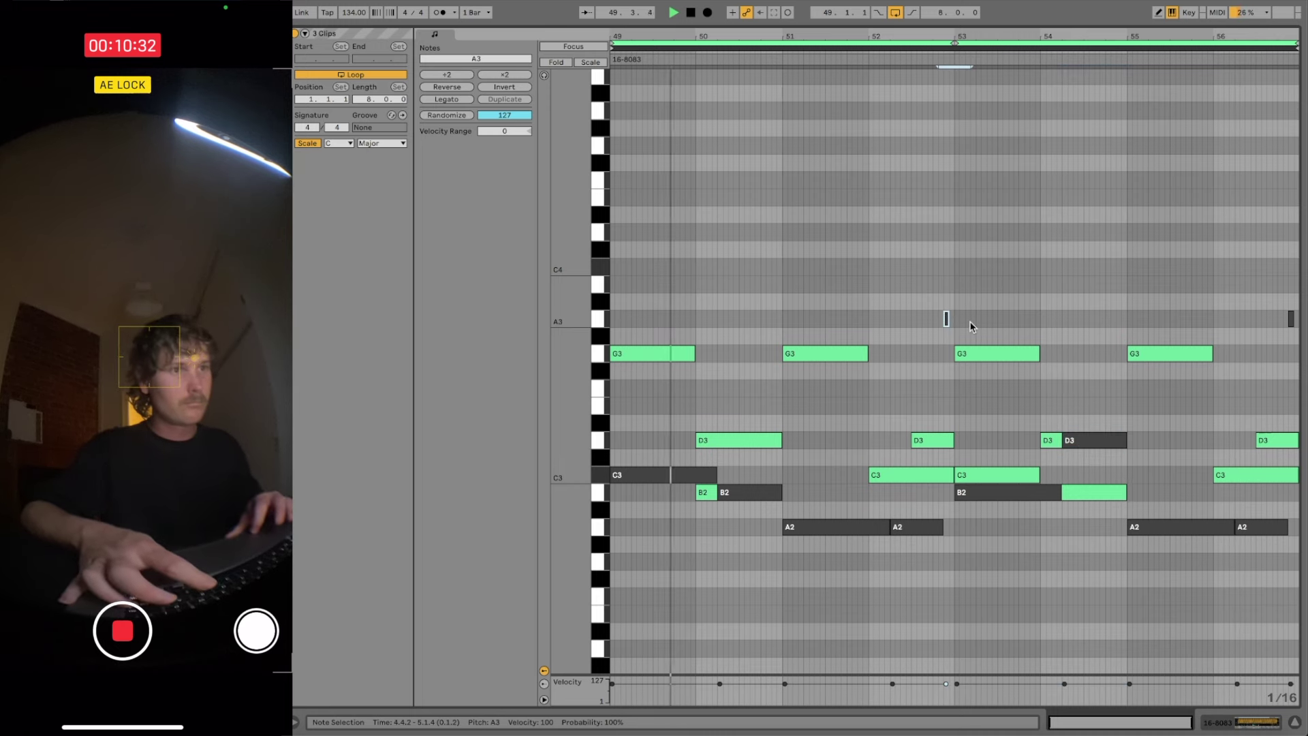
pyautogui.press('Down')
pyautogui.press('Down')
pyautogui.press('Down')
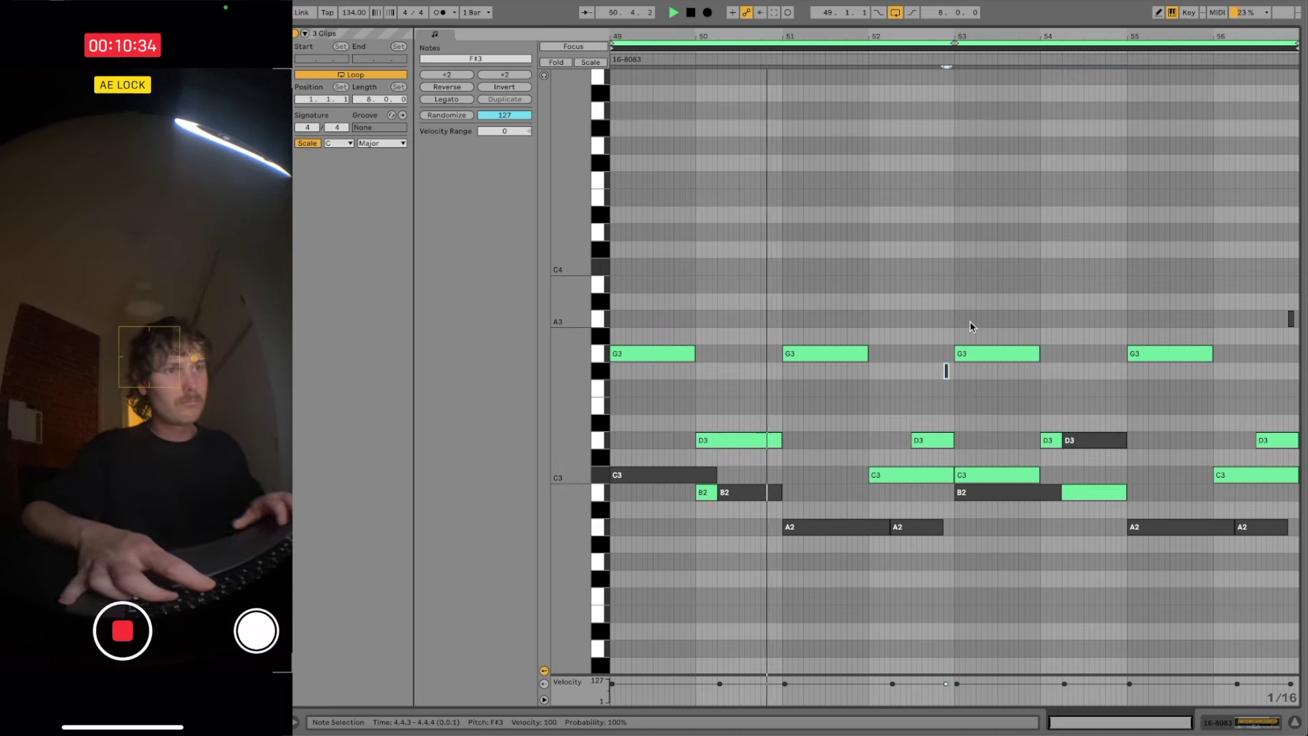
pyautogui.press('Up')
pyautogui.click(1291, 319)
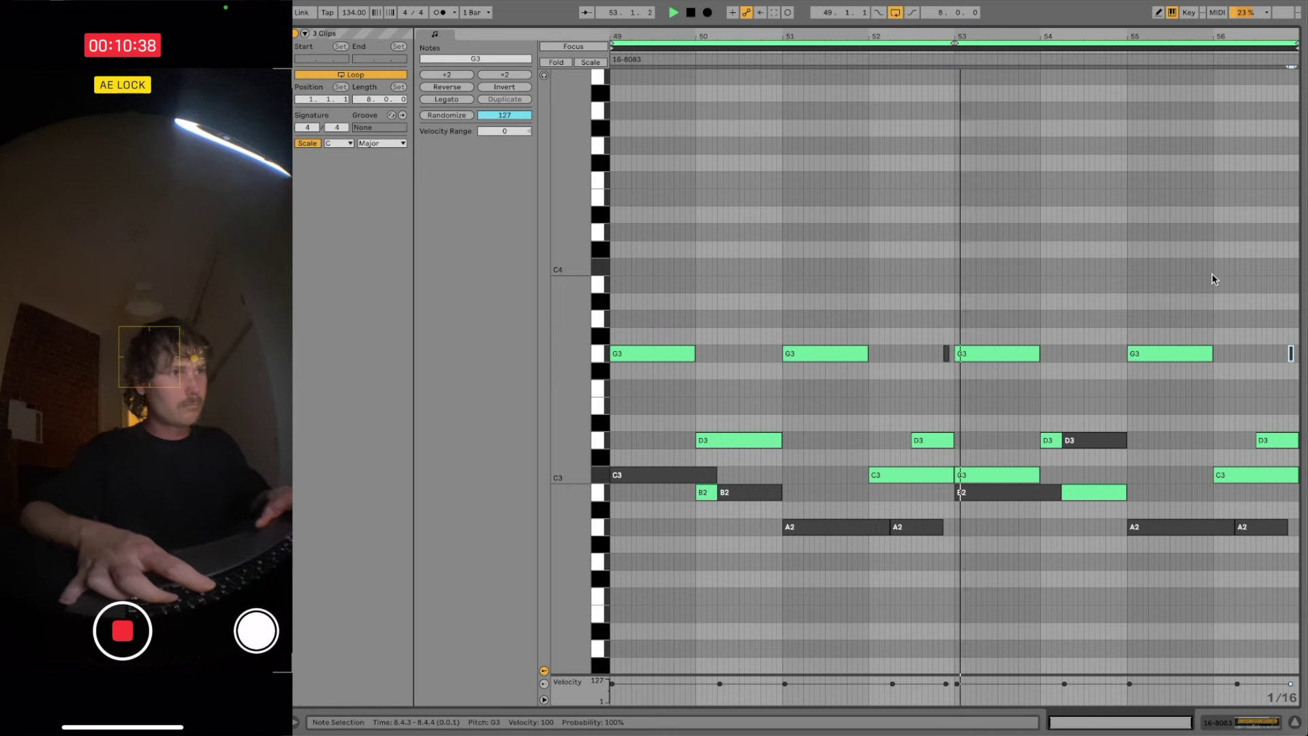
# - Transpose the bass note at 5.1.1 up to C3 and the one at 6.2.1 down to B2
pyautogui.click(1042, 493)
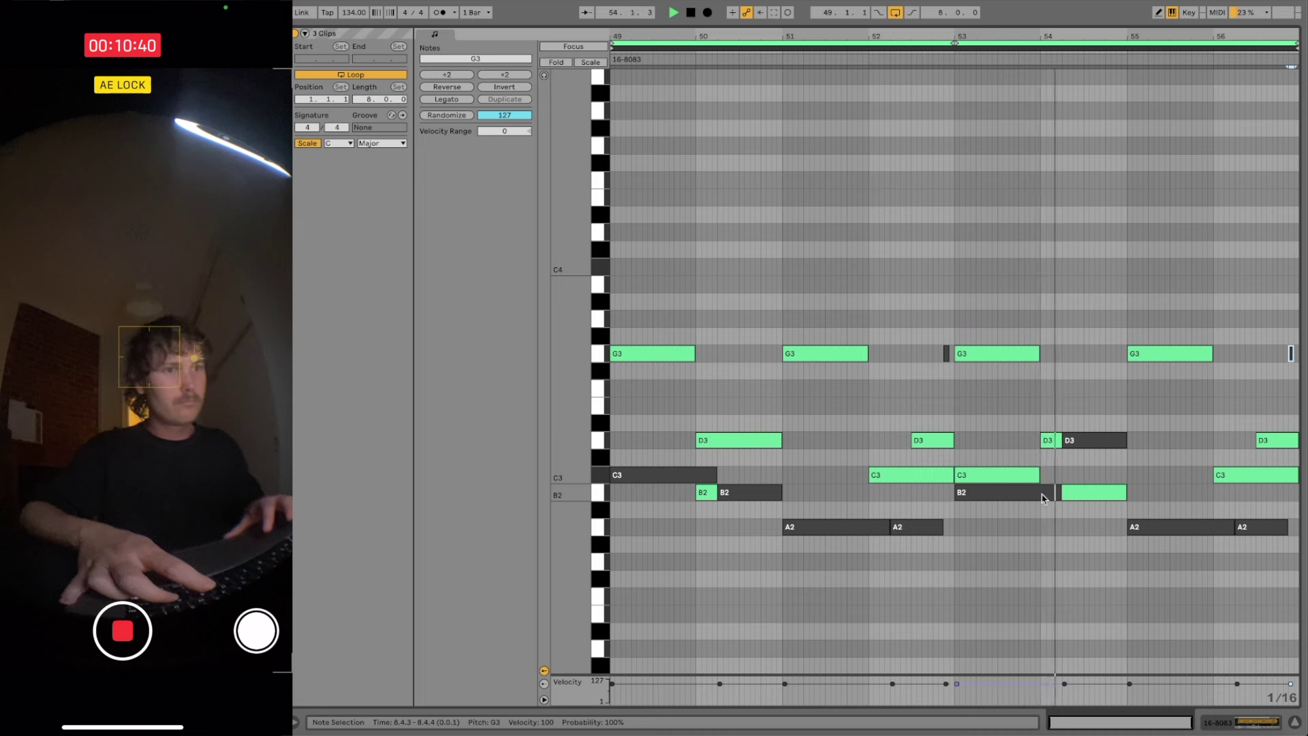
pyautogui.press('Up')
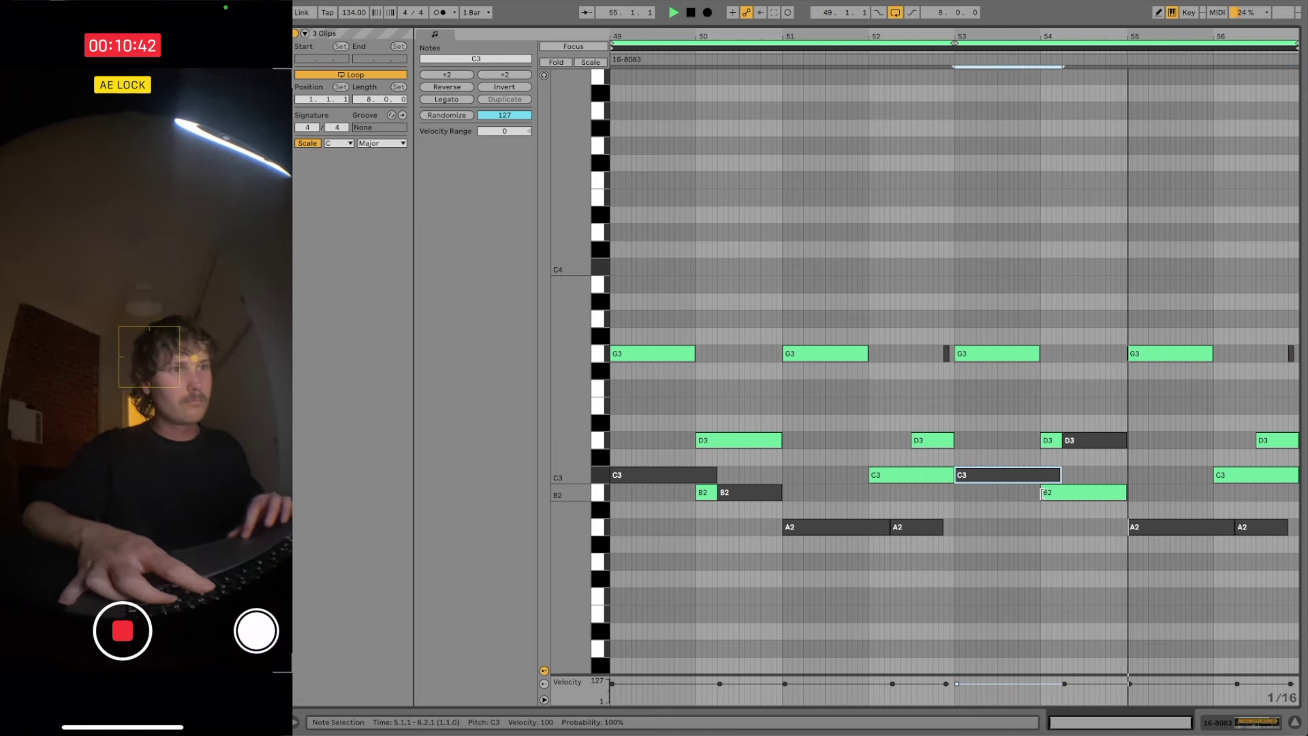
pyautogui.click(1090, 442)
pyautogui.press('Down')
pyautogui.press('Down')
pyautogui.press('Down')
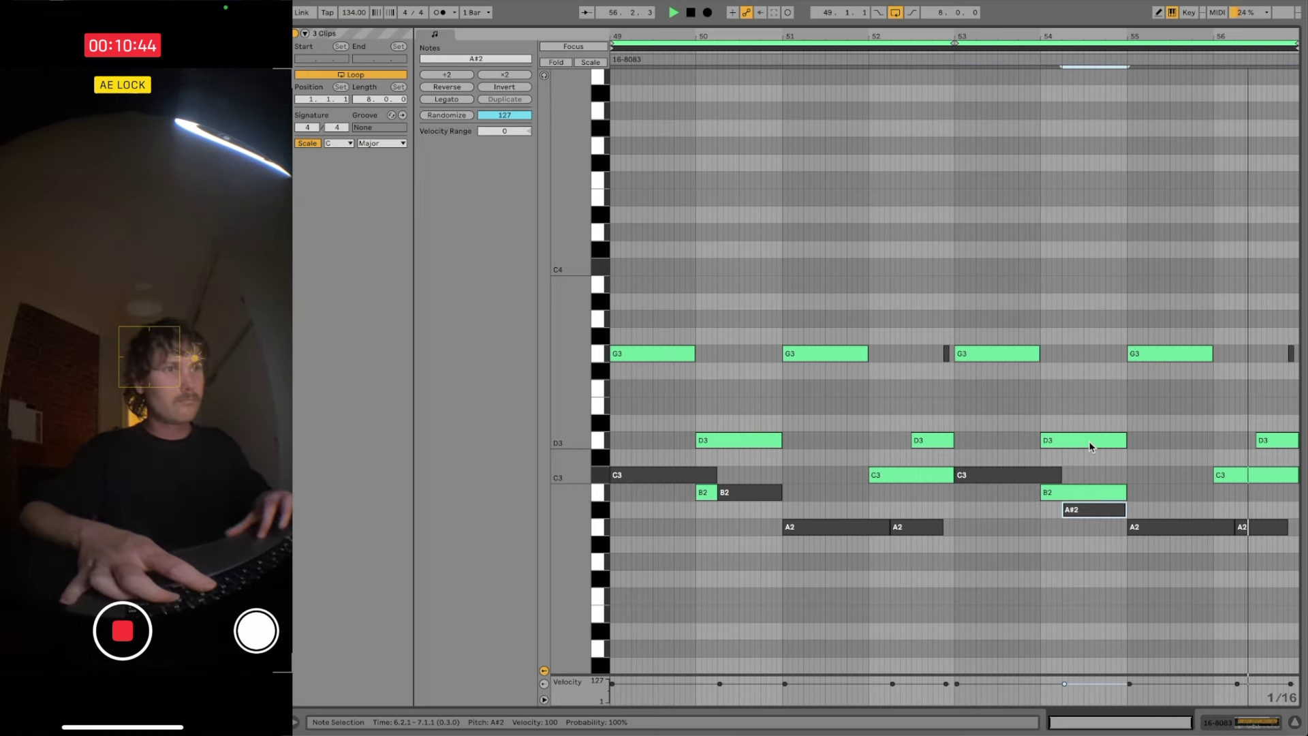
# - Close the note editor and collapse the 8083 bass track in the arrangement
pyautogui.hotkey('shift', 'Tab')
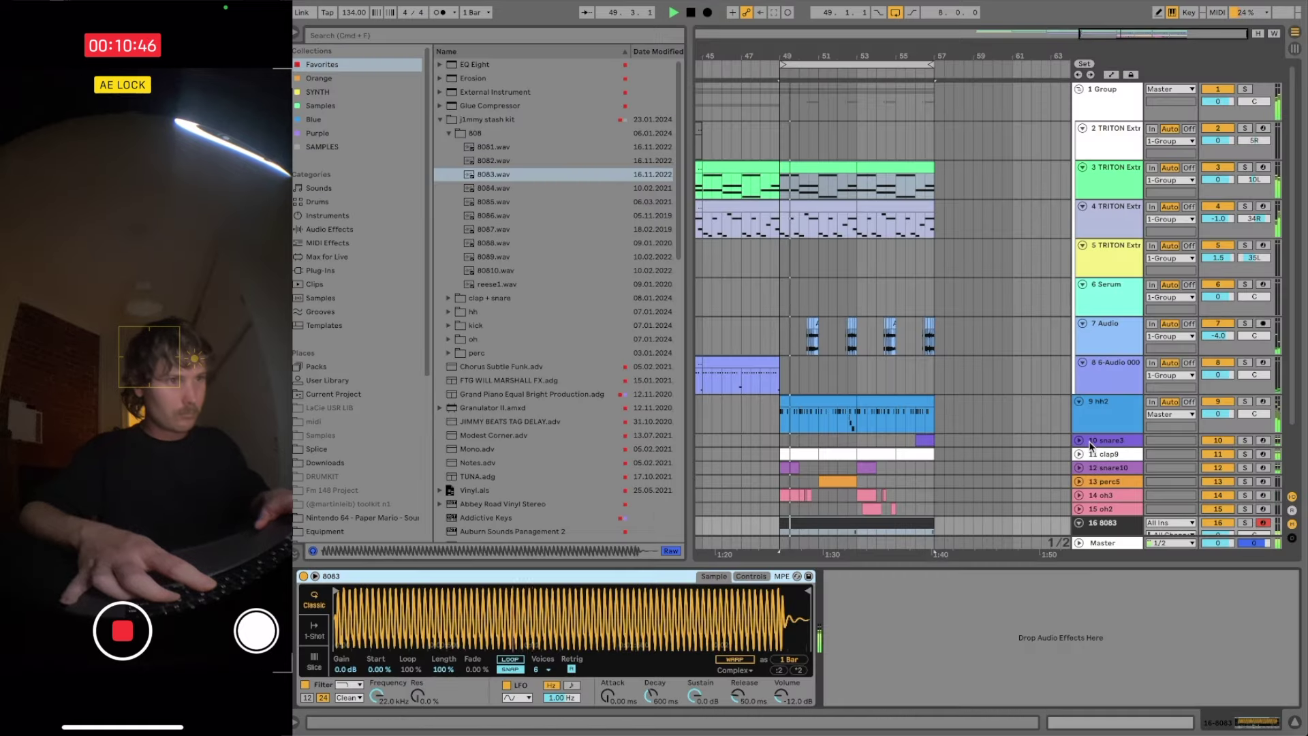
pyautogui.scroll(-3, 898, 460)
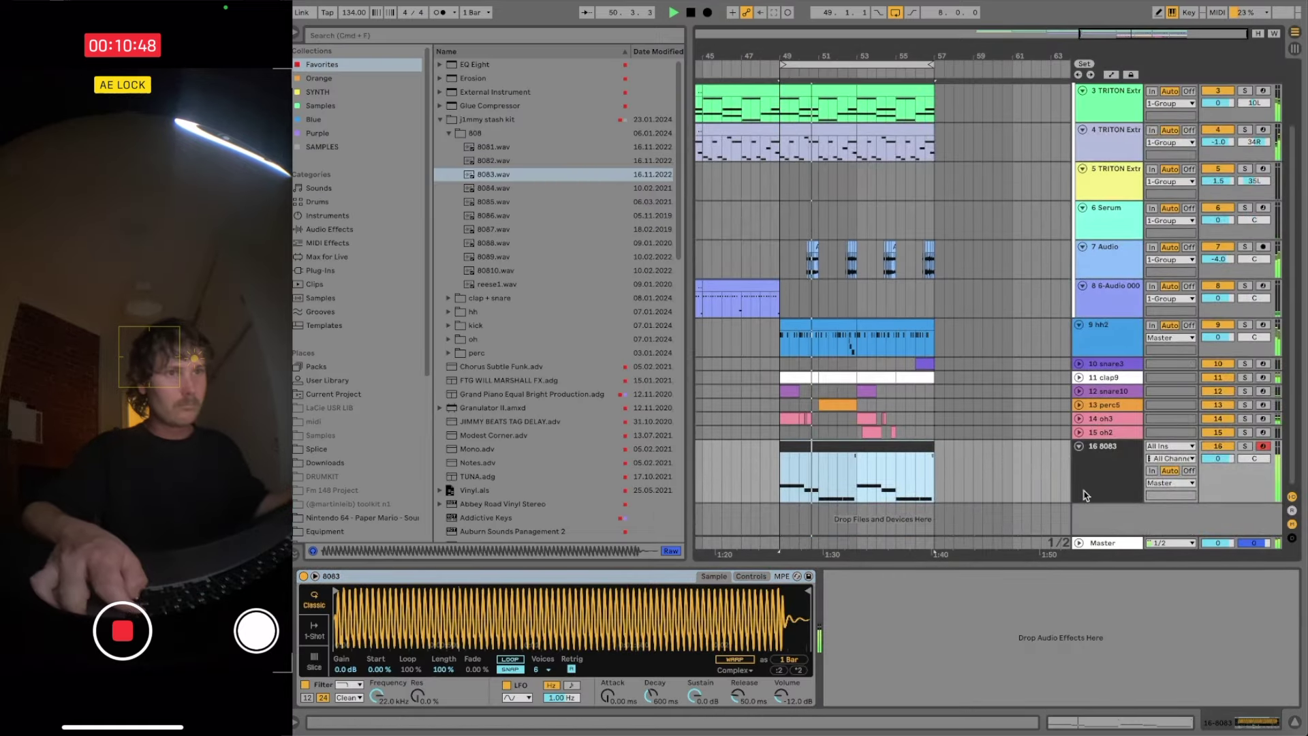
pyautogui.click(1113, 477)
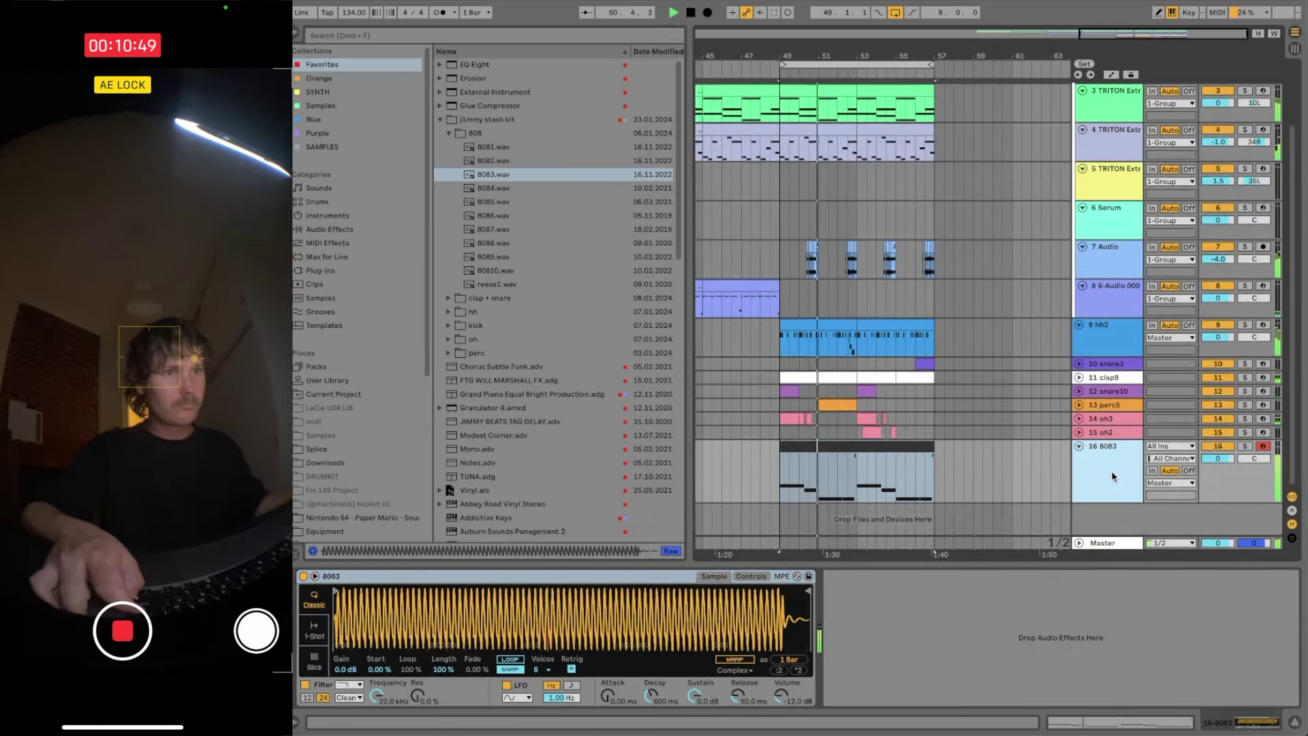
pyautogui.click(1080, 447)
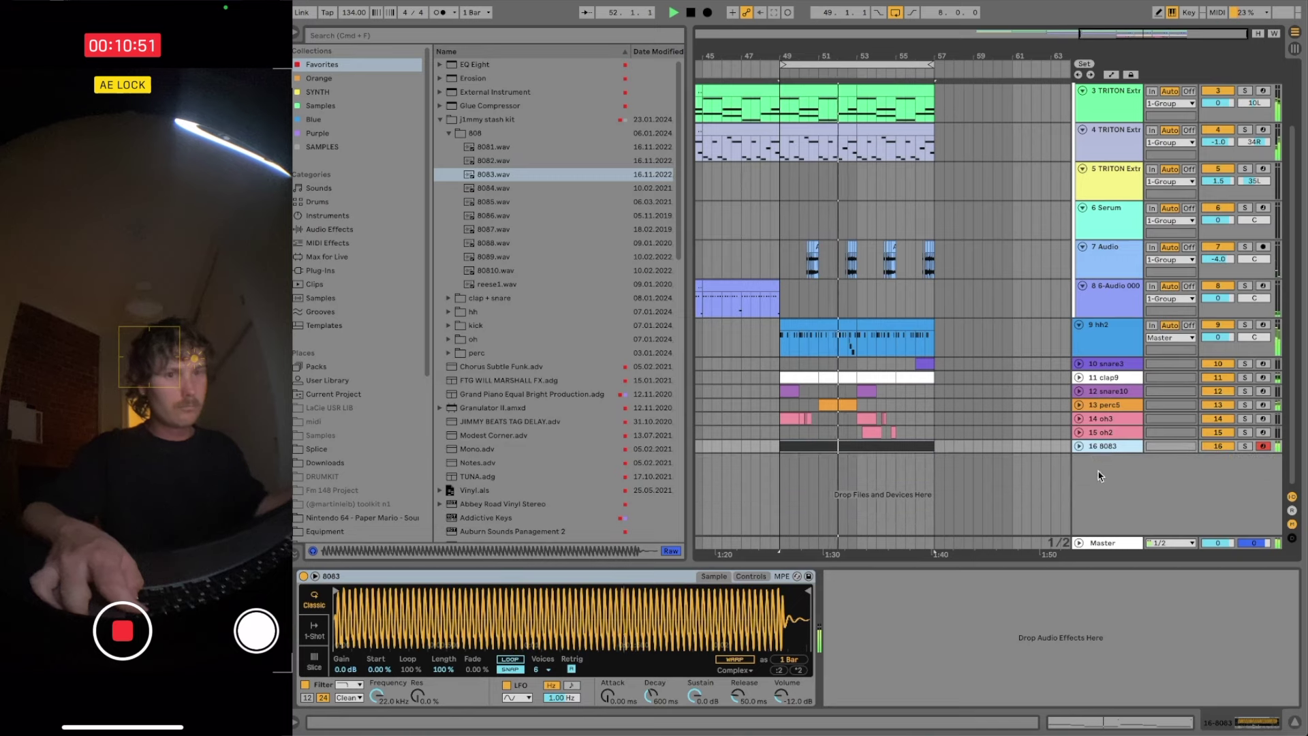
# - Audition the samples kick1.wav to kick5.wav in the stash kit's kick folder
pyautogui.click(452, 327)
pyautogui.click(516, 217)
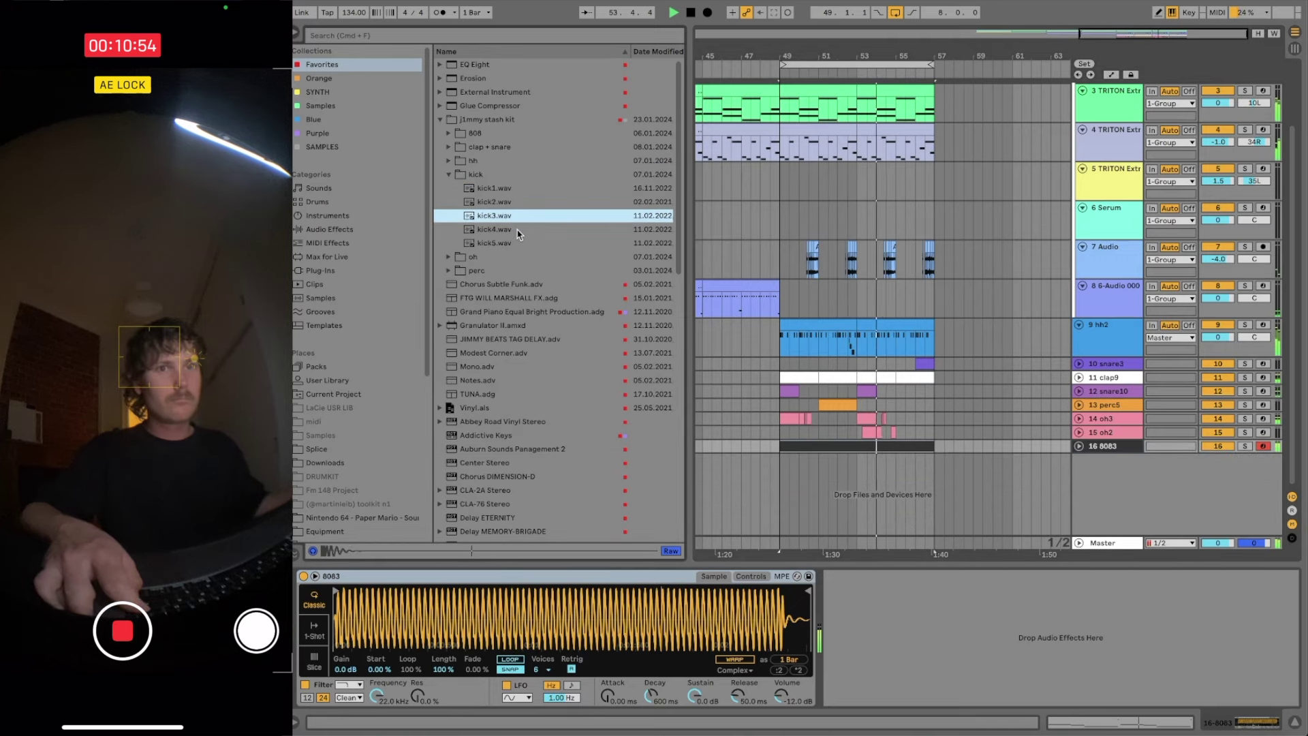
pyautogui.click(518, 230)
pyautogui.click(515, 243)
pyautogui.click(508, 189)
pyautogui.click(507, 203)
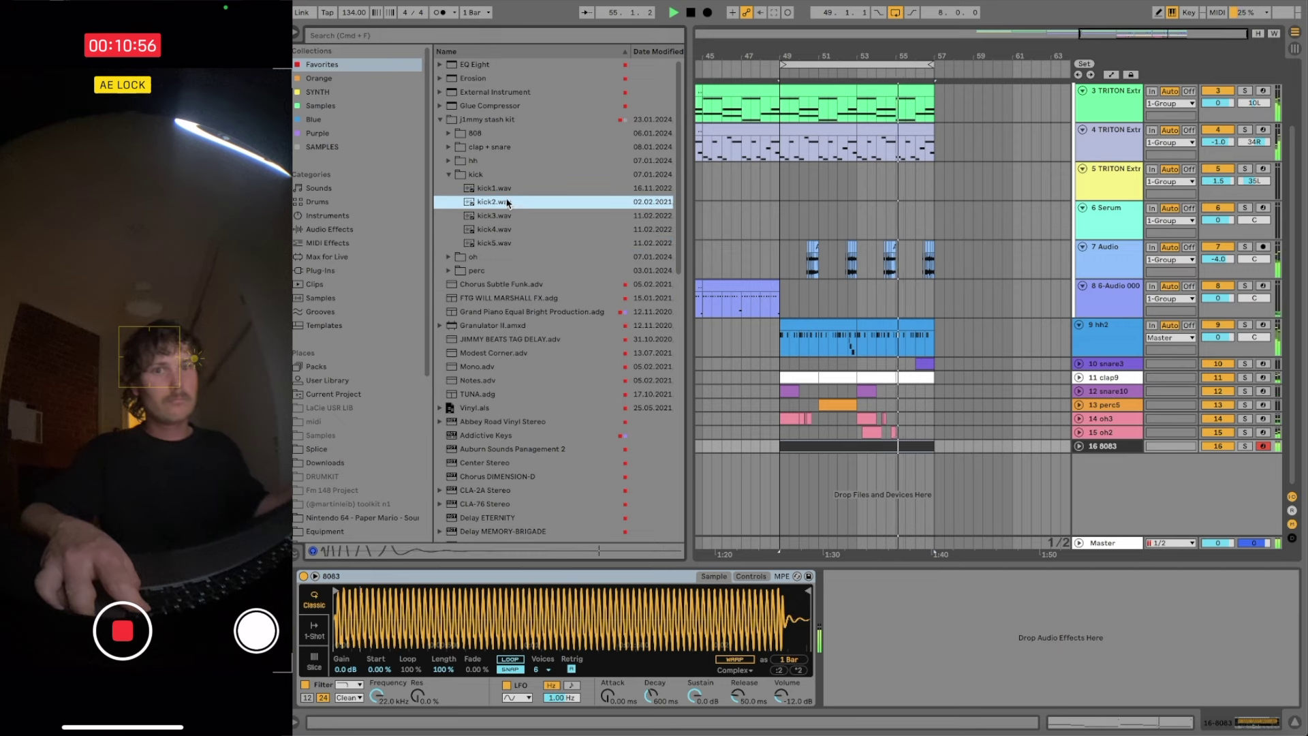
pyautogui.click(507, 190)
pyautogui.click(507, 203)
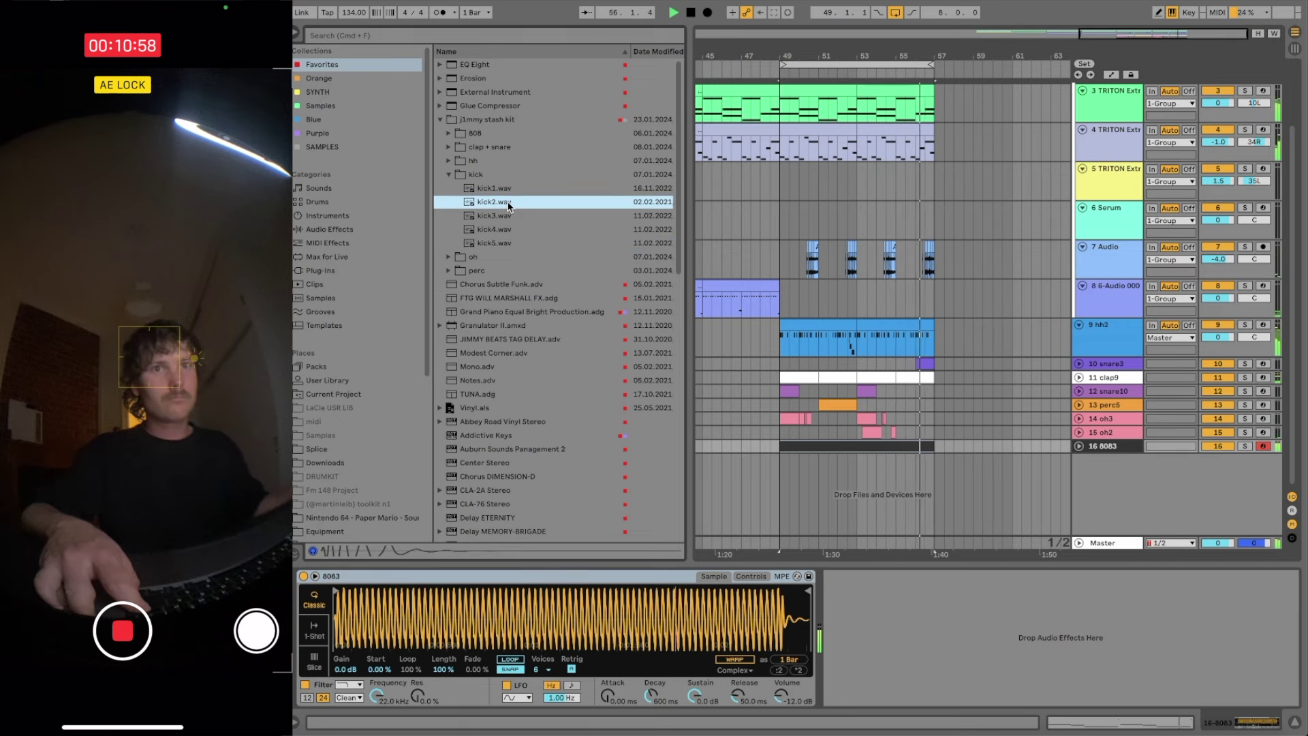
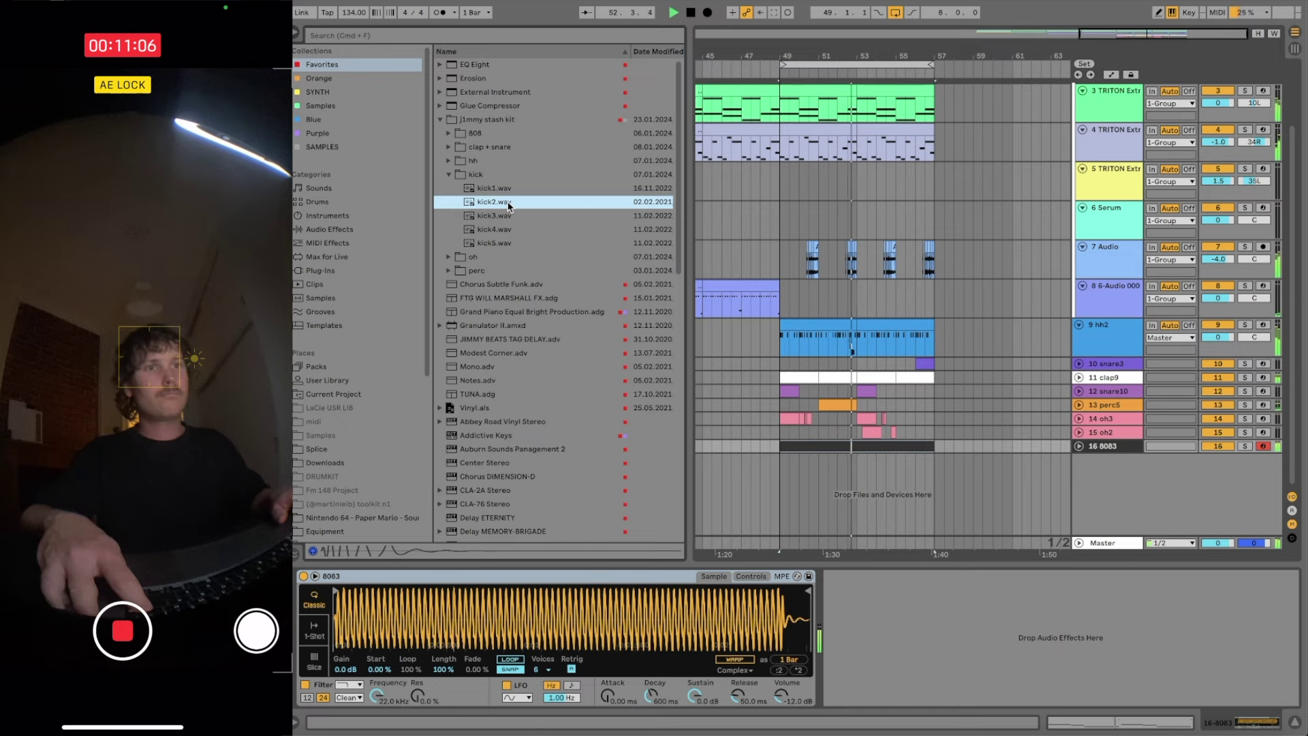
# - Insert a new MIDI track below the 8083 track and colour it white
pyautogui.press('super+shift+t')
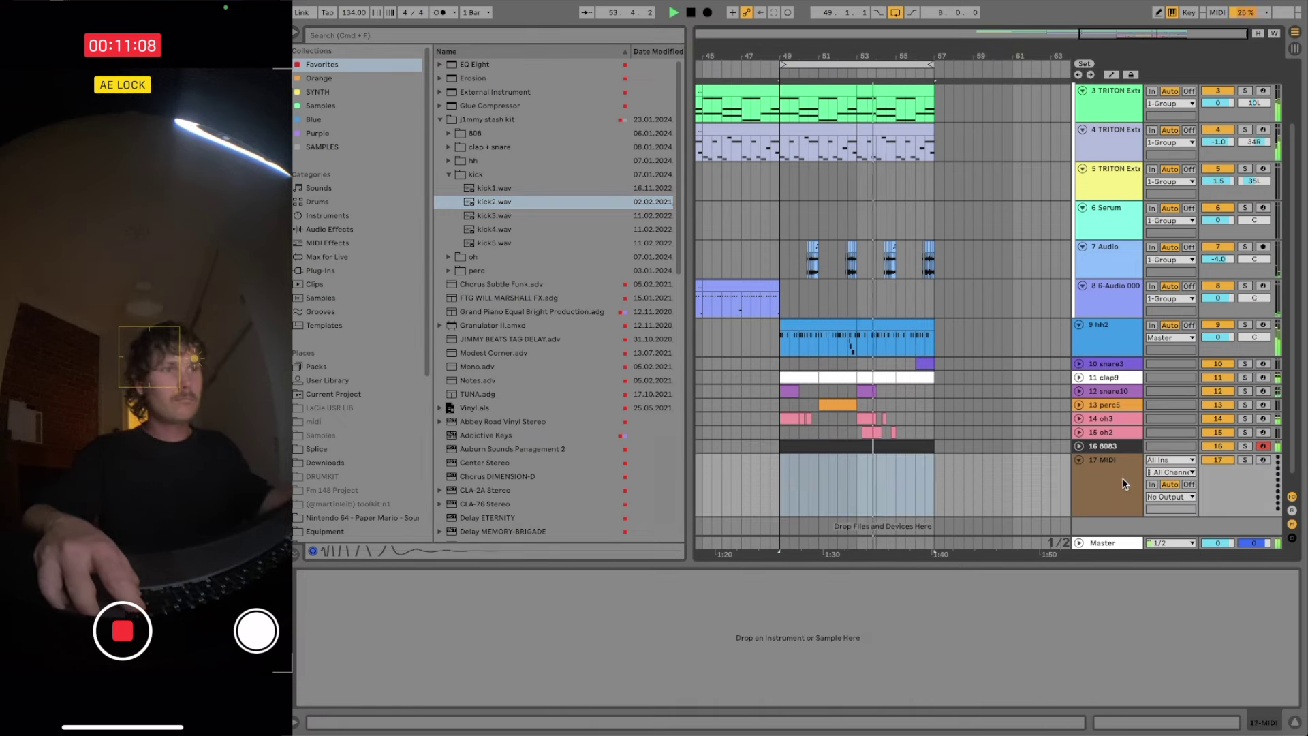
pyautogui.rightClick(1124, 464)
pyautogui.press('Escape')
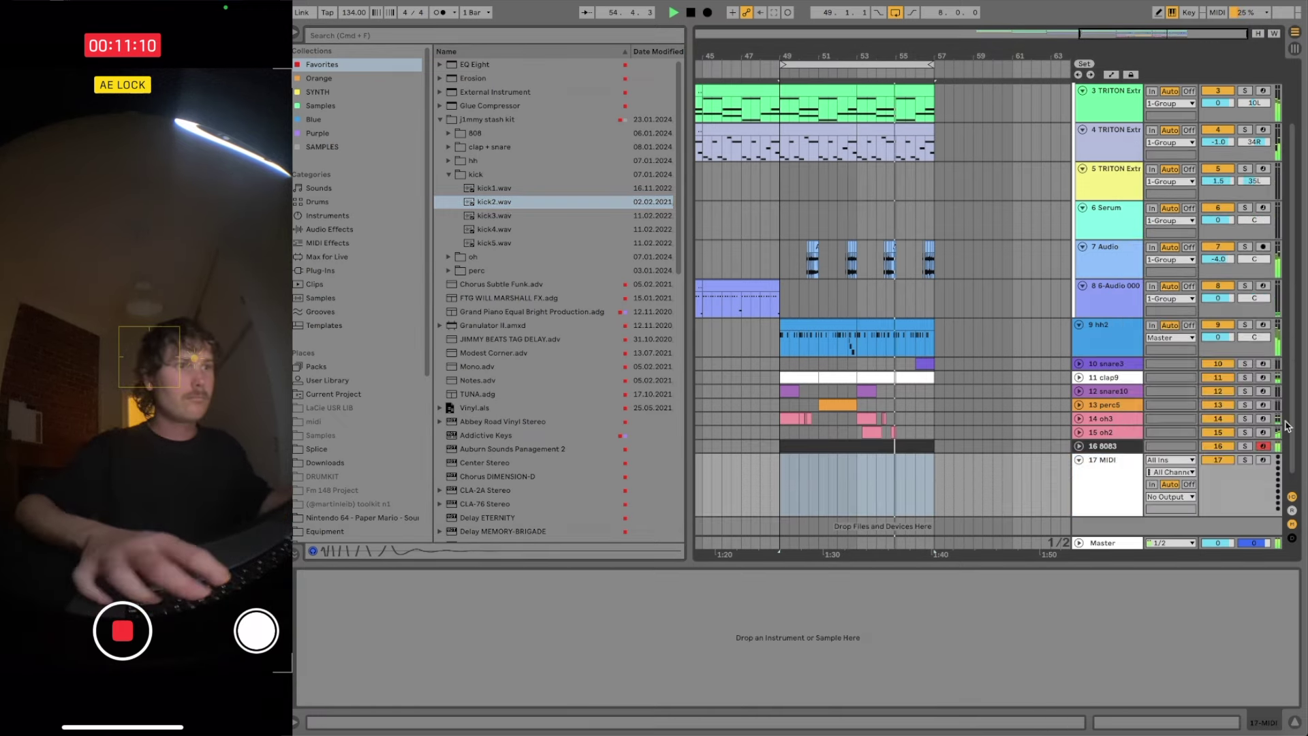
# - Load kick2.wav onto the new MIDI track and insert an empty MIDI clip from bar 49 to bar 57
pyautogui.click(528, 202)
pyautogui.rightClick(885, 505)
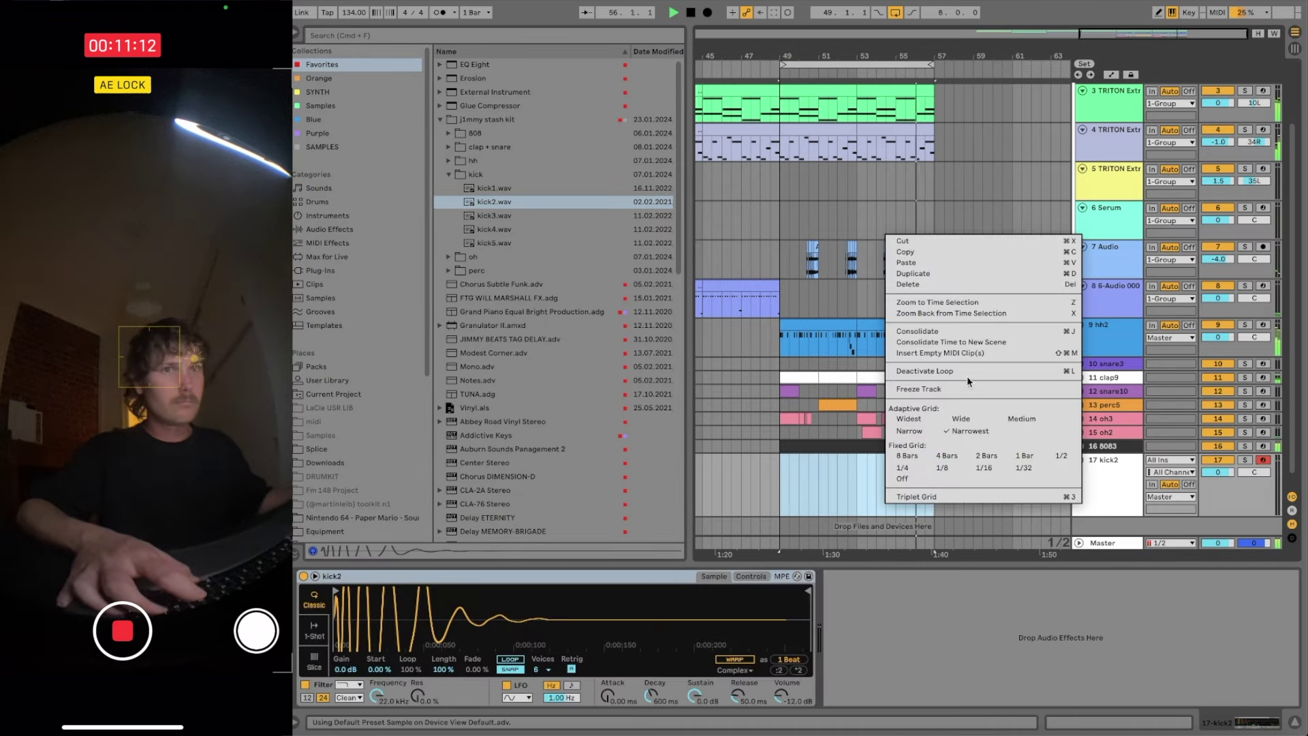
pyautogui.click(967, 354)
# - Open the 8083 and kick2 clips together in the note editor and make the kick2 clip active for drawing
pyautogui.doubleClick(893, 444)
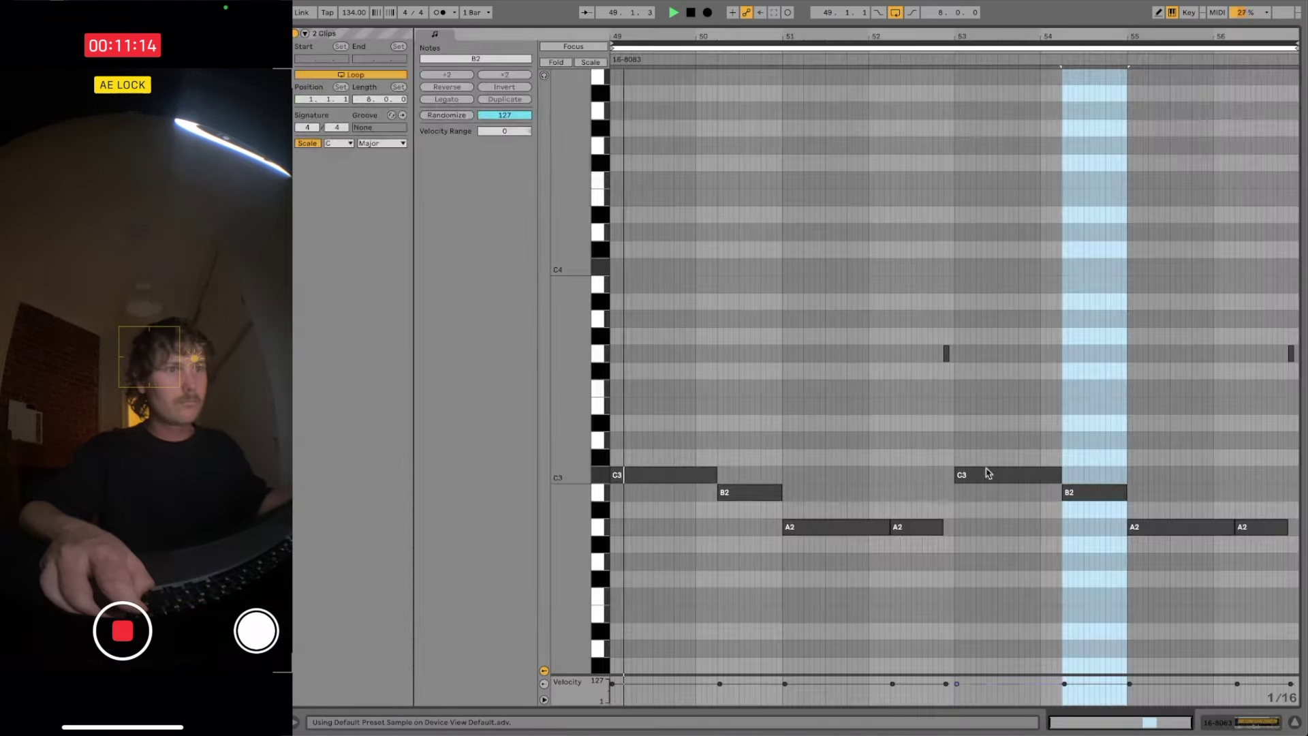
pyautogui.click(882, 45)
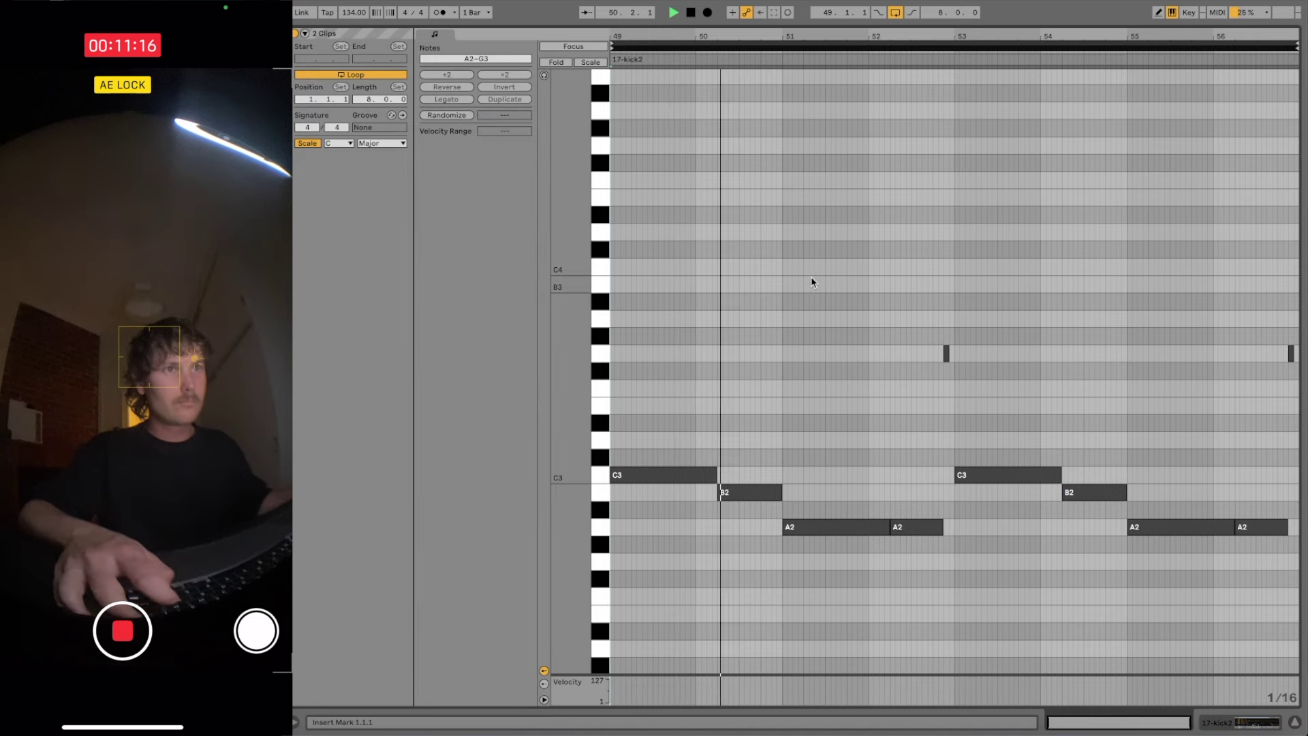
pyautogui.press('b')
# - Draw 1/8 C3 kick notes at 1.1.1 and 1.2.3 in the kick2 clip and play them back
pyautogui.click(616, 475)
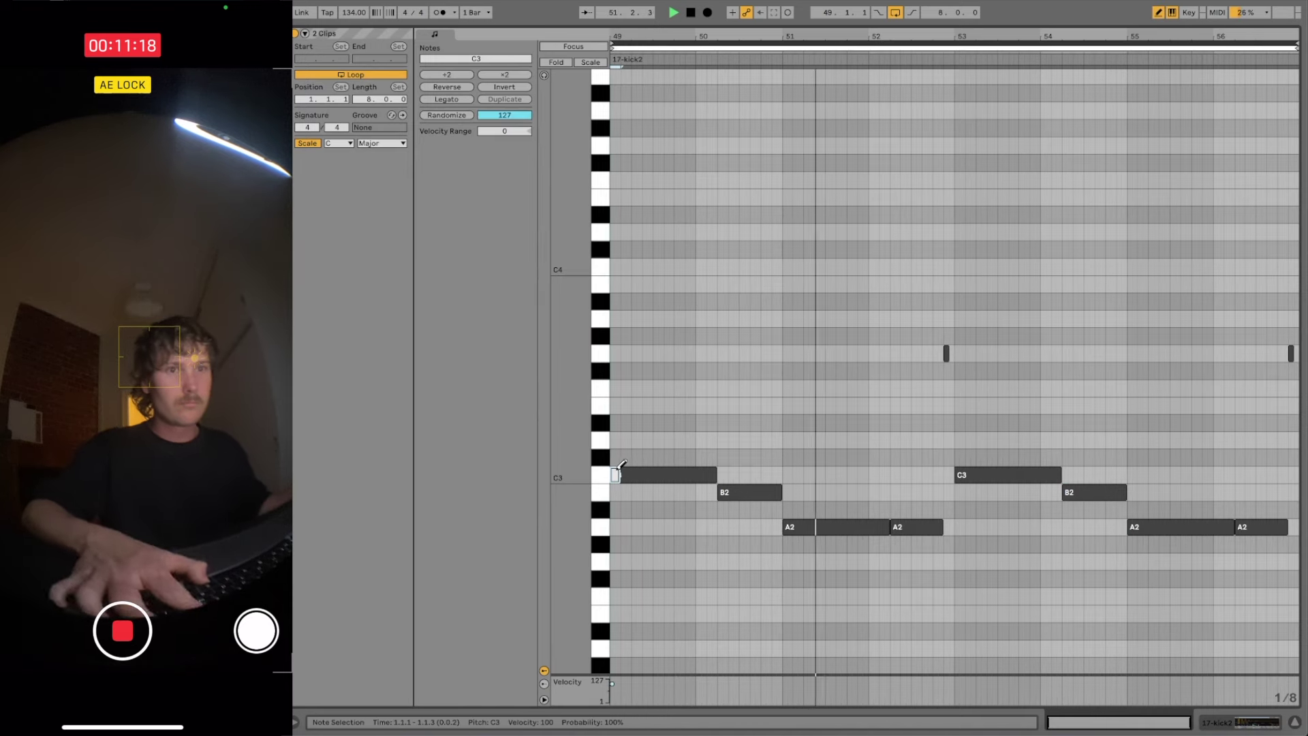
pyautogui.press('space')
pyautogui.press('space')
pyautogui.click(648, 474)
pyautogui.press('space')
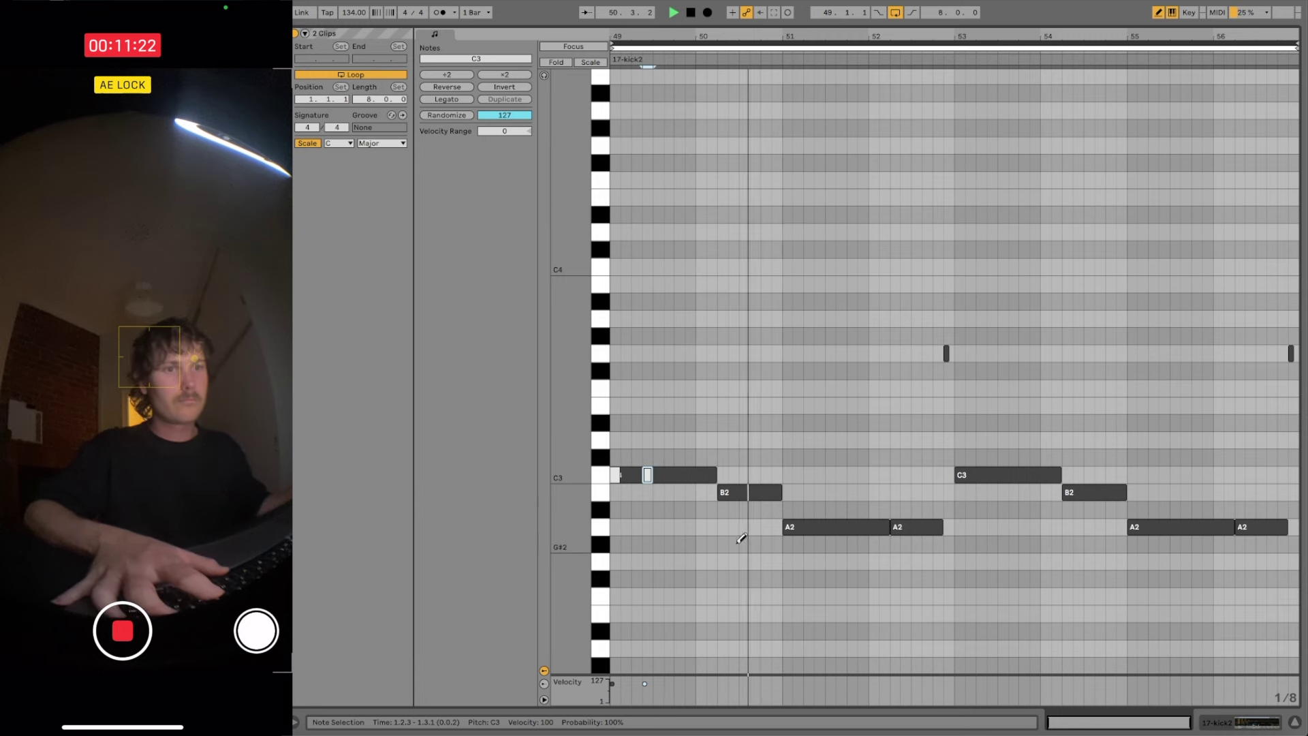
# - Draw 1/8 C3 kick notes at 2.2.1, 3.1.1, 3.2.3, 4.2.1 and 5.1.1, and restart playback
pyautogui.click(820, 474)
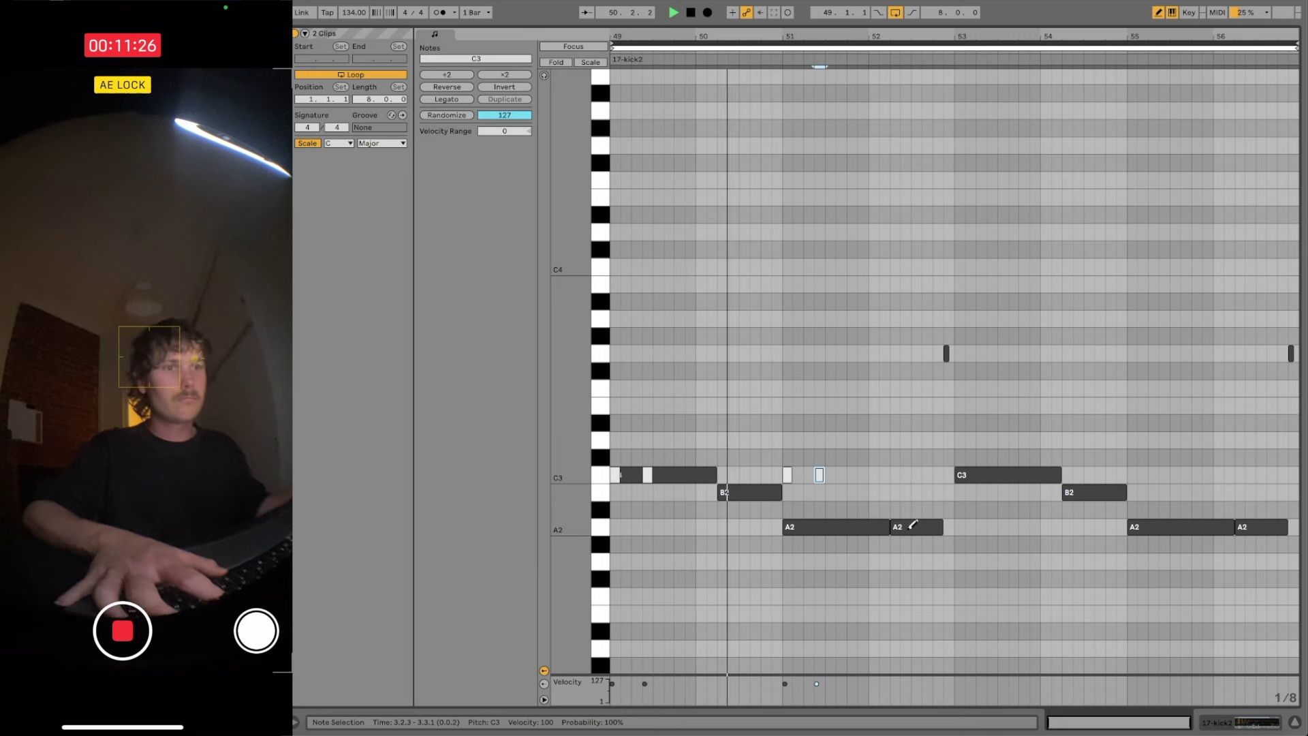
pyautogui.click(724, 475)
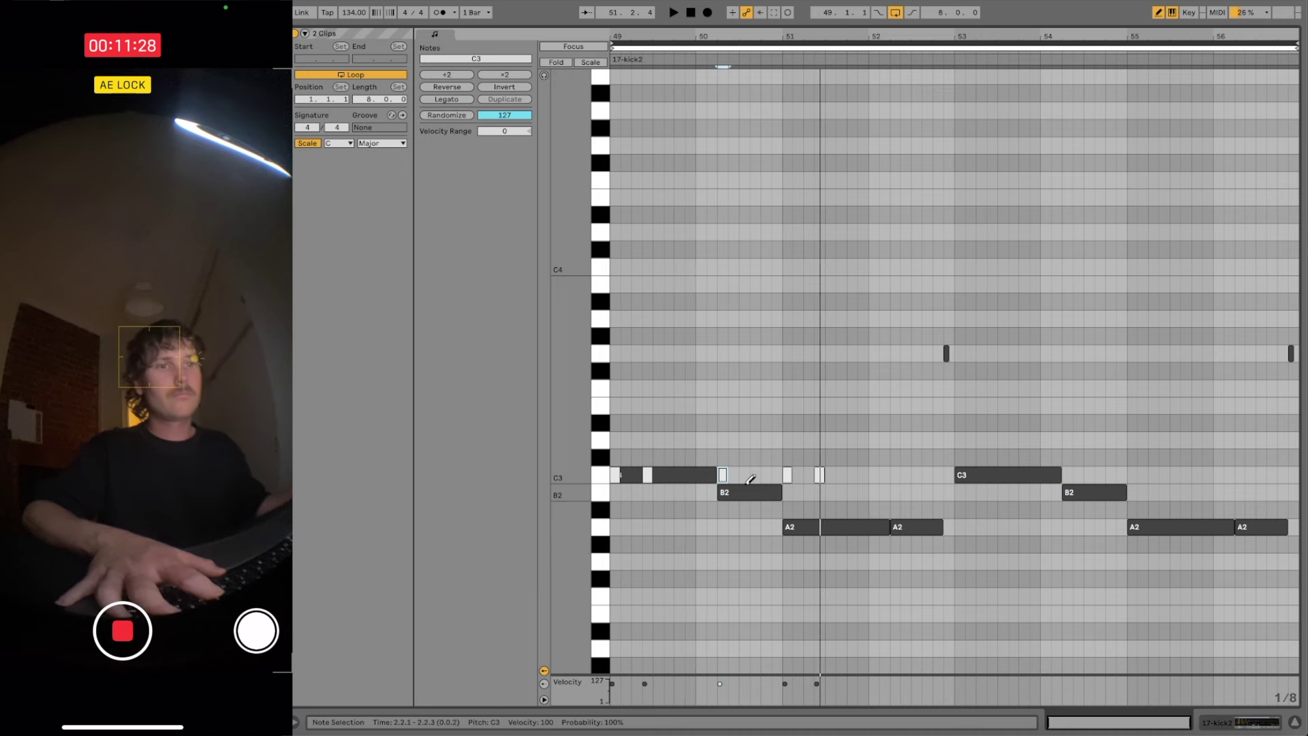
pyautogui.click(895, 475)
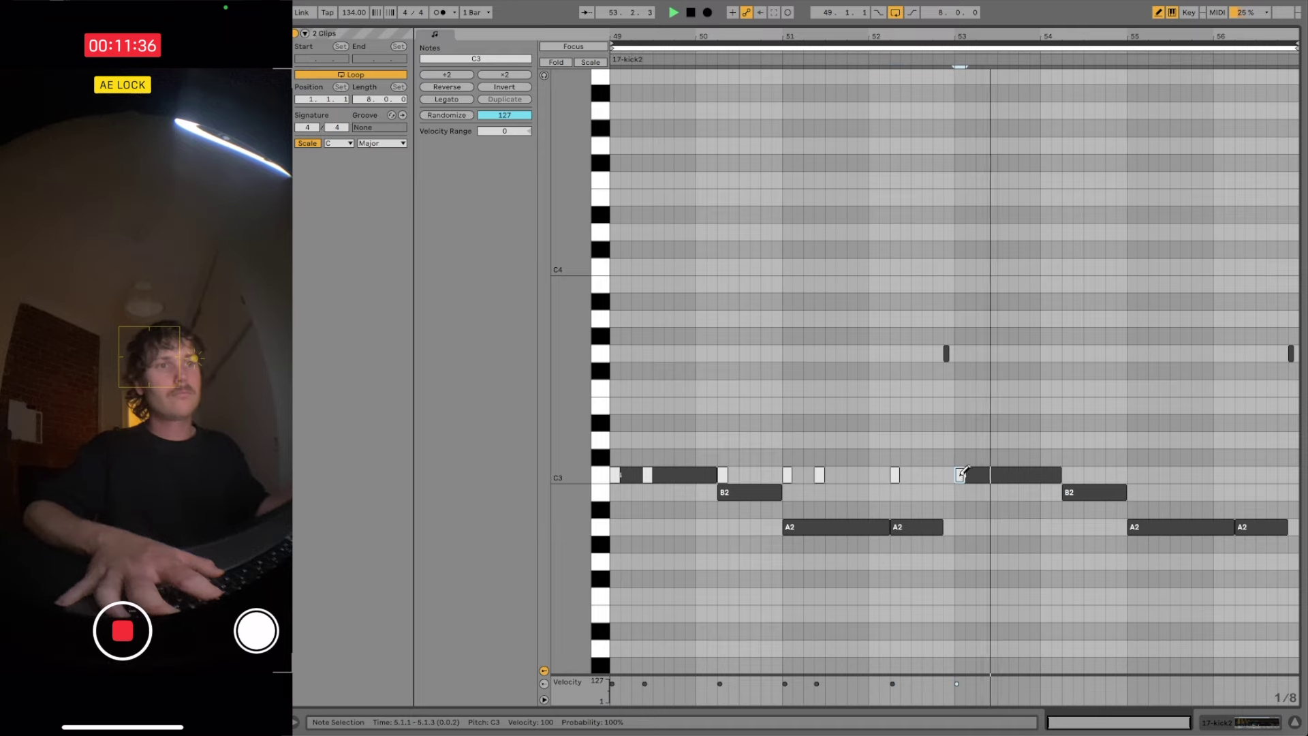
pyautogui.press('space')
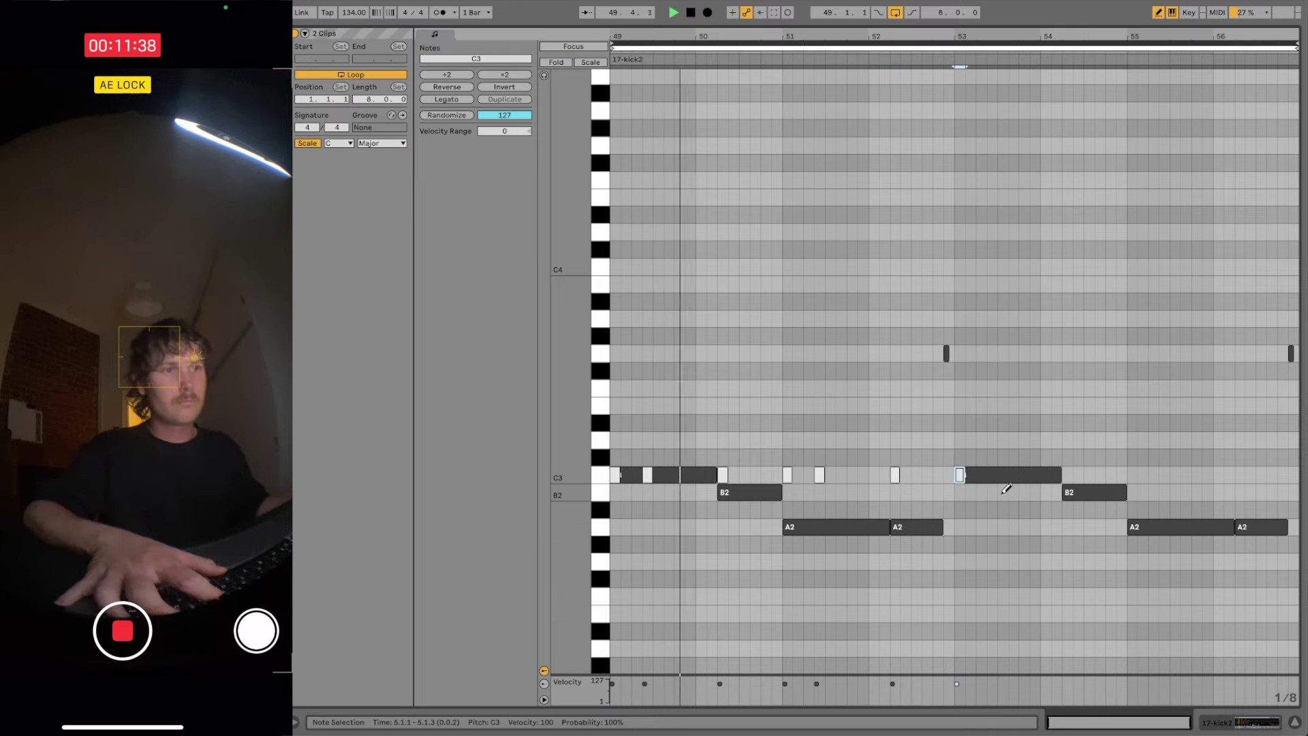
# - Repeat the first four bars of the kick2 pattern at bar 53 and consolidate bars 49–57 into one clip
pyautogui.hotkey('shift', 'Tab')
pyautogui.click(862, 500)
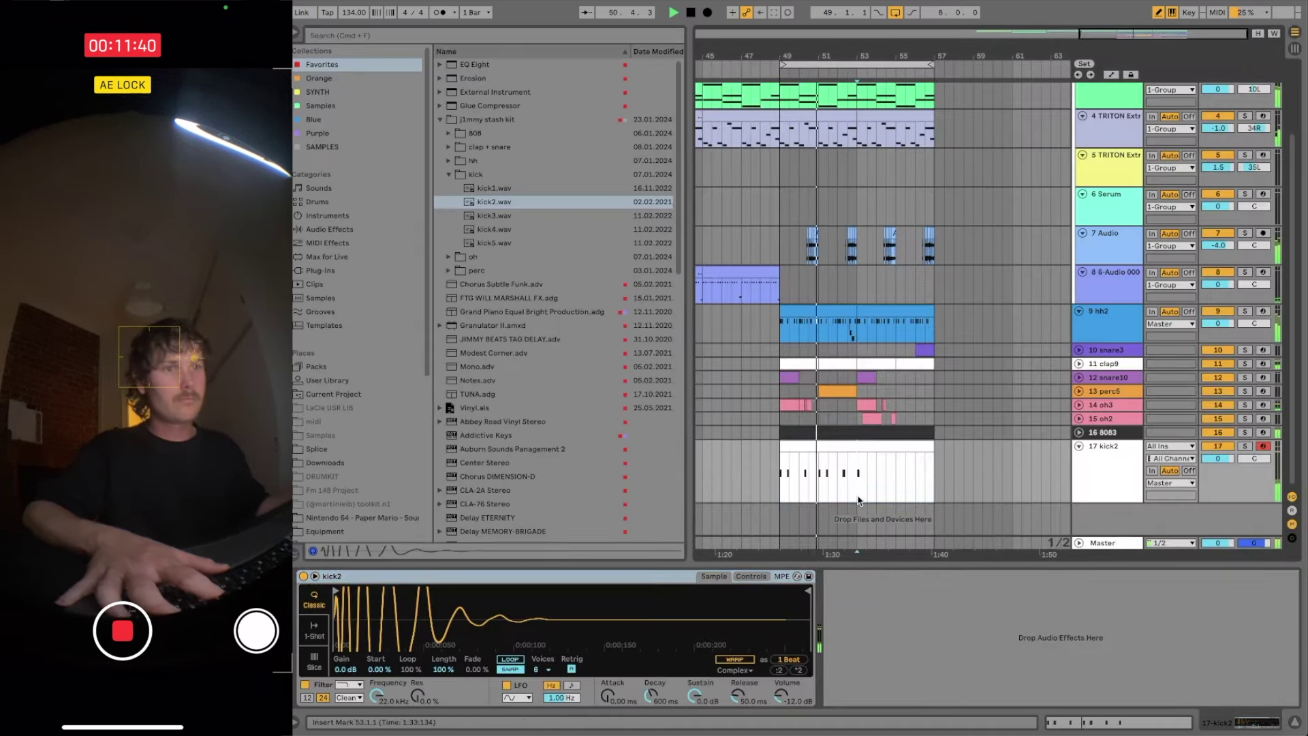
pyautogui.click(844, 448)
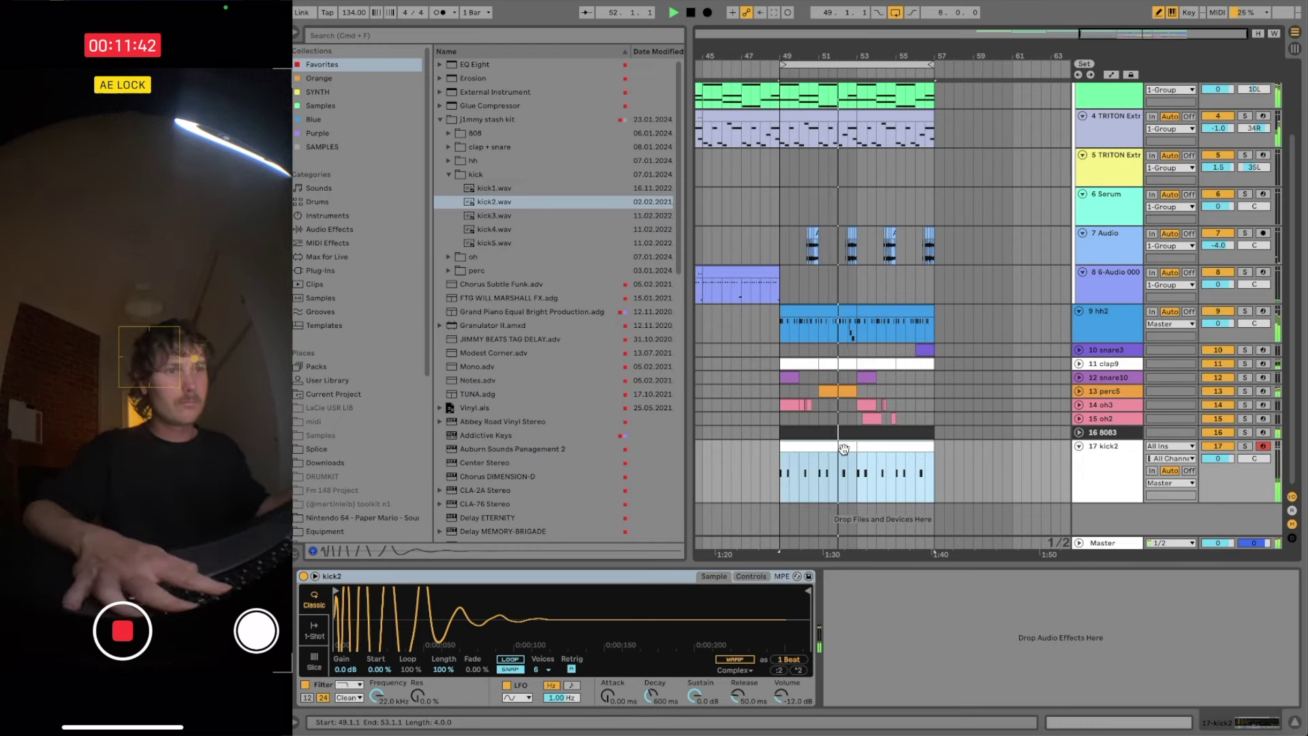
pyautogui.click(1127, 487)
# - Copy the drum and 8083 clips on the hh2 through kick2 tracks to bar 41 and loop bars 41–49
pyautogui.scroll(3, 983, 421)
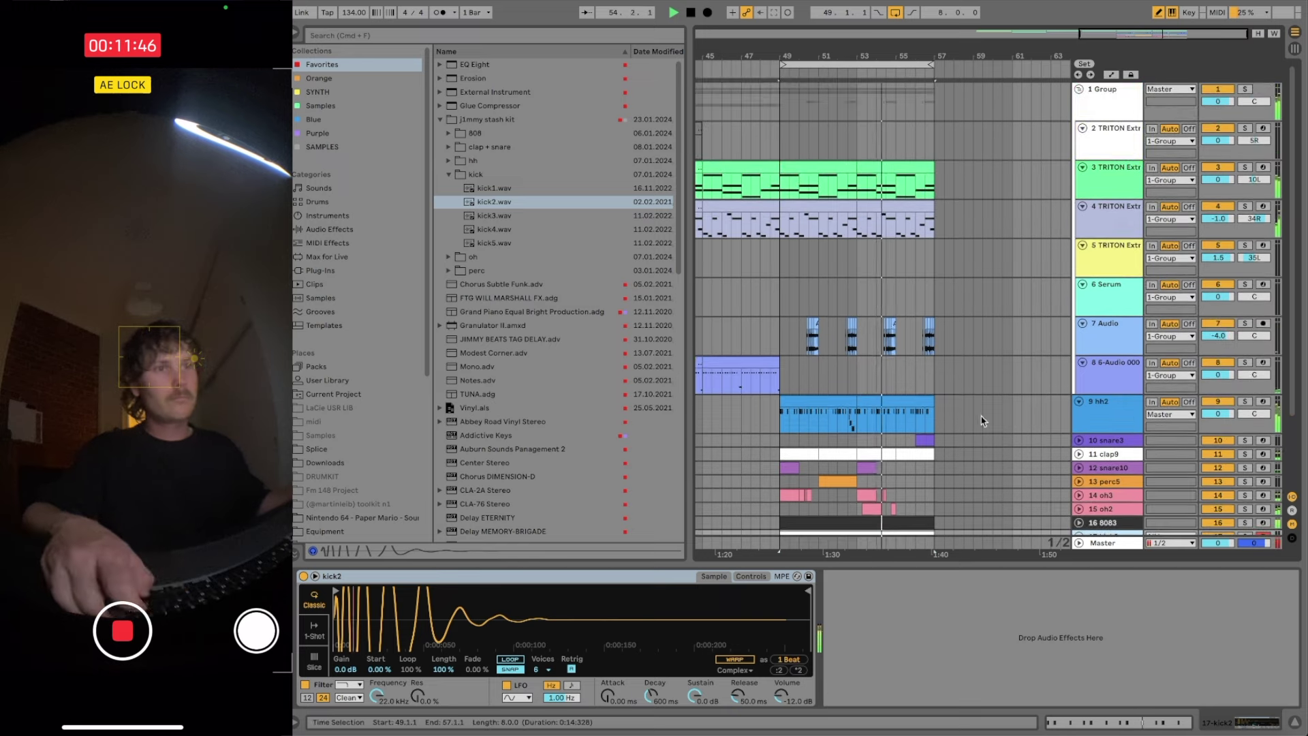
pyautogui.click(847, 402)
pyautogui.keyDown('shift'); pyautogui.click(888, 402); pyautogui.keyUp('shift')
pyautogui.scroll(-3, 890, 407)
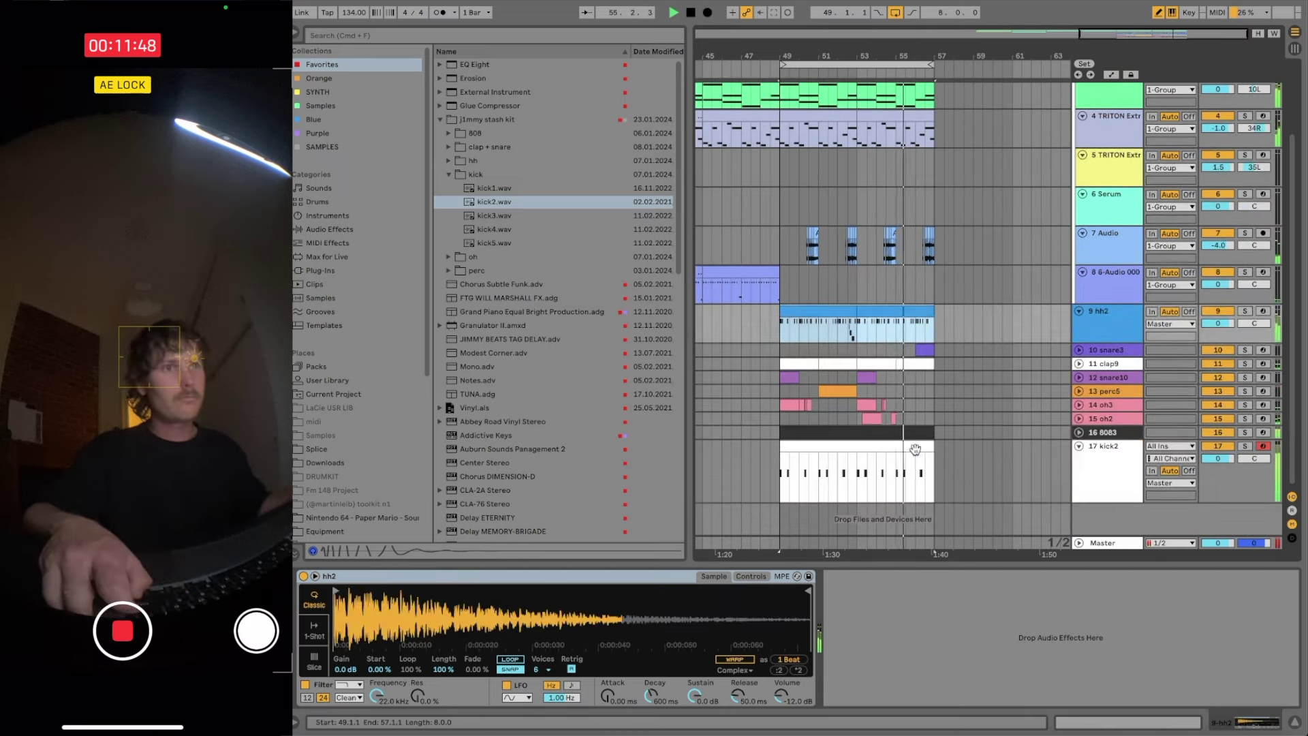
pyautogui.keyDown('shift'); pyautogui.click(914, 447); pyautogui.keyUp('shift')
pyautogui.hscroll(-5, 914, 461)
pyautogui.click(811, 335)
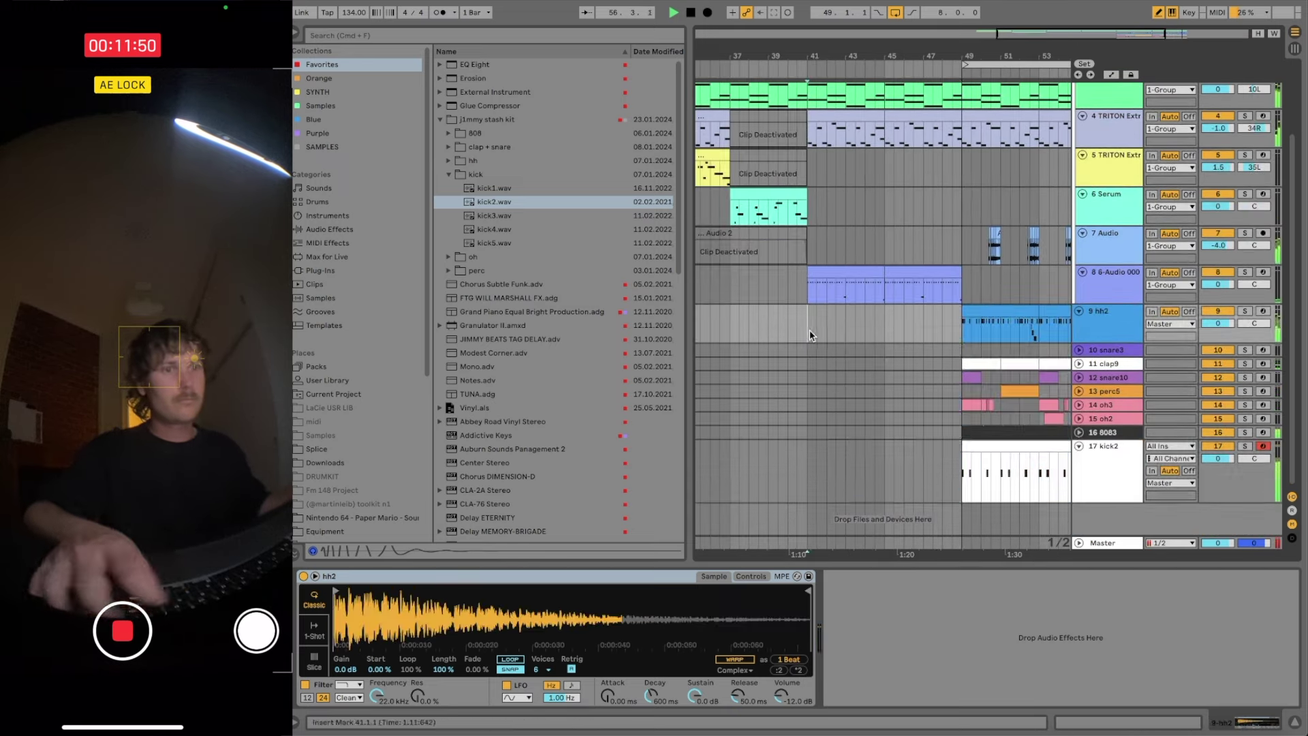
pyautogui.press('super+l')
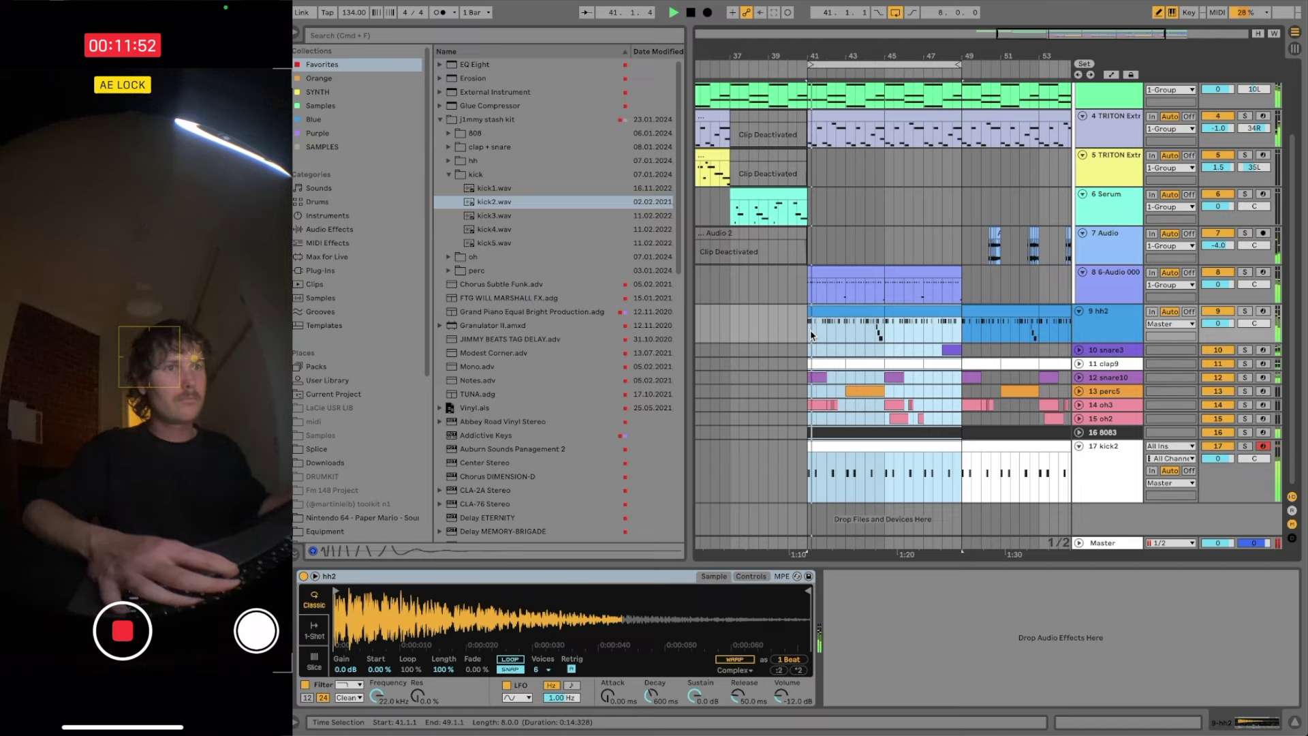
# - Open the 8083 clip at bar 41 and try its first note on G2 and G3 during playback
pyautogui.doubleClick(835, 432)
pyautogui.scroll(-1, 841, 443)
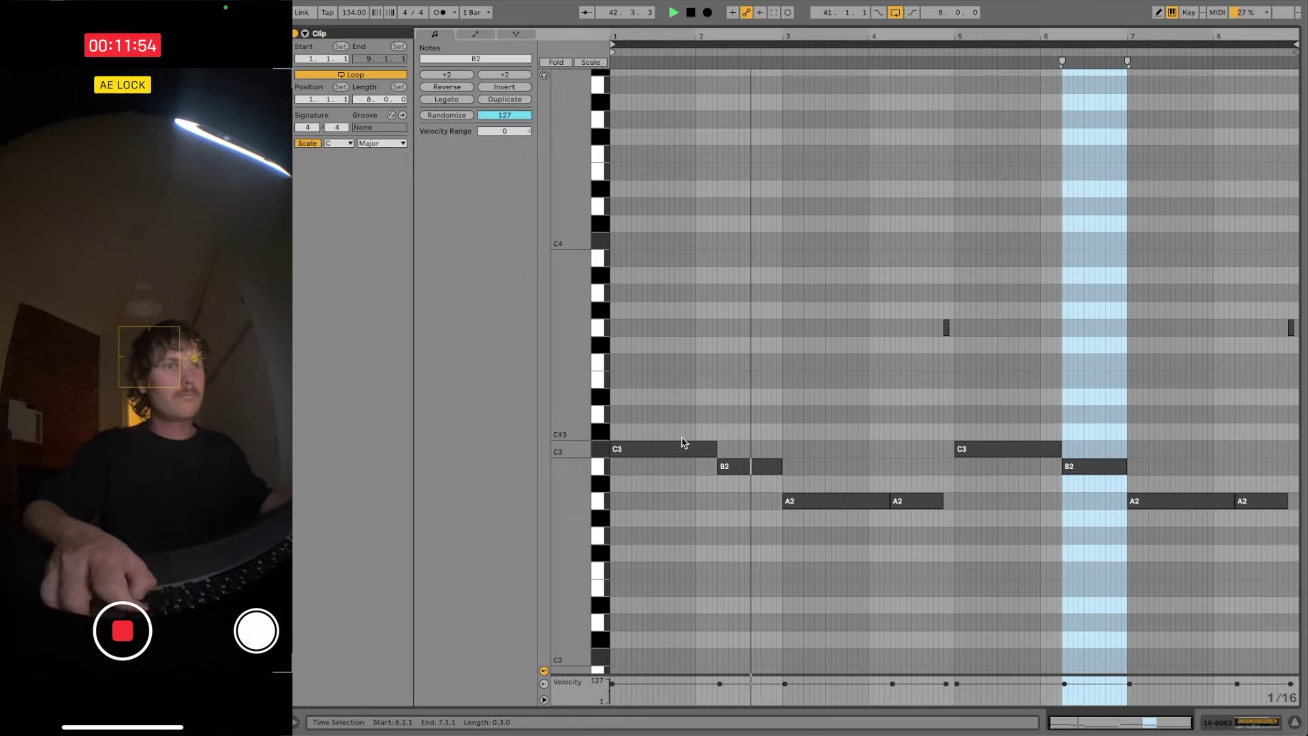
pyautogui.moveTo(675, 447); pyautogui.dragTo(673, 531)
pyautogui.press('space')
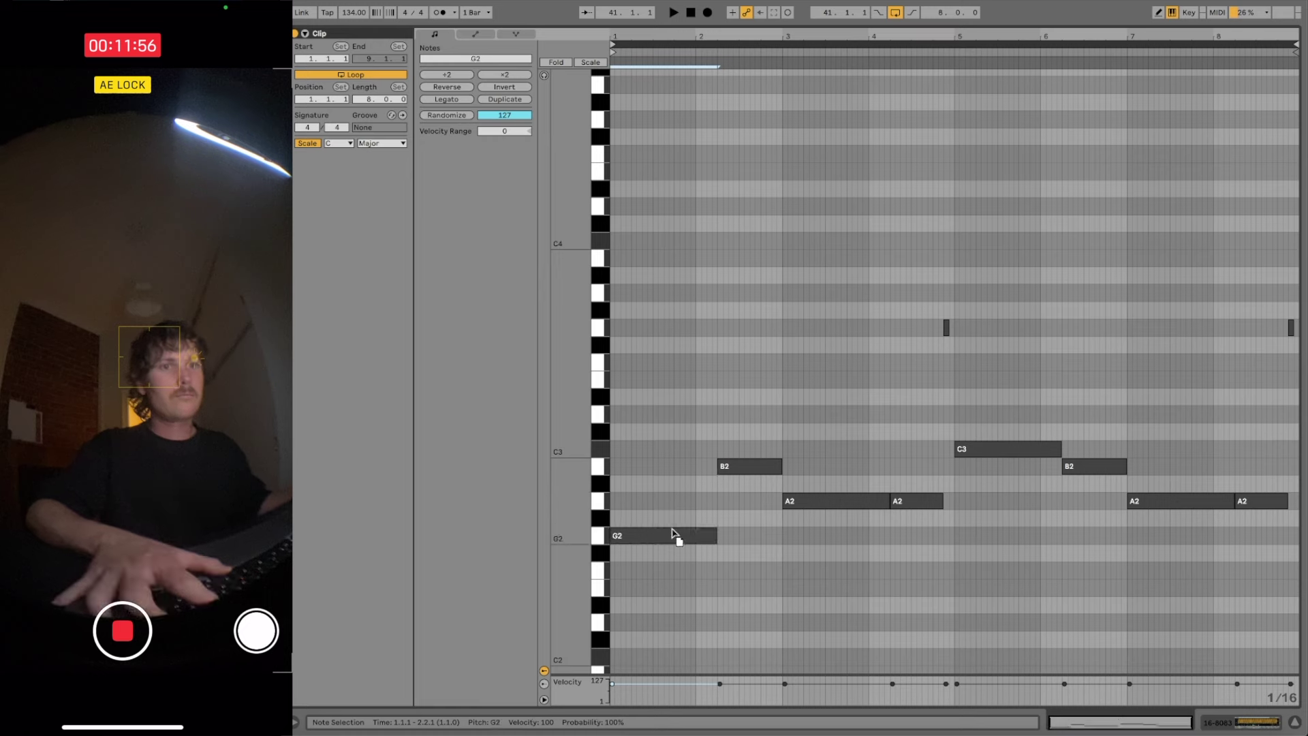
pyautogui.press('space')
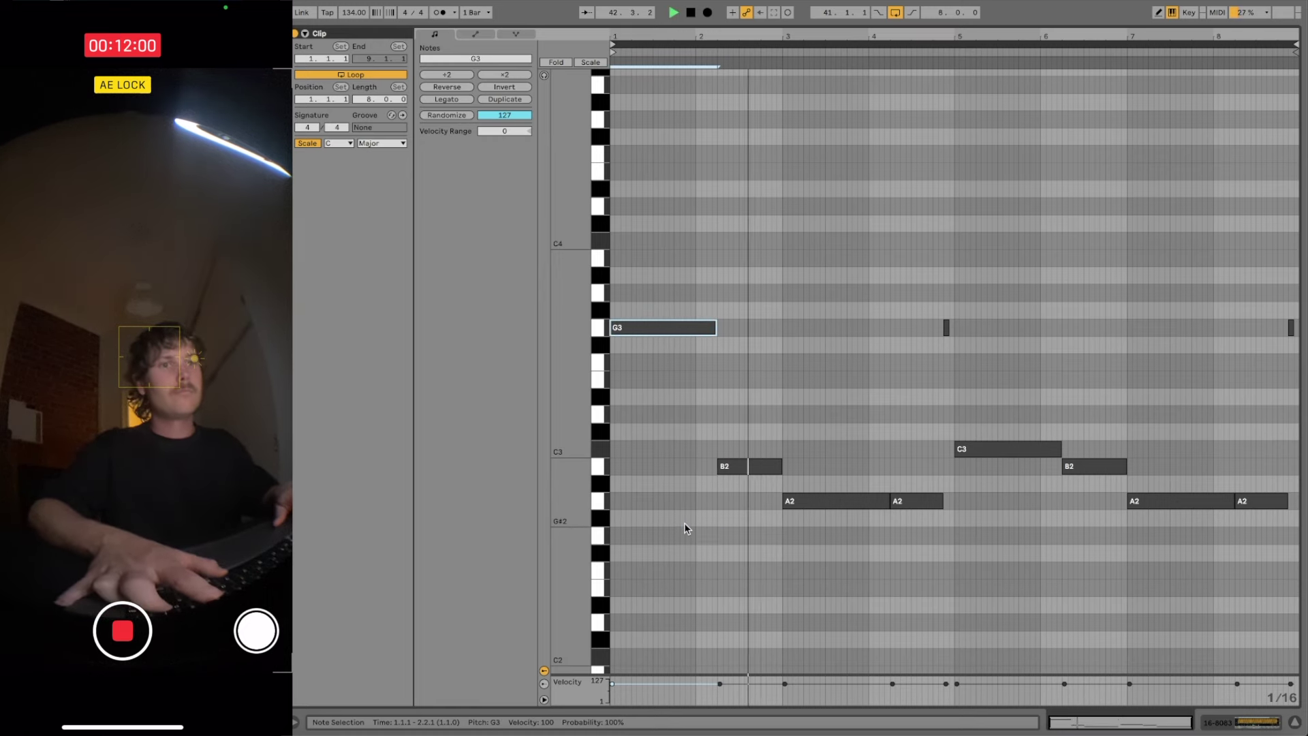
pyautogui.press('space')
pyautogui.press('space')
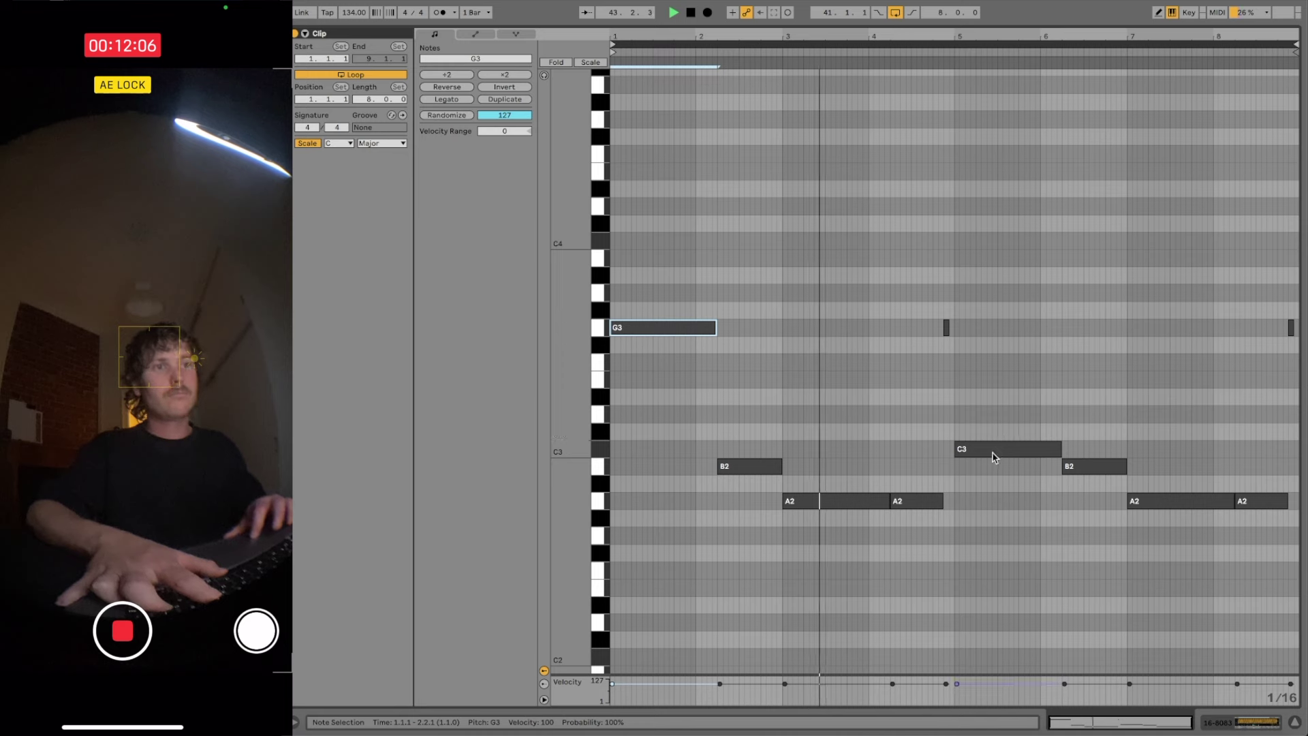
# - Try the 8083 note at 5.1.1 on G3 and G2, and return it and the first note to C3
pyautogui.moveTo(993, 451); pyautogui.dragTo(995, 334)
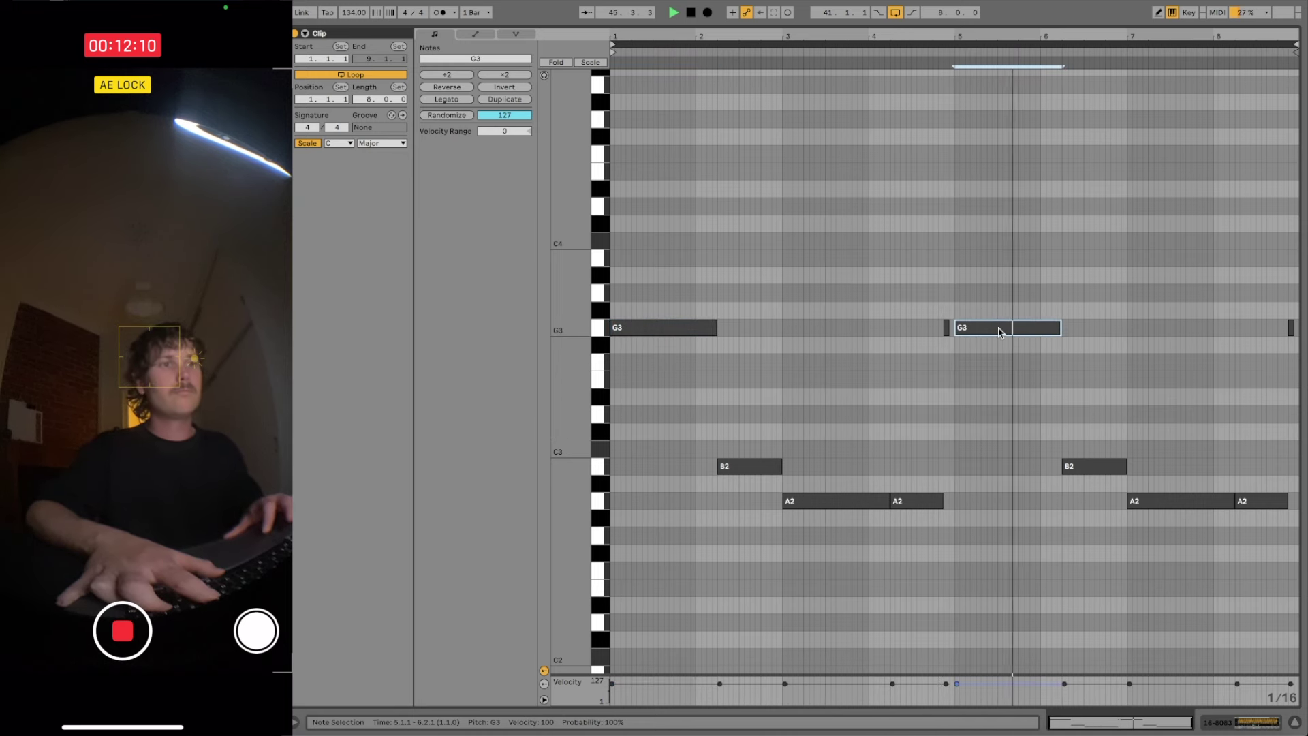
pyautogui.hotkey('shift', 'Down')
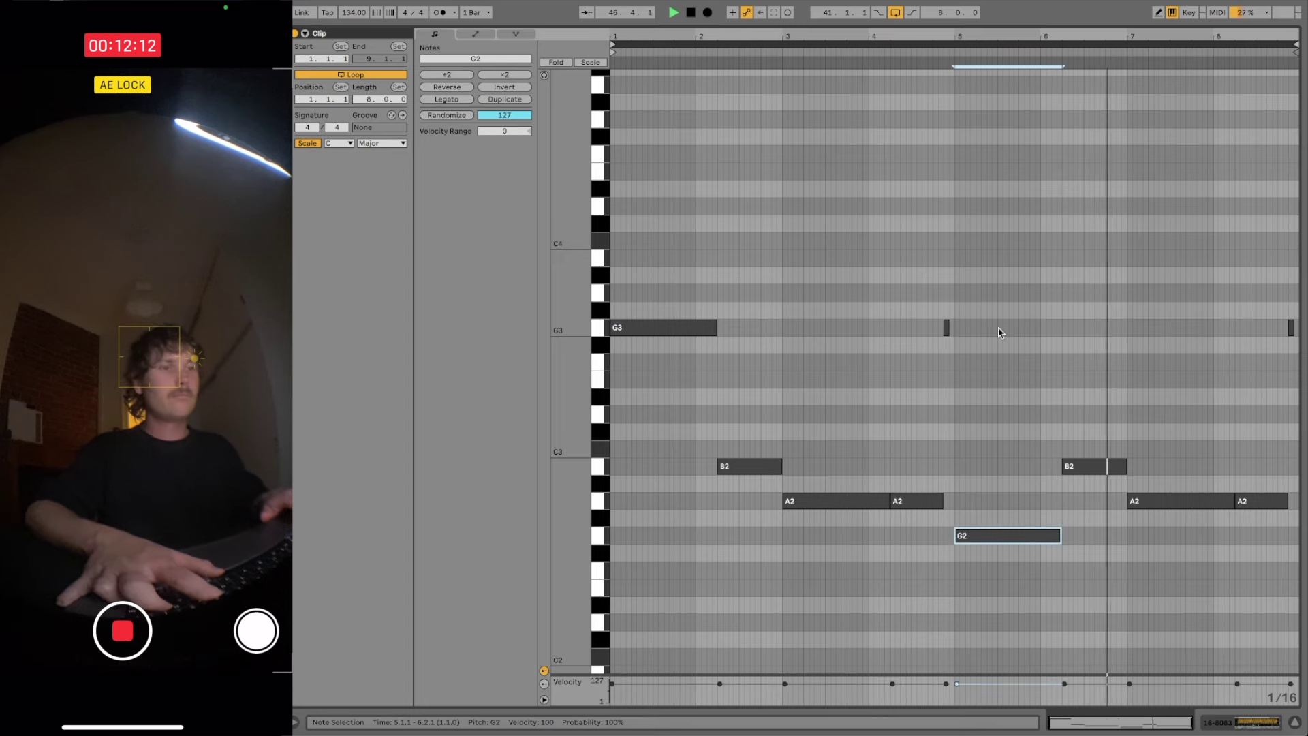
pyautogui.press('Up')
pyautogui.press('Up')
pyautogui.press('Up')
pyautogui.click(630, 328)
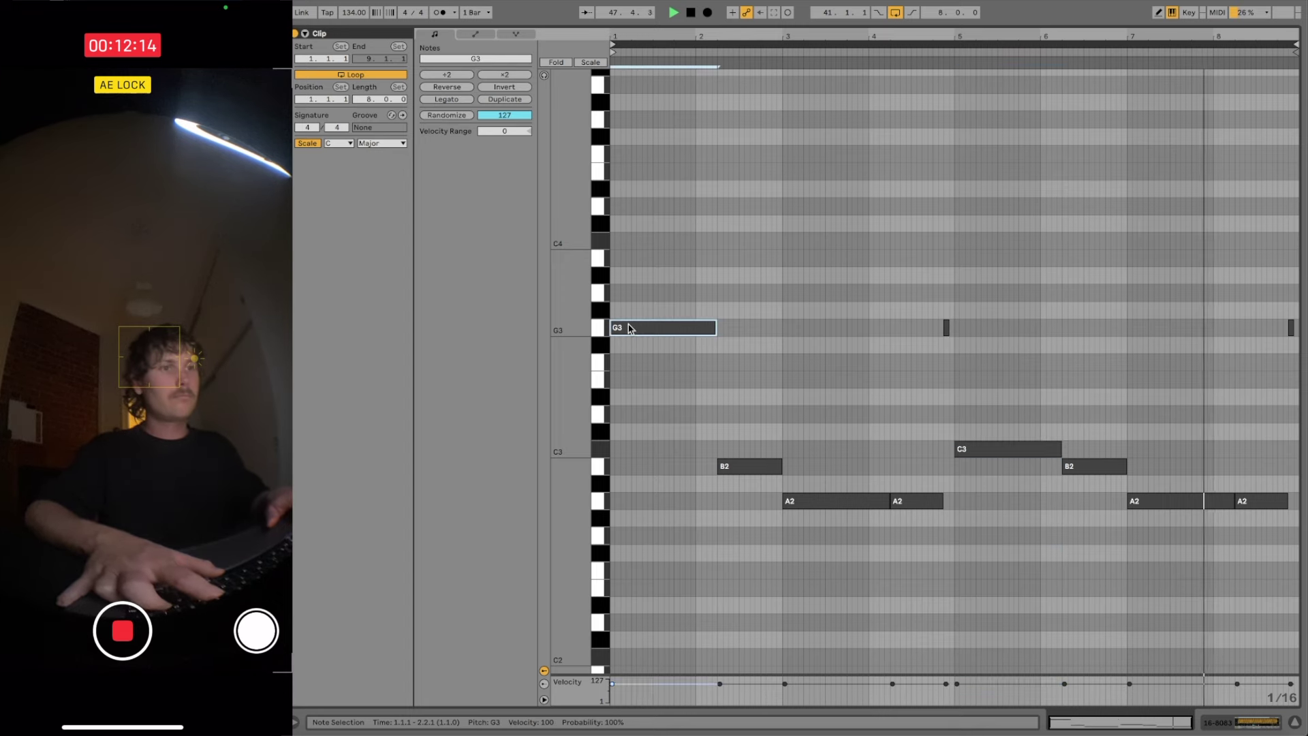
pyautogui.hotkey('shift', 'Down')
pyautogui.press('Up')
pyautogui.press('Up')
pyautogui.press('Up')
# - Return to the arrangement, hide the browser, and set the playback loop to bars 41–57
pyautogui.hotkey('shift', 'Tab')
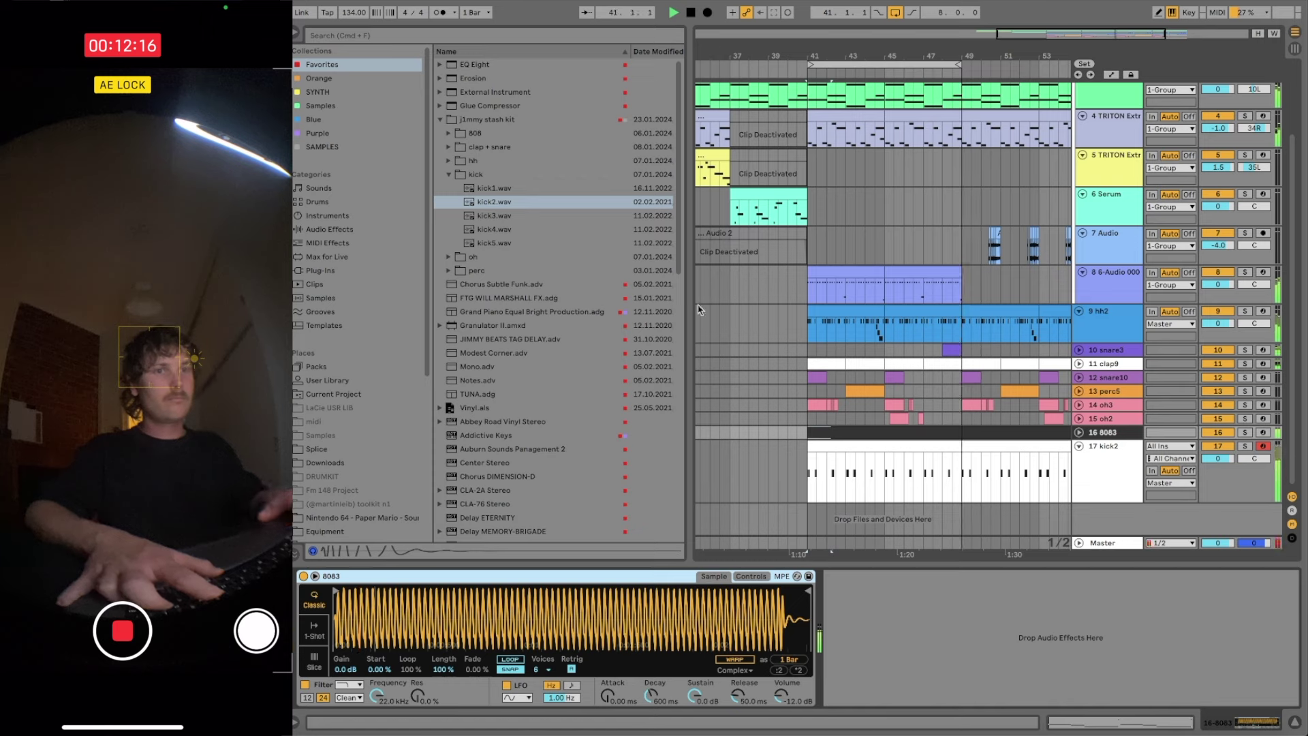
pyautogui.click(905, 448)
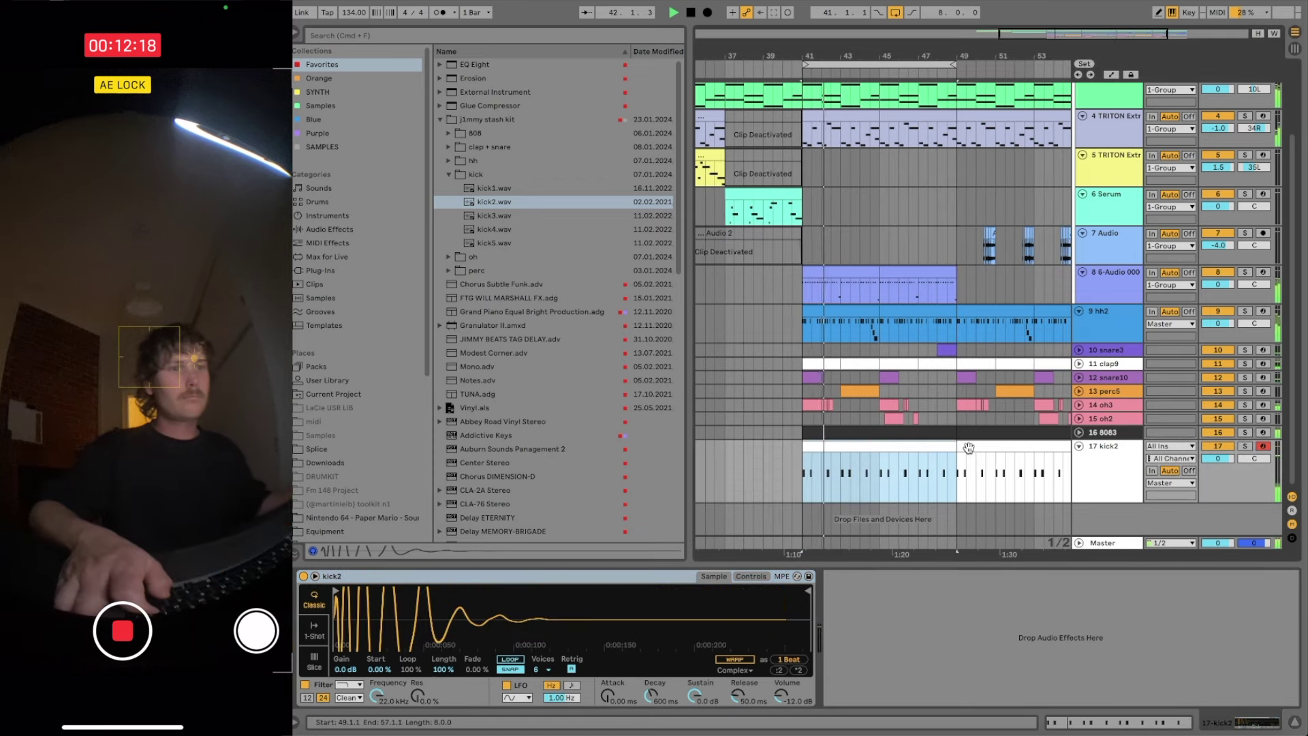
pyautogui.hscroll(2, 970, 447)
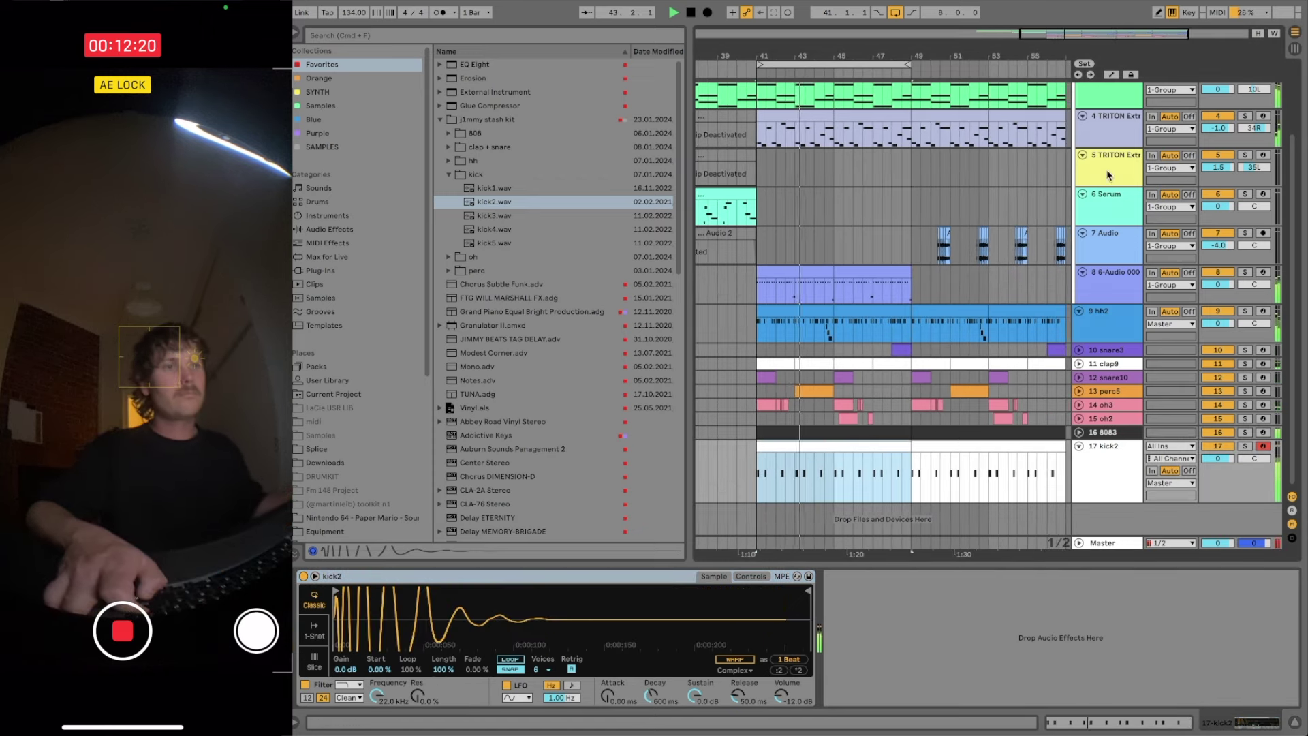
pyautogui.click(1110, 298)
pyautogui.hscroll(1, 1009, 273)
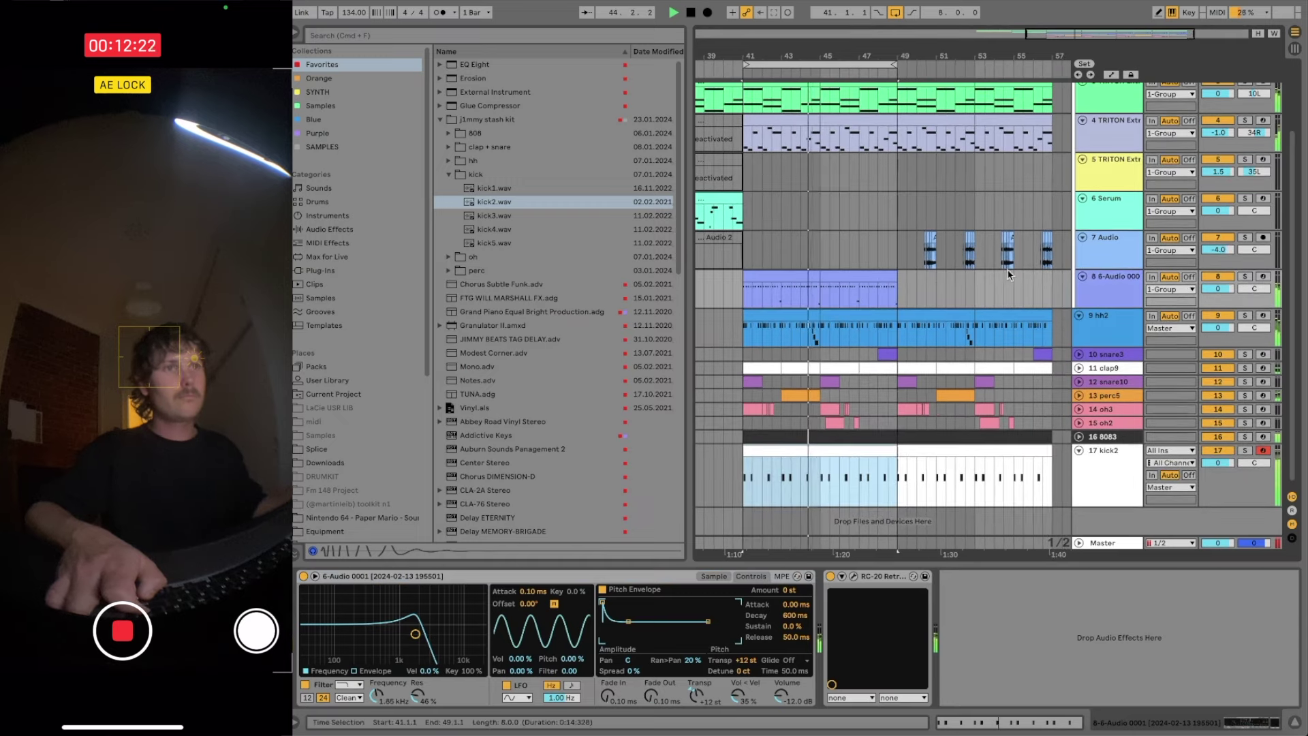
pyautogui.click(297, 32)
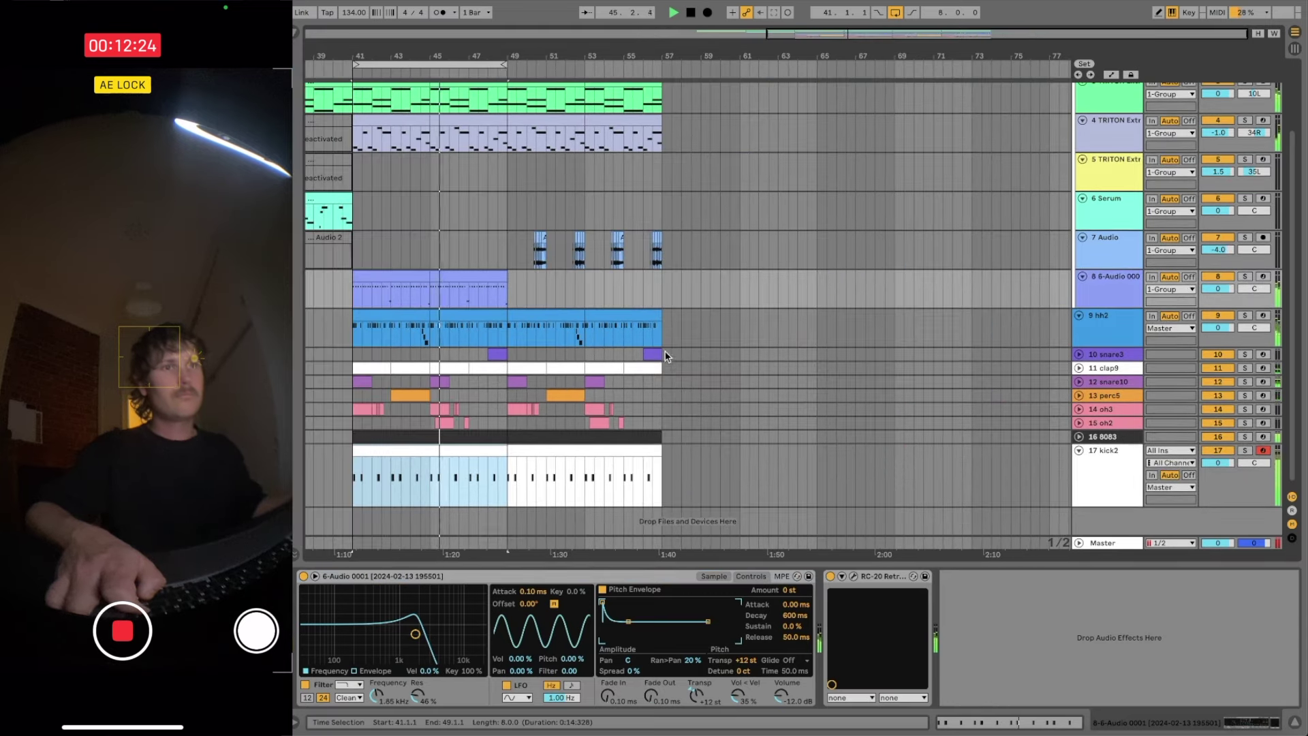
pyautogui.click(607, 324)
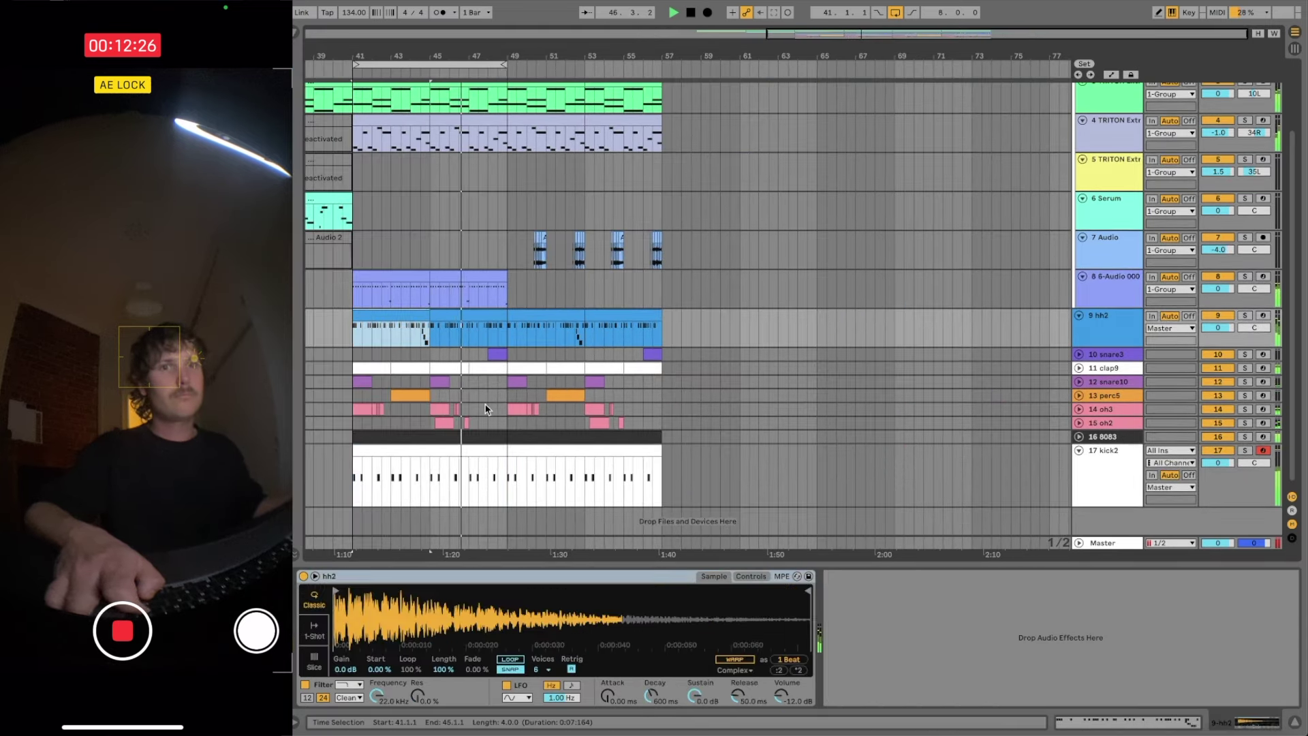
pyautogui.click(481, 369)
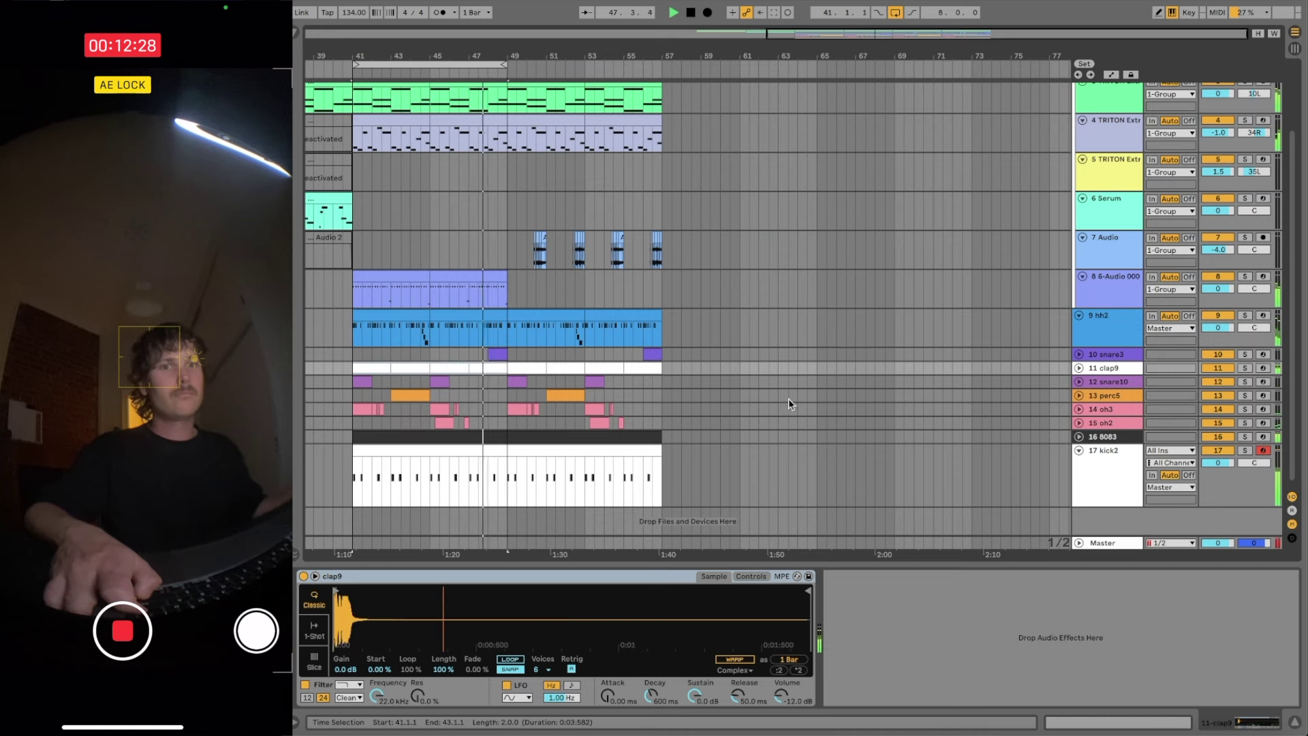
pyautogui.click(617, 315)
pyautogui.press('super+l')
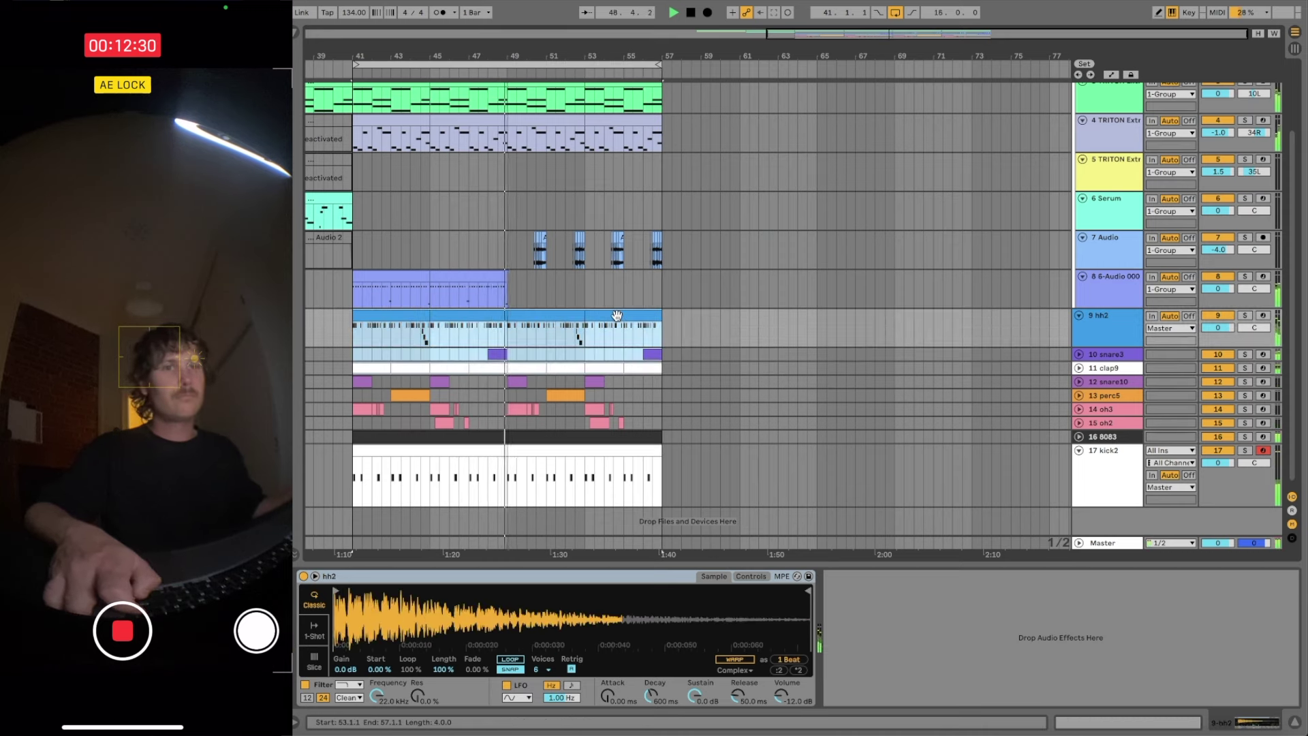
# - Try the Serum melody at bar 41 and the track 5 TRITON melody at bar 45, and delete the trial clip
pyautogui.scroll(3, 773, 276)
pyautogui.hscroll(-2, 773, 275)
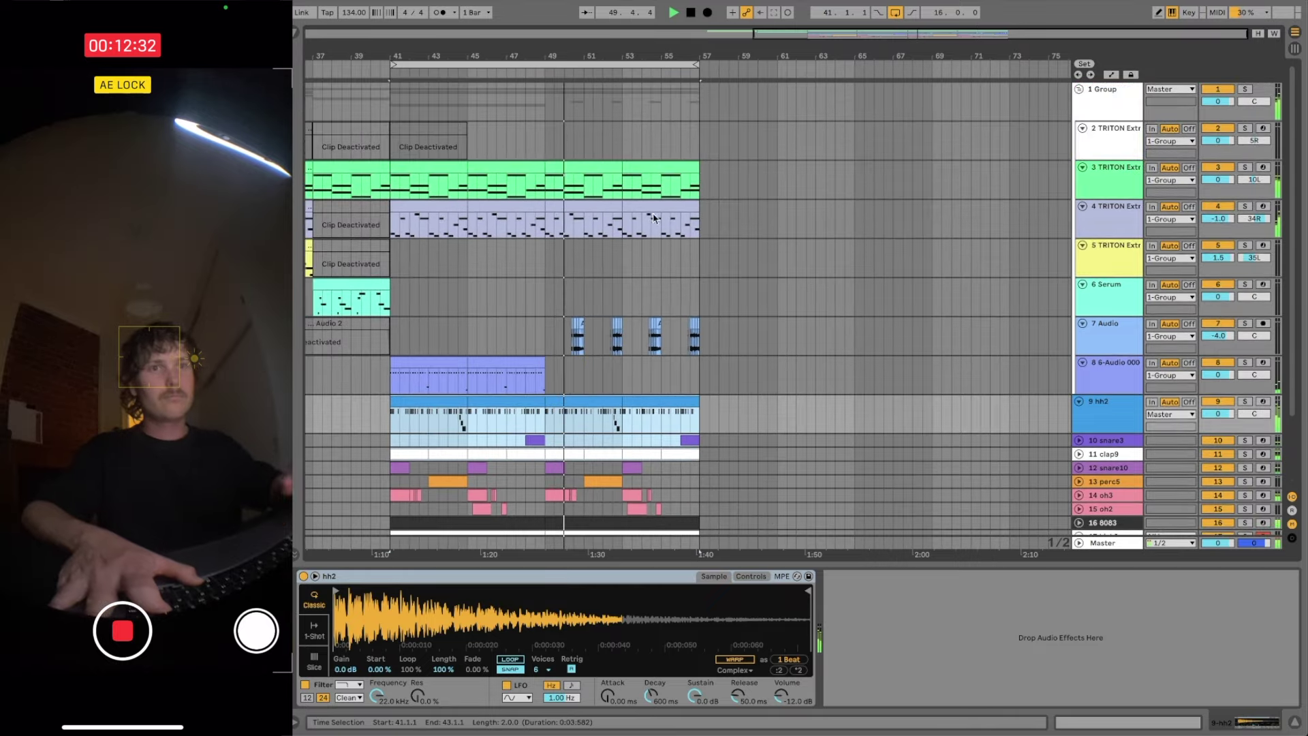
pyautogui.click(435, 164)
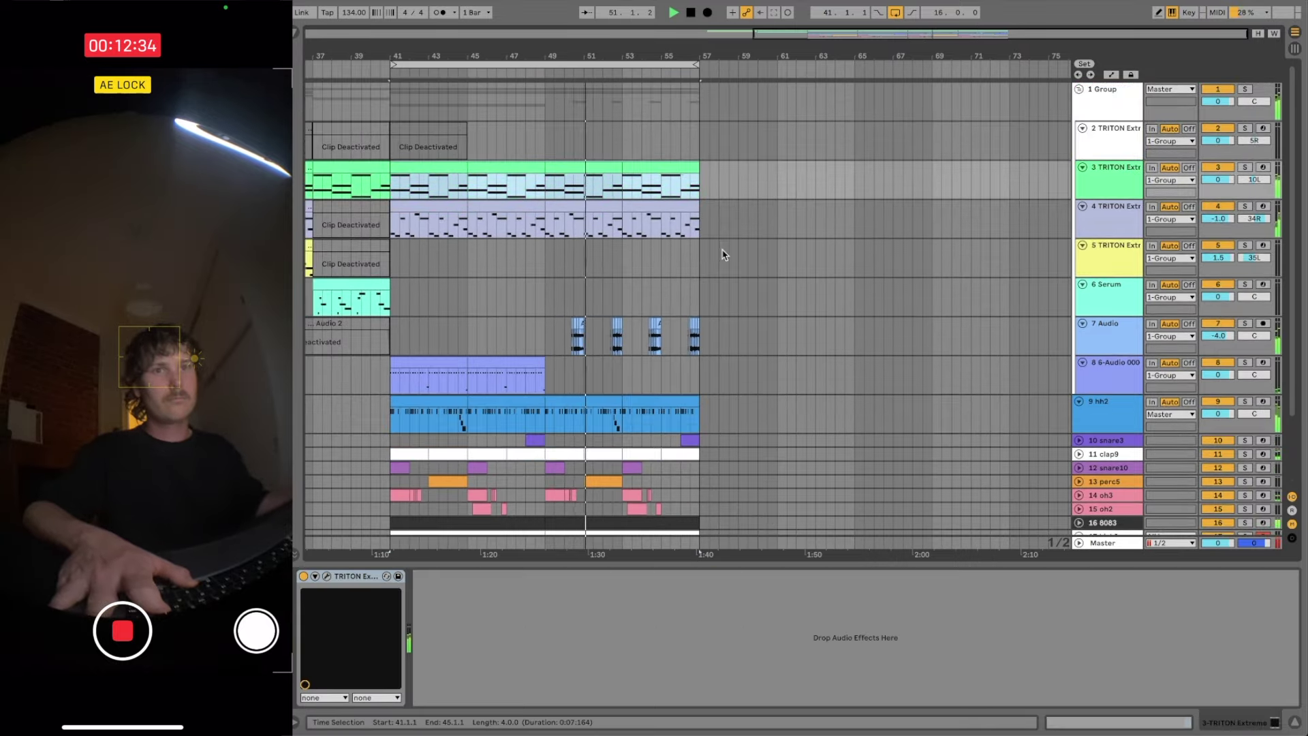
pyautogui.scroll(-3, 722, 252)
pyautogui.scroll(3, 723, 251)
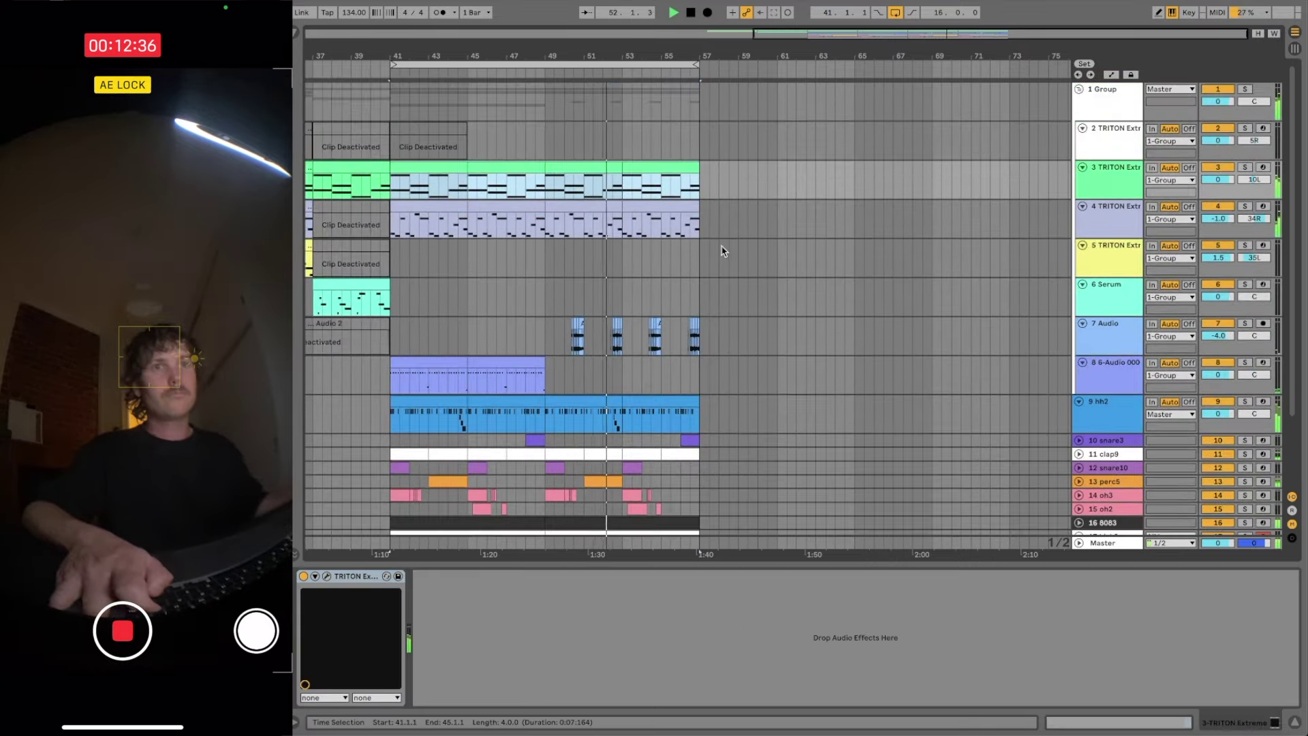
pyautogui.hscroll(-5, 721, 249)
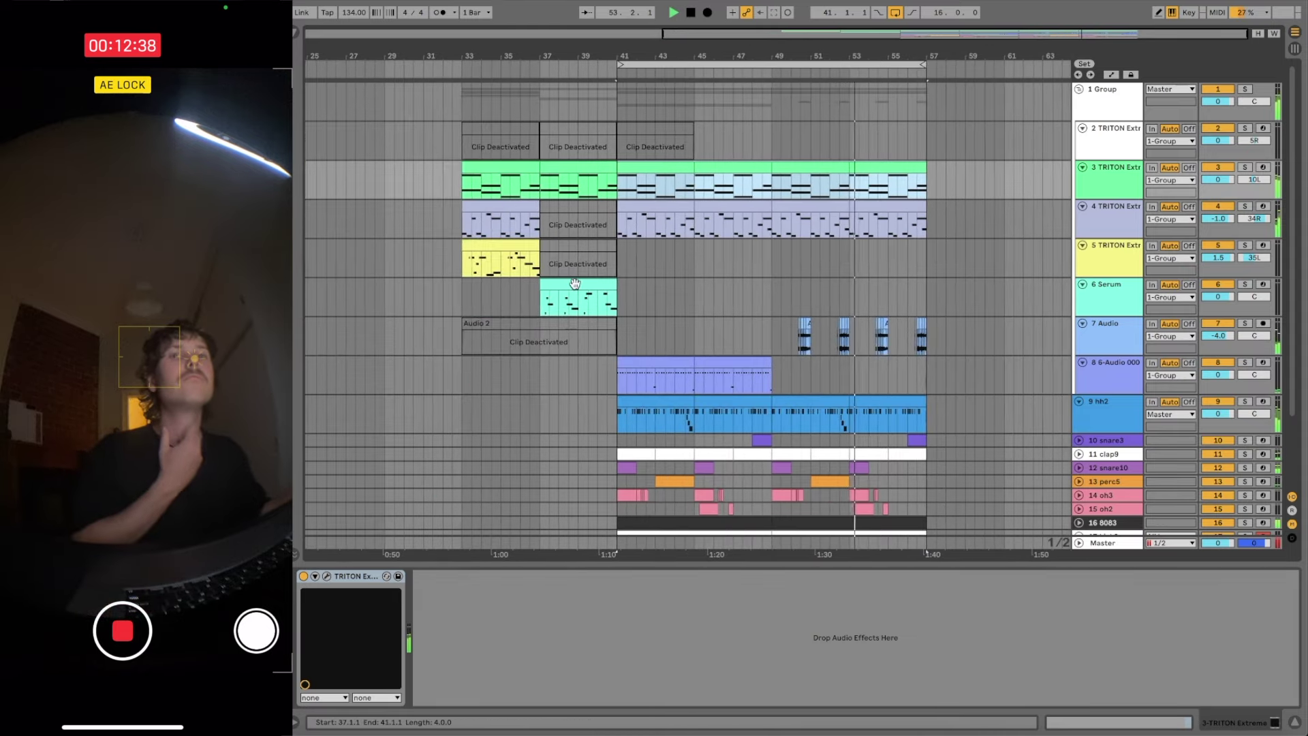
pyautogui.click(575, 284)
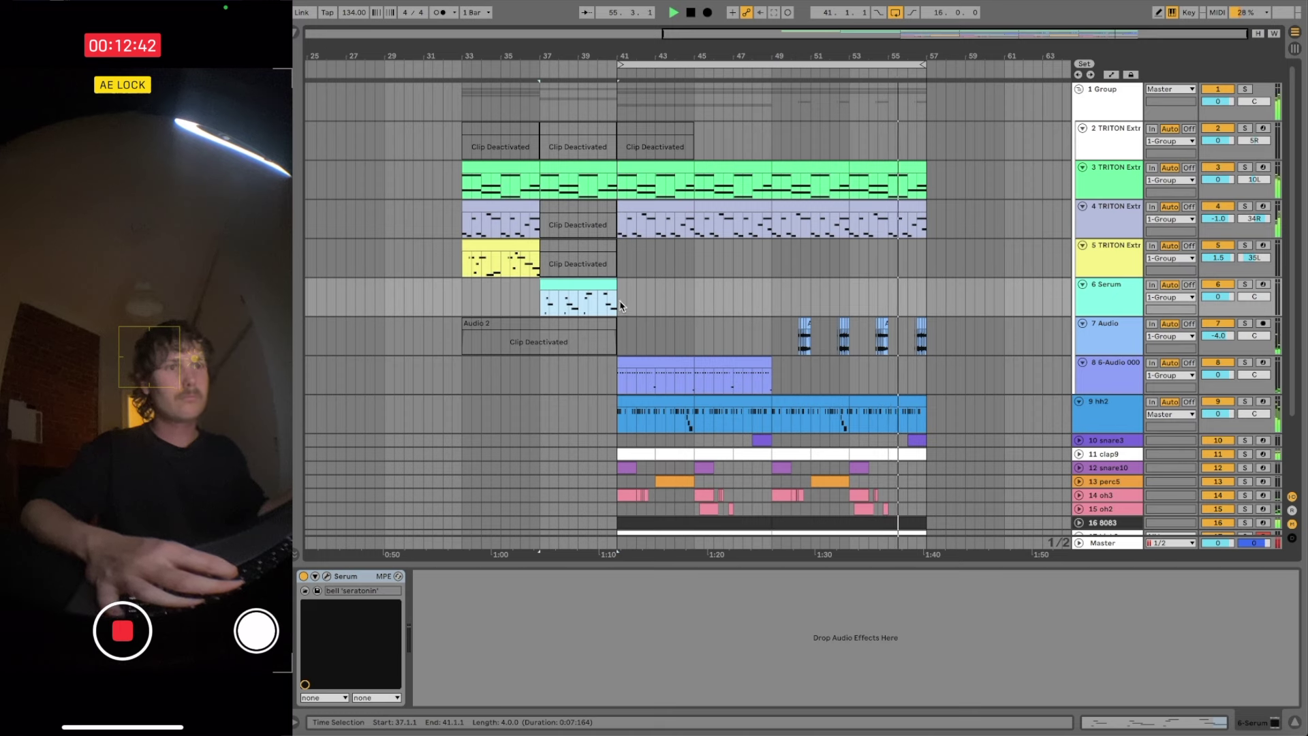
pyautogui.hotkey('ctrl', 'd')
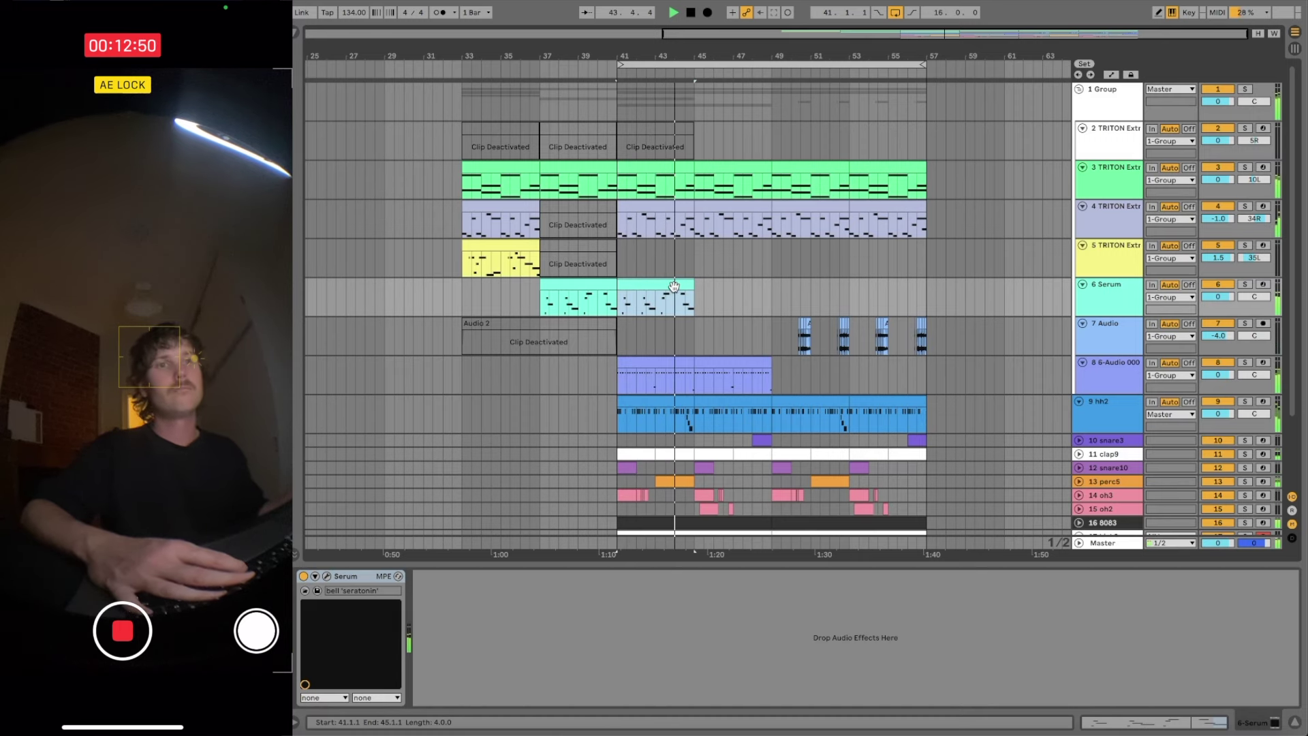
pyautogui.moveTo(674, 286); pyautogui.dragTo(690, 265)
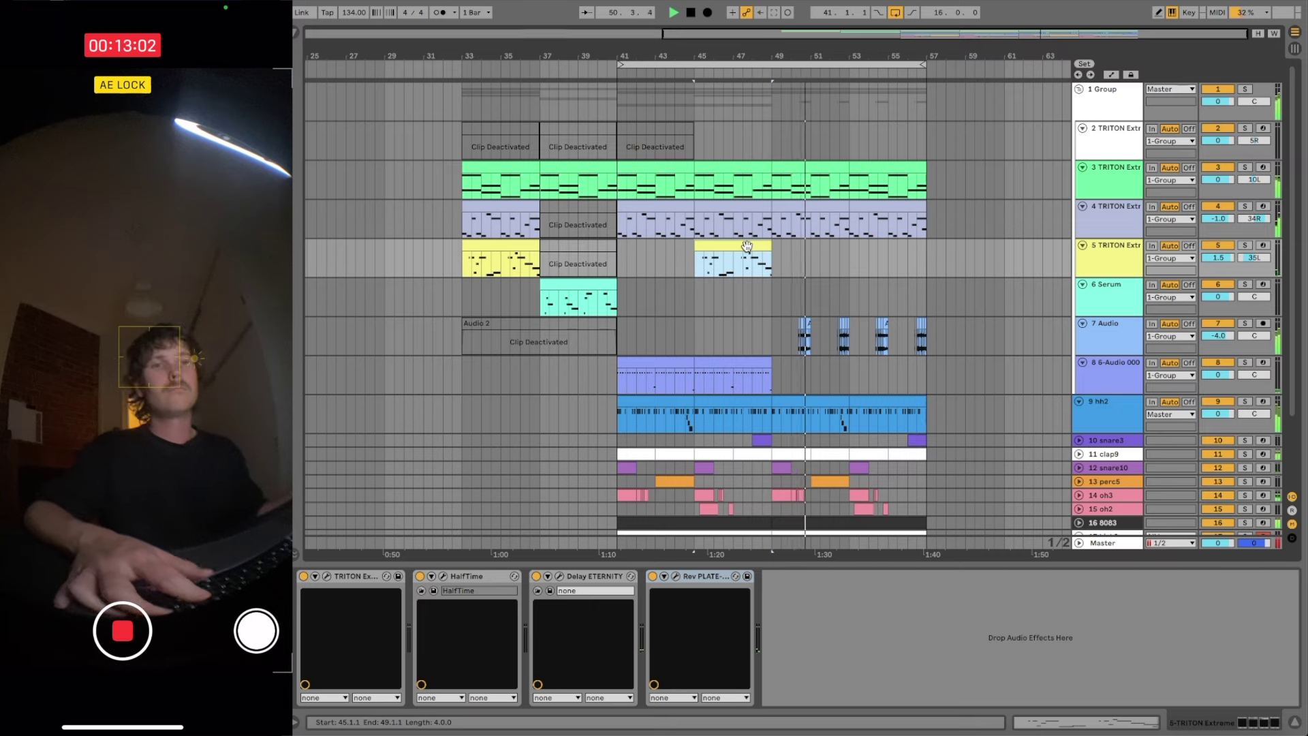
pyautogui.press('Delete')
pyautogui.click(798, 167)
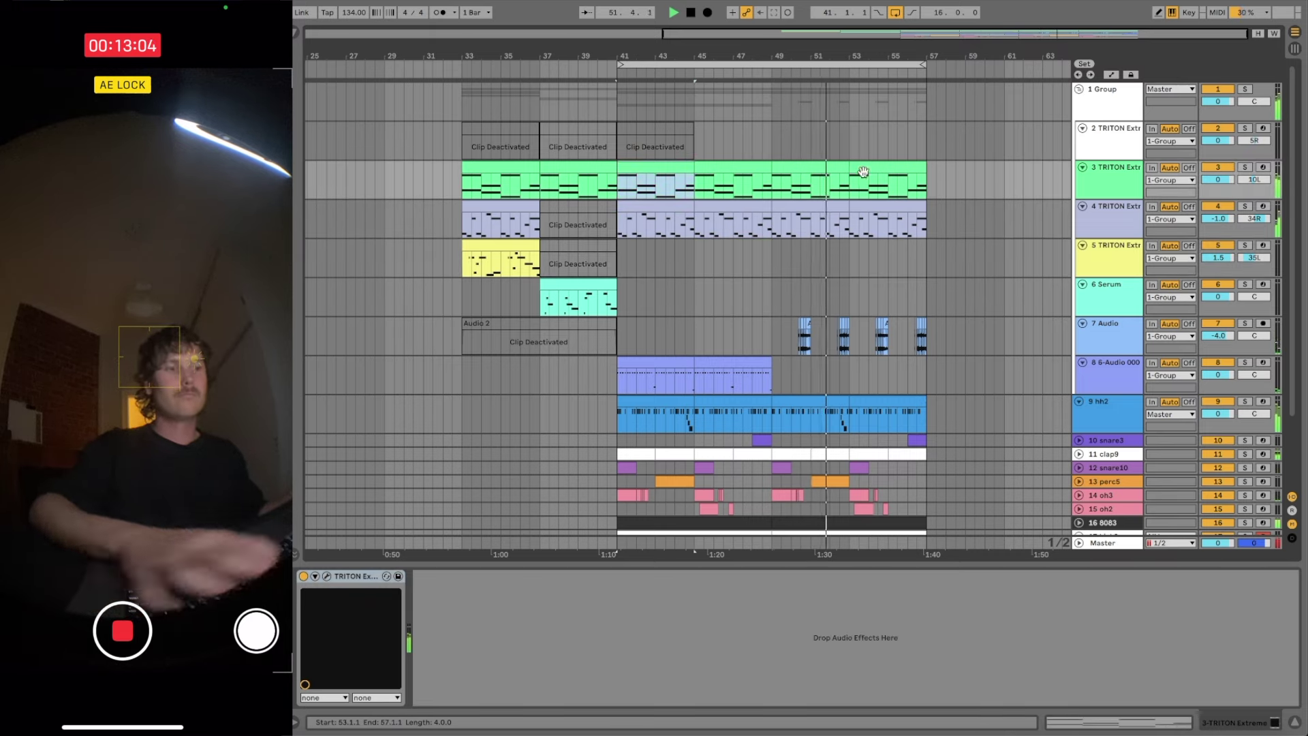
pyautogui.scroll(-3, 883, 196)
pyautogui.keyDown('shift'); pyautogui.click(912, 447); pyautogui.keyUp('shift')
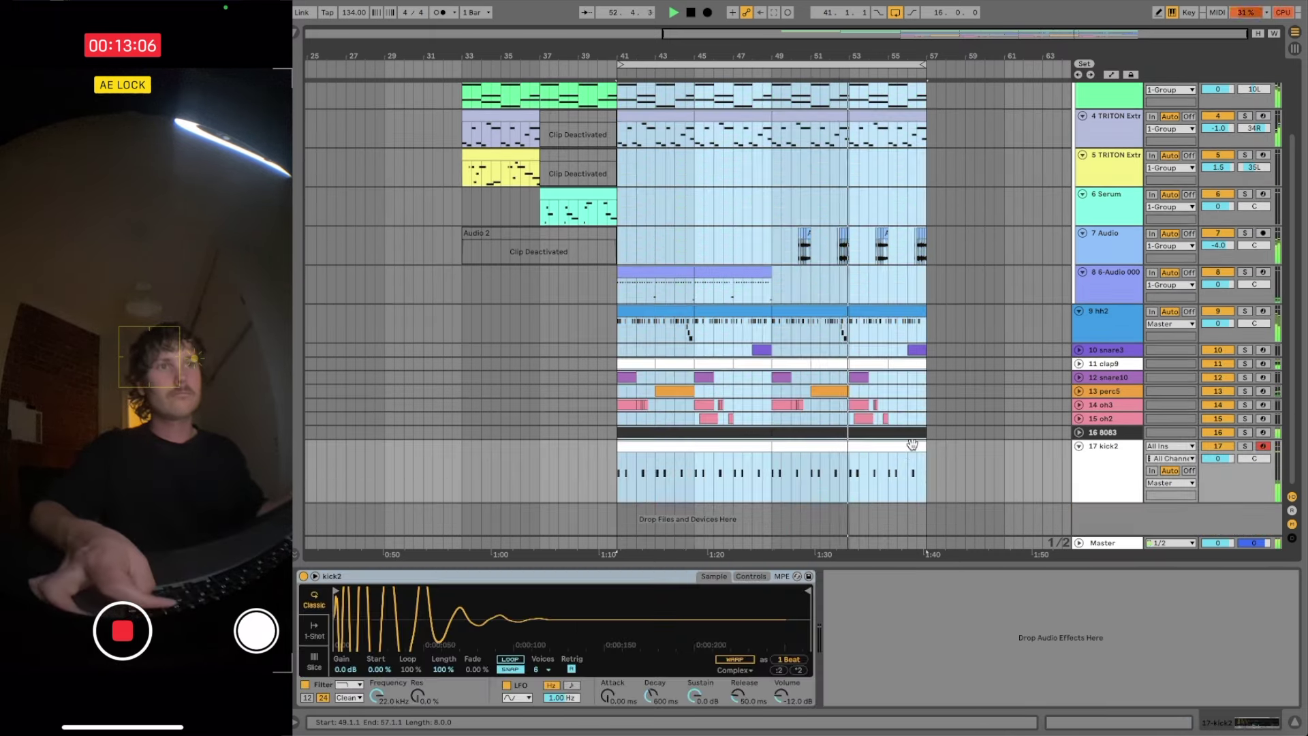
# - Deactivate bar 56 to 57 on the tracks from snare3 down to kick2 to create a drum and bass dropout
pyautogui.click(914, 498)
pyautogui.moveTo(918, 499); pyautogui.dragTo(931, 351)
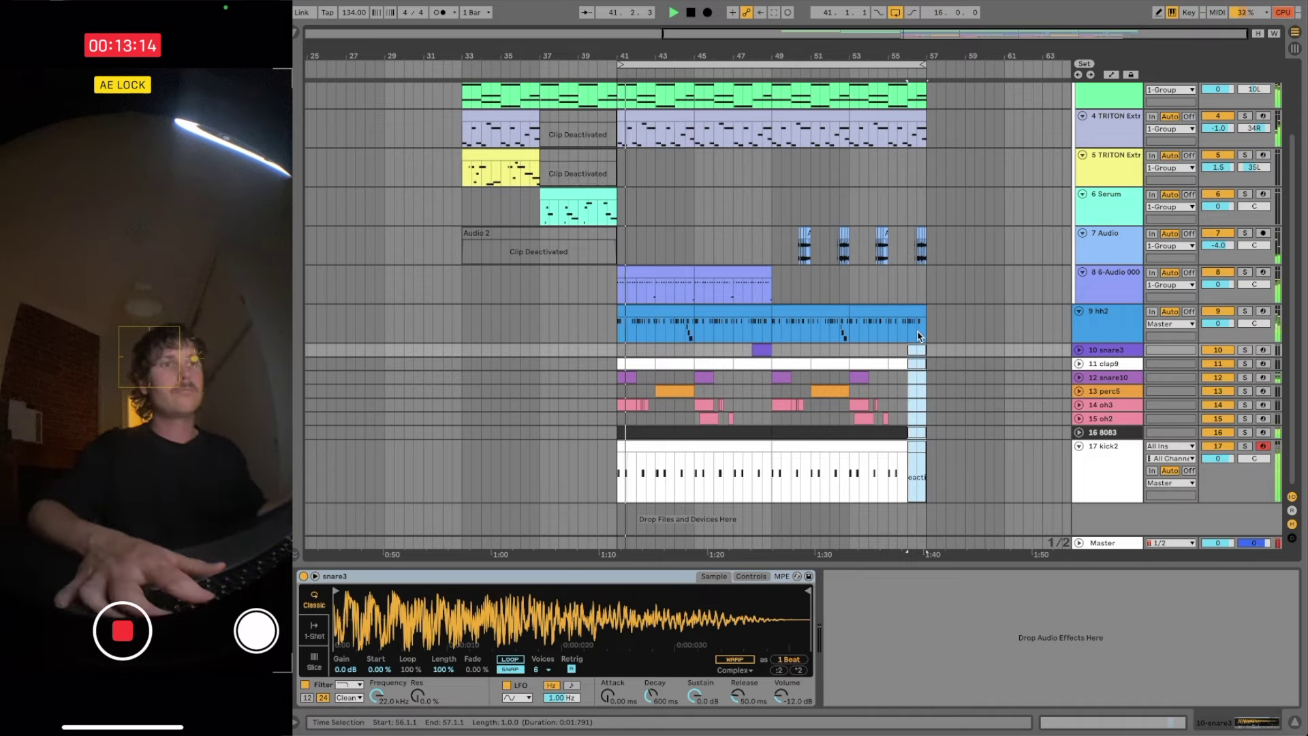
pyautogui.click(928, 333)
# - Duplicate all clips in bars 41–57 from the track 3 TRITON chords through kick2 to bar 57
pyautogui.scroll(2, 801, 193)
pyautogui.hscroll(-1, 801, 192)
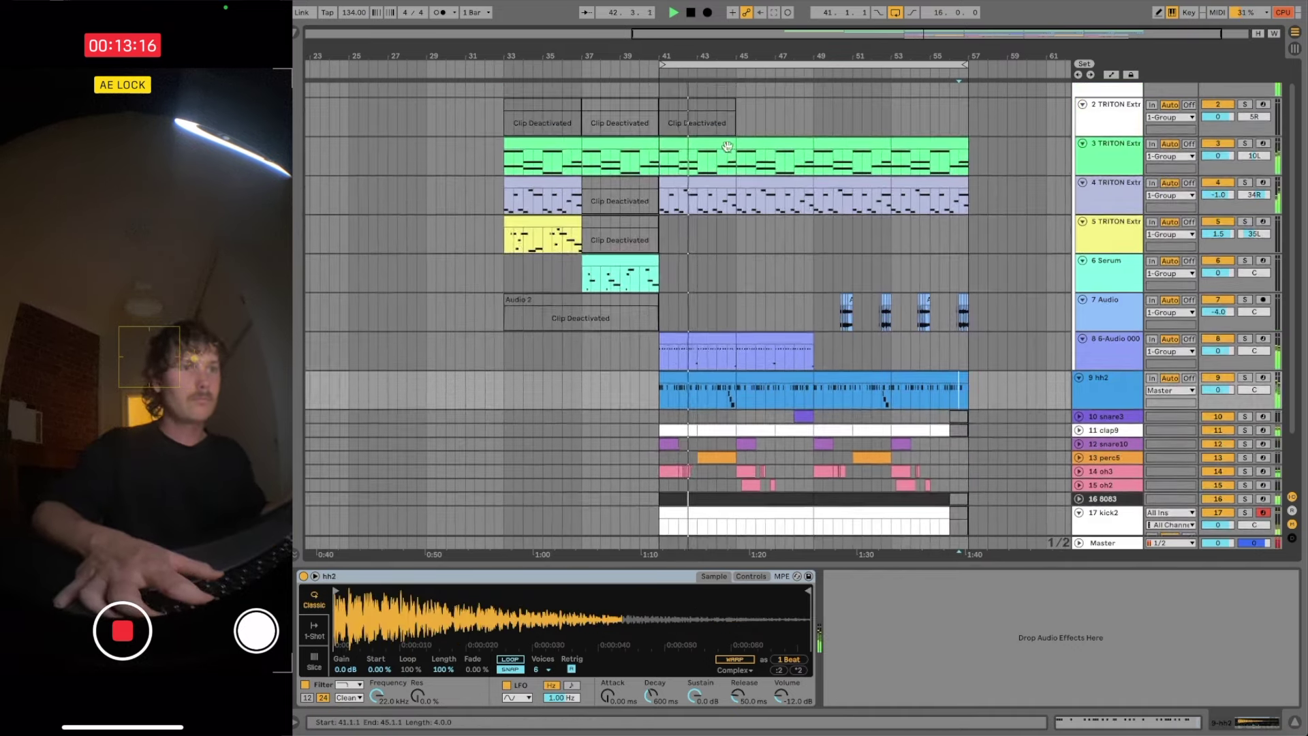
pyautogui.click(725, 145)
pyautogui.keyDown('shift'); pyautogui.click(908, 145); pyautogui.keyUp('shift')
pyautogui.scroll(-3, 977, 191)
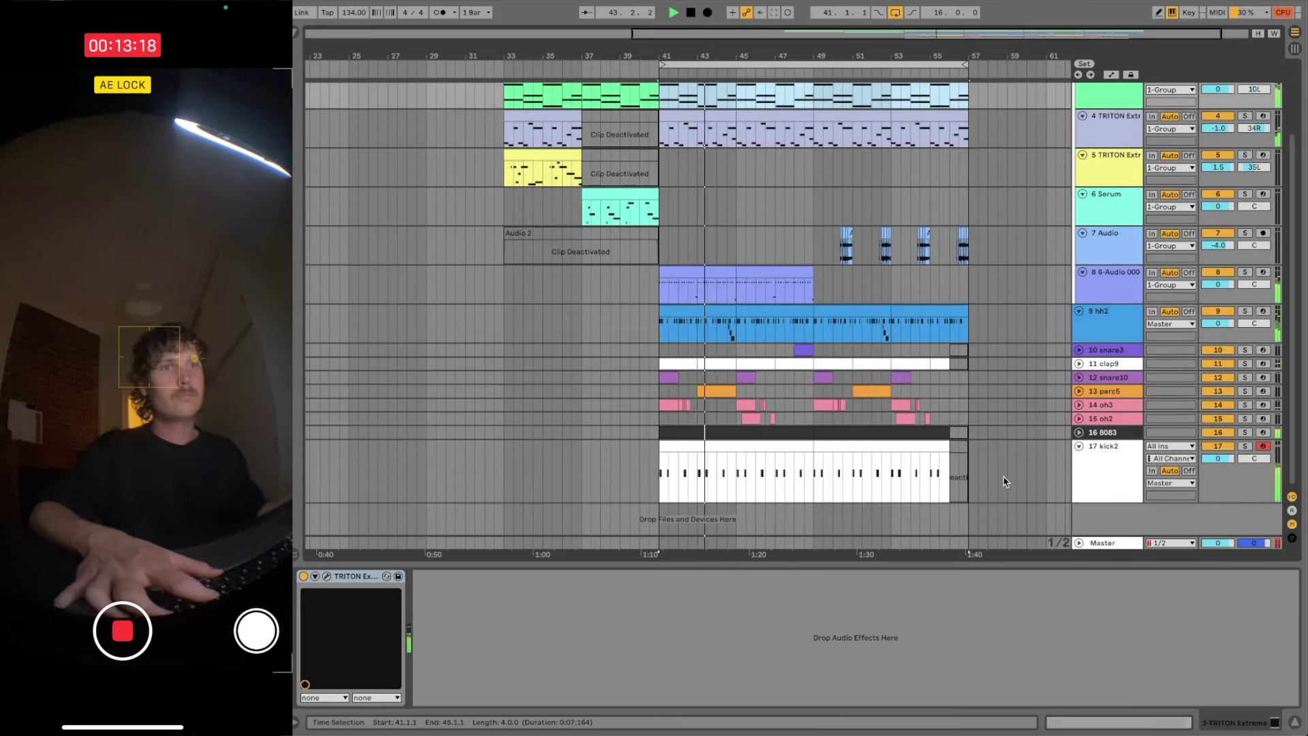
pyautogui.keyDown('shift'); pyautogui.click(972, 504); pyautogui.keyUp('shift')
pyautogui.hotkey('ctrl', 'd')
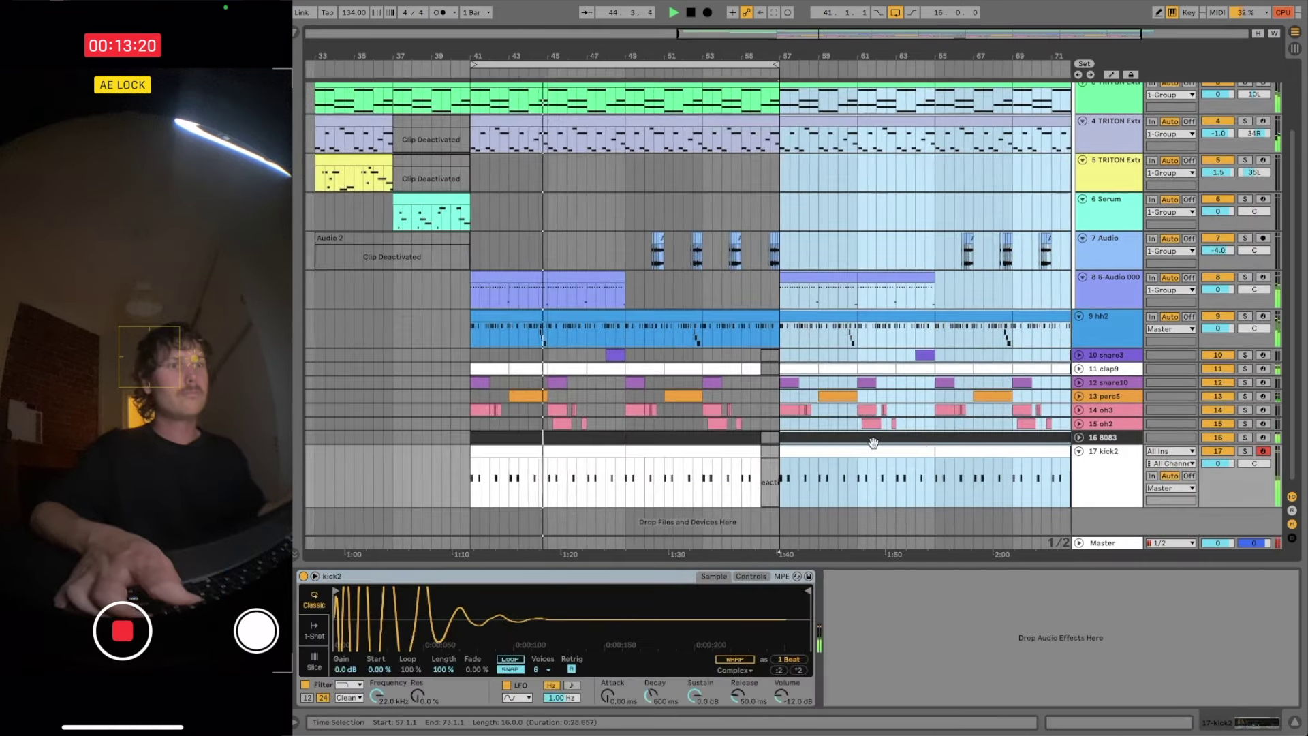
# - Deactivate the track 4 TRITON clip at bars 57–61
pyautogui.click(362, 223)
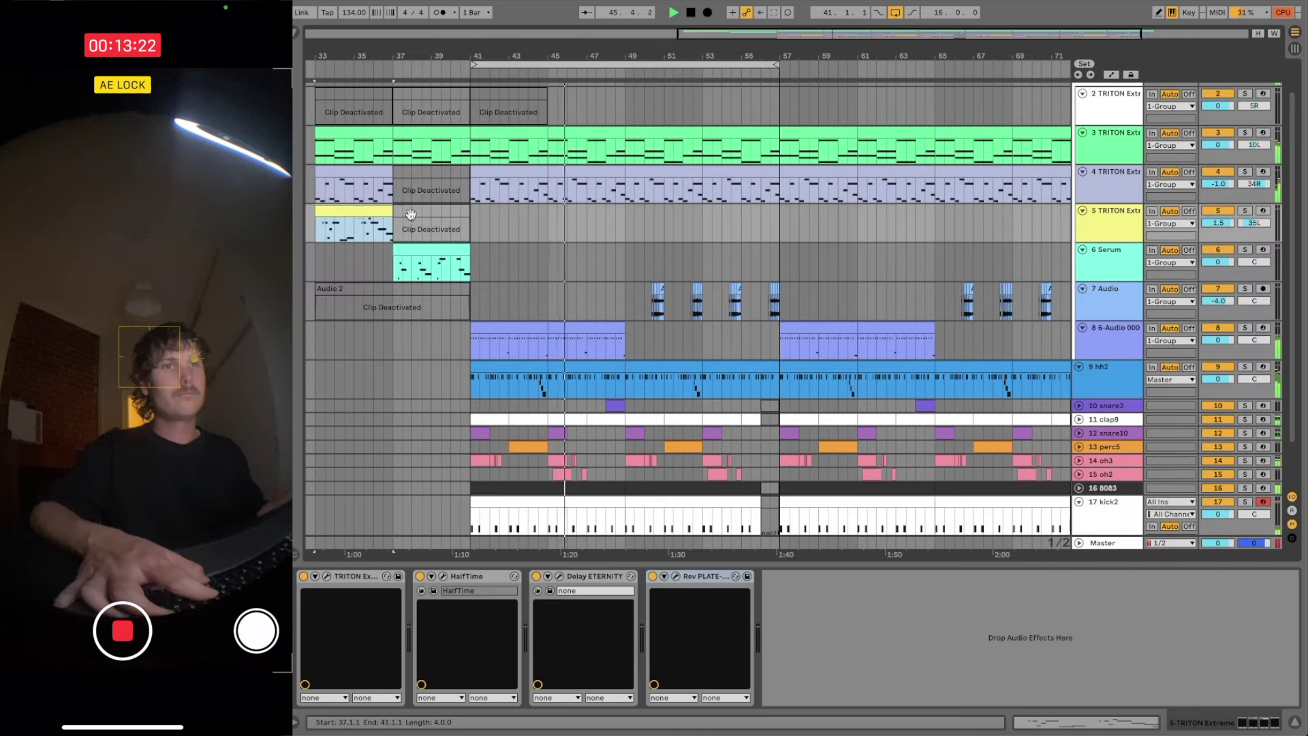
pyautogui.hscroll(-3, 475, 222)
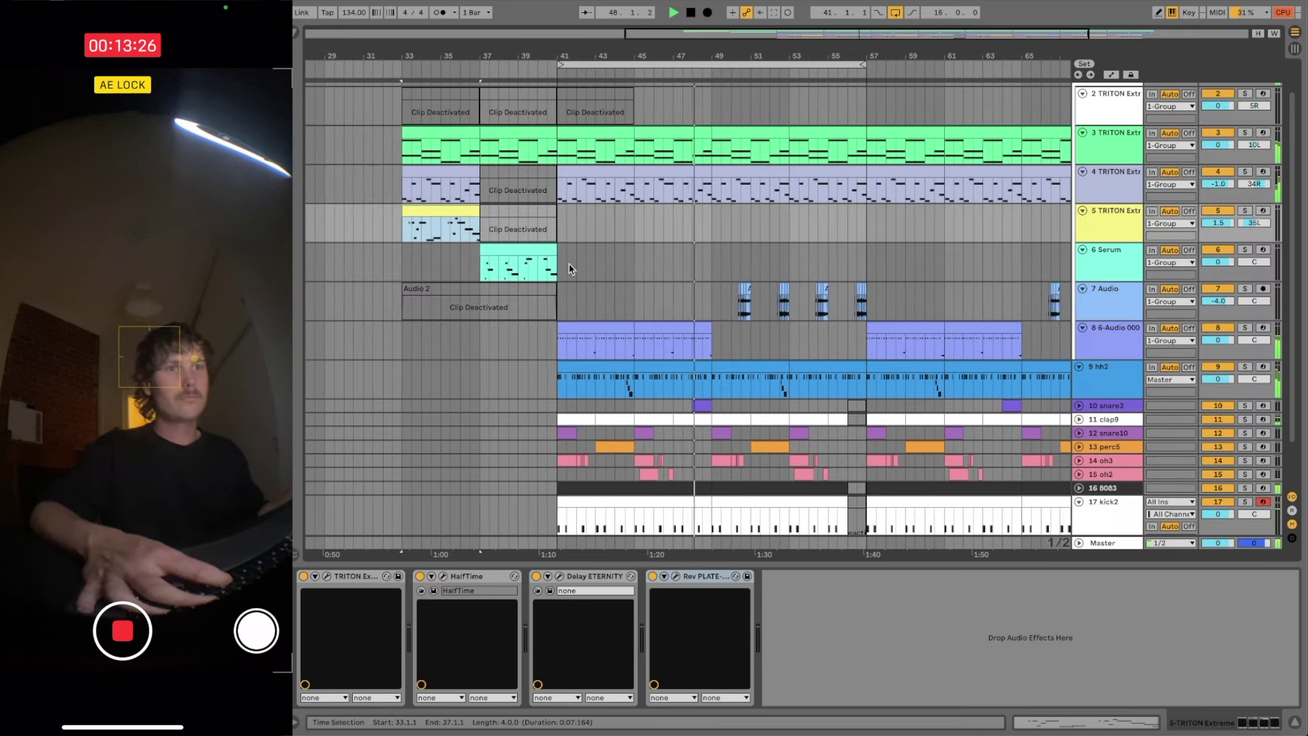
pyautogui.hscroll(-1, 977, 249)
pyautogui.hscroll(-1, 979, 249)
pyautogui.scroll(1, 978, 250)
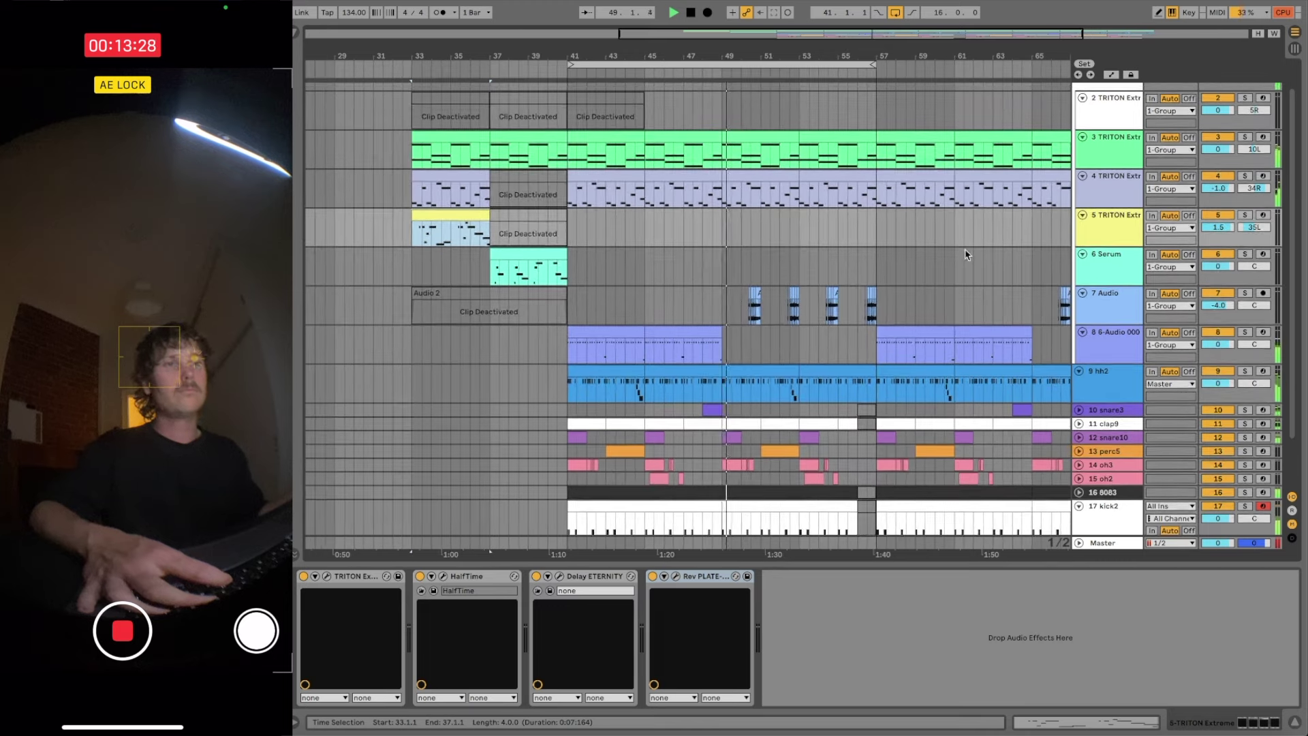
pyautogui.click(916, 174)
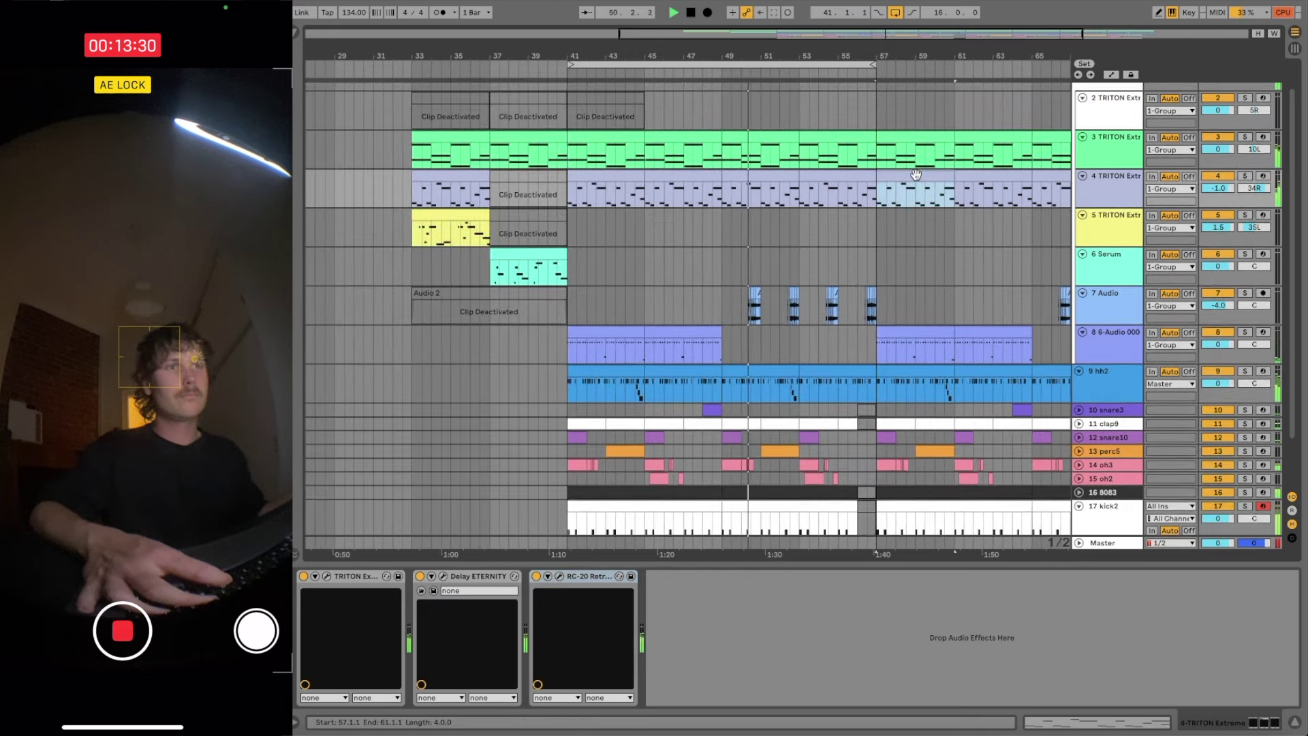
pyautogui.press('0')
pyautogui.hscroll(5, 949, 234)
pyautogui.hscroll(3, 952, 236)
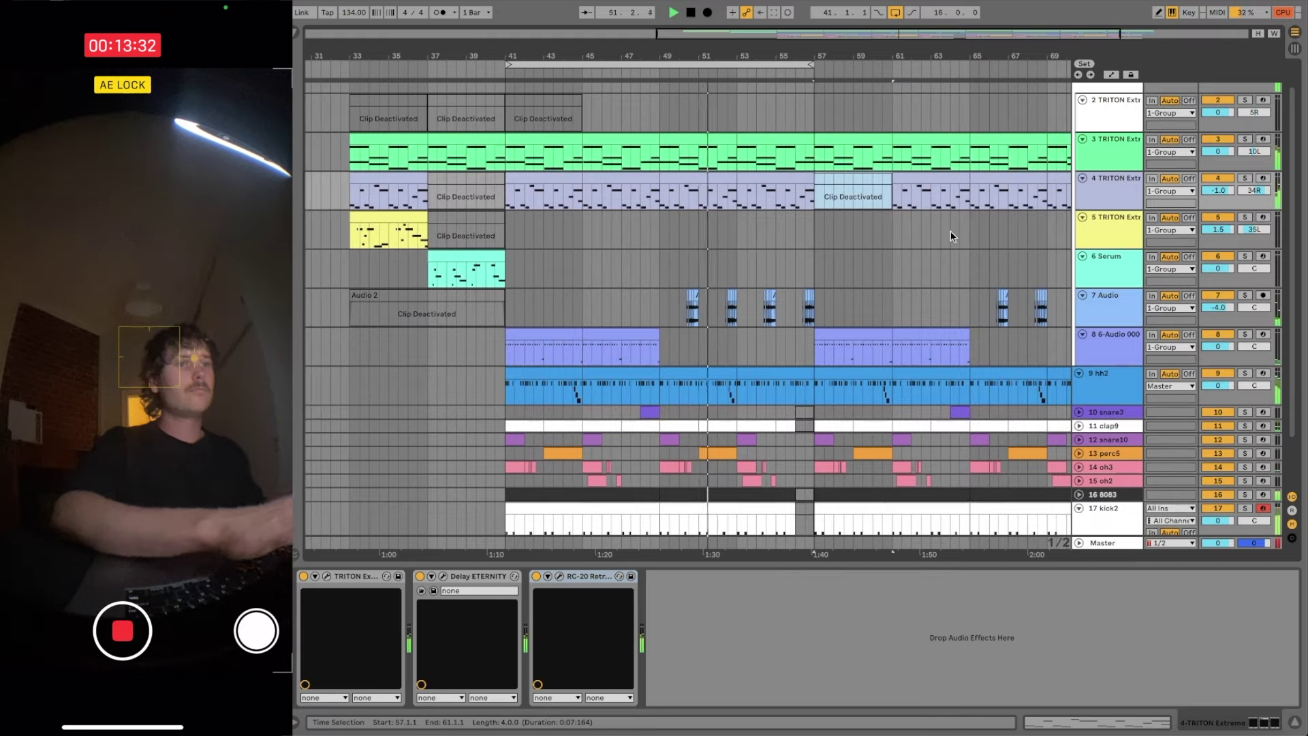
# - Set the playback loop to bars 57–65 using the two track 4 TRITON clips there
pyautogui.click(884, 177)
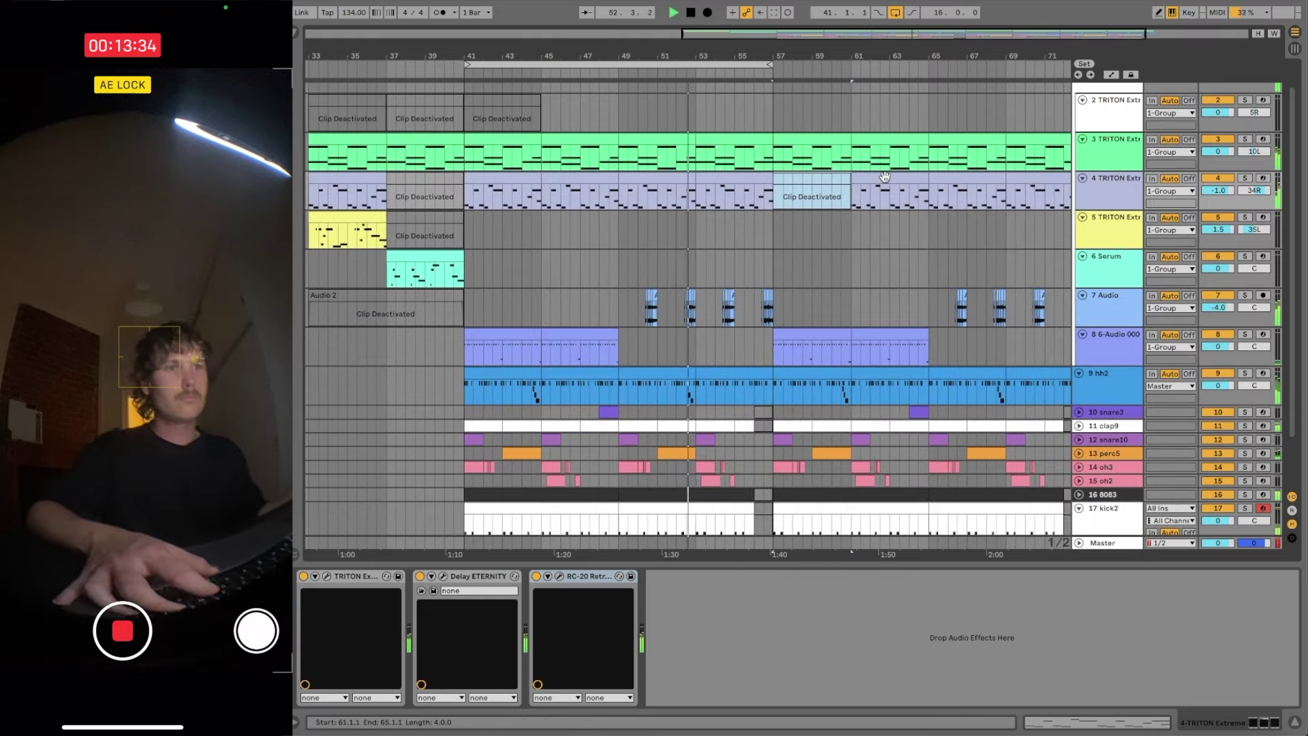
pyautogui.scroll(1, 883, 184)
pyautogui.hscroll(-1, 883, 184)
pyautogui.hscroll(-1, 883, 199)
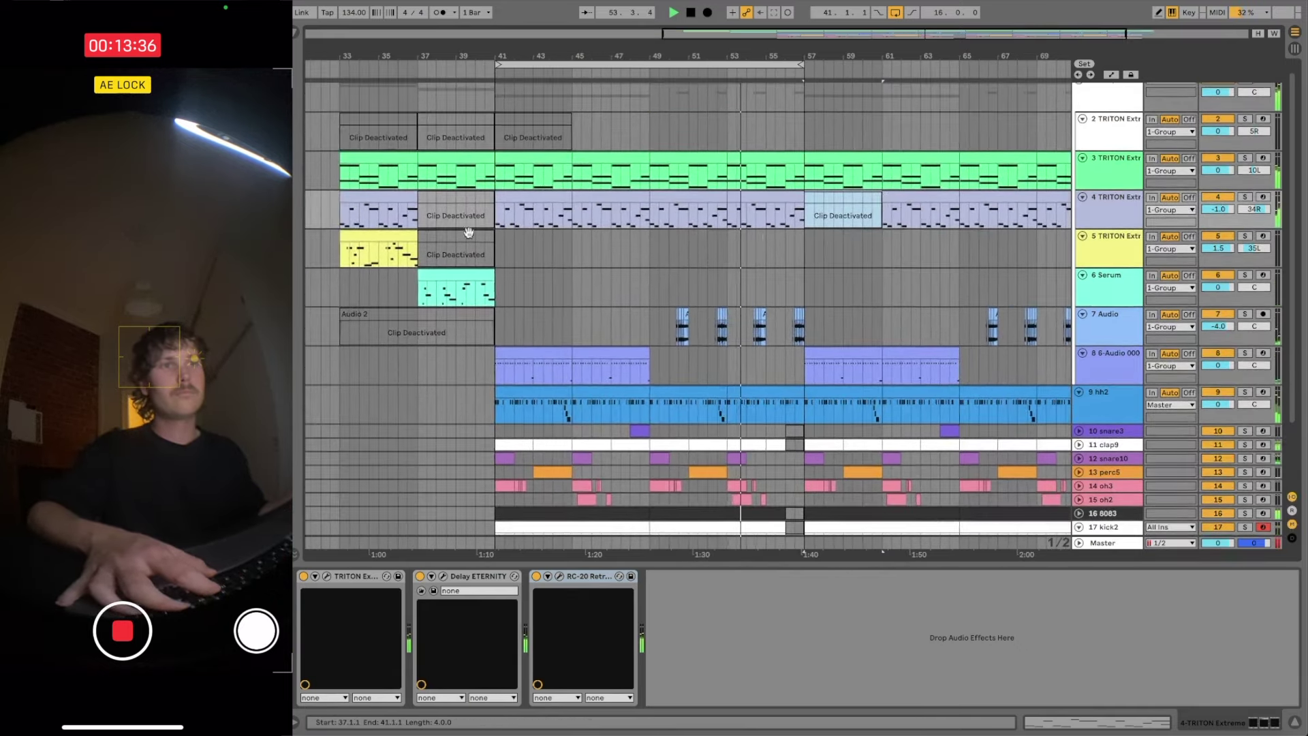
pyautogui.click(380, 236)
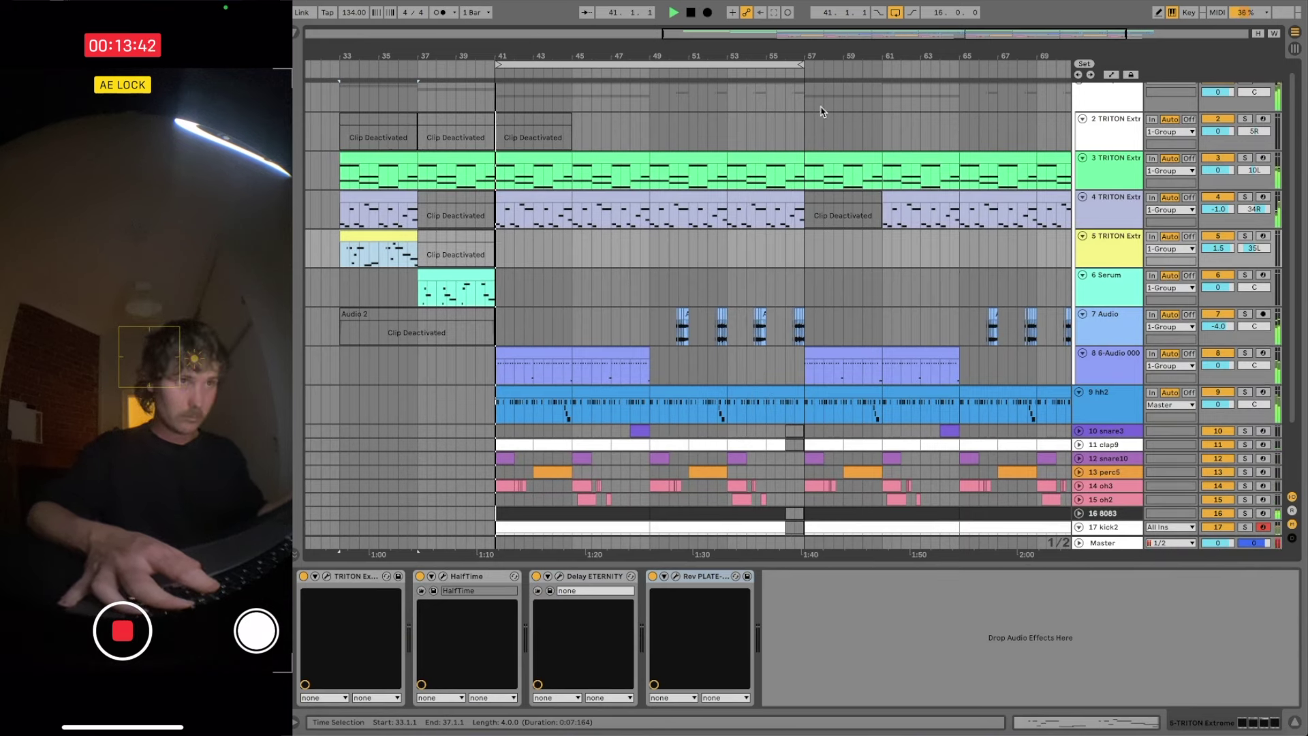
pyautogui.click(886, 194)
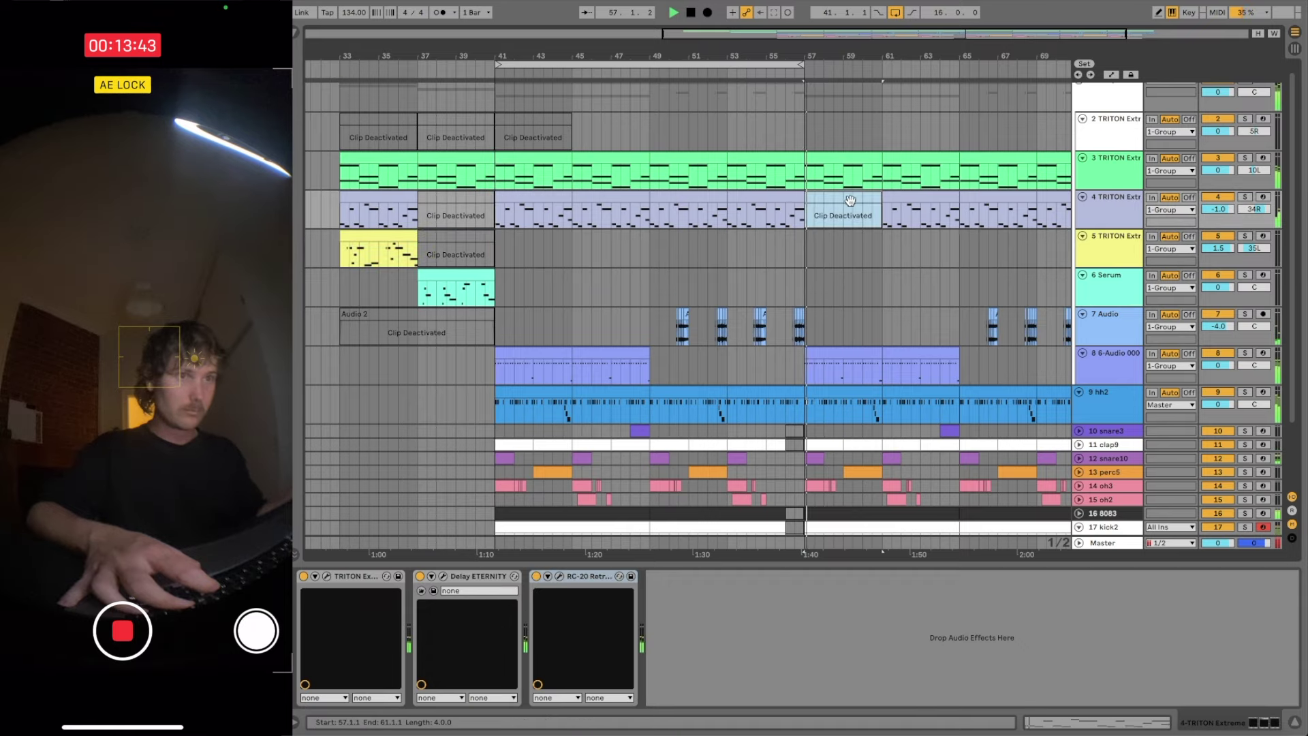
pyautogui.keyDown('shift'); pyautogui.click(901, 195); pyautogui.keyUp('shift')
pyautogui.press('super+l')
pyautogui.scroll(-3, 909, 195)
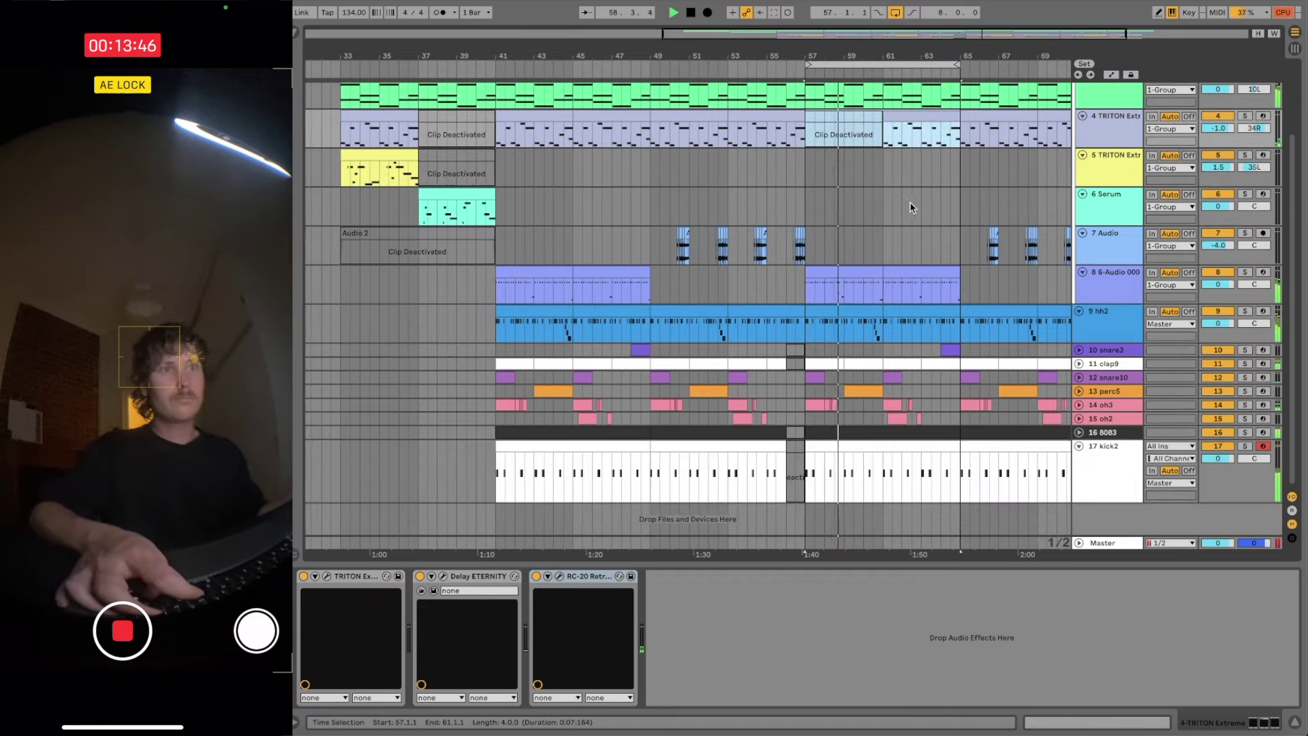
# - Deactivate the next track 4 TRITON clip at bars 61–65
pyautogui.click(864, 272)
pyautogui.hscroll(1, 864, 271)
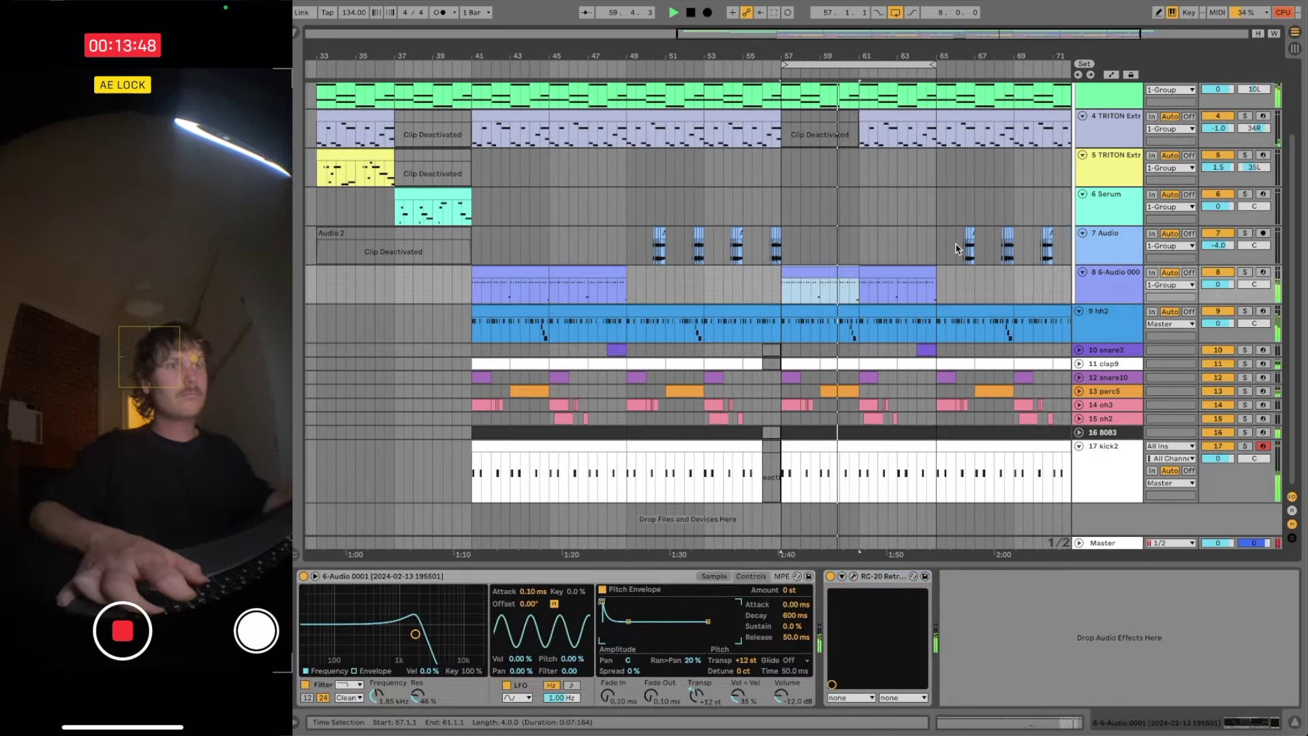
pyautogui.scroll(1, 912, 150)
pyautogui.hscroll(1, 912, 150)
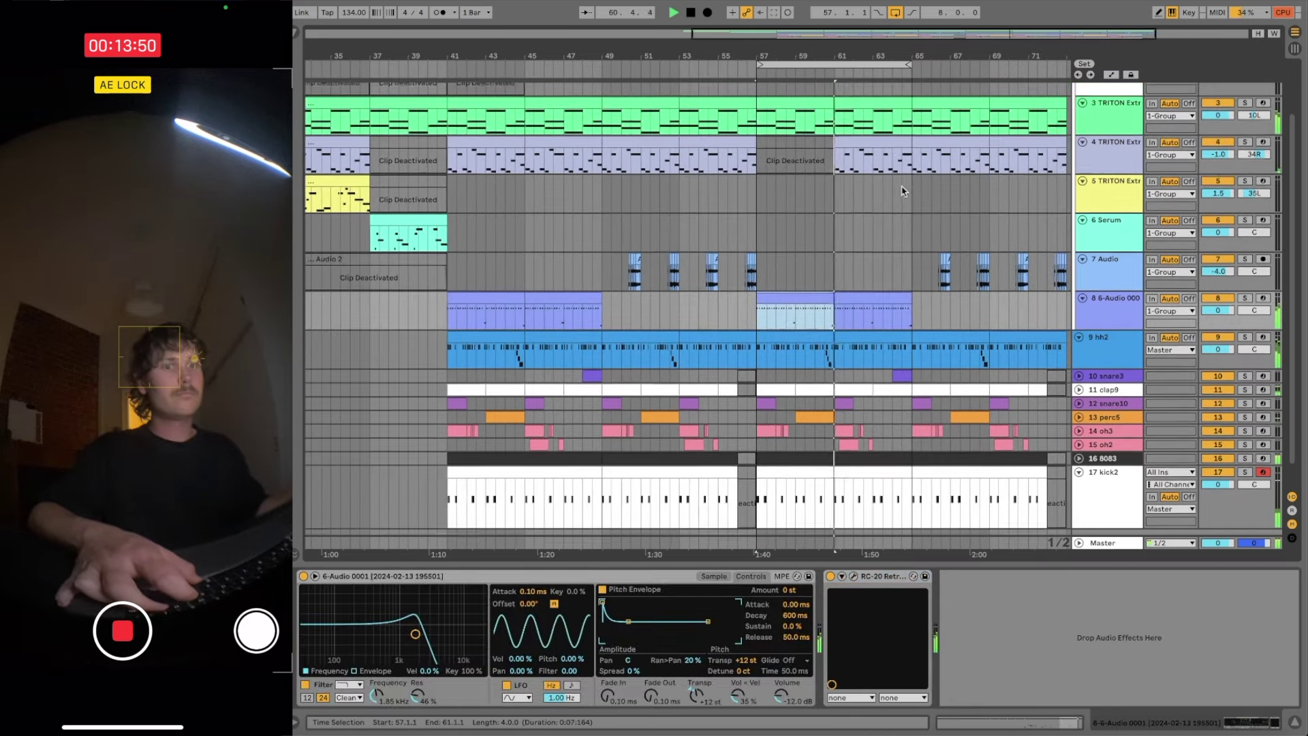
pyautogui.click(873, 138)
pyautogui.press('0')
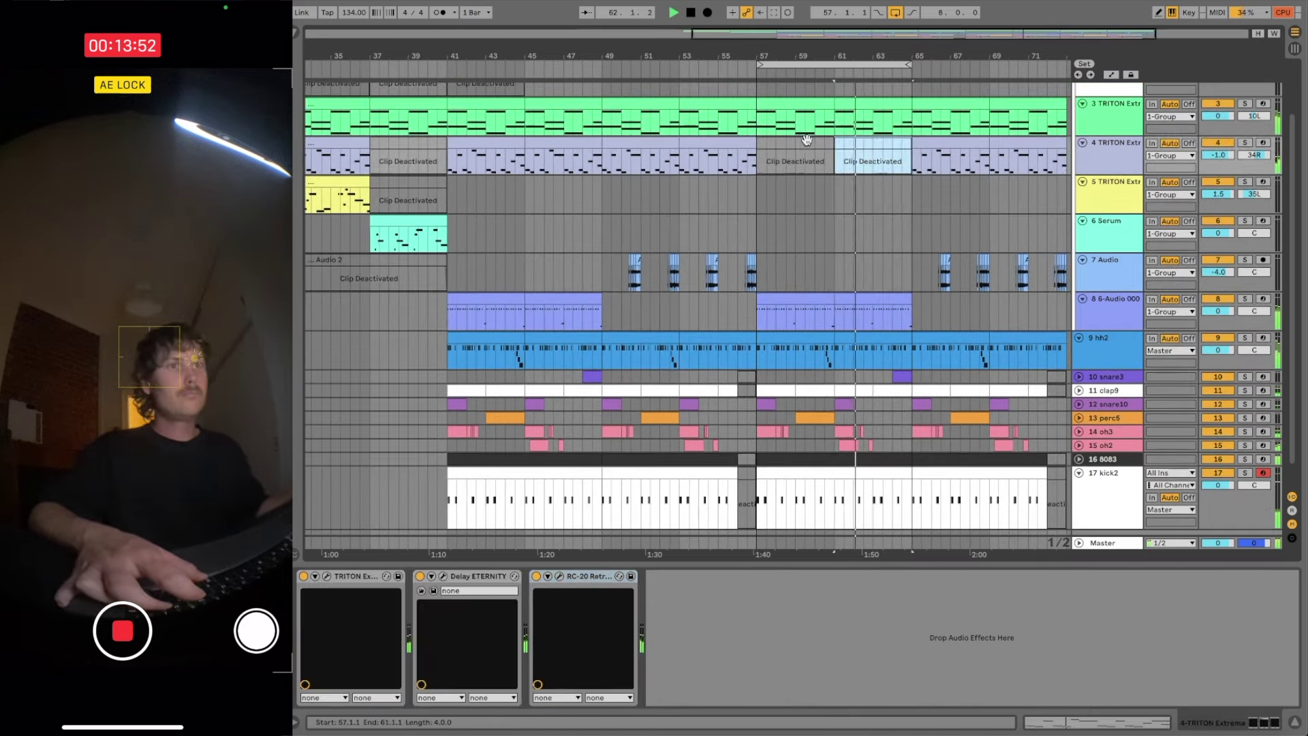
# - Select bars 41–73 on all tracks from the track 2 TRITON through kick2 and set the playback loop to that range
pyautogui.click(806, 139)
pyautogui.keyDown('shift'); pyautogui.click(851, 140); pyautogui.keyUp('shift')
pyautogui.moveTo(867, 56); pyautogui.dragTo(855, 27)
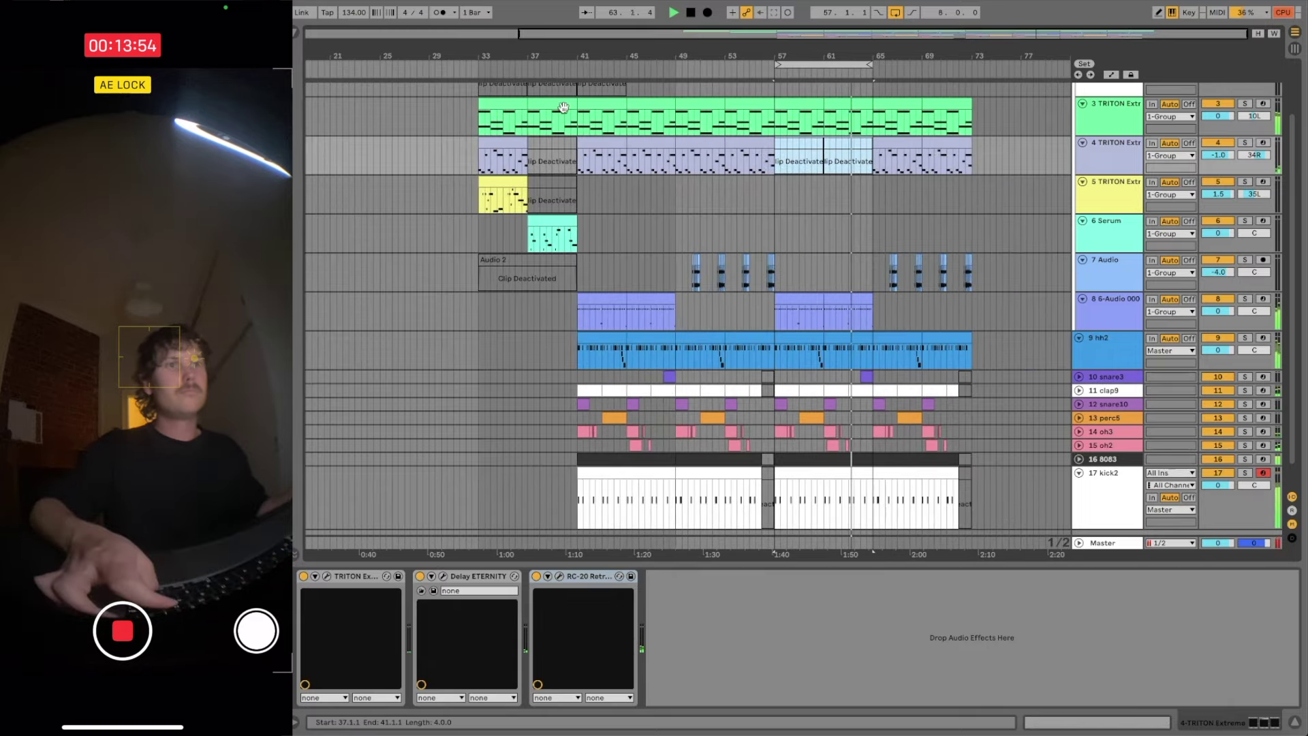
pyautogui.click(603, 104)
pyautogui.keyDown('shift'); pyautogui.click(939, 103); pyautogui.keyUp('shift')
pyautogui.scroll(-1, 986, 271)
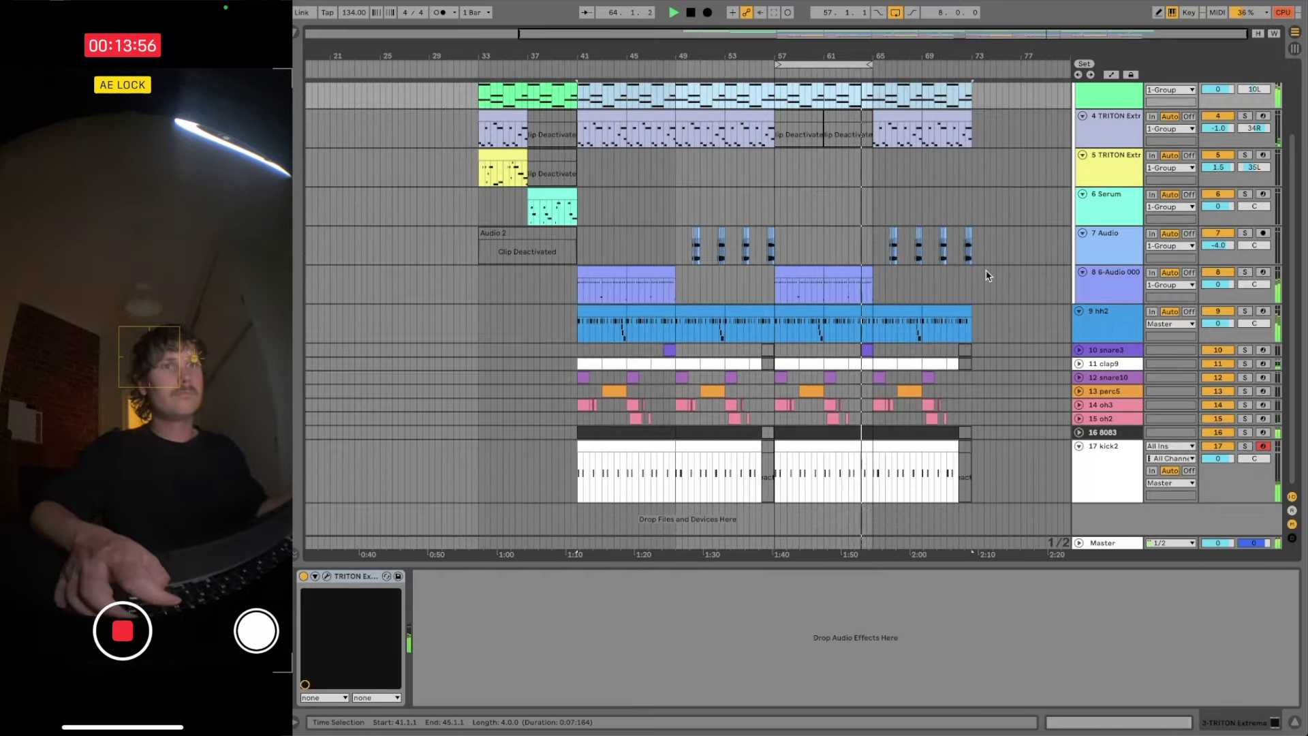
pyautogui.keyDown('shift'); pyautogui.click(975, 481); pyautogui.keyUp('shift')
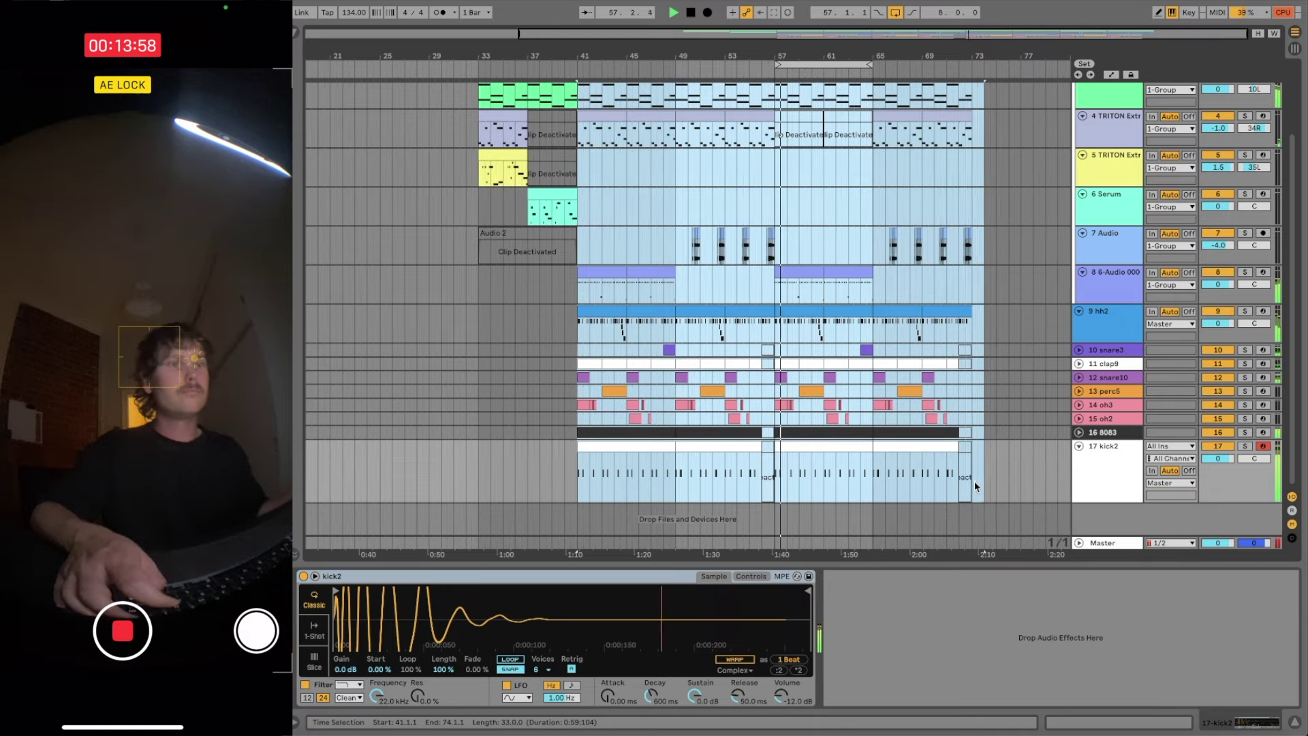
pyautogui.hotkey('shift', 'Left')
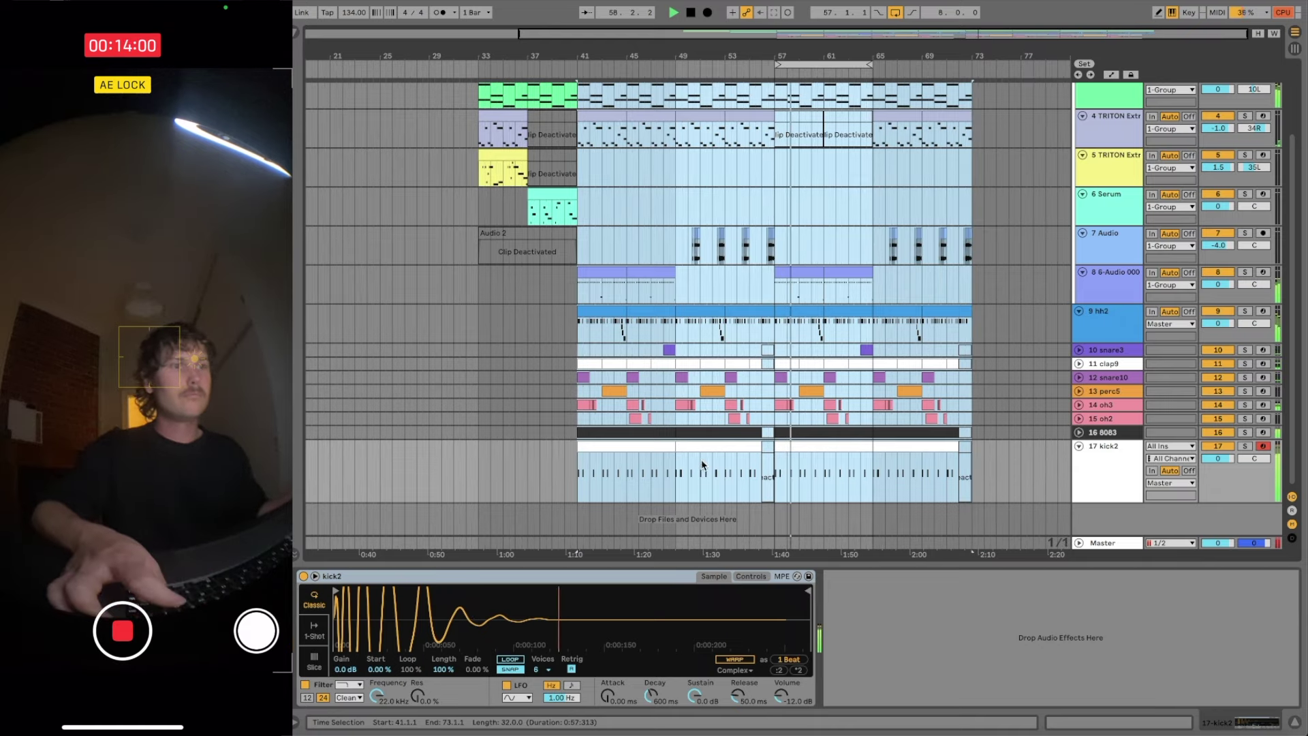
pyautogui.click(616, 446)
pyautogui.keyDown('shift'); pyautogui.click(969, 447); pyautogui.keyUp('shift')
pyautogui.scroll(3, 972, 455)
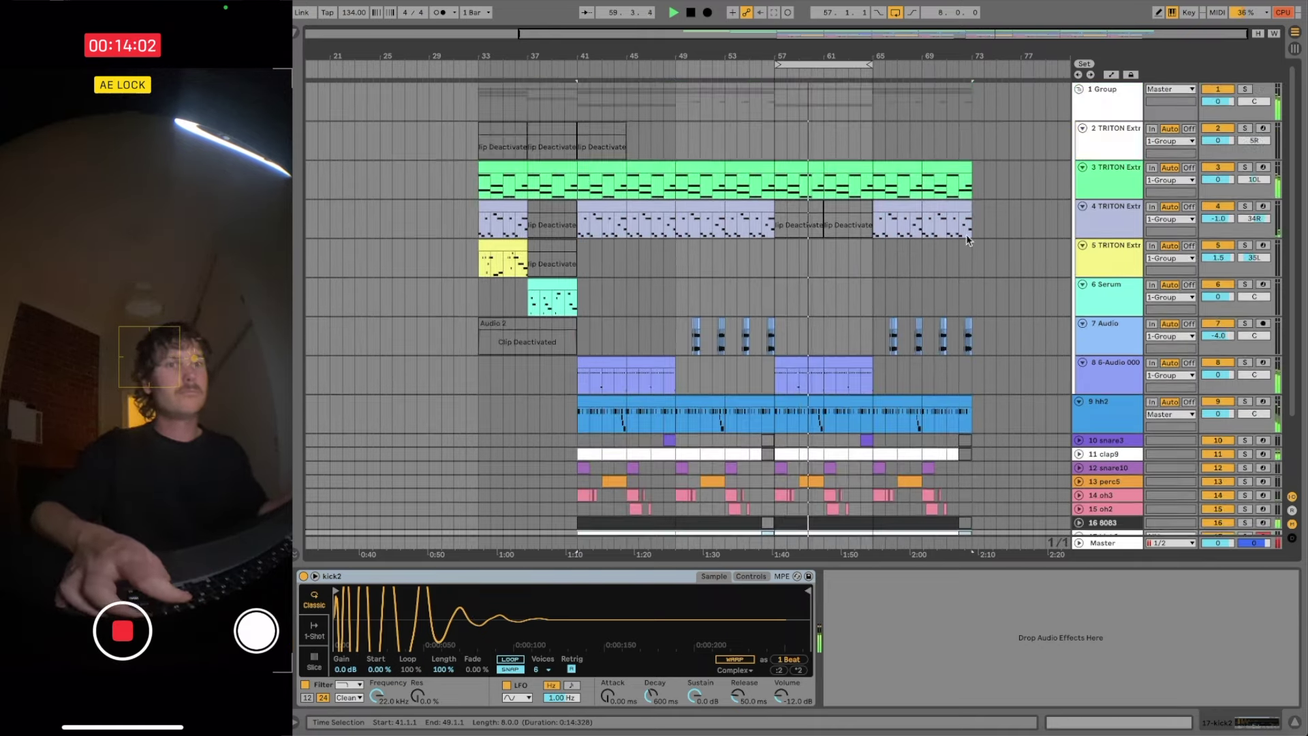
pyautogui.keyDown('shift'); pyautogui.click(962, 143); pyautogui.keyUp('shift')
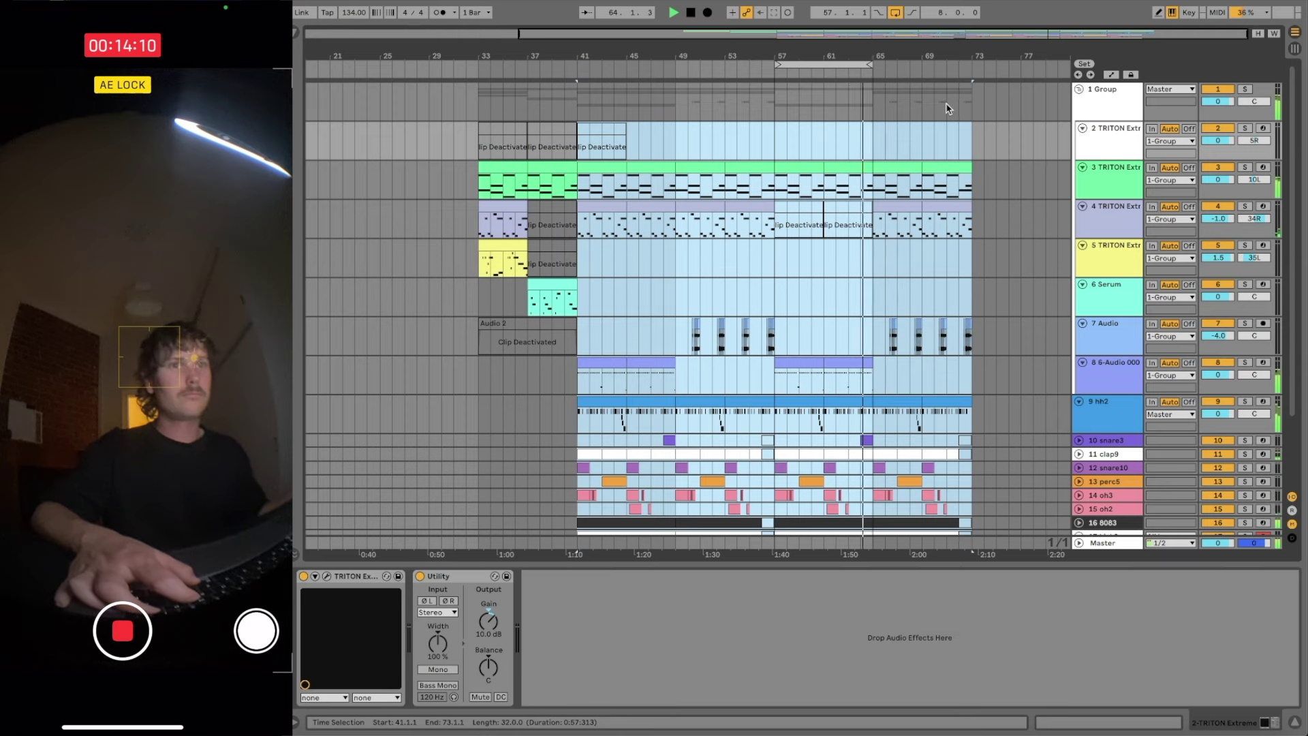
pyautogui.hotkey('ctrl', 'l')
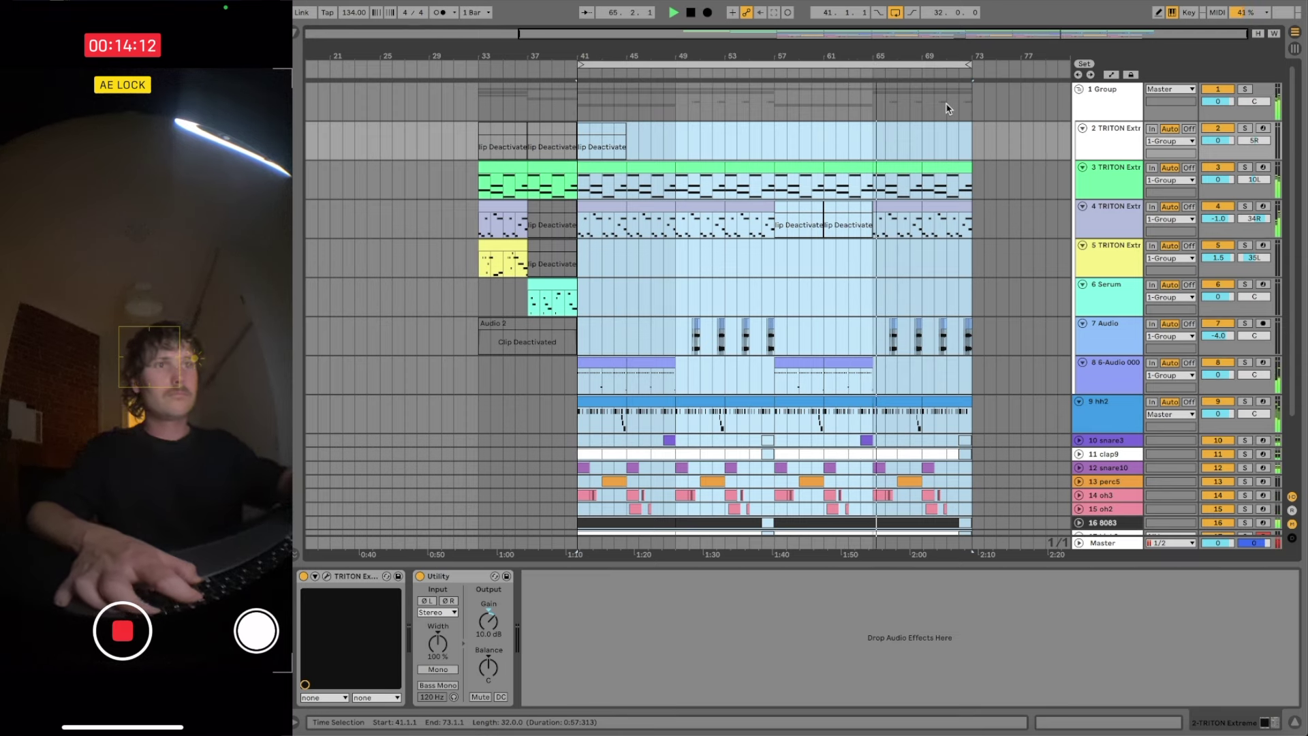
# - Select the track 5 TRITON and arm it for playing in a new melody
pyautogui.click(895, 204)
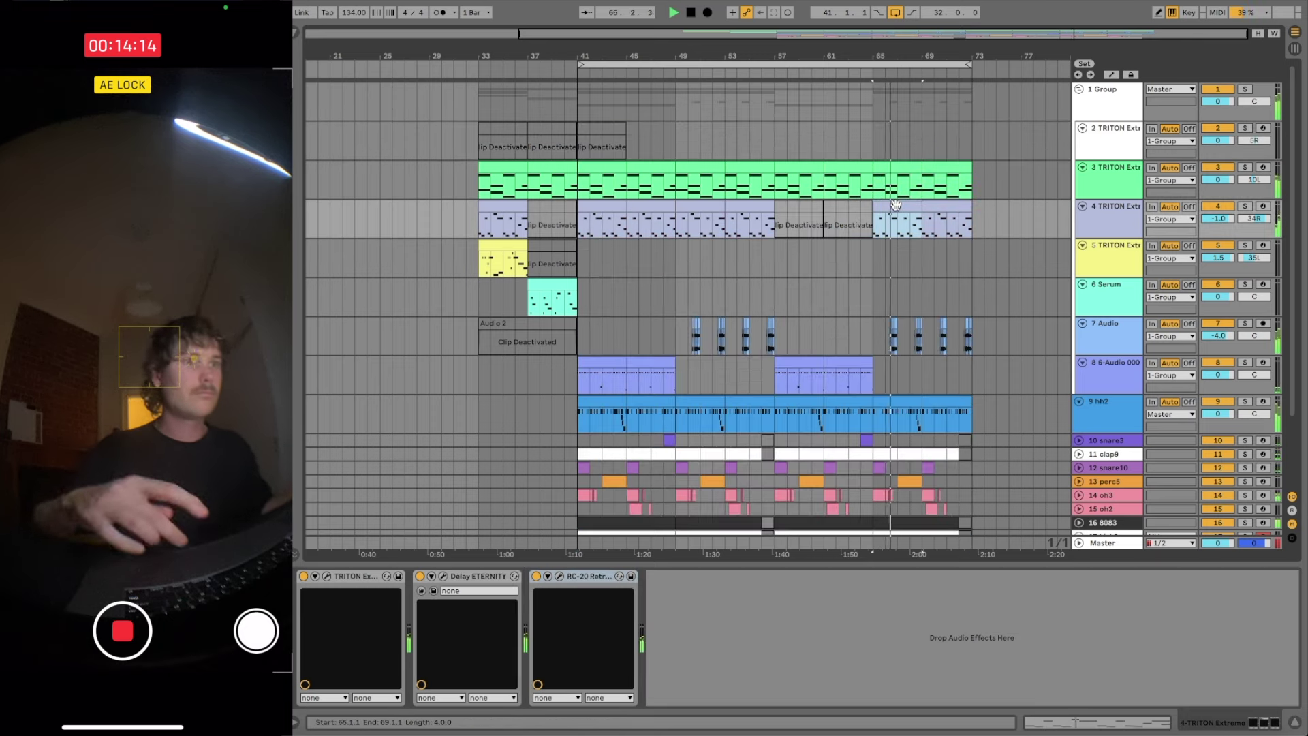
pyautogui.keyDown('shift'); pyautogui.click(934, 206); pyautogui.keyUp('shift')
pyautogui.click(1098, 216)
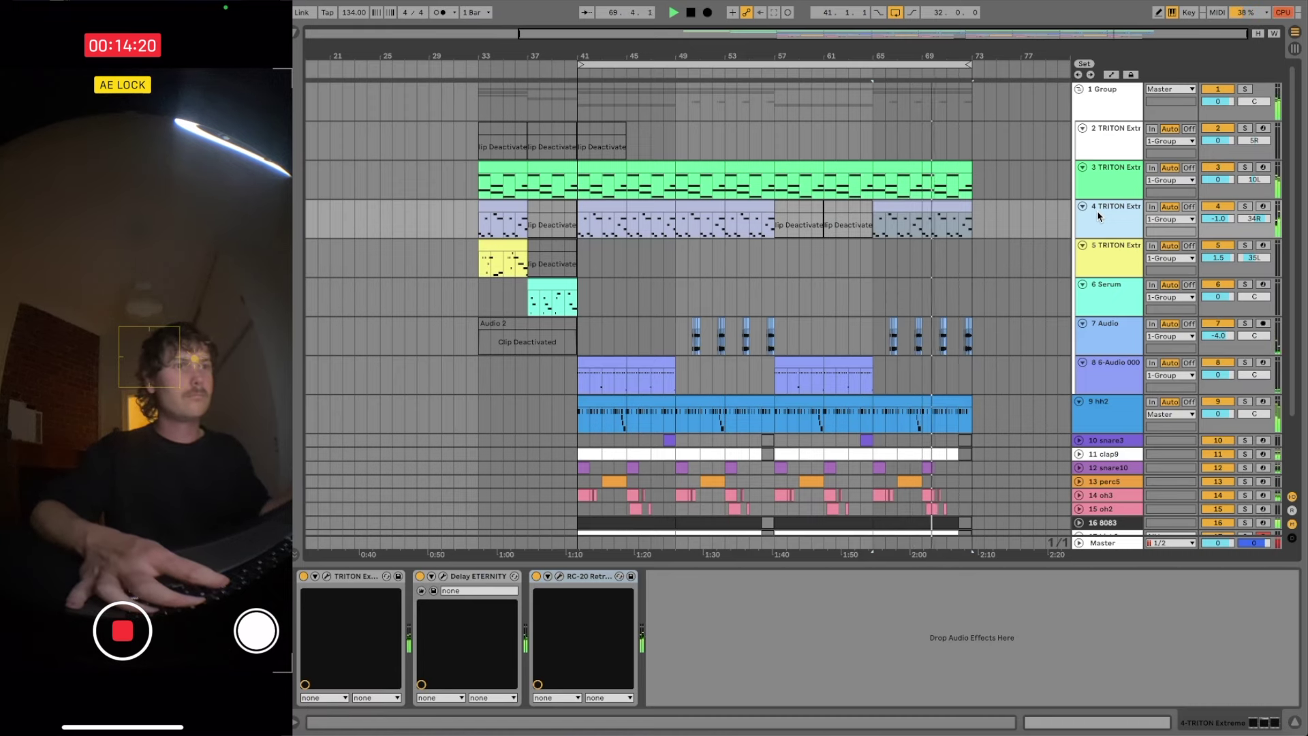
pyautogui.click(1102, 253)
pyautogui.click(1265, 246)
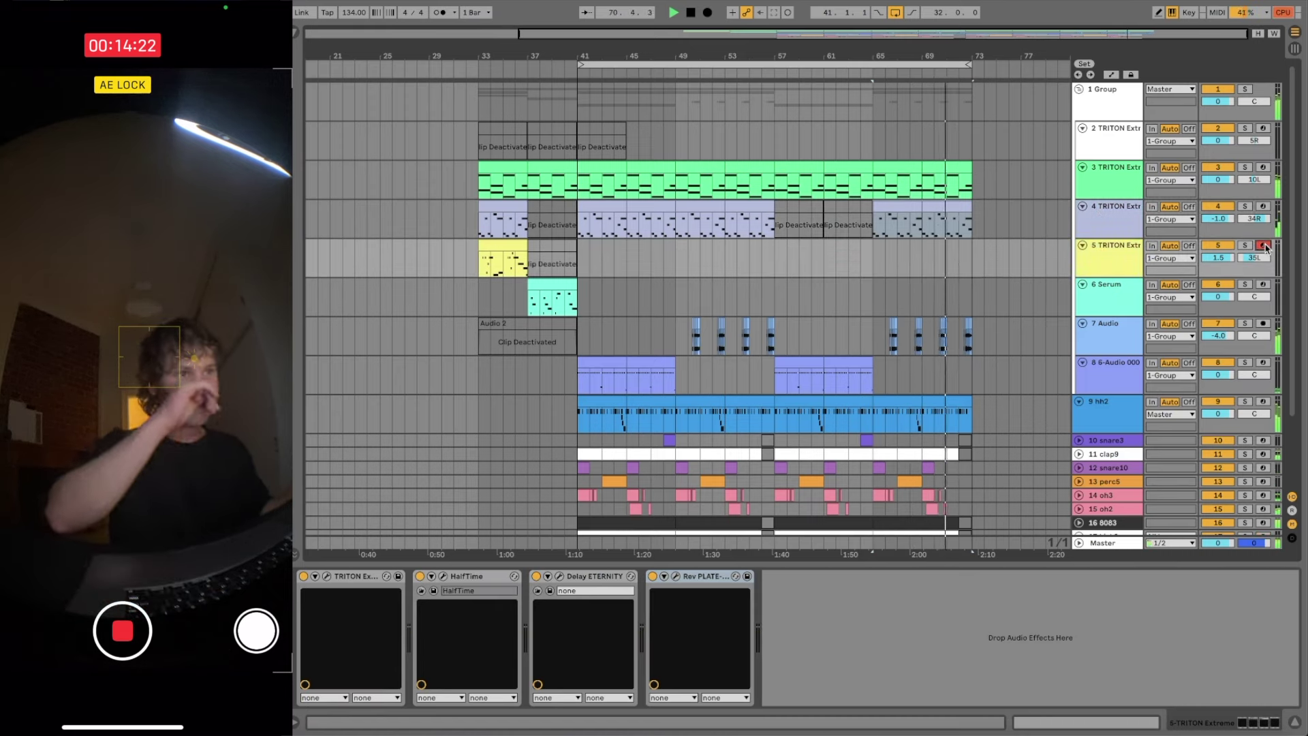
pyautogui.click(938, 232)
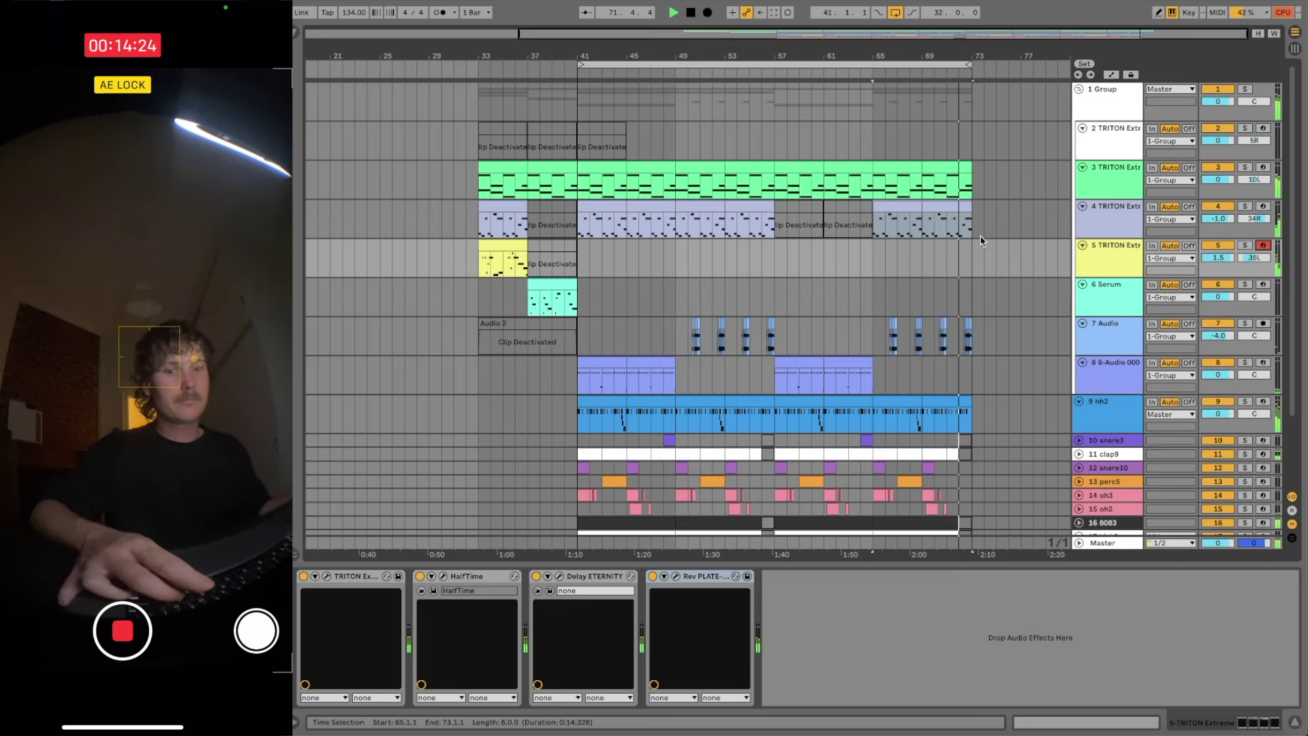
# - Play a melody on the track 5 TRITON in the C3 to D4 octave and capture it as a clip at bars 49–53
pyautogui.press('x')
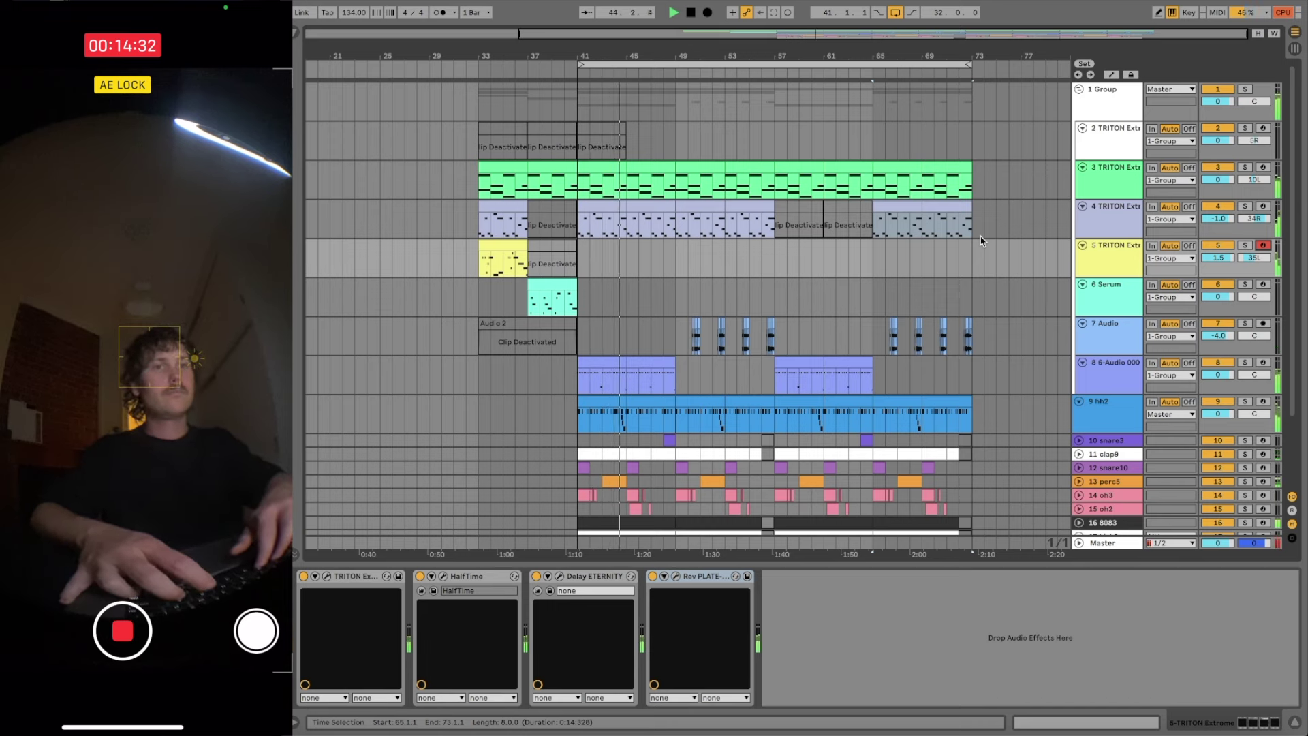
pyautogui.press('z')
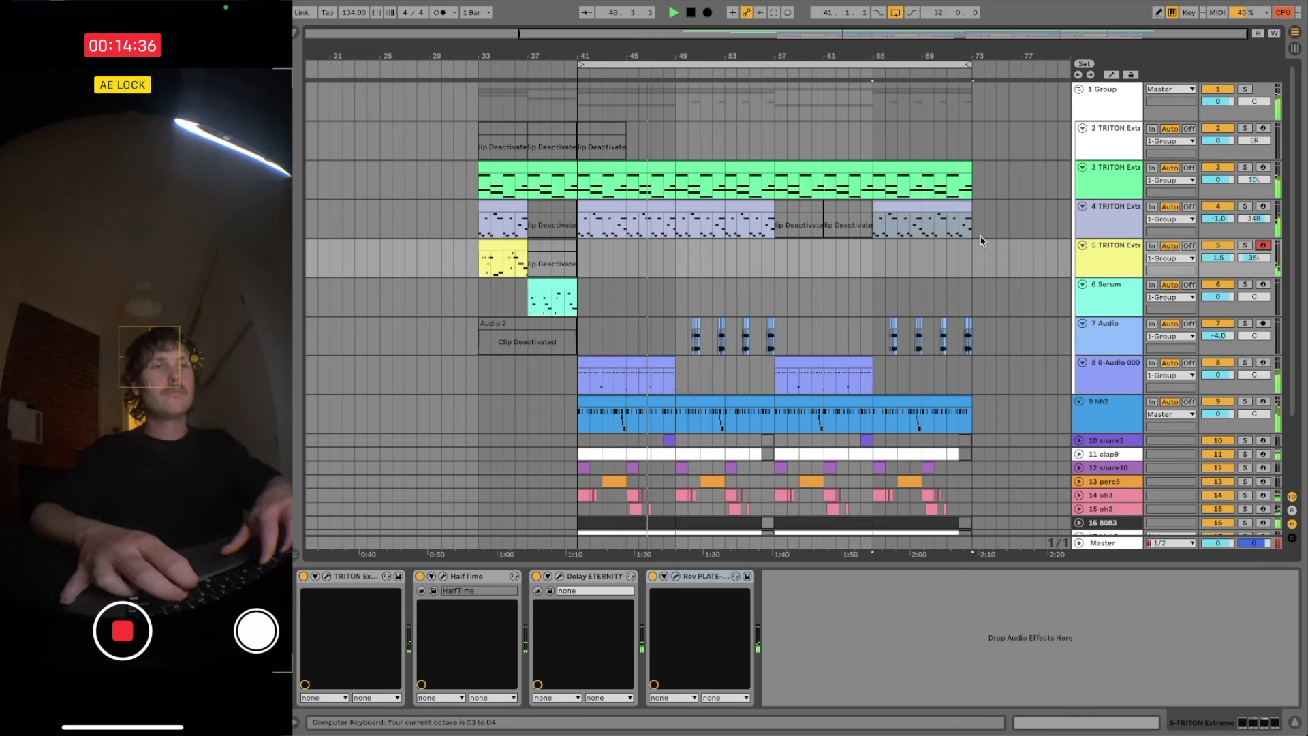
pyautogui.press('x')
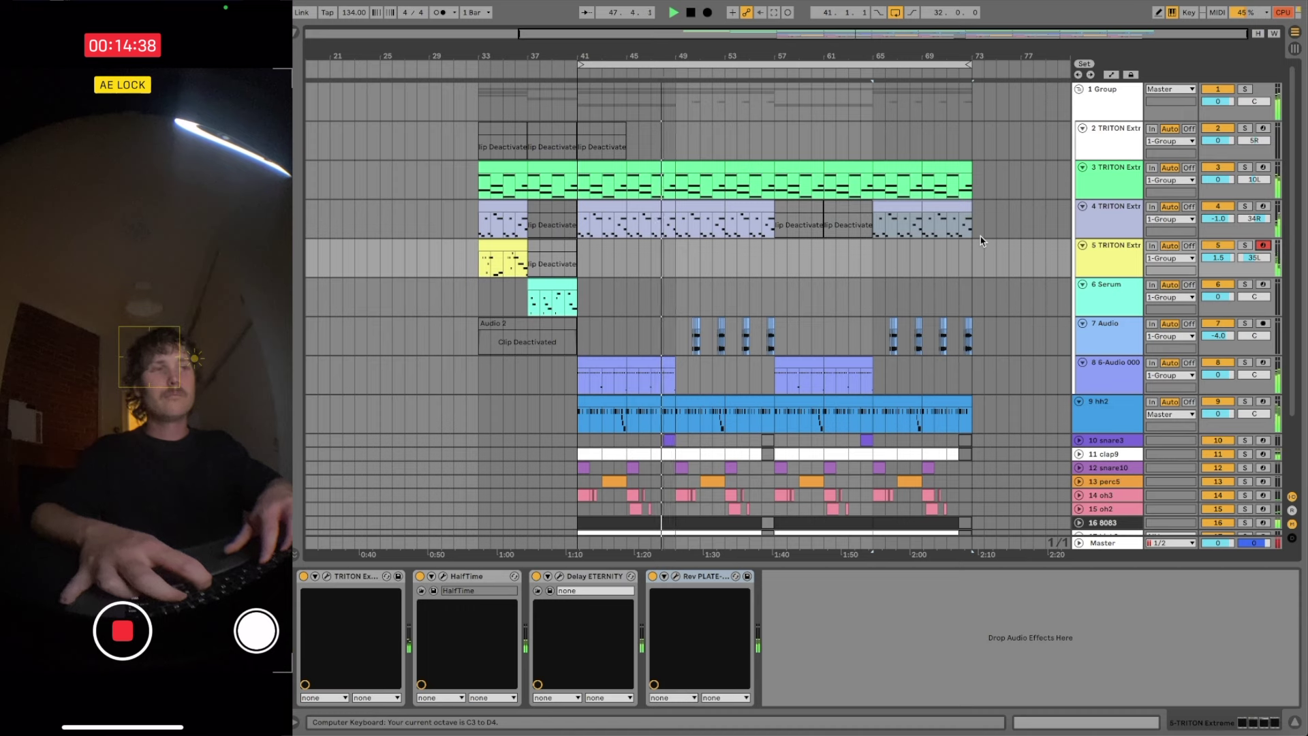
pyautogui.press('x')
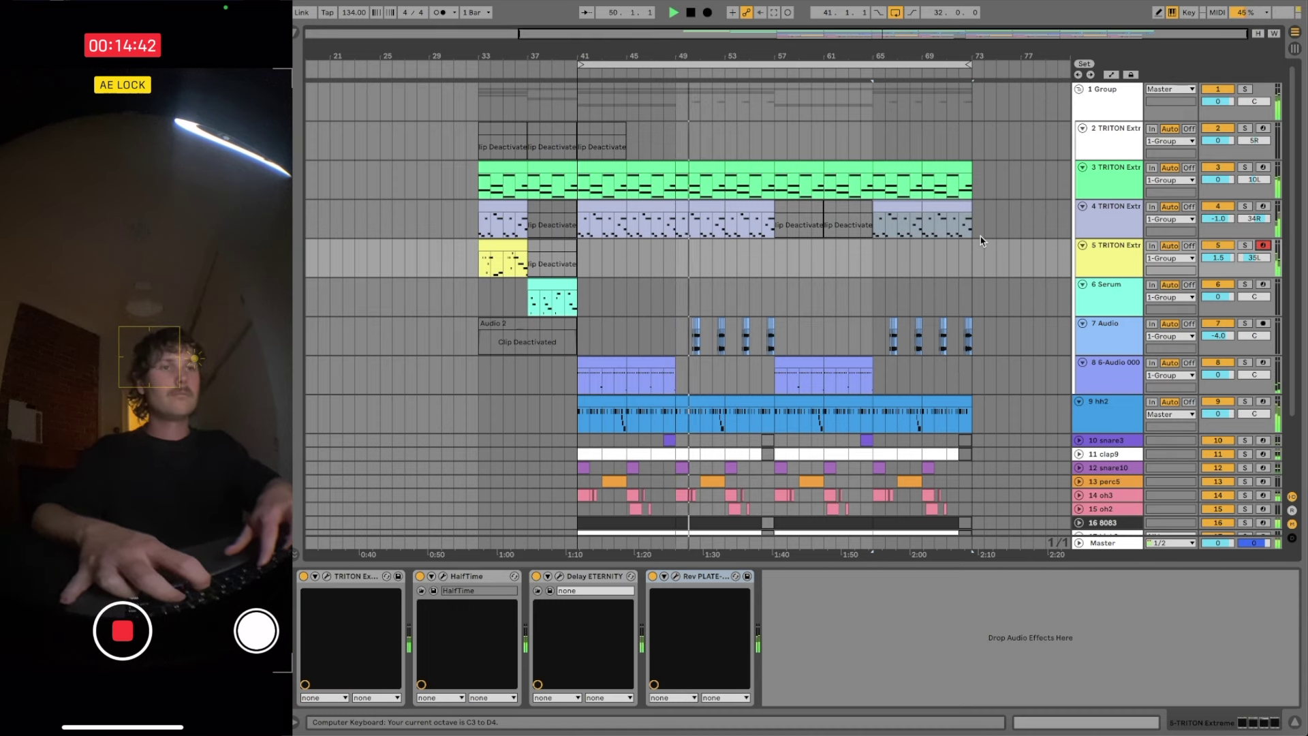
pyautogui.press('x')
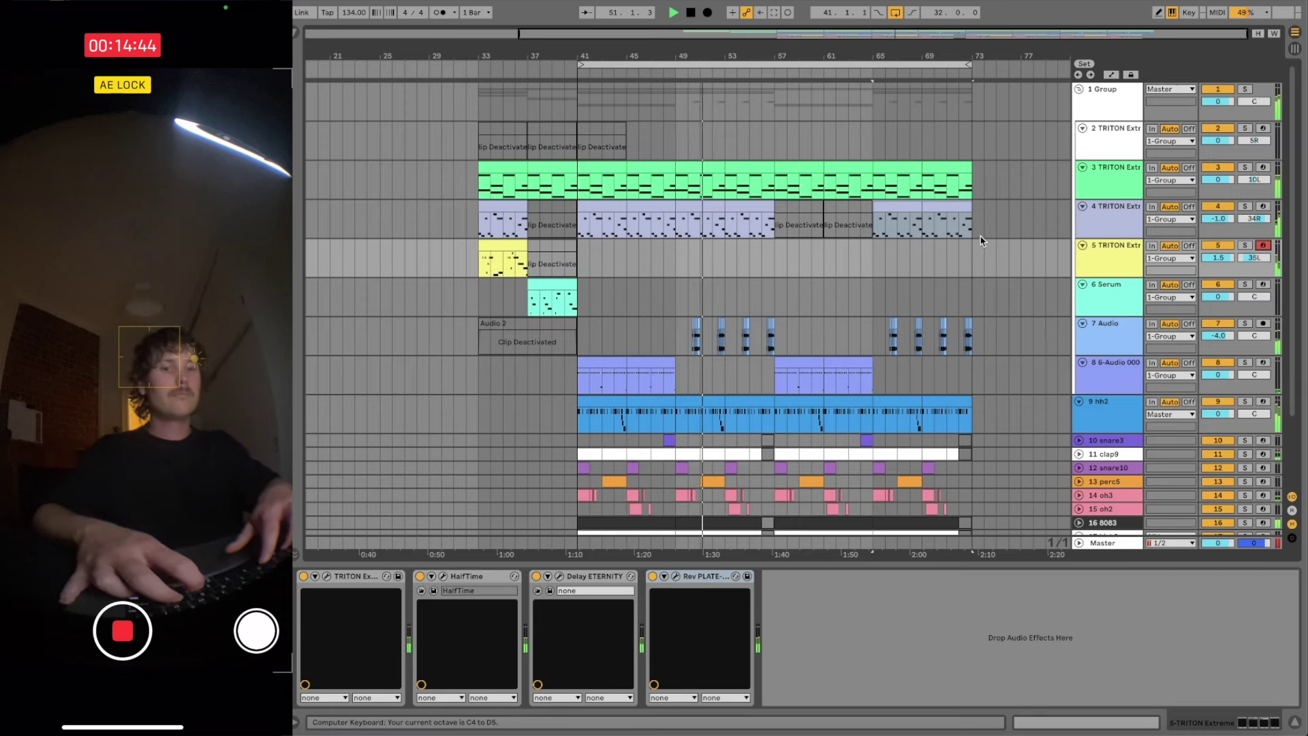
pyautogui.press('z')
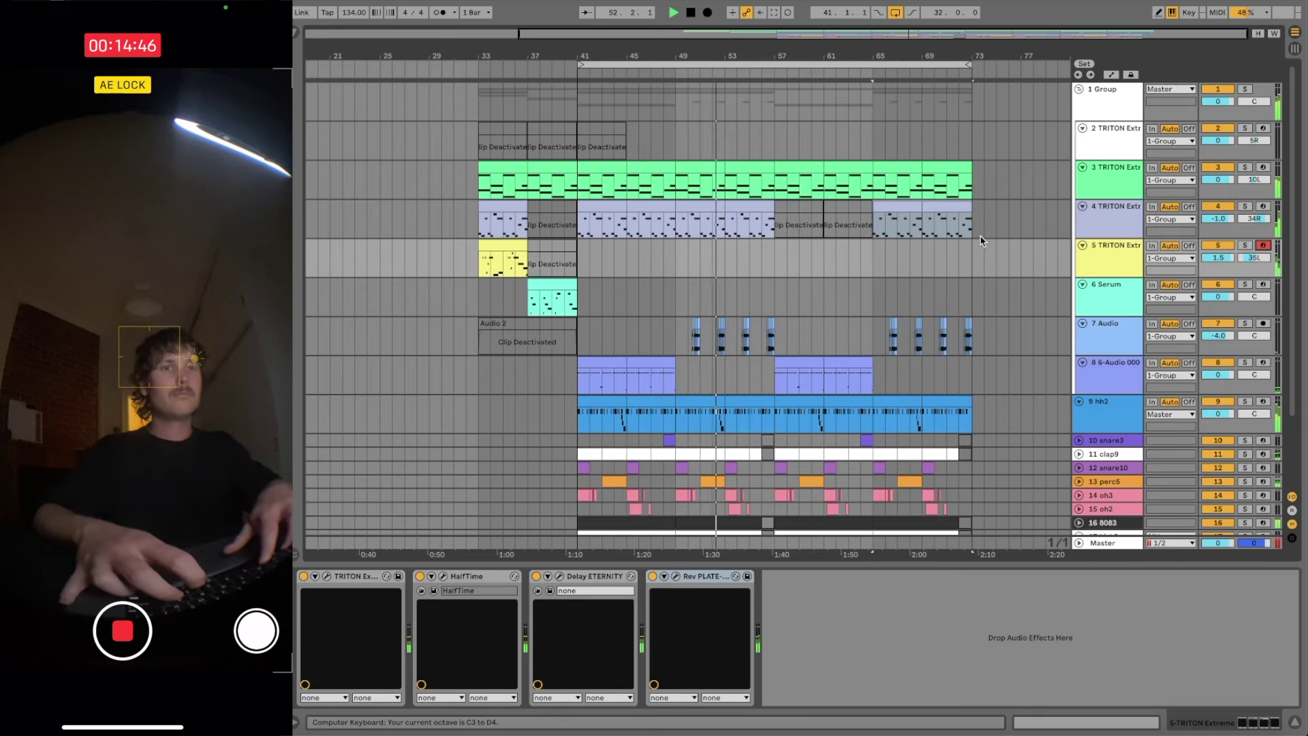
pyautogui.click(775, 13)
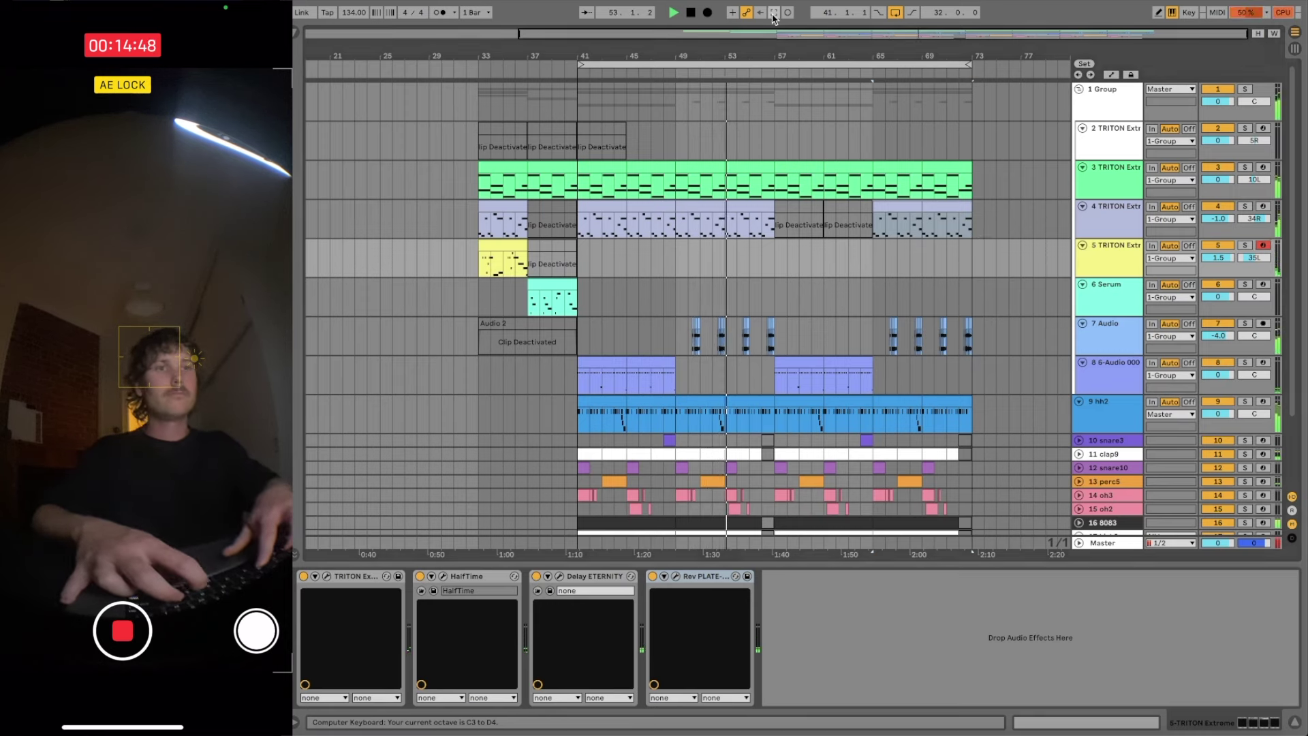
pyautogui.click(751, 300)
pyautogui.moveTo(702, 249); pyautogui.dragTo(672, 243)
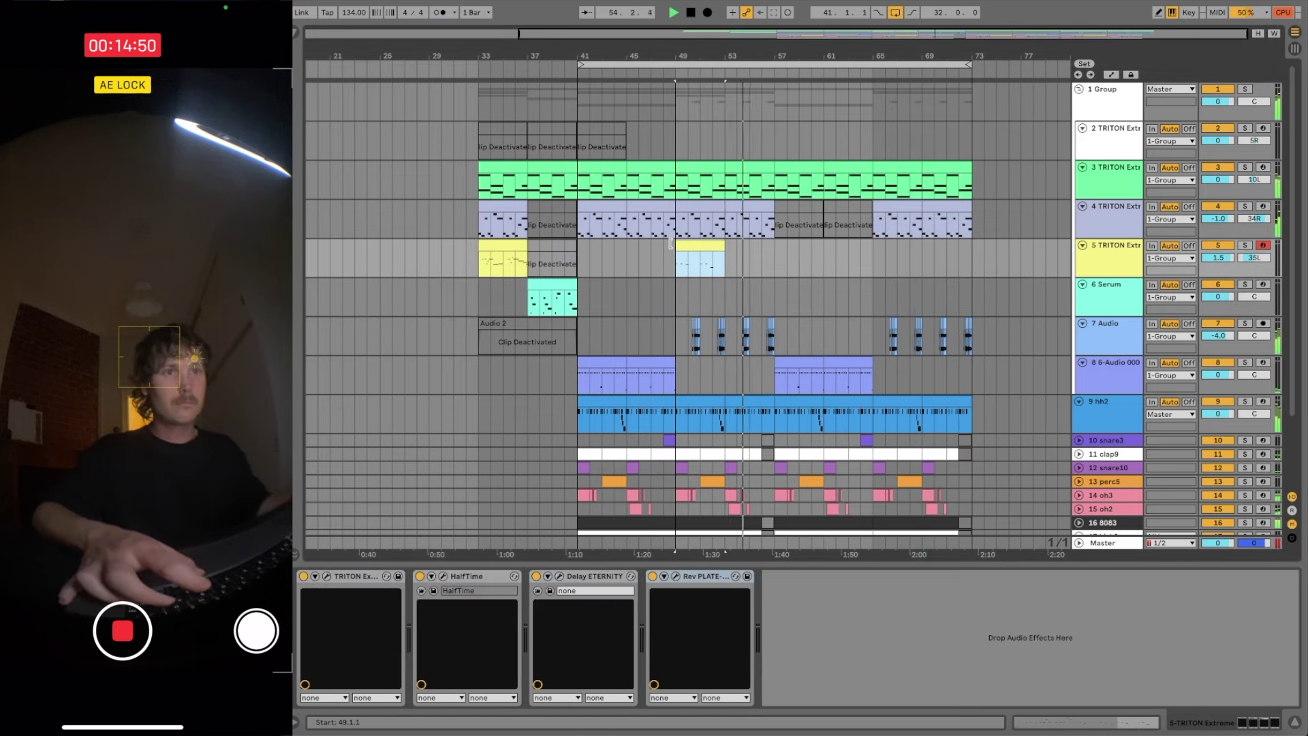
# - Adjust the timing of the captured track 5 clip's C4, B3 and G3 notes, and return to the clip in the arrangement
pyautogui.doubleClick(701, 247)
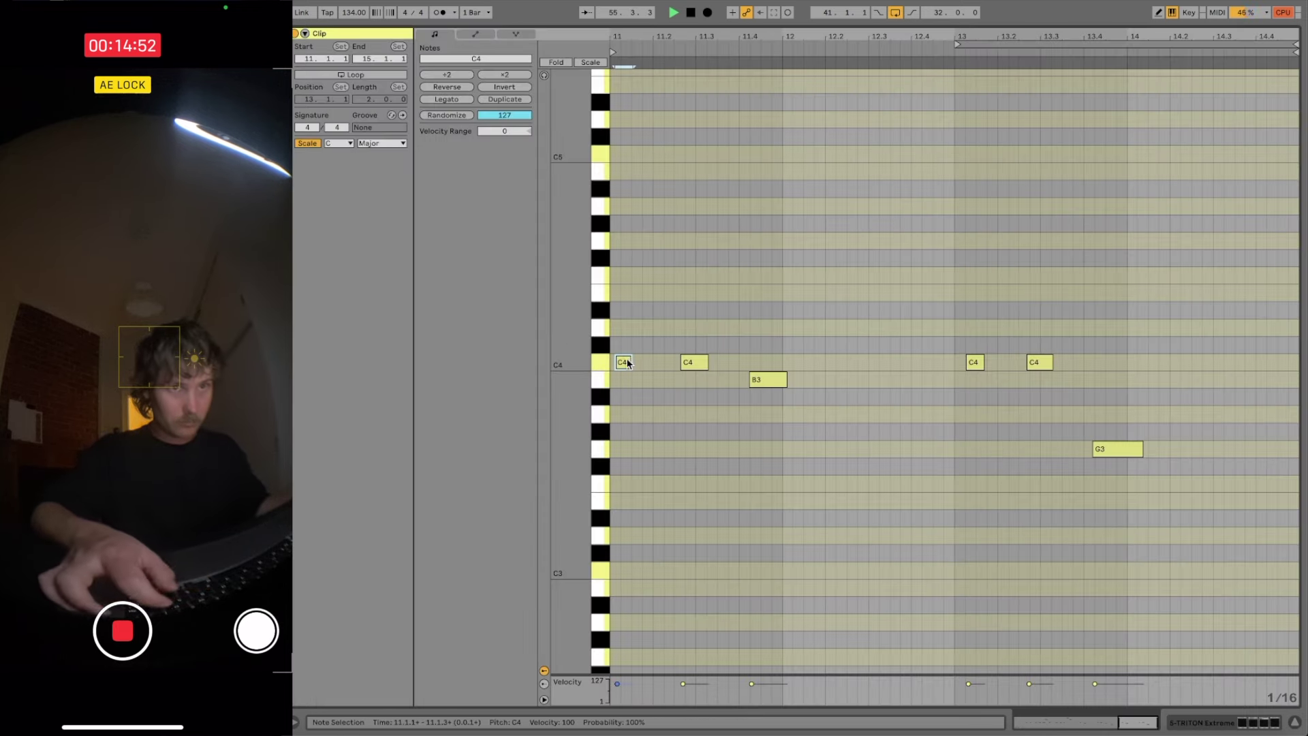
pyautogui.moveTo(778, 387); pyautogui.dragTo(773, 386)
pyautogui.moveTo(973, 362); pyautogui.dragTo(1032, 368)
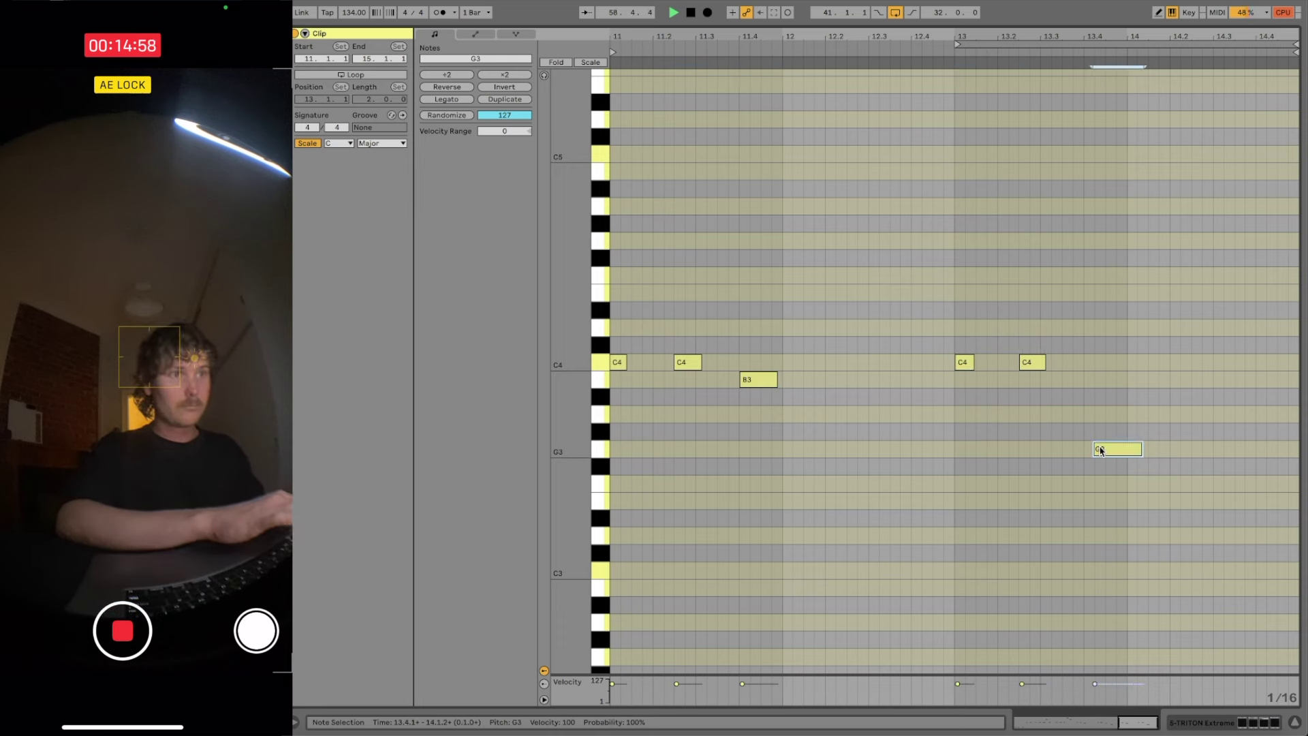
pyautogui.moveTo(1101, 450); pyautogui.dragTo(1128, 449)
pyautogui.moveTo(777, 382); pyautogui.dragTo(783, 383)
pyautogui.hotkey('shift', 'Tab')
pyautogui.click(711, 158)
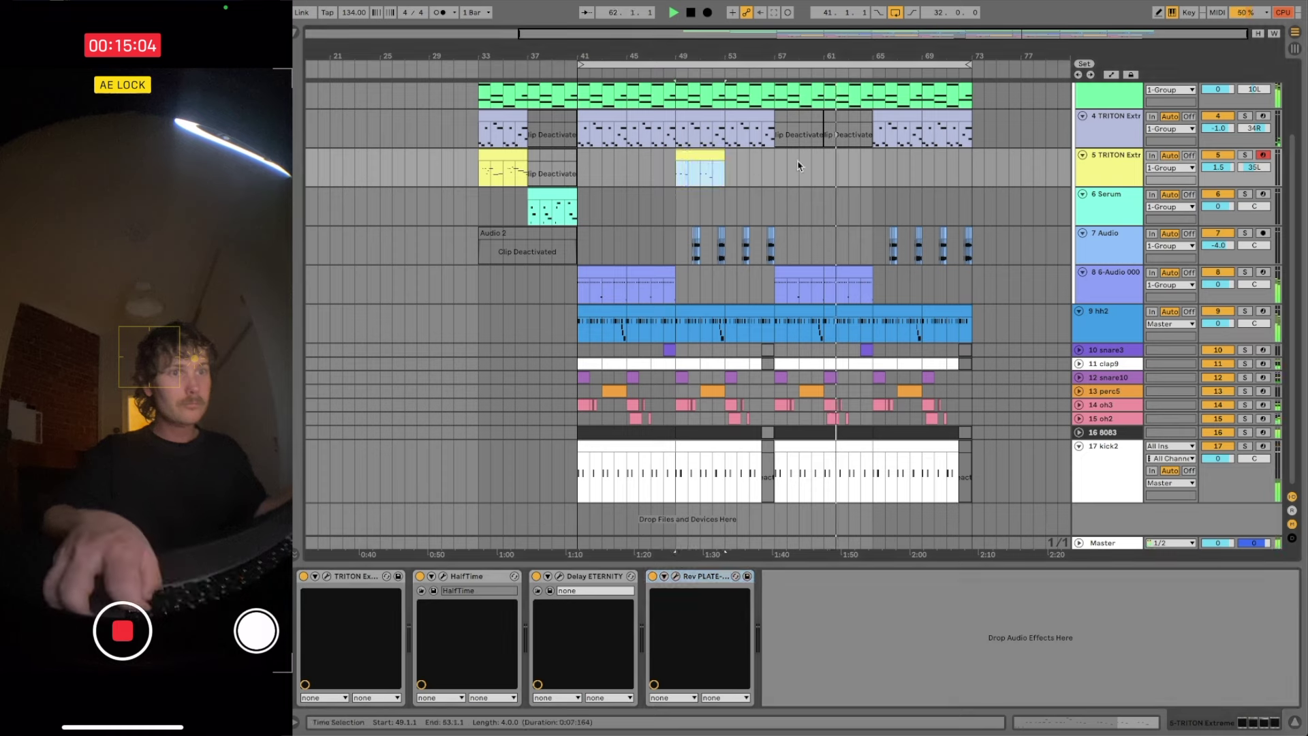
# - Copy the track 5 TRITON counter-melody clip to bar 65, duplicate it to fill bars 65–73, and remove the original at bars 49–53
pyautogui.click(879, 169)
pyautogui.press('super+v')
pyautogui.press('super+d')
pyautogui.click(693, 155)
pyautogui.press('Delete')
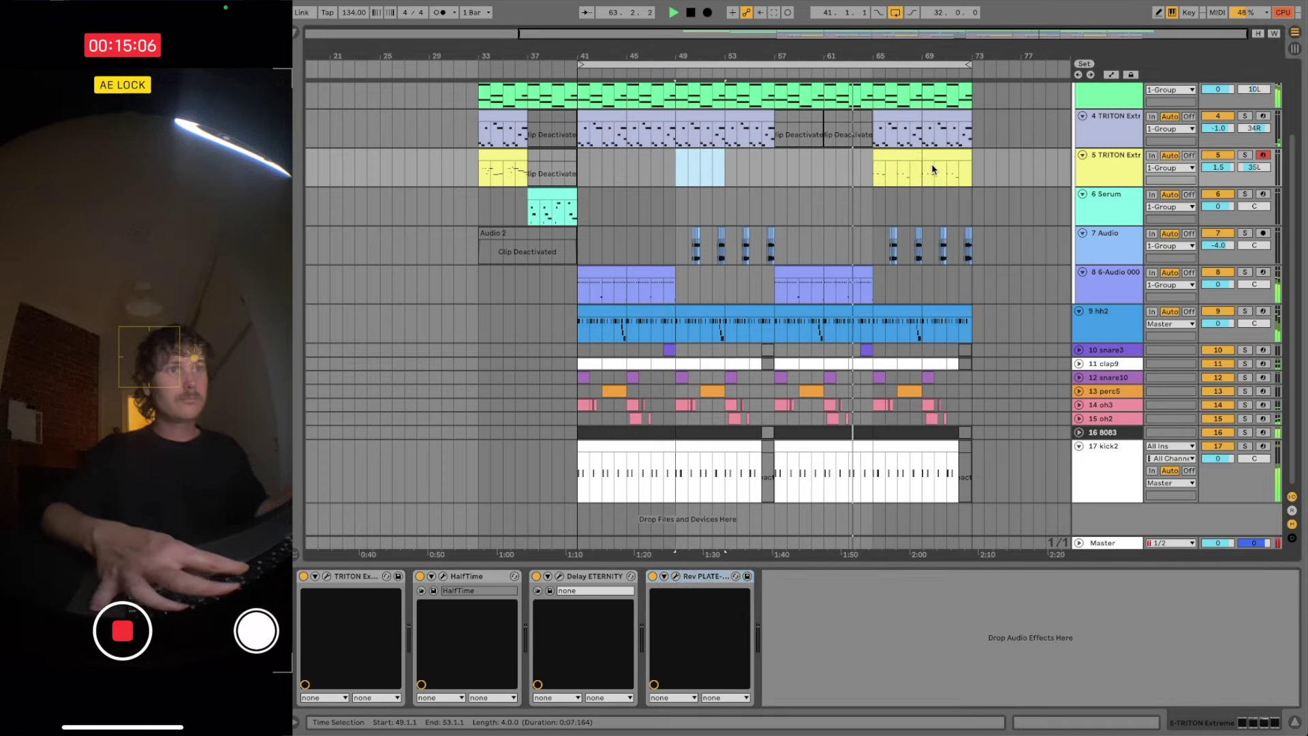
pyautogui.click(933, 169)
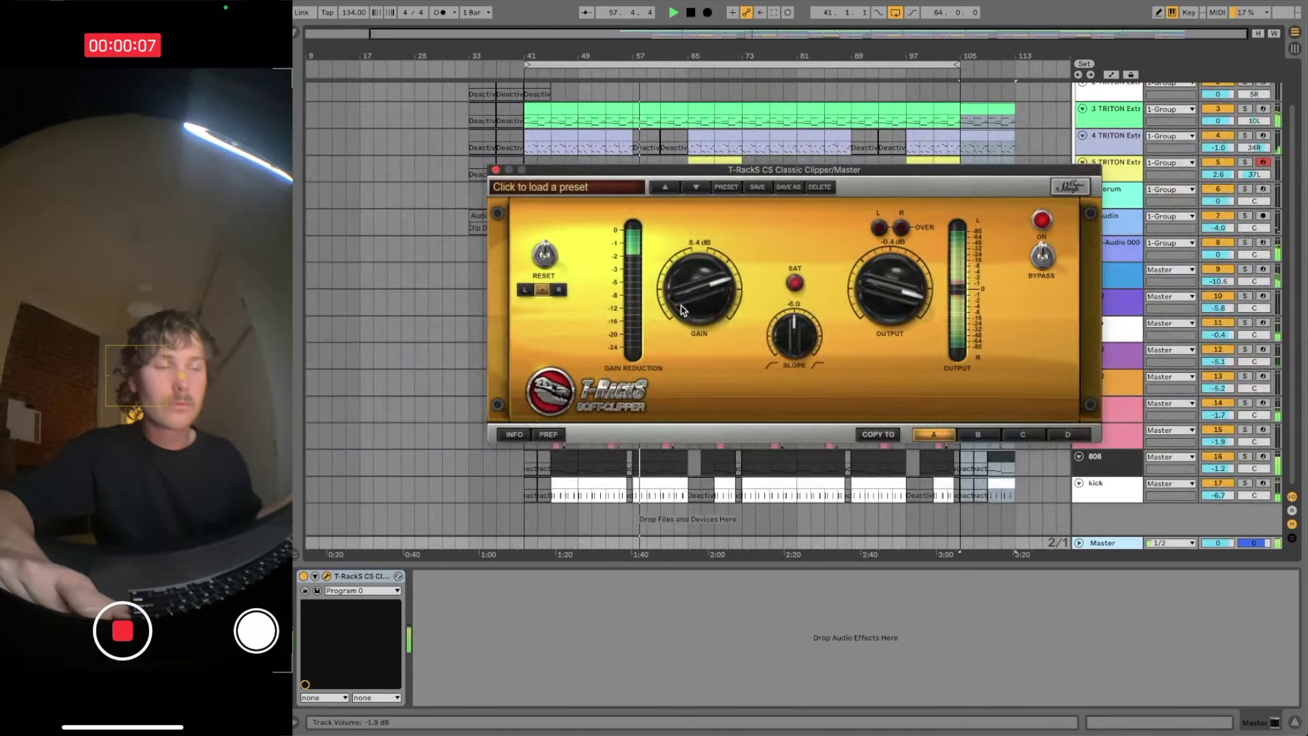
# - Close the T-RackS Classic Clipper window and show the plug-in's Gain, Slope and Output parameters in the Master track's device
pyautogui.click(495, 170)
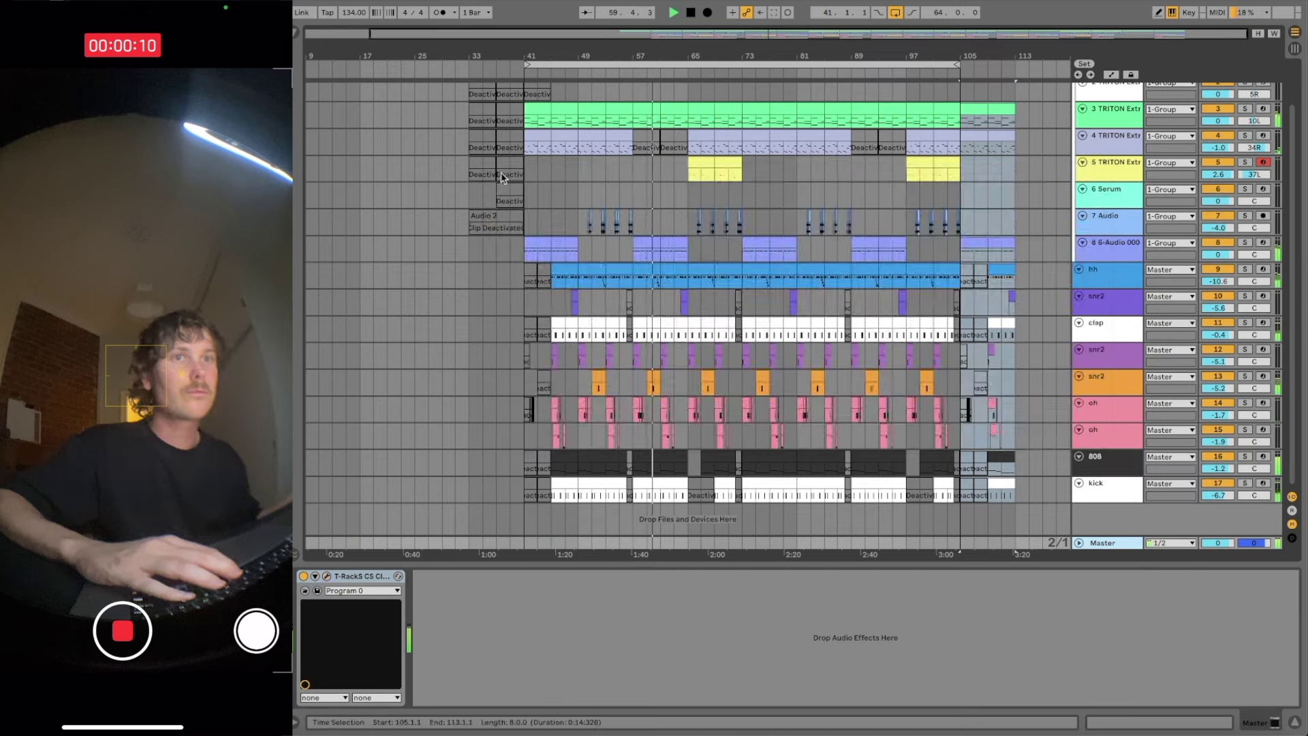
pyautogui.click(552, 195)
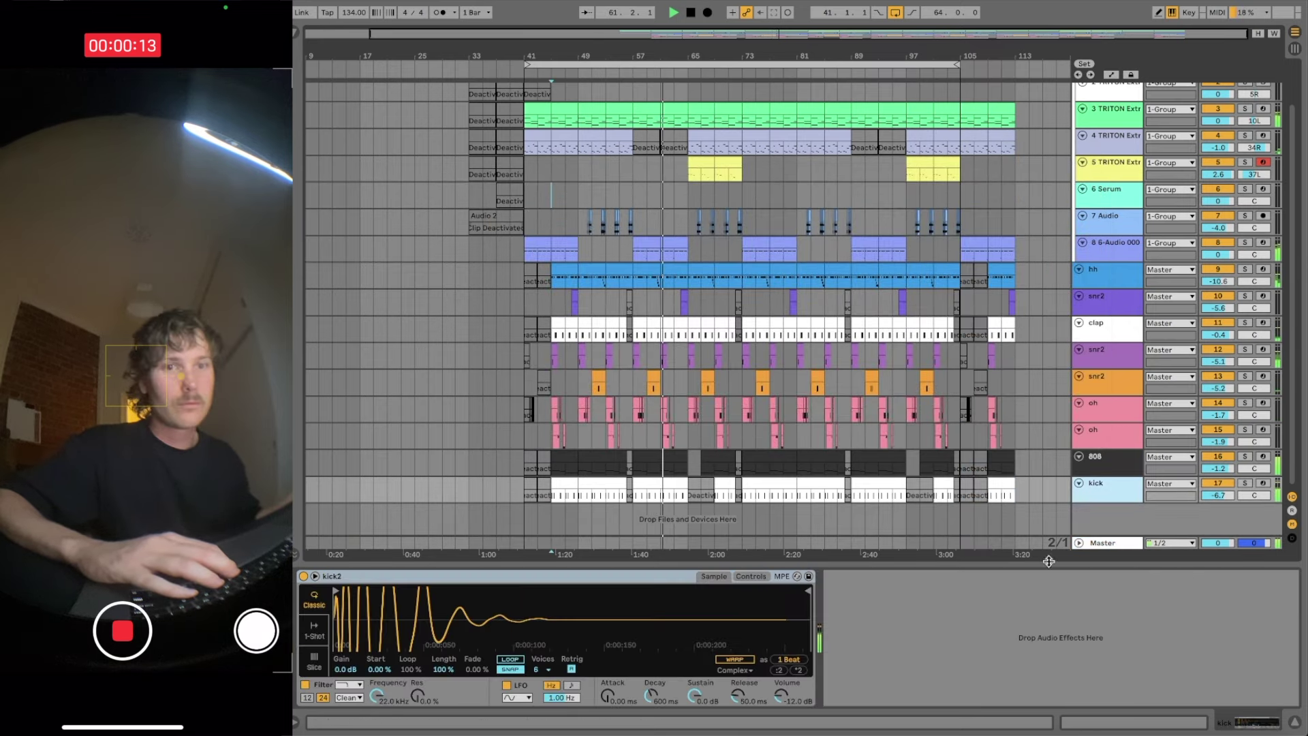
pyautogui.click(1068, 541)
pyautogui.click(317, 591)
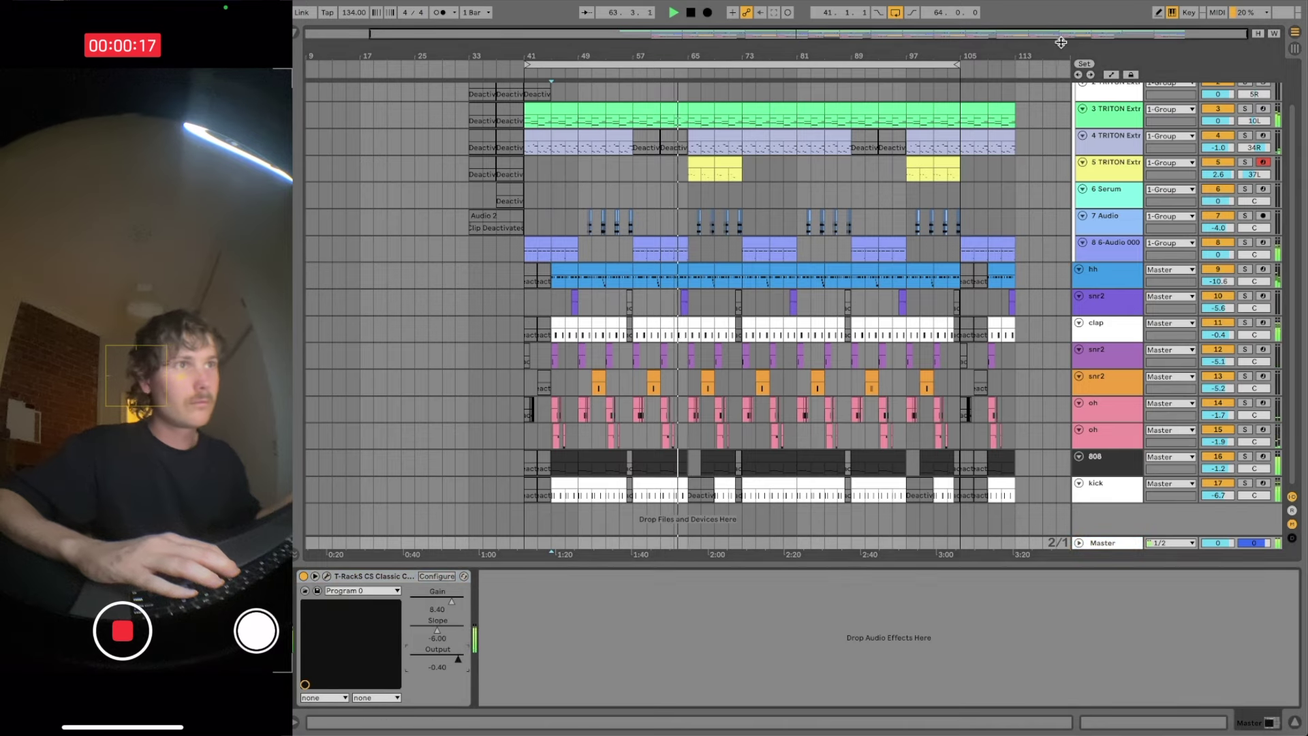
# - Automate the Master's T-RackS Output as a curved fade-out over bars 105–113, and extend the playback loop's end to bar 113
pyautogui.press('a')
pyautogui.click(1079, 543)
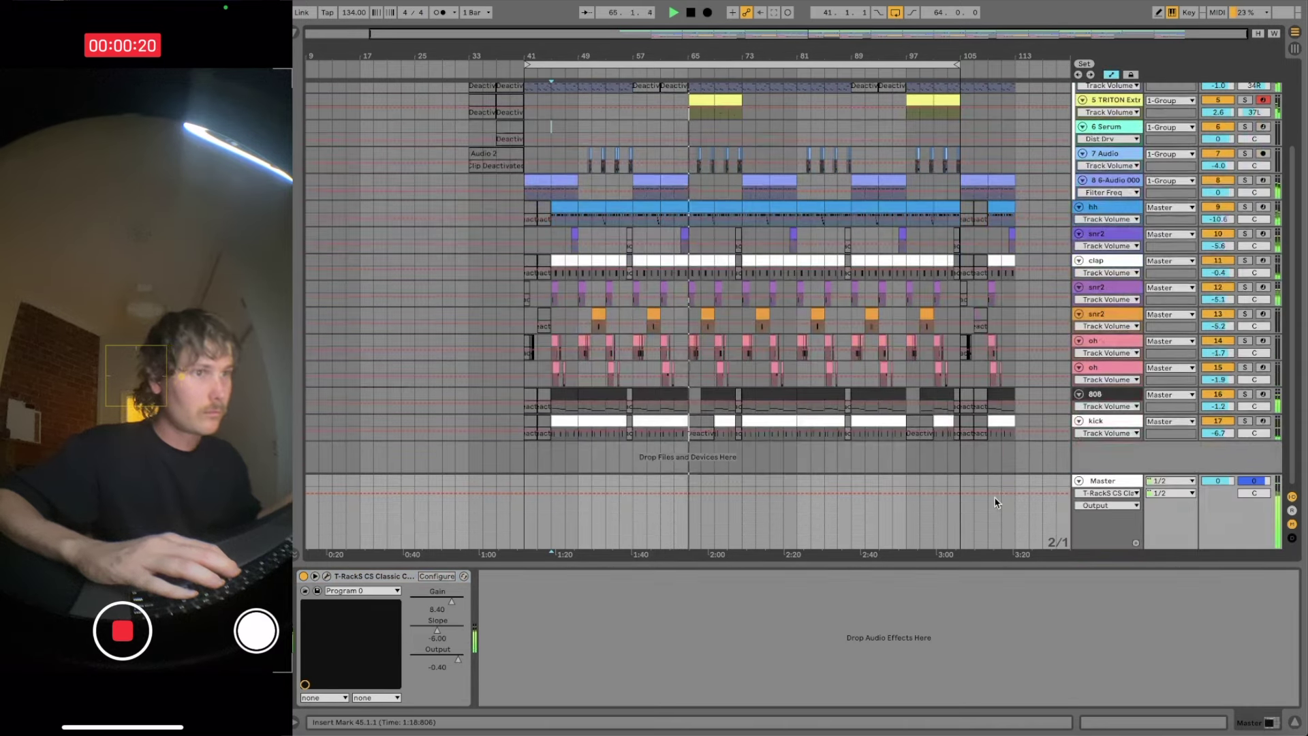
pyautogui.click(960, 493)
pyautogui.moveTo(1018, 496); pyautogui.dragTo(1018, 551)
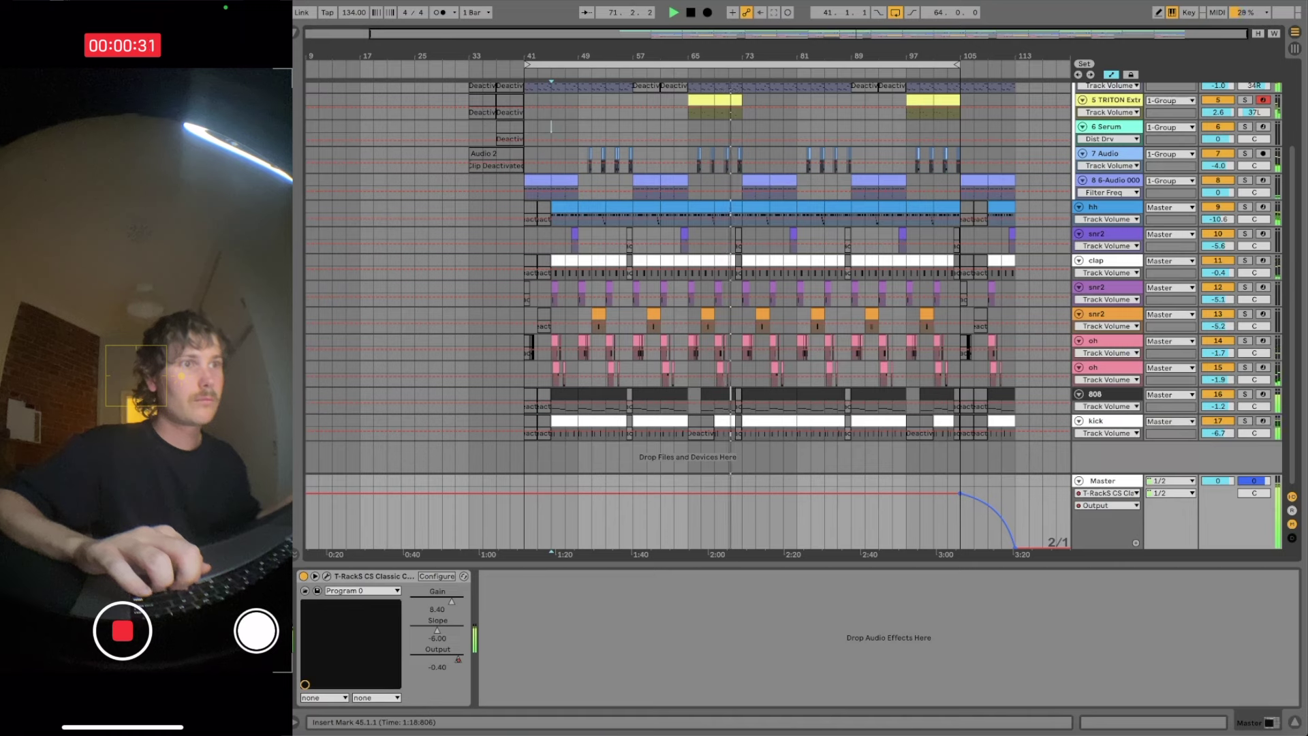
pyautogui.moveTo(958, 65); pyautogui.dragTo(1008, 66)
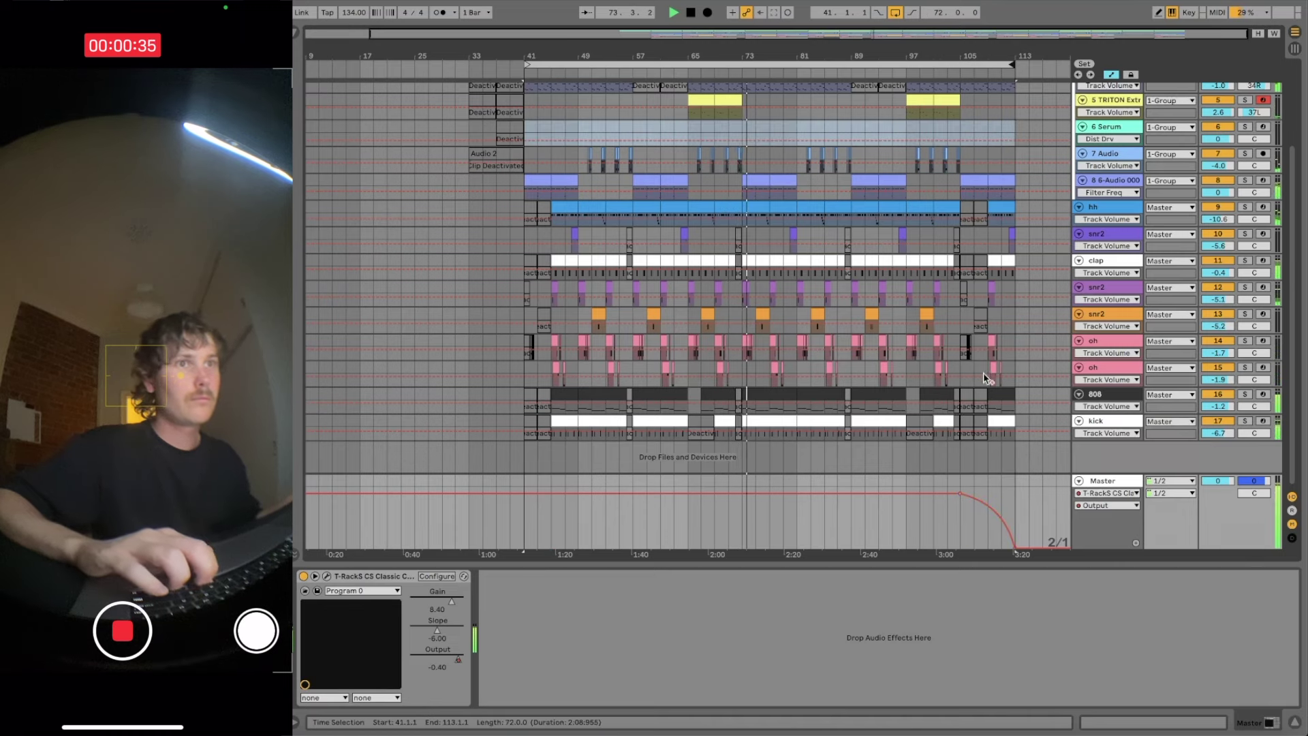
# - Hide the automation and examine the full arrangement from bar 41 to 113 across all tracks, fitted to the window
pyautogui.scroll(4, 1031, 470)
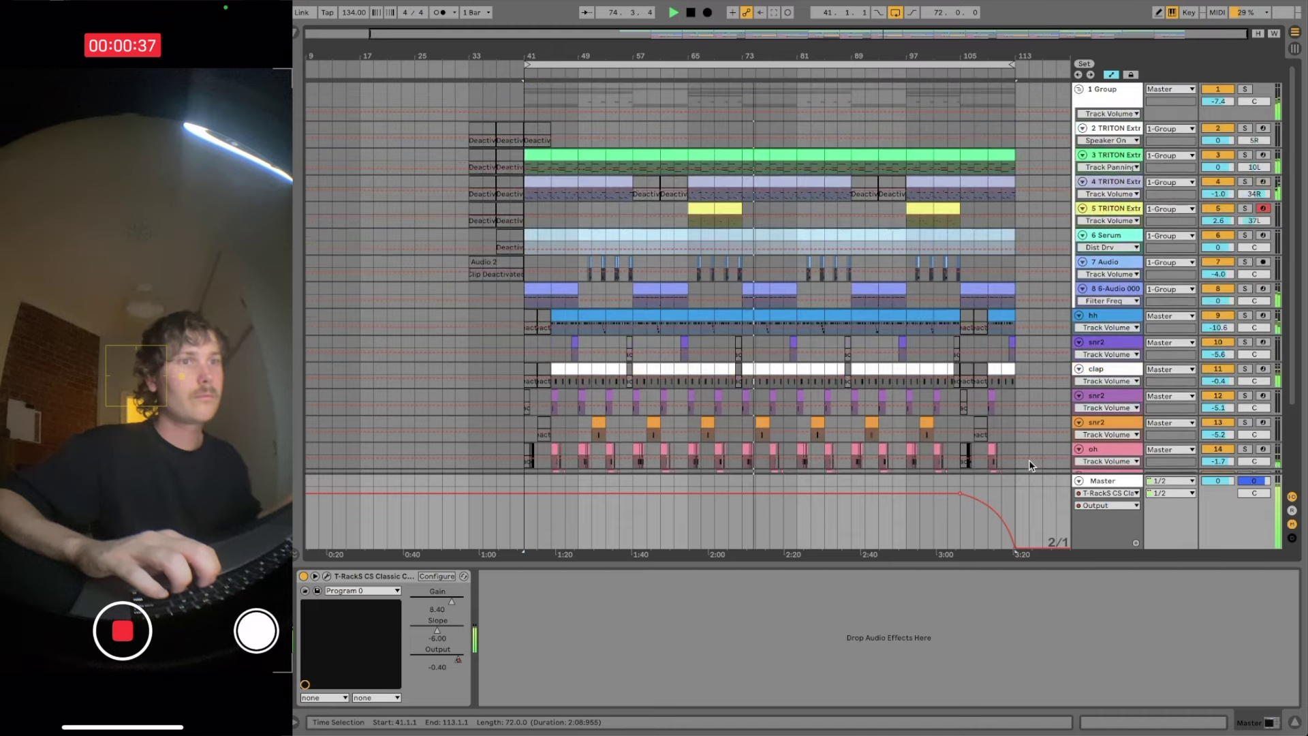
pyautogui.scroll(-4, 1051, 259)
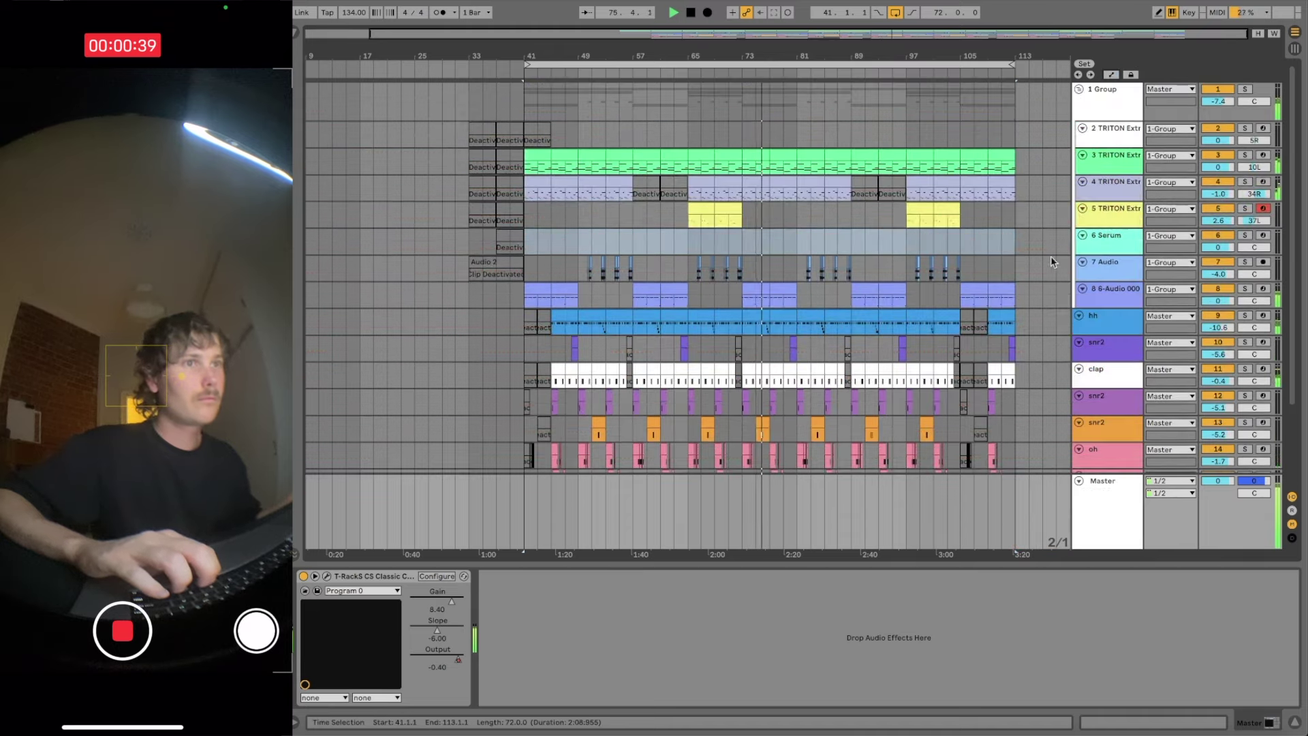
pyautogui.scroll(4, 1049, 271)
pyautogui.scroll(-4, 1049, 271)
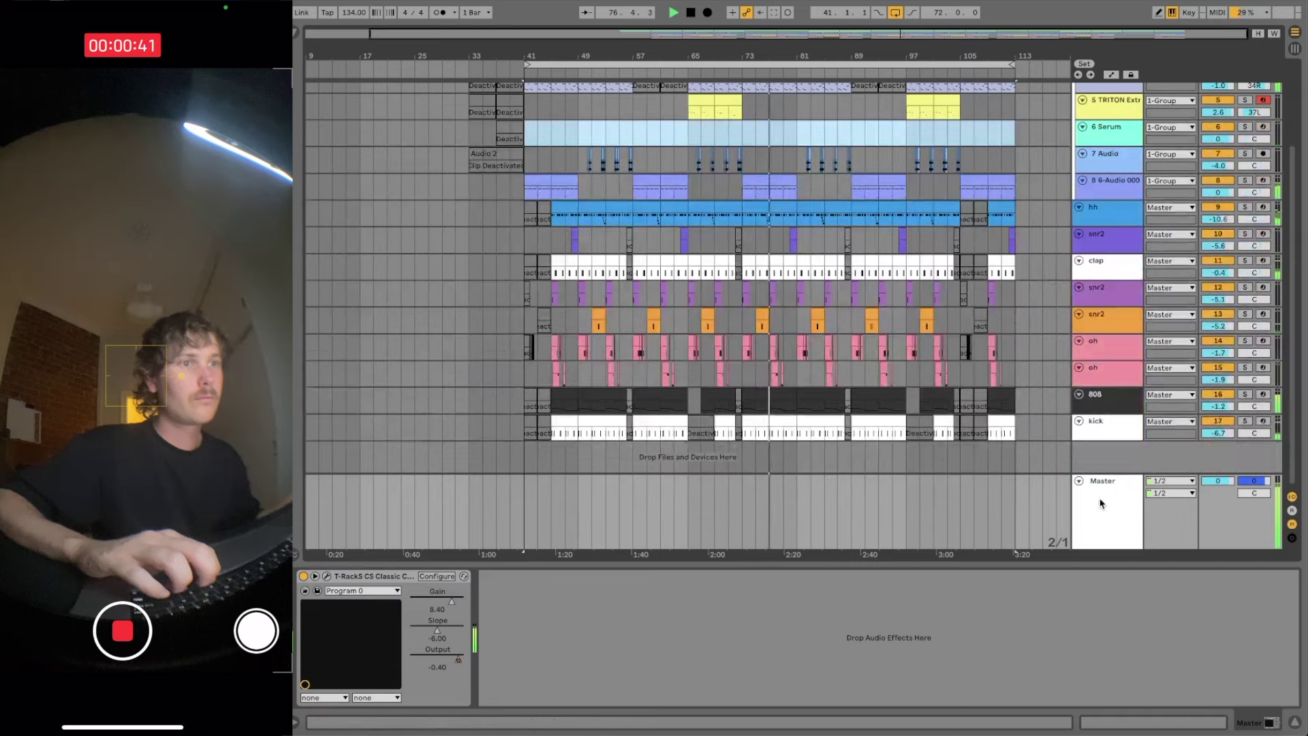
pyautogui.click(1257, 34)
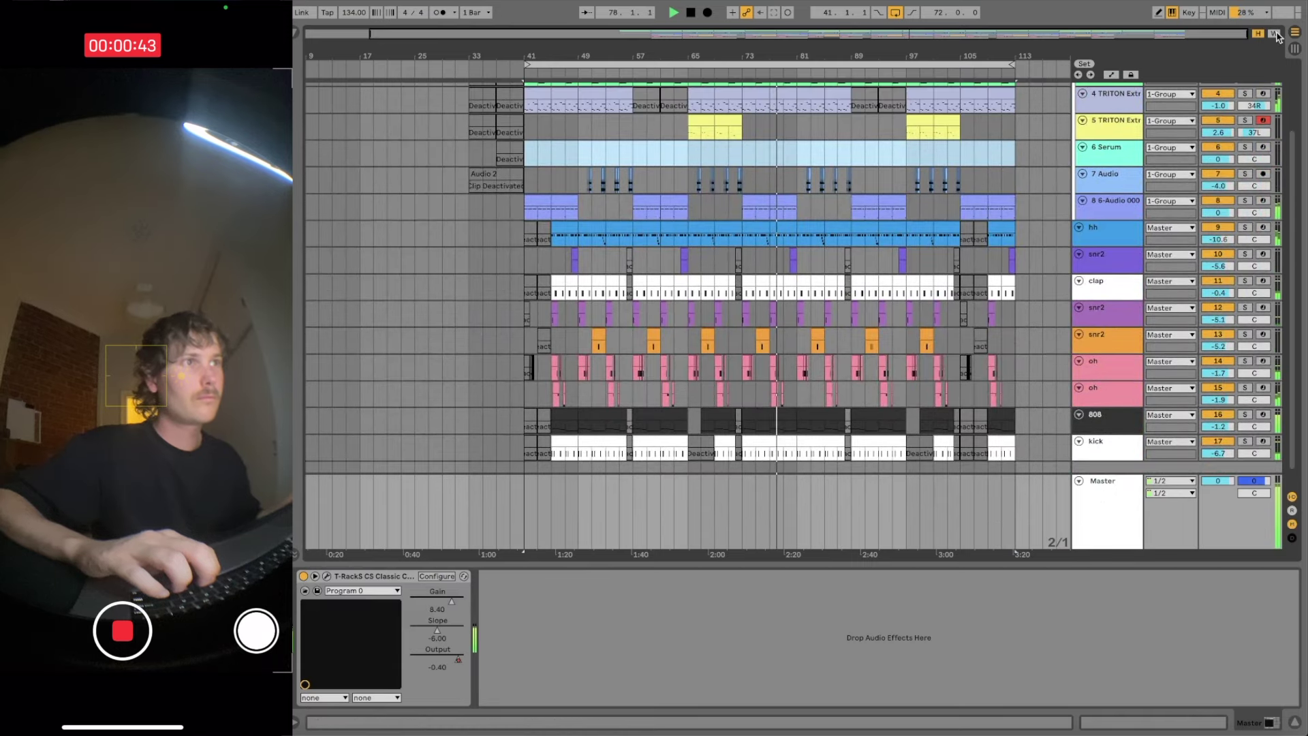
pyautogui.click(1276, 34)
pyautogui.hscroll(1, 966, 293)
pyautogui.hscroll(-1, 966, 293)
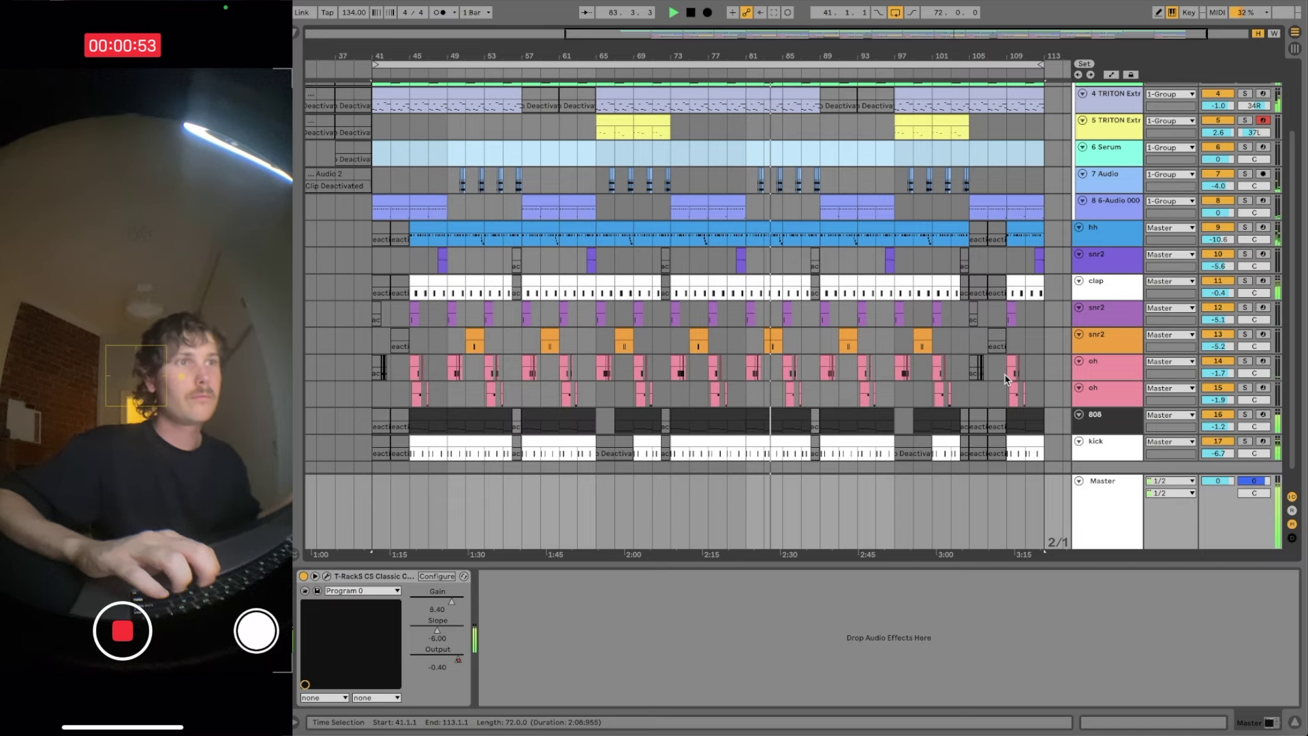
pyautogui.scroll(3, 1006, 379)
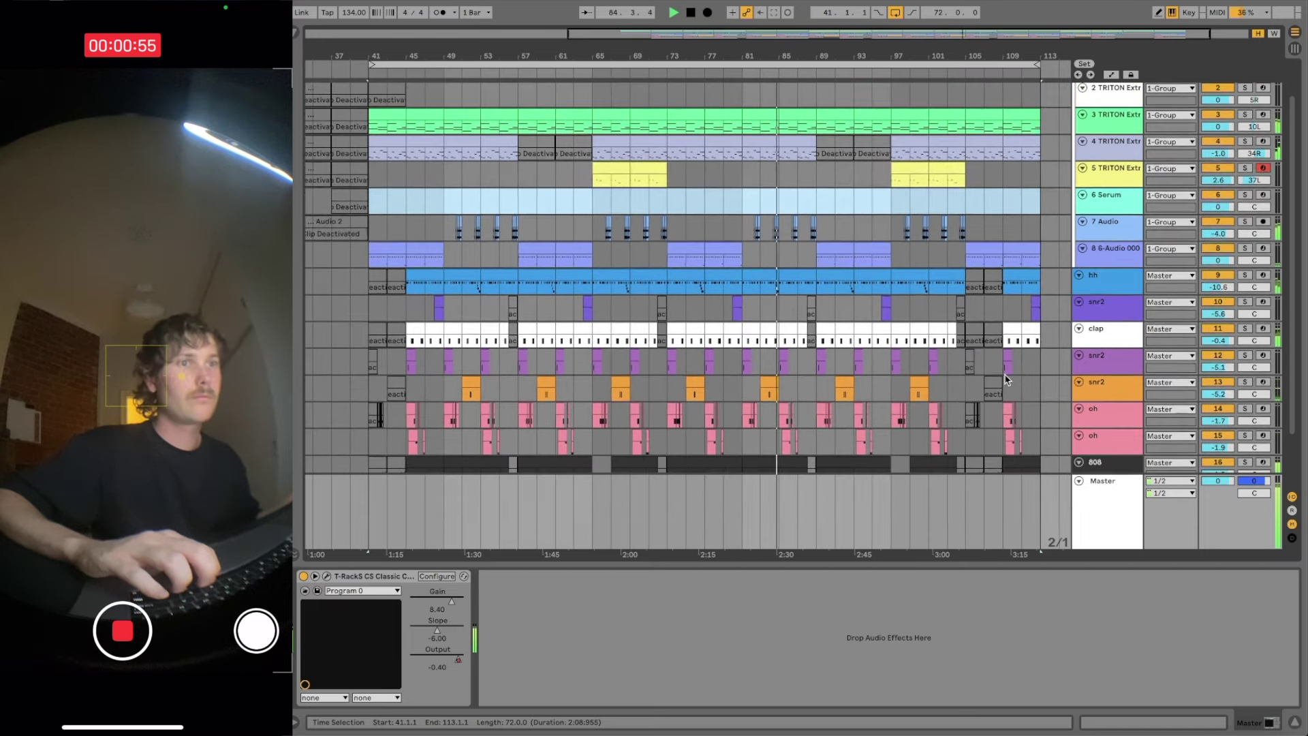
pyautogui.scroll(-2, 1006, 380)
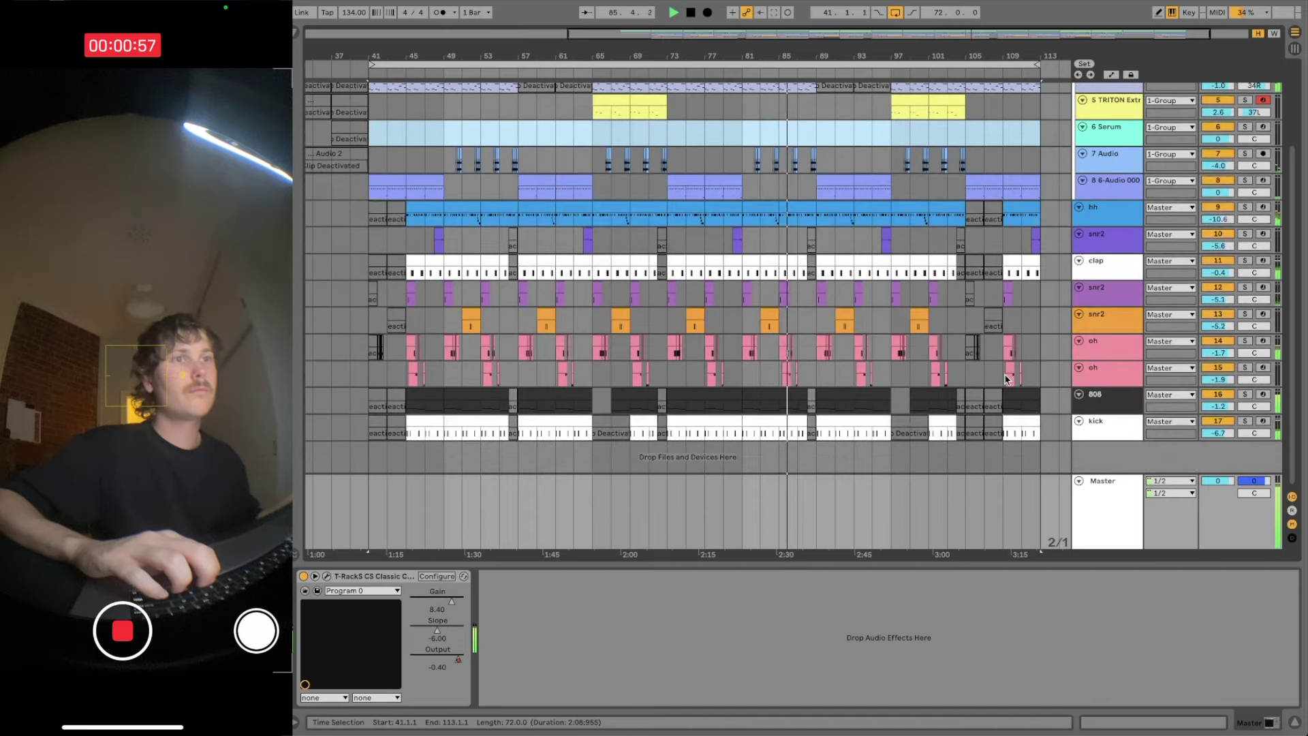
pyautogui.scroll(4, 1006, 380)
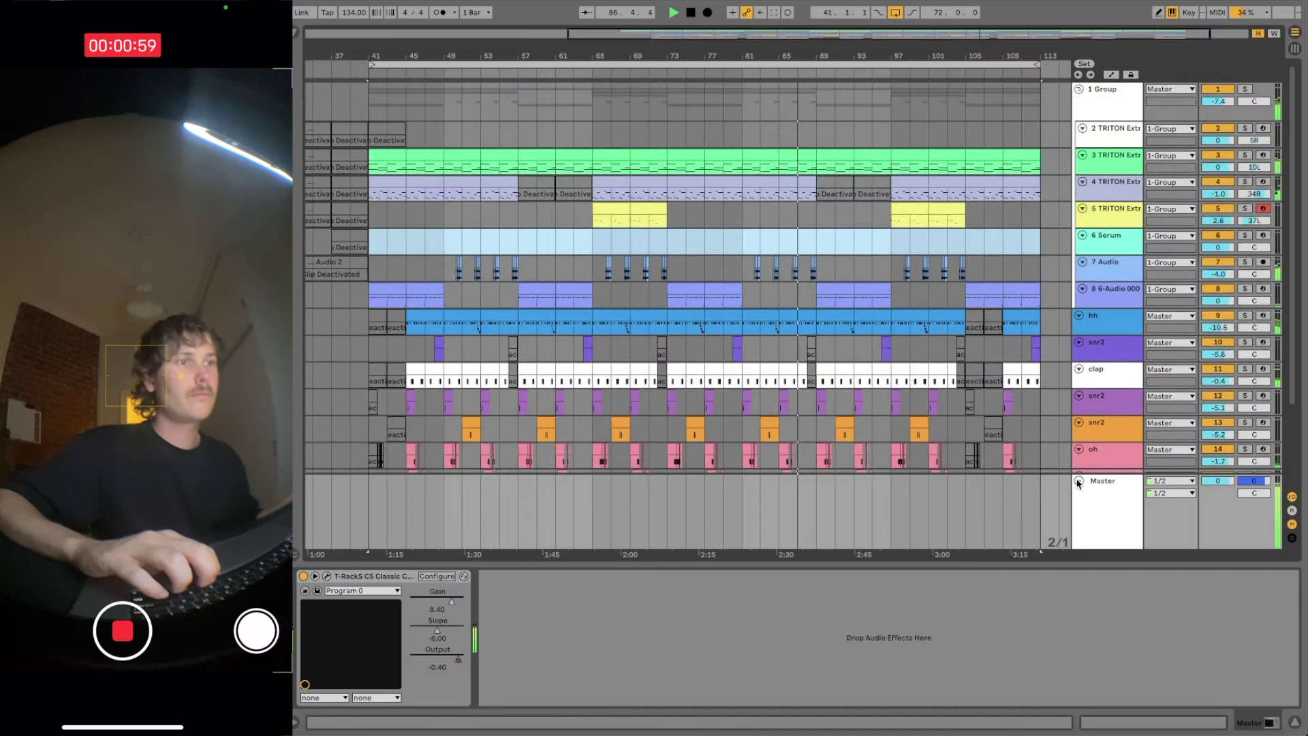
pyautogui.scroll(-2, 1035, 376)
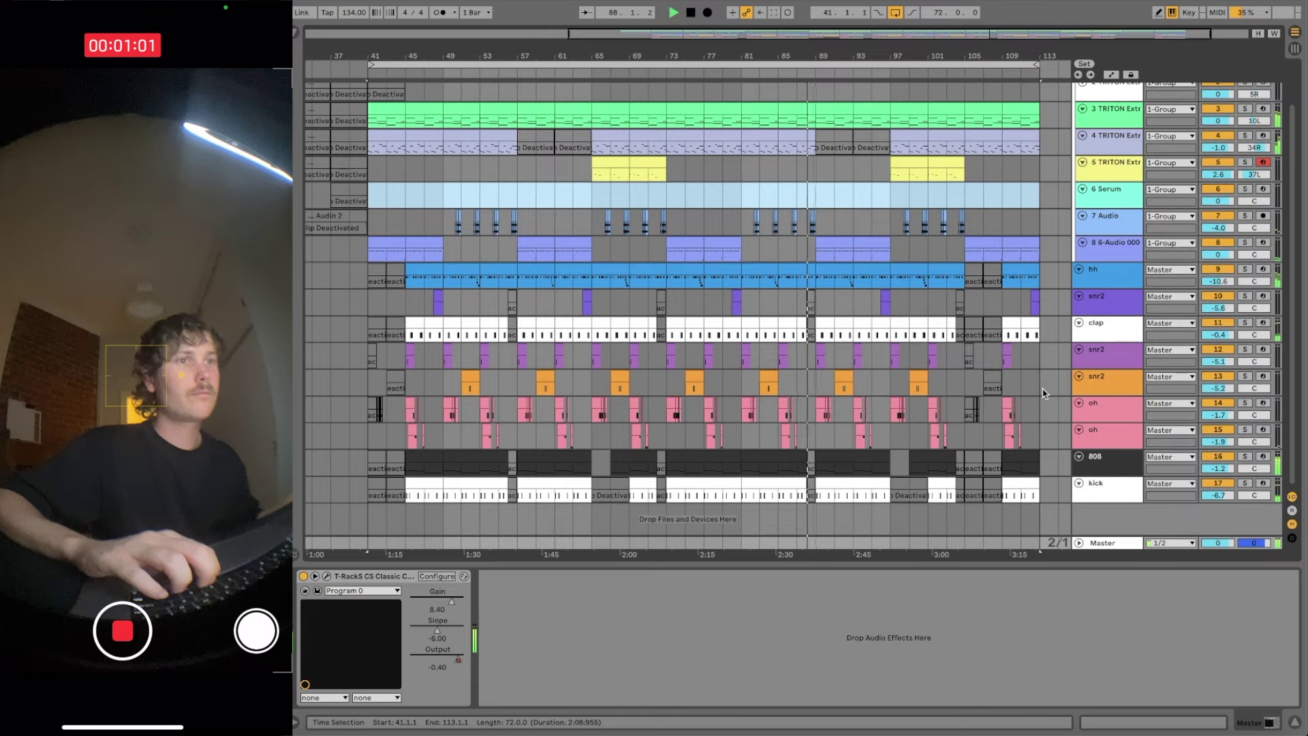